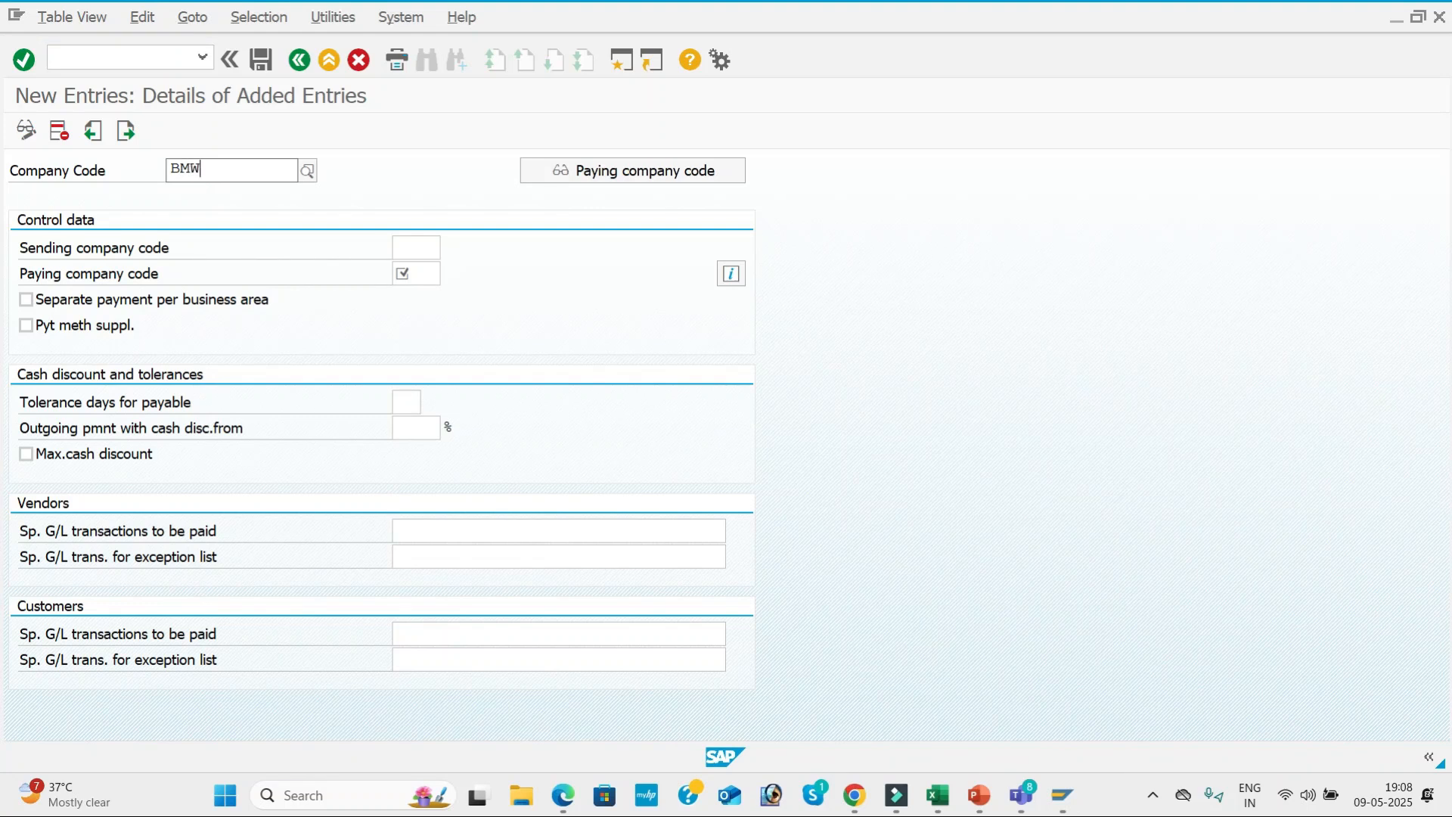
Enter BMW1 as the company code and paying company code, and enable separate payment per business area.
{"action": "type", "text": "1"}
{"action": "key", "text": "Return"}
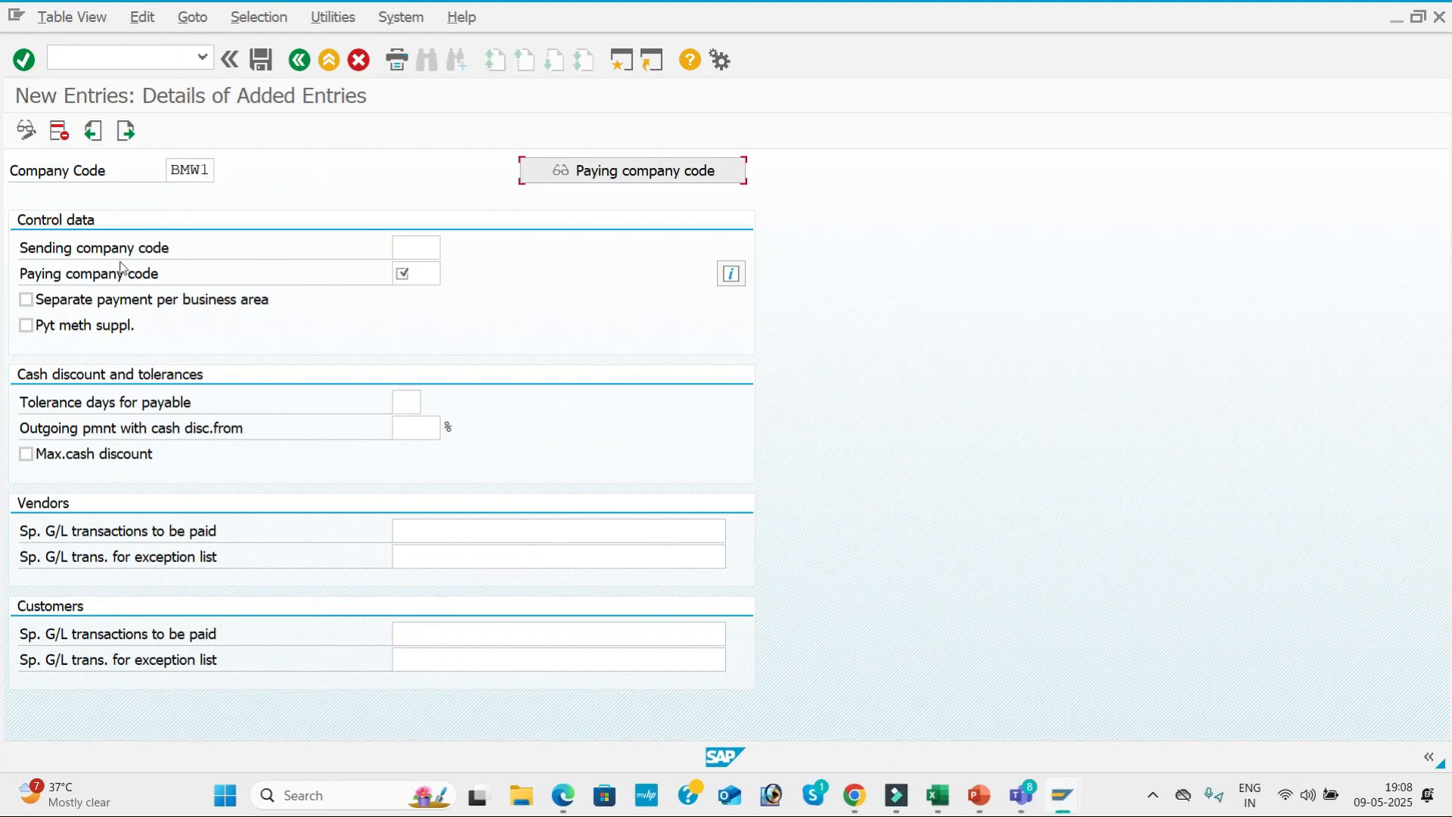
{"action": "left_click", "coordinate": [438, 274]}
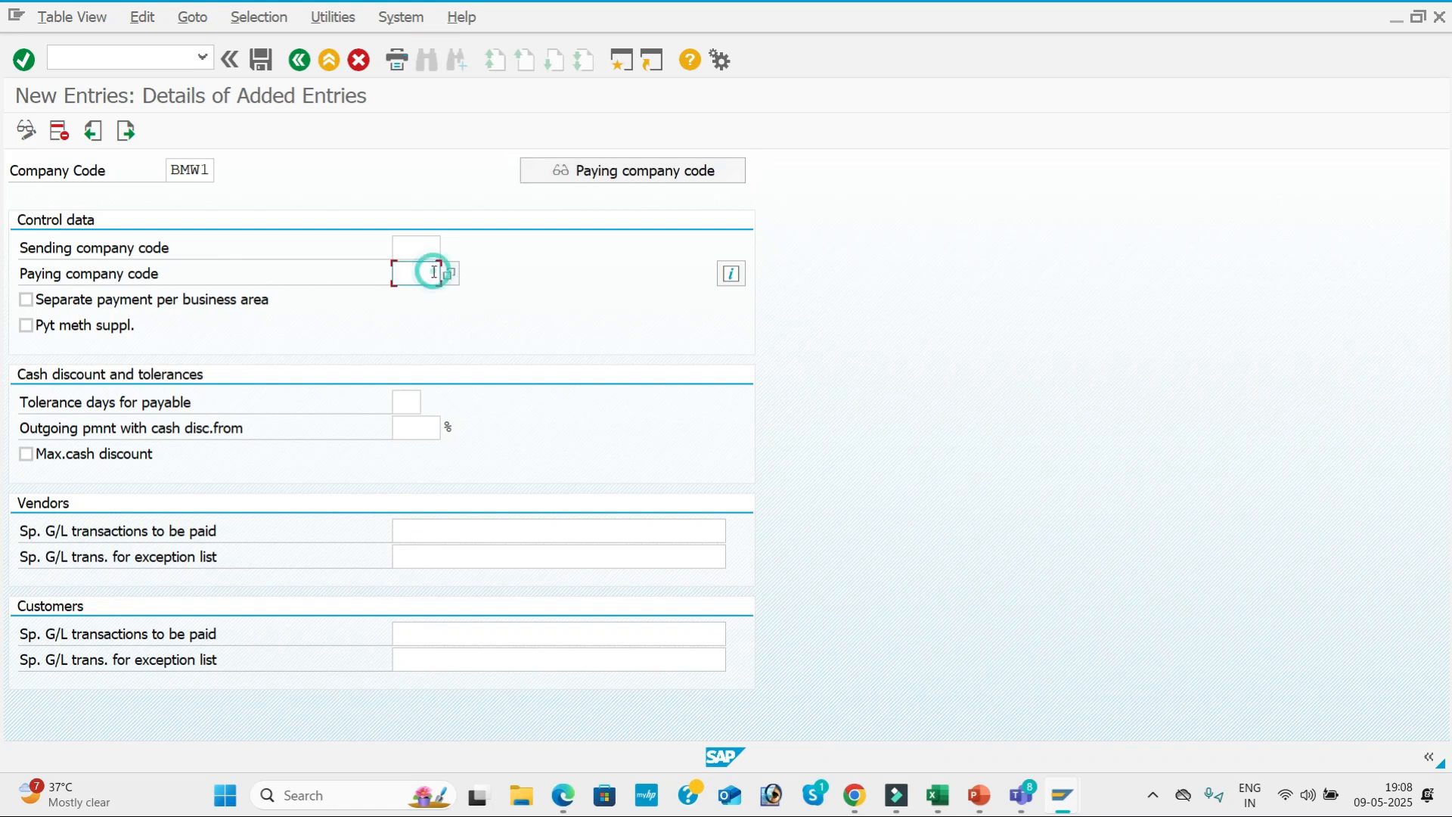
{"action": "type", "text": "BMW1"}
{"action": "left_click", "coordinate": [434, 249]}
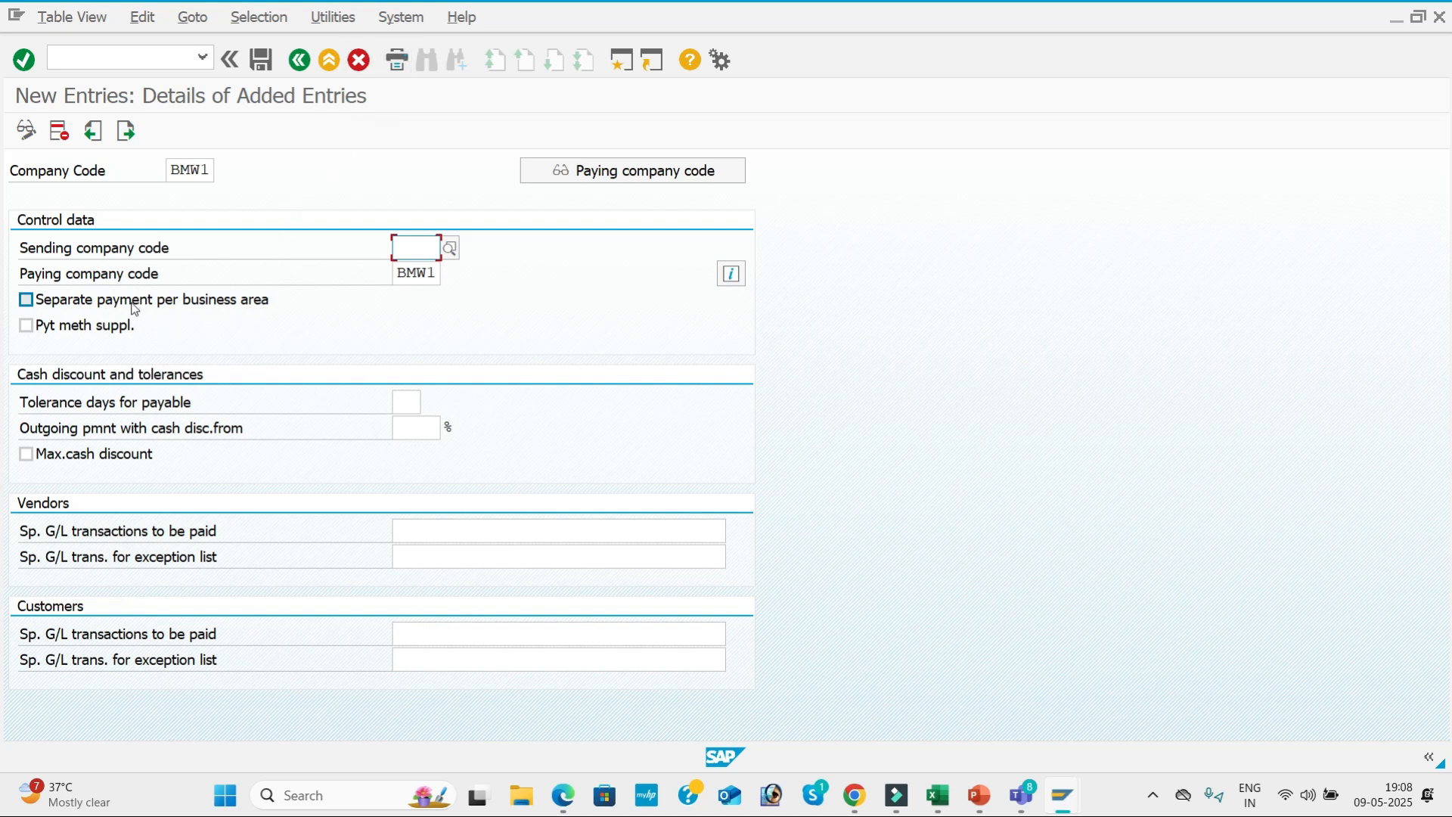
{"action": "left_click", "coordinate": [26, 300]}
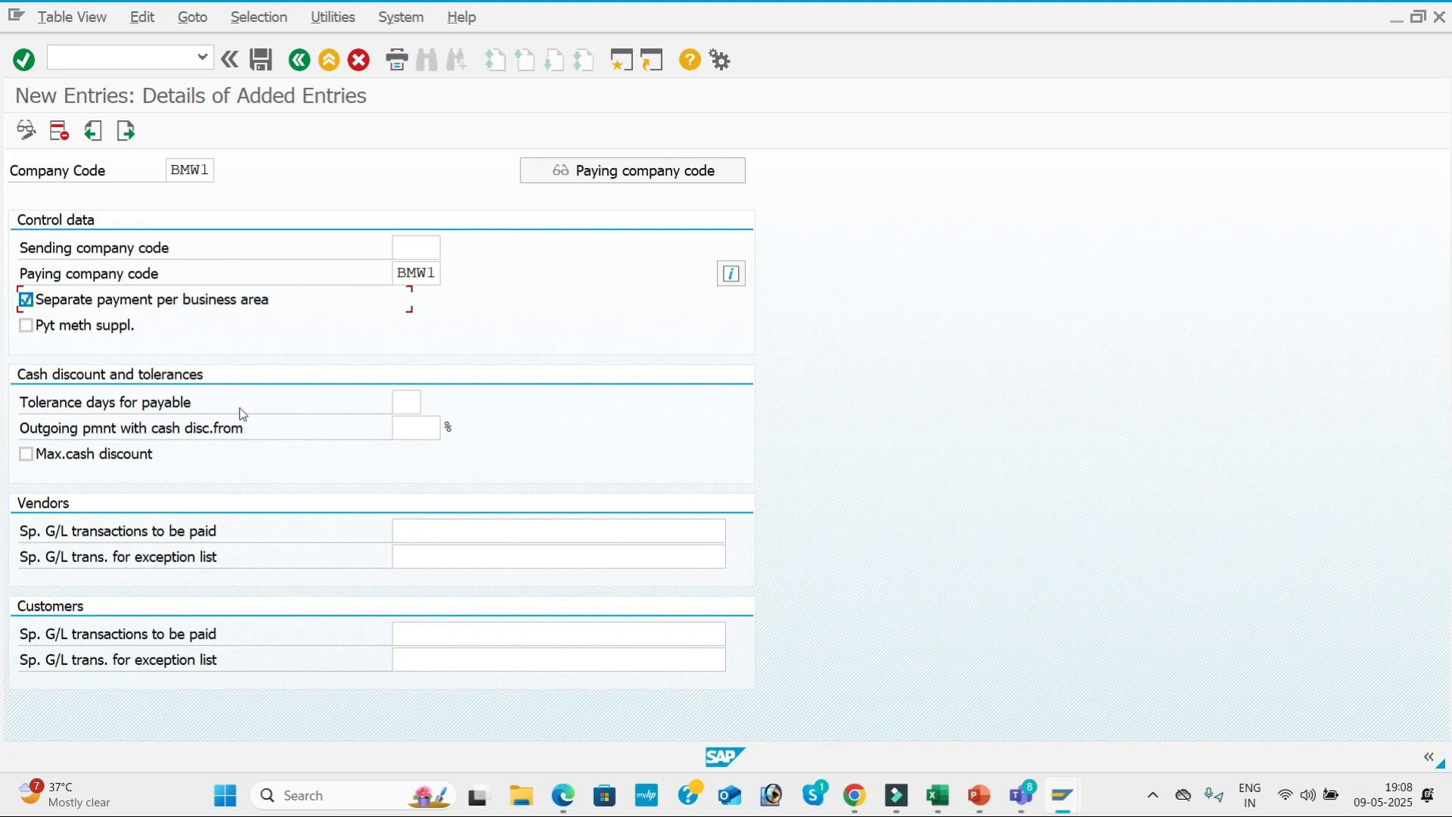
Set payable tolerance days to 2 and outgoing payment with cash discount from 5%, and enable maximum cash discount.
{"action": "left_click", "coordinate": [422, 404]}
{"action": "type", "text": "2"}
{"action": "key", "text": "Tab"}
{"action": "key", "text": "Down"}
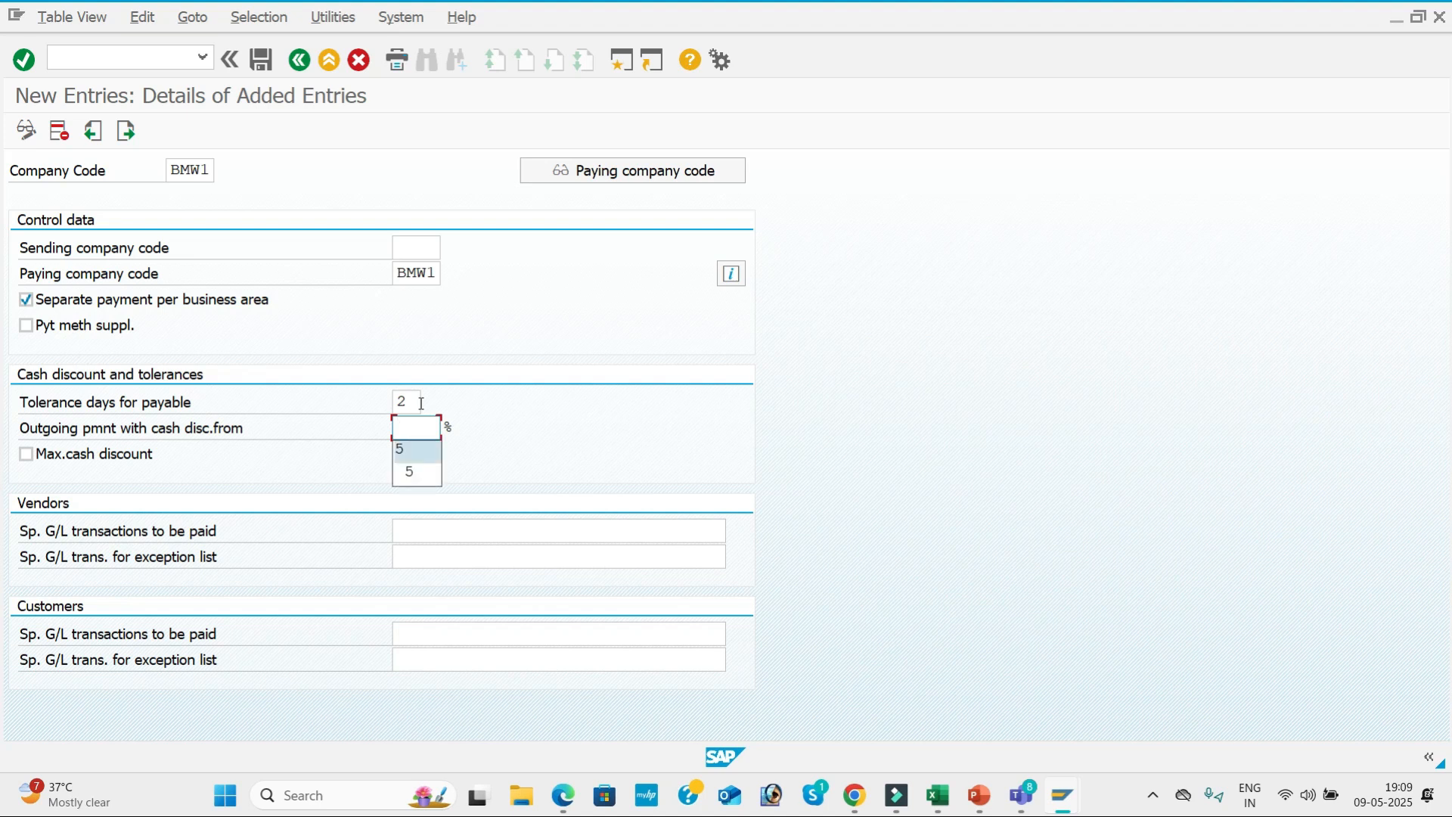
{"action": "key", "text": "Tab"}
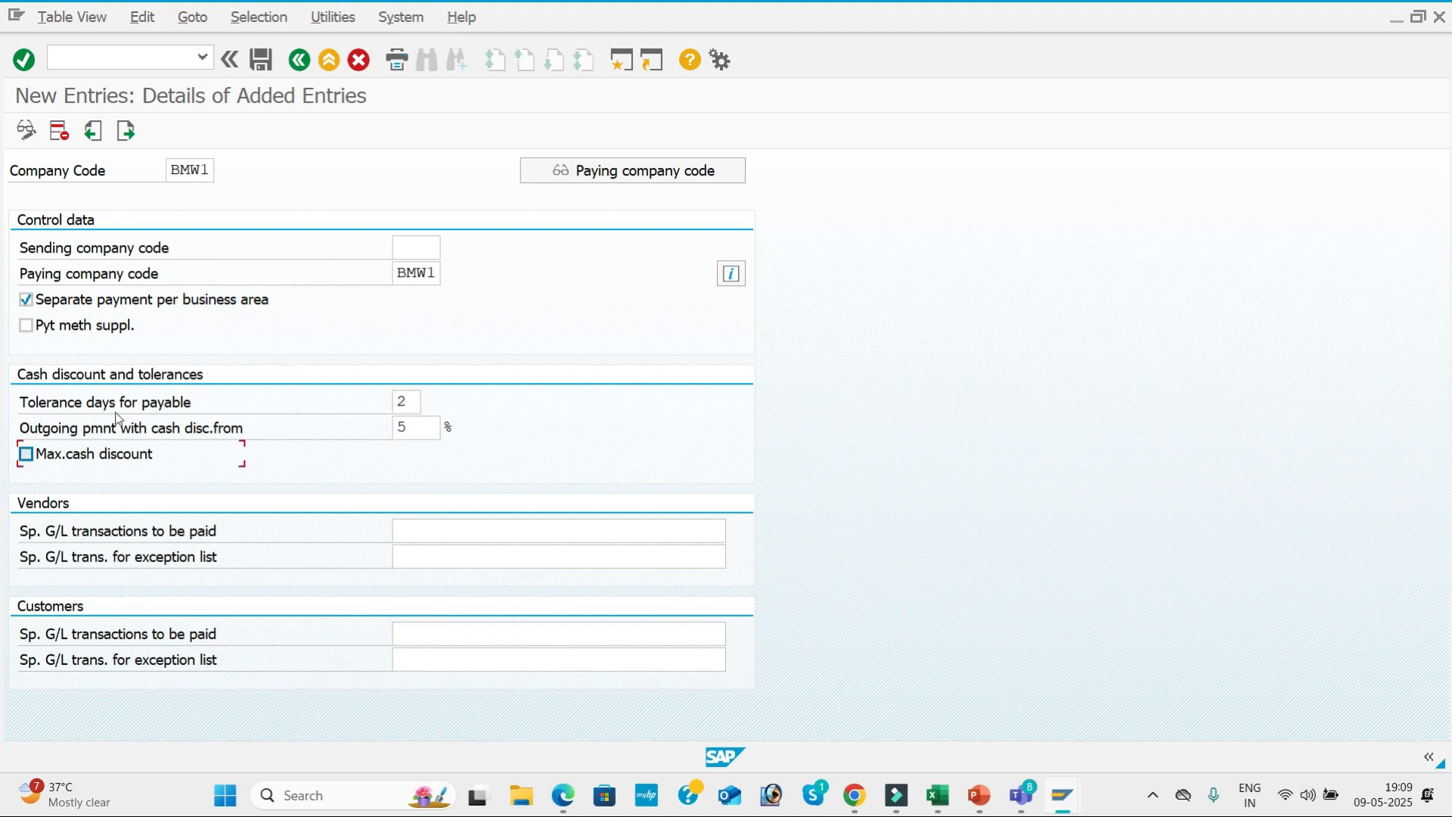
{"action": "left_click", "coordinate": [25, 455]}
Set the special G/L transactions to be paid to AF for vendors and customers, and compare the entry with the configuration PDF.
{"action": "left_click", "coordinate": [517, 534]}
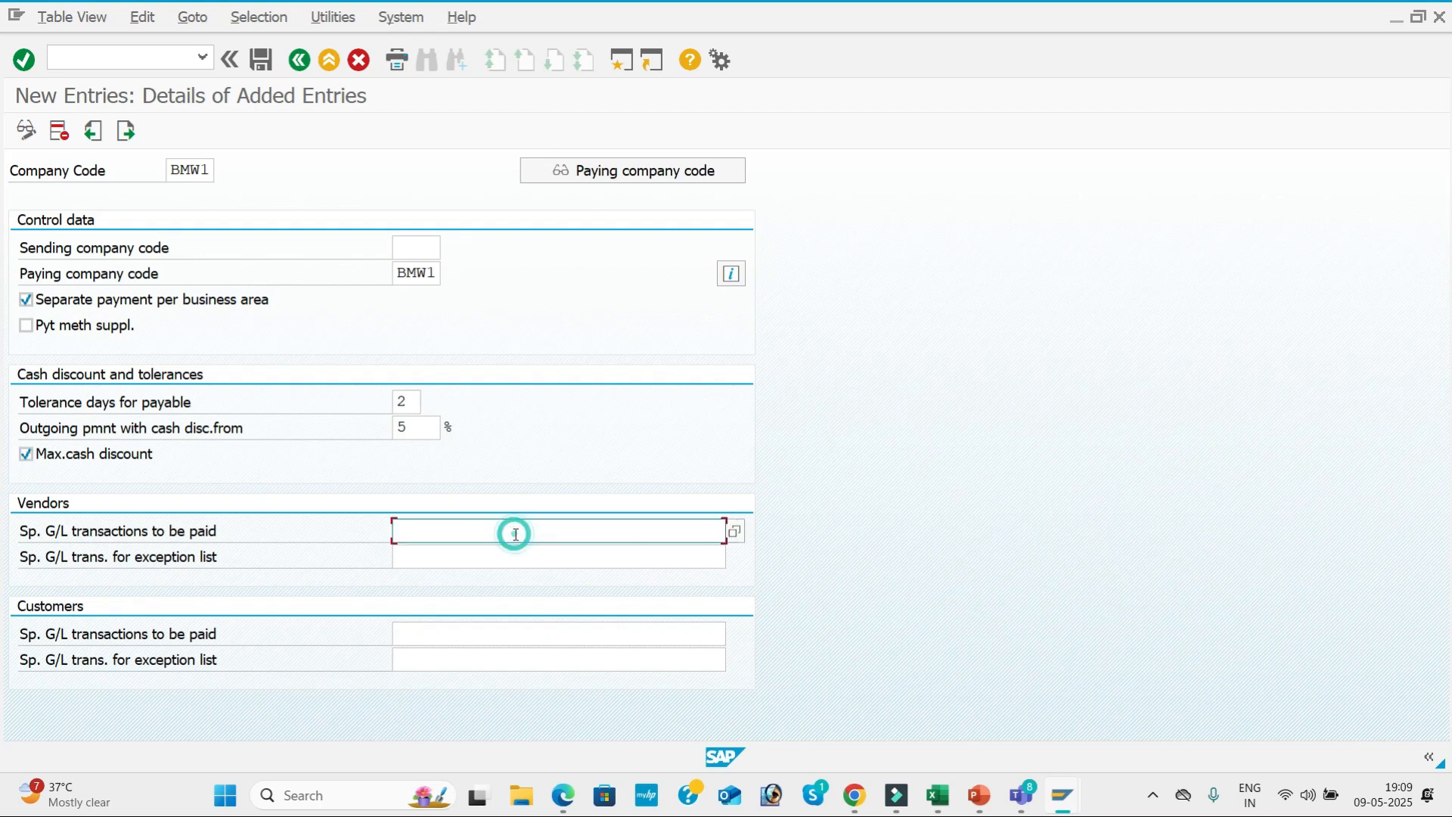
{"action": "left_click", "coordinate": [736, 532]}
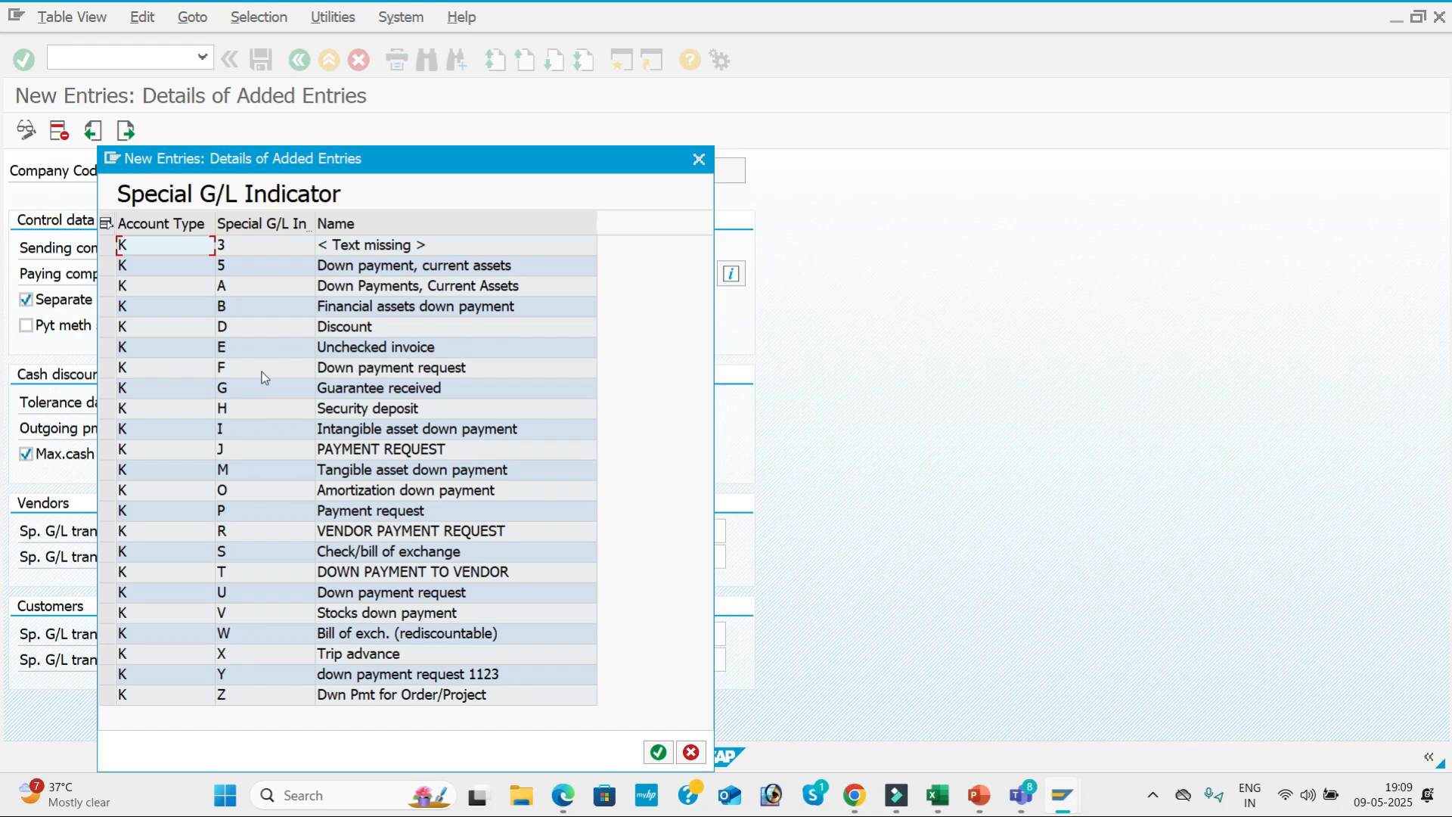
{"action": "left_click", "coordinate": [698, 160]}
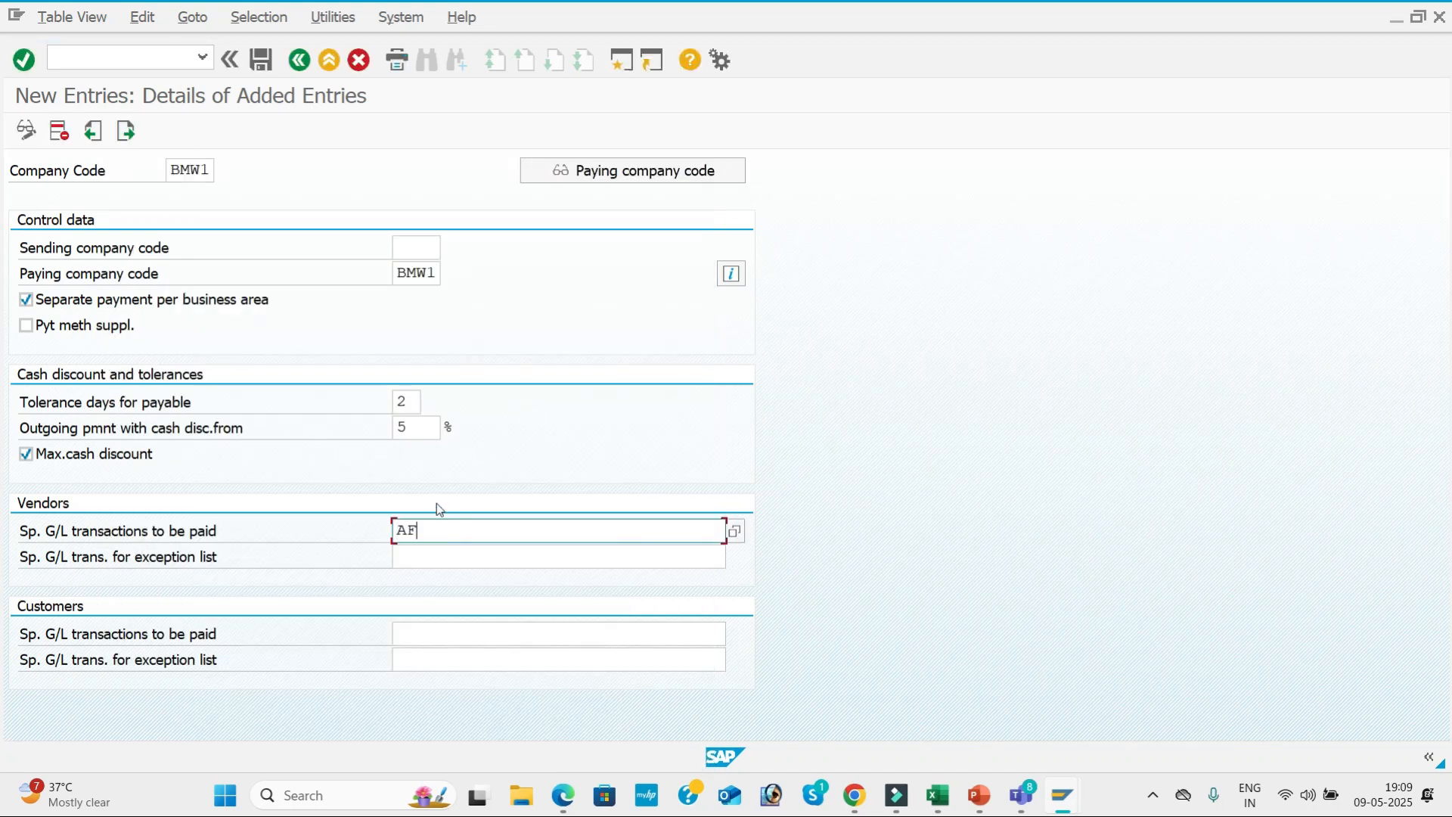
{"action": "key", "text": "Tab"}
{"action": "left_click", "coordinate": [457, 631]}
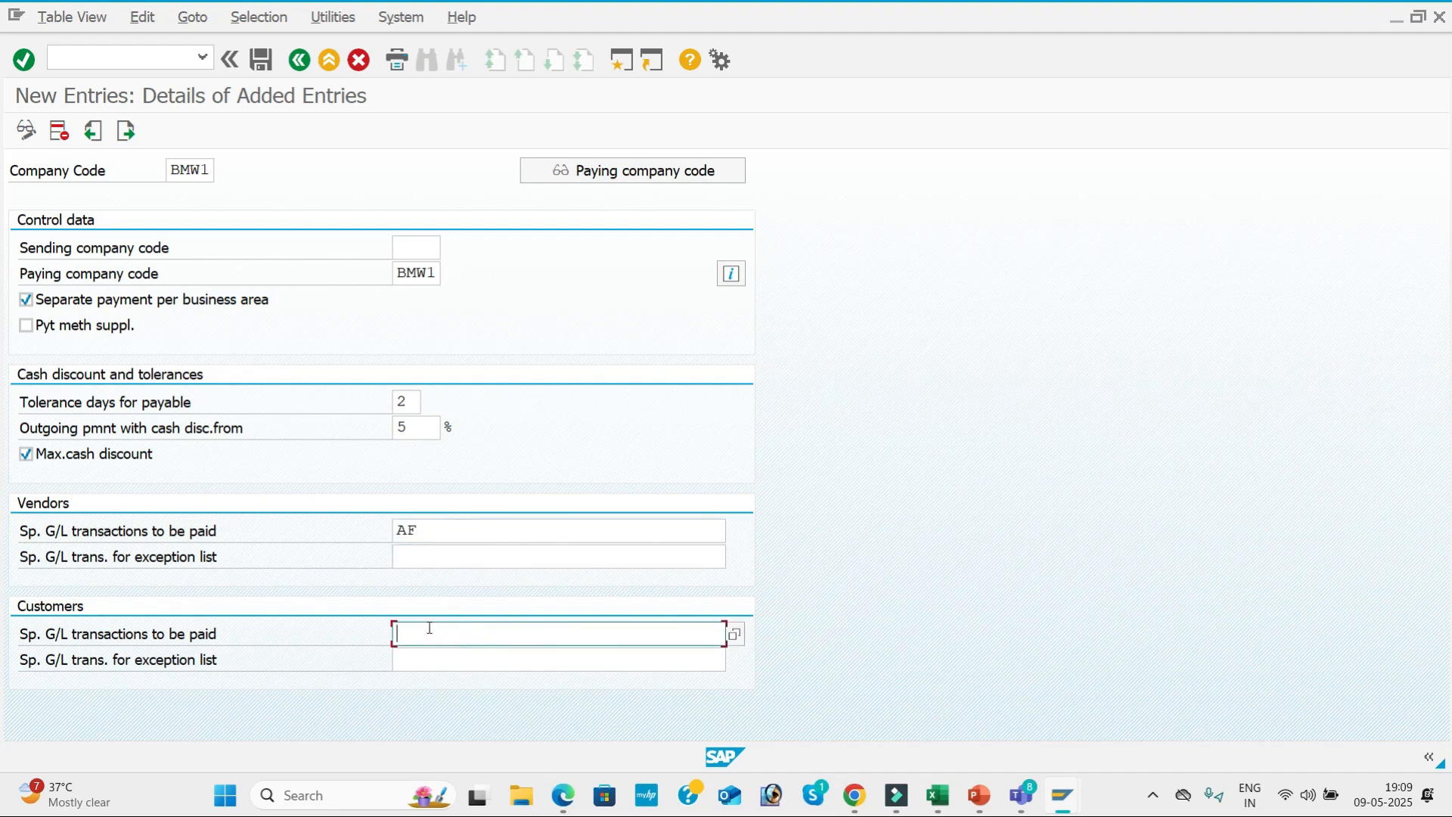
{"action": "key", "text": "Tab"}
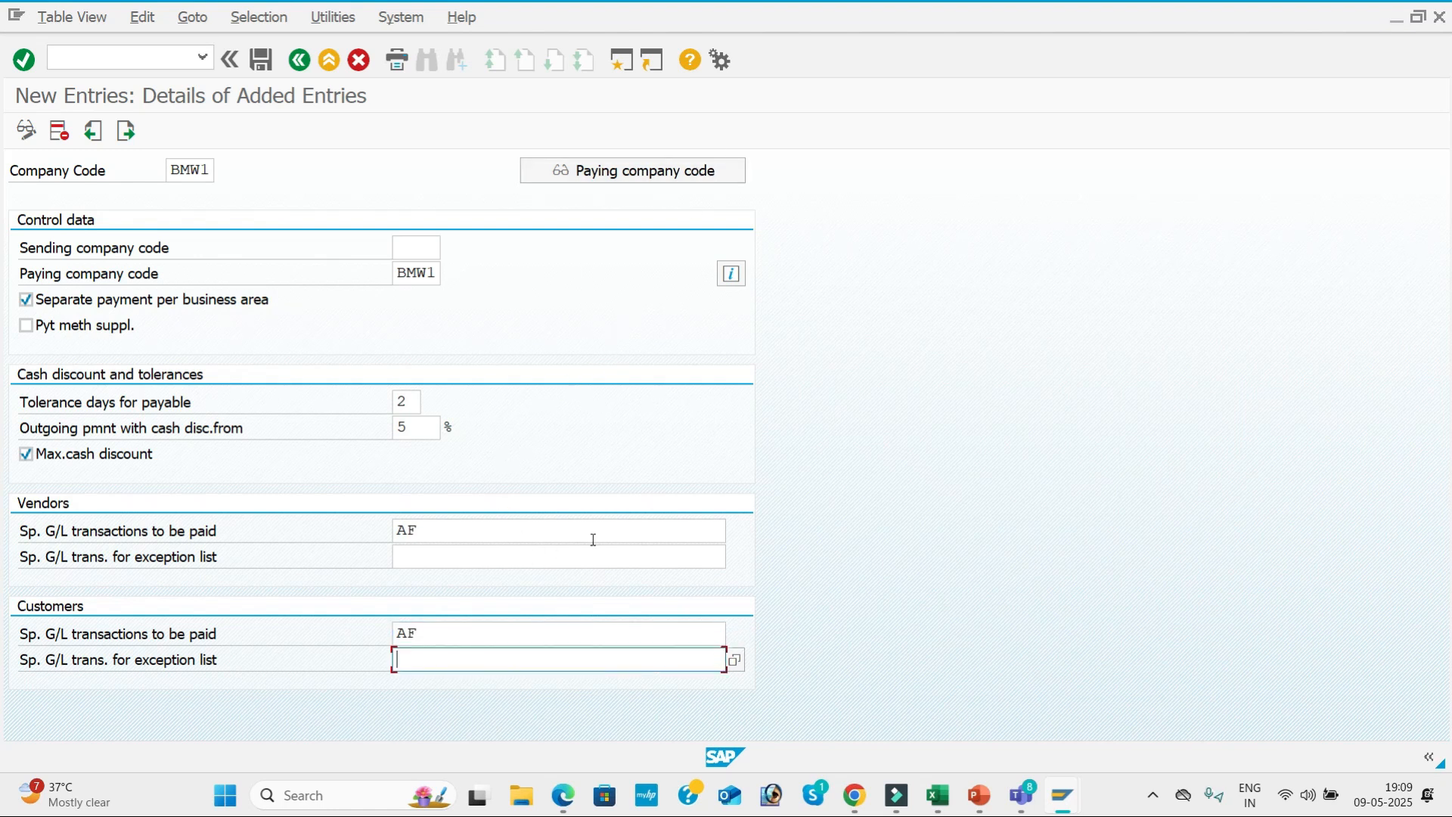
{"action": "key", "text": "alt+Tab"}
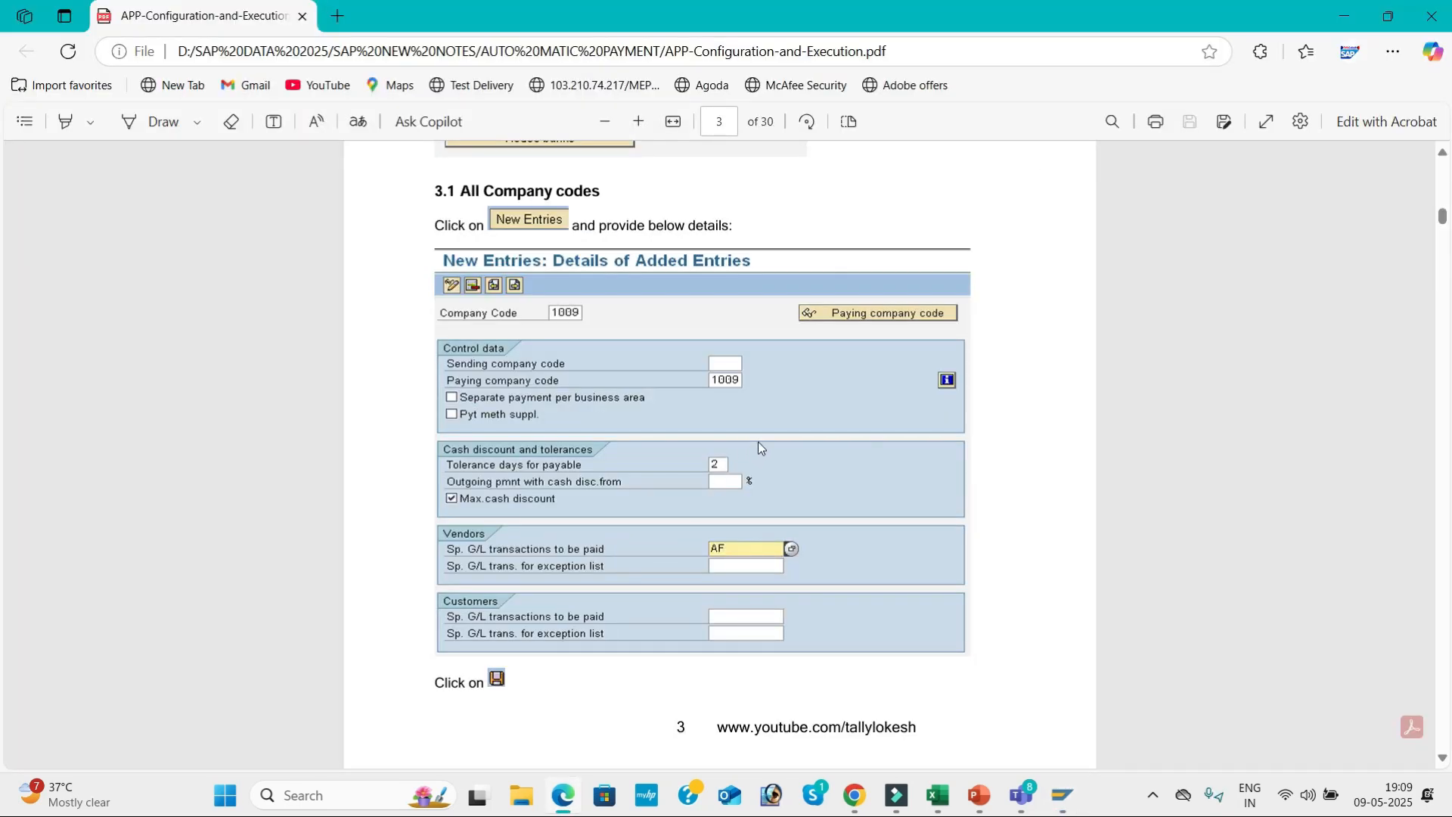
{"action": "key", "text": "alt+Tab"}
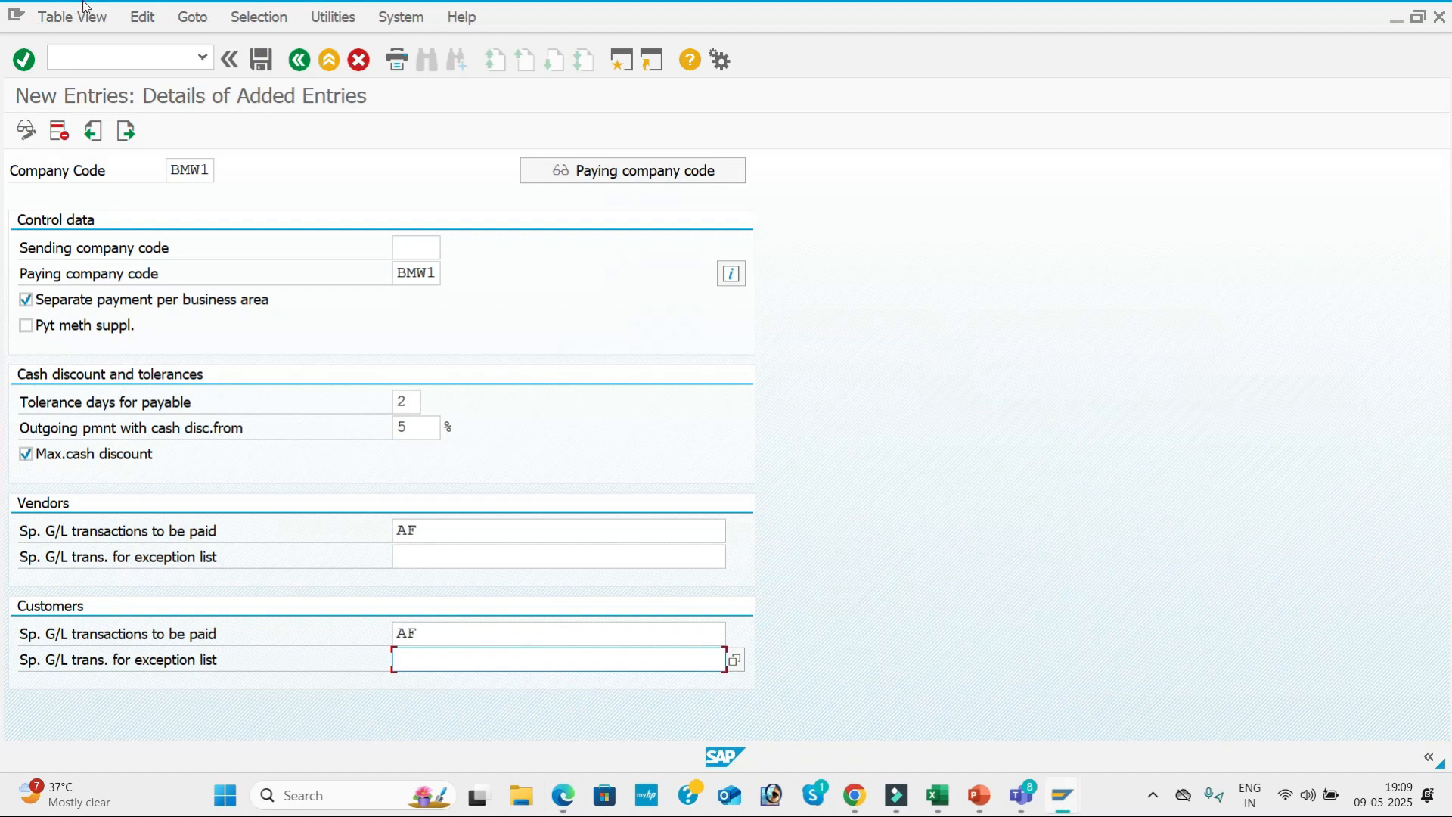
Save the company code entry under a new customizing request with the short description AUTOMATIC PAYMENT PROGRAM.
{"action": "left_click", "coordinate": [272, 63]}
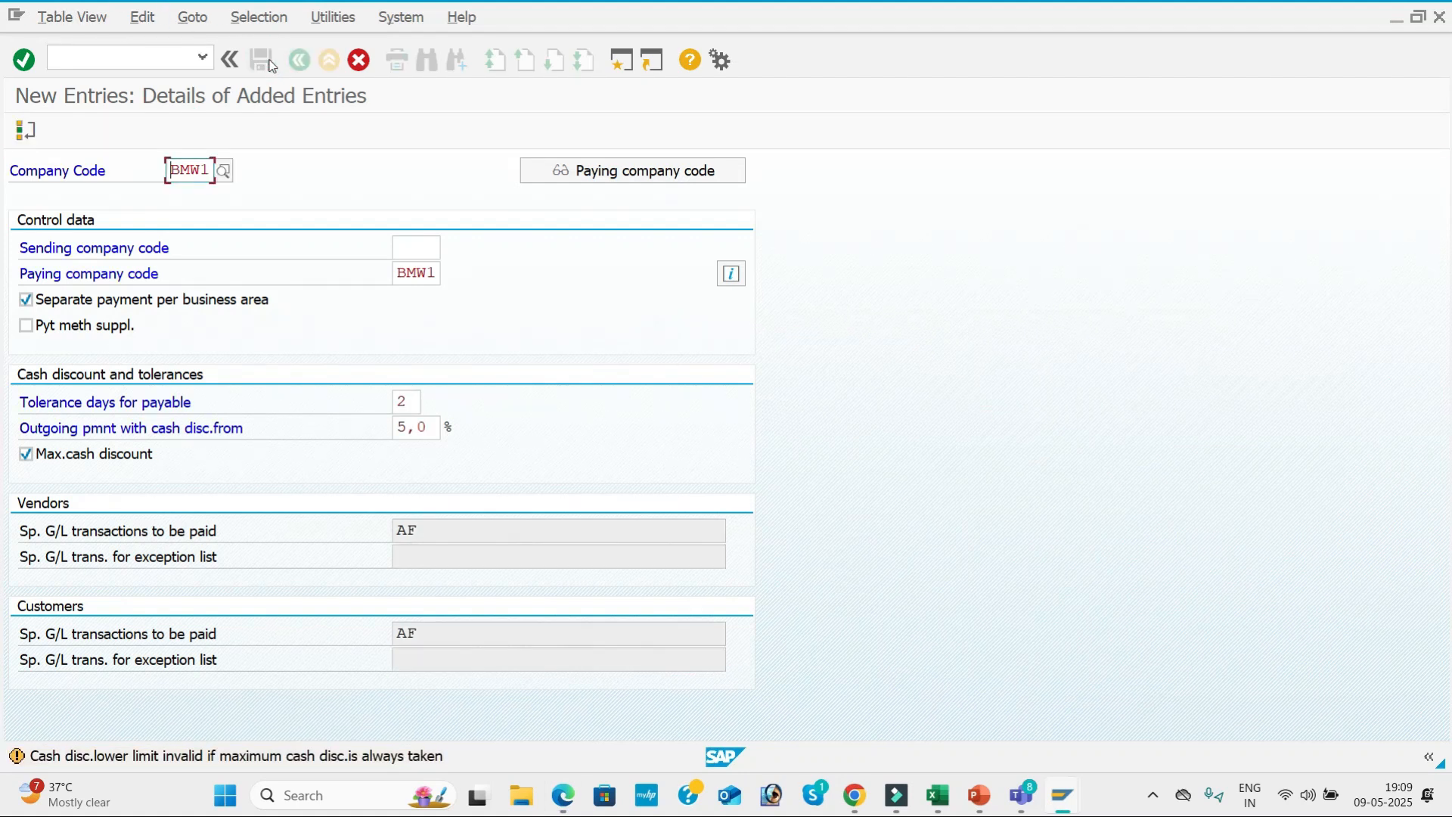
{"action": "left_click", "coordinate": [272, 63]}
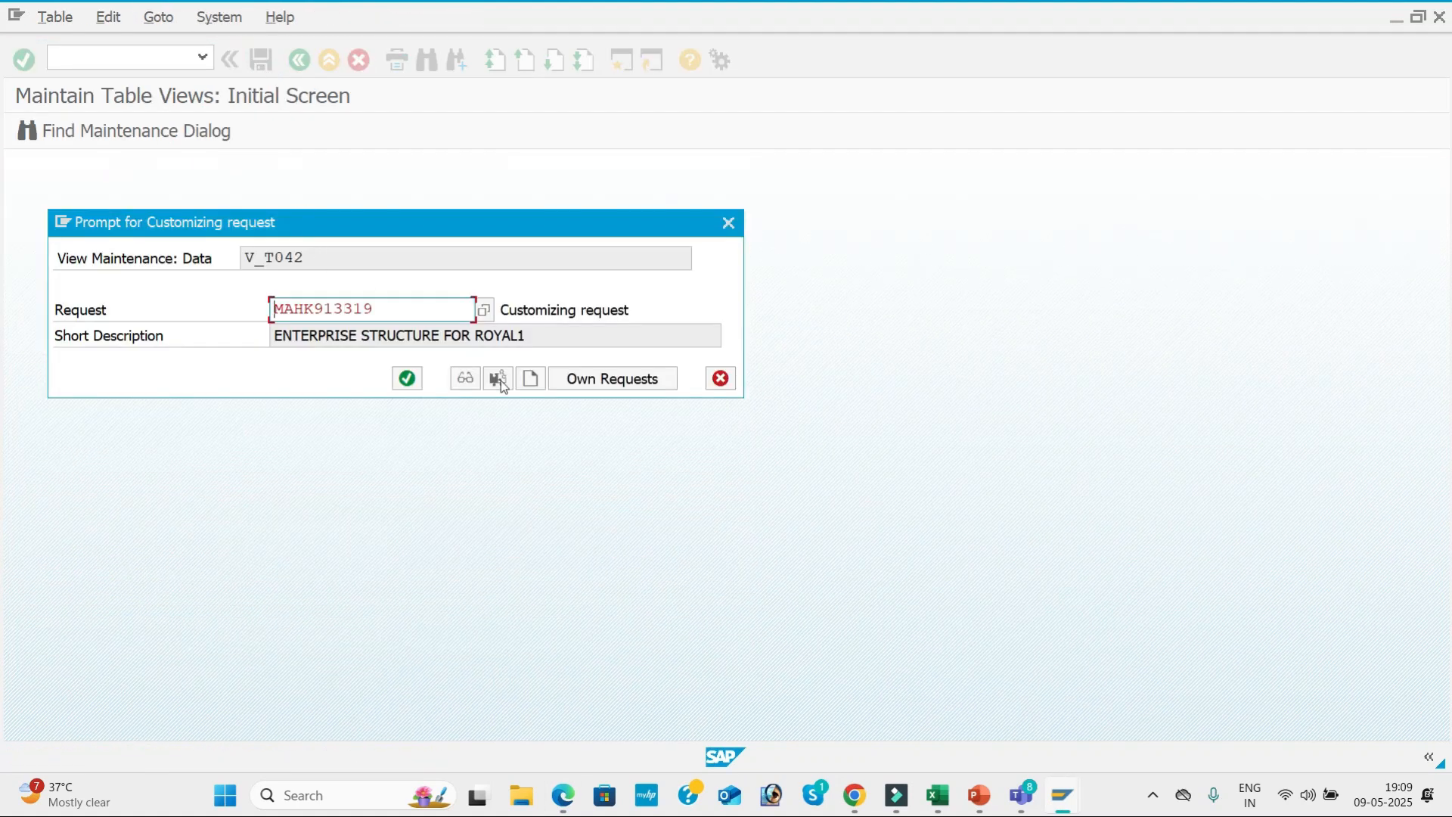
{"action": "left_click", "coordinate": [528, 385]}
{"action": "type", "text": "AUTOMA"}
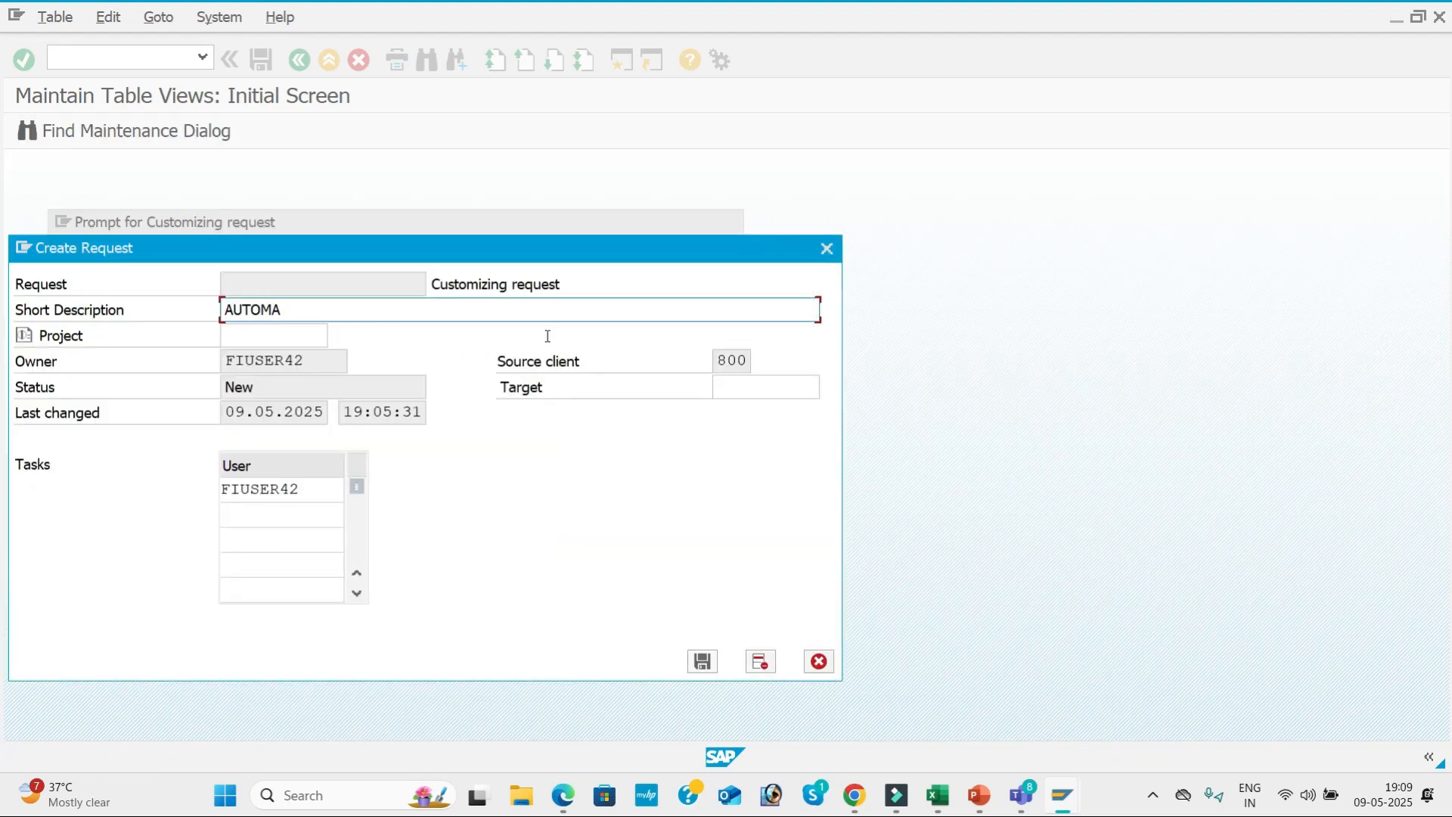
{"action": "type", "text": "TC"}
{"action": "key", "text": "BackSpace"}
{"action": "type", "text": "IC PAYMENT PROGRAM"}
{"action": "left_click", "coordinate": [701, 665]}
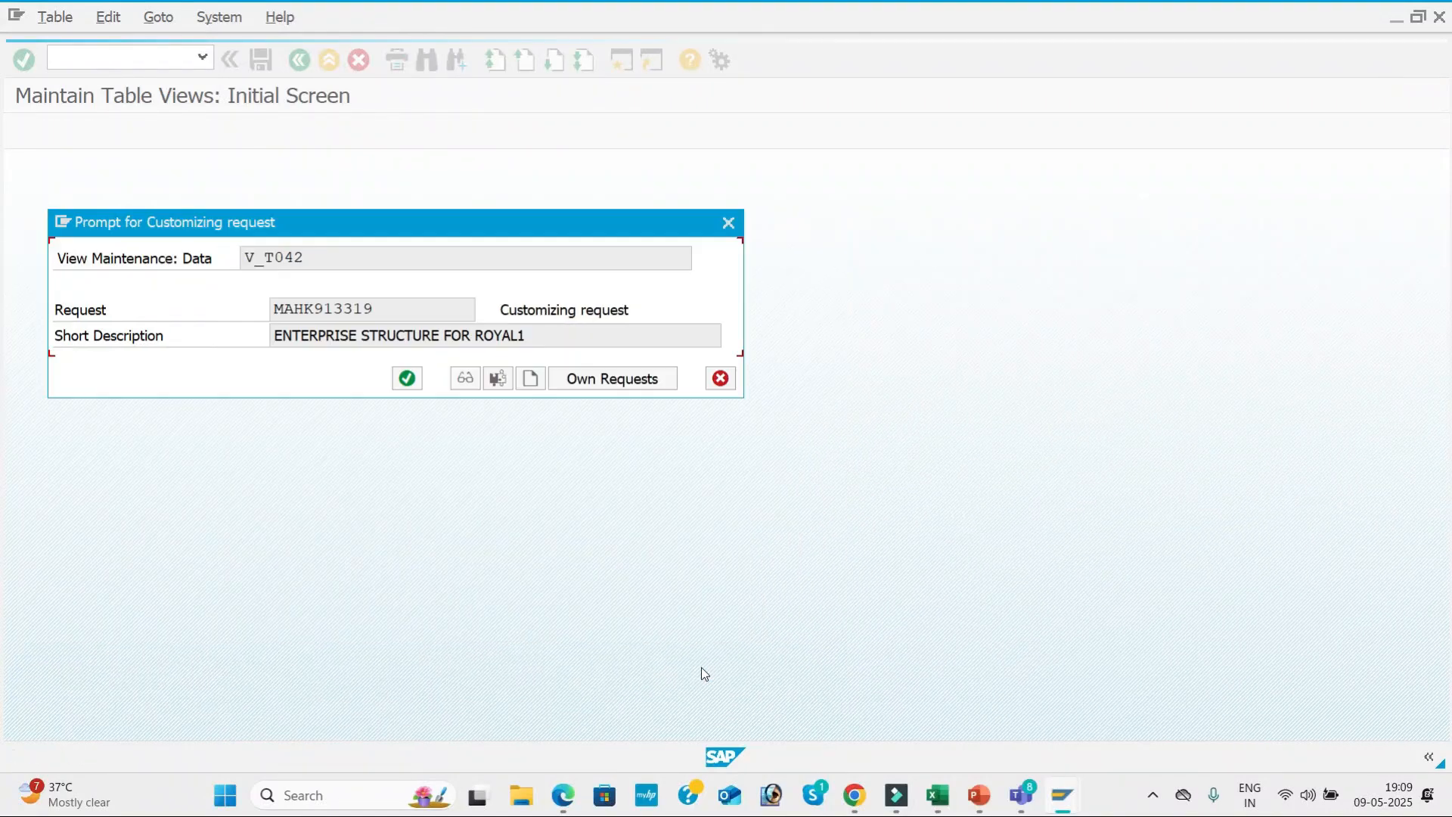
{"action": "left_click", "coordinate": [410, 381]}
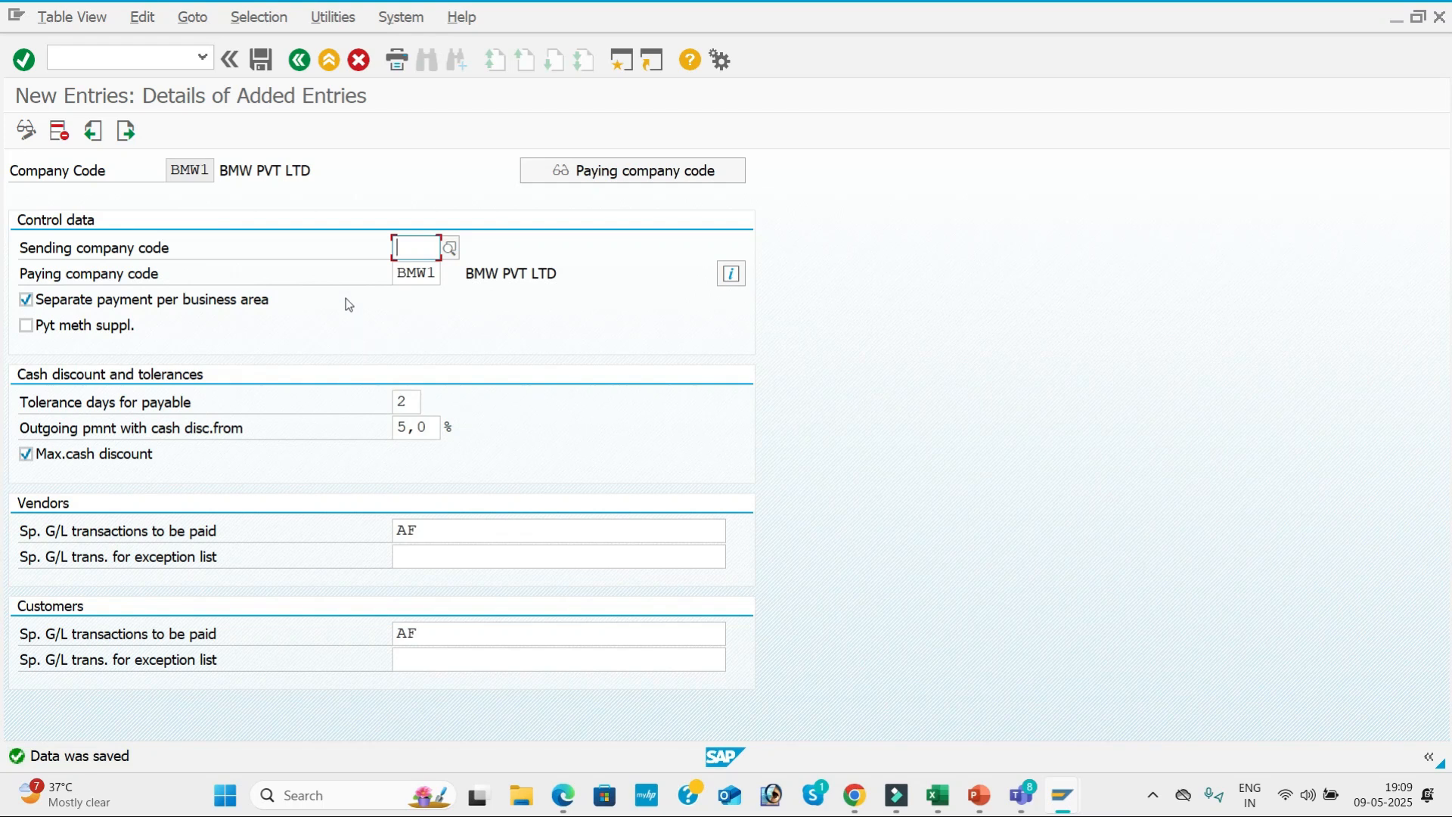
Return to the payment program customizing overview and start a new paying company codes entry for BMW1.
{"action": "left_click", "coordinate": [298, 60]}
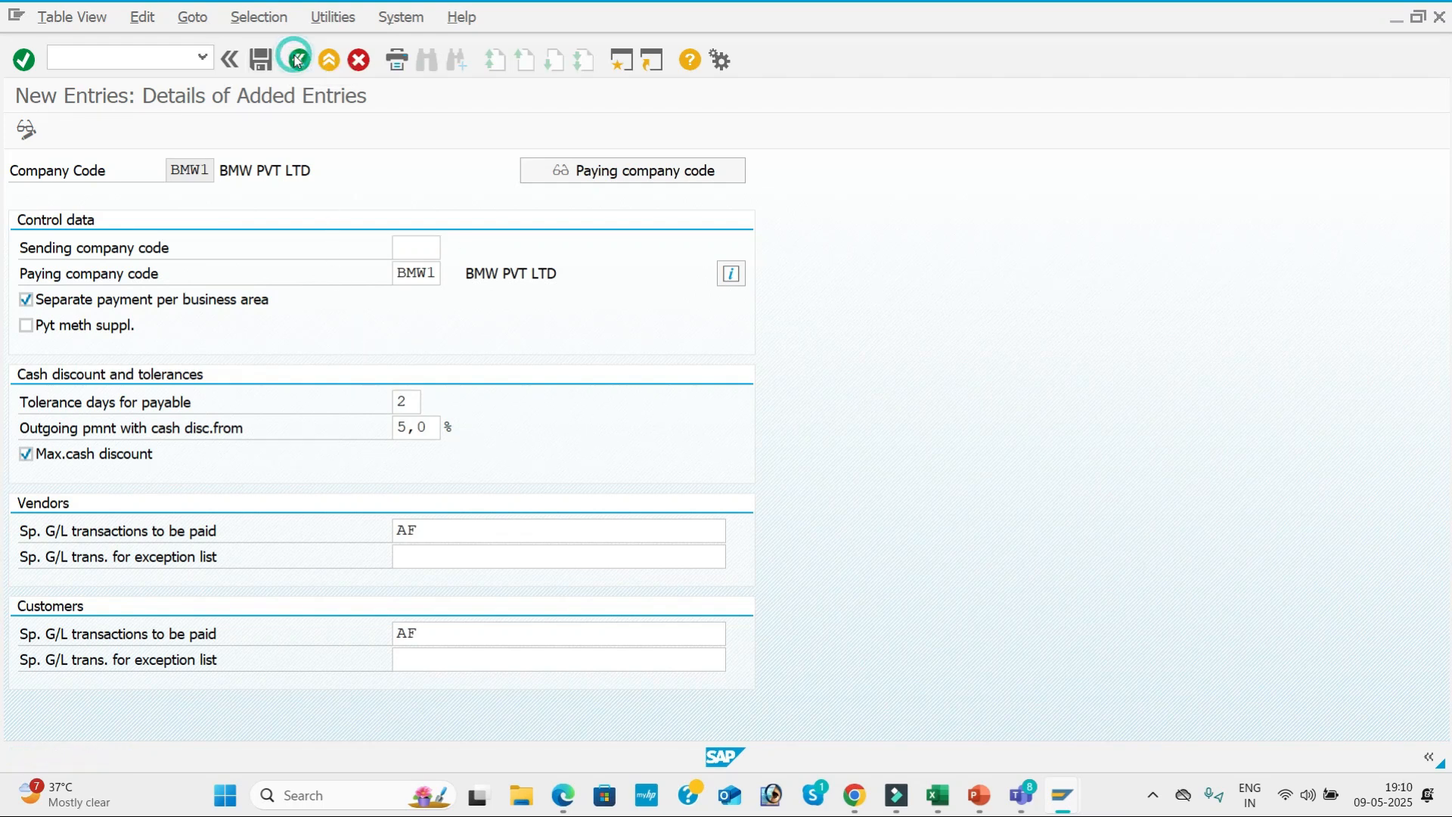
{"action": "left_click", "coordinate": [359, 60]}
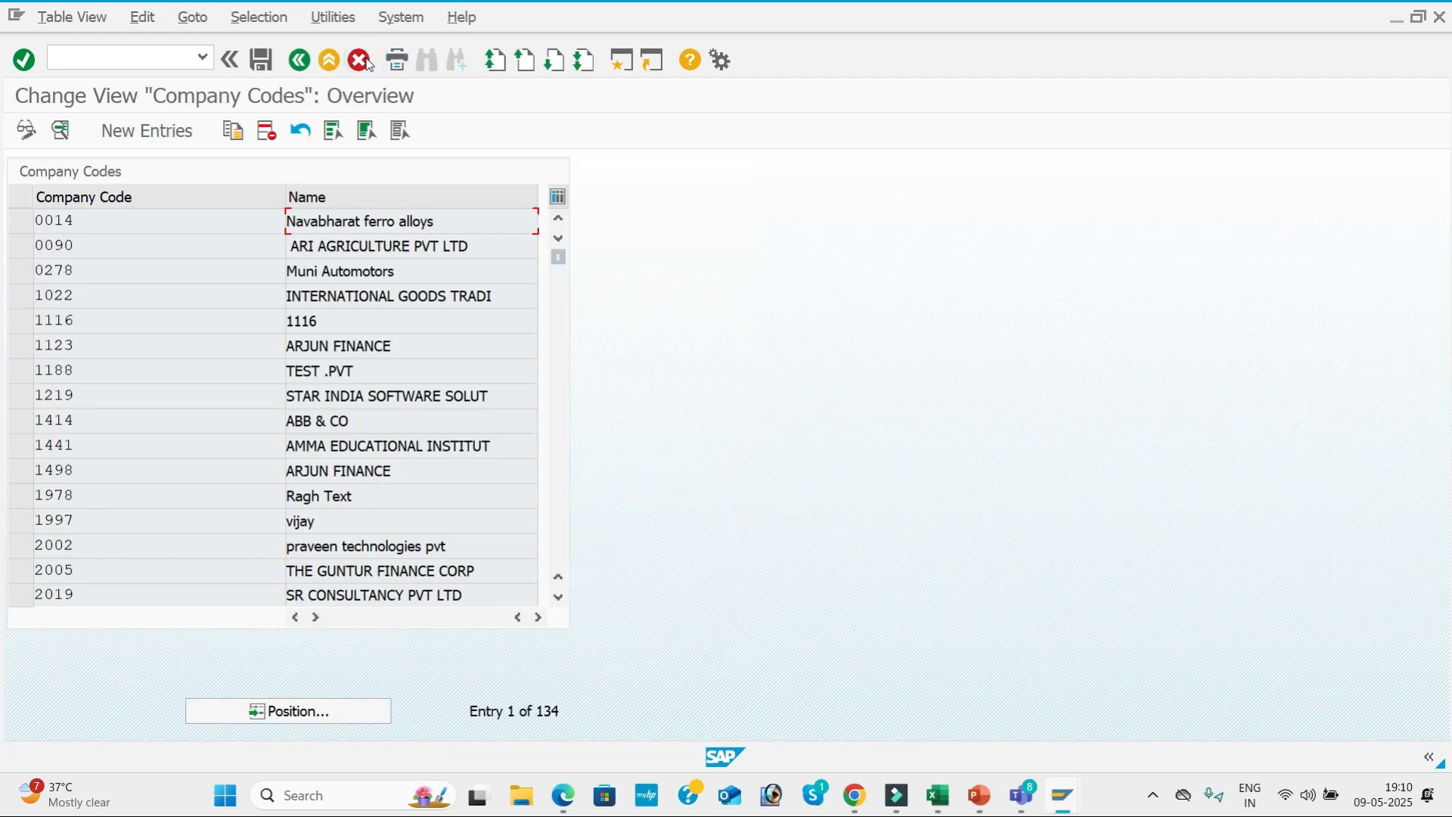
{"action": "left_click", "coordinate": [306, 60]}
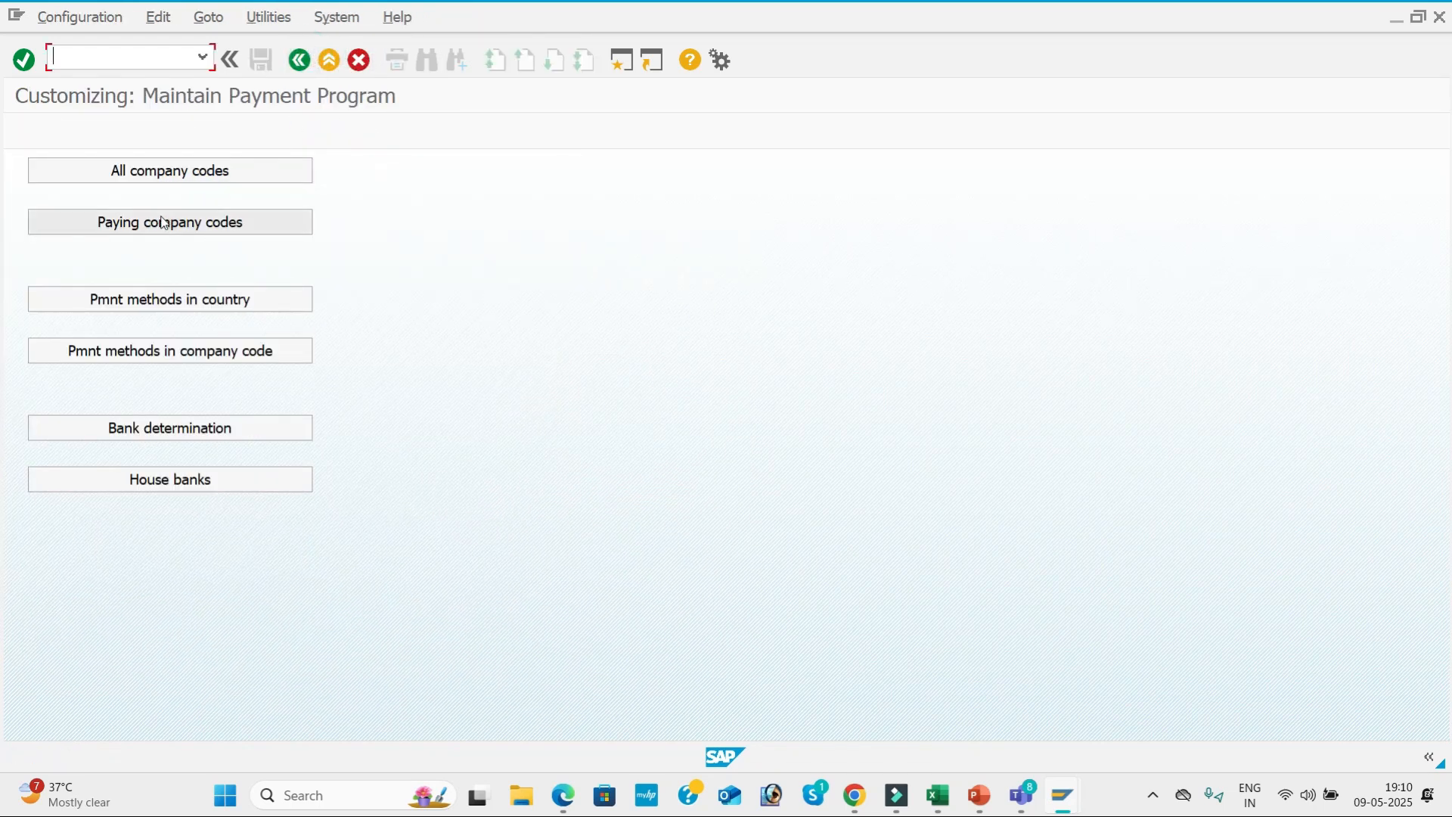
{"action": "left_click", "coordinate": [247, 227]}
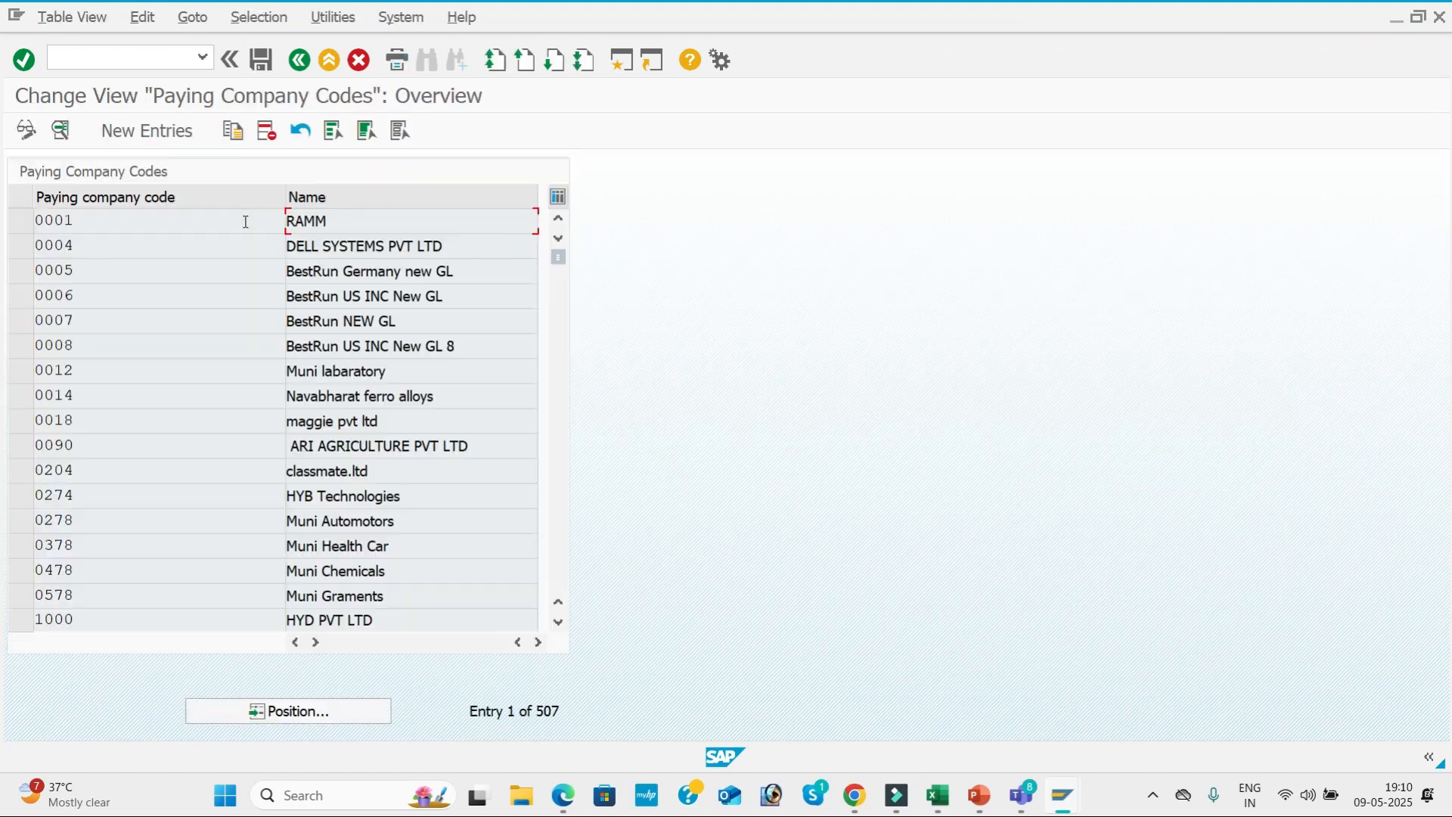
{"action": "left_click", "coordinate": [155, 133]}
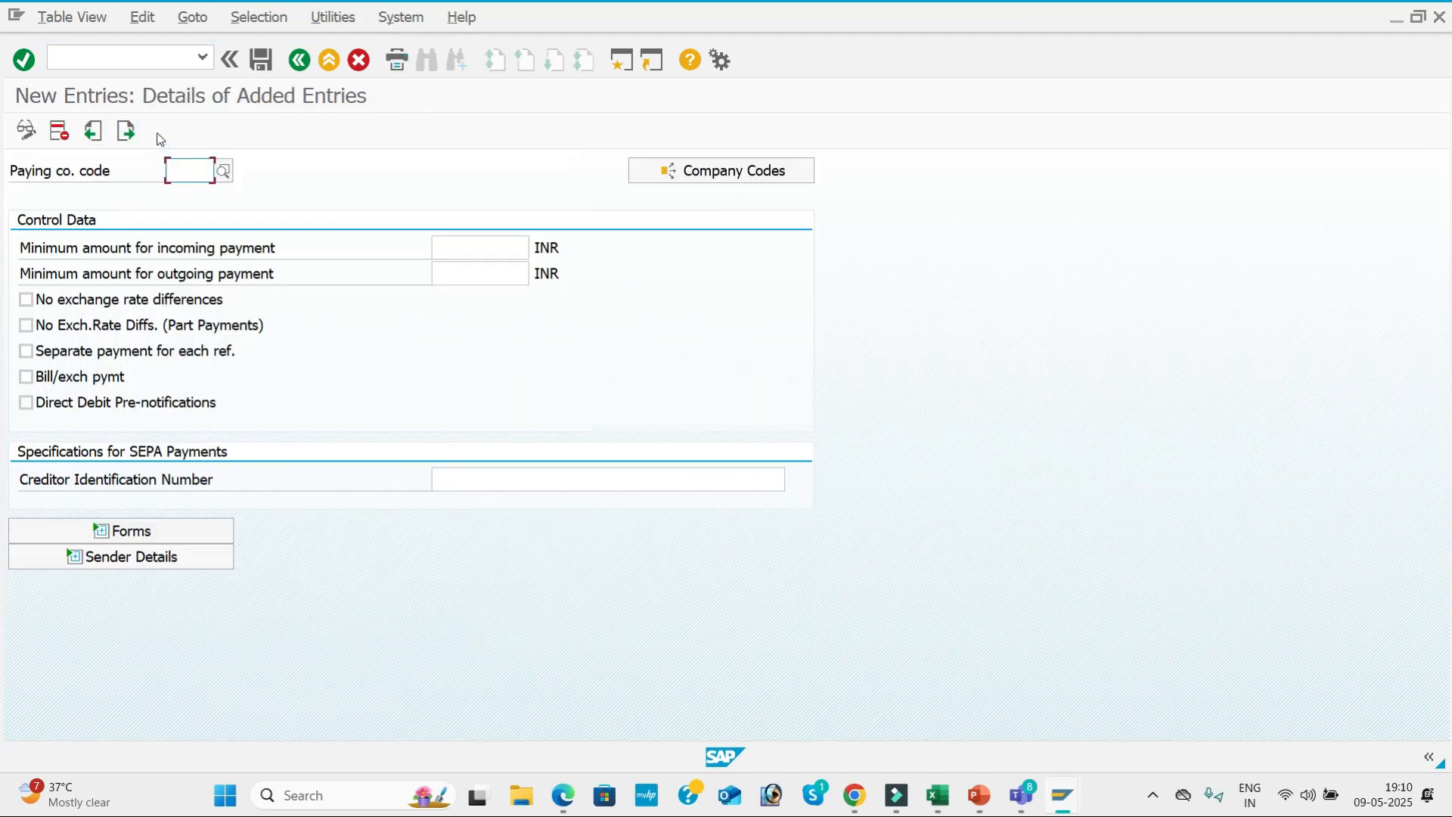
{"action": "type", "text": "BMW1"}
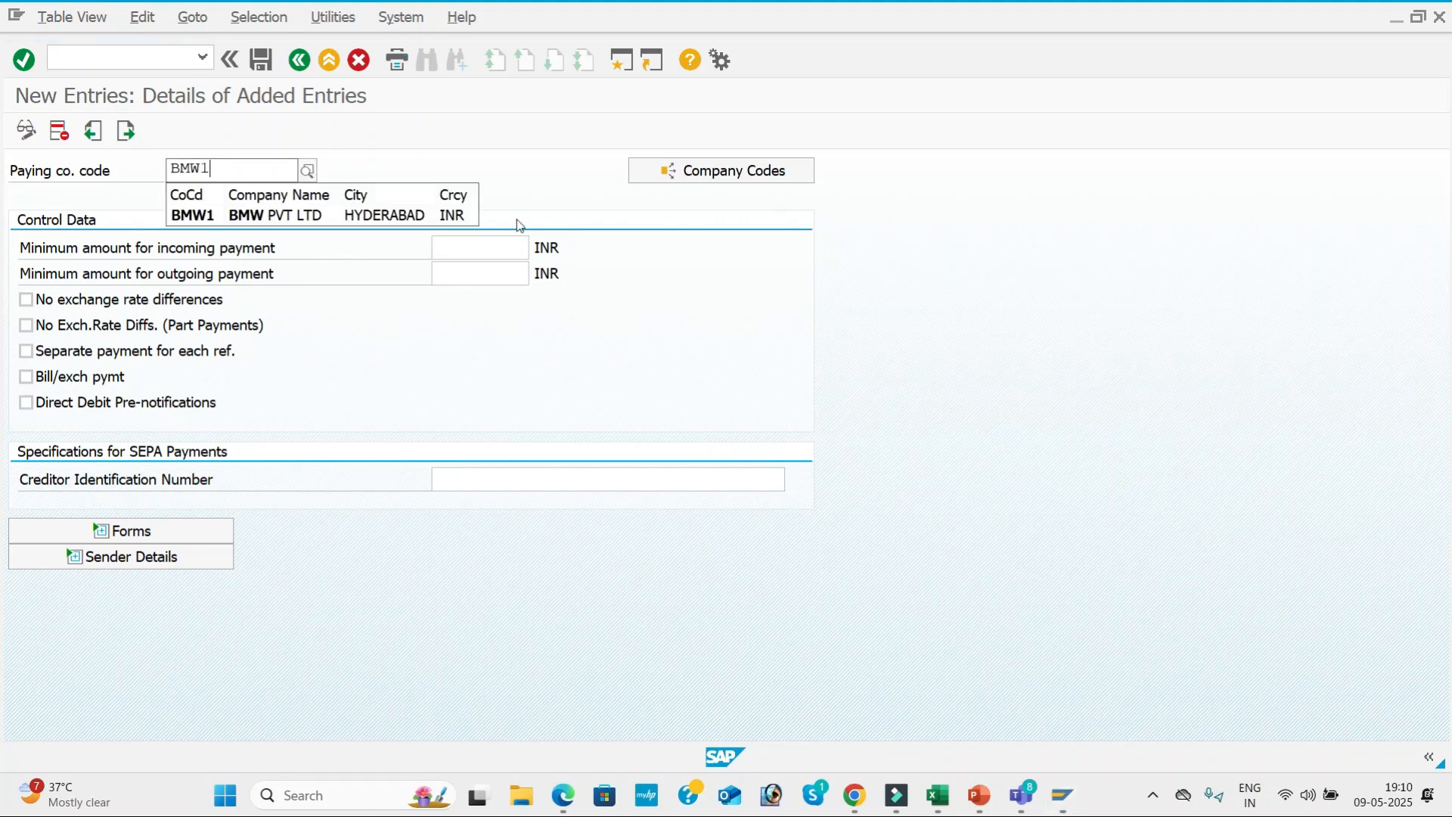
{"action": "left_click", "coordinate": [333, 215]}
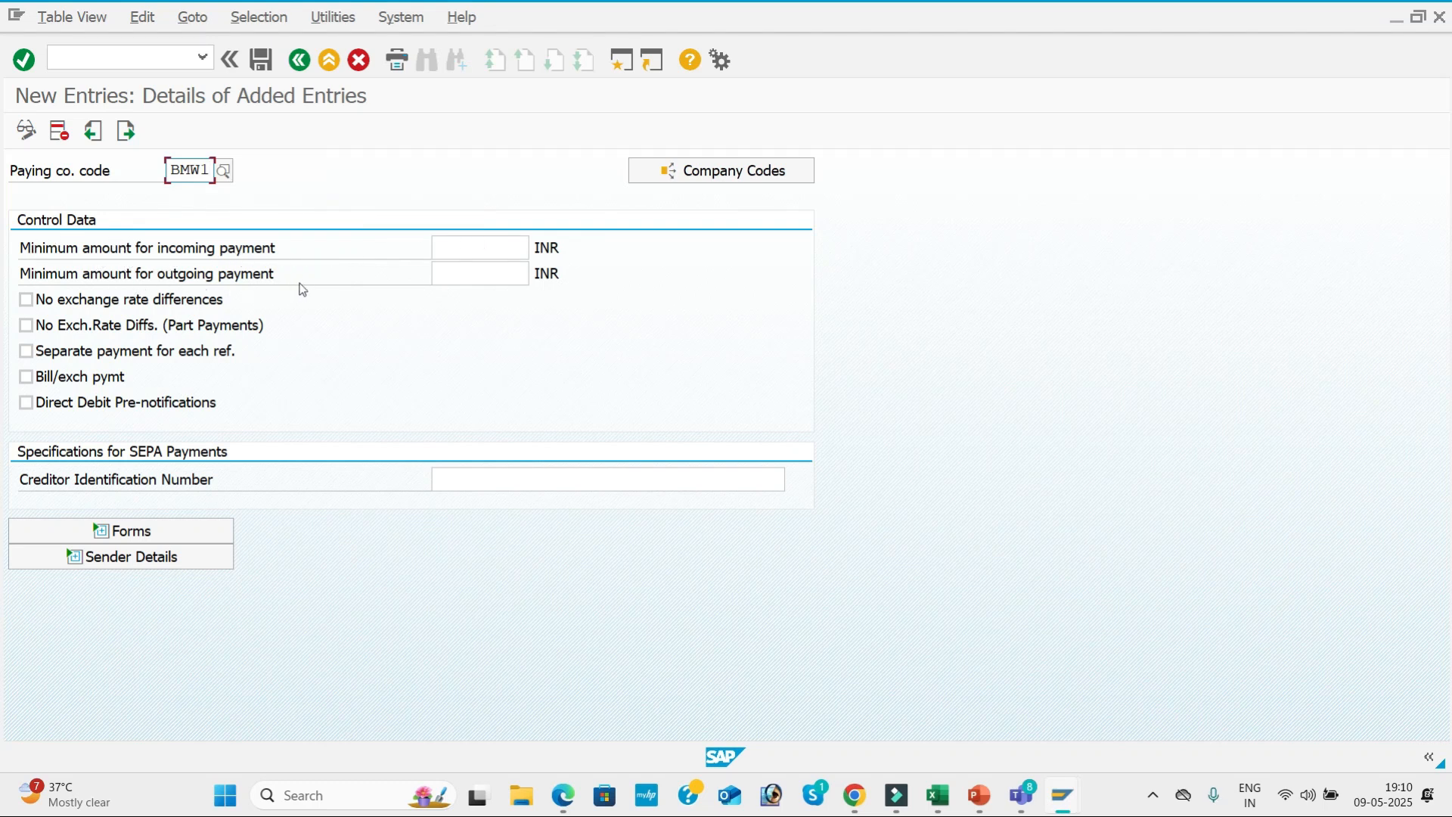
Consult the paying company code page of the configuration PDF, and set the minimum incoming and outgoing payment amounts to 100 INR.
{"action": "key", "text": "alt+Tab"}
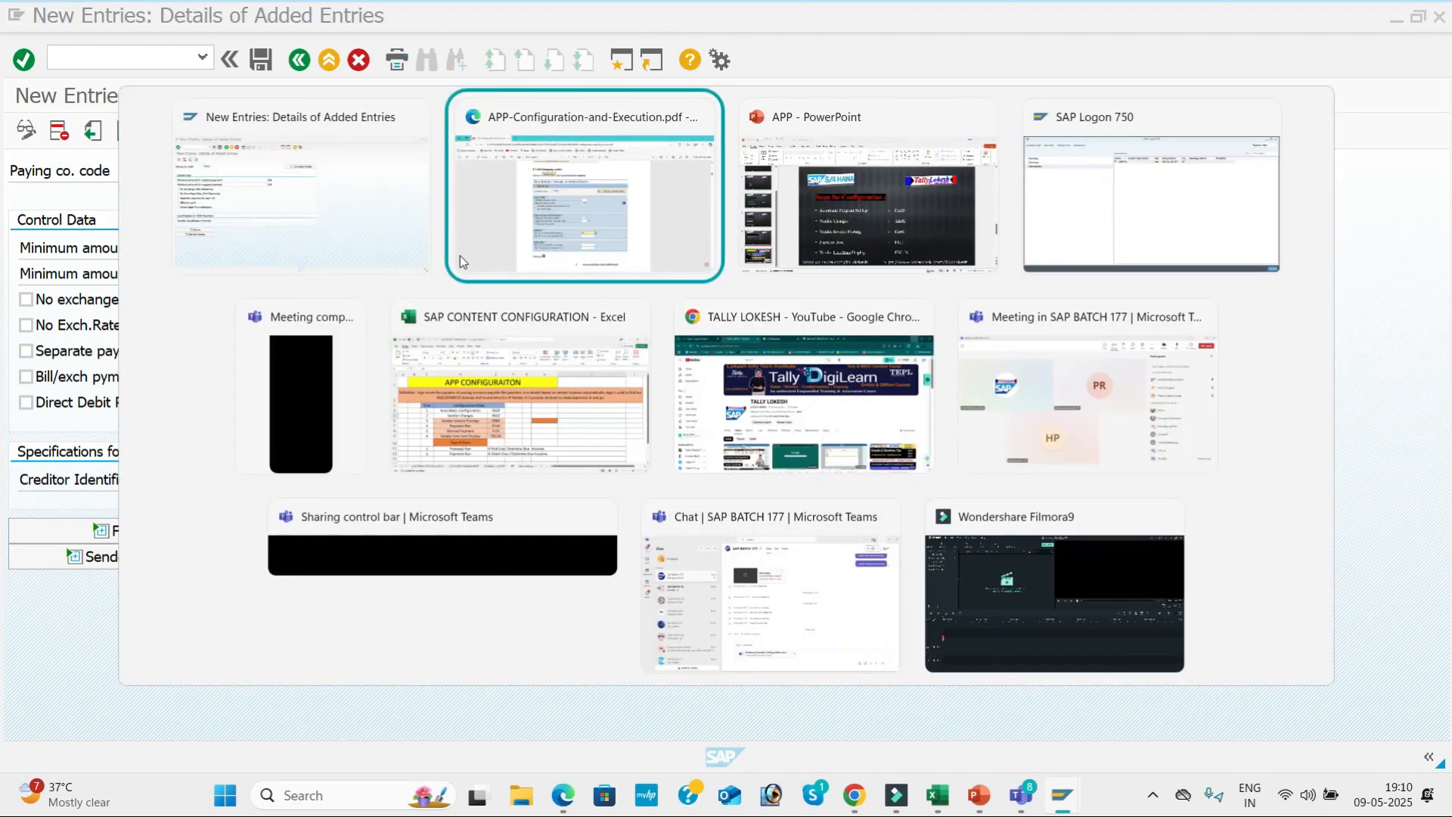
{"action": "scroll", "coordinate": [707, 315], "scroll_direction": "down", "scroll_amount": 5}
{"action": "scroll", "coordinate": [702, 306], "scroll_direction": "down", "scroll_amount": 15}
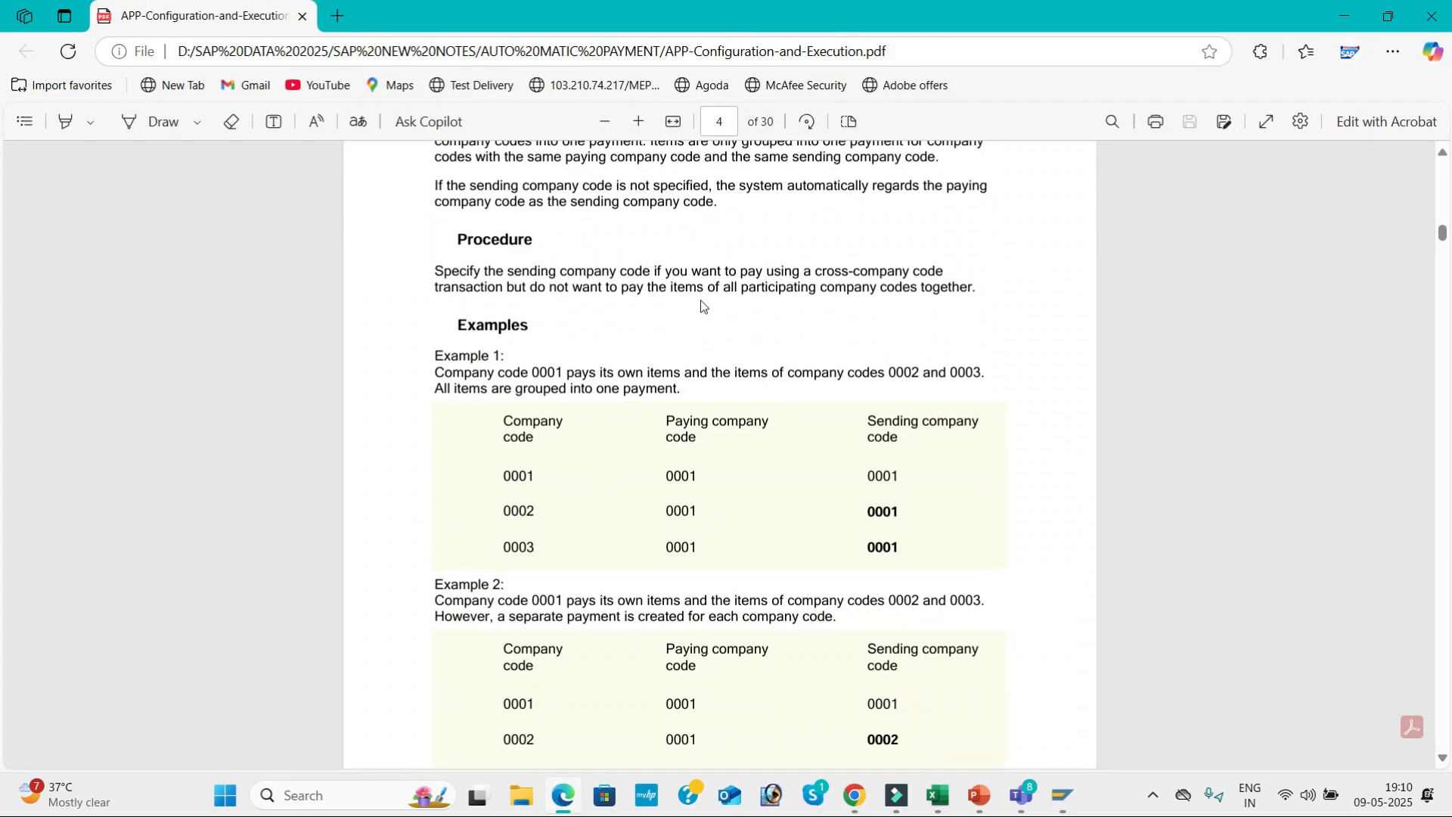
{"action": "scroll", "coordinate": [693, 312], "scroll_direction": "down", "scroll_amount": 15}
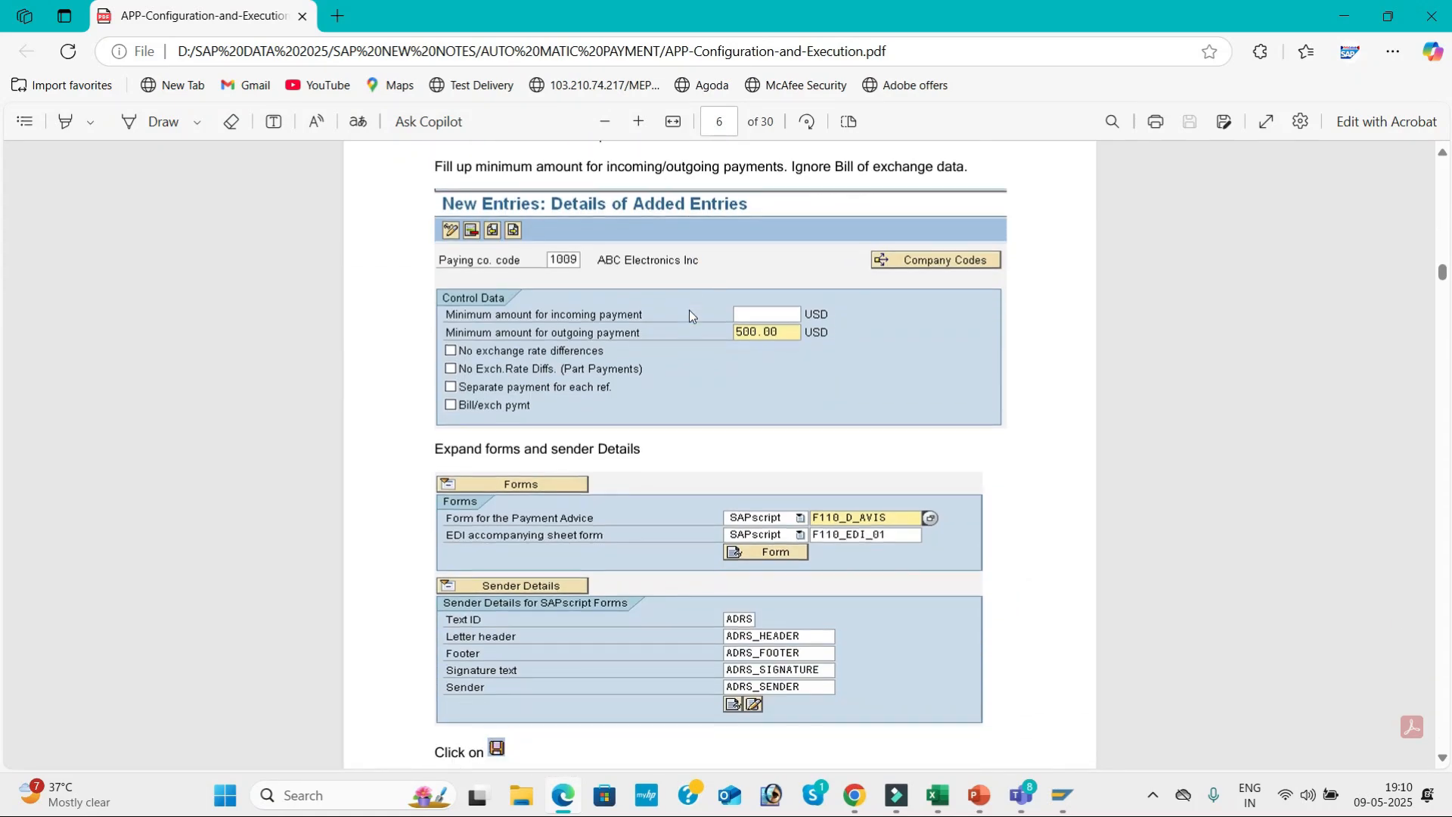
{"action": "key", "text": "alt+Tab"}
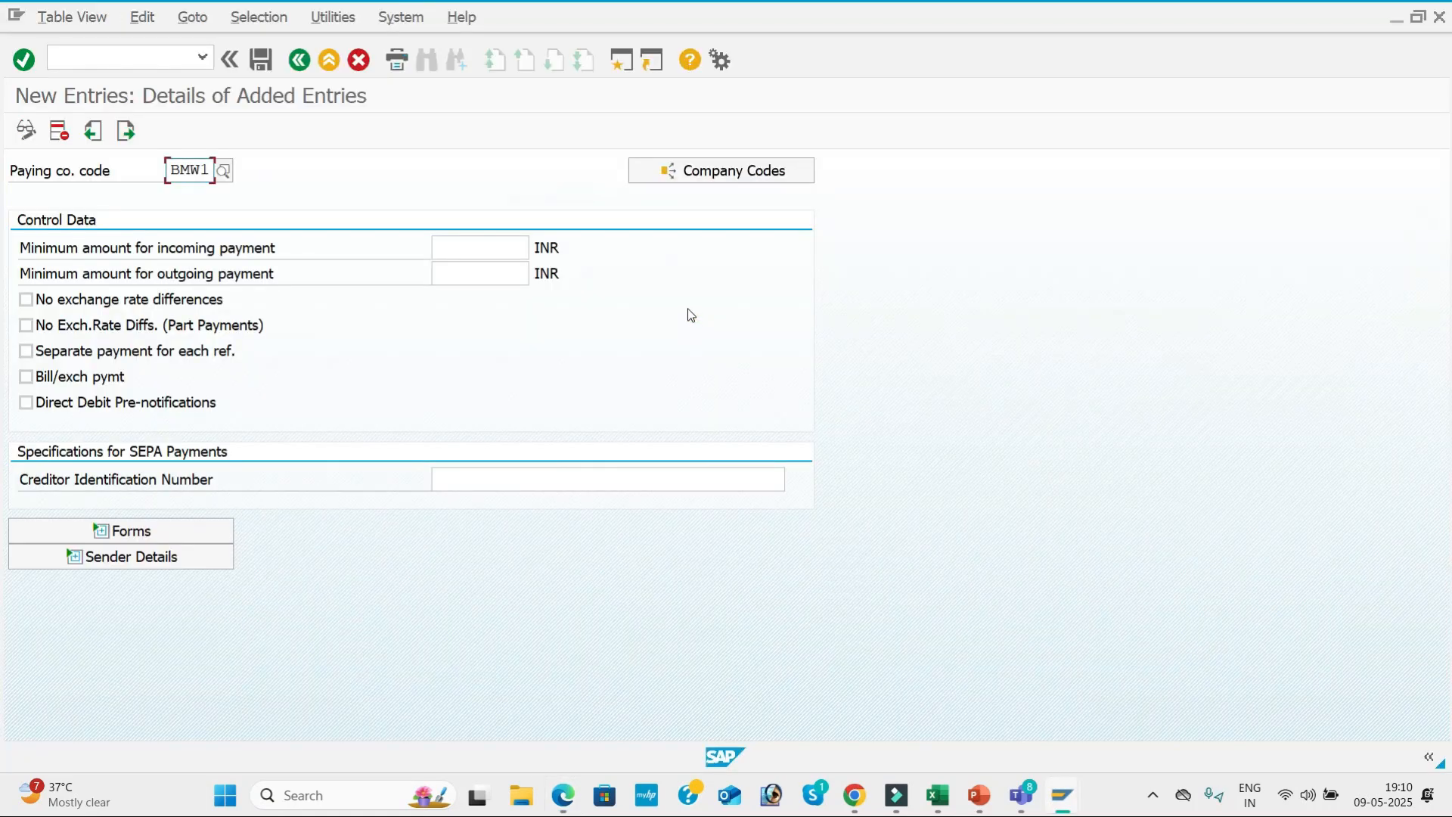
{"action": "left_click", "coordinate": [441, 247]}
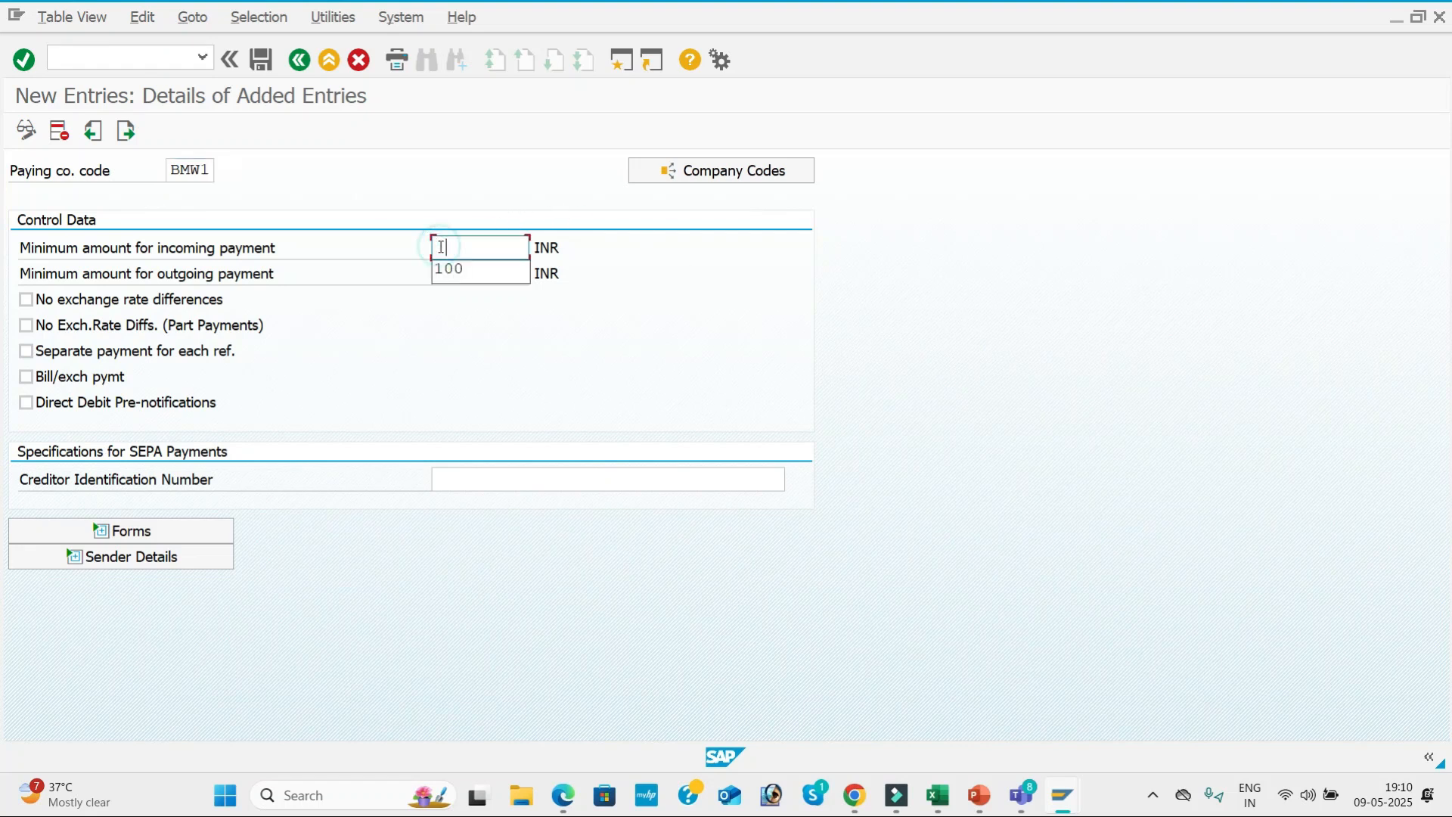
{"action": "left_click", "coordinate": [454, 271]}
{"action": "left_click", "coordinate": [454, 274]}
{"action": "left_click", "coordinate": [455, 306]}
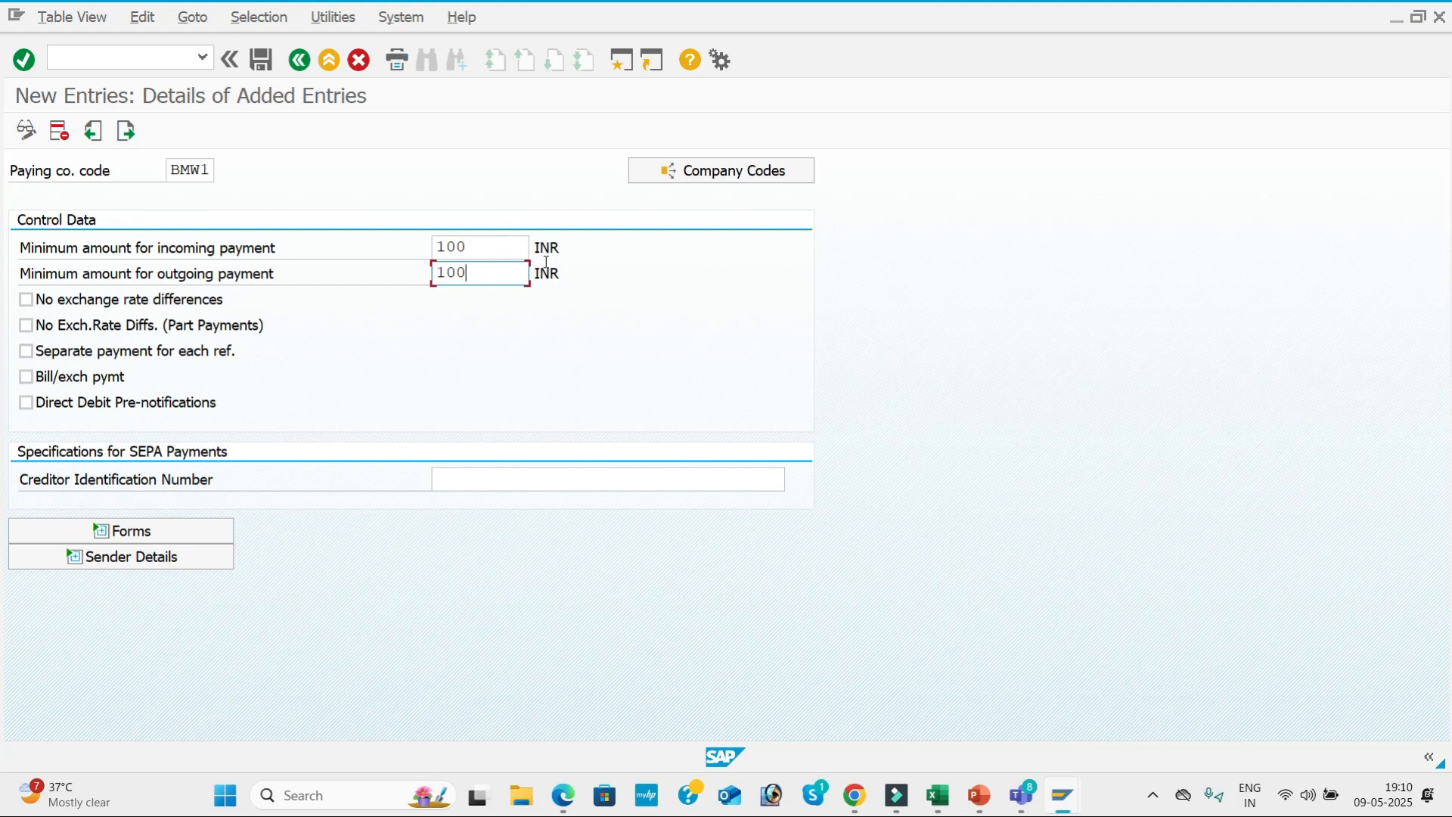
Recheck the configuration PDF and enable no exchange rate differences, both generally and for part payments, for paying company code BMW1.
{"action": "key", "text": "alt+Tab"}
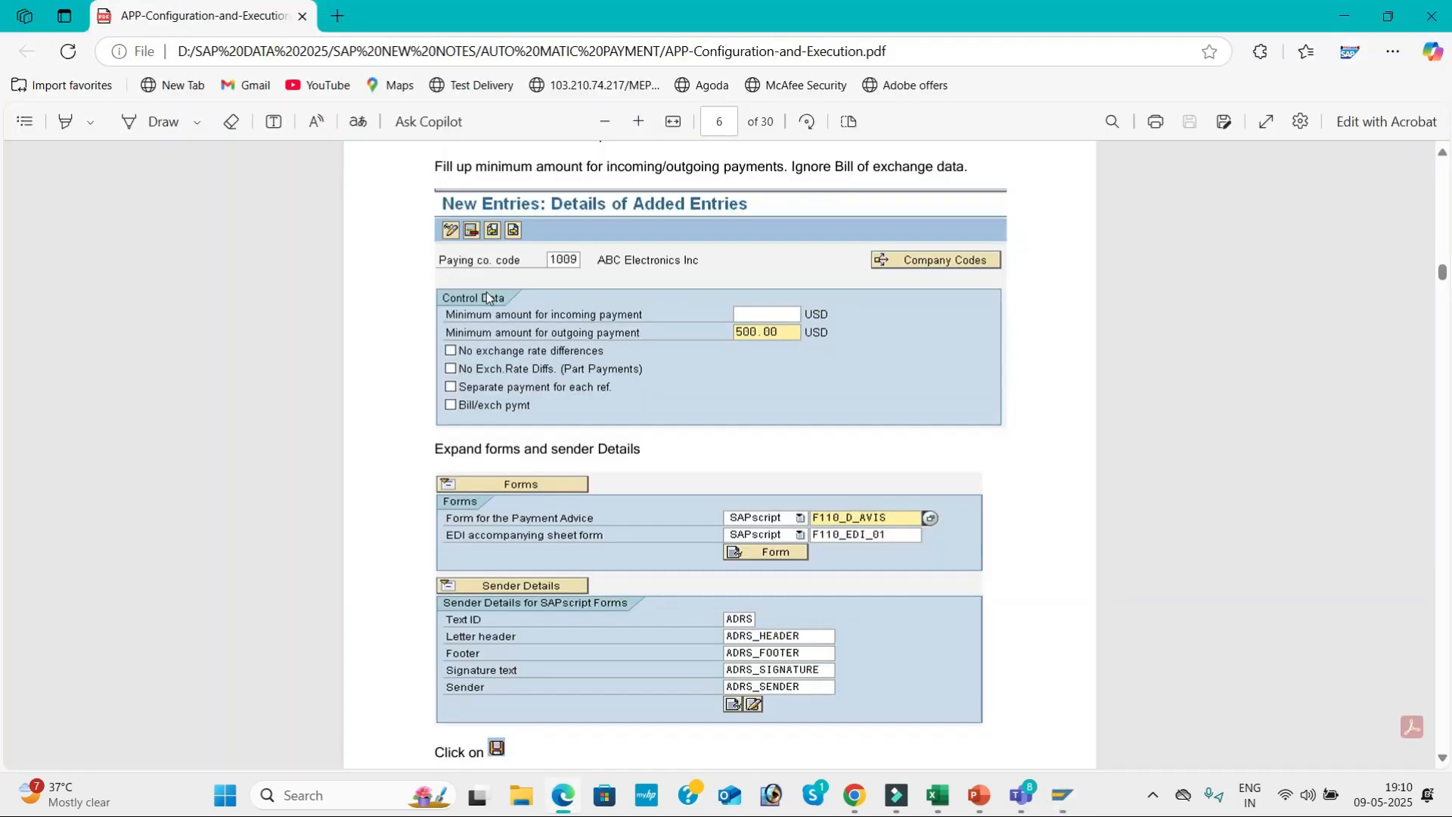
{"action": "key", "text": "alt+Tab"}
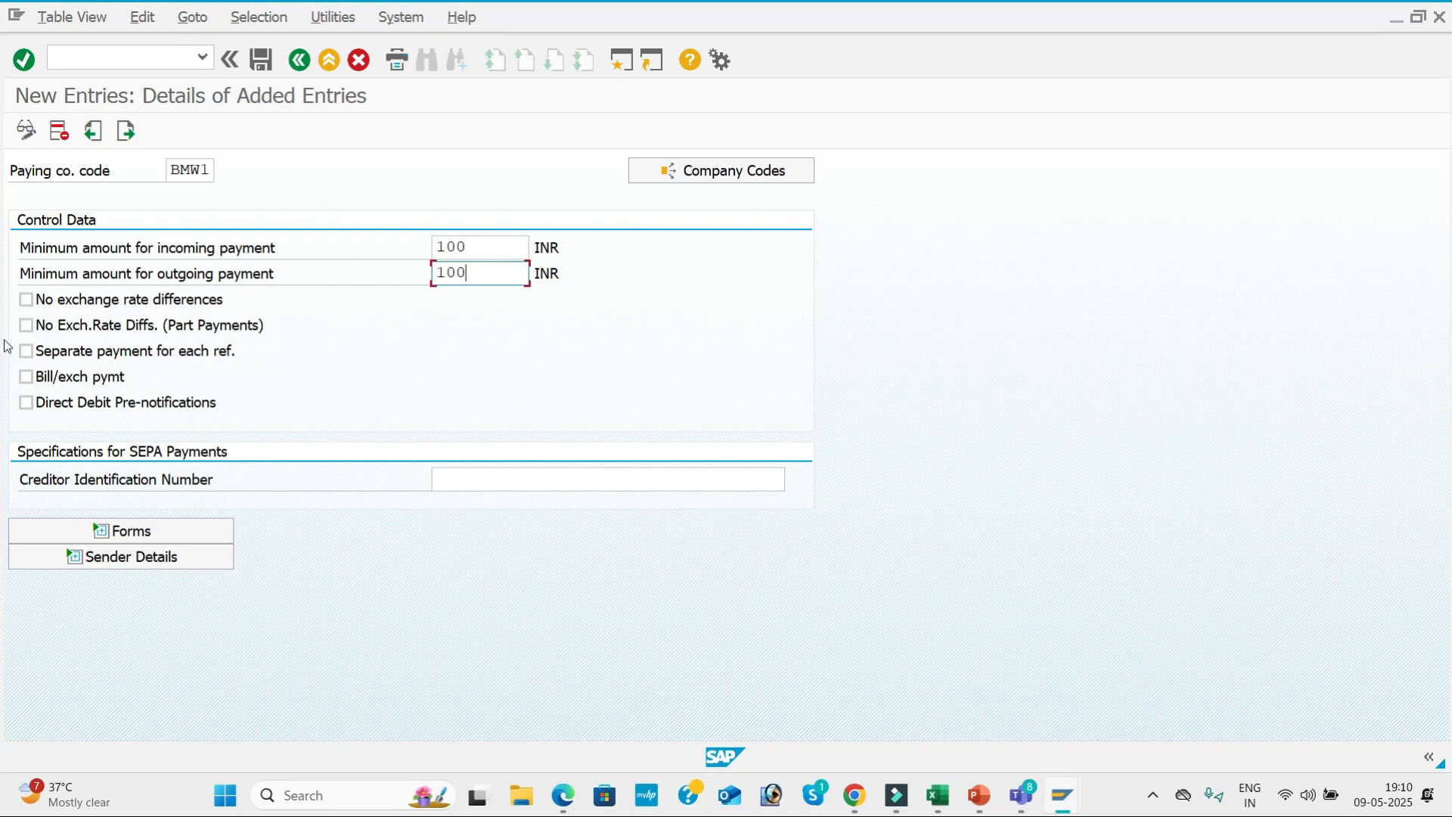
{"action": "left_click", "coordinate": [26, 300]}
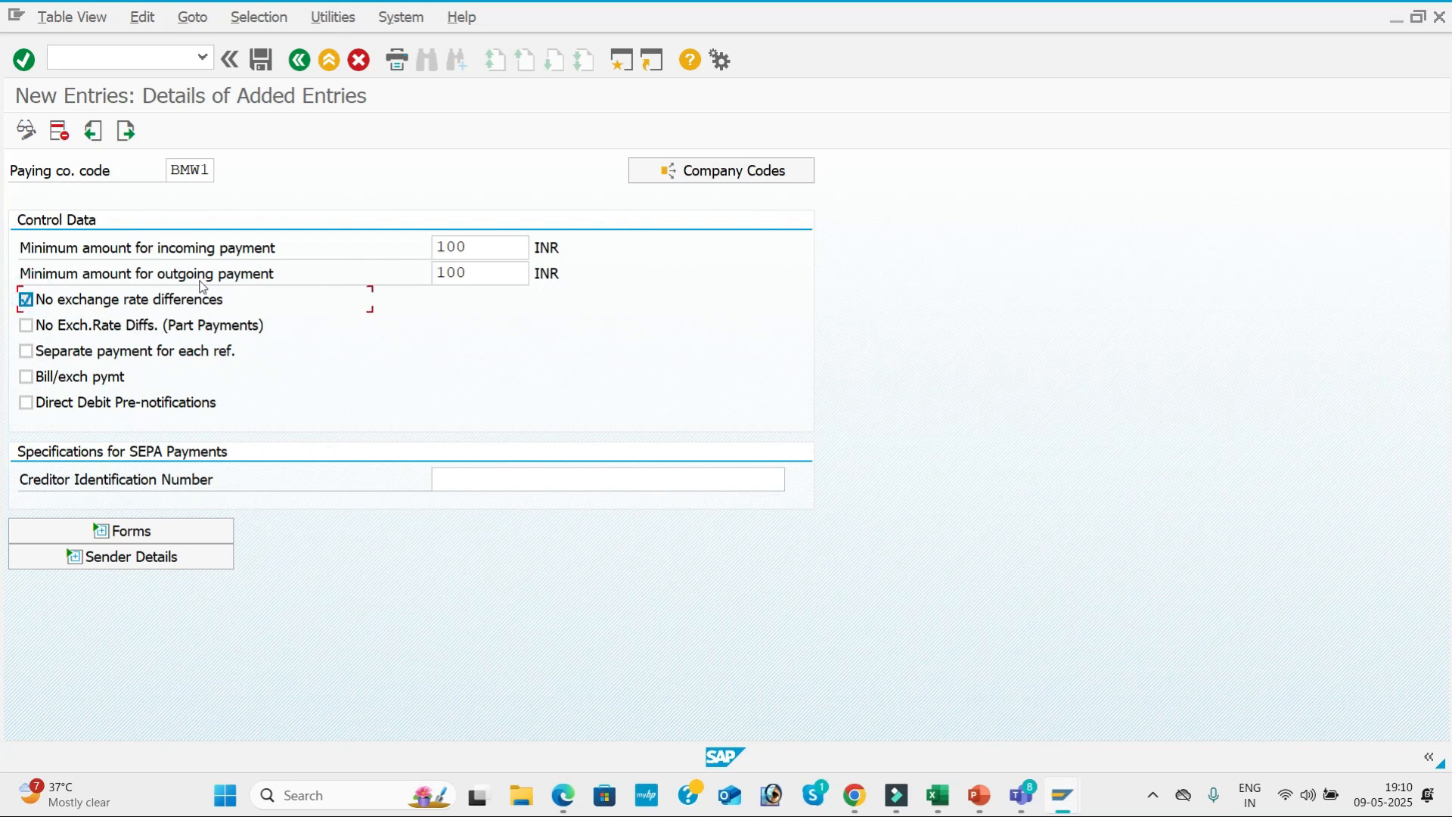
{"action": "left_click", "coordinate": [25, 325]}
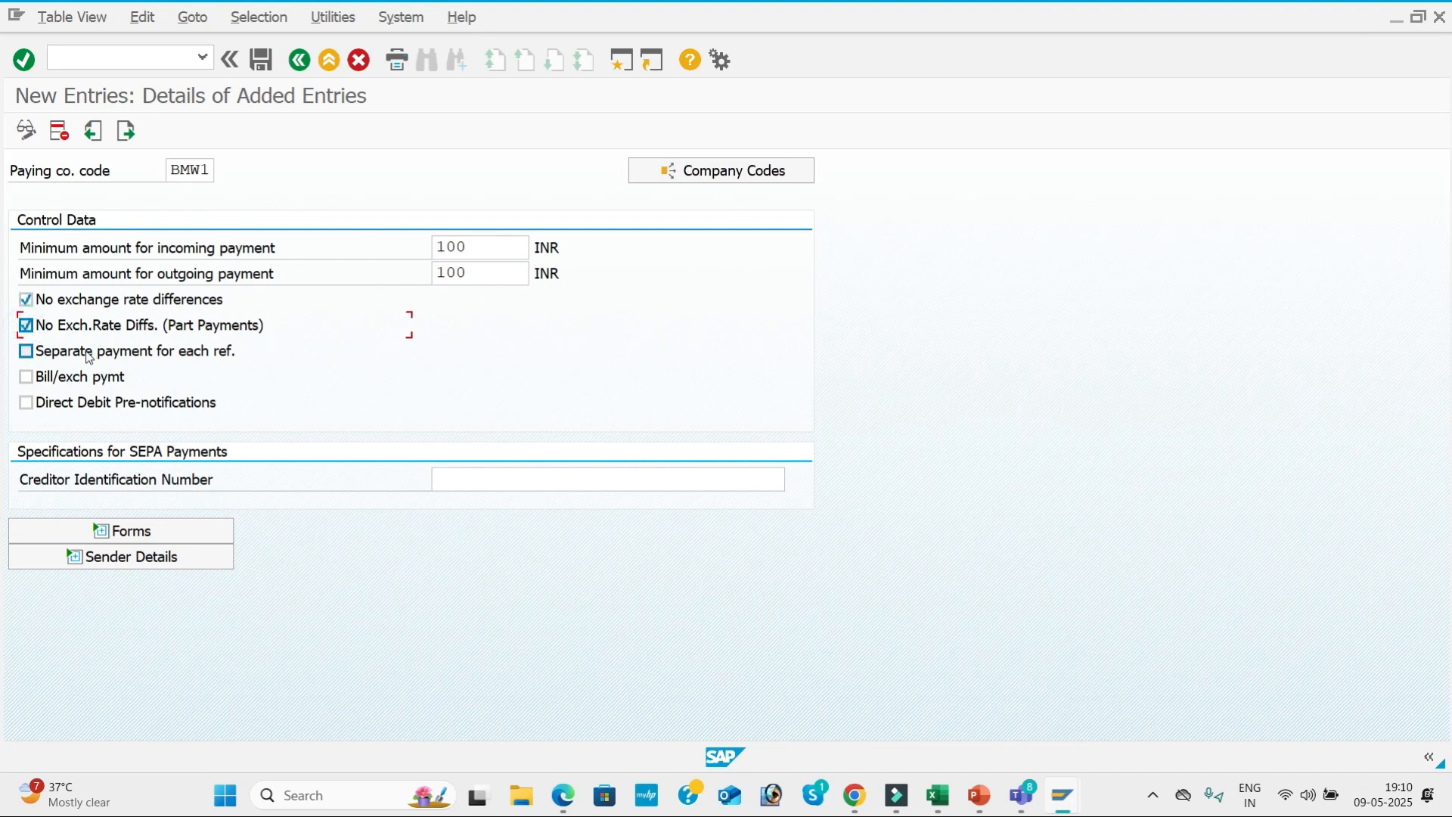
Enable separate payment for each reference for paying company code BMW1 and expand its forms settings.
{"action": "left_click", "coordinate": [29, 355]}
{"action": "left_click", "coordinate": [567, 477]}
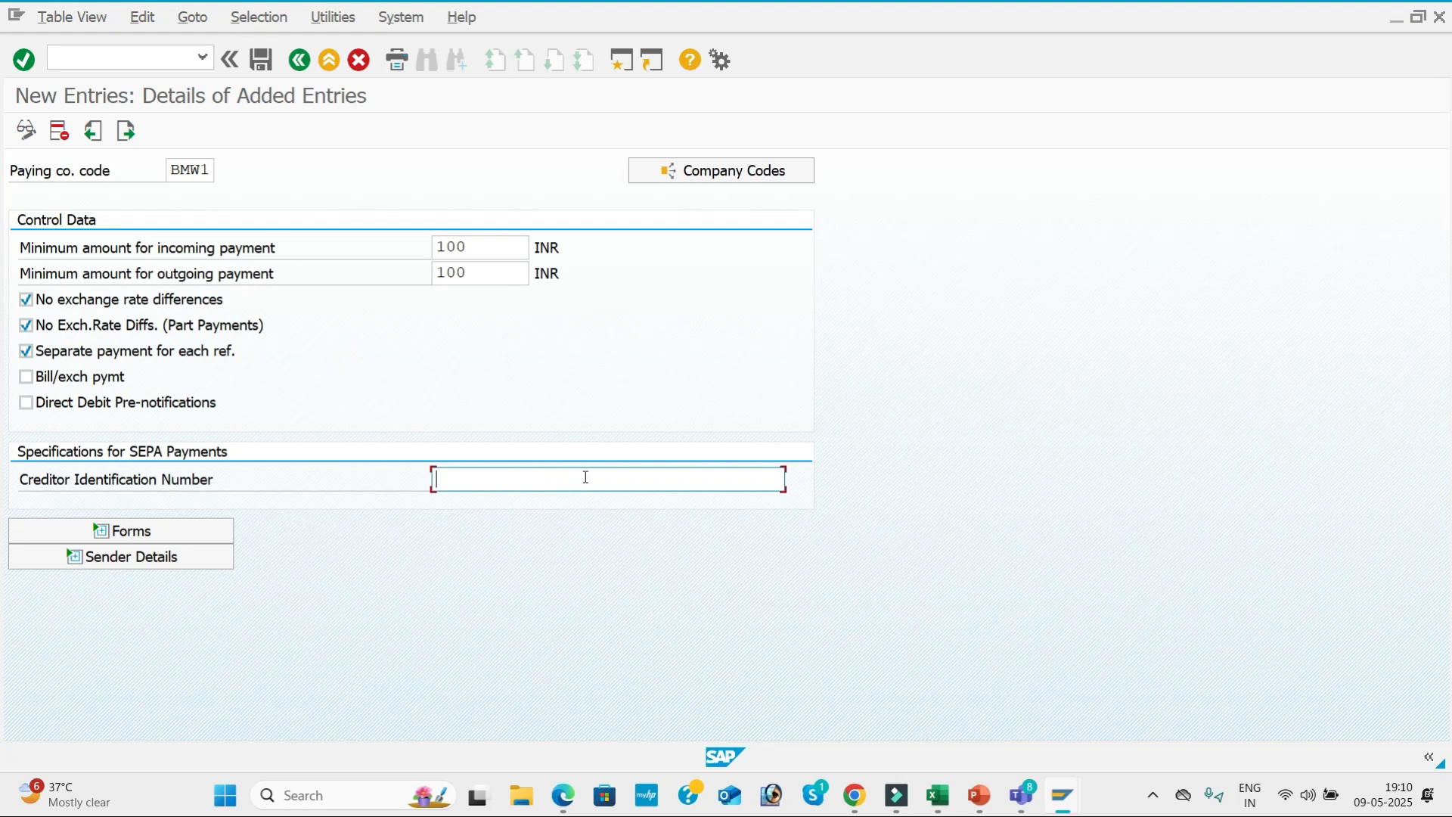
{"action": "left_click", "coordinate": [189, 536]}
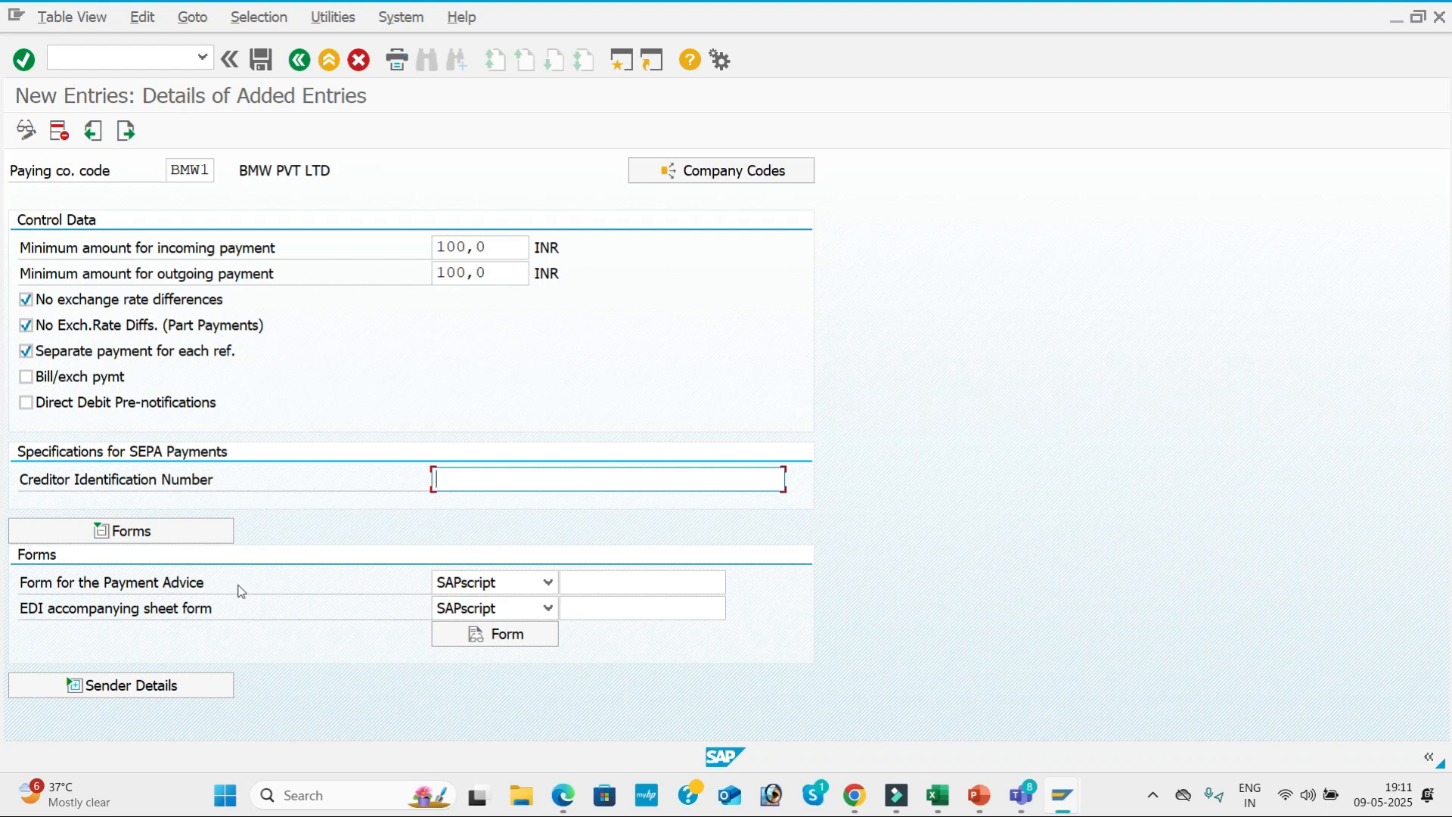
{"action": "left_click", "coordinate": [585, 581]}
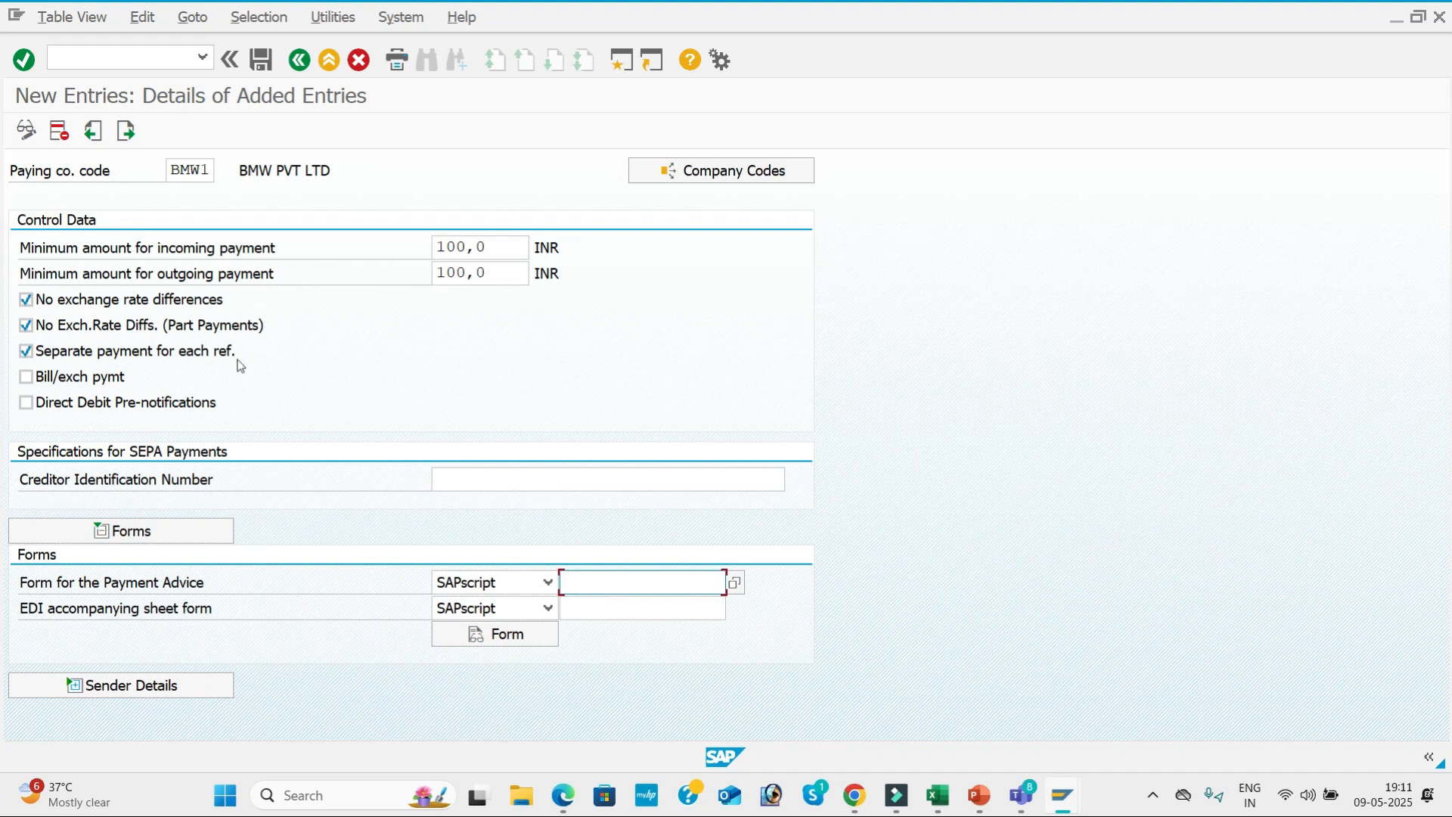
Consult the forms section of the configuration PDF, and set the payment advice form to F110_D_AVIS and the EDI accompanying sheet form to F110_EDI_01.
{"action": "key", "text": "alt+Tab"}
{"action": "scroll", "coordinate": [681, 424], "scroll_direction": "down", "scroll_amount": 3}
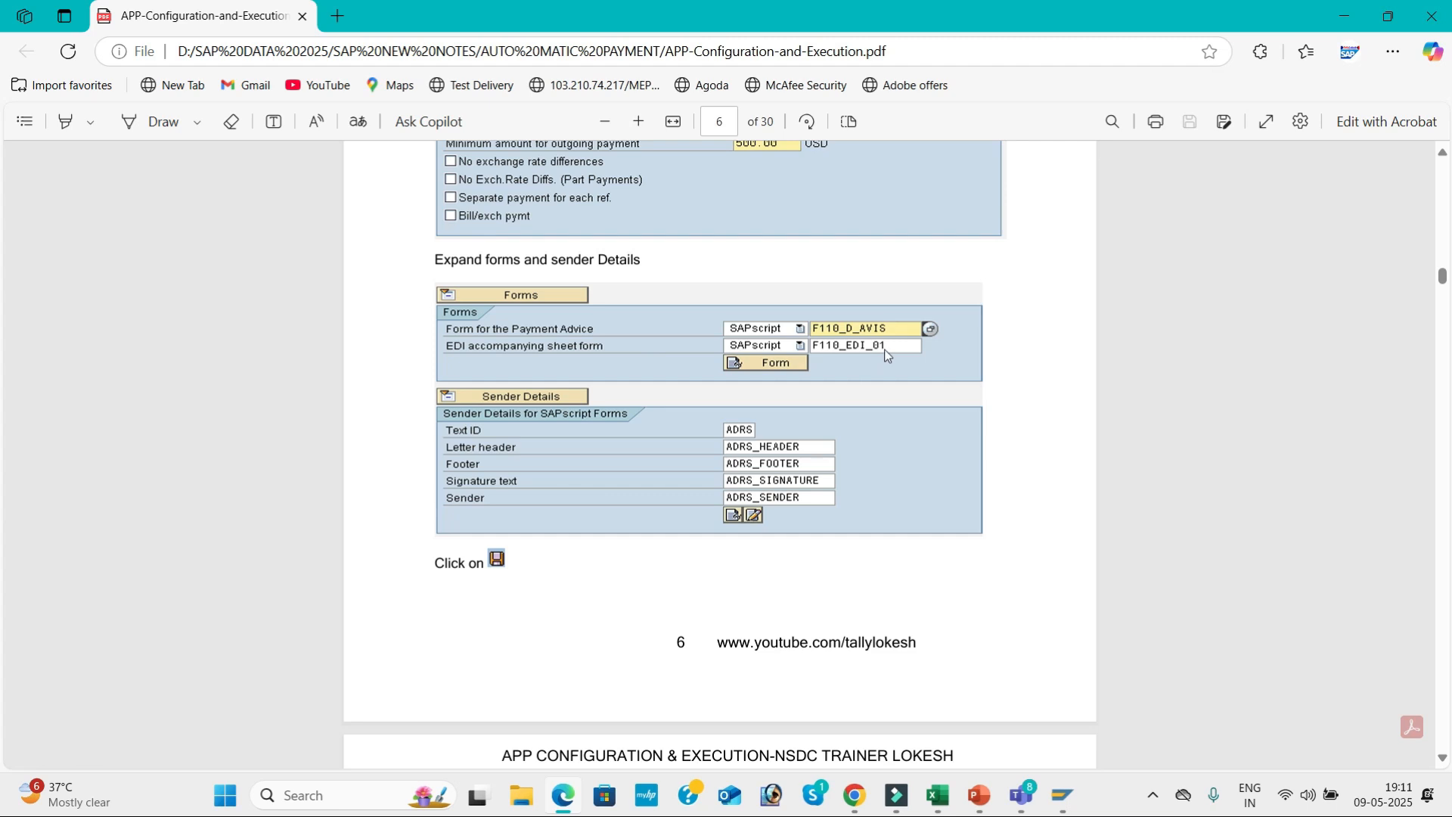
{"action": "key", "text": "alt+Tab"}
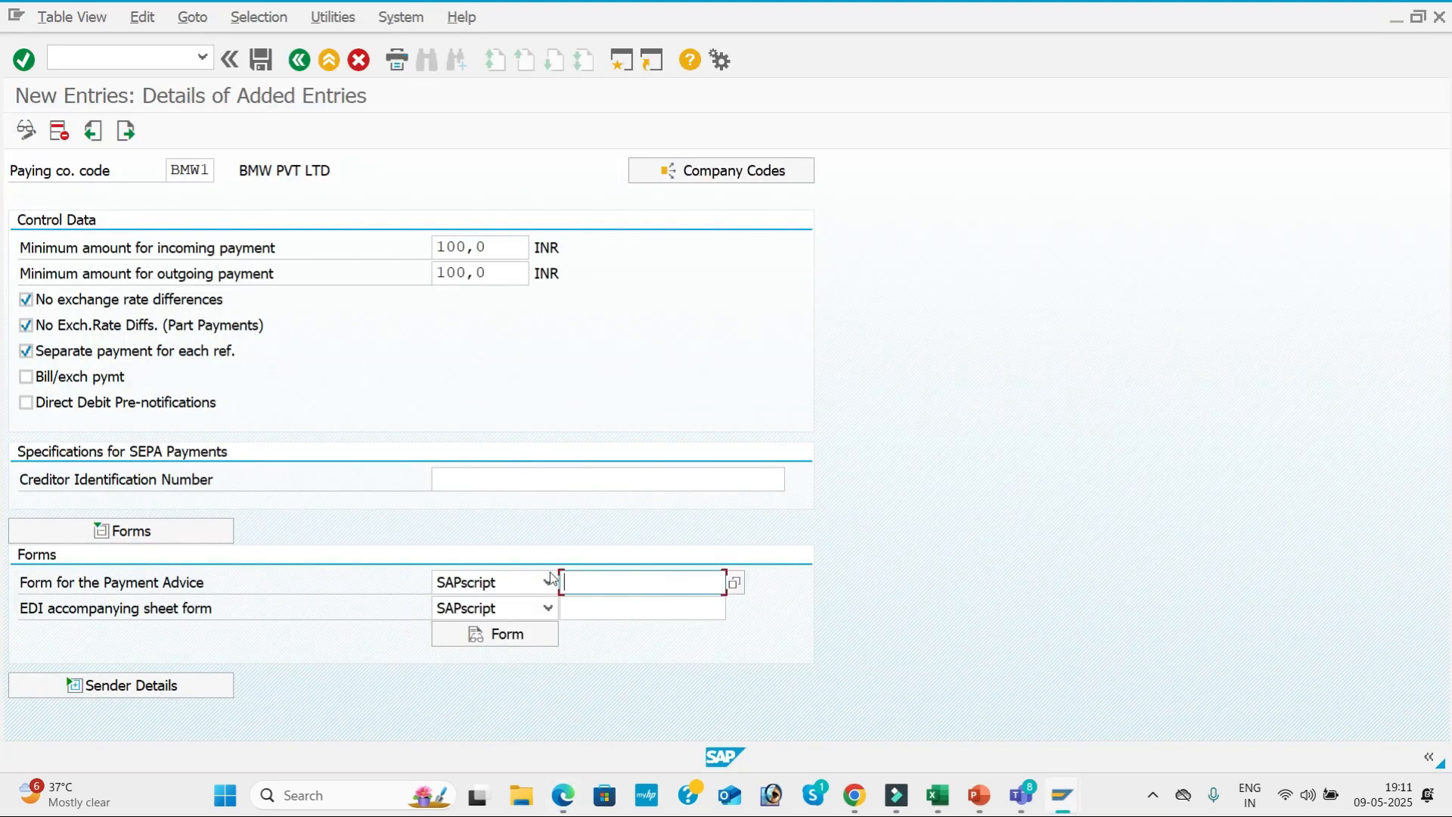
{"action": "left_click", "coordinate": [622, 605]}
{"action": "left_click", "coordinate": [619, 608]}
{"action": "left_click", "coordinate": [620, 628]}
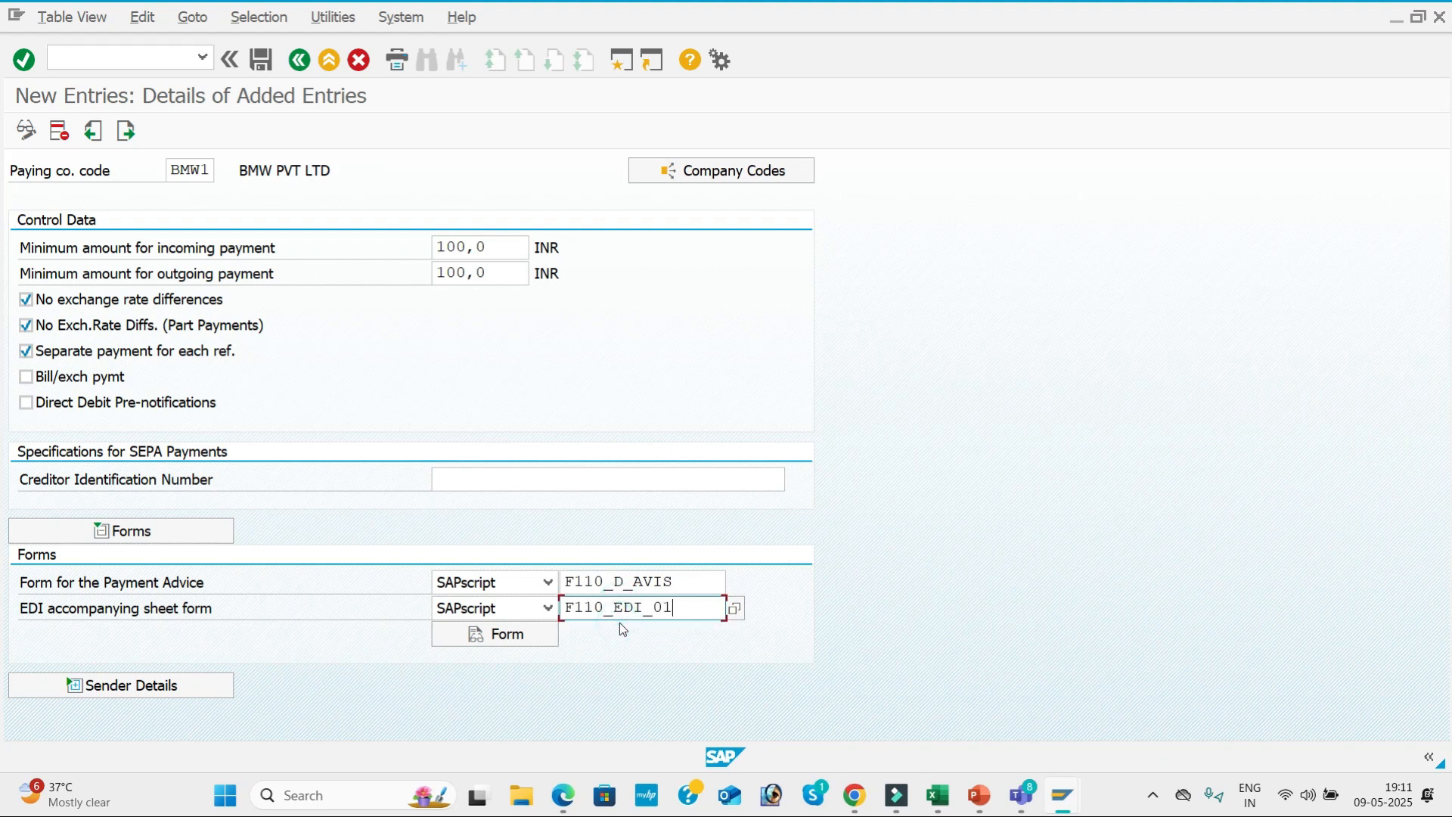
Fill in the SAPscript sender details with text ID ADRS, header ADRS_HEADER, footer ADRS_FOOTER, signature ADRS_SIGNATURE and sender ADRS_SENDER.
{"action": "left_click", "coordinate": [186, 686]}
{"action": "scroll", "coordinate": [640, 292], "scroll_direction": "down", "scroll_amount": 5}
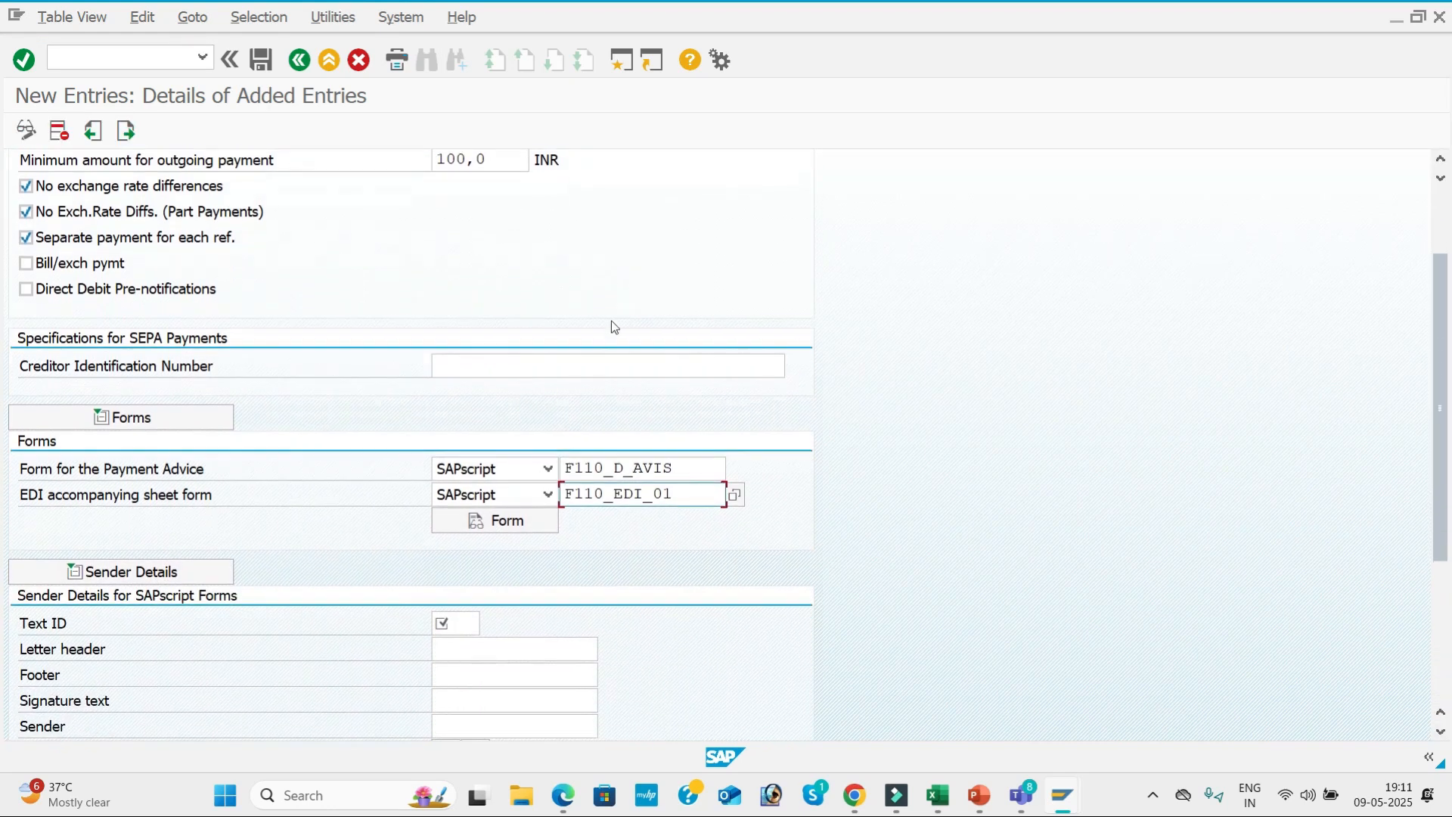
{"action": "left_click", "coordinate": [460, 475]}
{"action": "left_click", "coordinate": [460, 498]}
{"action": "left_click", "coordinate": [470, 501]}
{"action": "left_click", "coordinate": [470, 531]}
{"action": "left_click", "coordinate": [466, 525]}
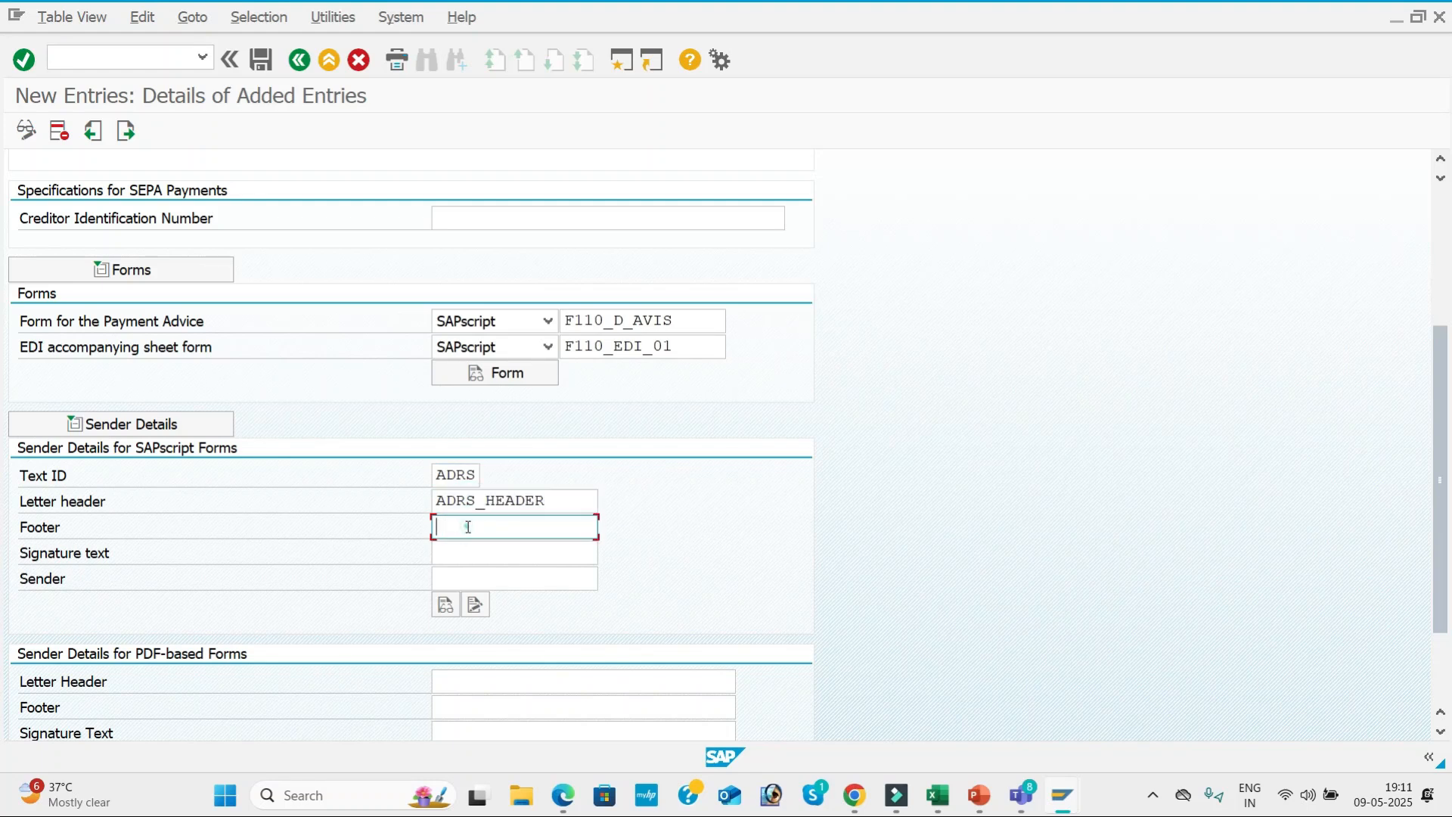
{"action": "left_click", "coordinate": [464, 545]}
{"action": "left_click", "coordinate": [458, 558]}
{"action": "left_click", "coordinate": [458, 573]}
{"action": "left_click", "coordinate": [457, 578]}
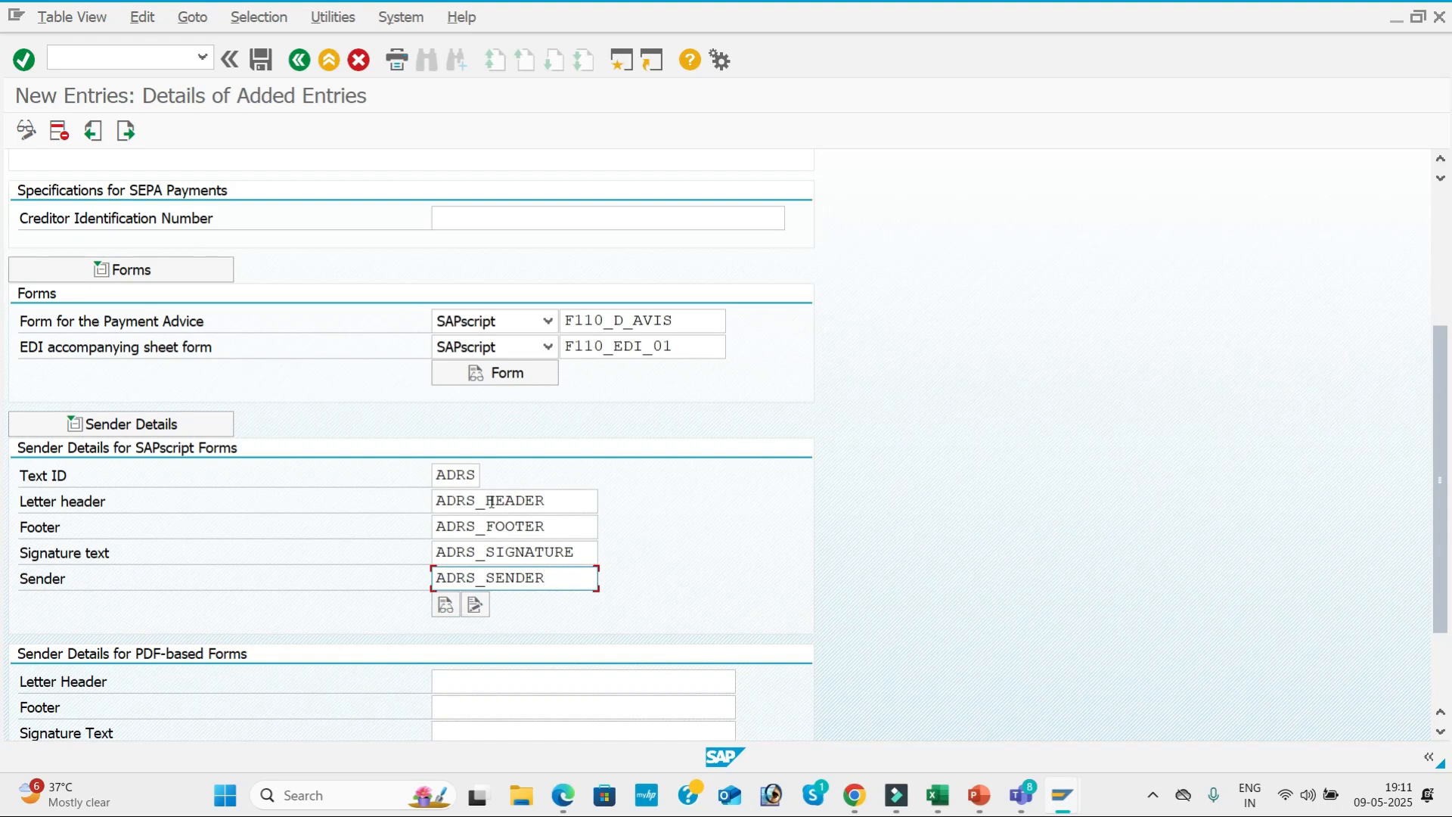
Compare the BMW1 control data, forms and sender details with the paying company code page of the configuration PDF.
{"action": "scroll", "coordinate": [451, 575], "scroll_direction": "down", "scroll_amount": 1}
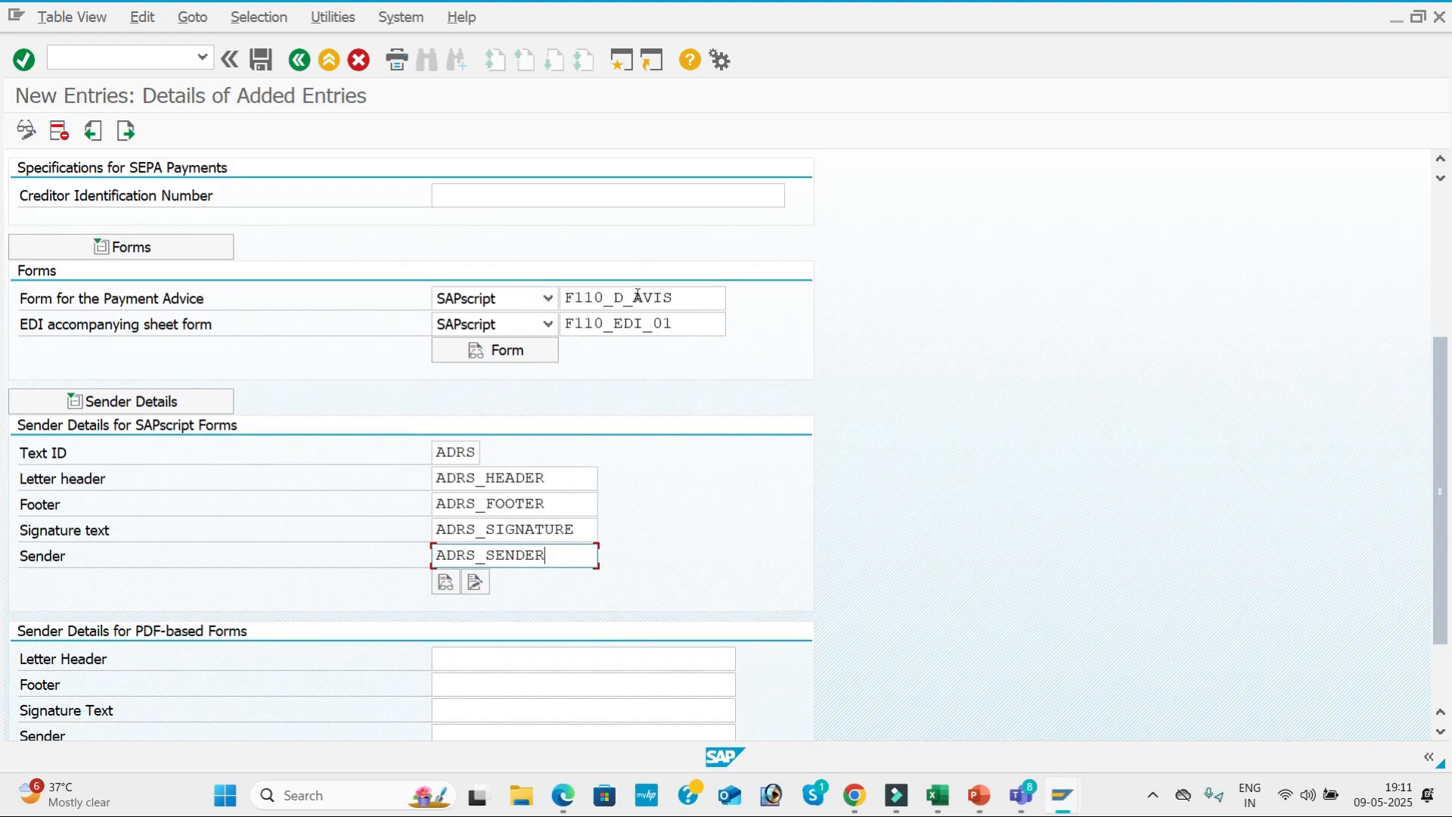
{"action": "left_click", "coordinate": [564, 795]}
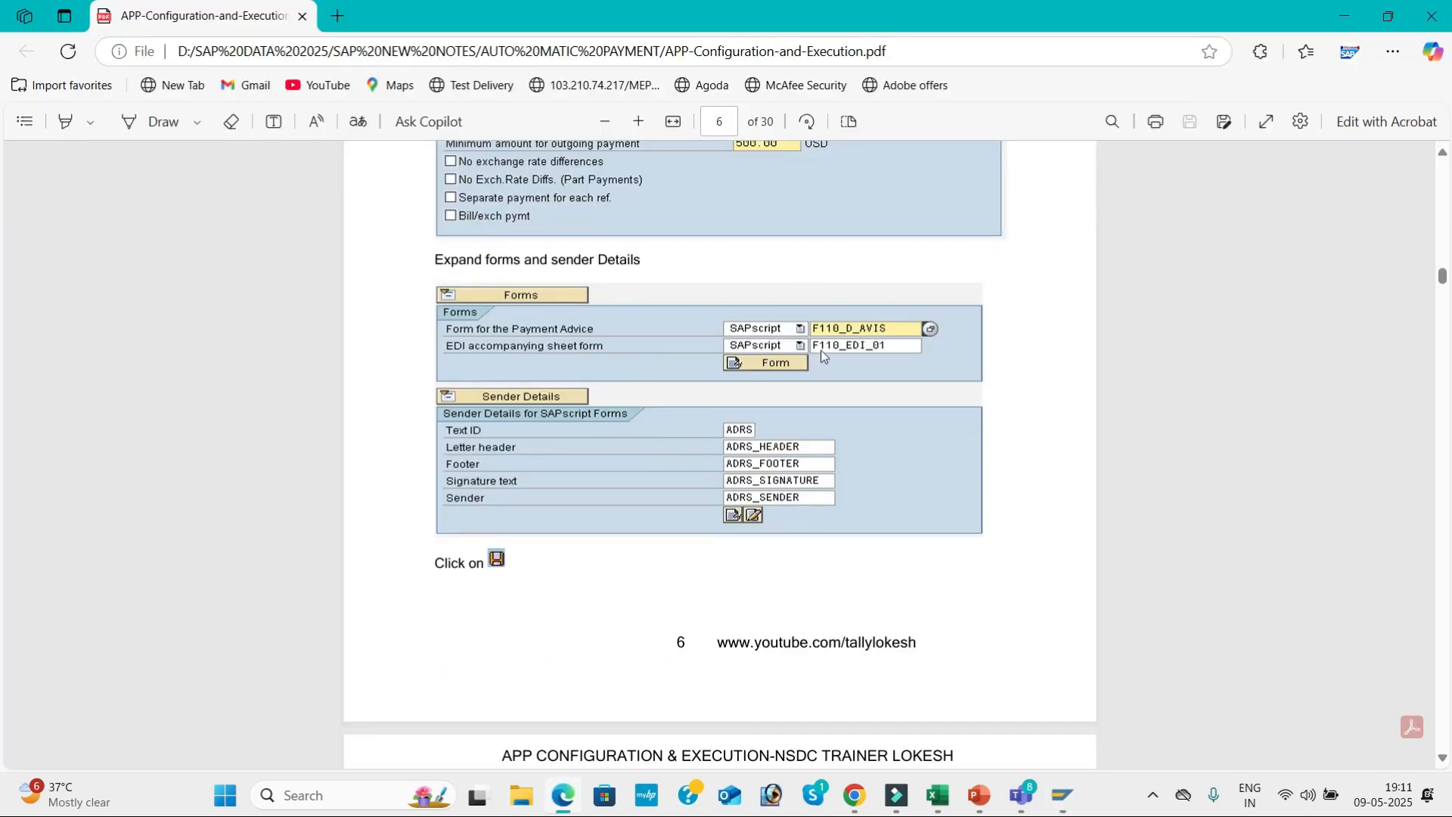
{"action": "key", "text": "alt+Tab"}
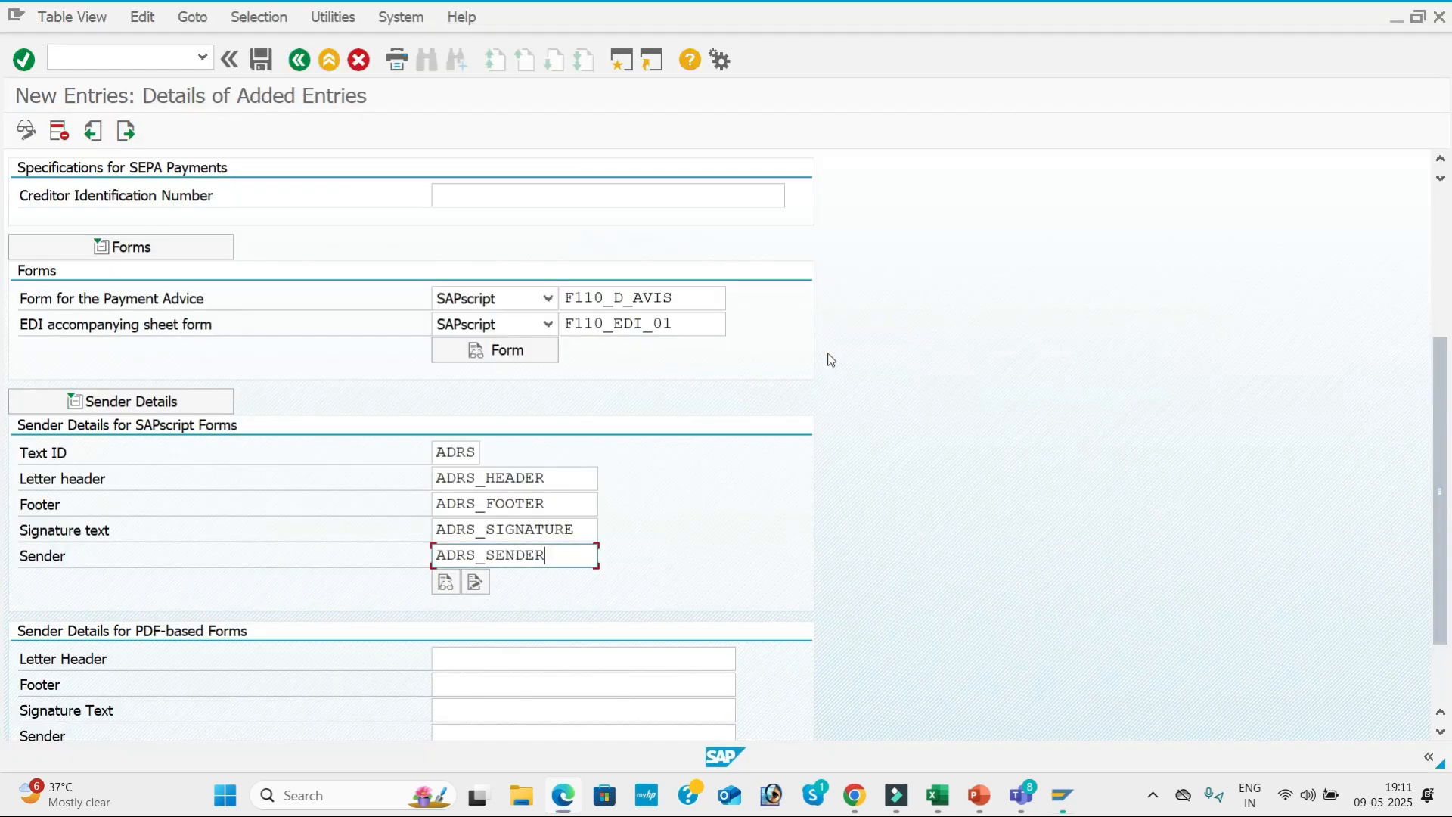
{"action": "scroll", "coordinate": [520, 390], "scroll_direction": "down", "scroll_amount": 2}
{"action": "scroll", "coordinate": [503, 383], "scroll_direction": "up", "scroll_amount": 3}
{"action": "scroll", "coordinate": [501, 380], "scroll_direction": "up", "scroll_amount": 6}
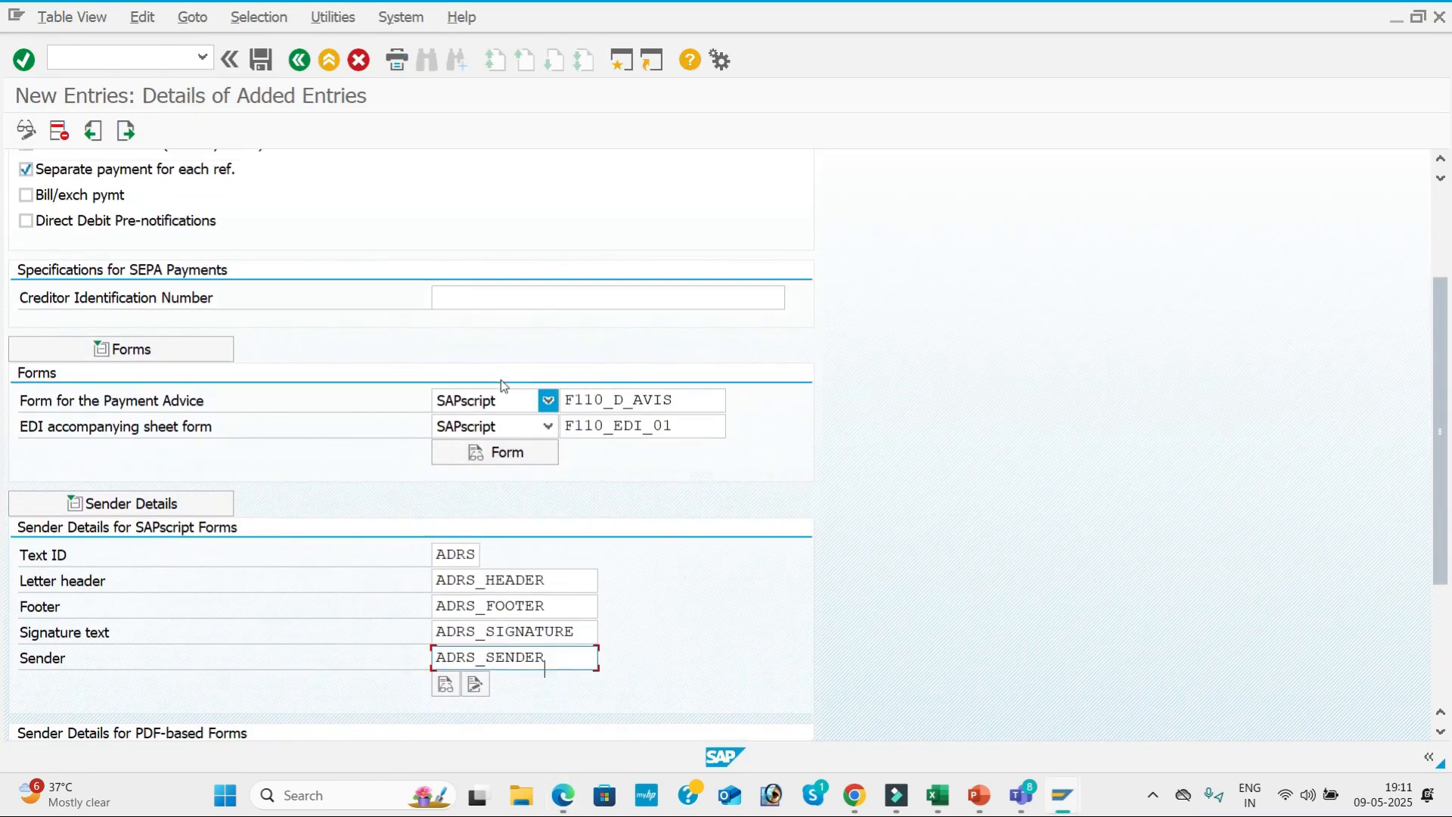
{"action": "key", "text": "alt+Tab"}
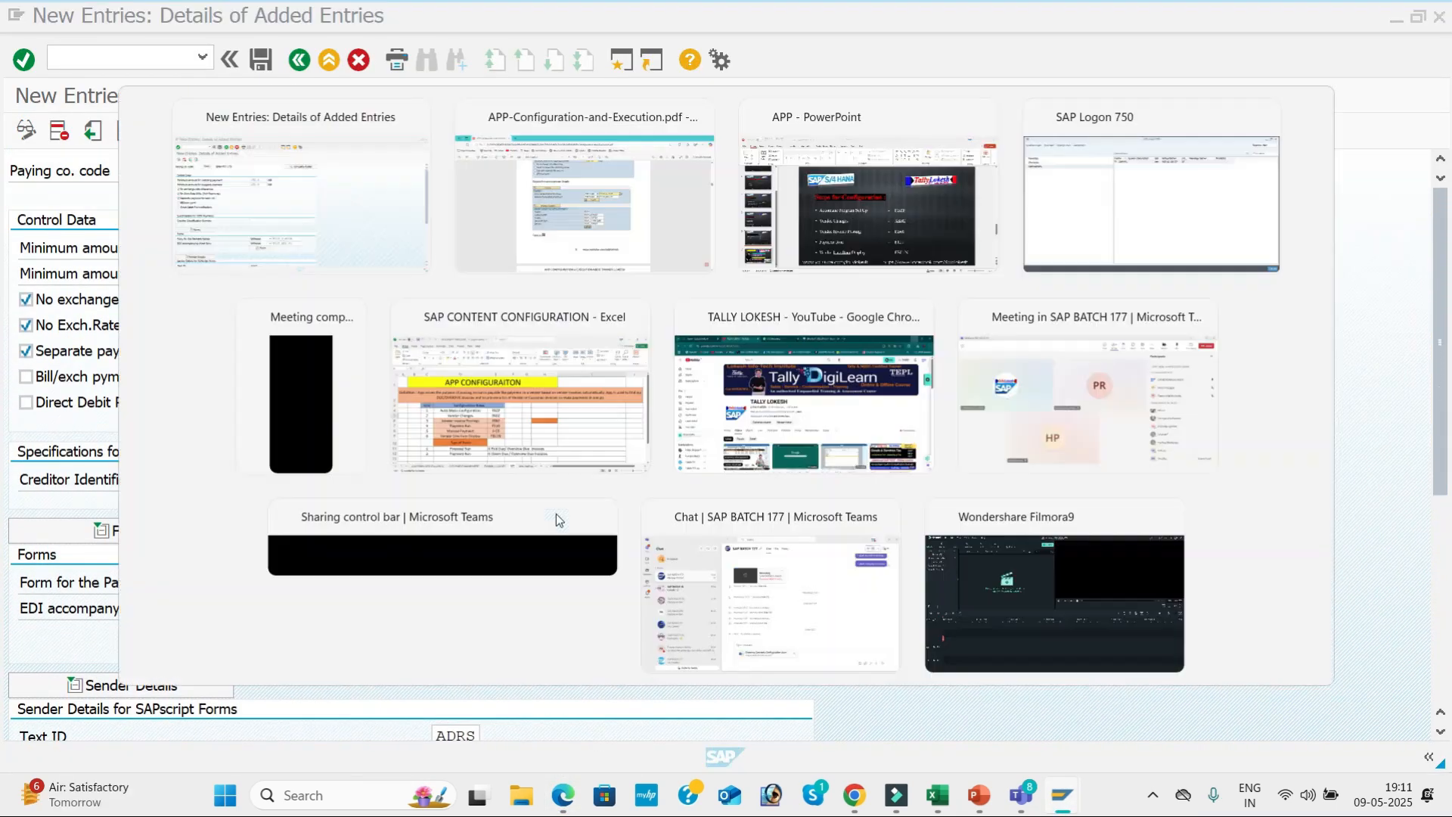
{"action": "scroll", "coordinate": [554, 492], "scroll_direction": "up", "scroll_amount": 5}
{"action": "key", "text": "alt+Tab"}
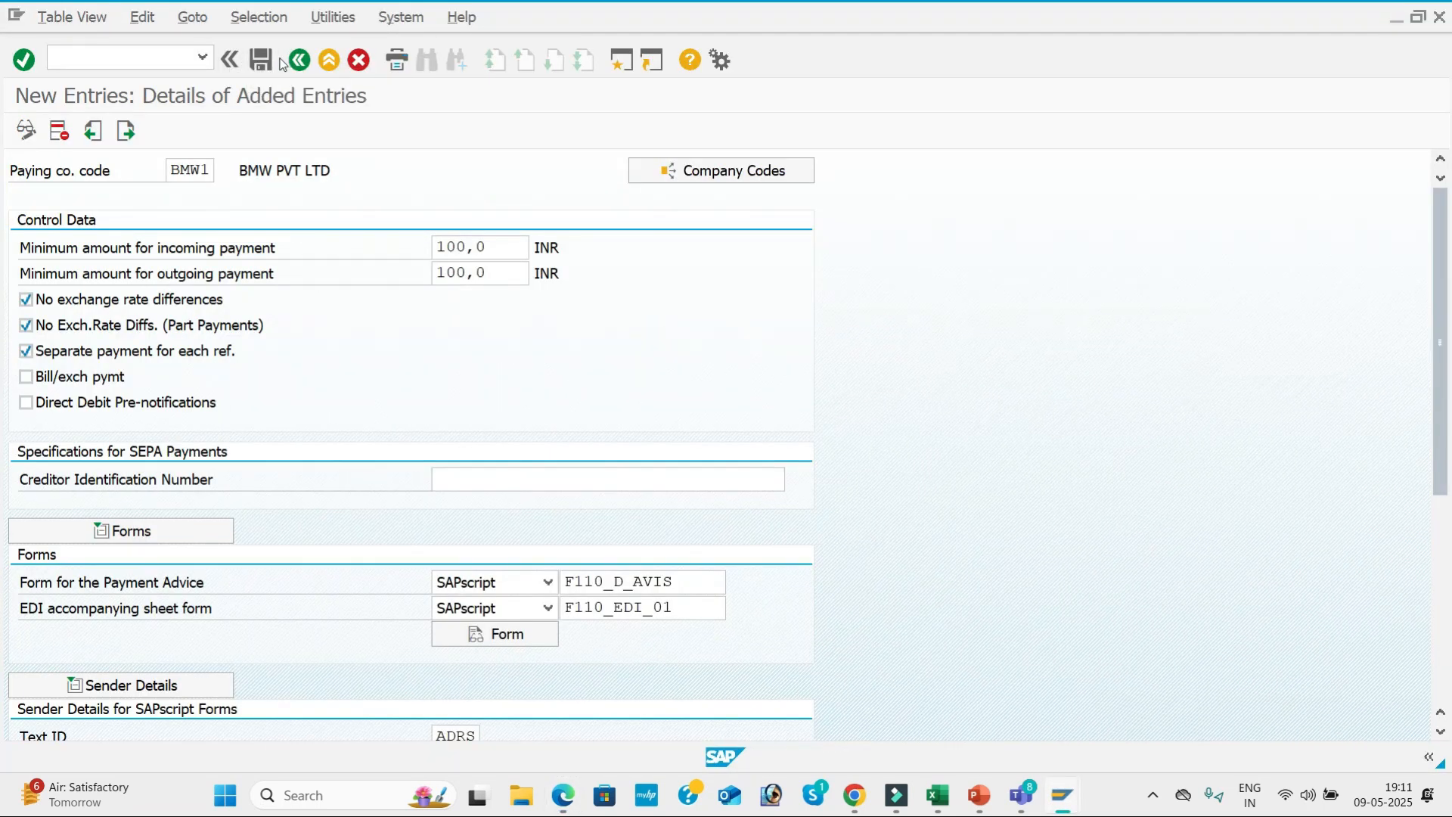
Save the paying company code entry under the AUTOMATIC PAYMENT PROGRAM customizing request and return to the payment program overview.
{"action": "left_click", "coordinate": [260, 61]}
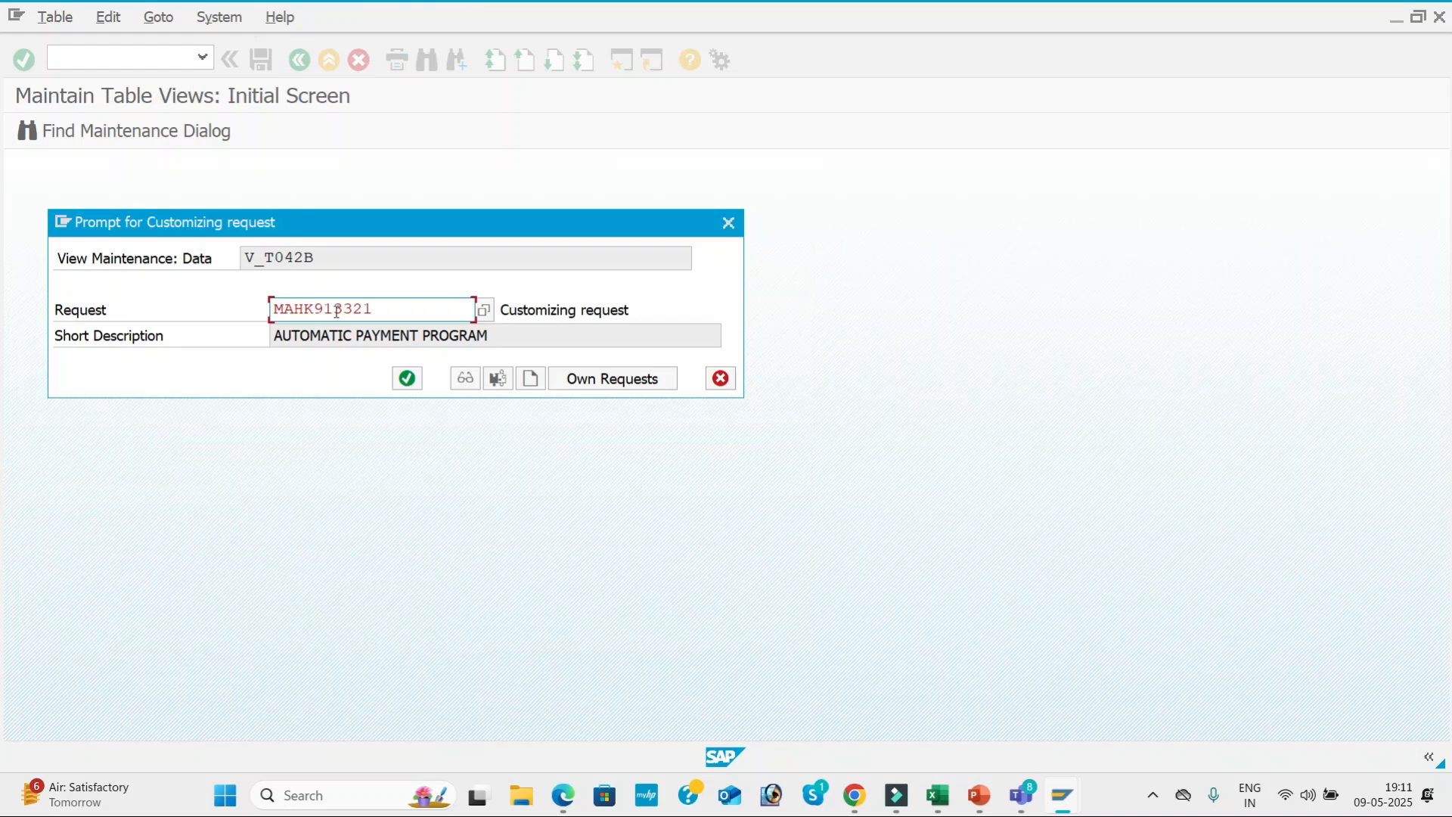
{"action": "left_click", "coordinate": [407, 378]}
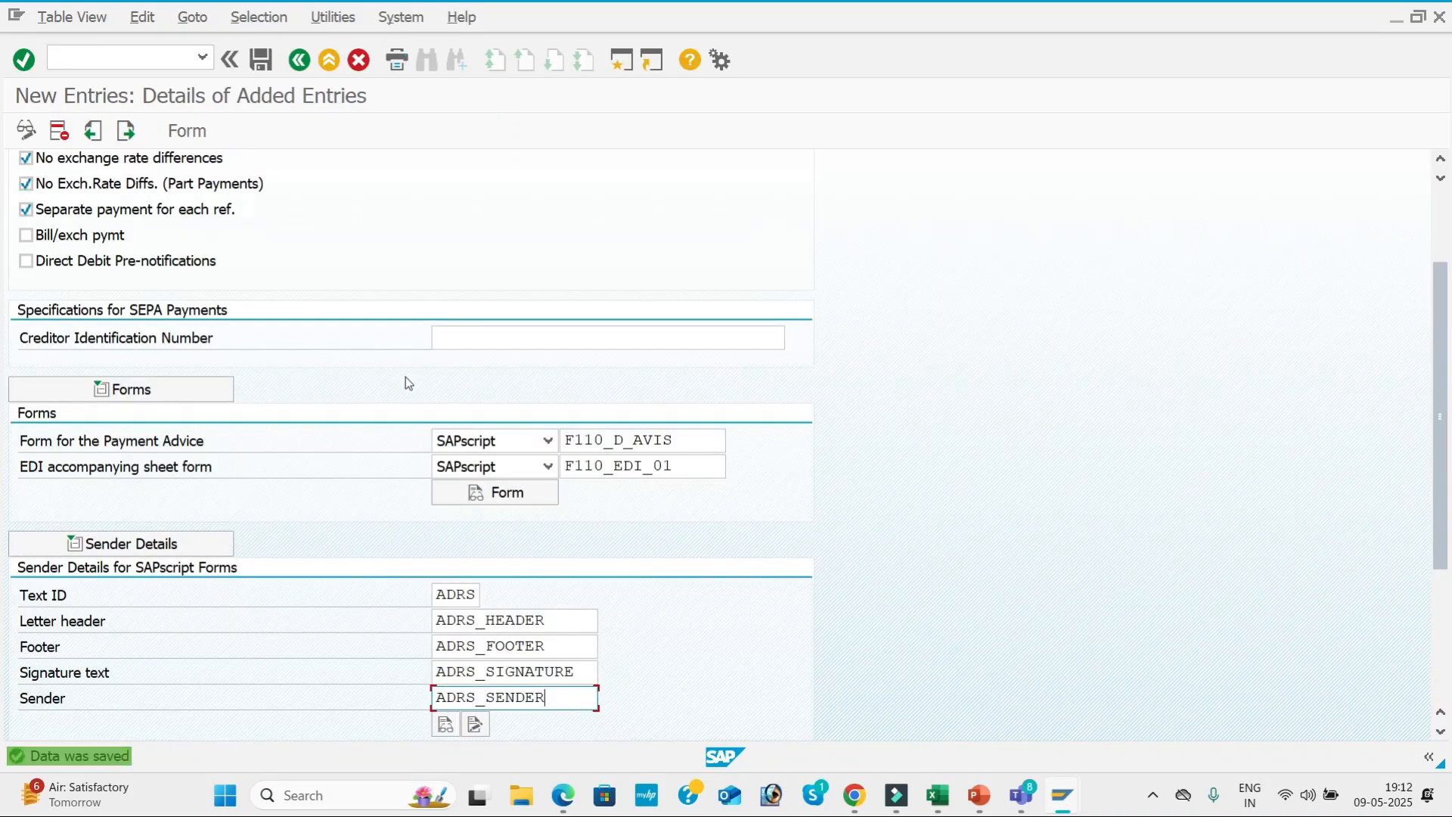
{"action": "left_click", "coordinate": [300, 60]}
{"action": "left_click", "coordinate": [300, 60]}
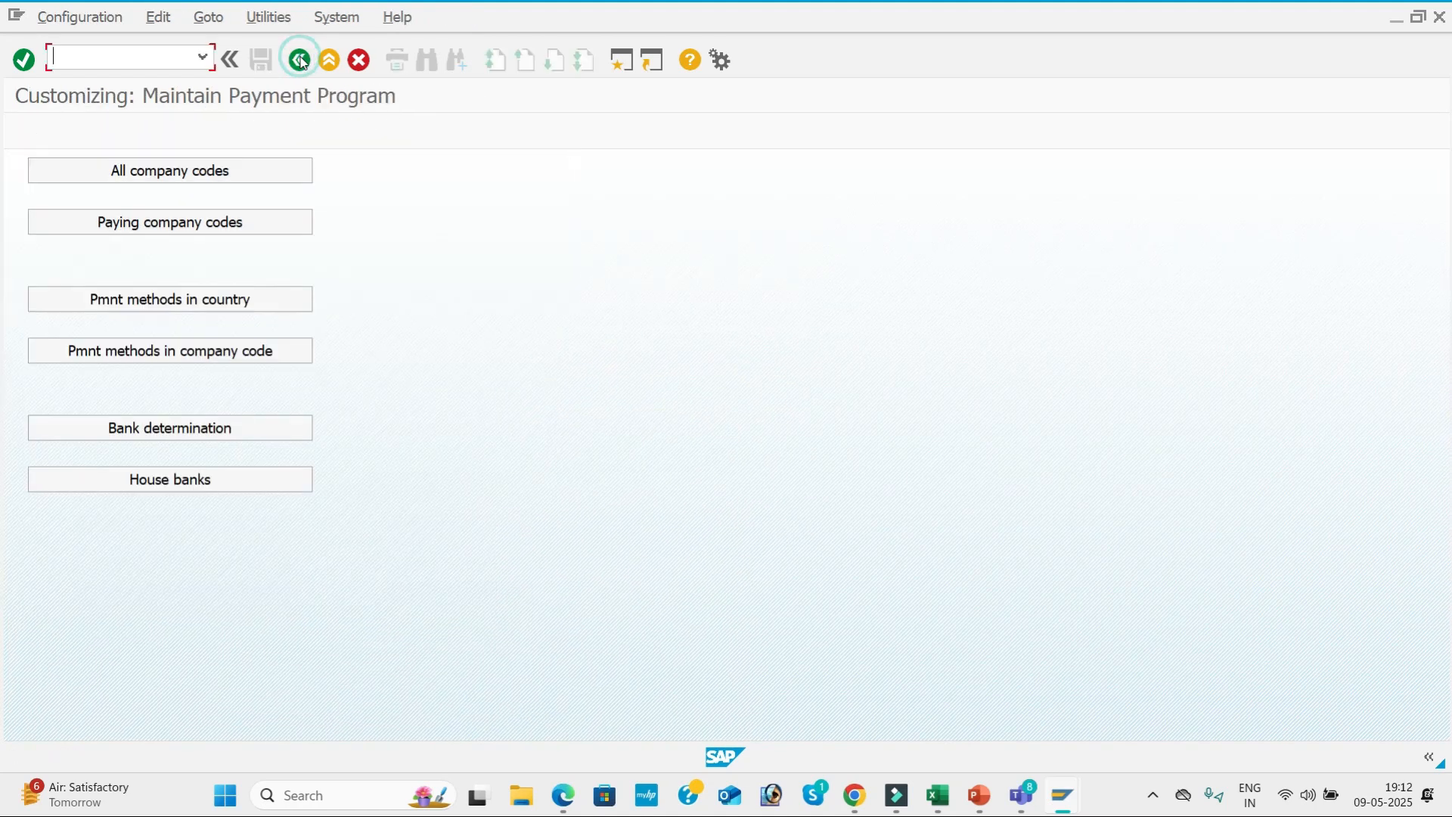
Open the payment methods in country settings and position the list at country IN.
{"action": "left_click", "coordinate": [260, 316]}
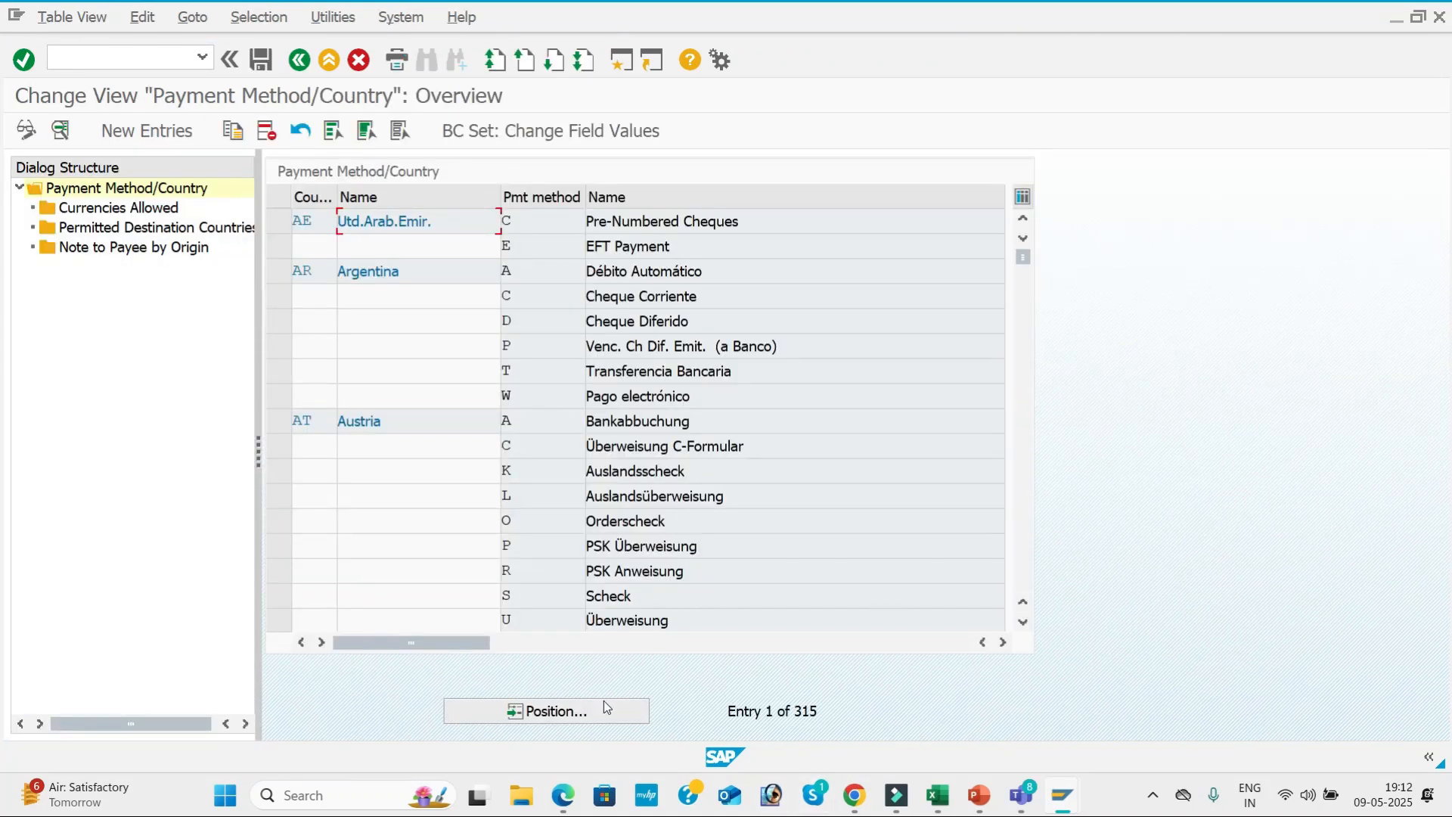
{"action": "left_click", "coordinate": [601, 710]}
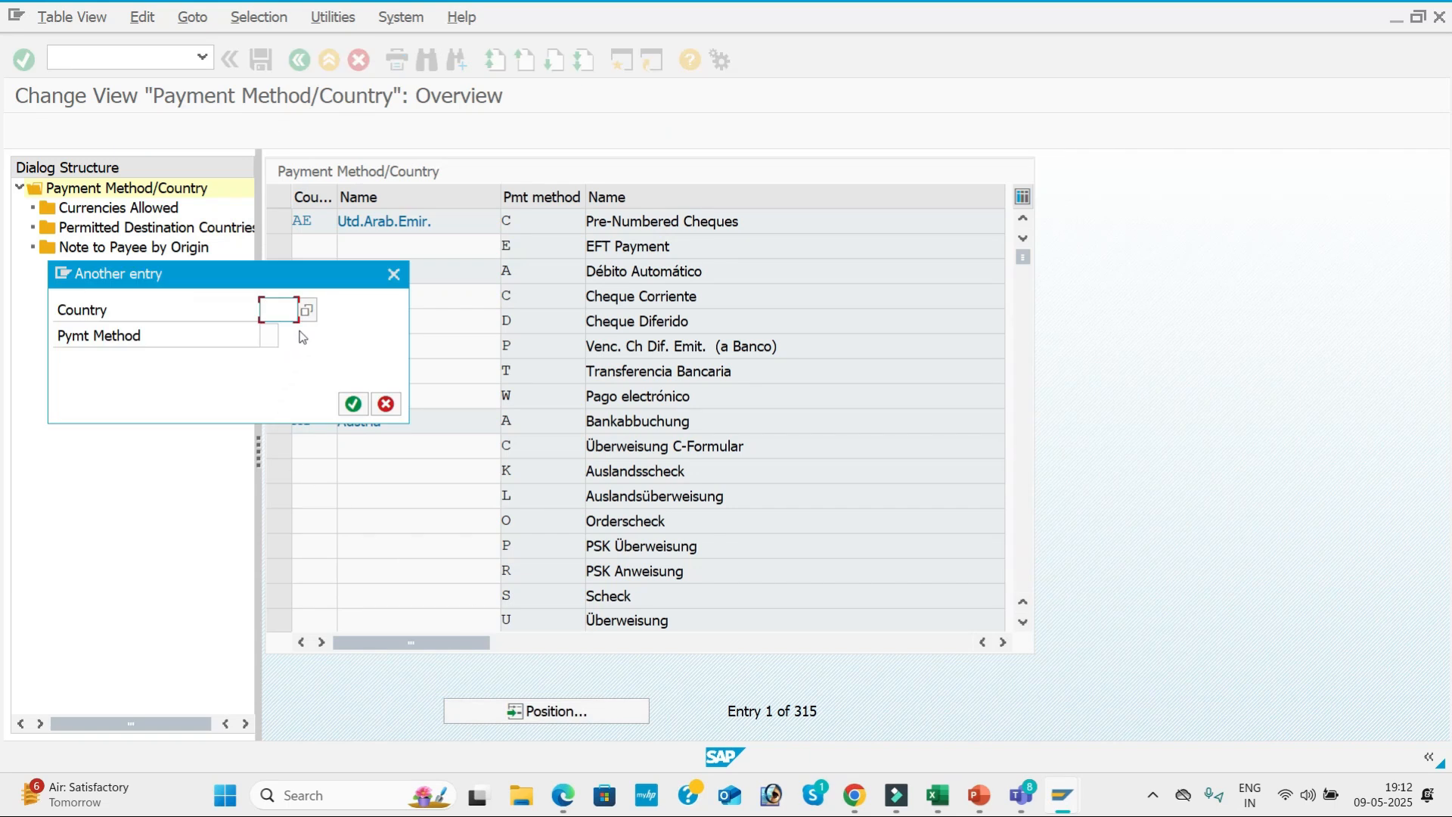
{"action": "type", "text": "IN"}
{"action": "key", "text": "Return"}
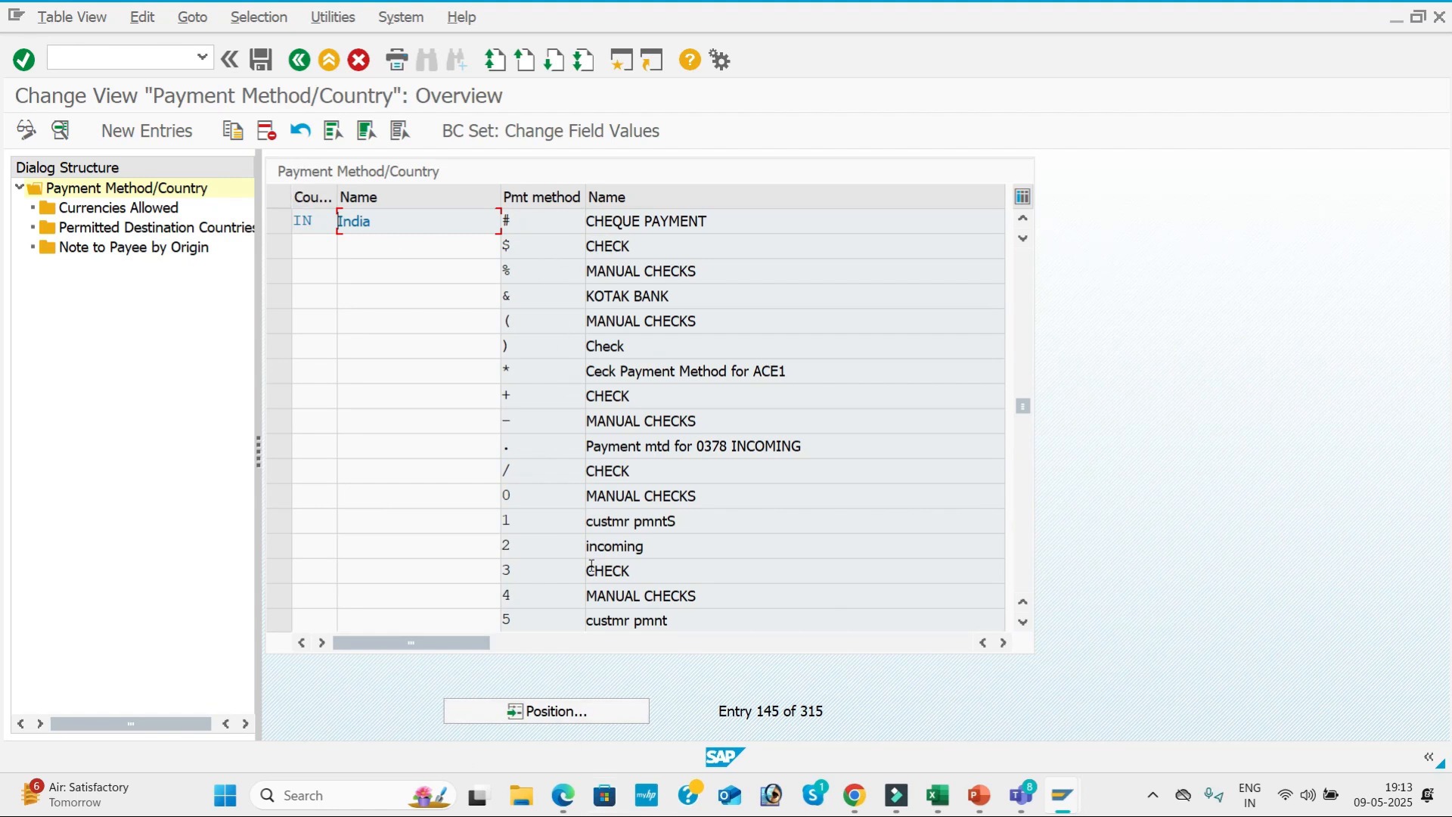
Open India's payment method 3 and change its second description to CHECK FOR BMW1.
{"action": "double_click", "coordinate": [638, 572]}
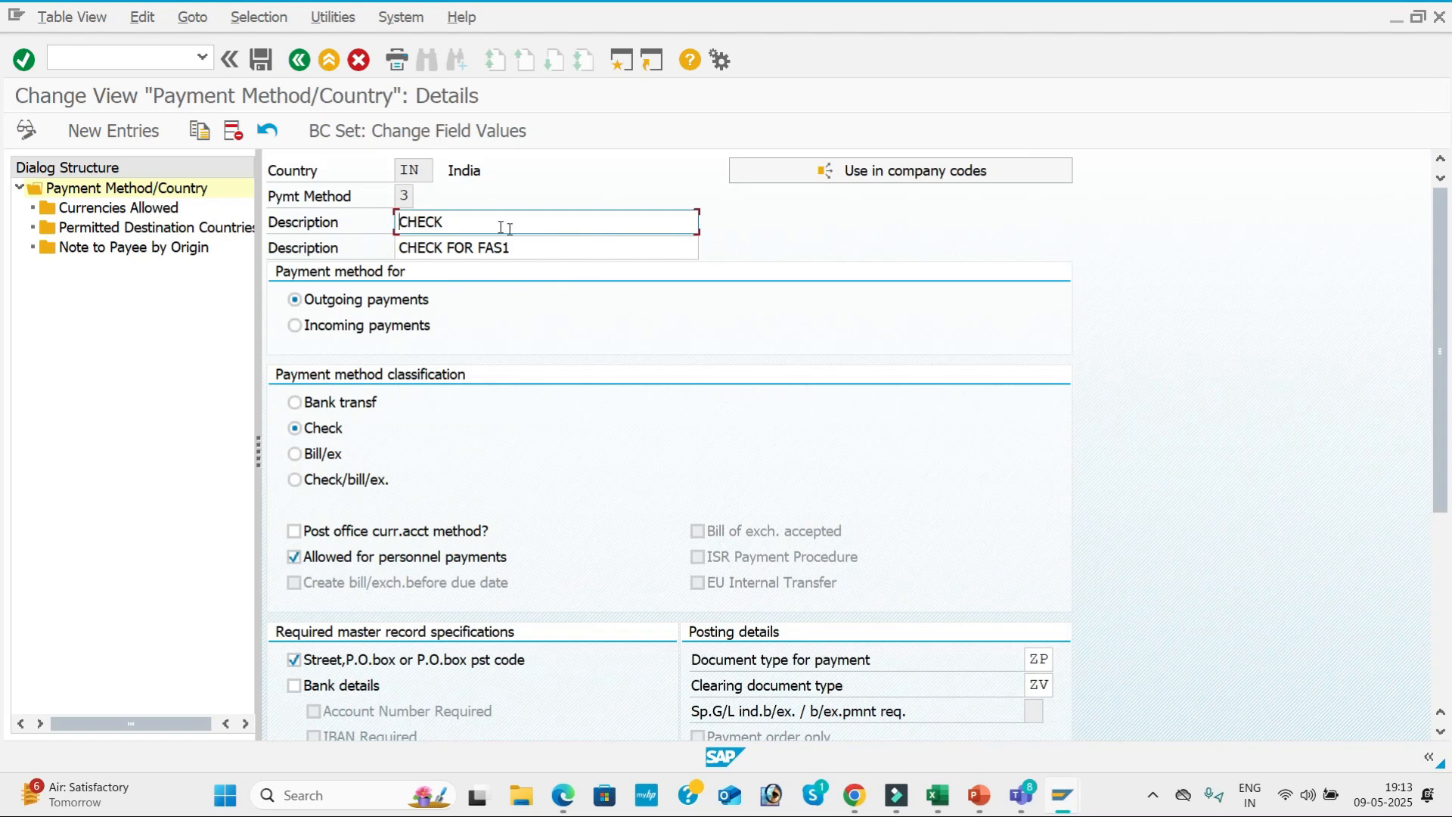
{"action": "left_click", "coordinate": [559, 248]}
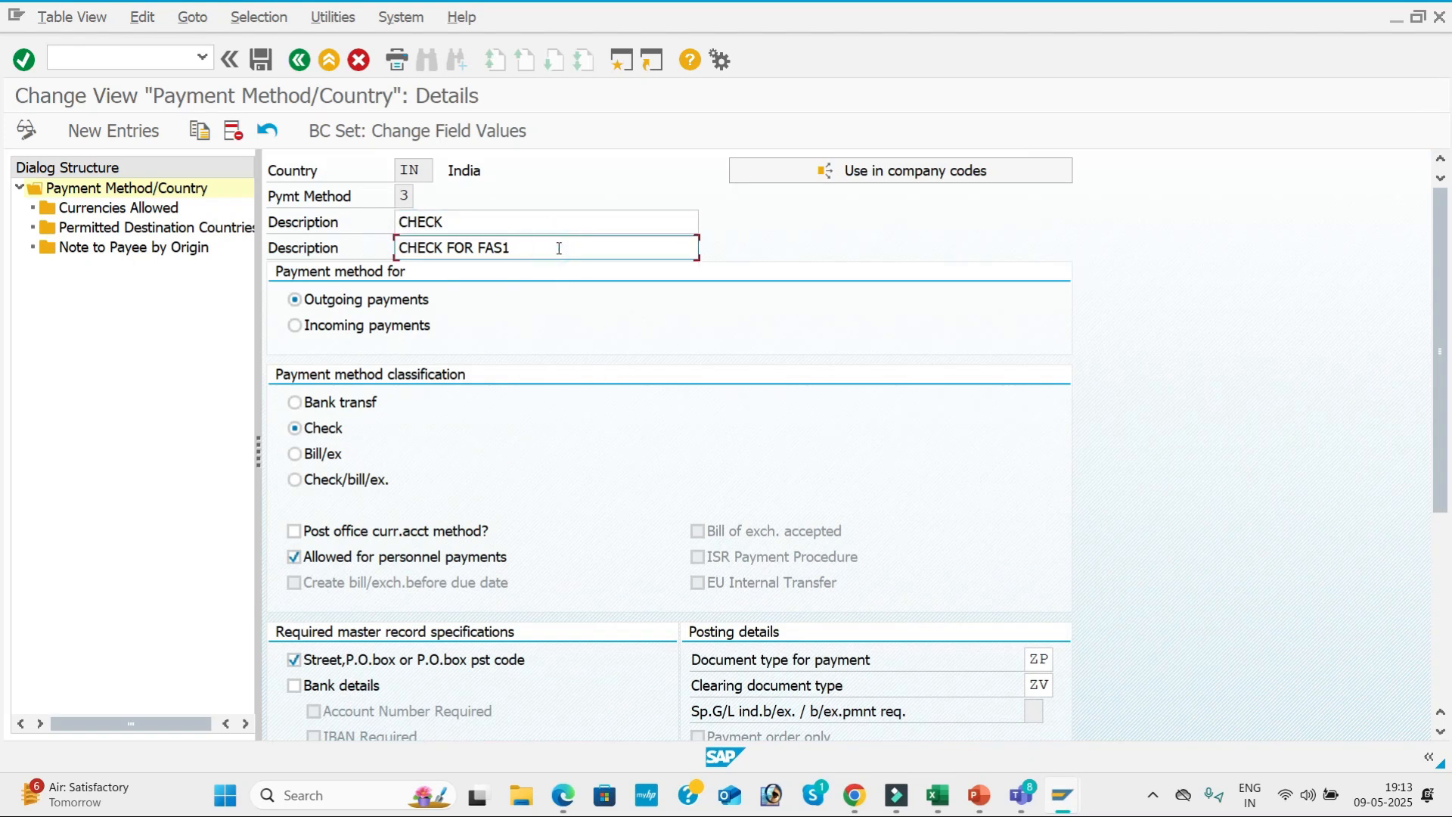
{"action": "key", "text": "BackSpace"}
{"action": "key", "text": "BackSpace"}
{"action": "key", "text": "BackSpace"}
{"action": "key", "text": "BackSpace"}
{"action": "type", "text": "BMW1"}
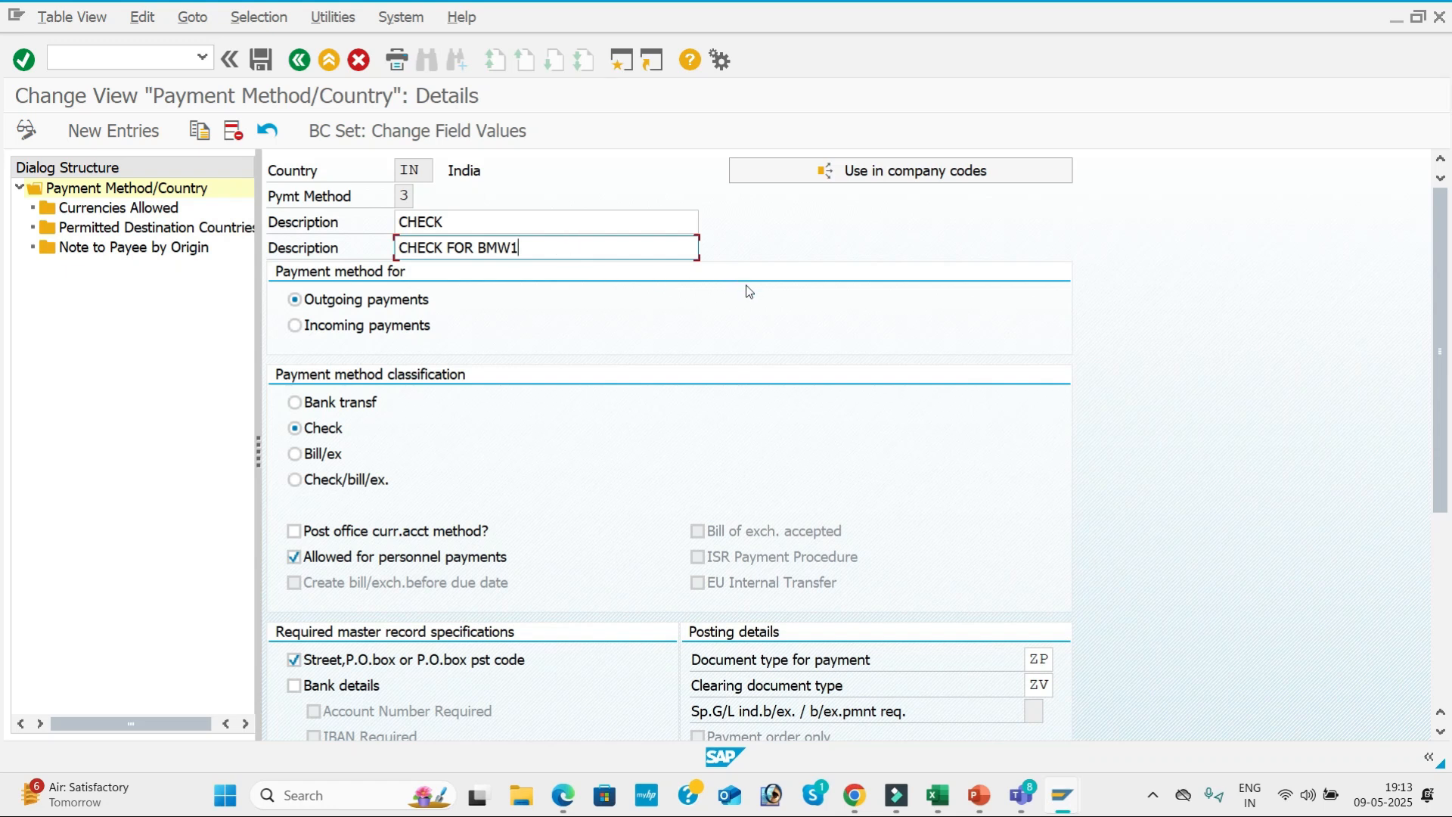
{"action": "key", "text": "Tab"}
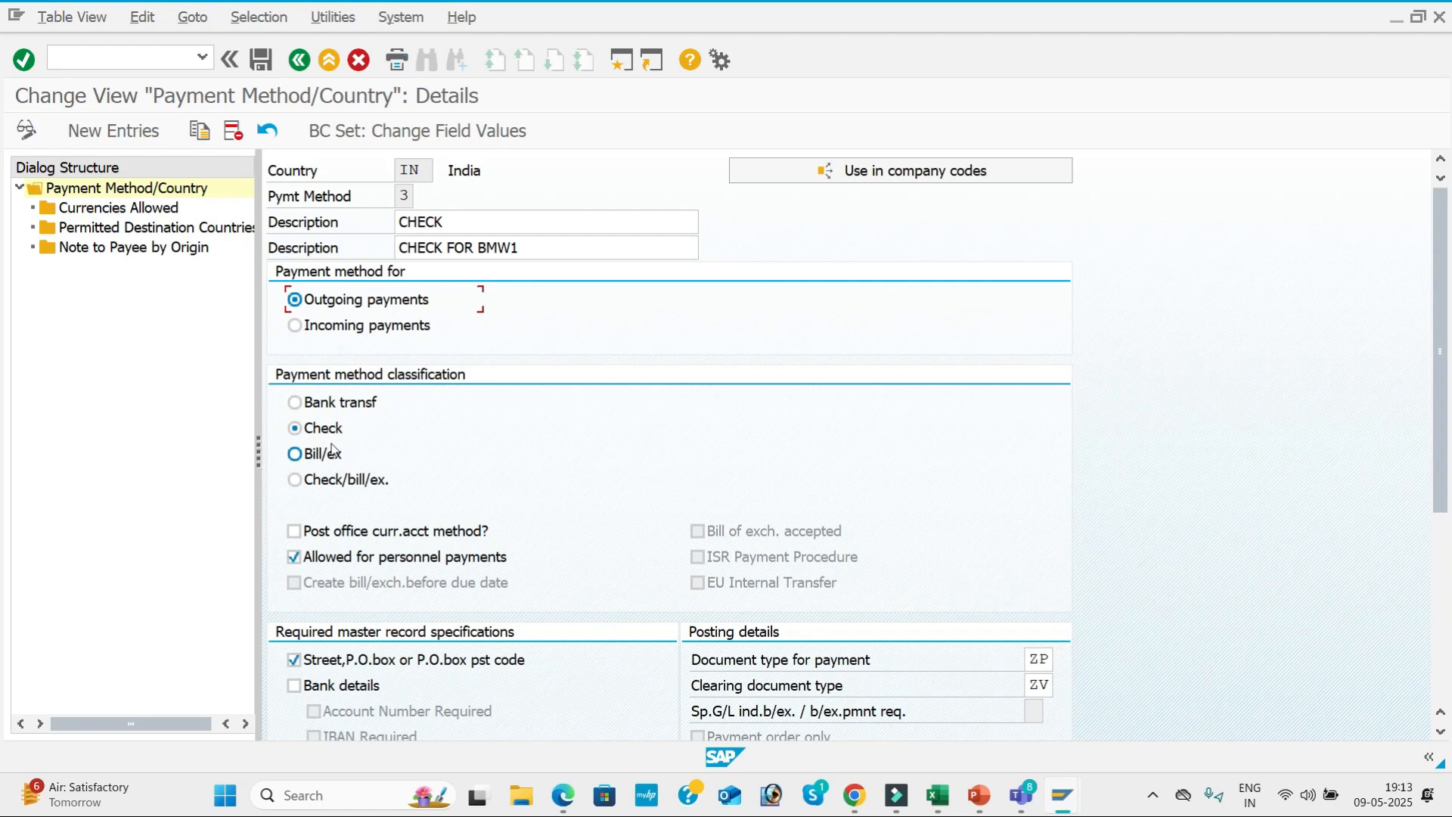
Compare payment method 3's classification, posting details and payment medium settings with the payment methods in country page of the configuration PDF.
{"action": "scroll", "coordinate": [363, 456], "scroll_direction": "down", "scroll_amount": 5}
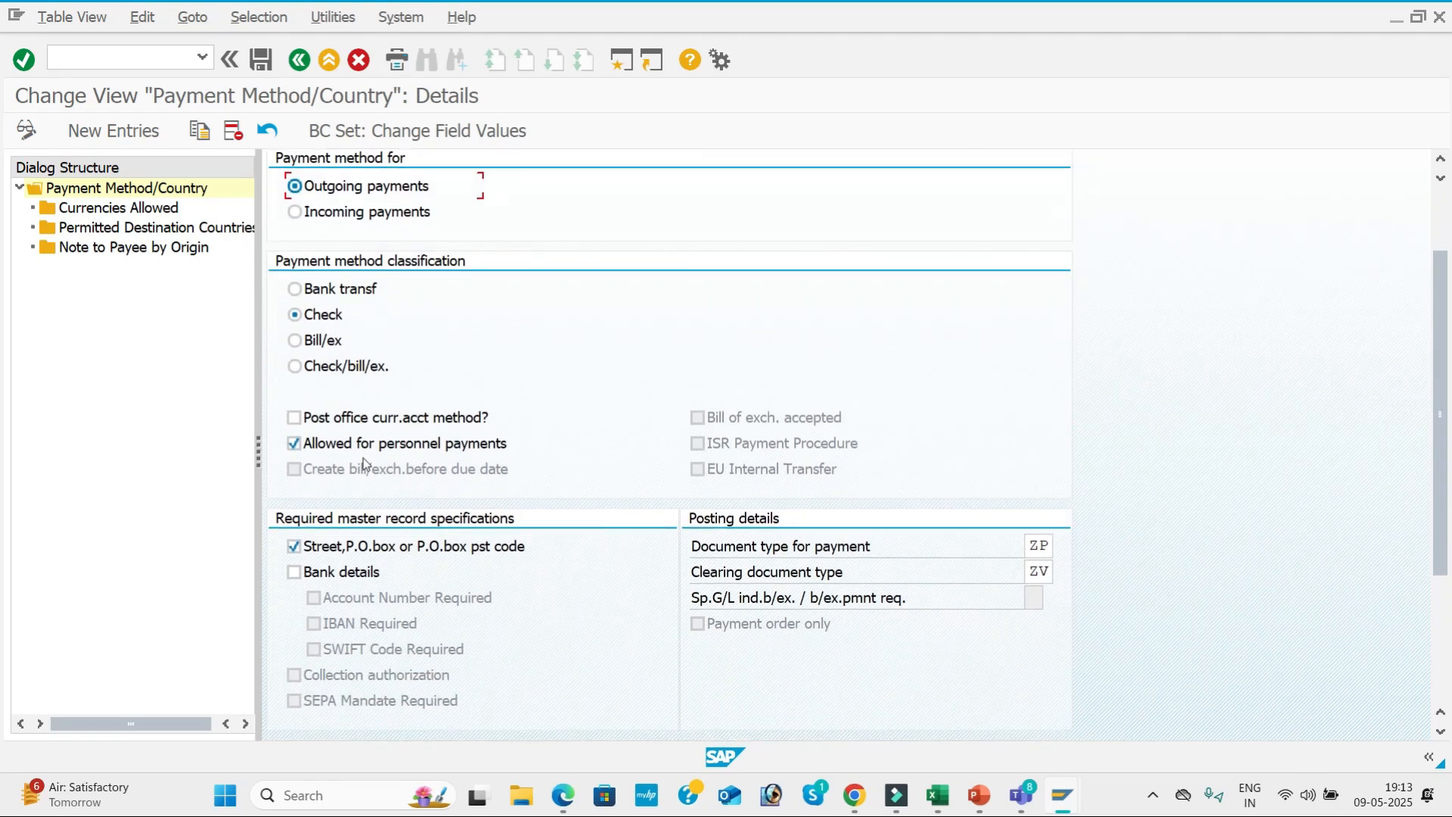
{"action": "scroll", "coordinate": [363, 455], "scroll_direction": "down", "scroll_amount": 1}
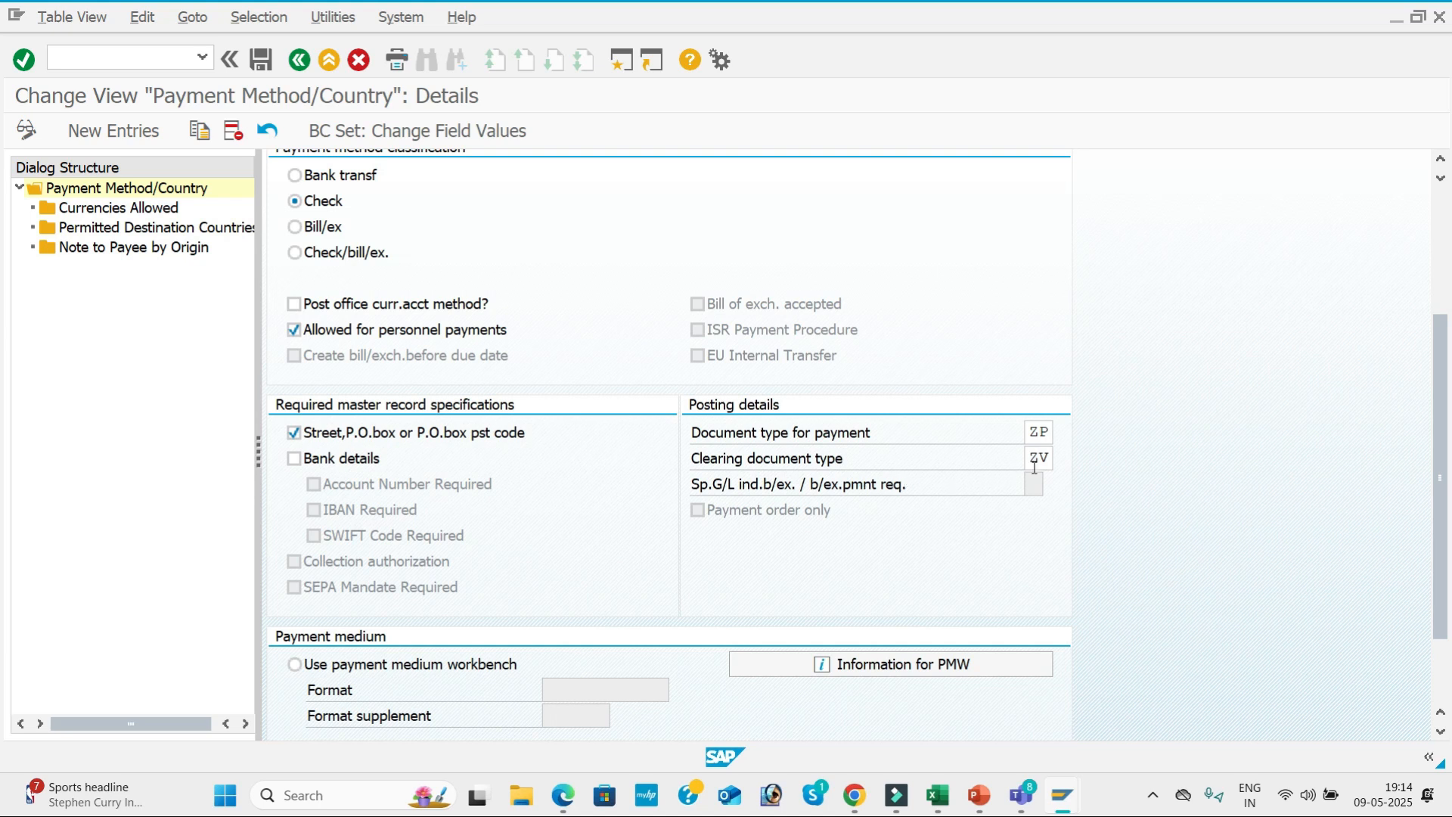
{"action": "scroll", "coordinate": [597, 486], "scroll_direction": "down", "scroll_amount": 3}
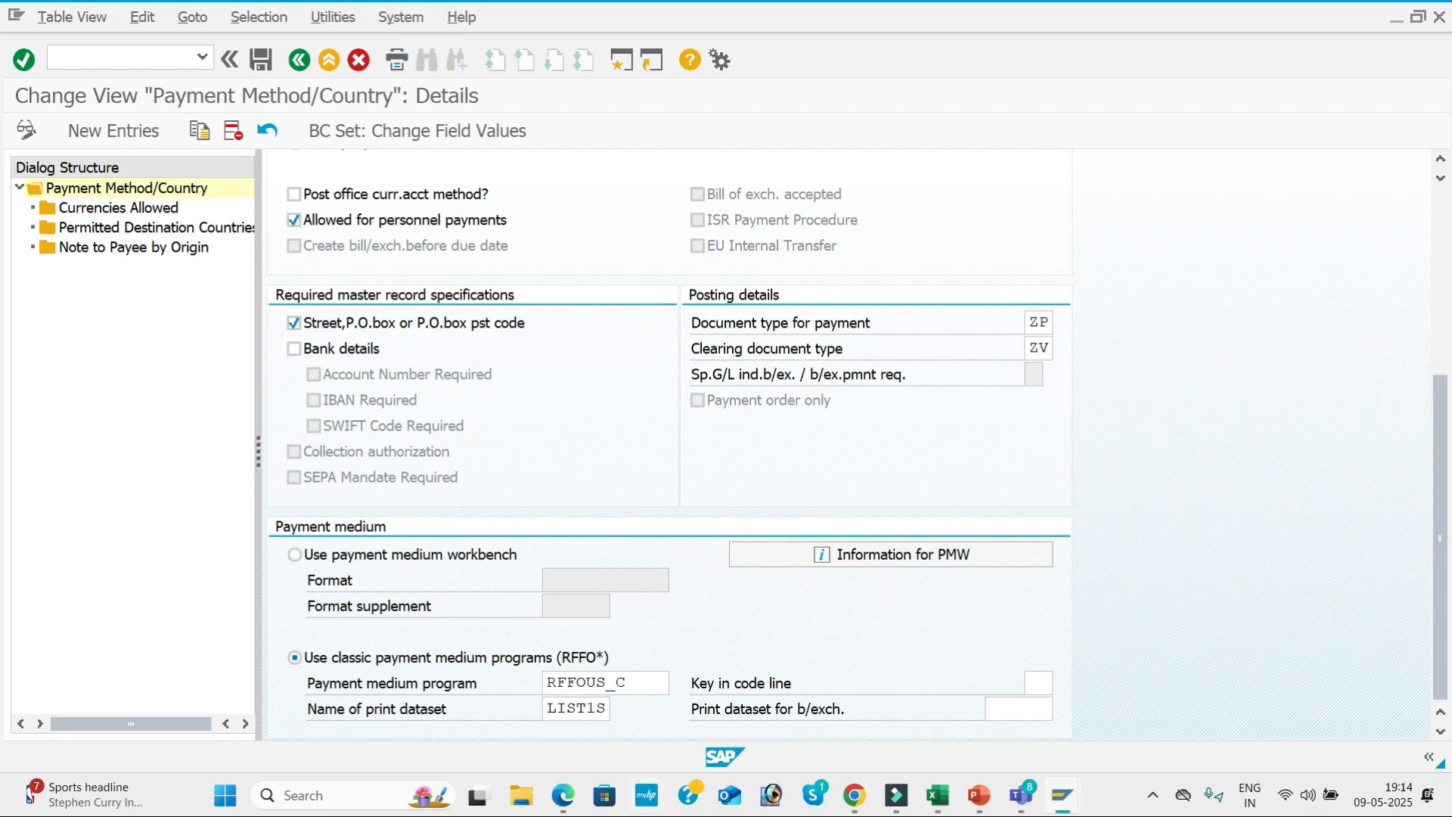
{"action": "left_click", "coordinate": [562, 795]}
{"action": "scroll", "coordinate": [774, 425], "scroll_direction": "down", "scroll_amount": 1}
{"action": "scroll", "coordinate": [774, 425], "scroll_direction": "down", "scroll_amount": 15}
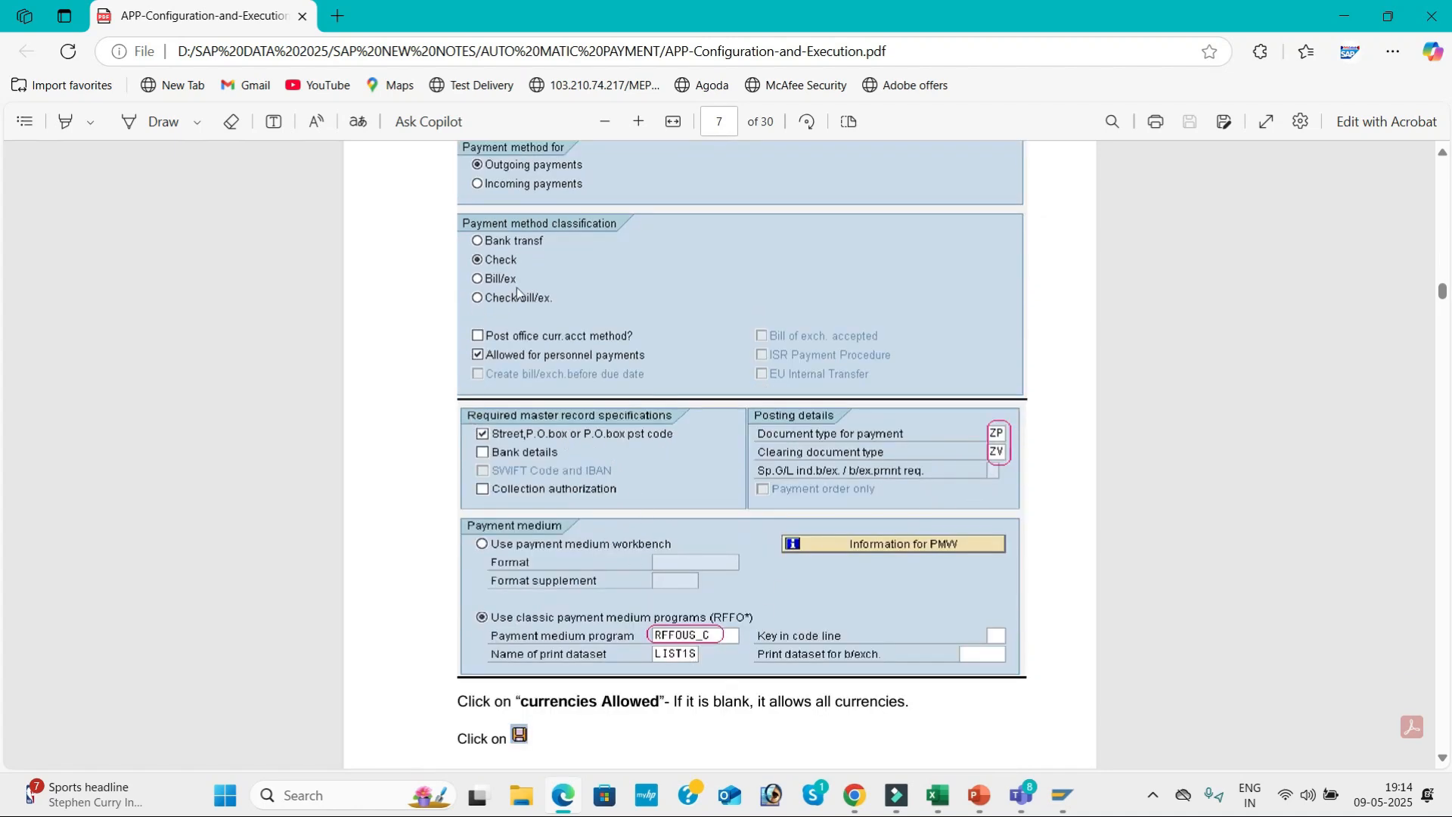
{"action": "scroll", "coordinate": [561, 229], "scroll_direction": "up", "scroll_amount": 3}
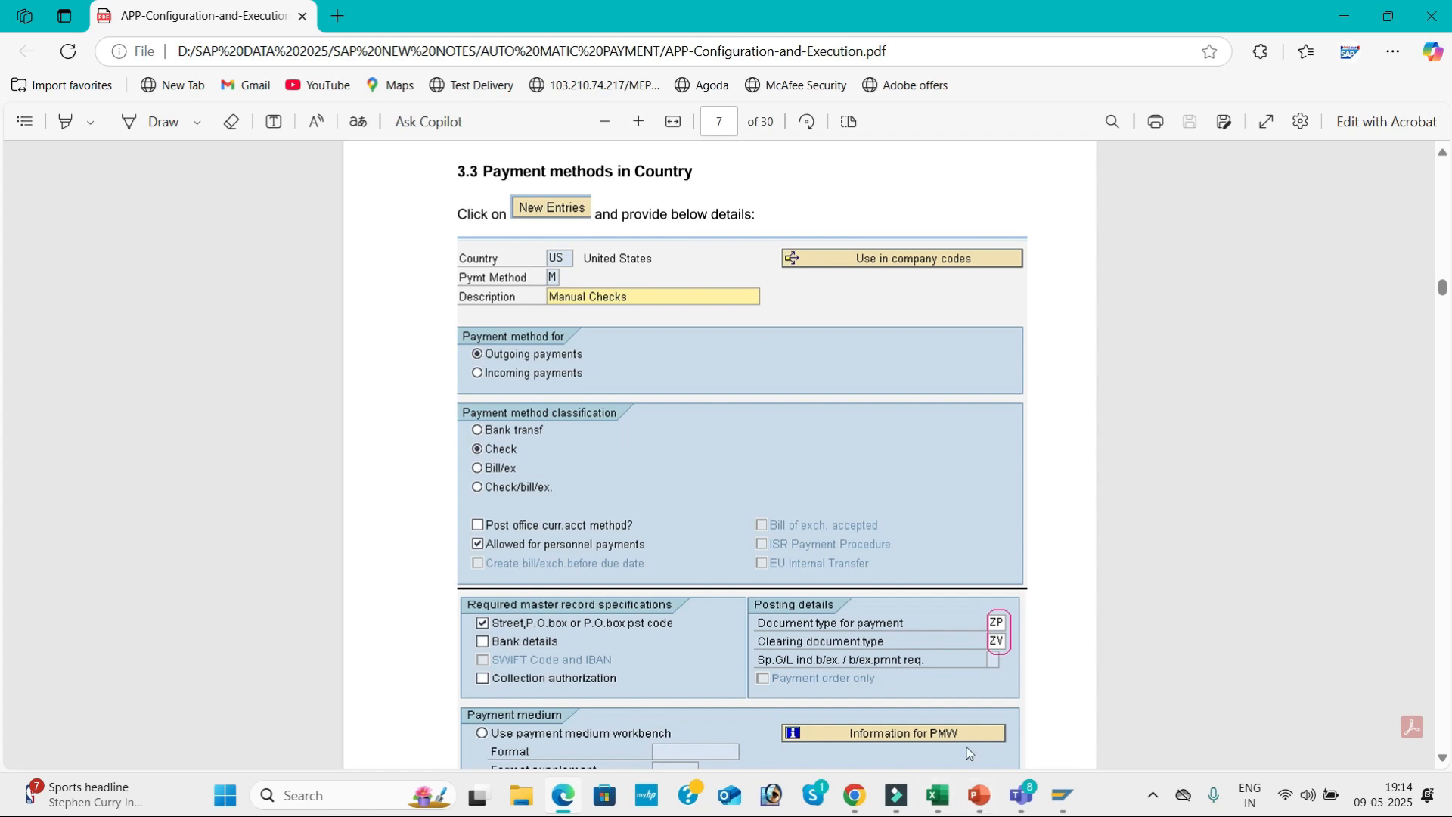
{"action": "mouse_move", "coordinate": [1060, 805]}
{"action": "left_click", "coordinate": [1118, 710]}
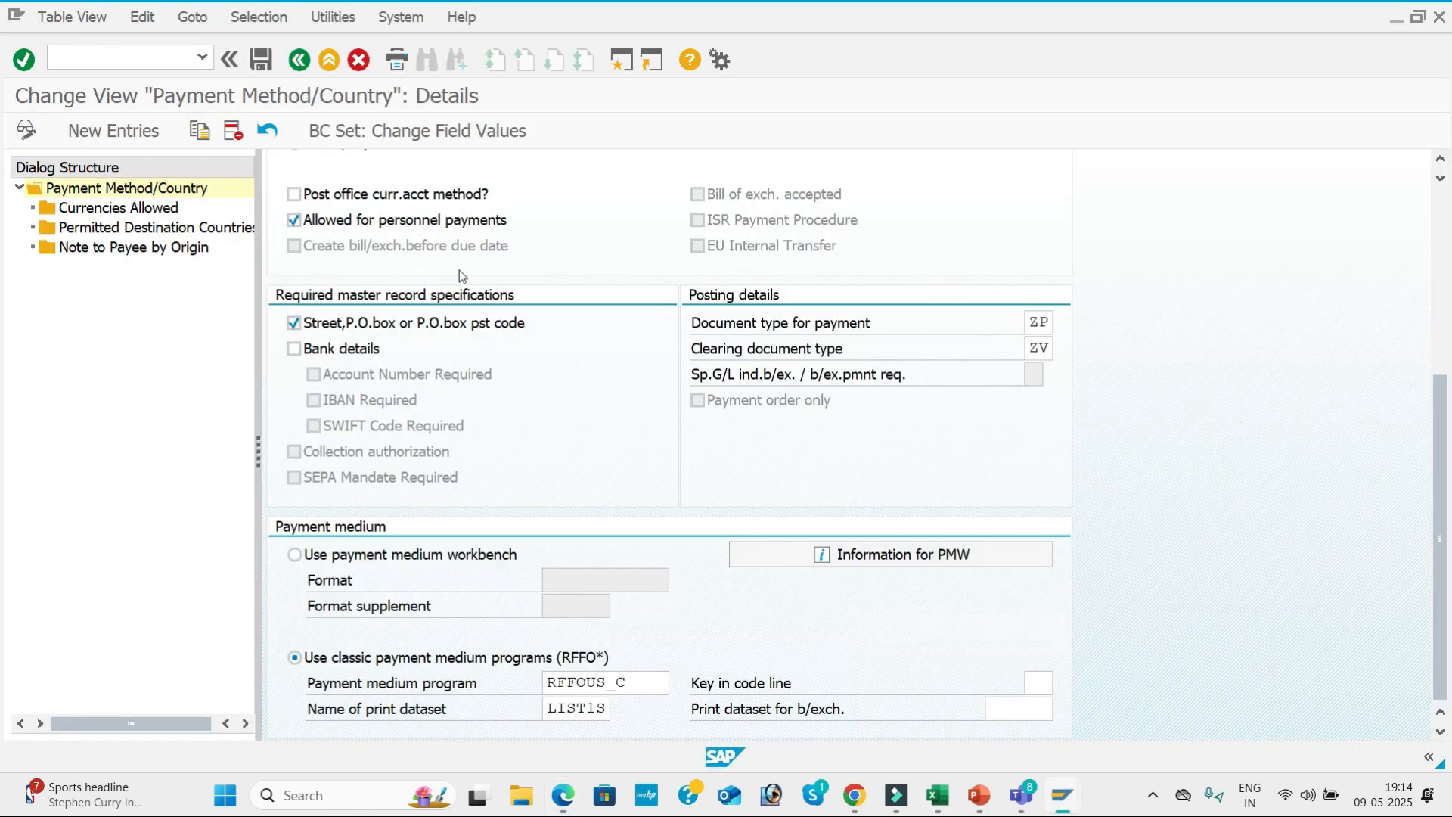
Save the changes to payment method 3 under the proposed customizing request.
{"action": "scroll", "coordinate": [432, 326], "scroll_direction": "up", "scroll_amount": 1}
{"action": "scroll", "coordinate": [431, 325], "scroll_direction": "up", "scroll_amount": 5}
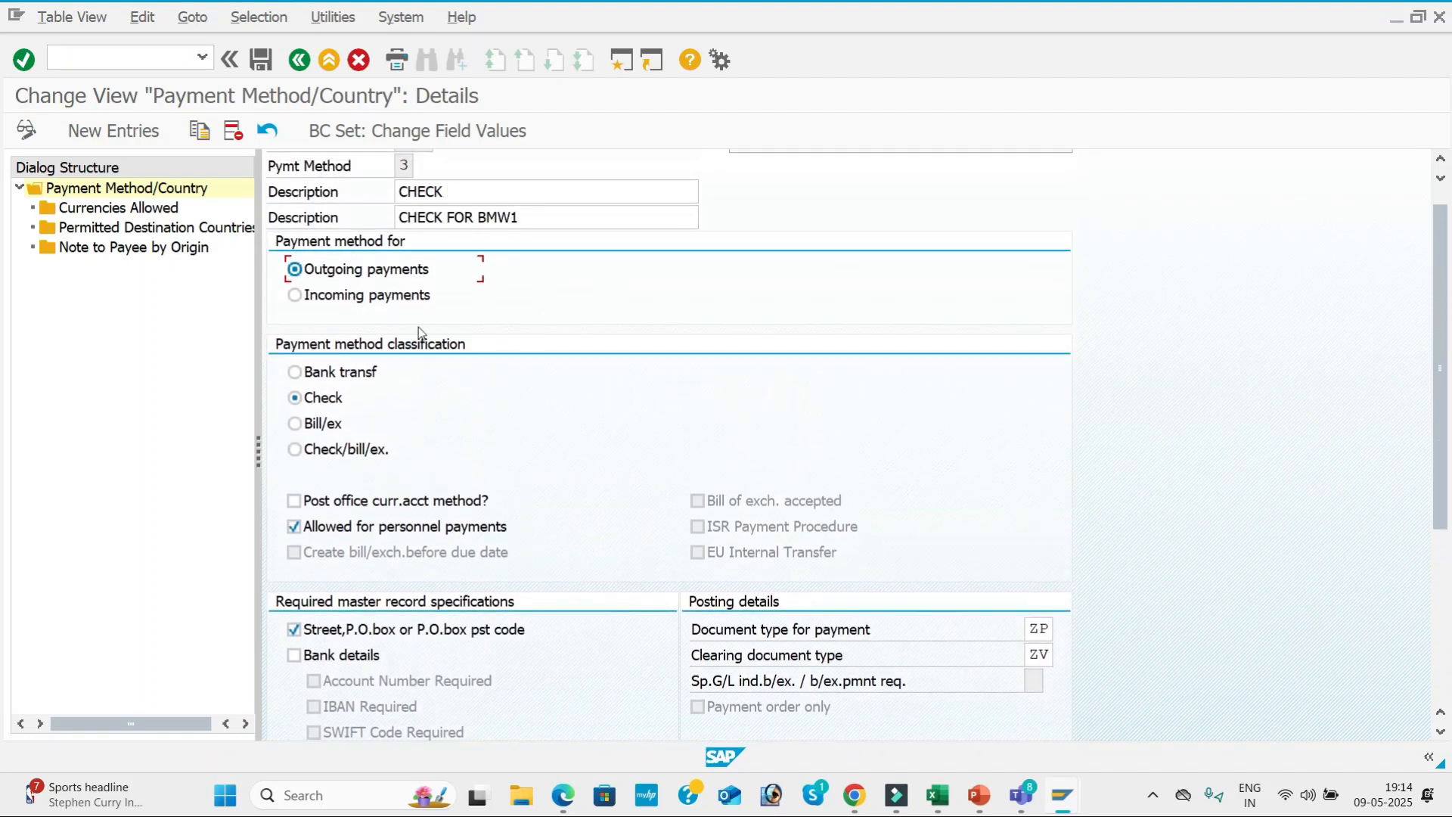
{"action": "left_click", "coordinate": [262, 61]}
{"action": "left_click", "coordinate": [407, 379]}
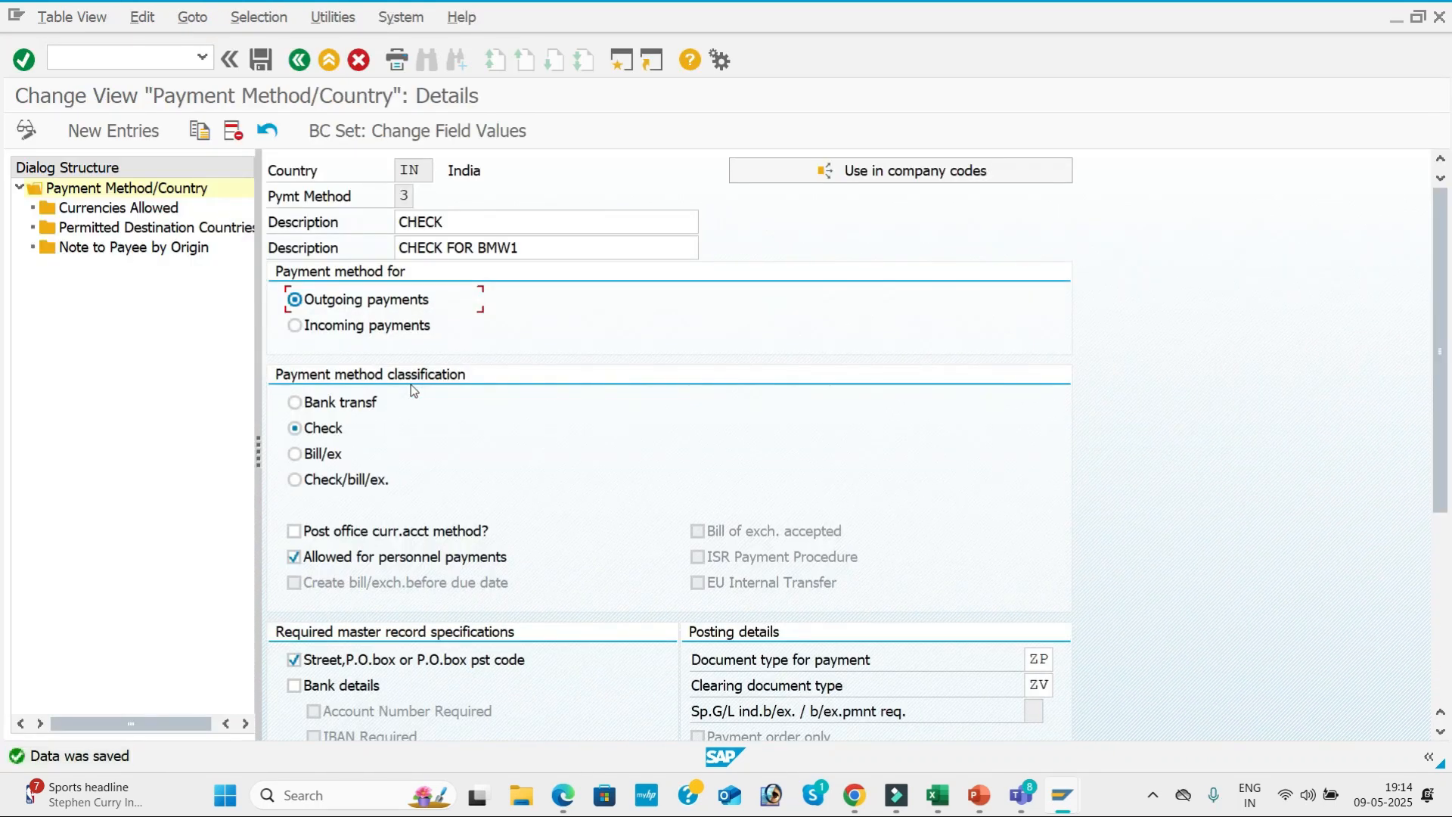
Examine the allowed currencies and permitted destination countries of payment method 3 for India.
{"action": "double_click", "coordinate": [140, 216]}
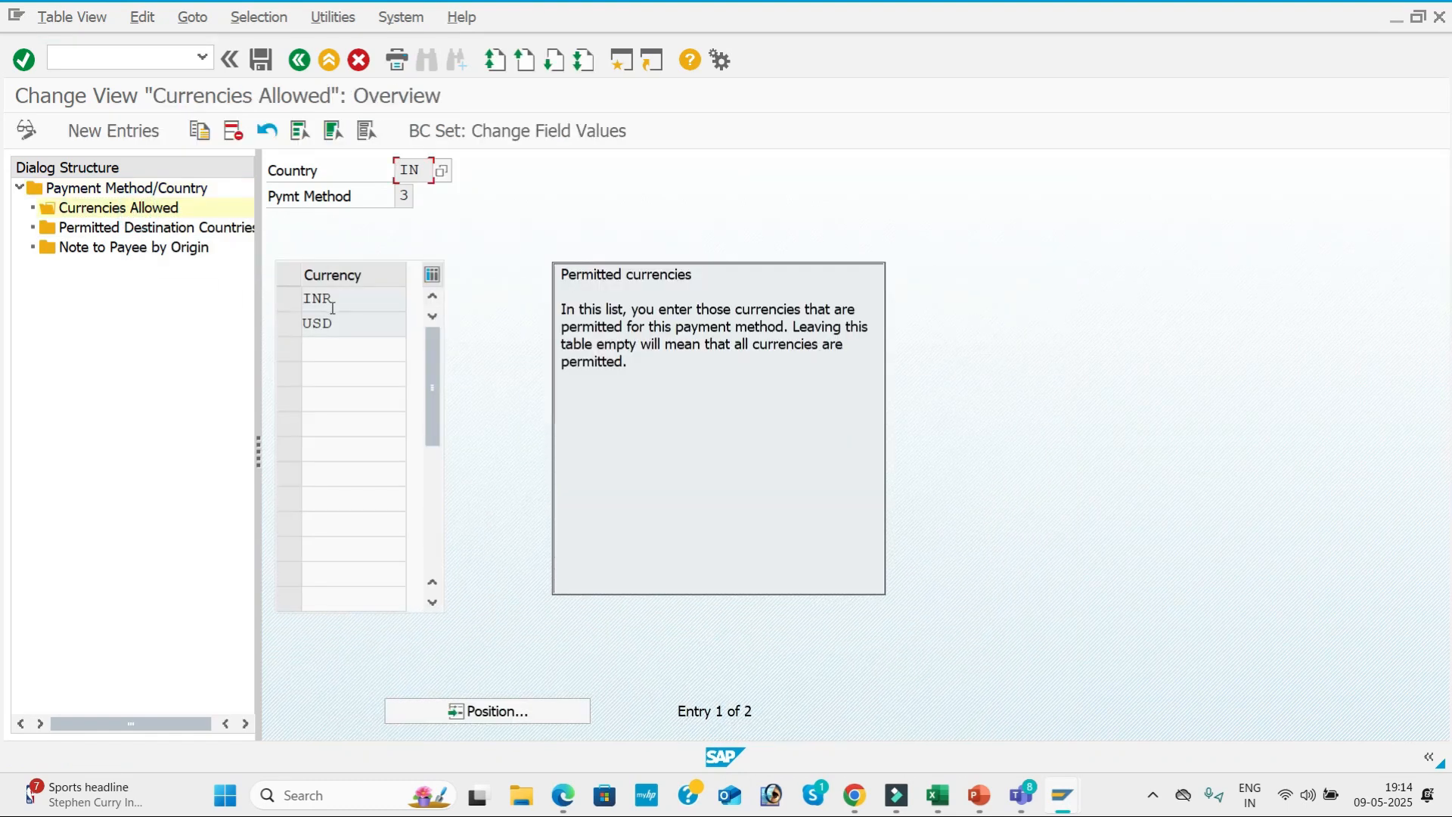
{"action": "left_click", "coordinate": [155, 229]}
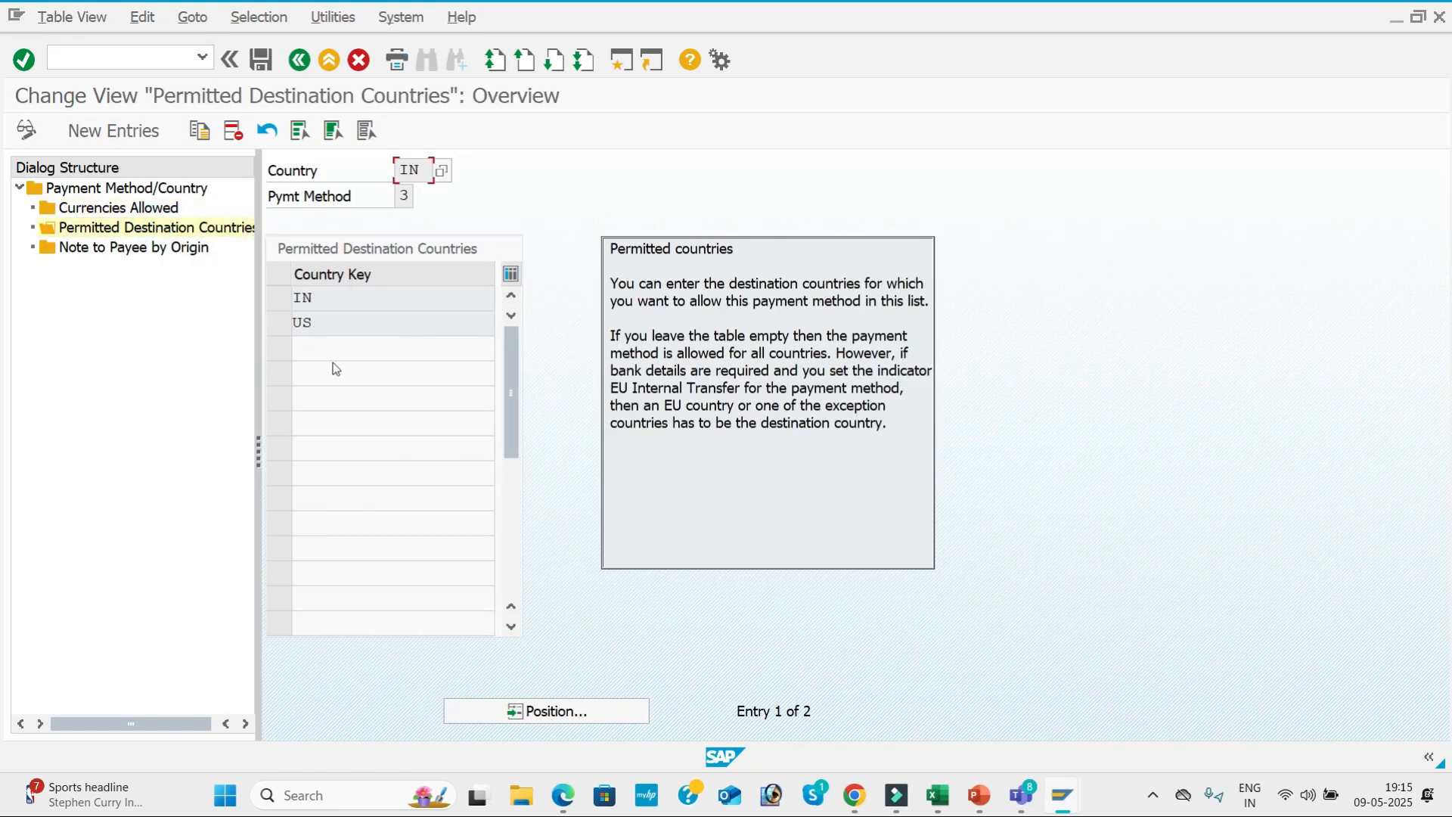
Save the permitted destination countries of payment method 3, check the configuration steps slide, and return to the payment program overview.
{"action": "left_click", "coordinate": [263, 61]}
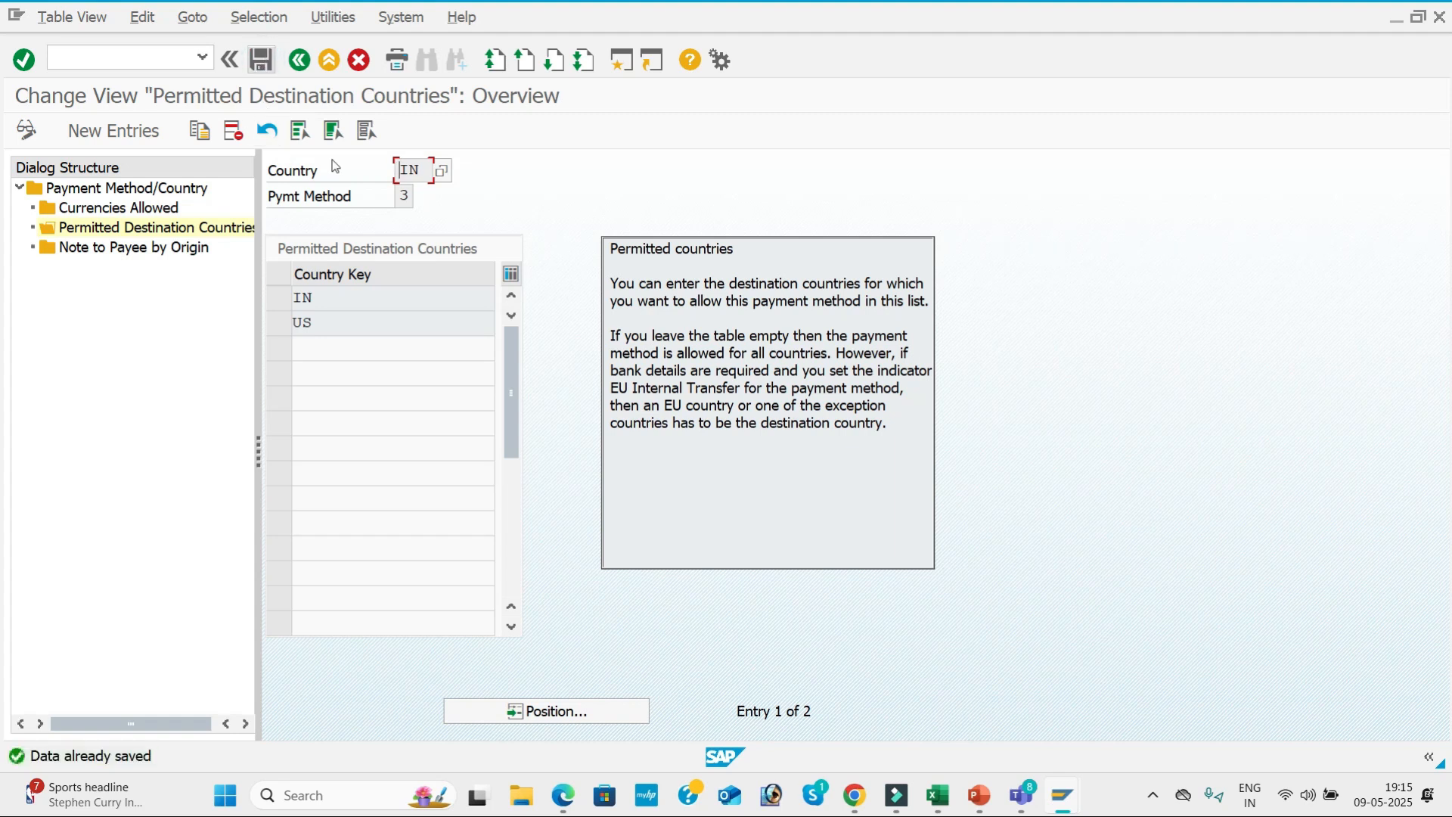
{"action": "left_click", "coordinate": [979, 795]}
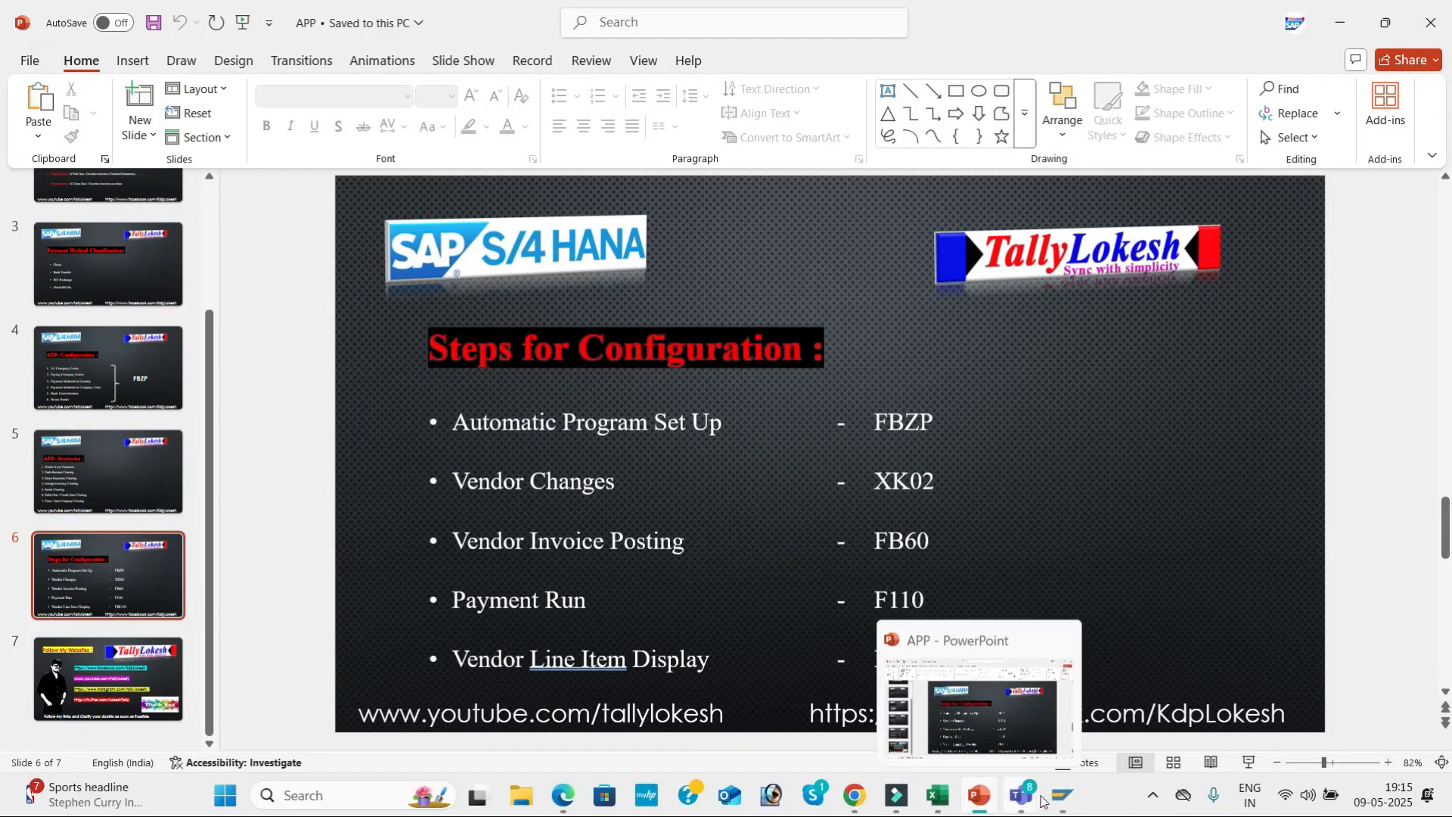
{"action": "mouse_move", "coordinate": [1063, 795]}
{"action": "left_click", "coordinate": [1172, 695]}
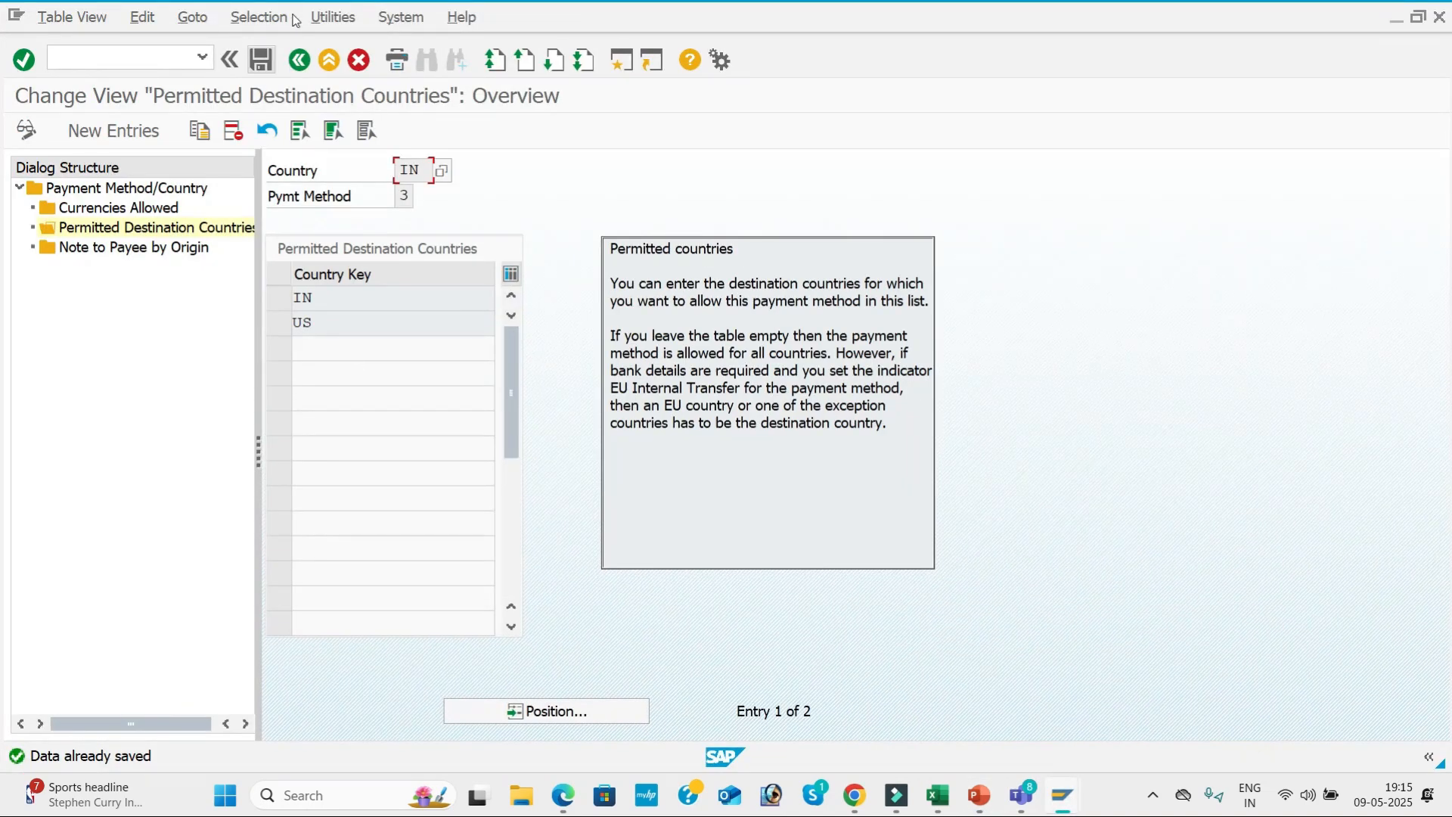
{"action": "left_click", "coordinate": [301, 60]}
{"action": "left_click", "coordinate": [300, 60]}
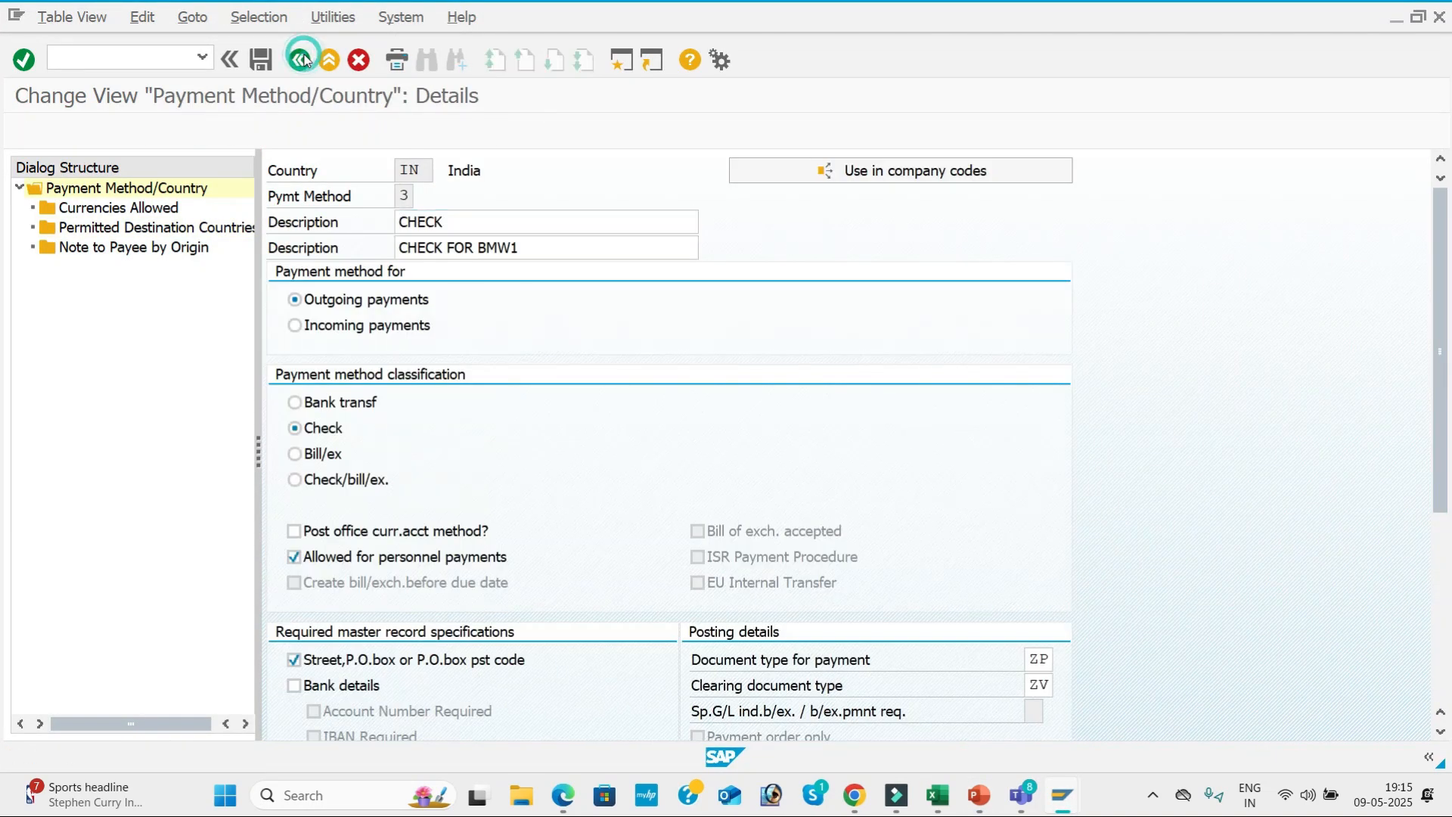
{"action": "left_click", "coordinate": [306, 60]}
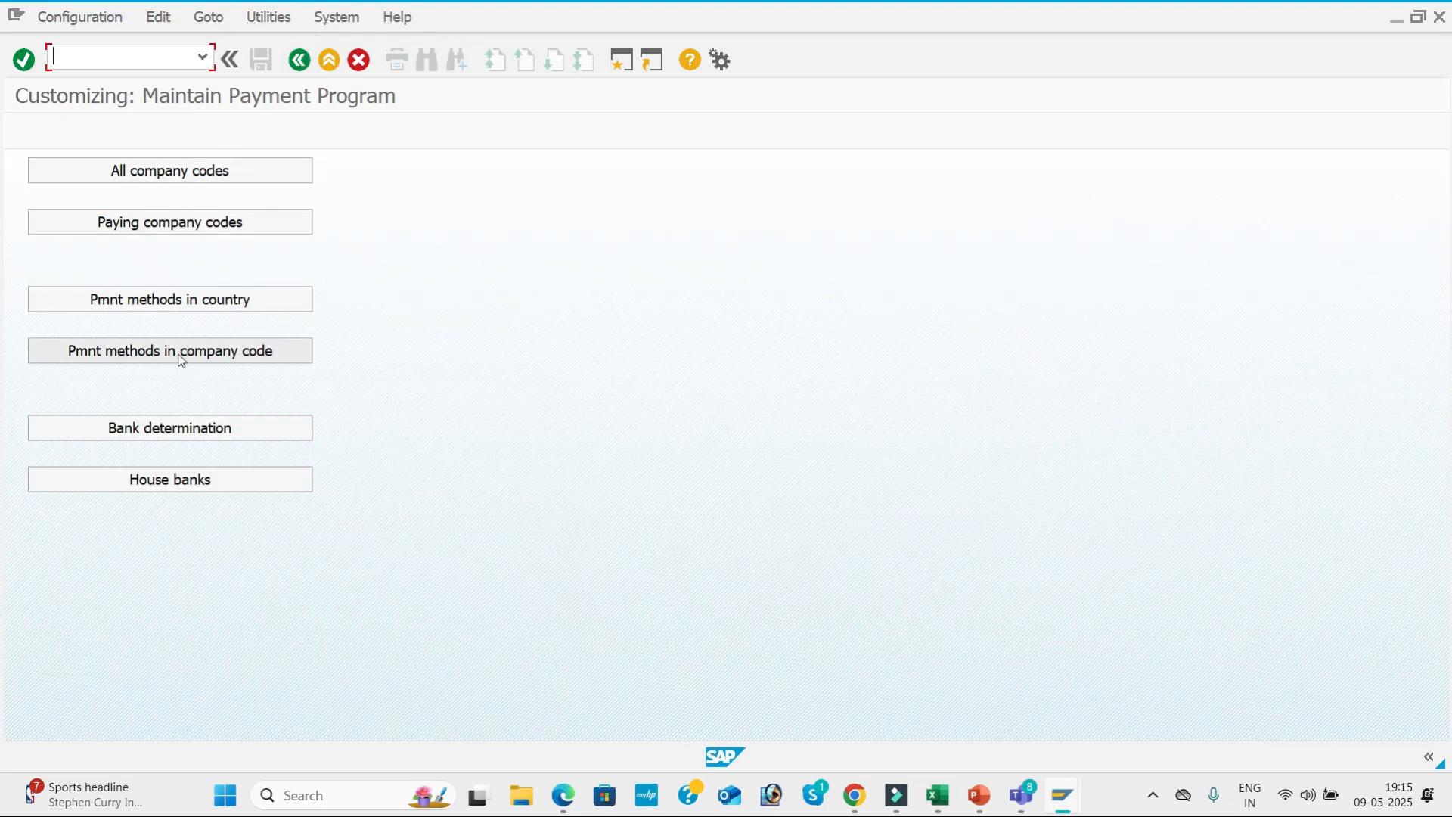
Create a new entry under payment methods in company code for paying company code BMW1 and payment method 3.
{"action": "left_click", "coordinate": [228, 352]}
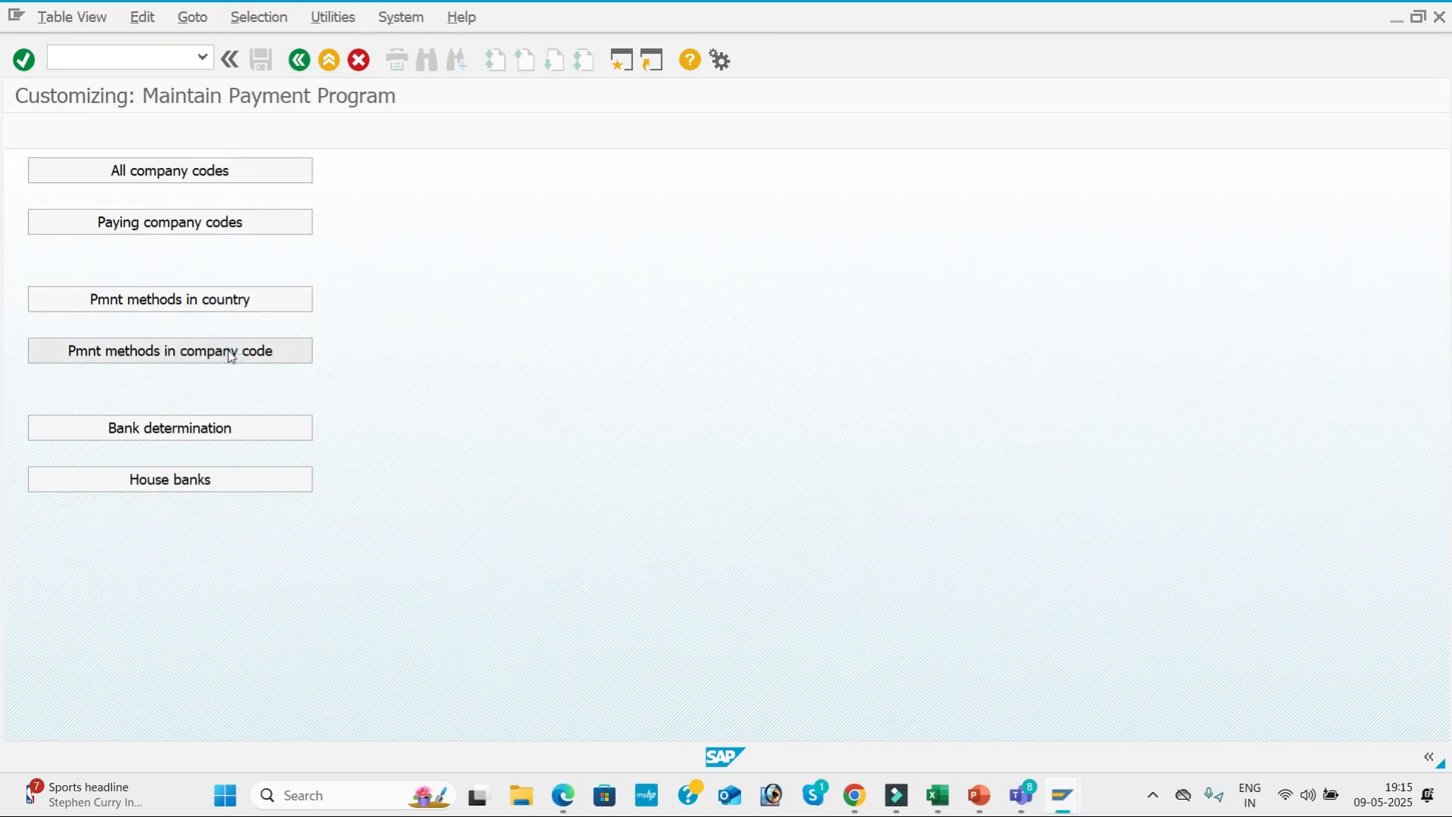
{"action": "left_click", "coordinate": [151, 130]}
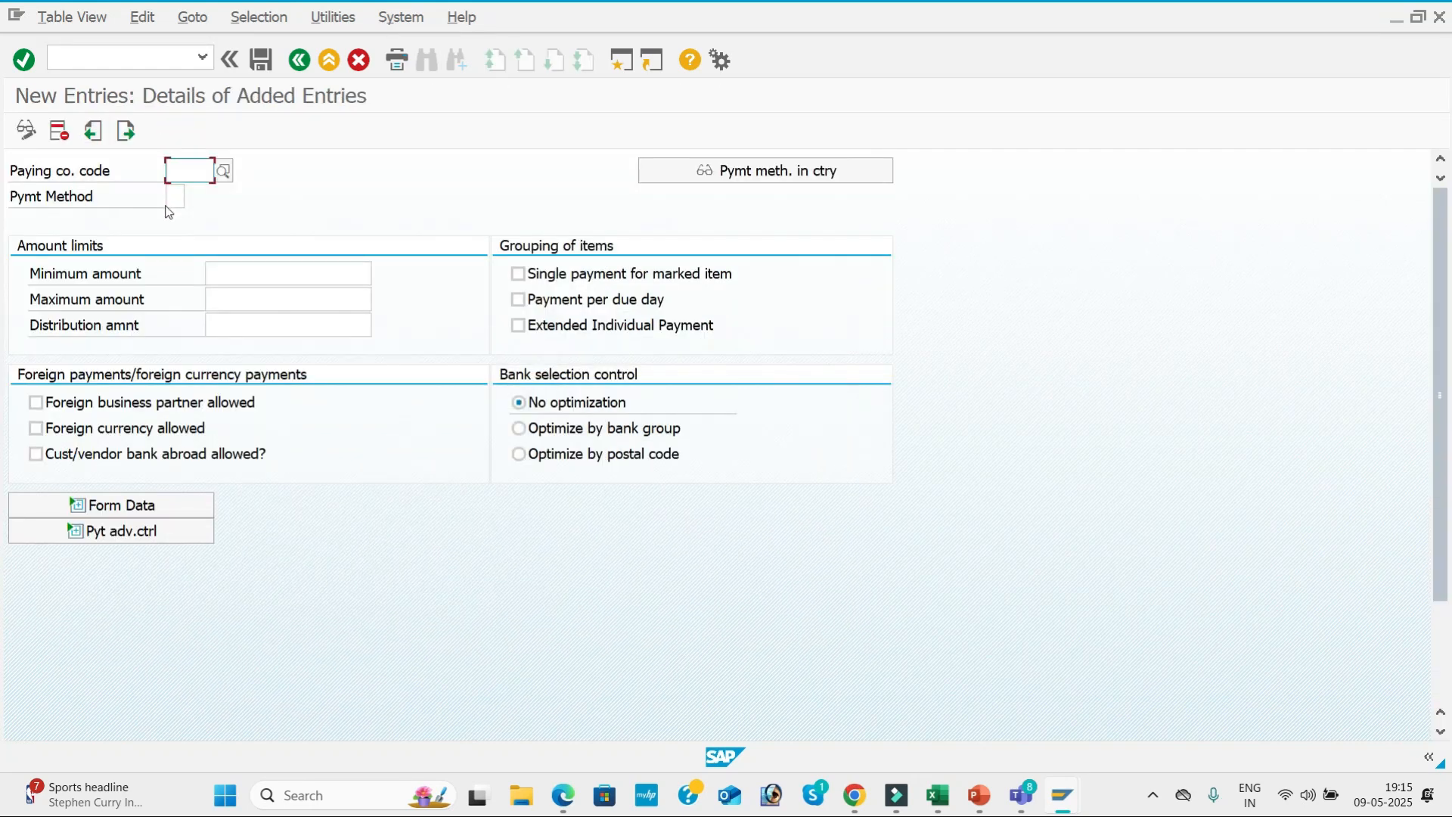
{"action": "type", "text": "BMW1"}
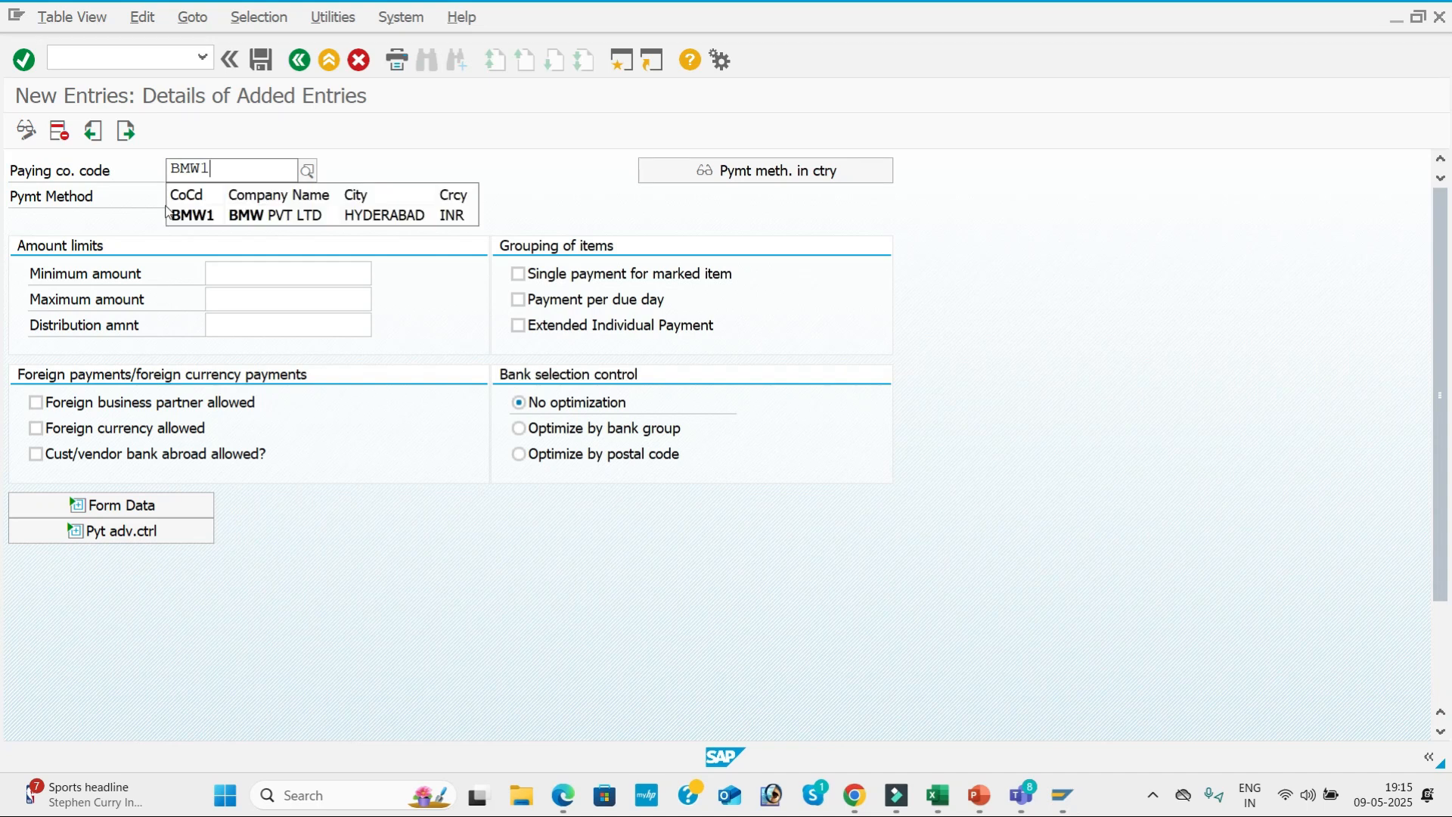
{"action": "key", "text": "Tab"}
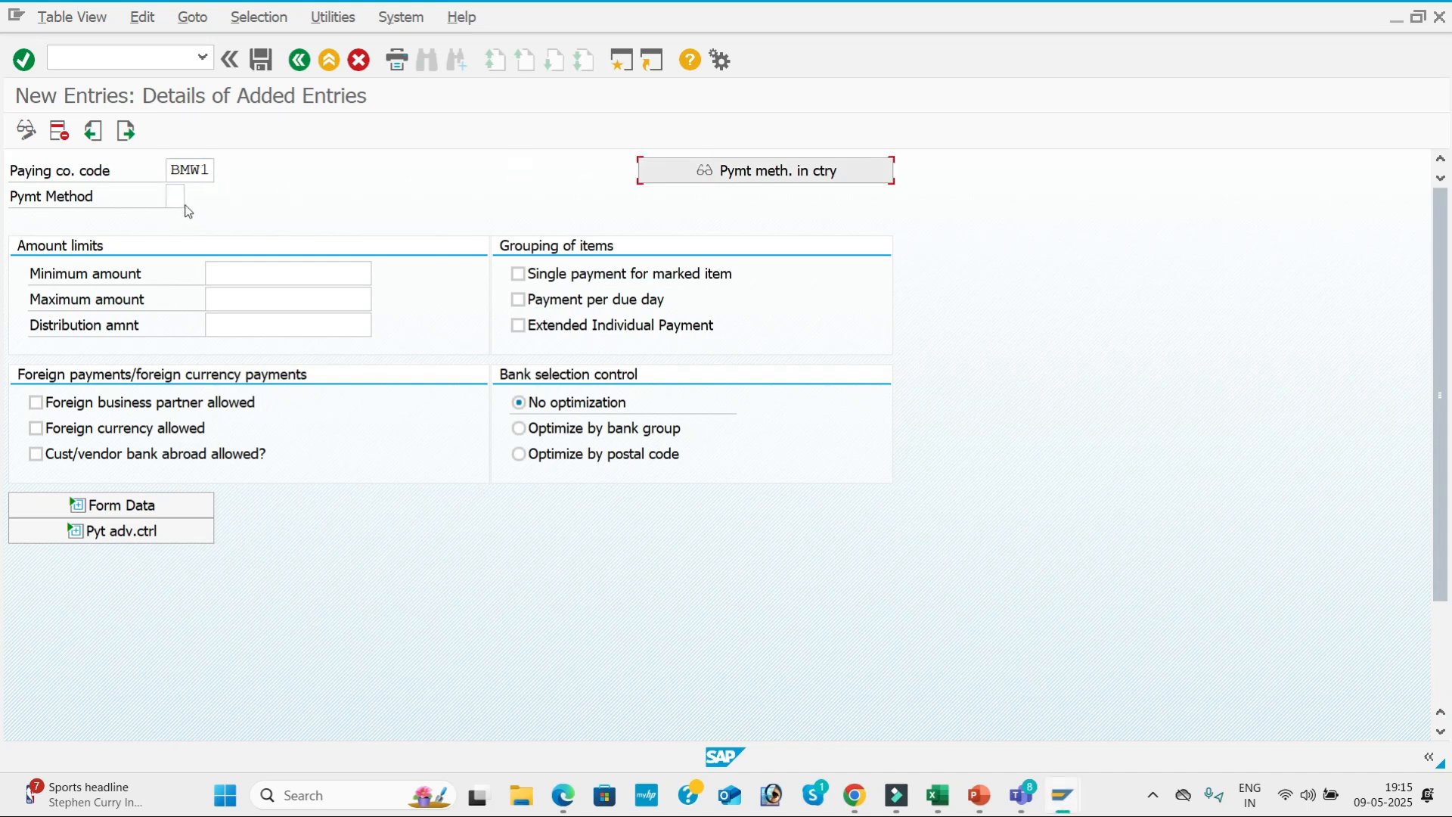
{"action": "left_click", "coordinate": [182, 197]}
{"action": "type", "text": "3"}
{"action": "key", "text": "Tab"}
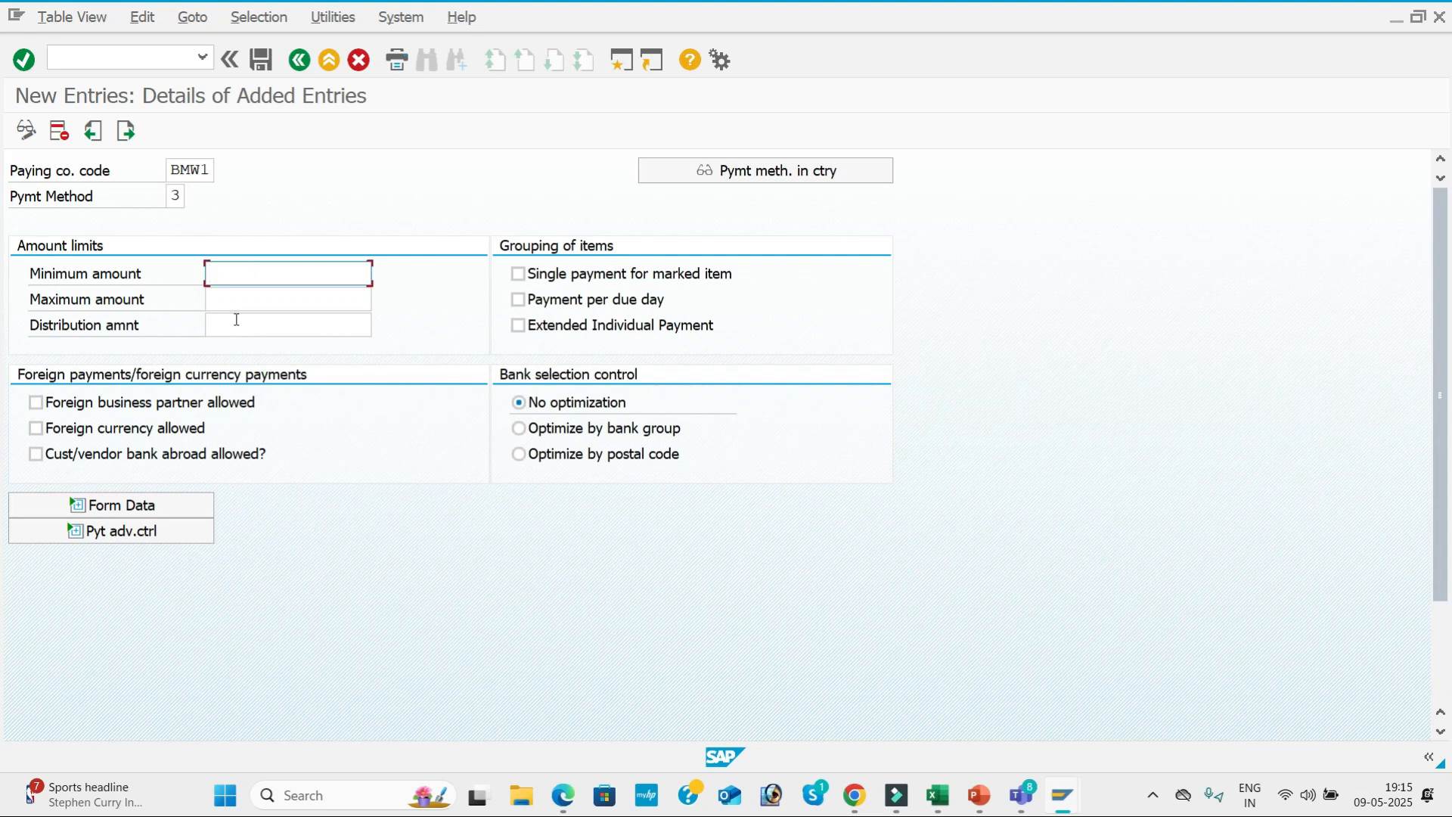
Using the configuration PDF as reference, set the entry's amount limits to a minimum of 100 and a maximum of 9999999.
{"action": "left_click", "coordinate": [563, 795]}
{"action": "scroll", "coordinate": [640, 429], "scroll_direction": "down", "scroll_amount": 15}
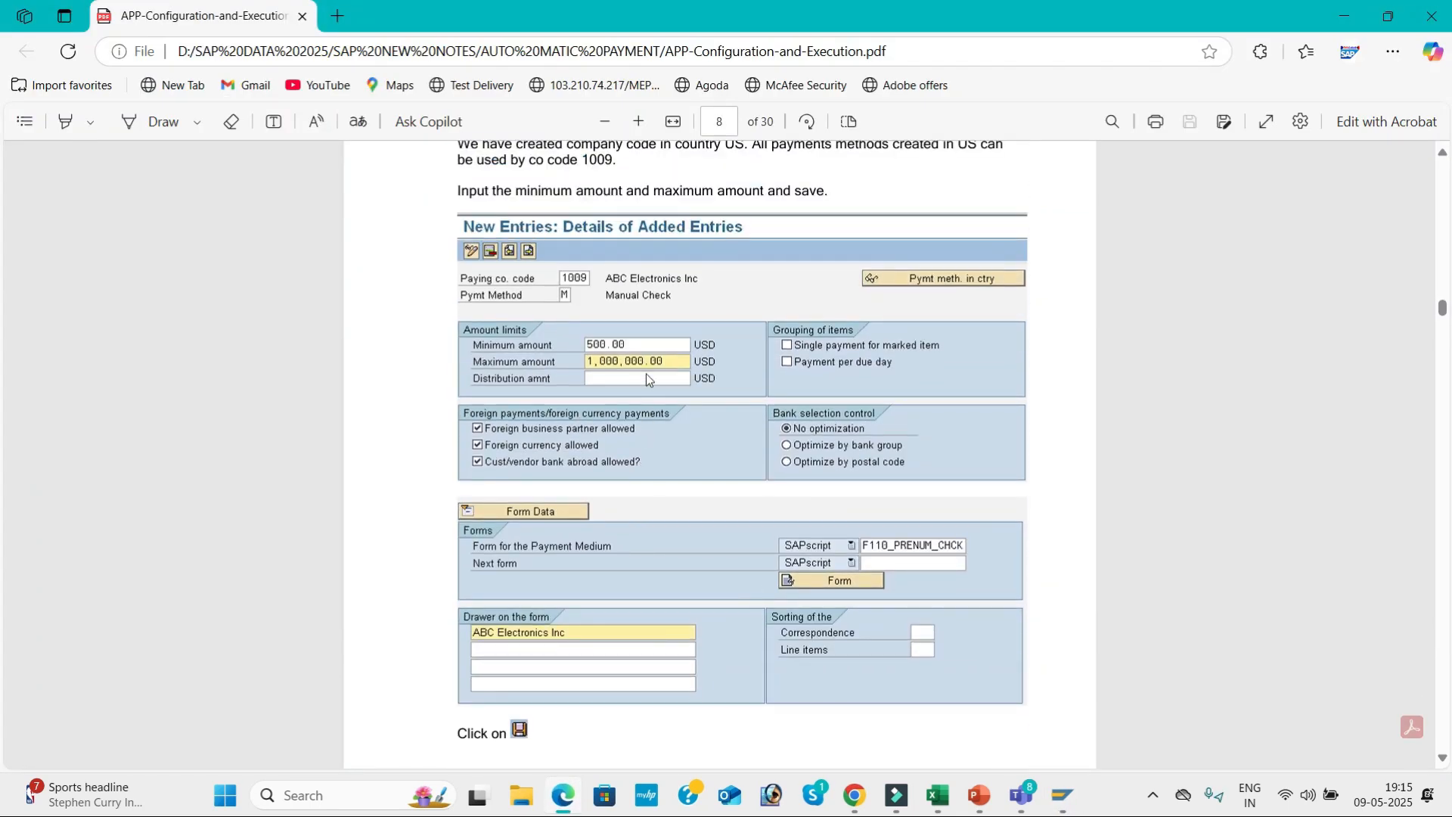
{"action": "key", "text": "alt+Tab"}
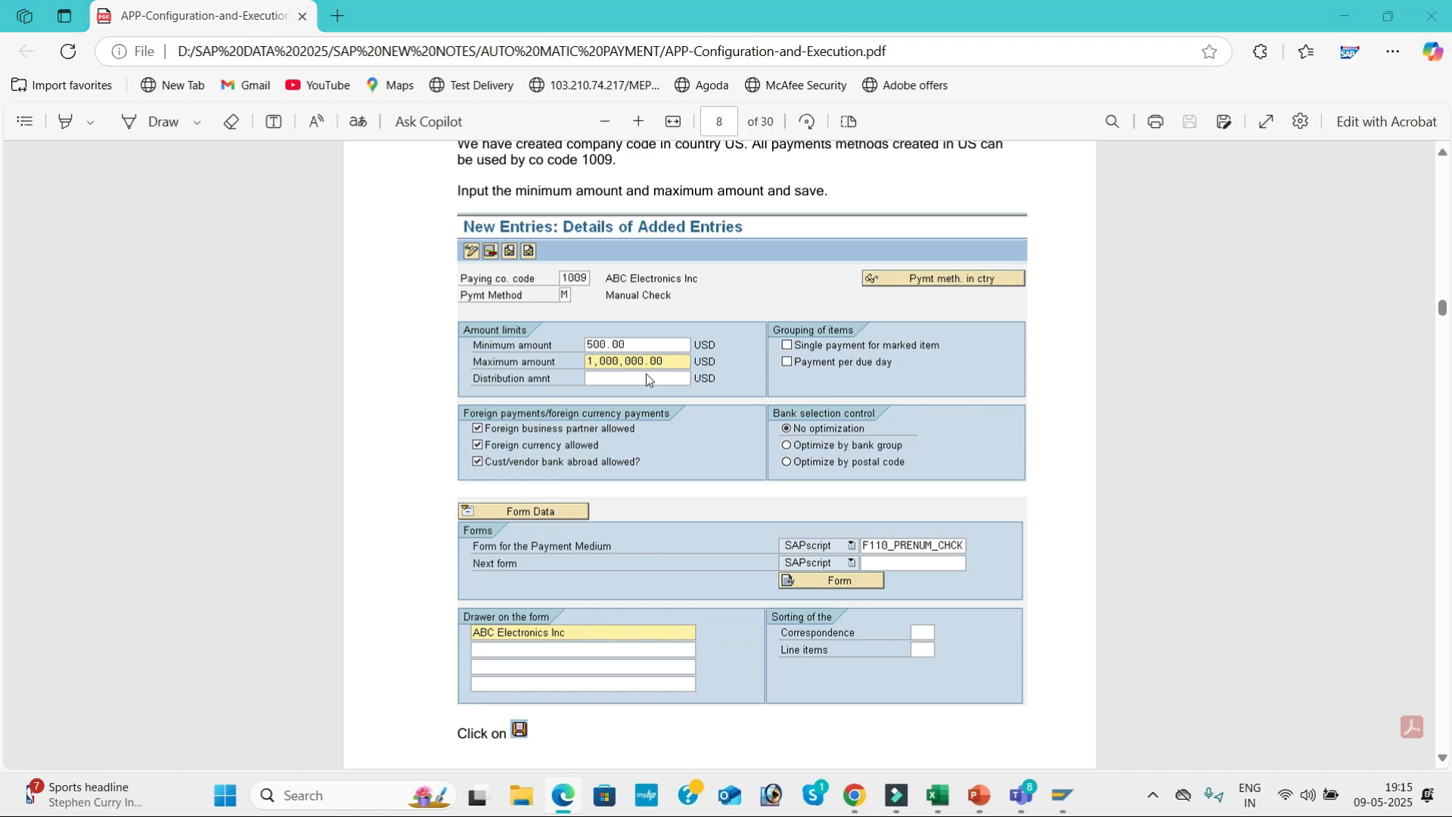
{"action": "key", "text": "space"}
{"action": "left_click", "coordinate": [242, 296]}
{"action": "left_click", "coordinate": [242, 298]}
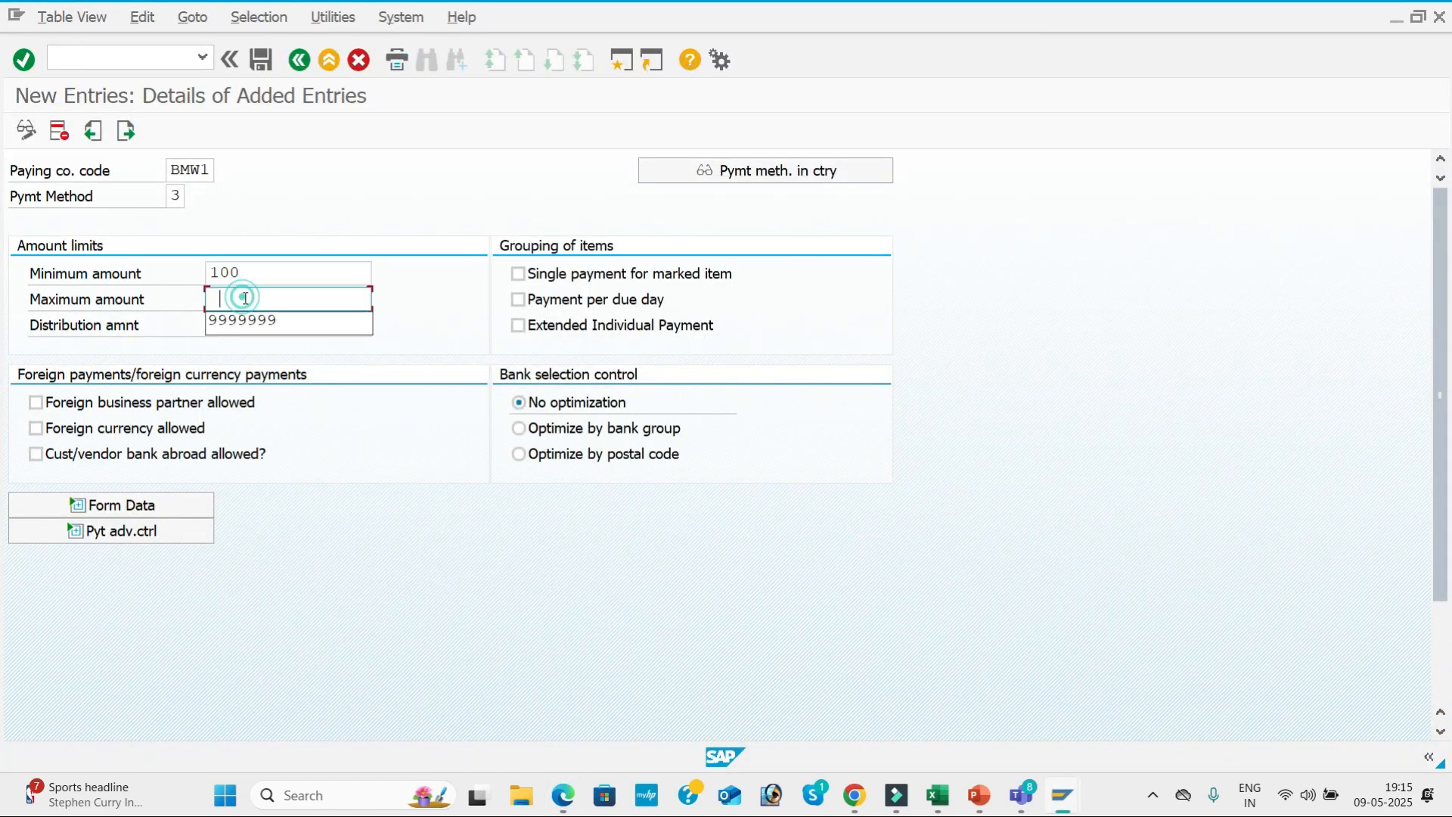
{"action": "left_click", "coordinate": [253, 322]}
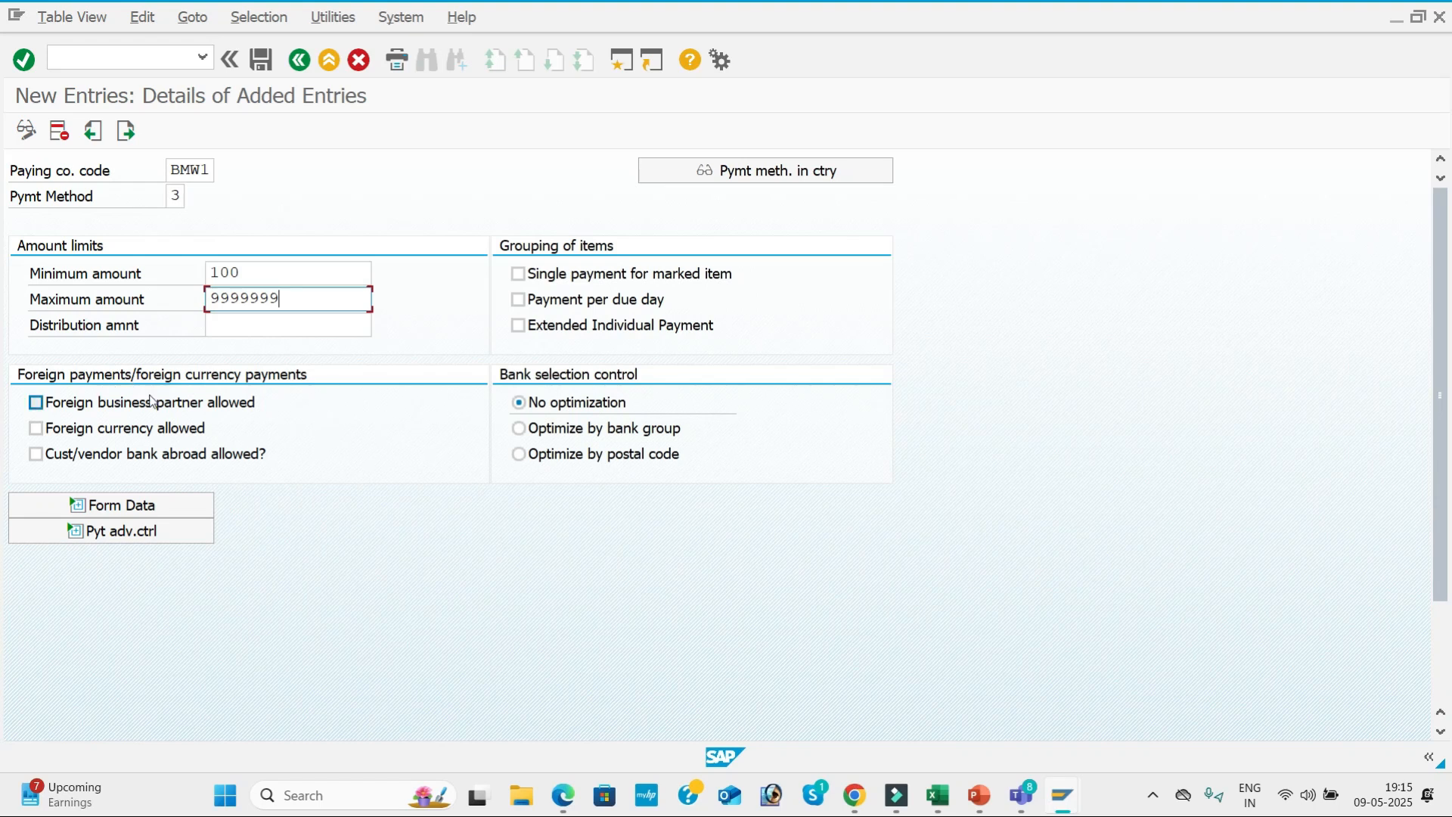
Allow foreign business partners, foreign currency and customer/vendor banks abroad for BMW1's payment method 3.
{"action": "left_click", "coordinate": [38, 403]}
{"action": "left_click", "coordinate": [38, 428]}
{"action": "left_click", "coordinate": [58, 459]}
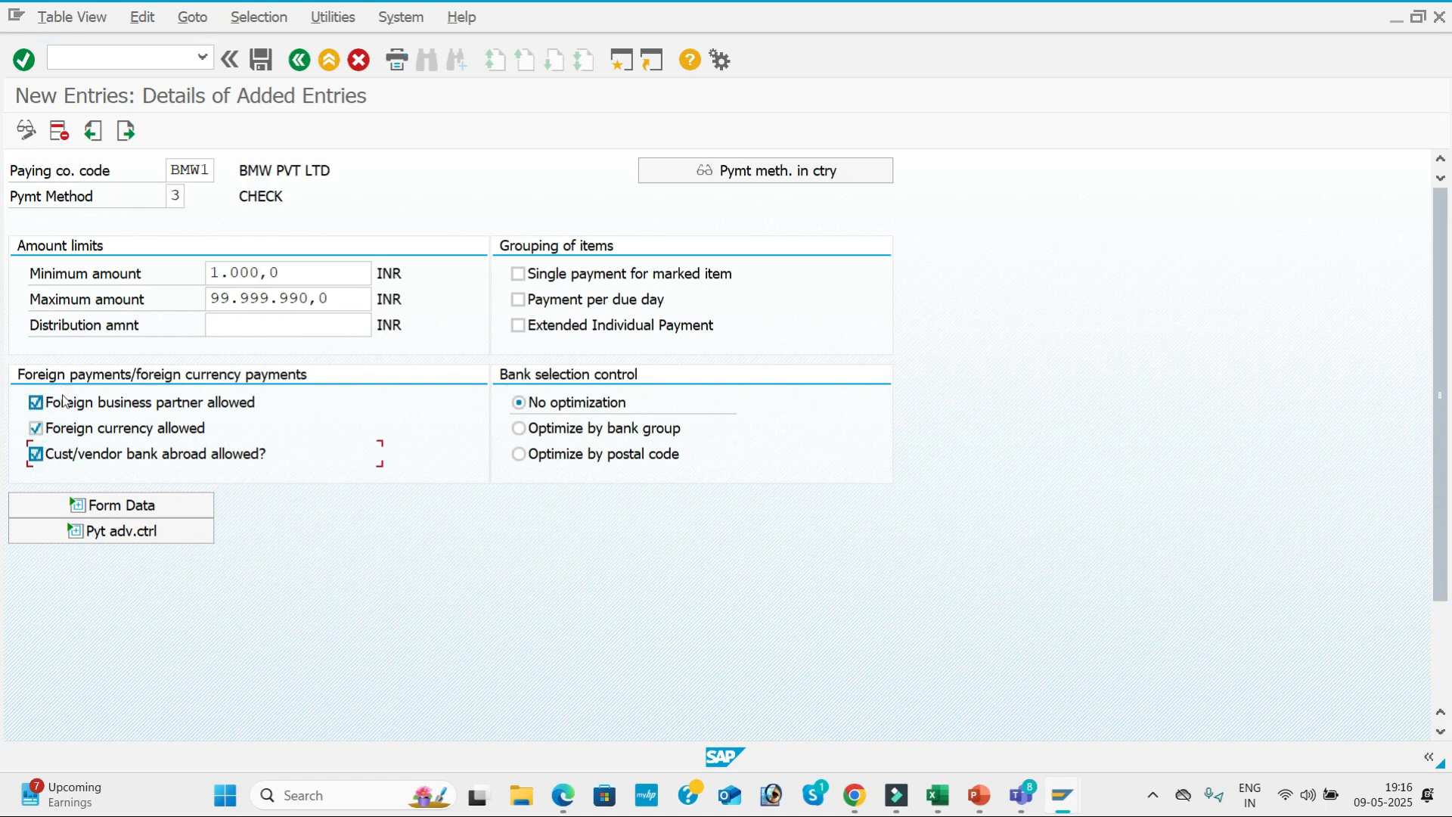
Expand the form data and set the SAPscript payment medium form to F110_PRENUM_CHCK, as in the configuration PDF.
{"action": "left_click", "coordinate": [143, 503]}
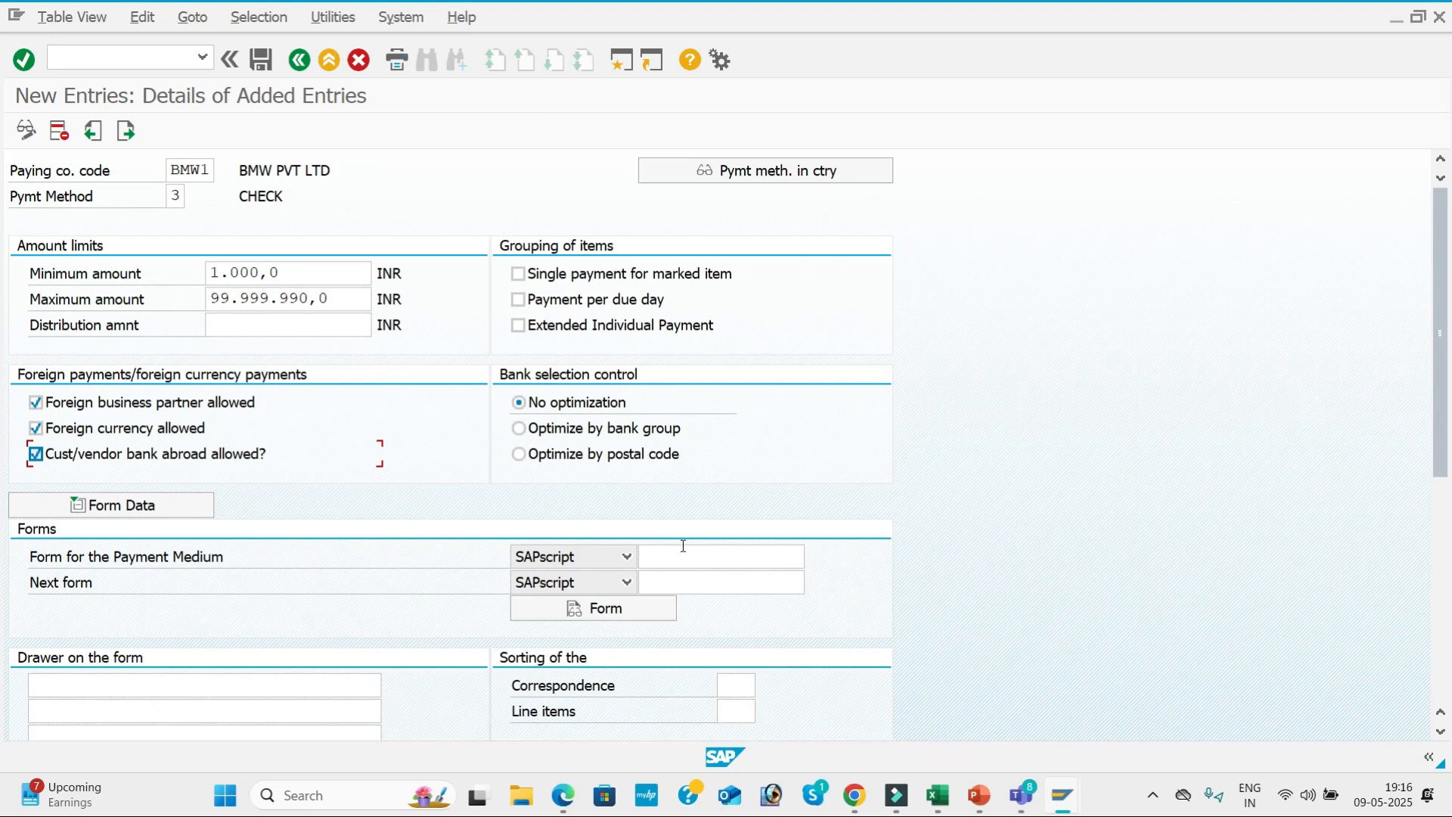
{"action": "key", "text": "alt+Tab"}
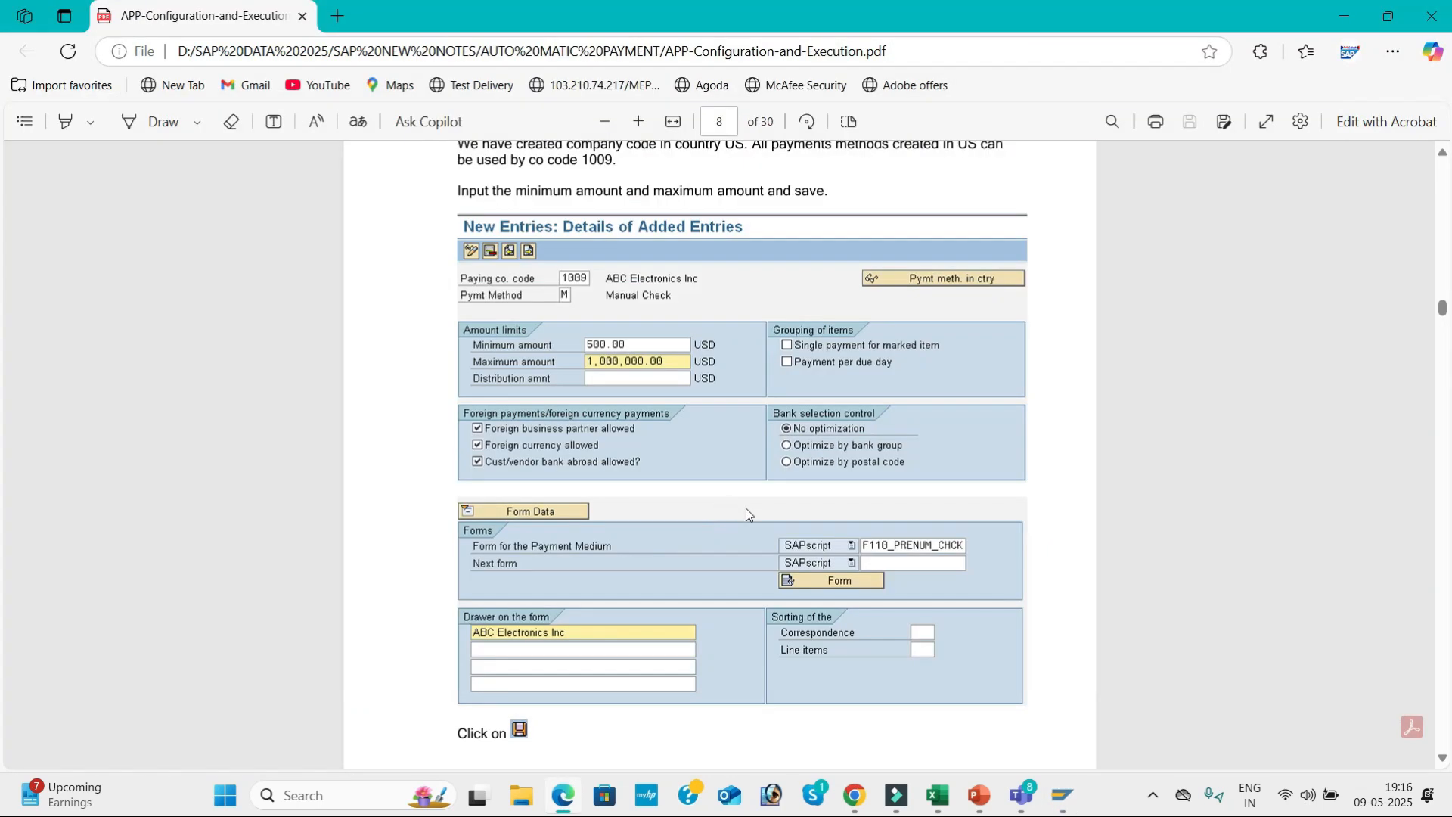
{"action": "scroll", "coordinate": [860, 460], "scroll_direction": "down", "scroll_amount": 3}
{"action": "key", "text": "alt+Tab"}
{"action": "left_click", "coordinate": [678, 562]}
{"action": "left_click", "coordinate": [687, 579]}
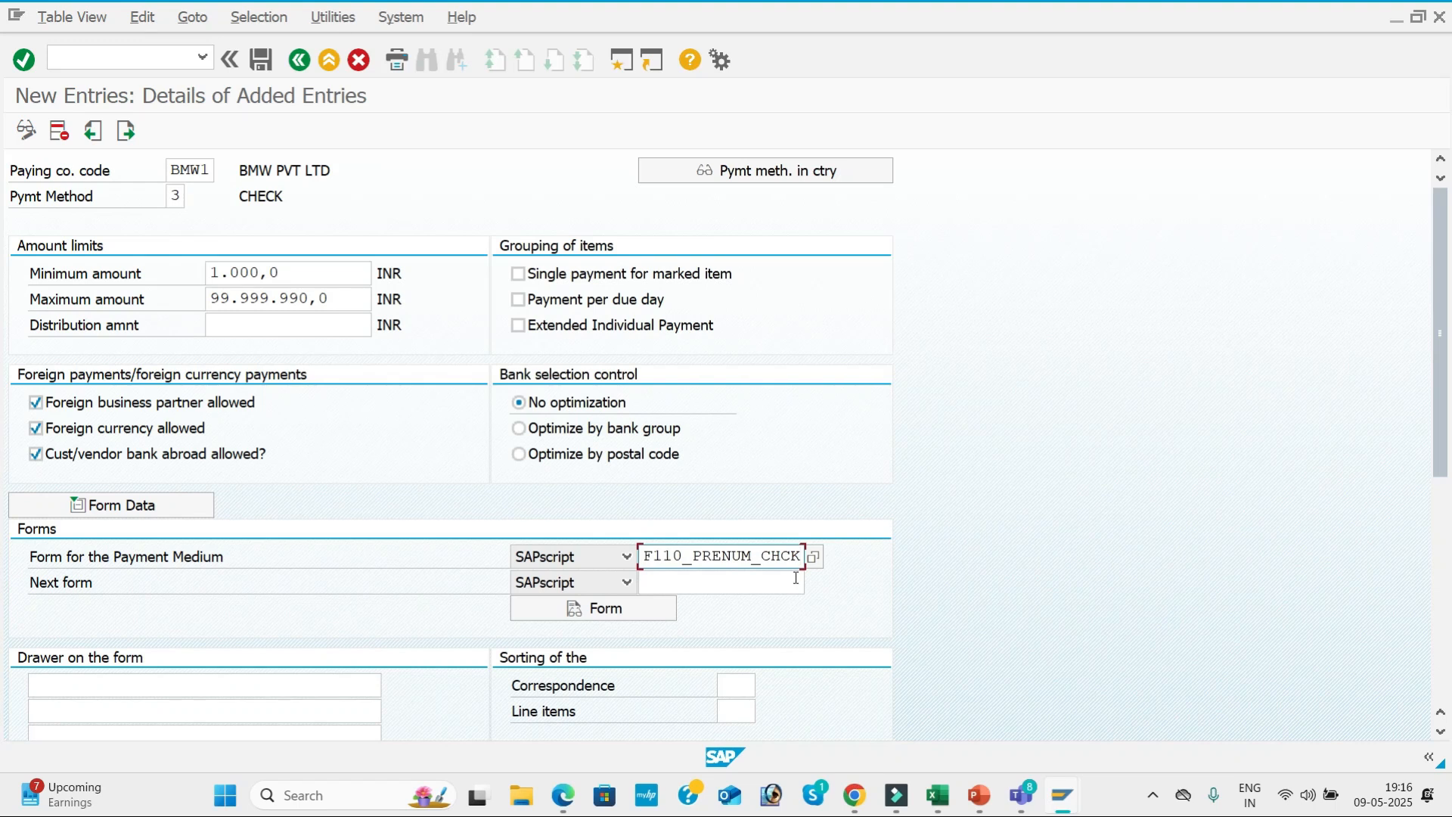
Check the remaining form settings against the configuration PDF, save BMW1's payment method 3 entry, and return to the payment program overview.
{"action": "scroll", "coordinate": [737, 530], "scroll_direction": "down", "scroll_amount": 5}
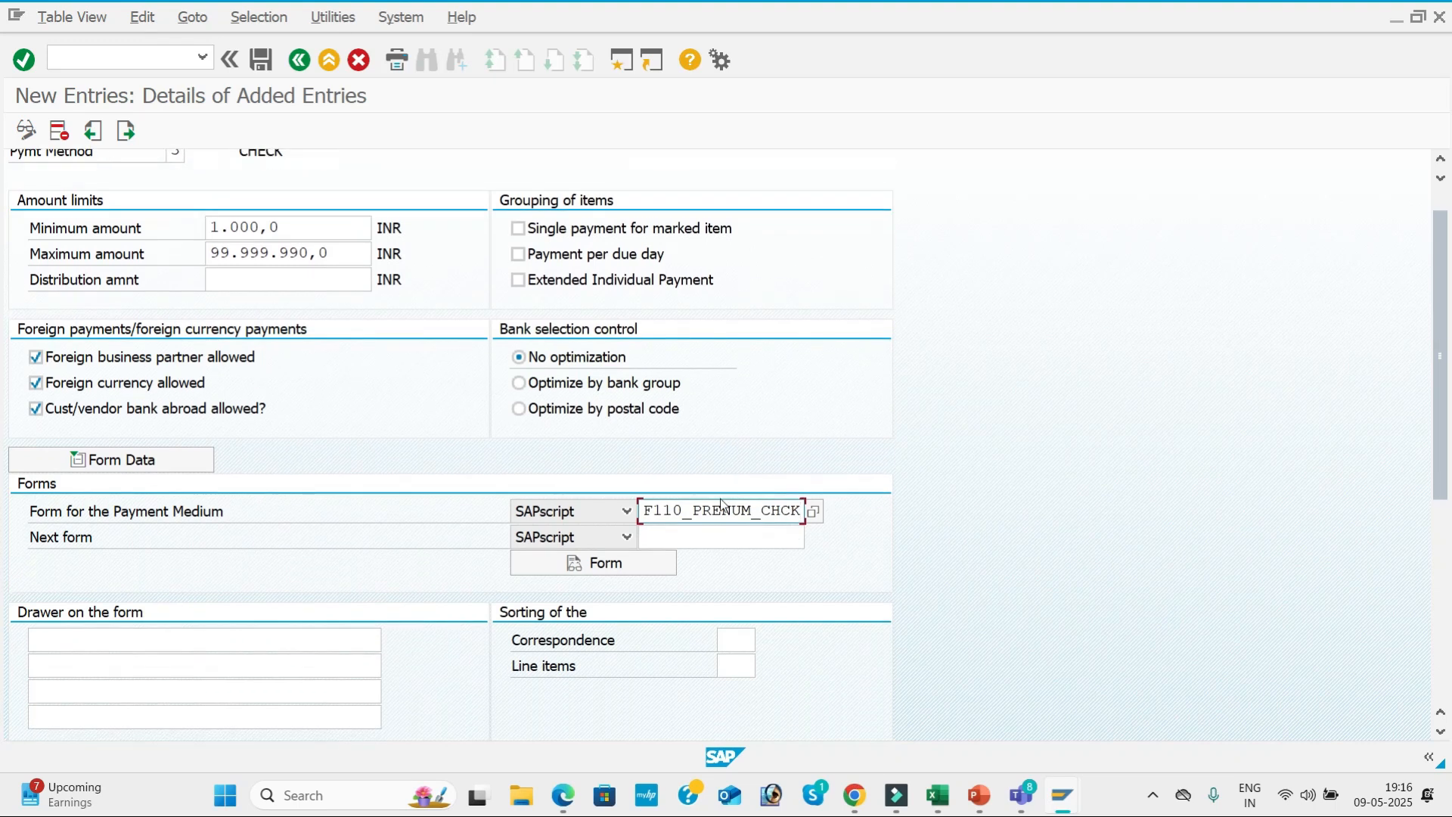
{"action": "scroll", "coordinate": [733, 593], "scroll_direction": "down", "scroll_amount": 8}
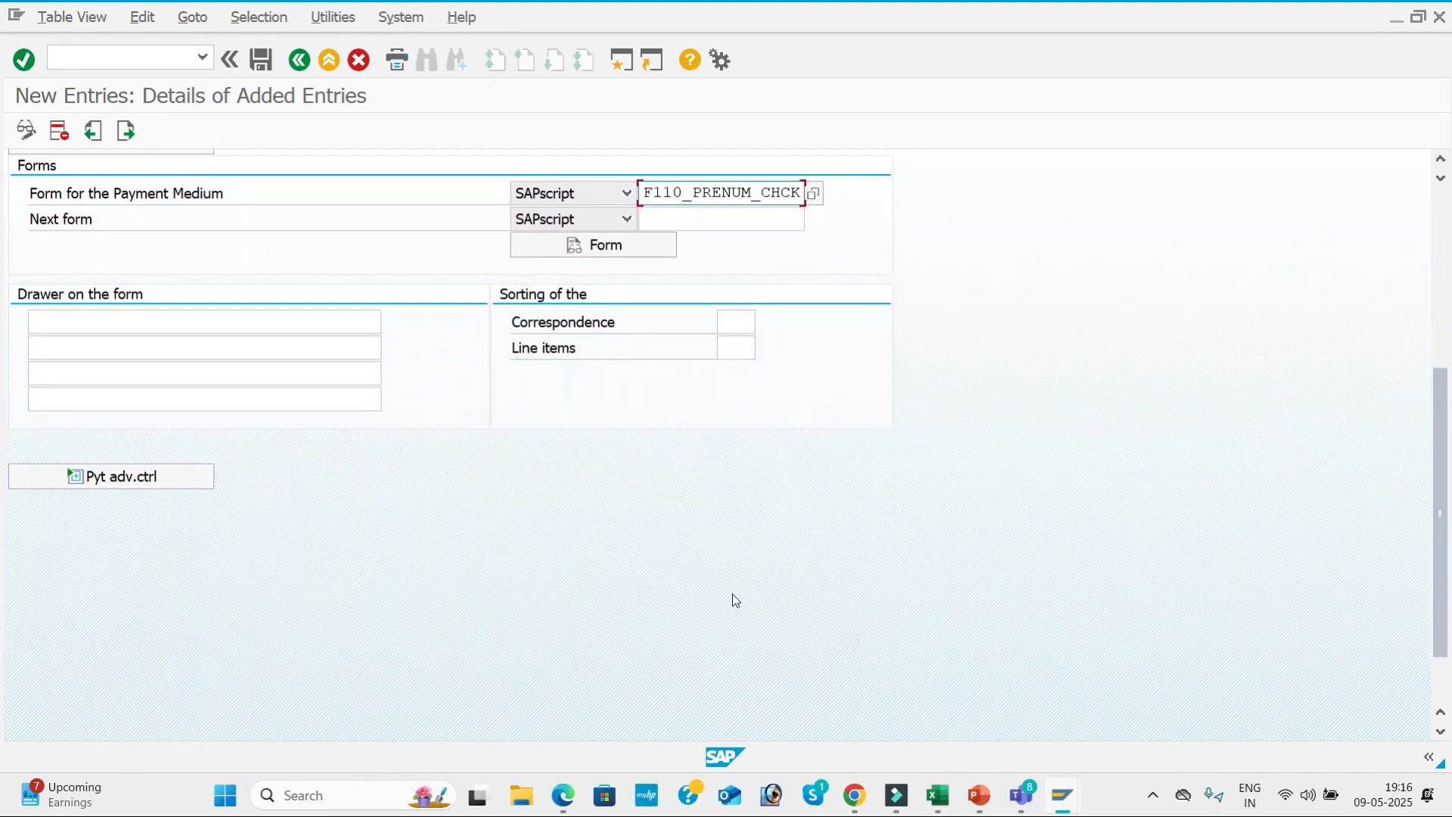
{"action": "scroll", "coordinate": [732, 593], "scroll_direction": "up", "scroll_amount": 5}
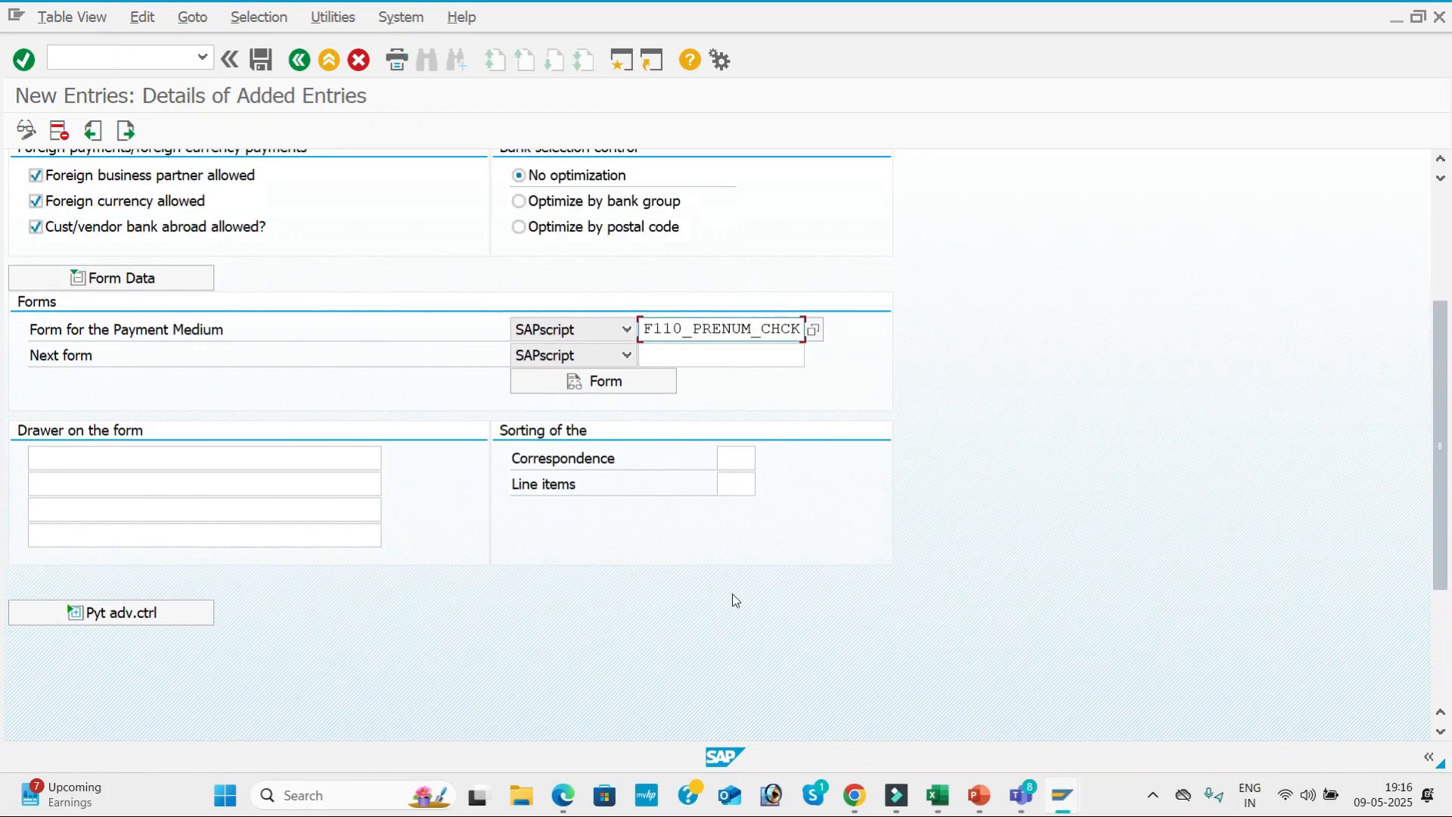
{"action": "key", "text": "alt+Tab"}
{"action": "key", "text": "alt+Tab"}
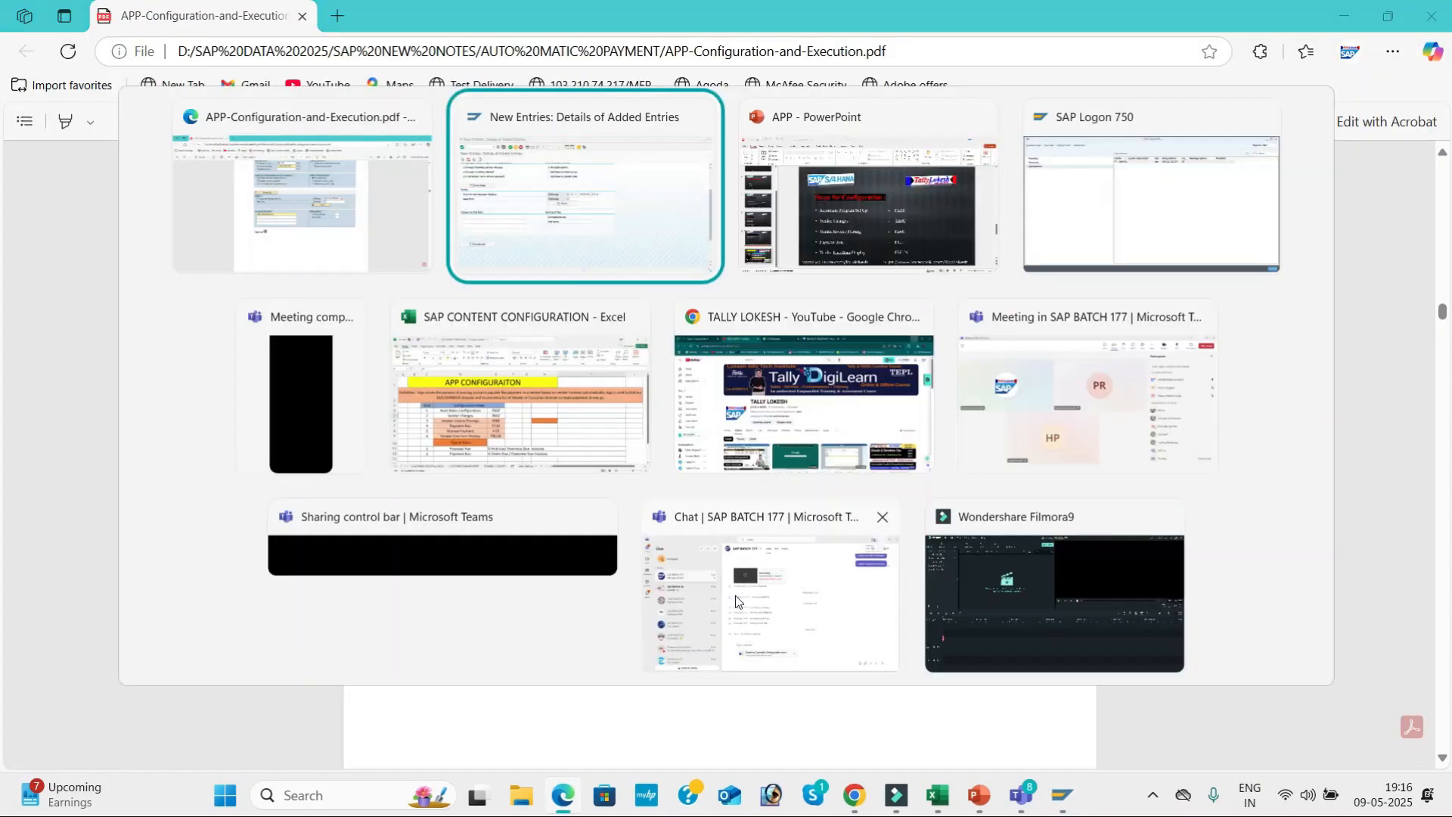
{"action": "scroll", "coordinate": [620, 629], "scroll_direction": "up", "scroll_amount": 3}
{"action": "scroll", "coordinate": [595, 593], "scroll_direction": "up", "scroll_amount": 3}
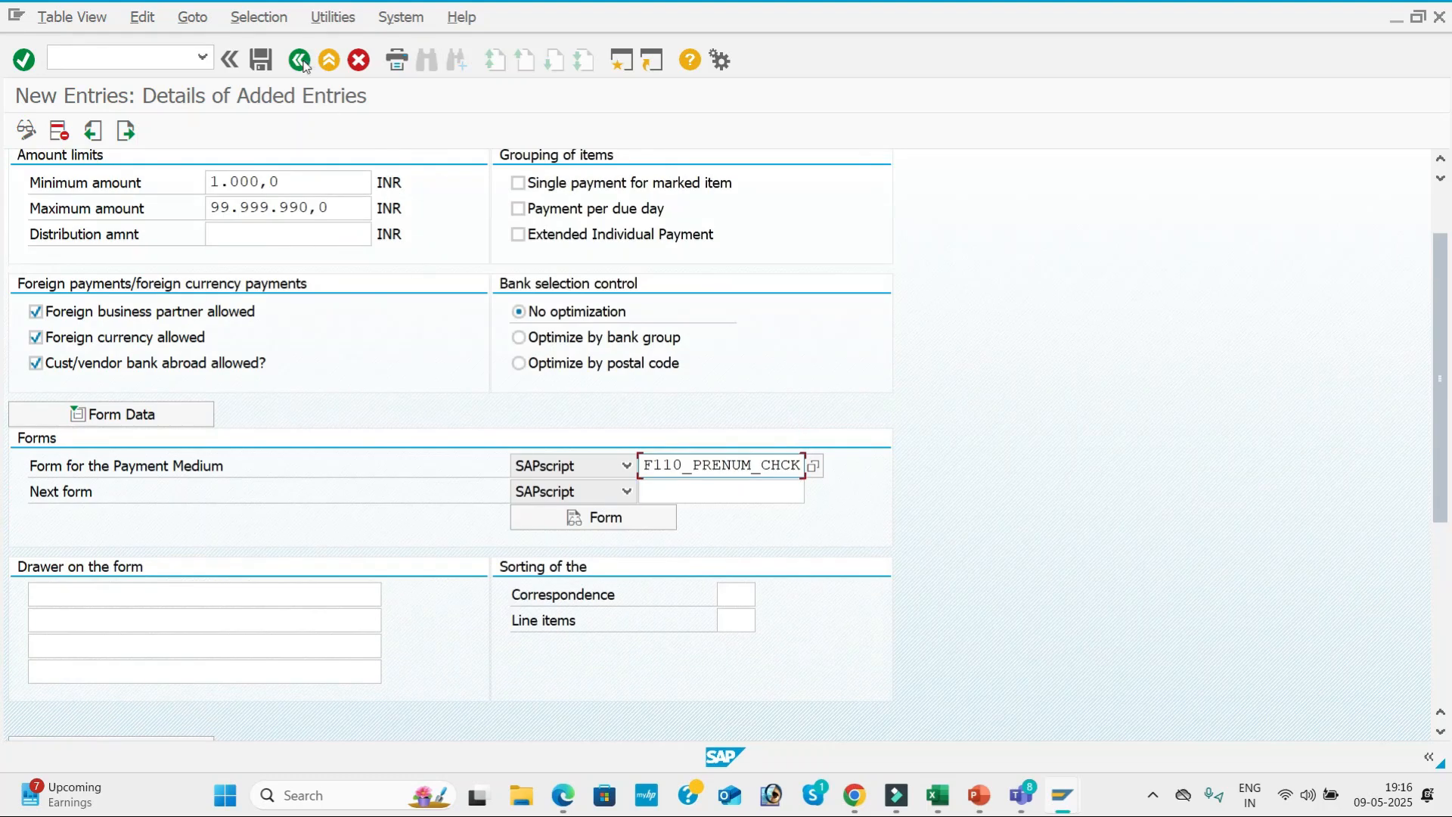
{"action": "left_click", "coordinate": [259, 65]}
{"action": "left_click", "coordinate": [414, 383]}
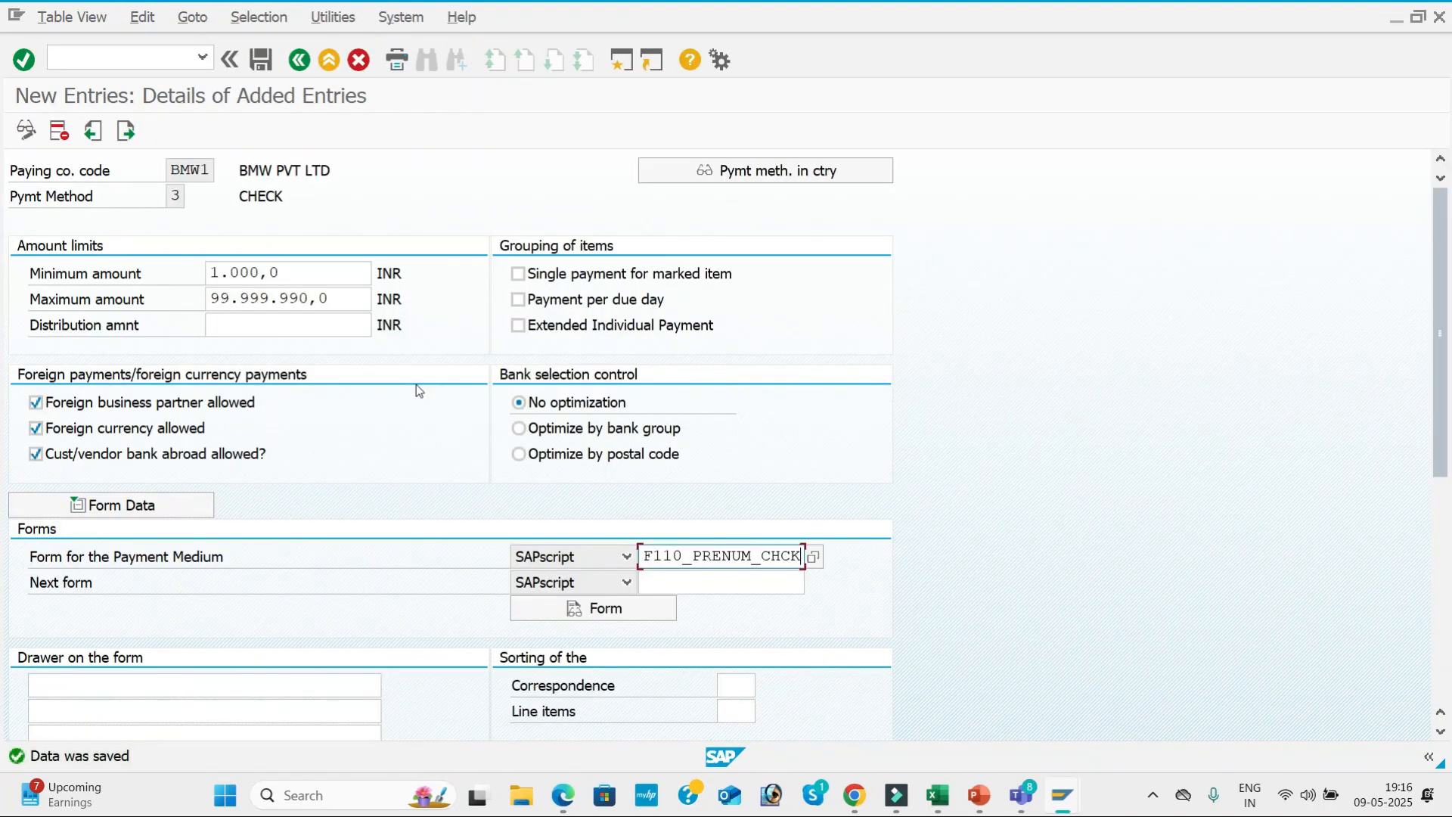
{"action": "left_click", "coordinate": [300, 60]}
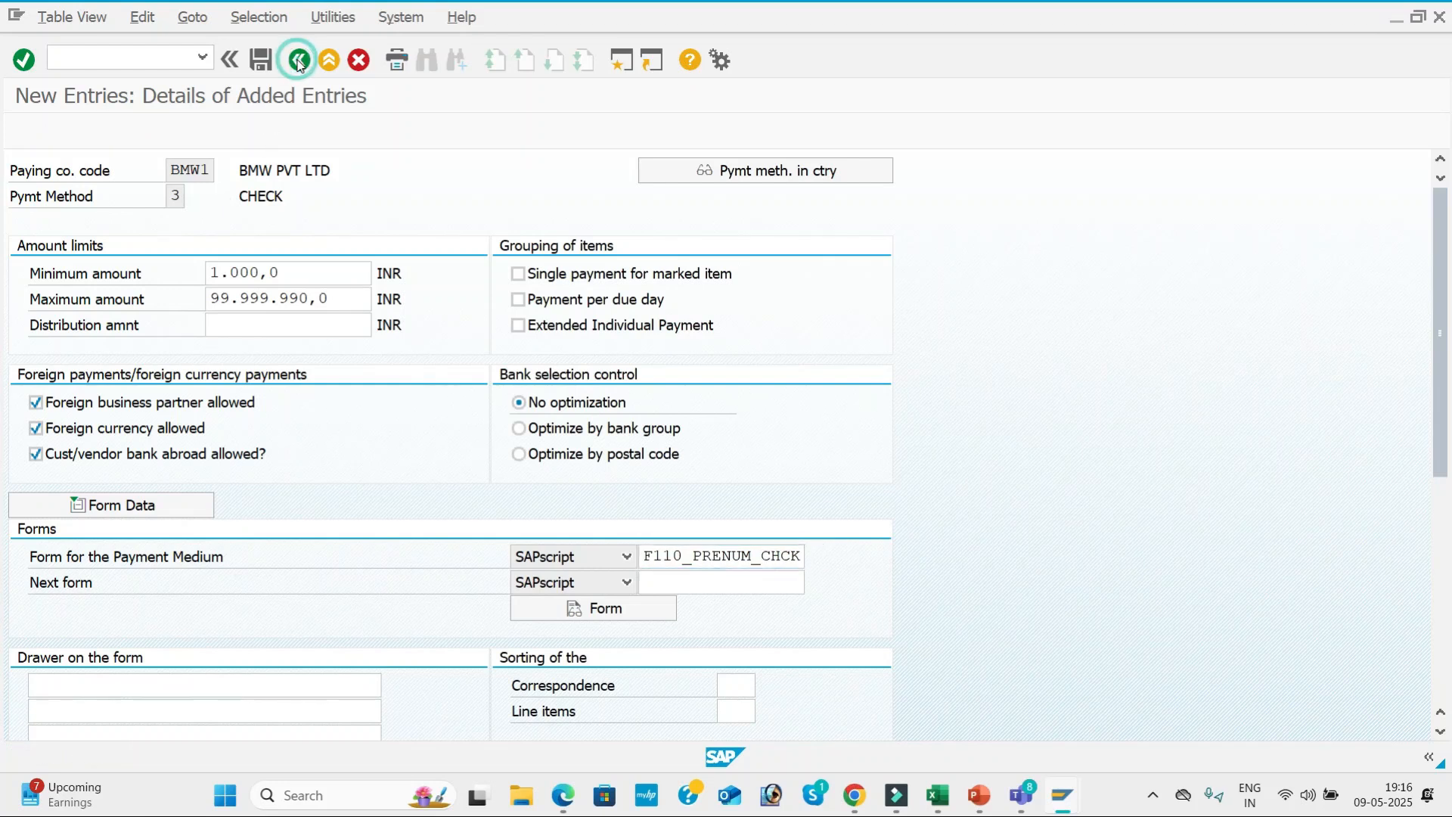
{"action": "left_click", "coordinate": [300, 60]}
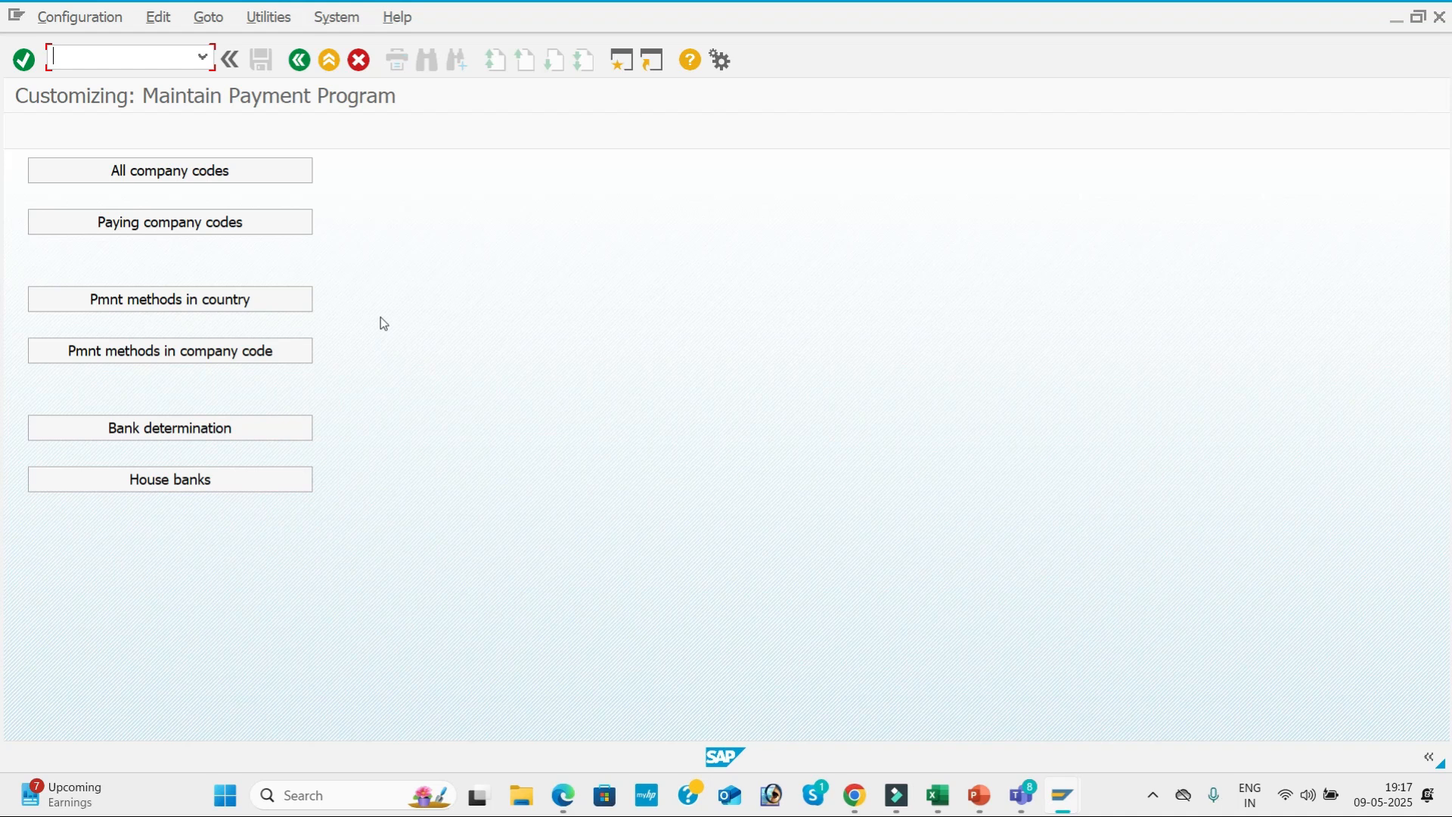
Open the house banks overview for company code BMW1.
{"action": "left_click", "coordinate": [205, 484]}
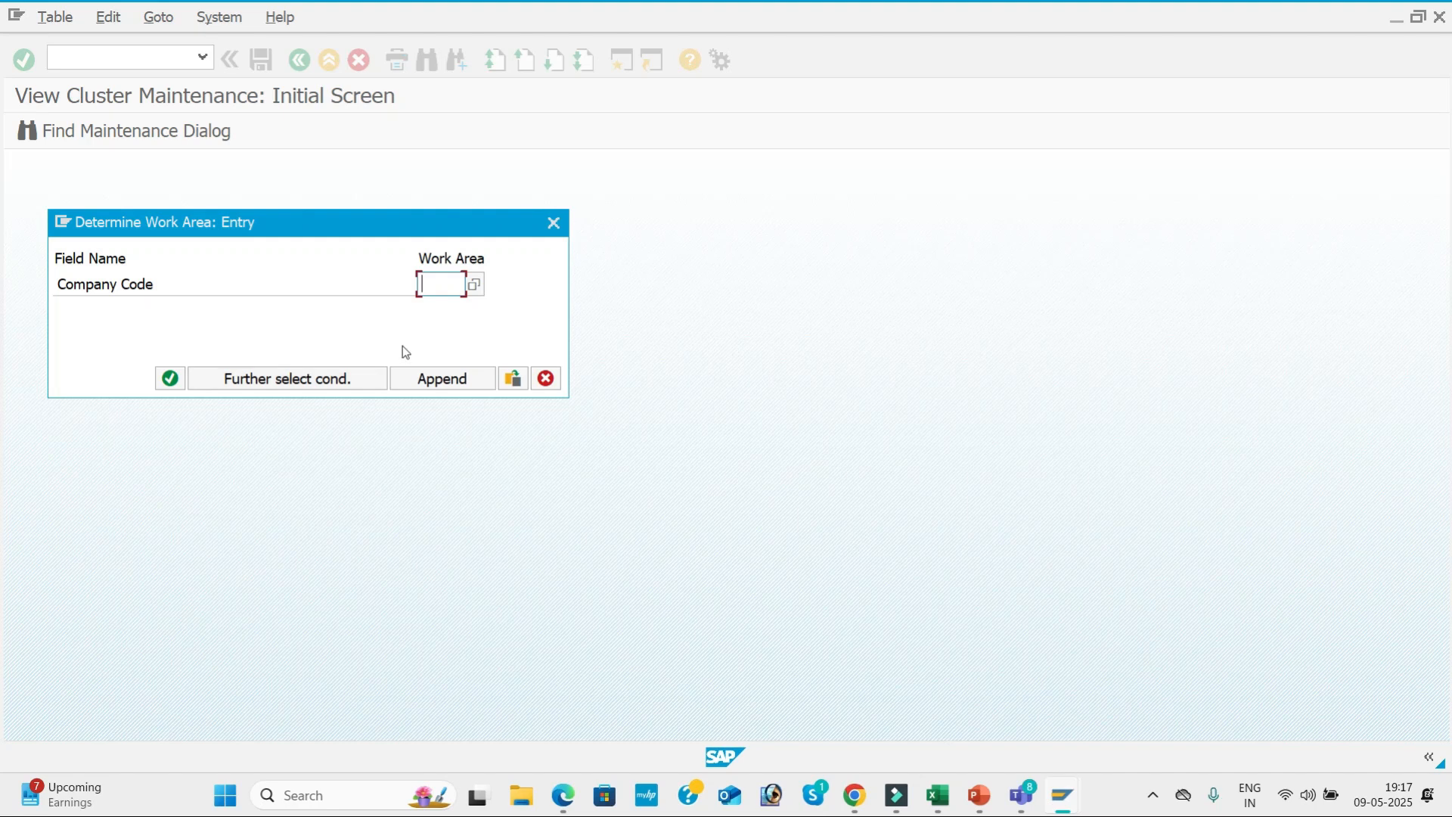
{"action": "type", "text": "BMW1"}
{"action": "key", "text": "Return"}
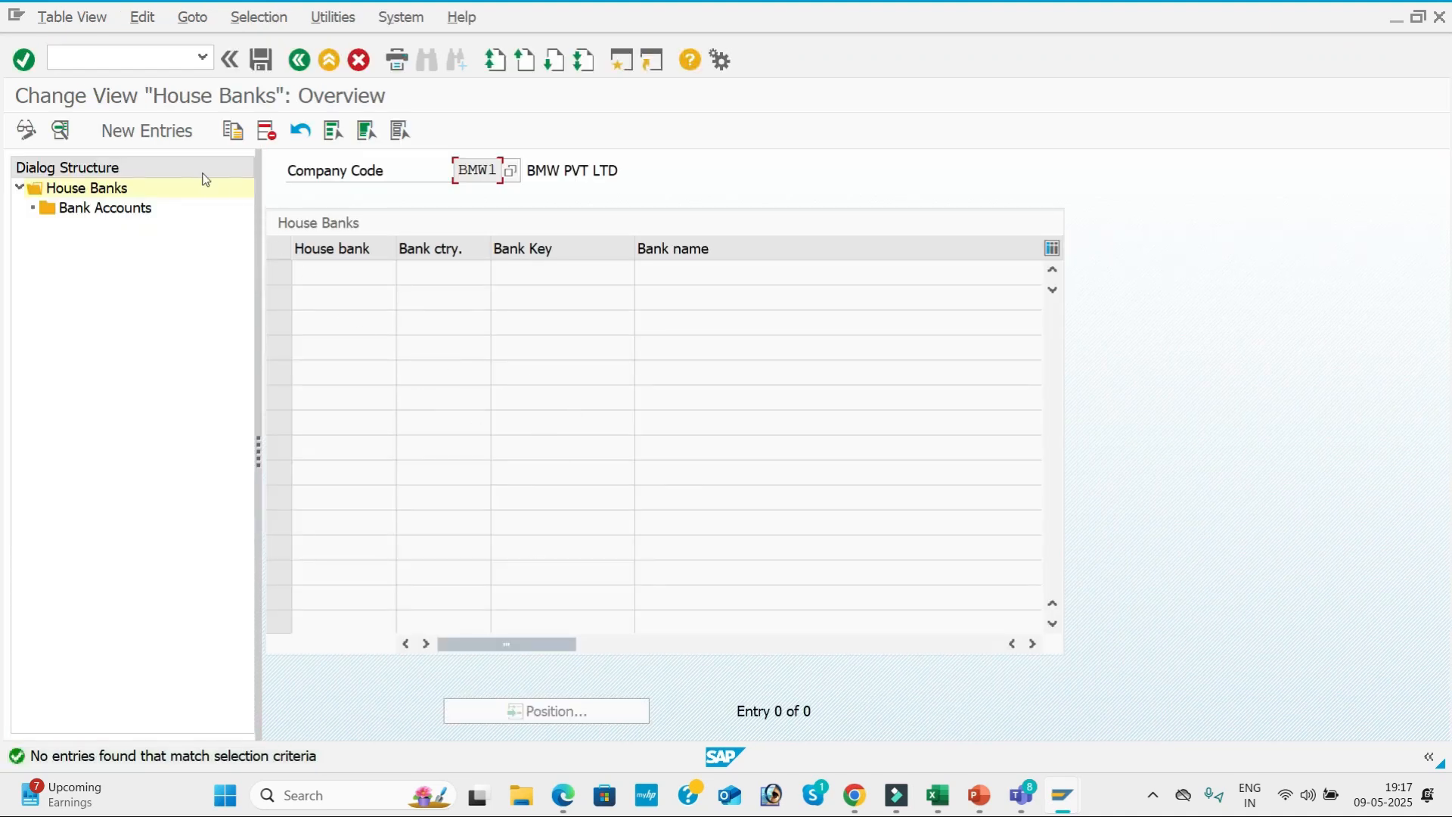
Create a house bank entry named SBI for BMW1 with bank country IN and the first previously used bank key.
{"action": "left_click", "coordinate": [164, 138]}
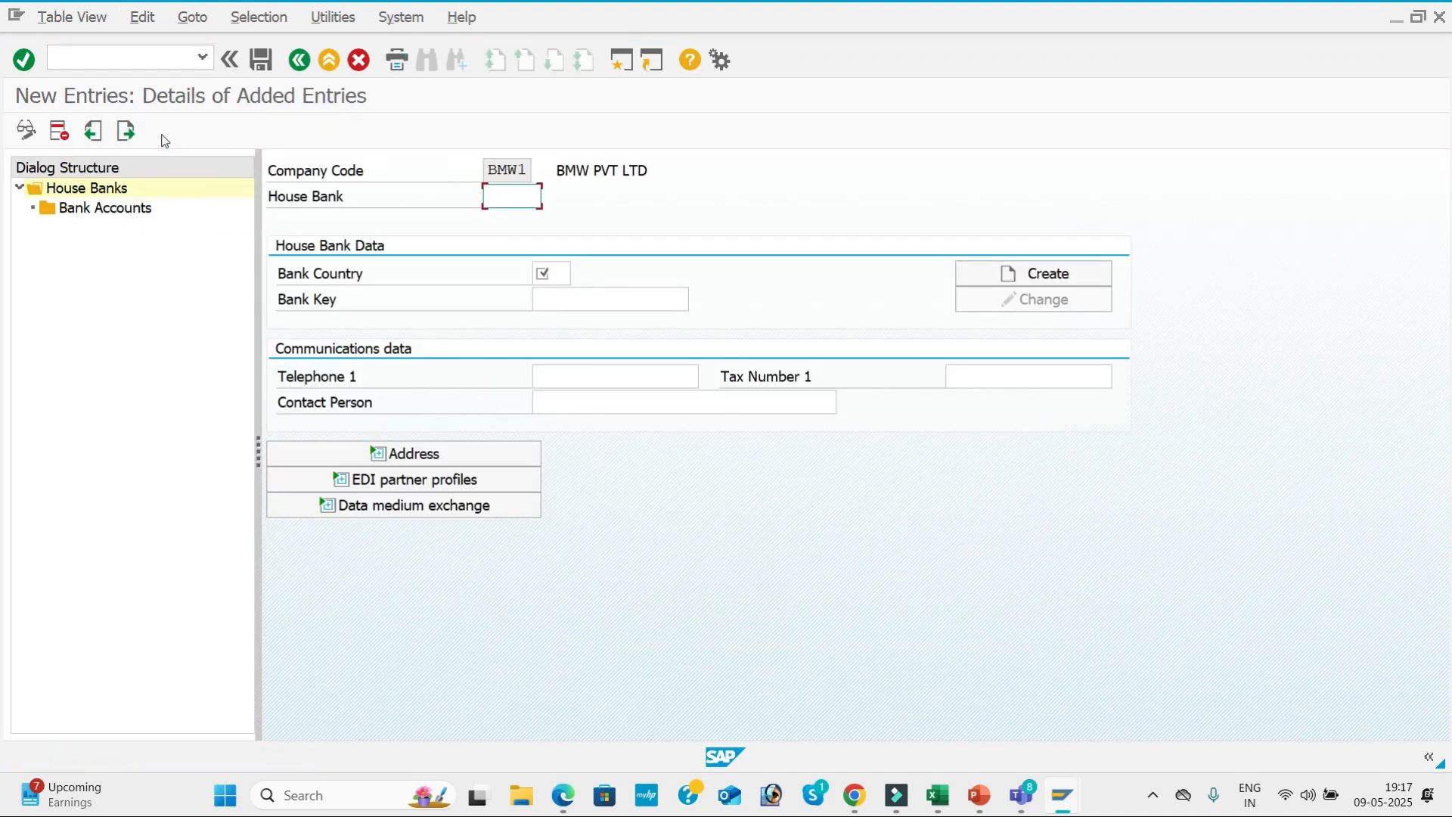
{"action": "left_click", "coordinate": [537, 198]}
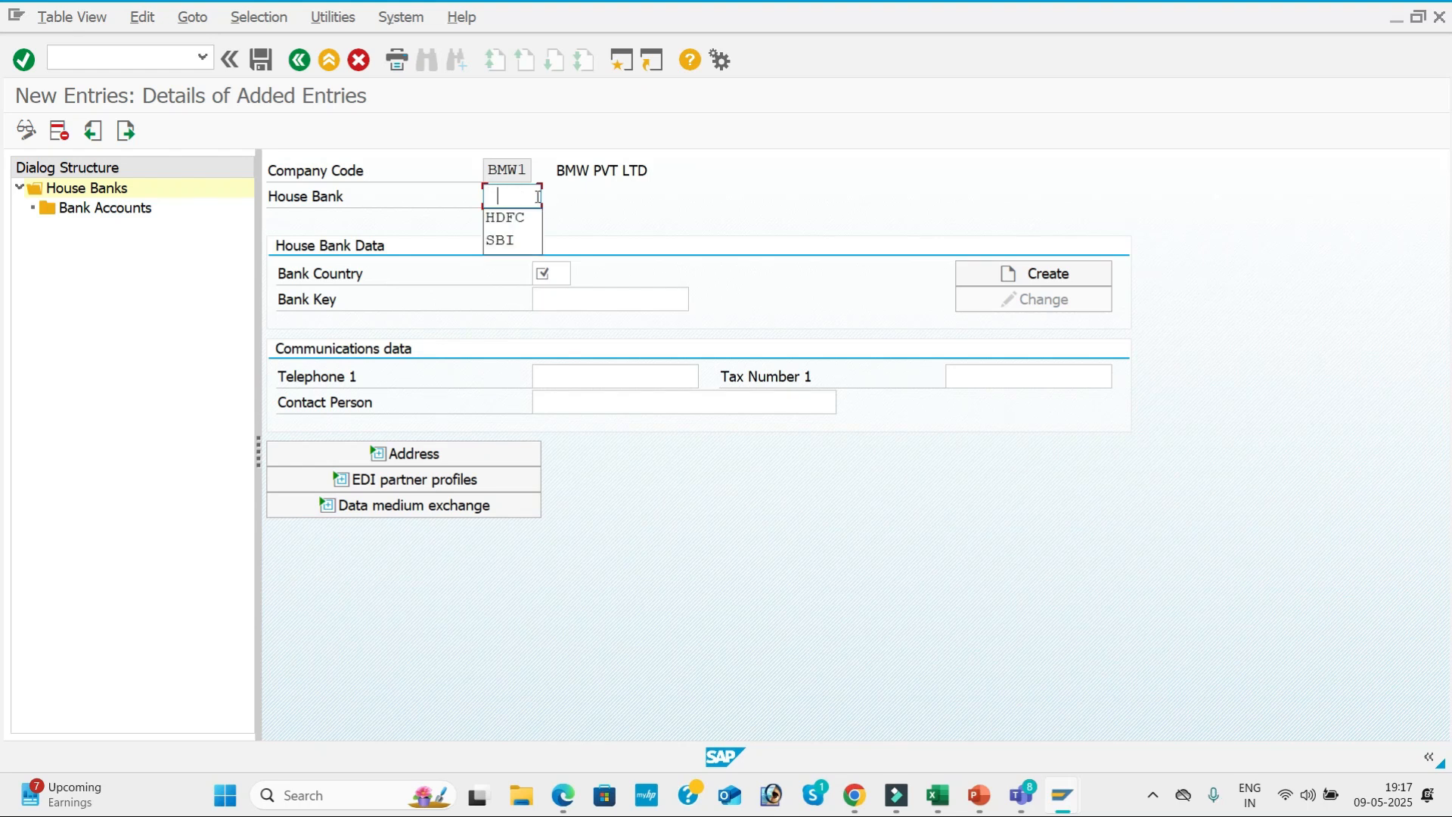
{"action": "left_click", "coordinate": [499, 240]}
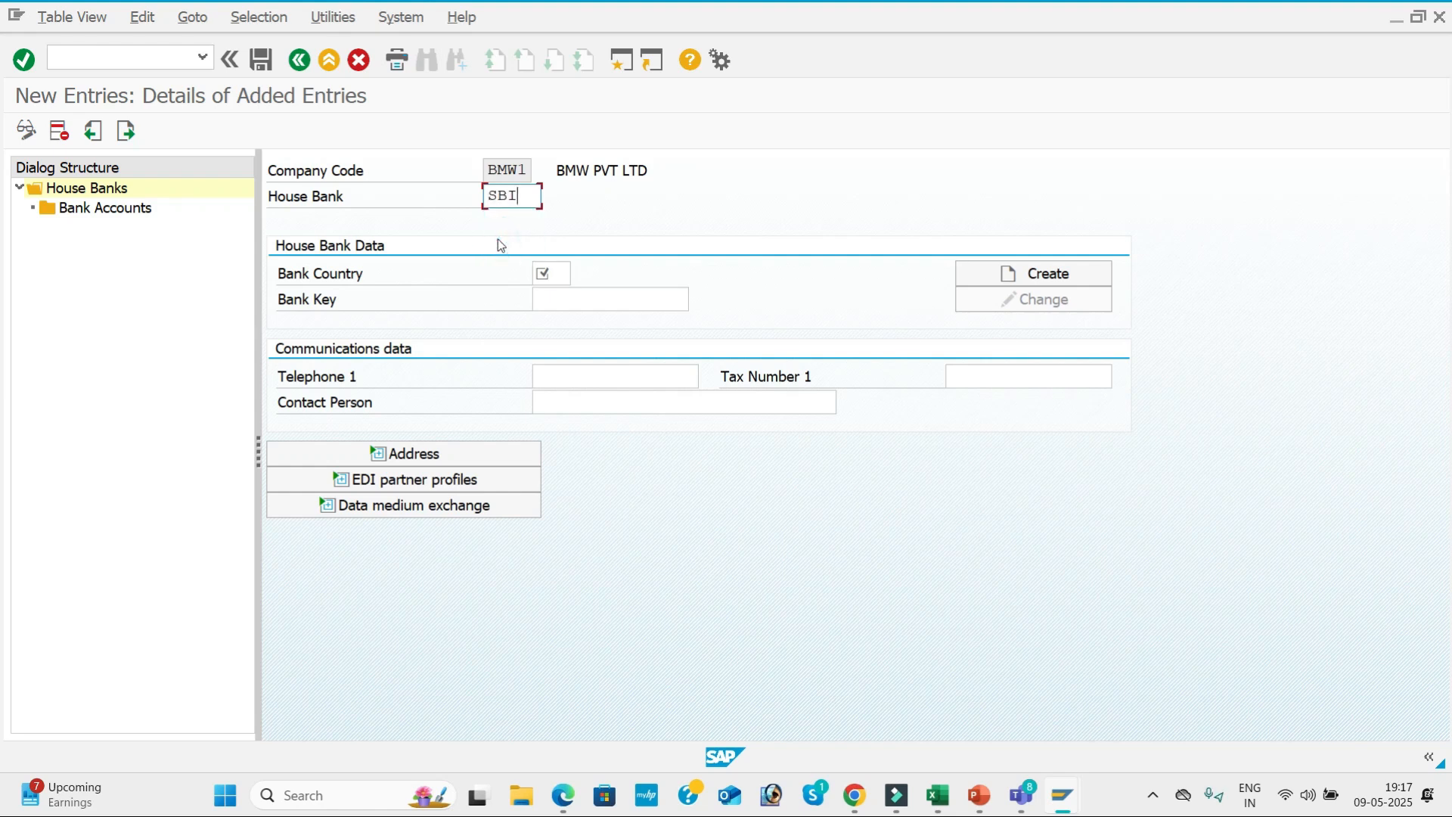
{"action": "left_click", "coordinate": [551, 272]}
{"action": "left_click", "coordinate": [571, 301]}
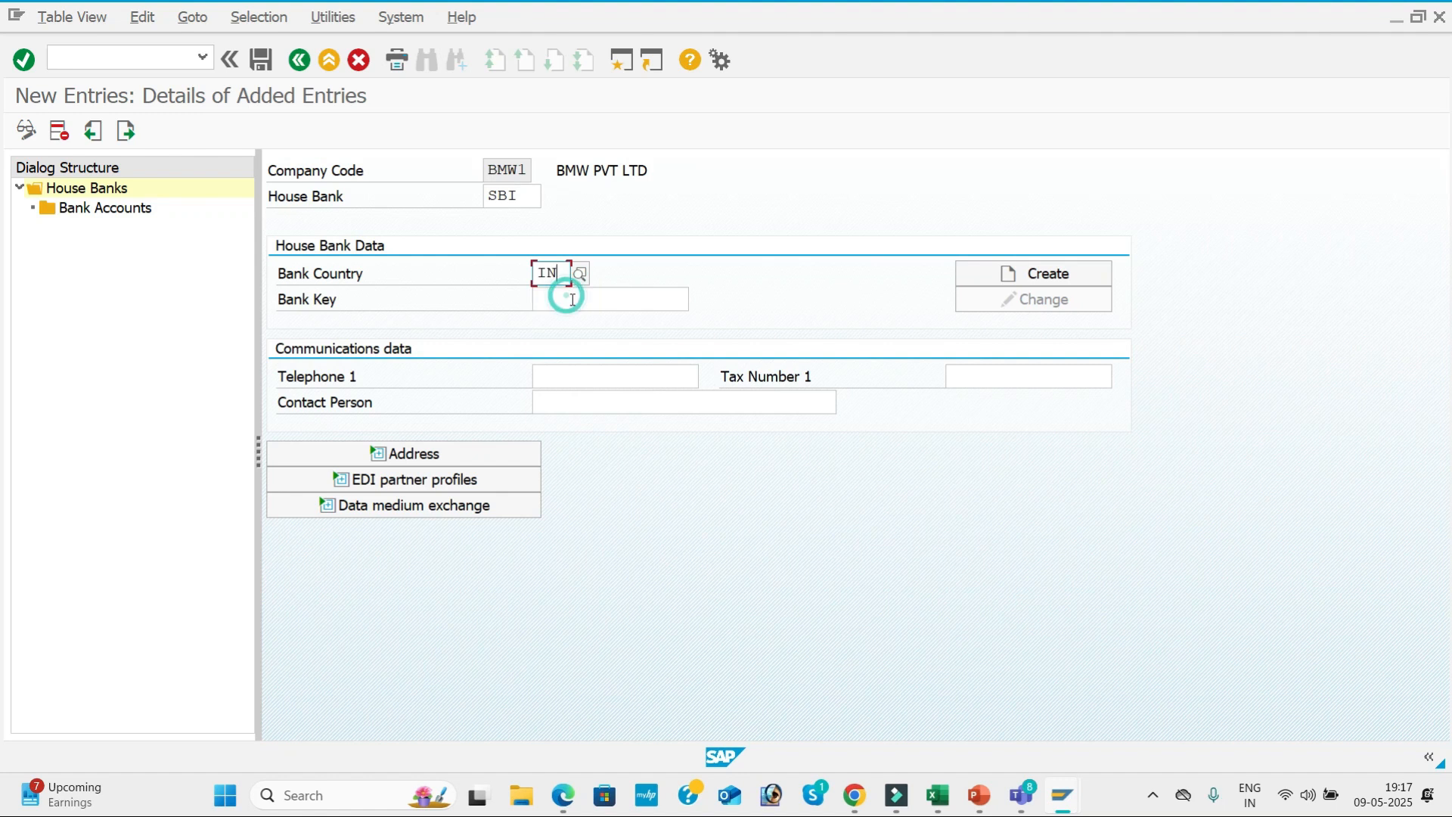
{"action": "left_click", "coordinate": [571, 300]}
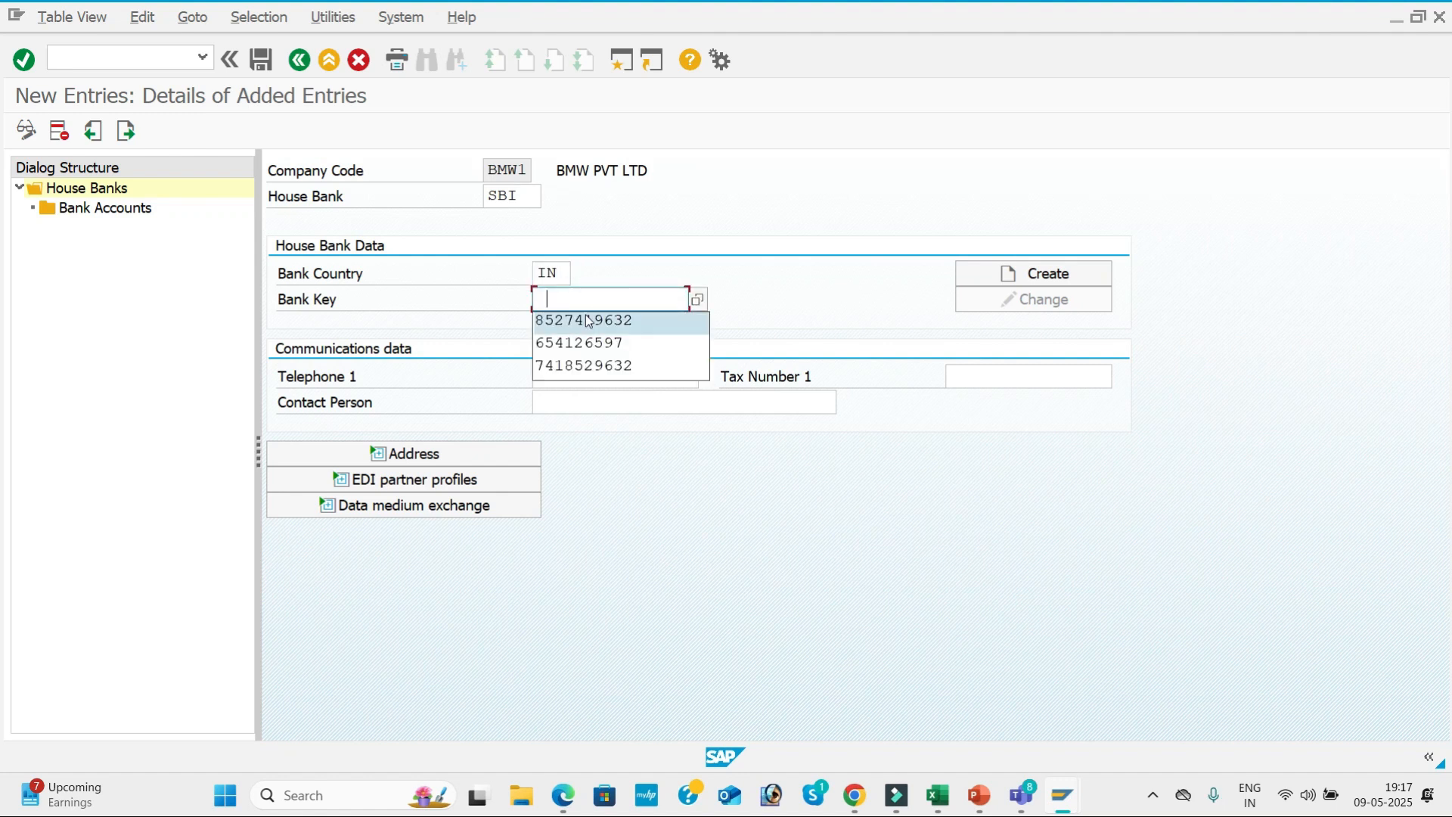
{"action": "left_click", "coordinate": [588, 321]}
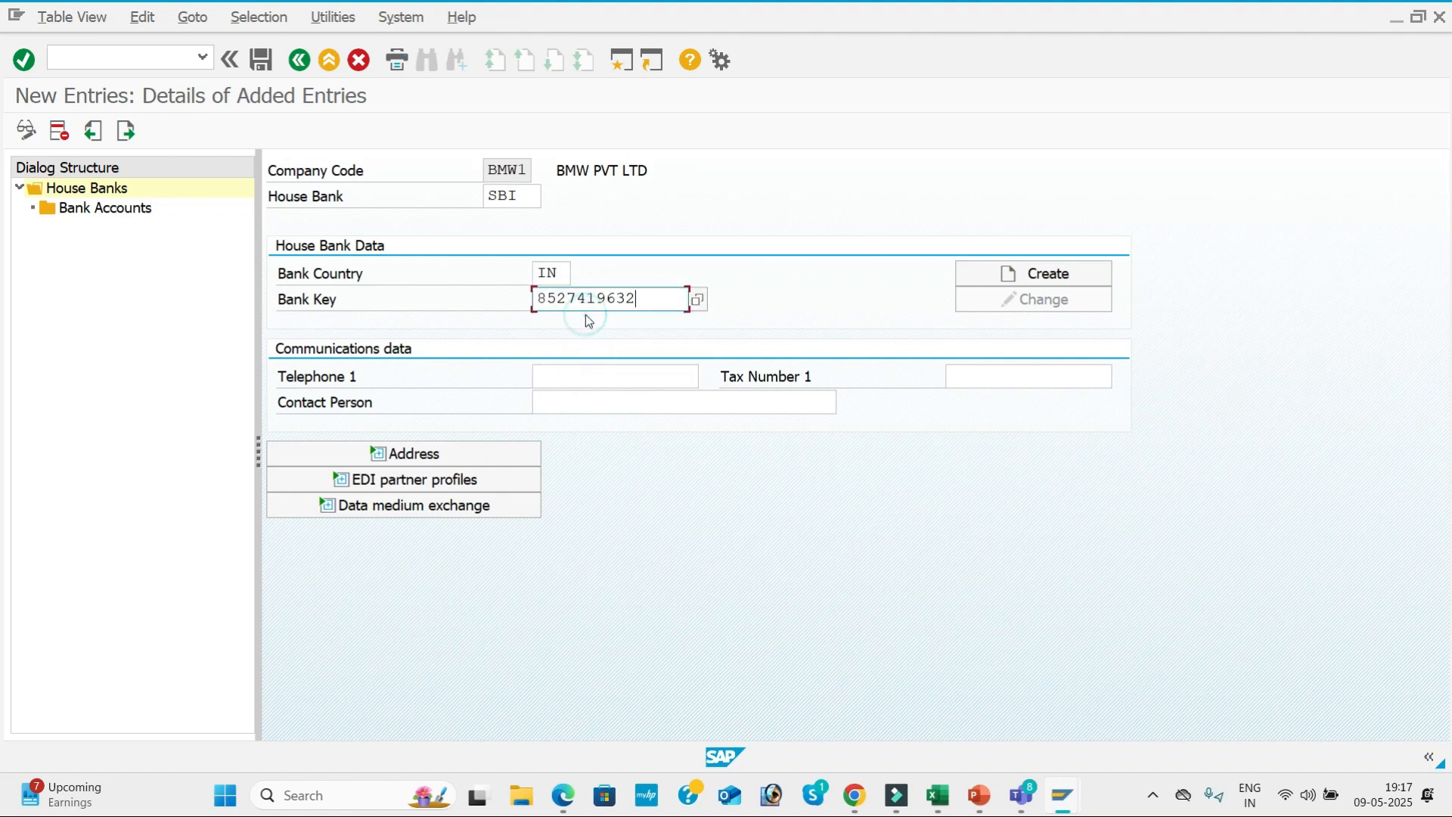
Change the bank data behind this bank key, setting the bank name to SBI BANK and the region to 01.
{"action": "left_click", "coordinate": [1071, 278]}
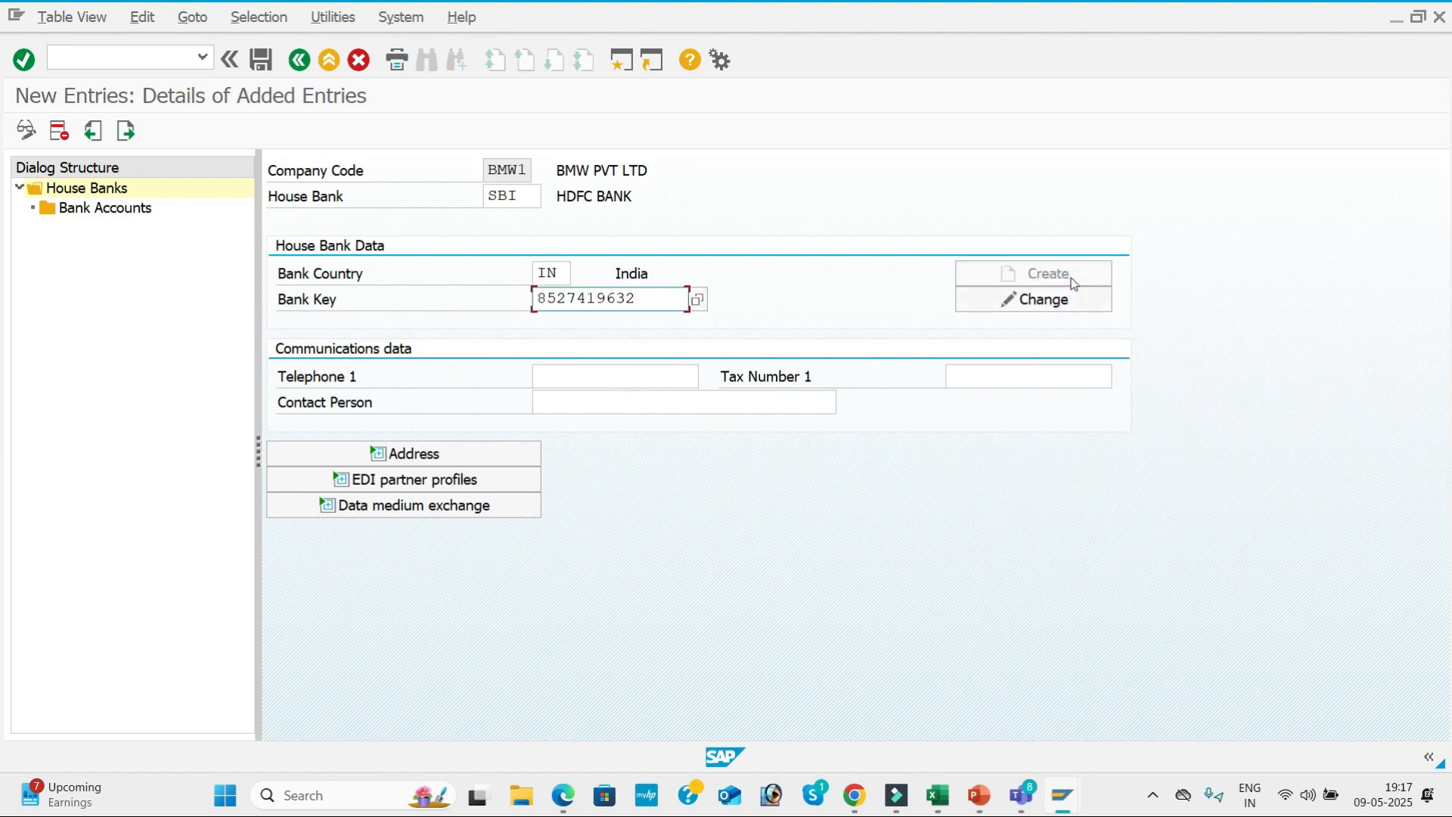
{"action": "left_click", "coordinate": [1062, 300]}
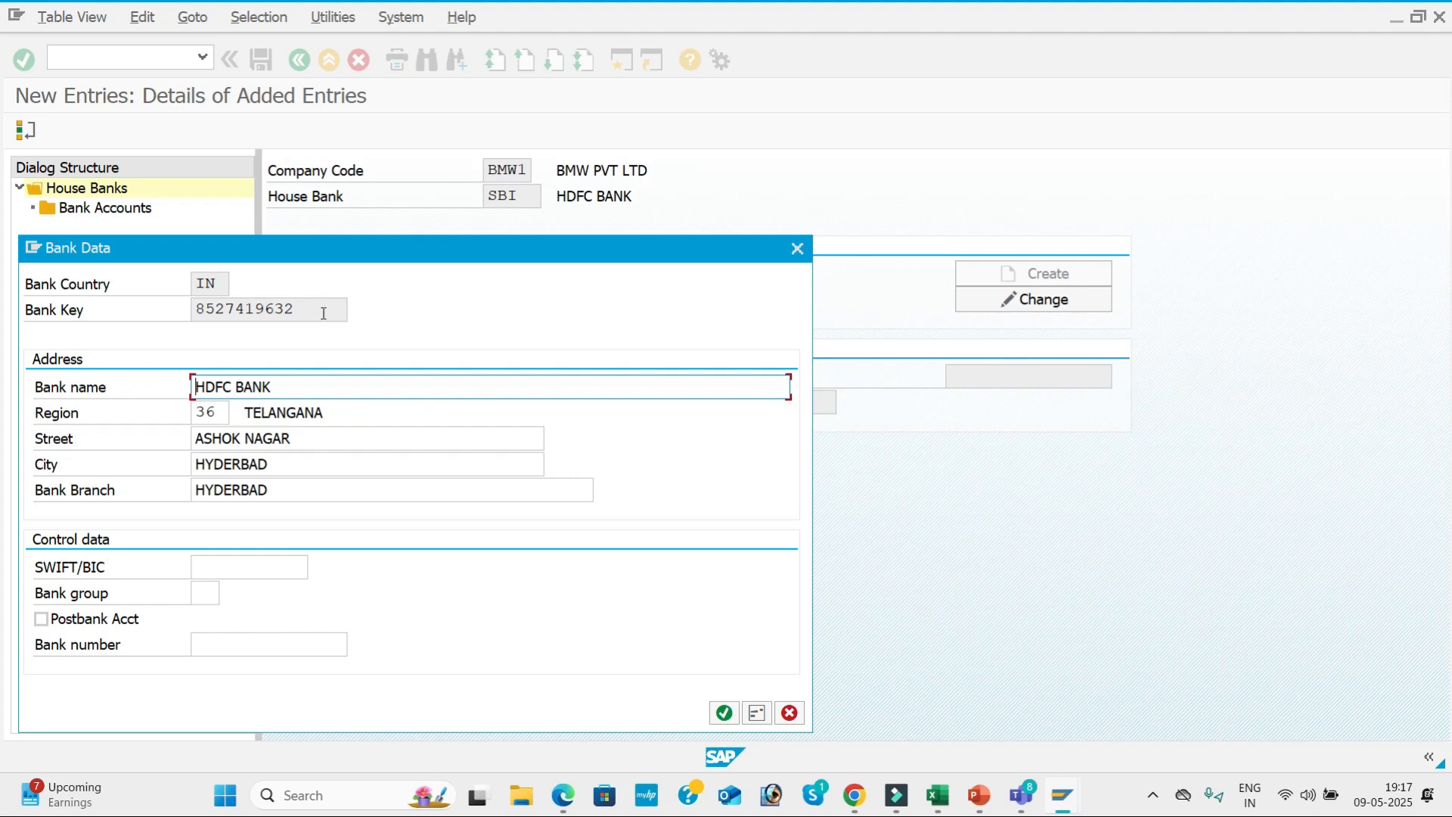
{"action": "left_click_drag", "start_coordinate": [355, 262], "coordinate": [602, 274]}
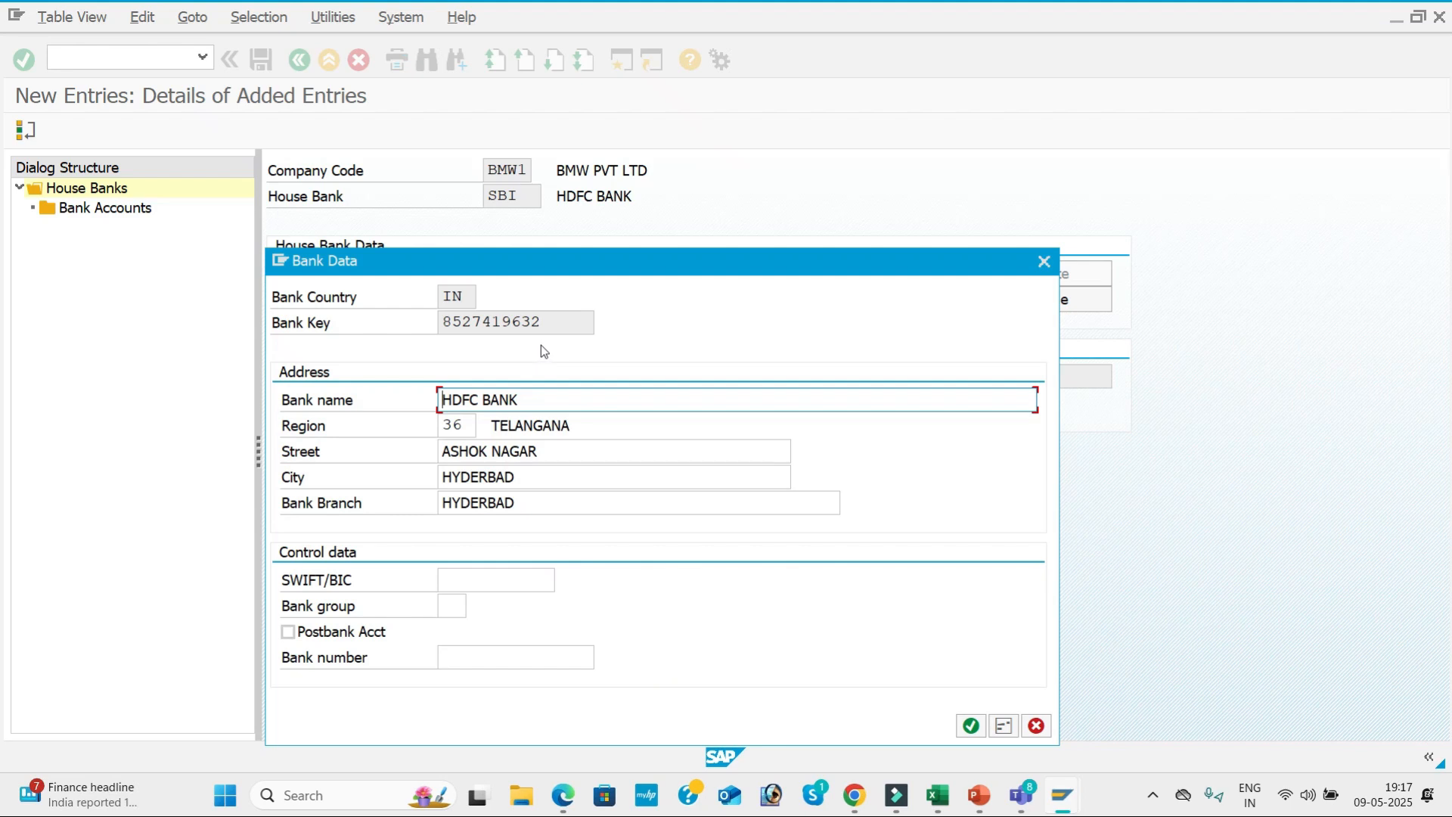
{"action": "left_click_drag", "start_coordinate": [544, 398], "coordinate": [419, 365]}
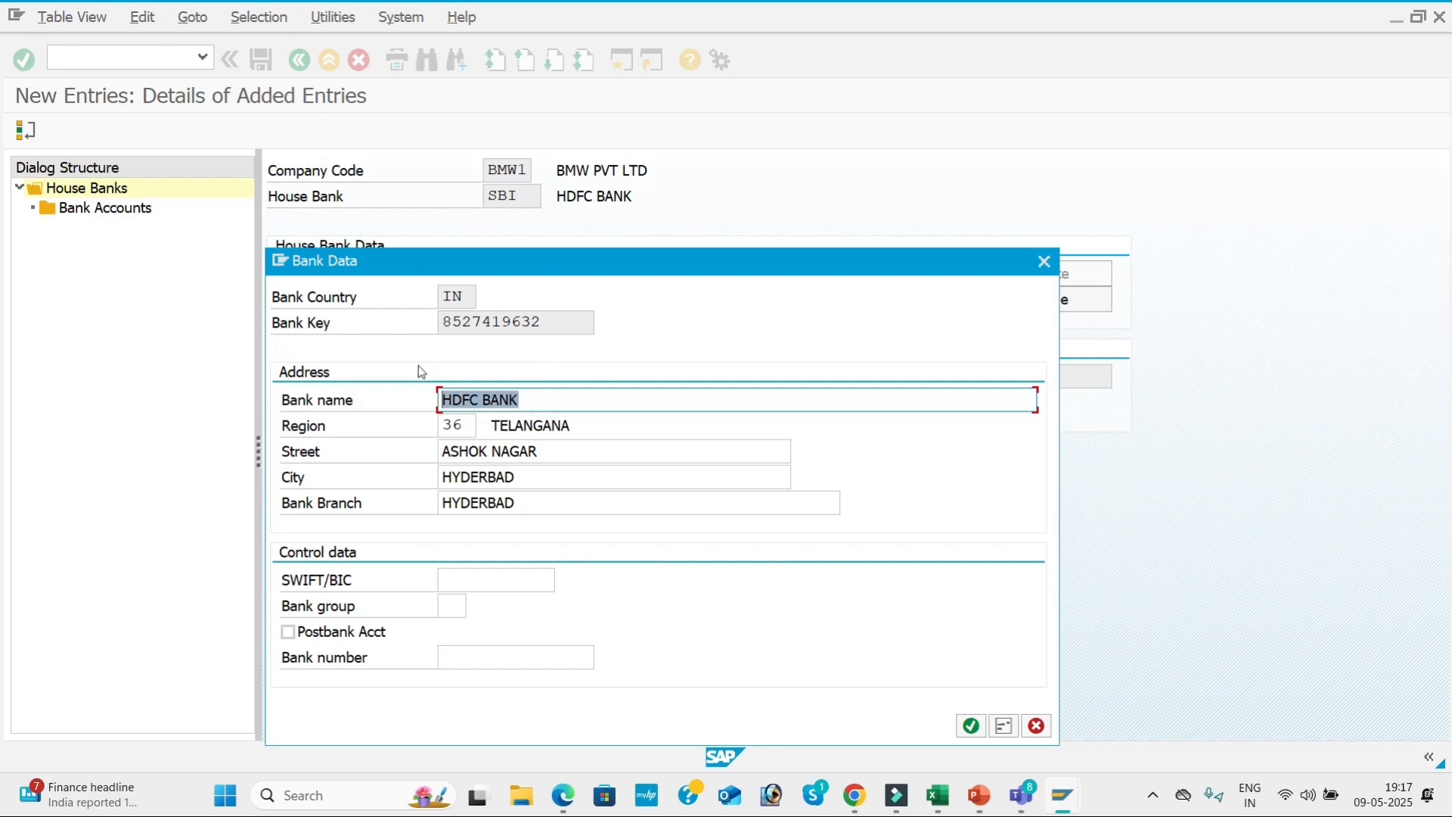
{"action": "type", "text": "SBI BANK"}
{"action": "left_click", "coordinate": [457, 424]}
{"action": "key", "text": "BackSpace"}
{"action": "key", "text": "BackSpace"}
{"action": "type", "text": "01"}
{"action": "key", "text": "Return"}
{"action": "left_click", "coordinate": [594, 417]}
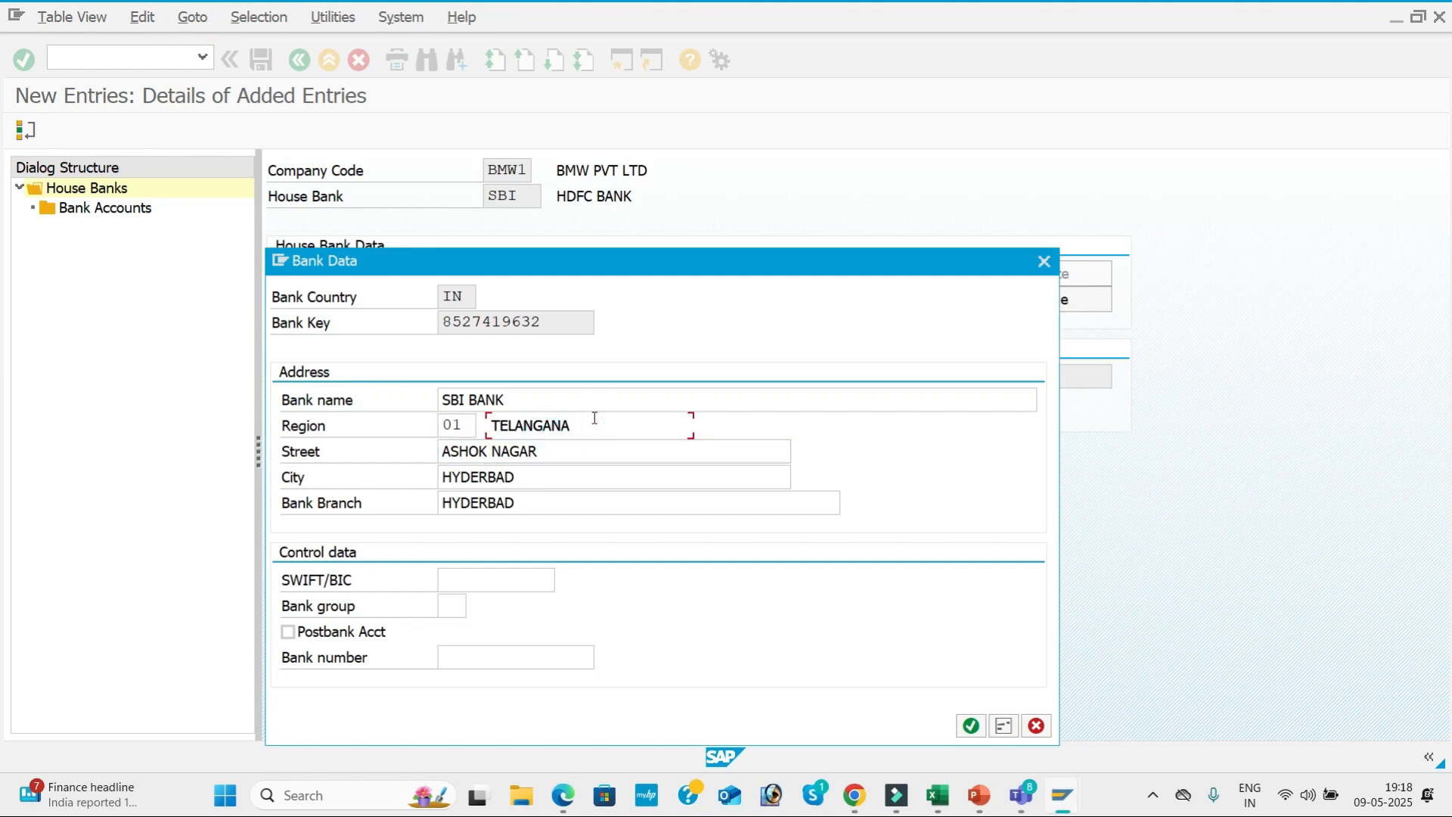
Replace the street in the bank's address with the SBI branch's street.
{"action": "left_click", "coordinate": [570, 448]}
{"action": "key", "text": "BackSpace"}
{"action": "key", "text": "BackSpace"}
{"action": "key", "text": "BackSpace"}
{"action": "key", "text": "BackSpace"}
{"action": "key", "text": "BackSpace"}
{"action": "key", "text": "BackSpace"}
{"action": "key", "text": "BackSpace"}
{"action": "key", "text": "BackSpace"}
{"action": "key", "text": "BackSpace"}
{"action": "key", "text": "BackSpace"}
{"action": "key", "text": "BackSpace"}
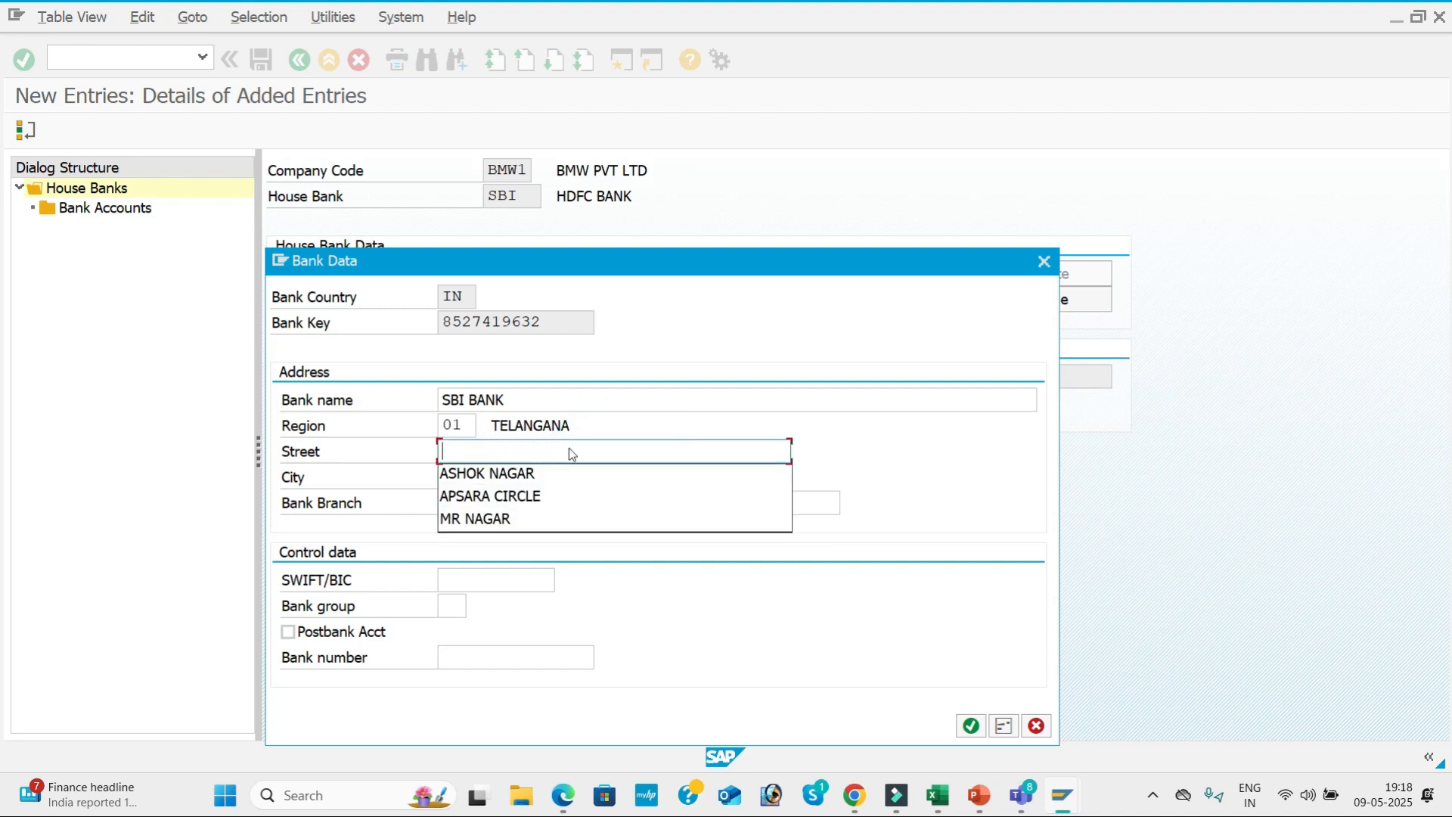
{"action": "type", "text": "RK NAGAR"}
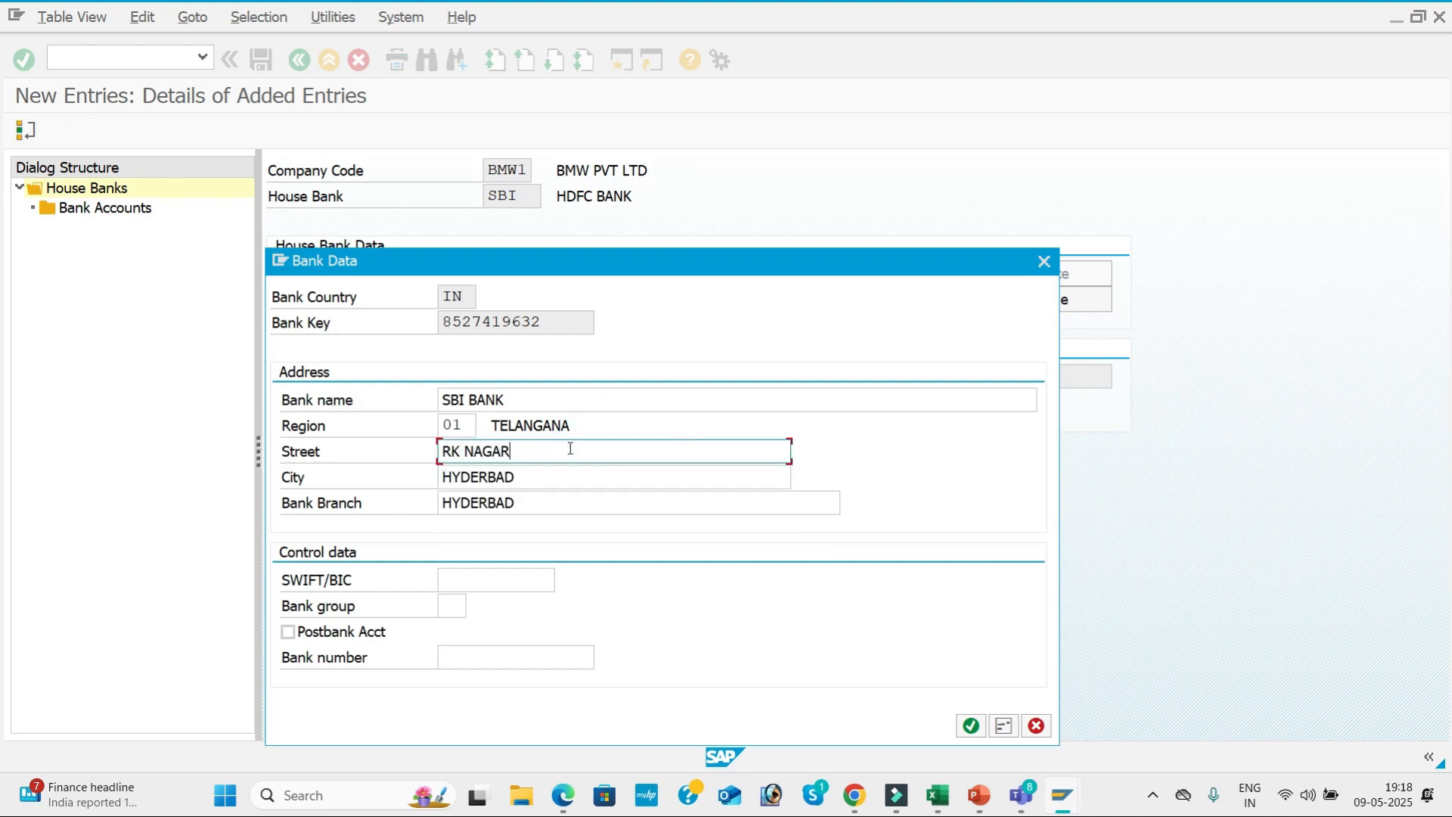
{"action": "left_click", "coordinate": [621, 425]}
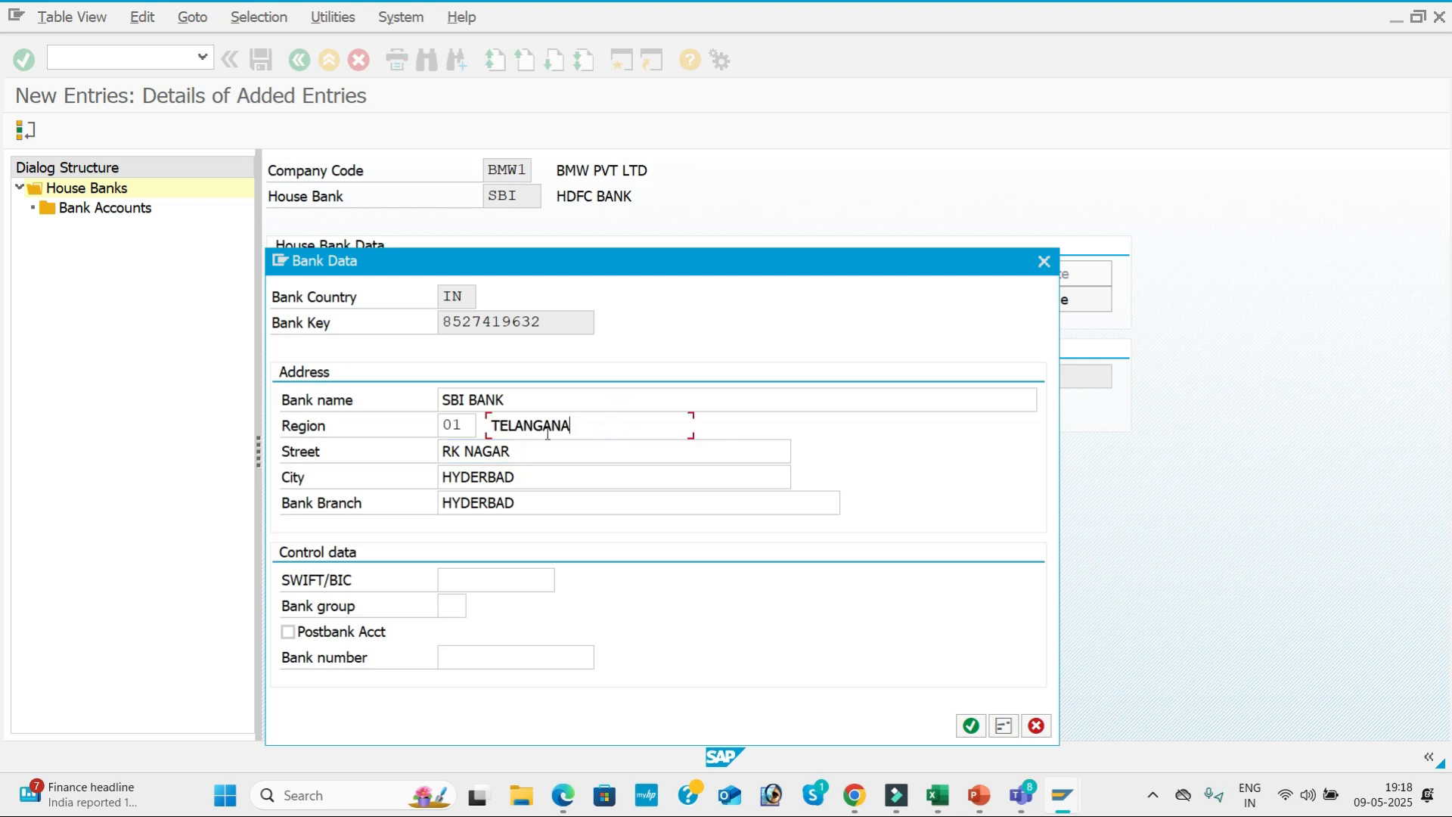
Set both the city and the bank branch to VIZAG and confirm the bank data.
{"action": "left_click_drag", "start_coordinate": [527, 485], "coordinate": [387, 477]}
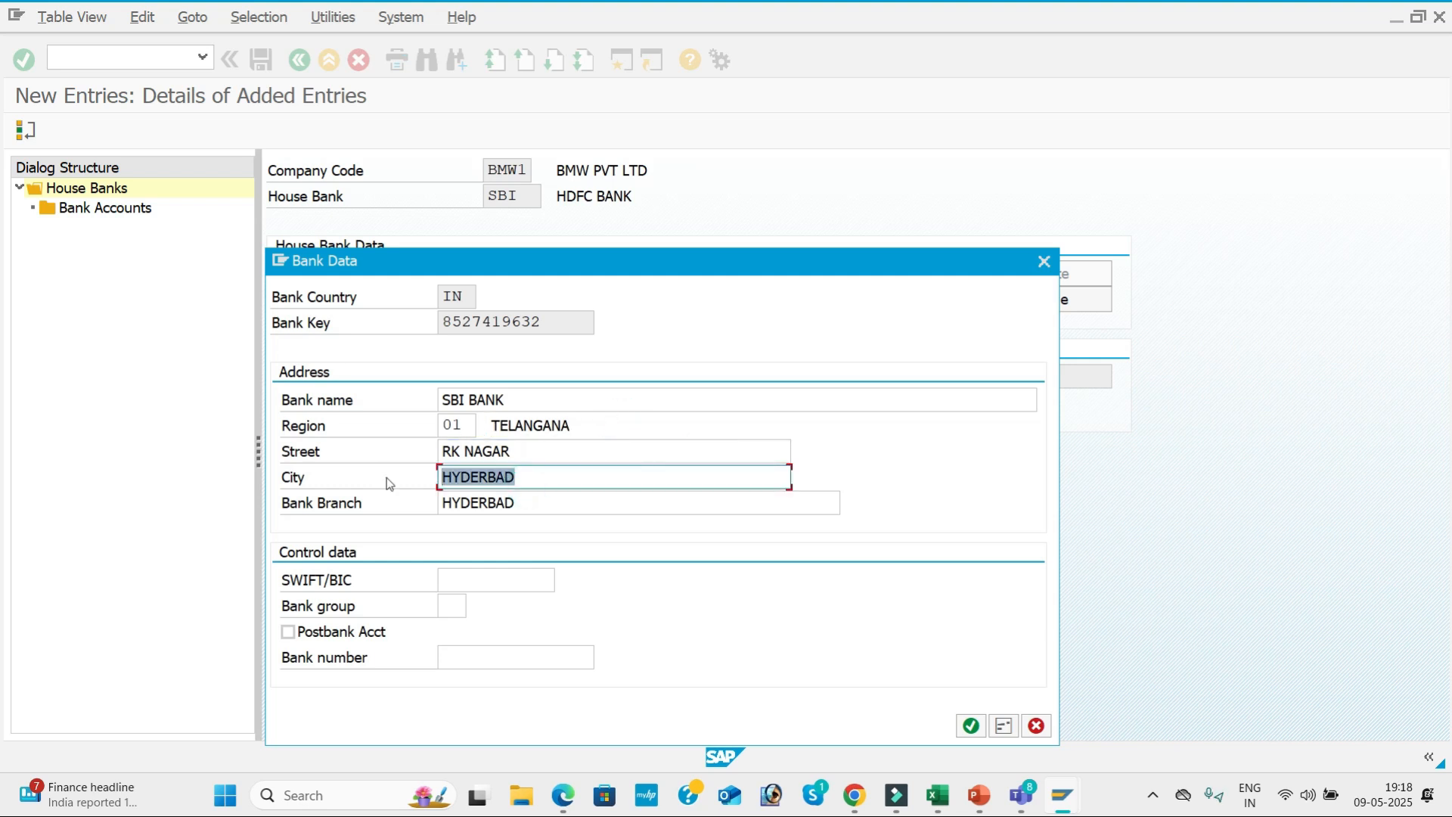
{"action": "type", "text": "VIZ"}
{"action": "type", "text": "AG"}
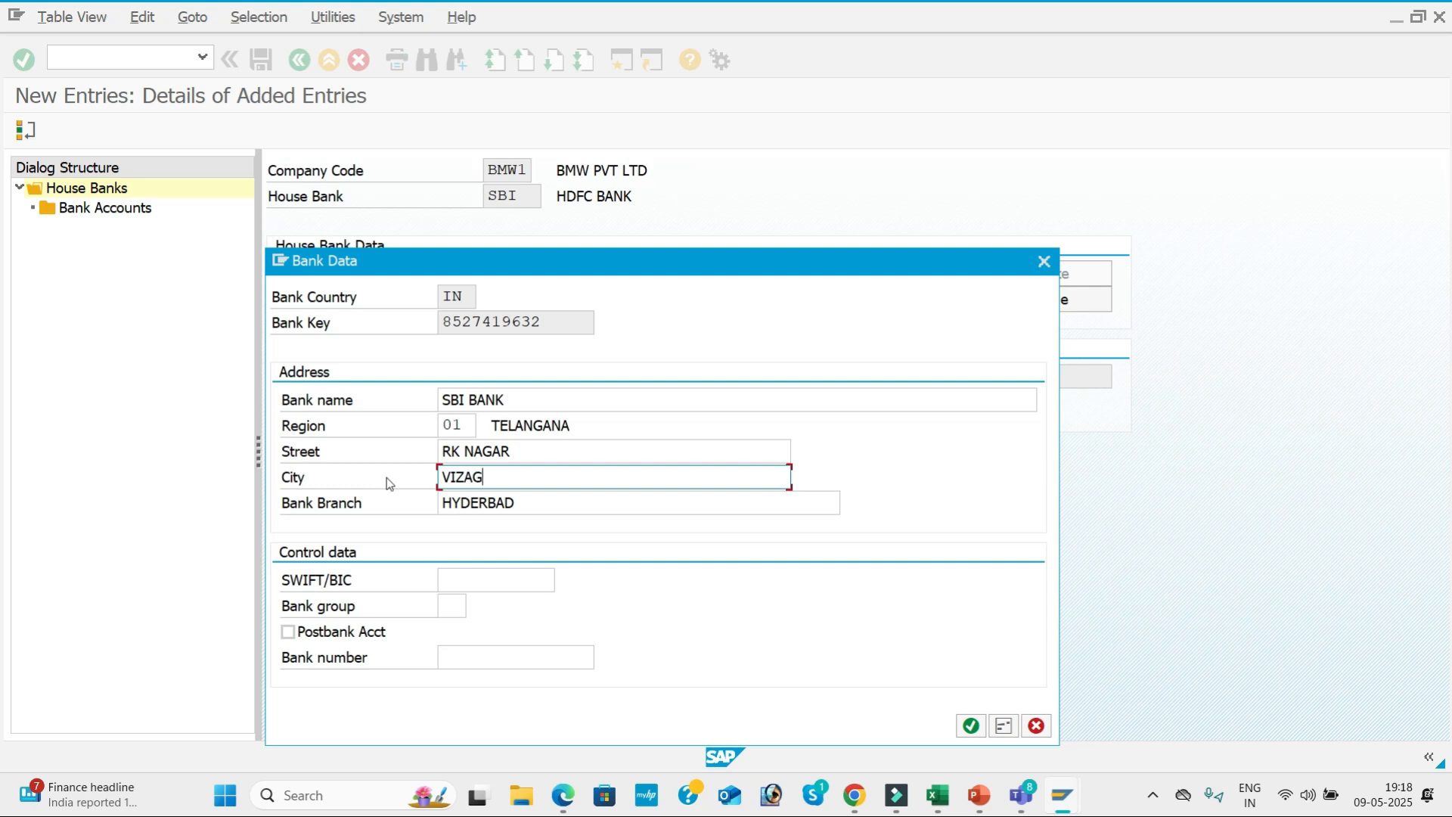
{"action": "left_click", "coordinate": [535, 503]}
{"action": "key", "text": "BackSpace"}
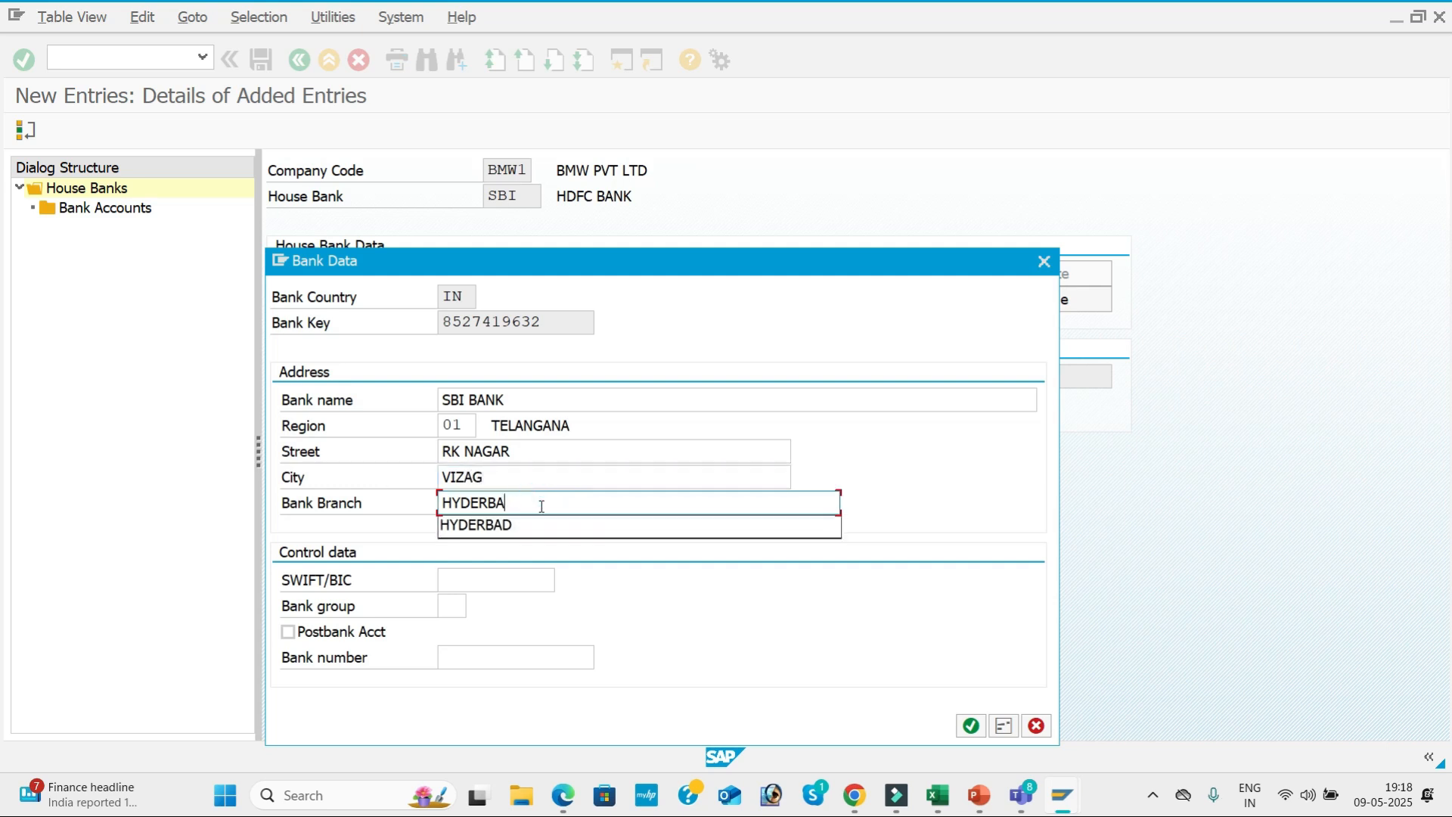
{"action": "key", "text": "BackSpace"}
{"action": "key", "text": "BackSpace"}
{"action": "key", "text": "BackSpace"}
{"action": "key", "text": "BackSpace"}
{"action": "type", "text": "VIZAG"}
{"action": "key", "text": "Return"}
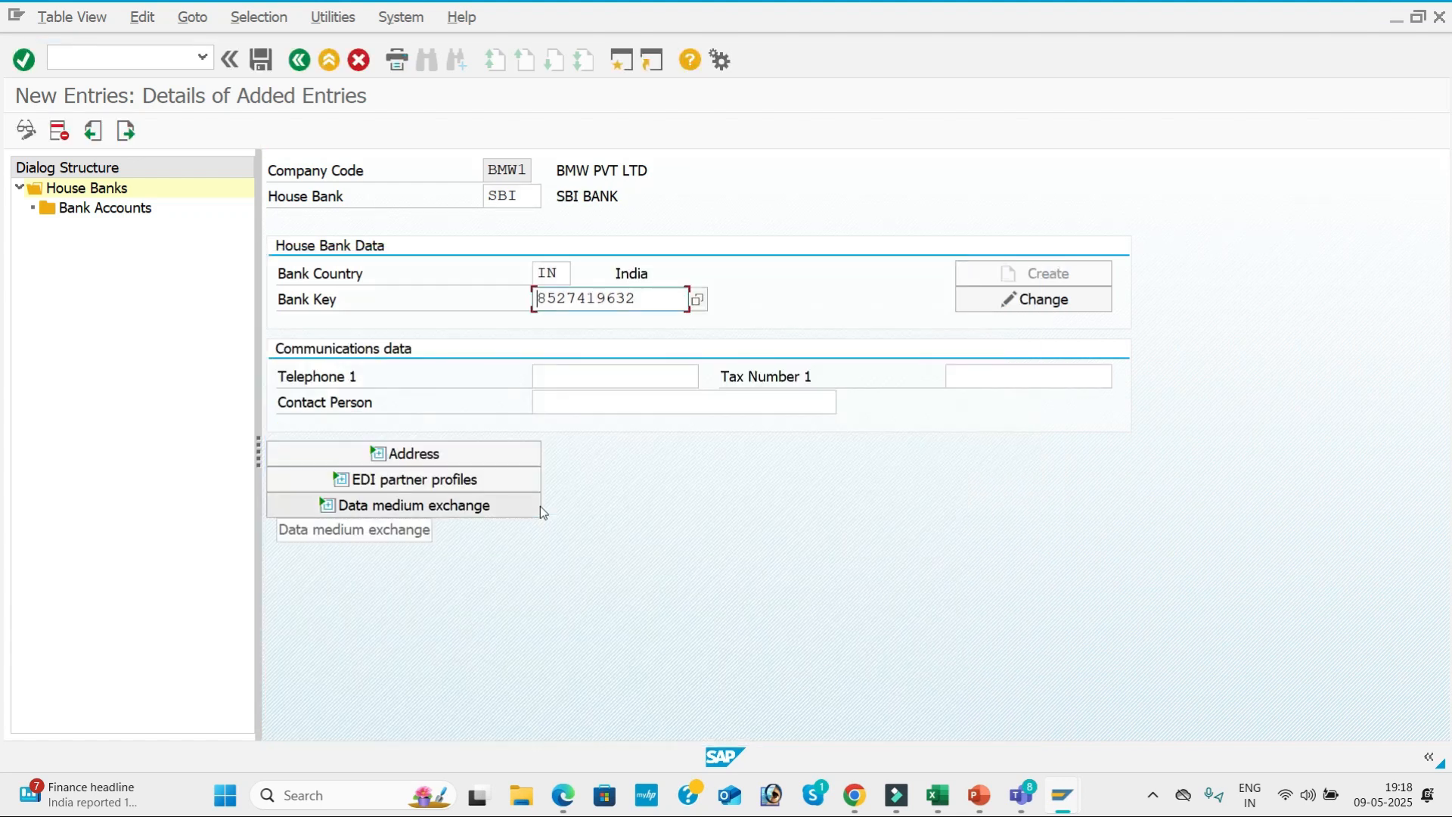
Enter the bank's telephone number and, after rechecking the bank data, save the SBI house bank under the AUTOMATIC PAYMENT PROGRAM customizing request.
{"action": "left_click", "coordinate": [662, 376]}
{"action": "left_click", "coordinate": [628, 398]}
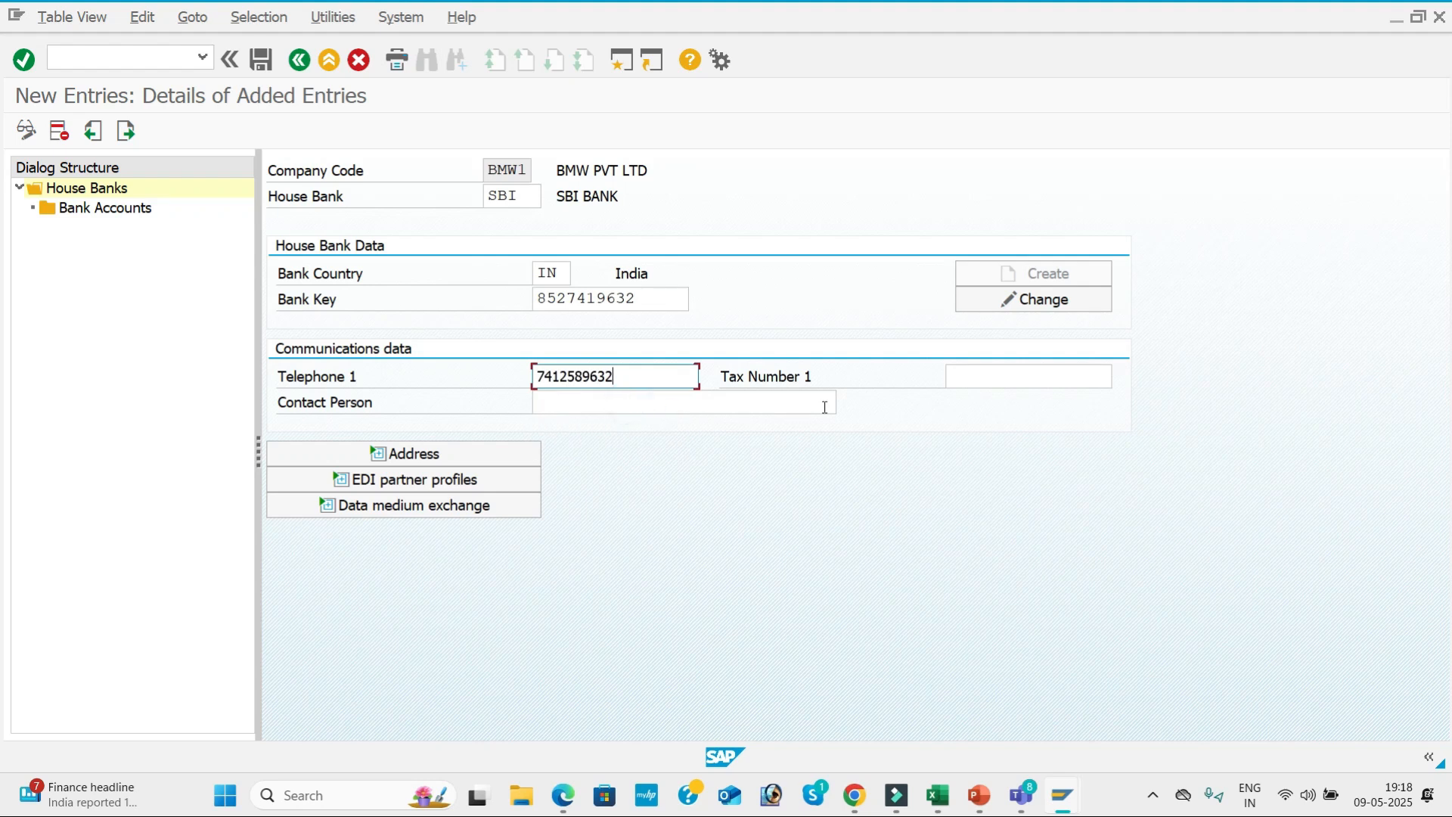
{"action": "left_click", "coordinate": [1048, 302]}
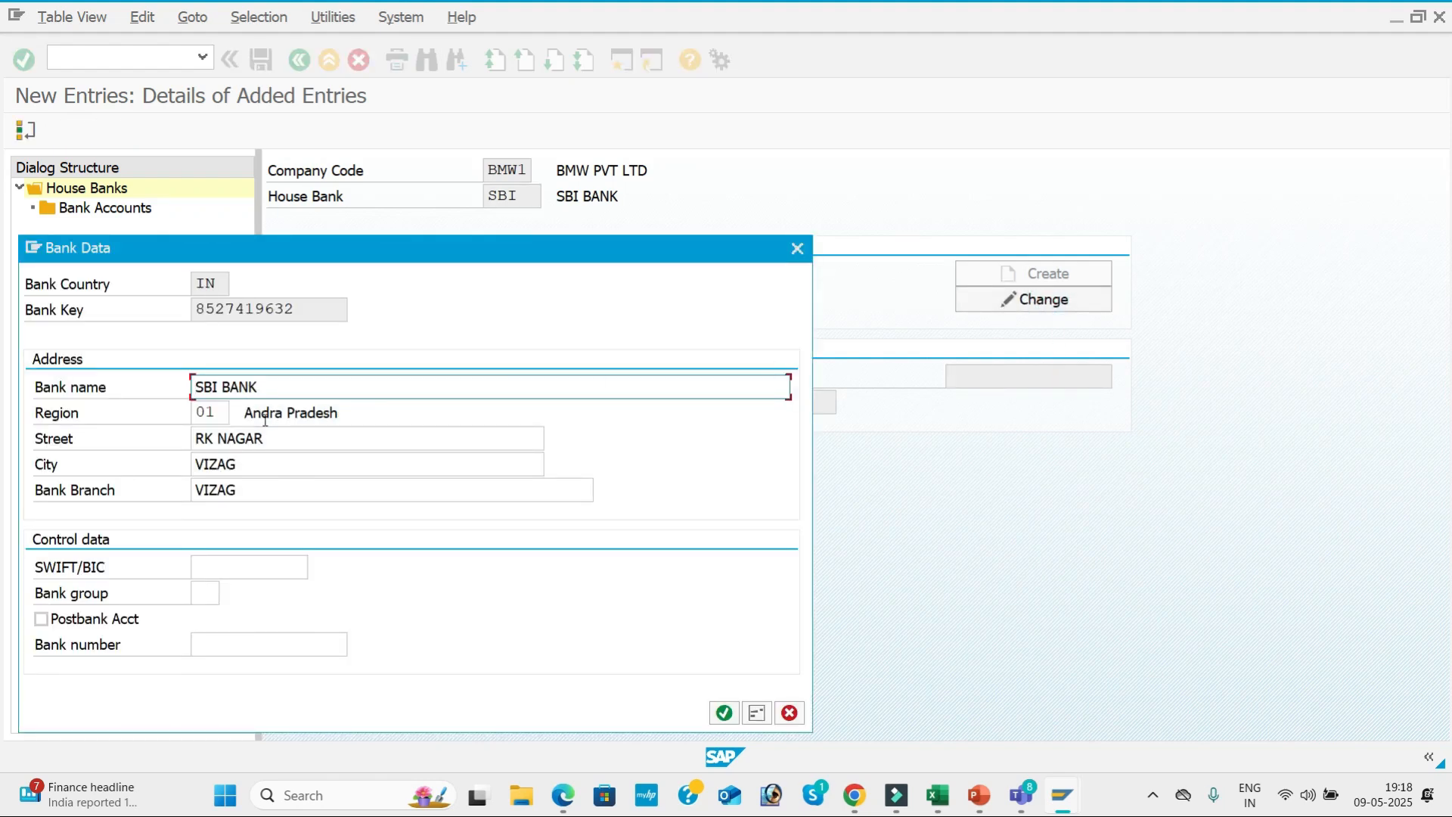
{"action": "left_click", "coordinate": [724, 713]}
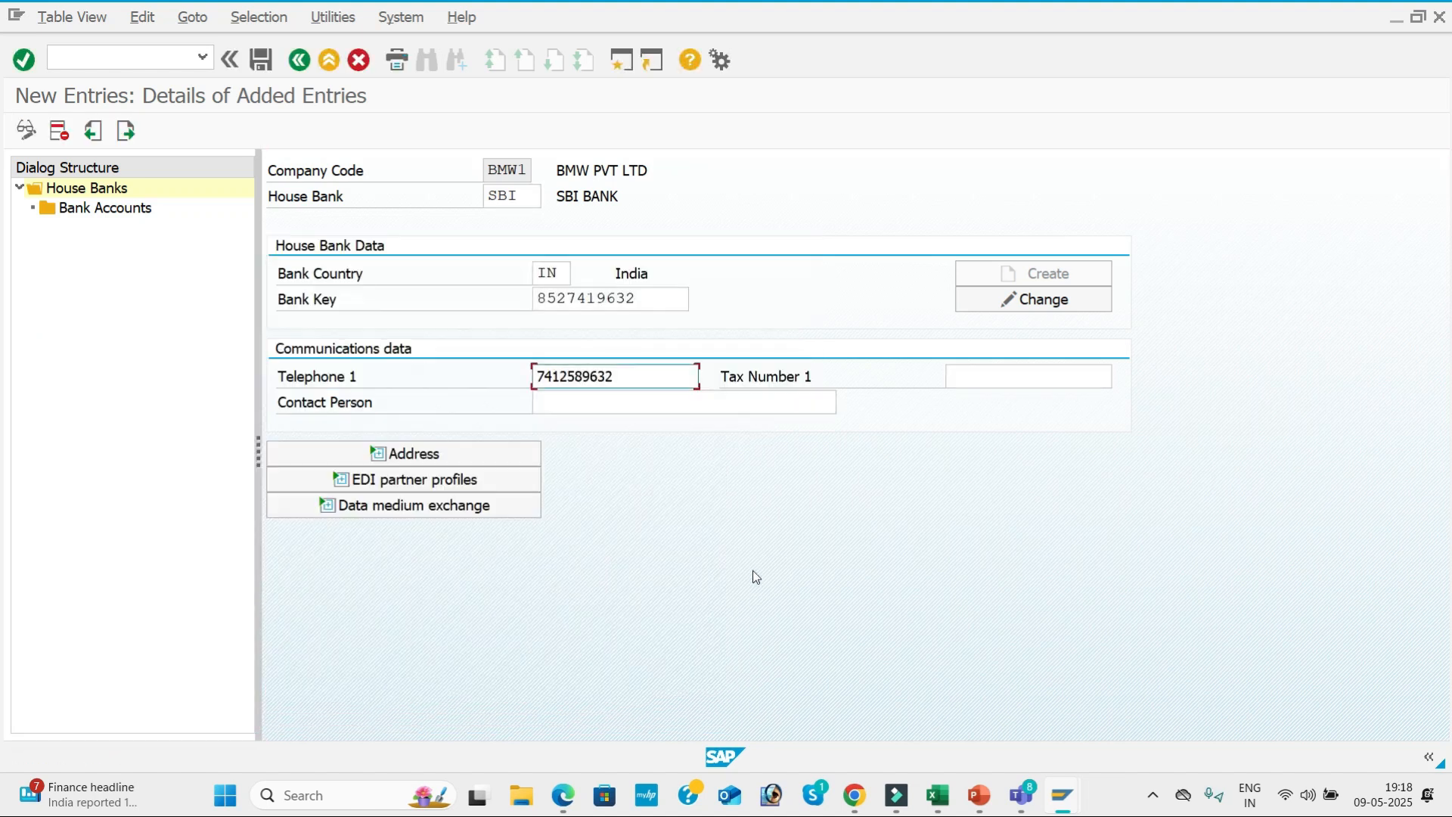
{"action": "left_click", "coordinate": [259, 62]}
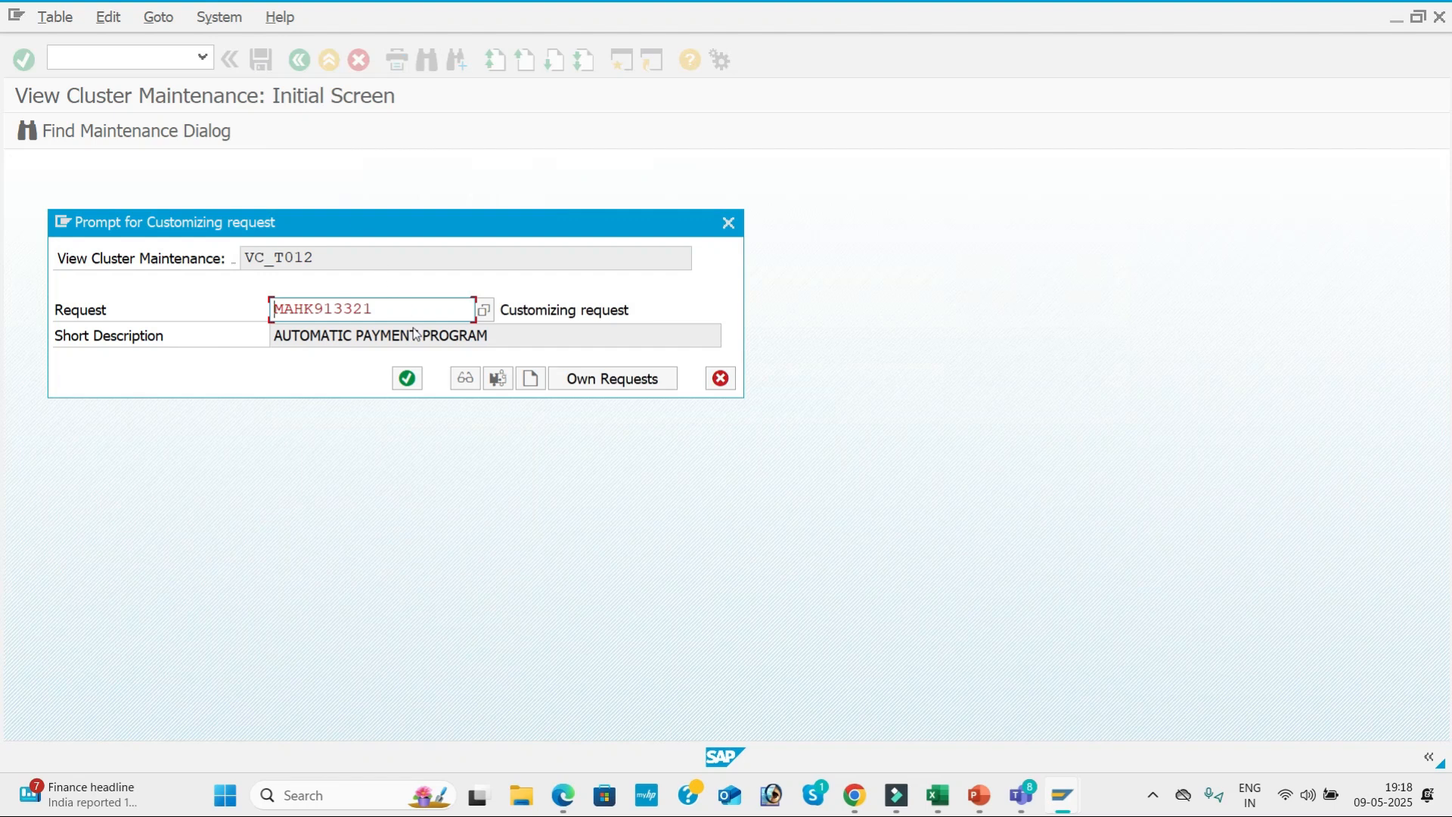
{"action": "left_click", "coordinate": [407, 378]}
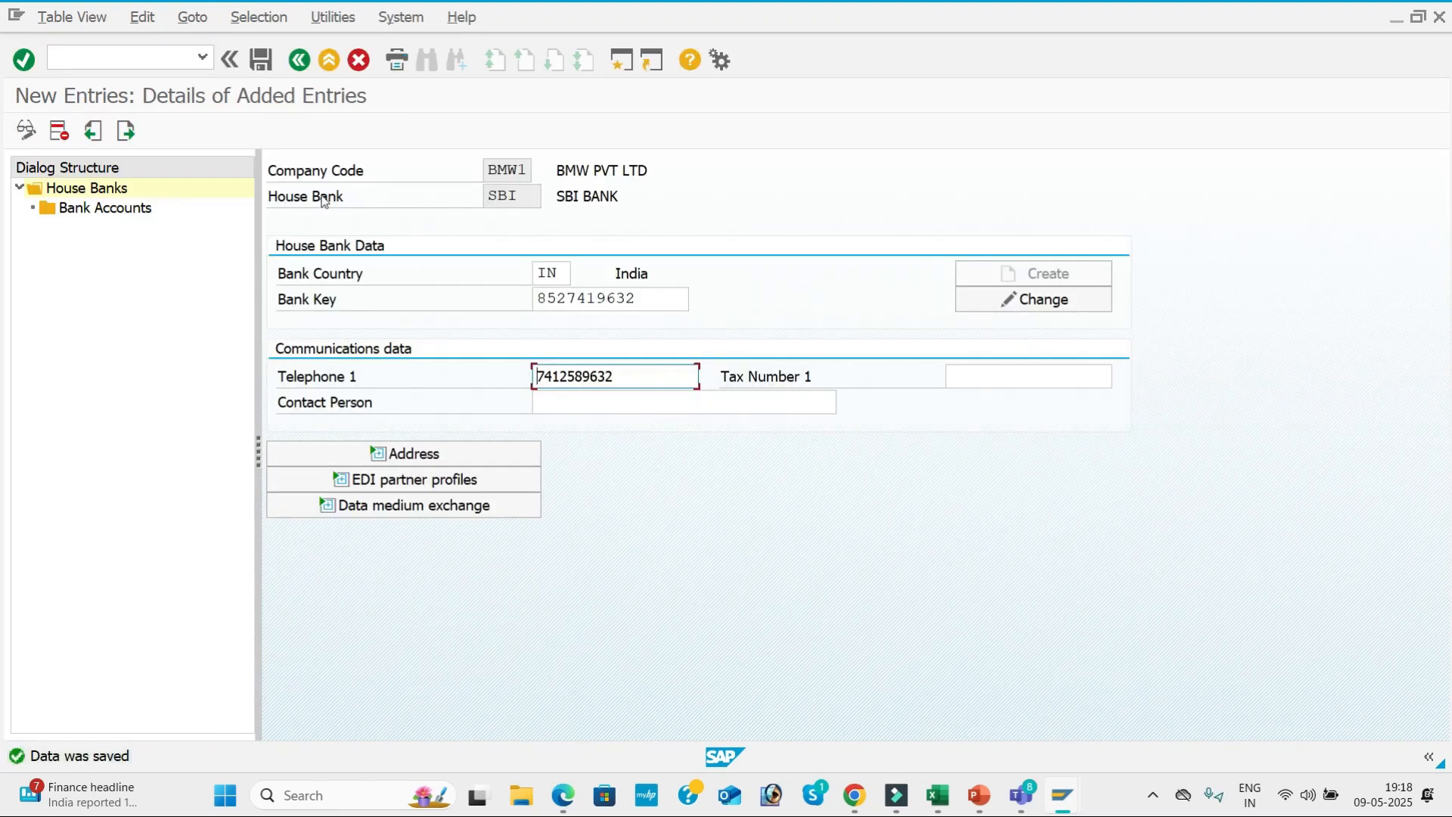
Create a bank account for house bank SBI with account ID SBI1 and description SBI BANK.
{"action": "left_click", "coordinate": [117, 216]}
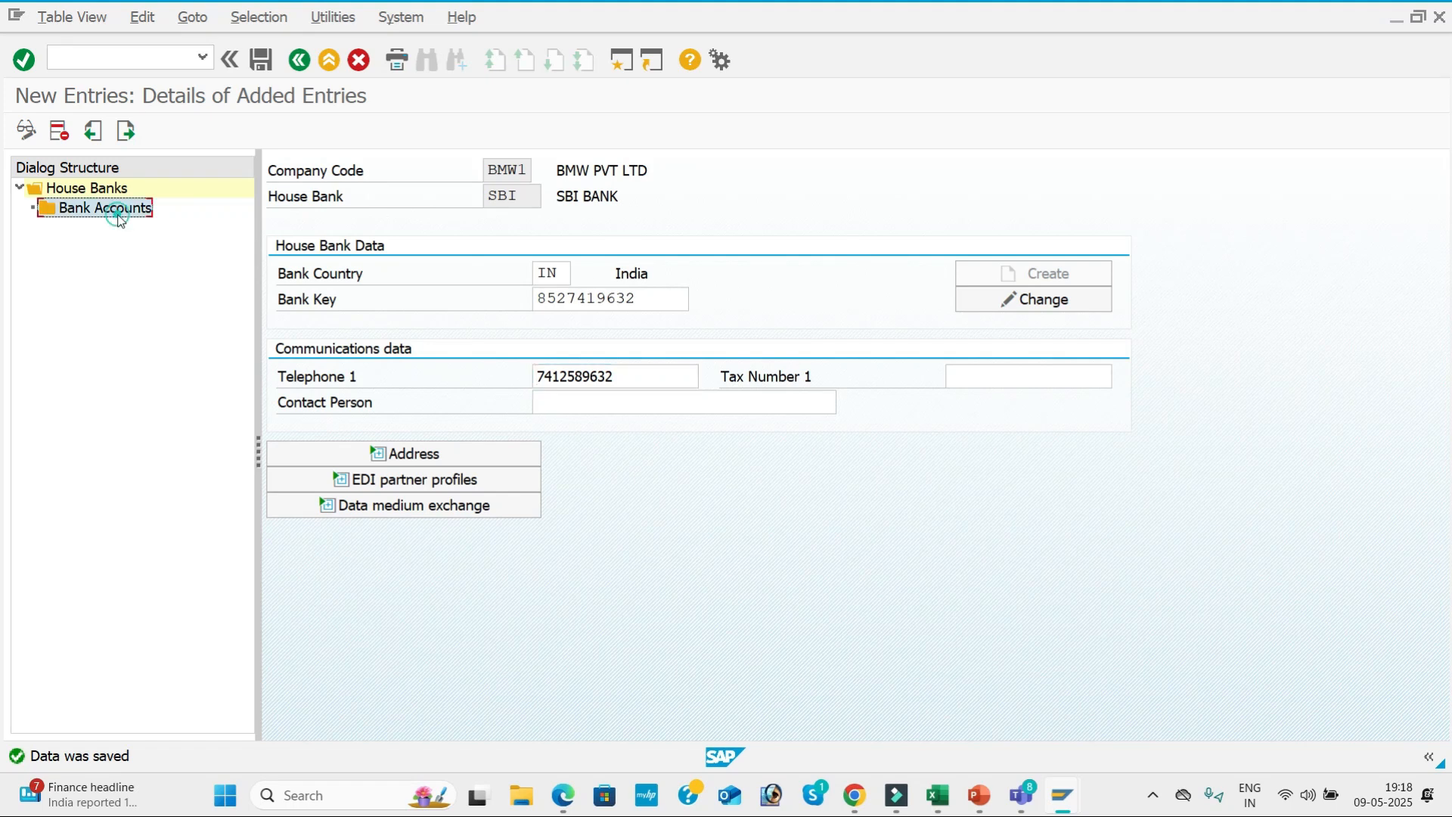
{"action": "left_click", "coordinate": [140, 133]}
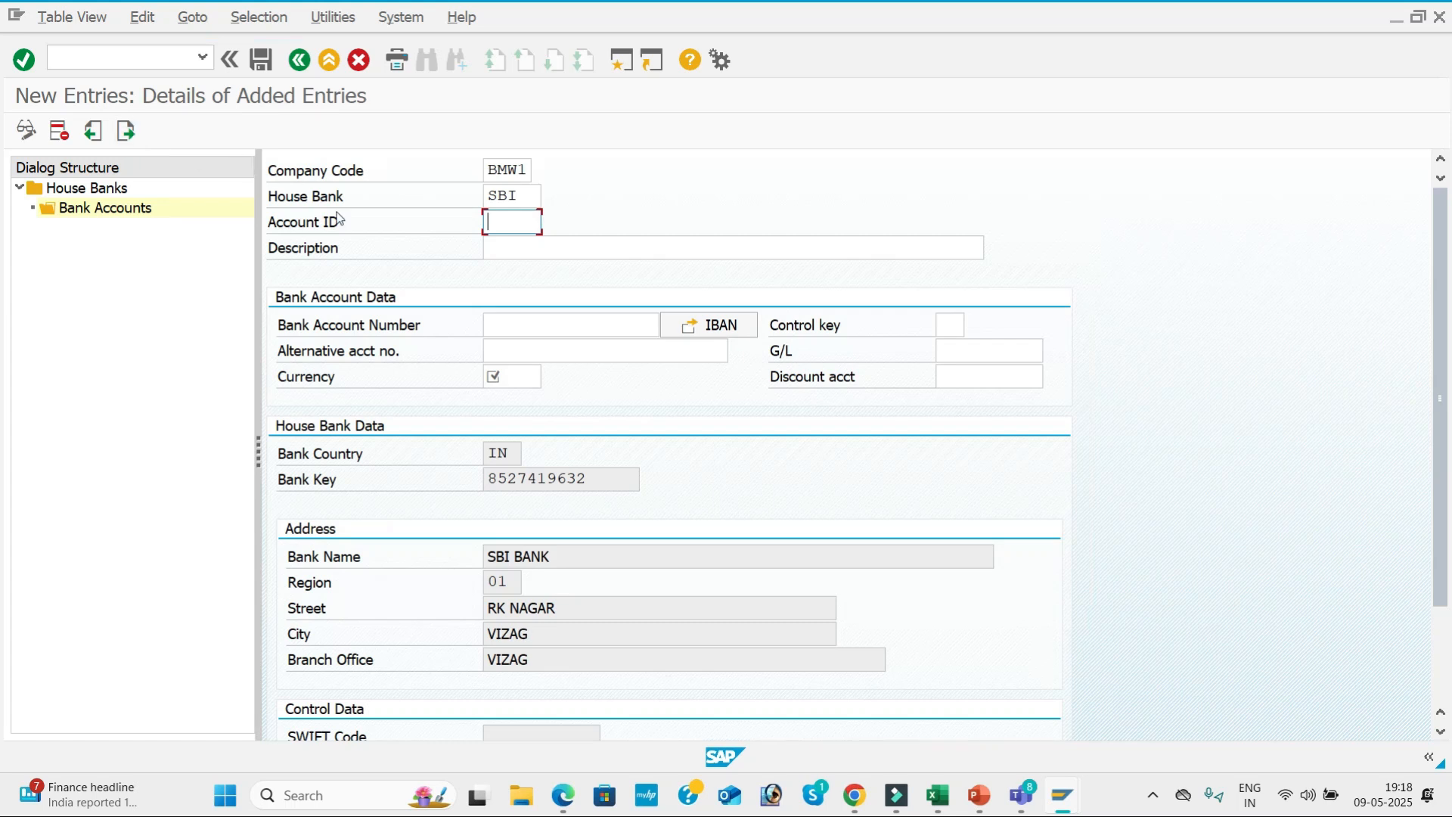
{"action": "type", "text": "SB"}
{"action": "key", "text": "Down"}
{"action": "key", "text": "Tab"}
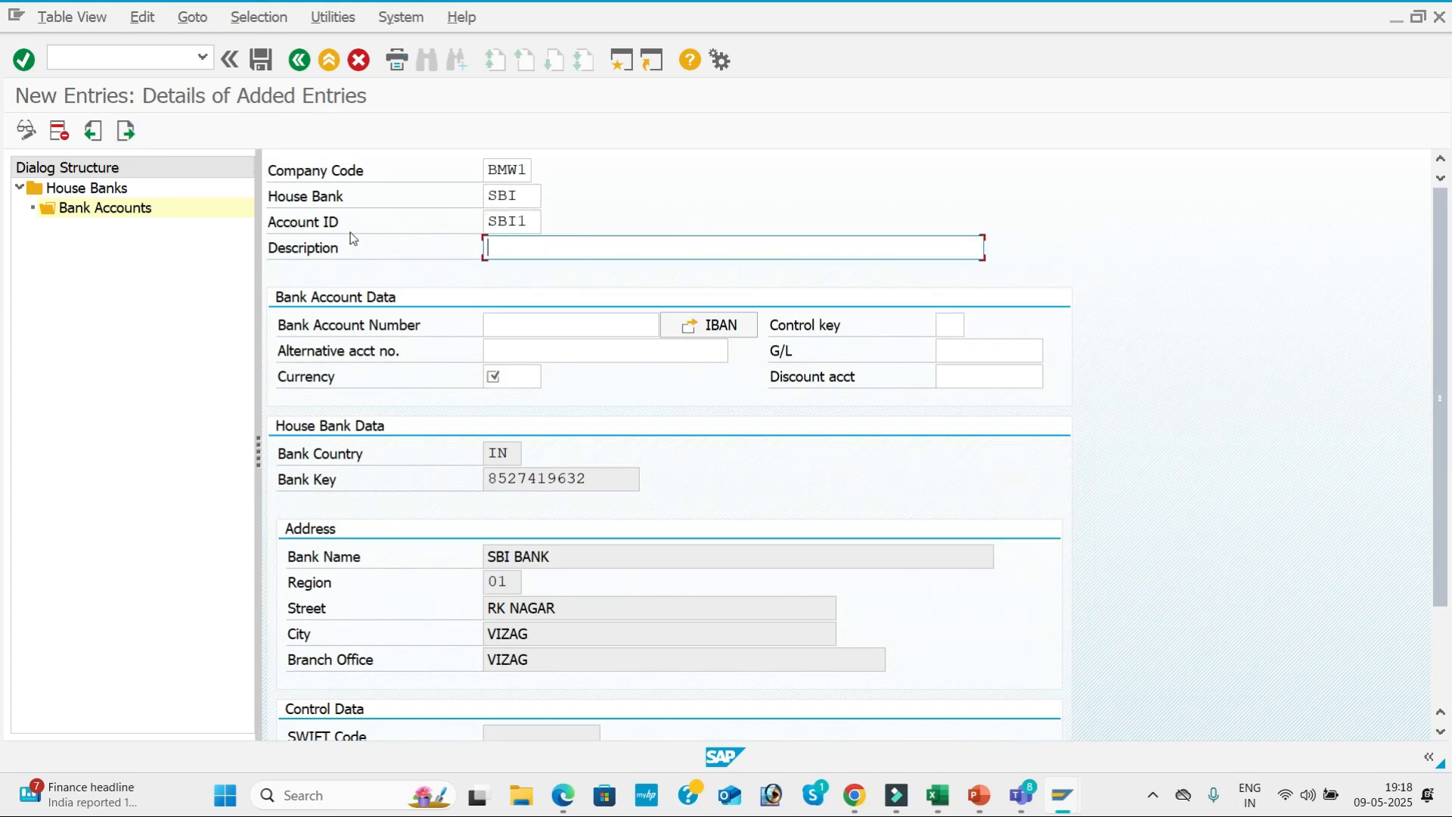
{"action": "key", "text": "space"}
{"action": "left_click", "coordinate": [521, 292]}
Fill in the bank account number and the alternative account number for SBI1.
{"action": "left_click", "coordinate": [510, 326]}
{"action": "key", "text": "space"}
{"action": "left_click", "coordinate": [551, 347]}
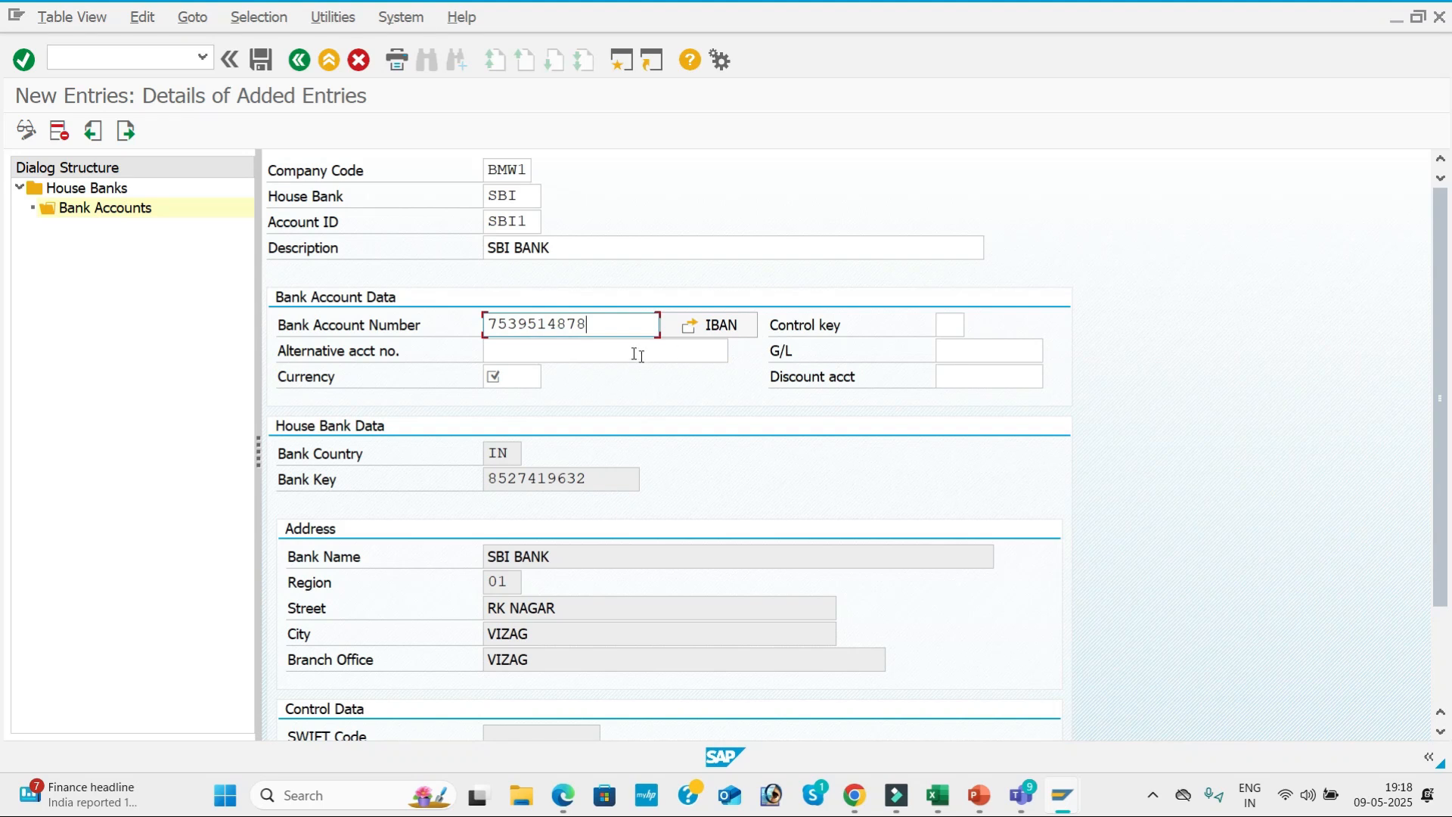
{"action": "left_click", "coordinate": [524, 354]}
{"action": "key", "text": "space"}
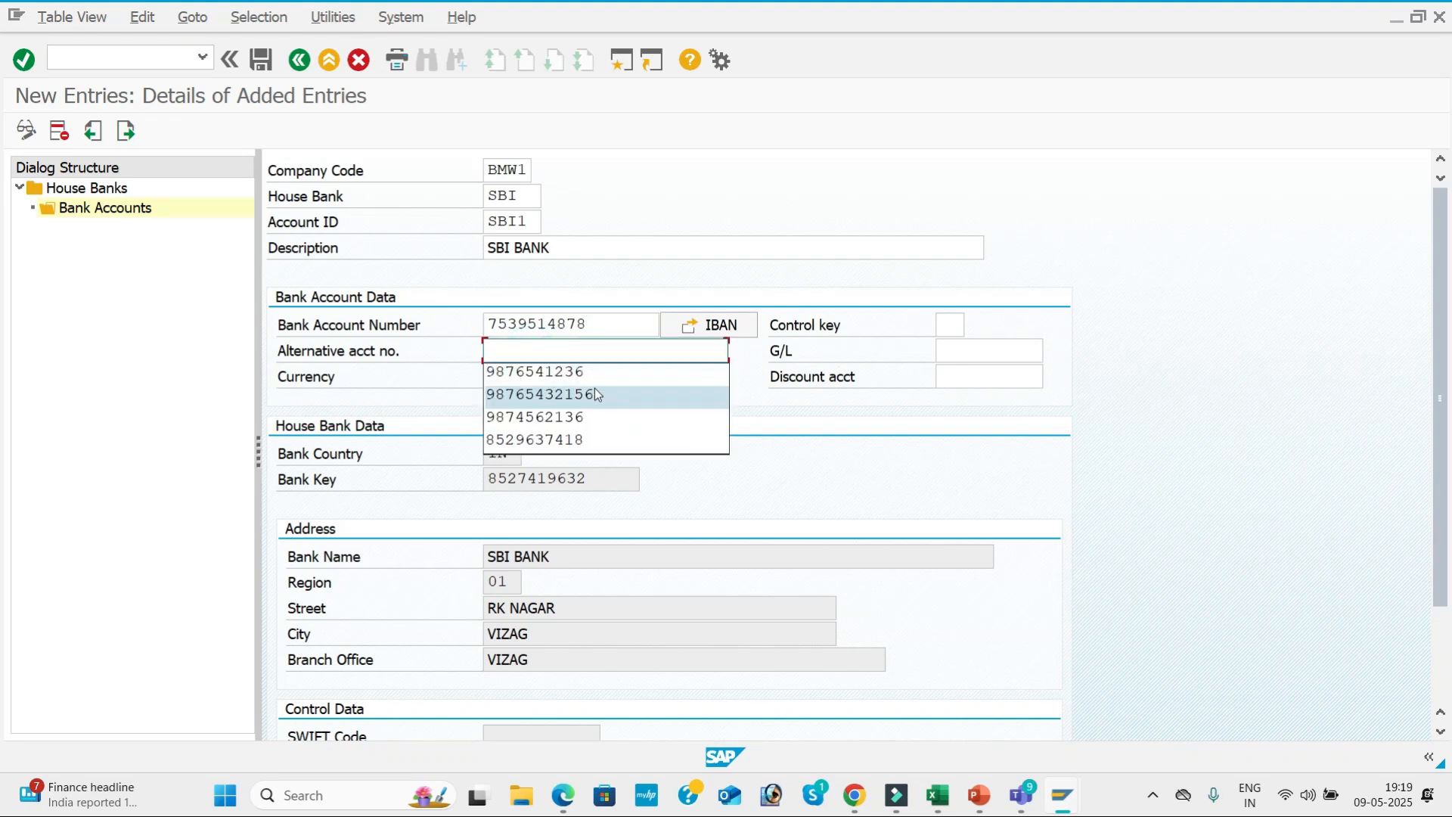
{"action": "left_click", "coordinate": [594, 394]}
Assign G/L account 200001 (Sbi Bank) of company code BMW1 to bank account SBI1.
{"action": "left_click", "coordinate": [954, 361]}
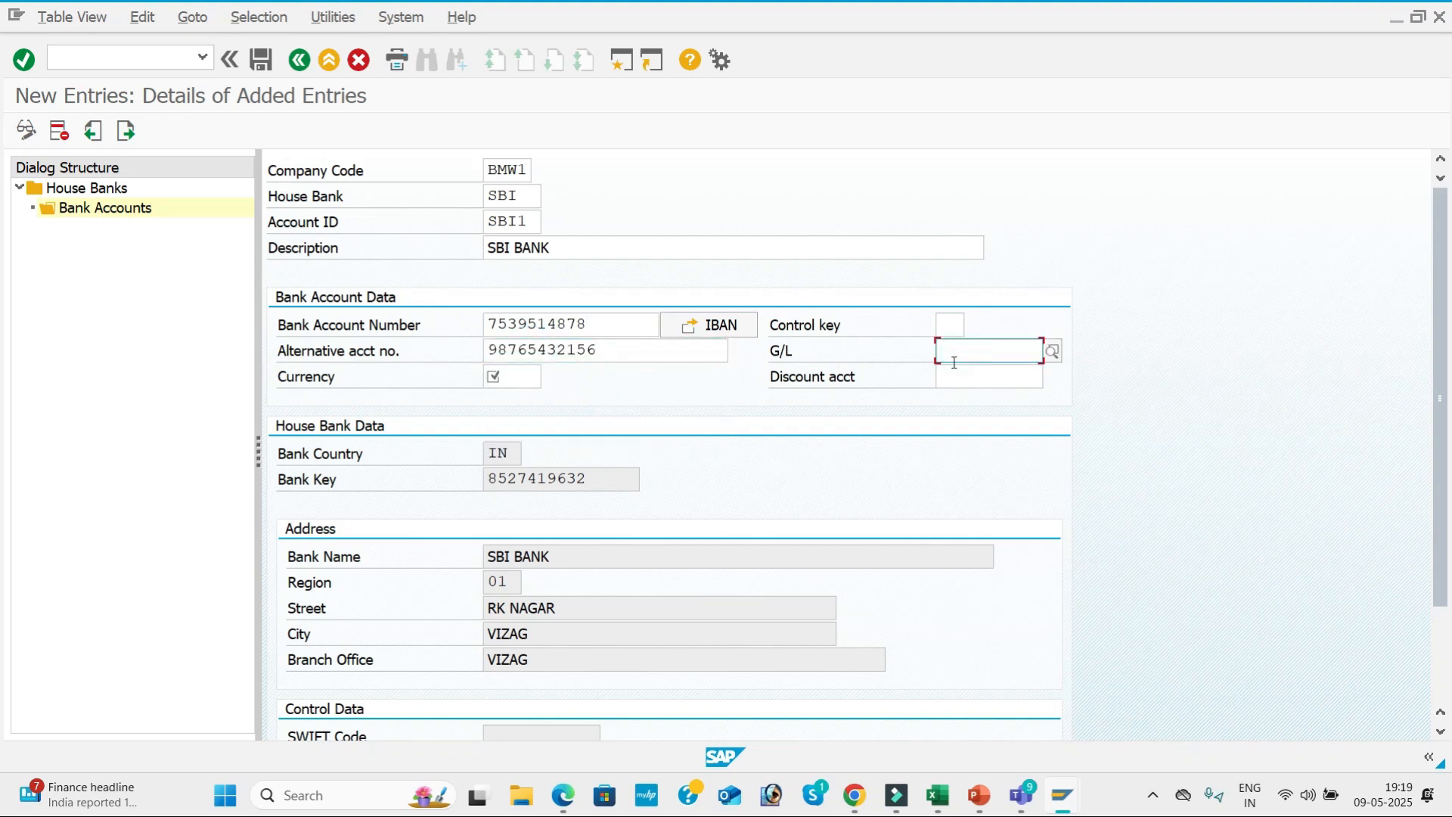
{"action": "left_click", "coordinate": [1052, 351]}
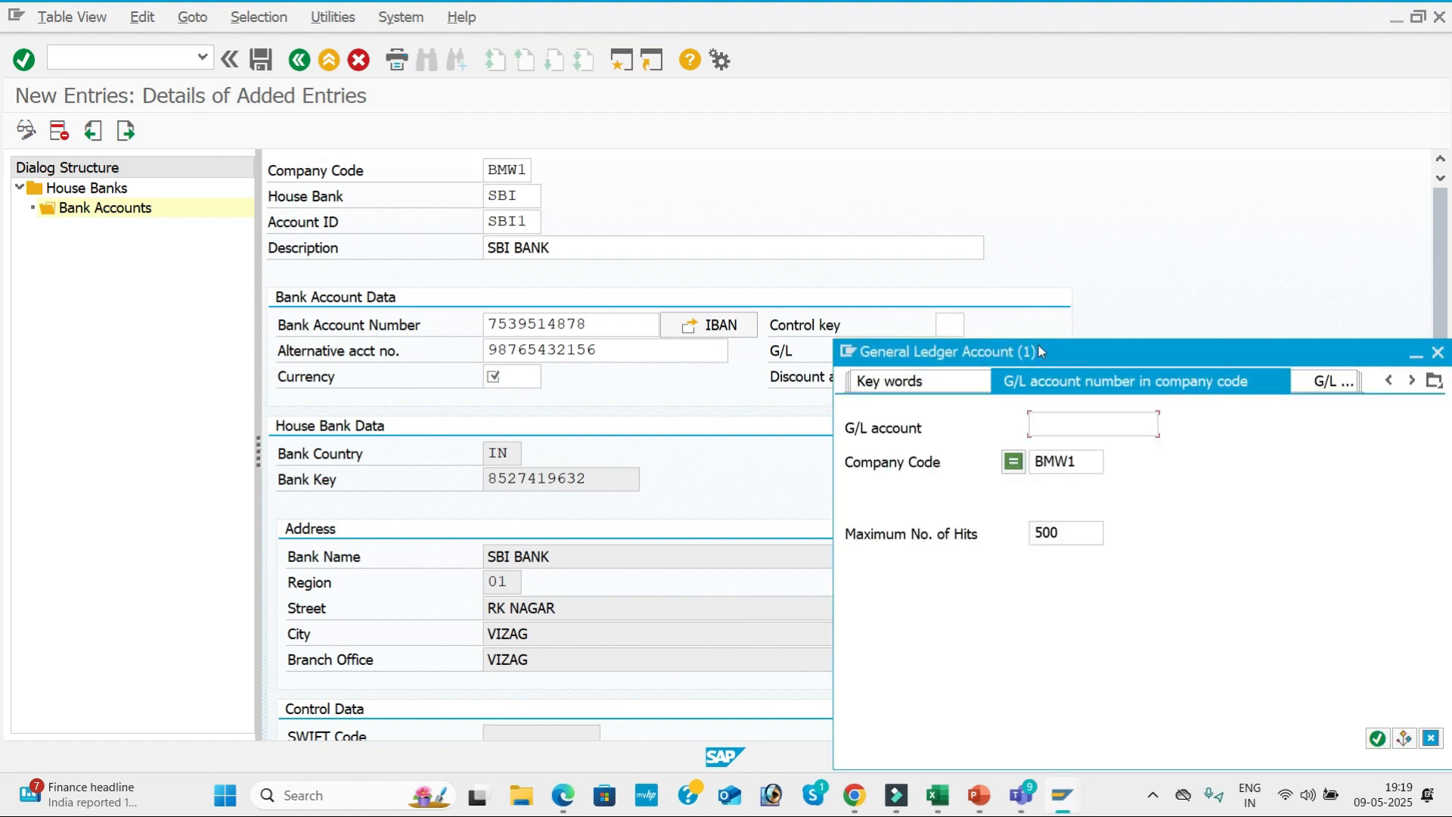
{"action": "key", "text": "Return"}
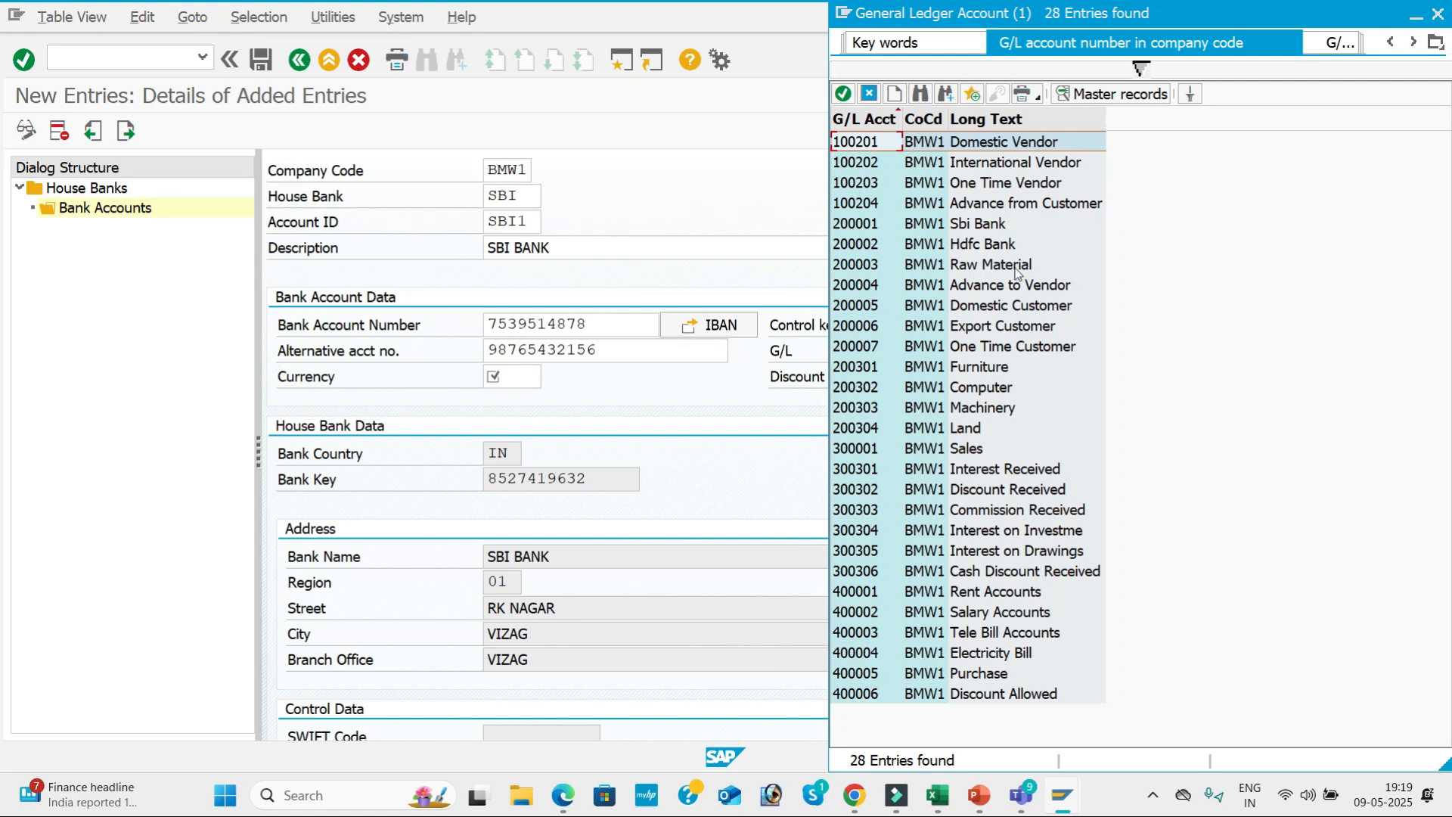
{"action": "double_click", "coordinate": [983, 226]}
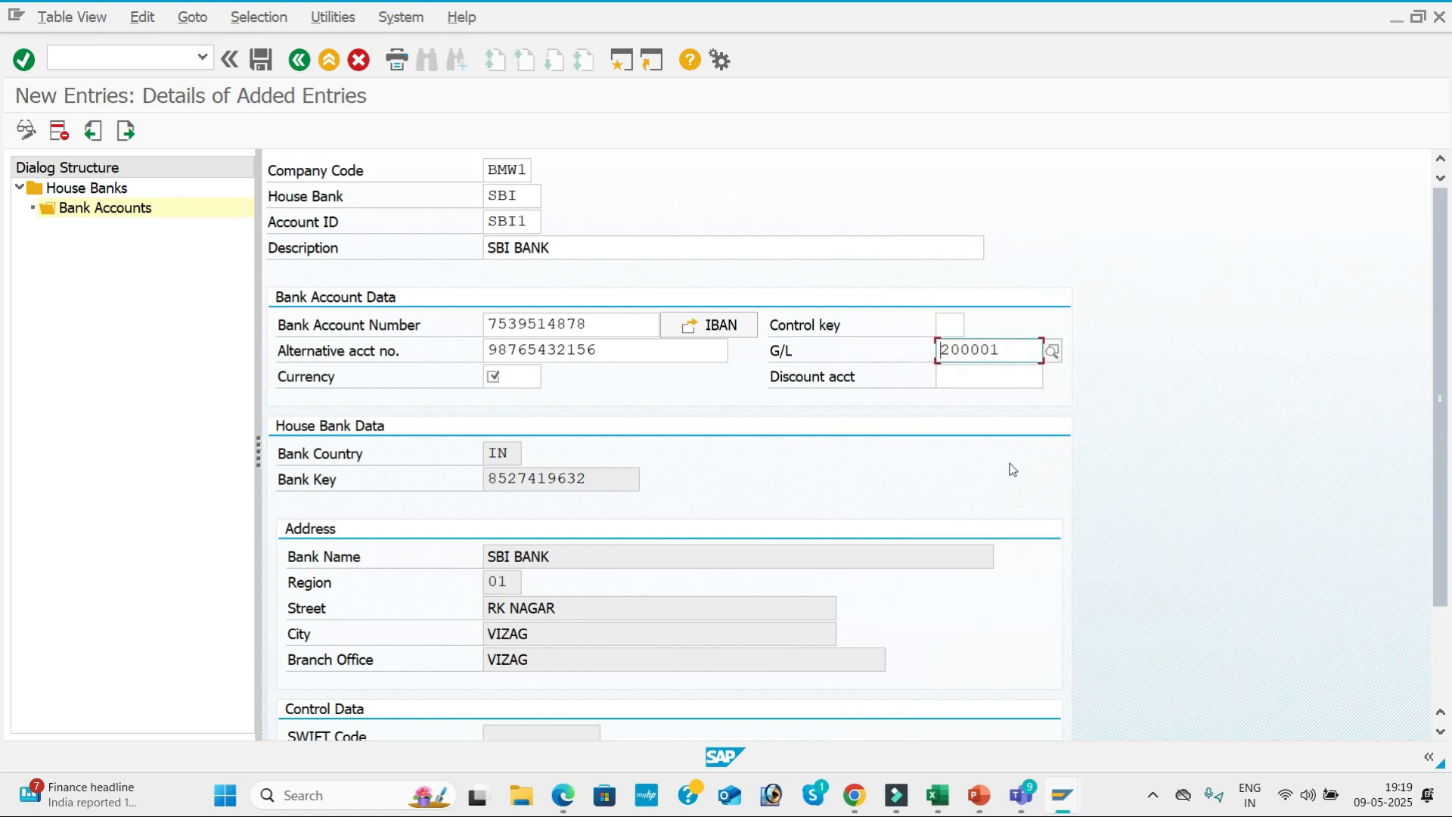
Set the SBI1 account currency to INR and save the bank account without transporting the IBAN.
{"action": "left_click", "coordinate": [517, 378]}
{"action": "left_click", "coordinate": [521, 404]}
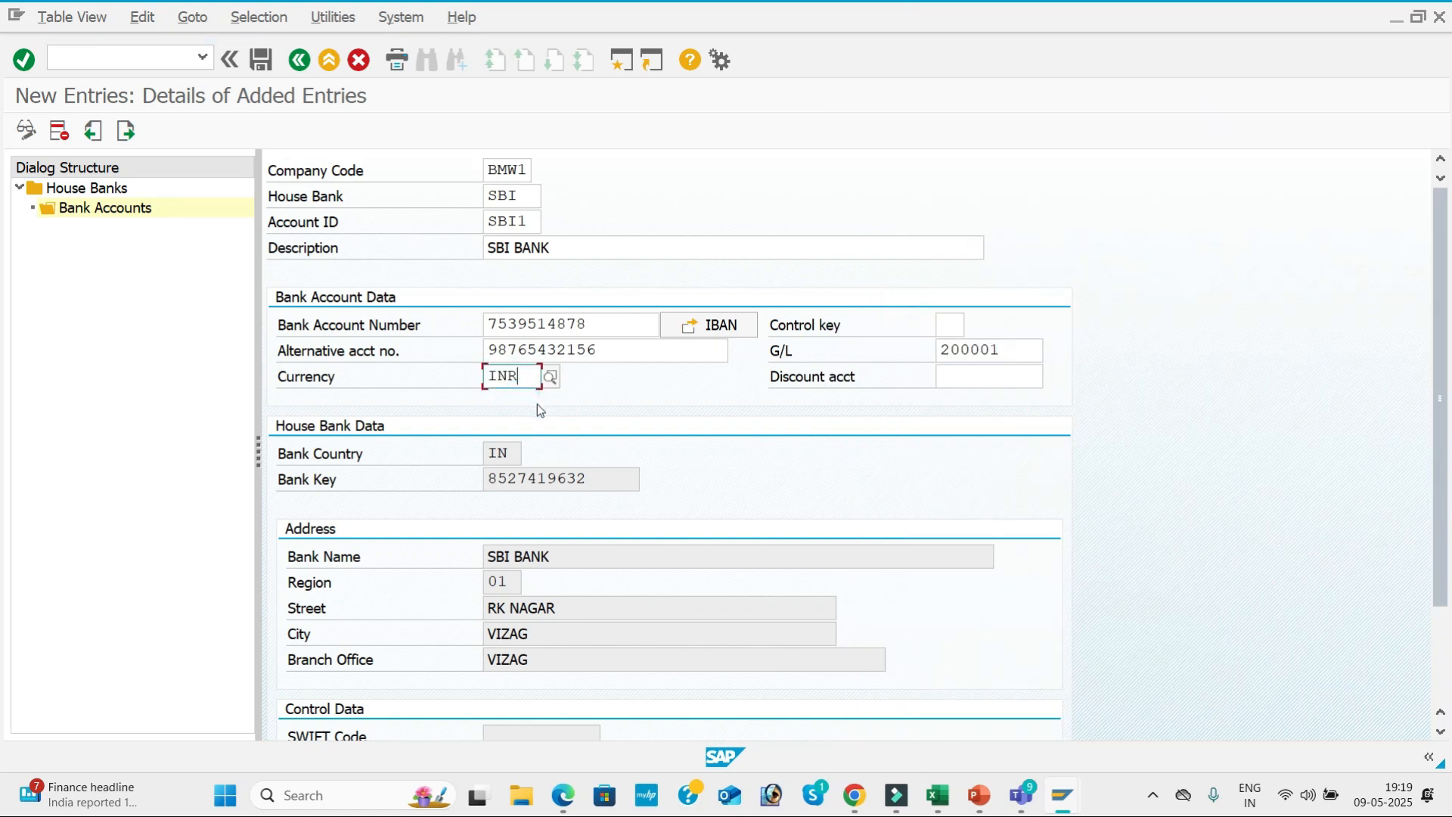
{"action": "key", "text": "Tab"}
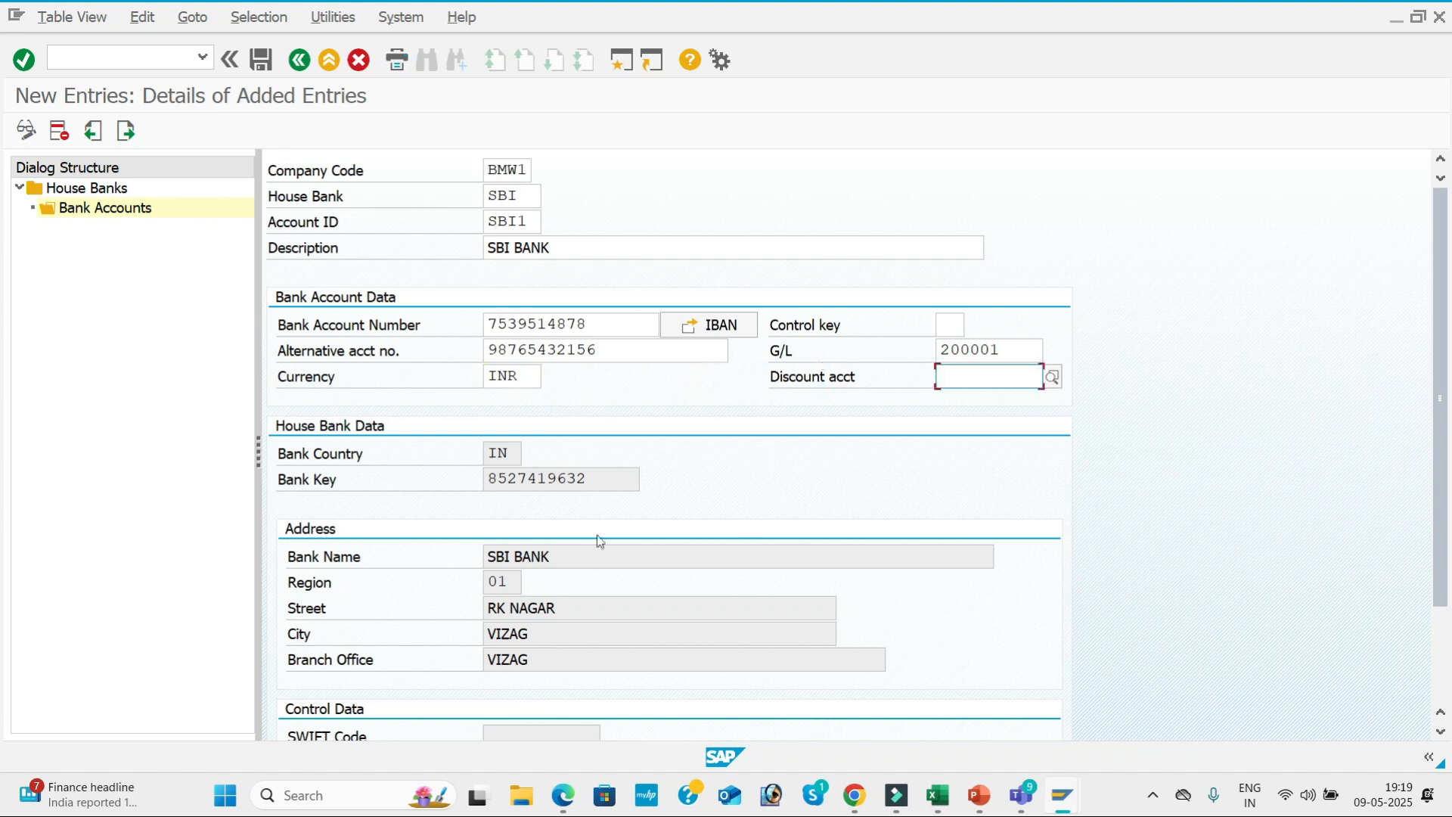
{"action": "left_click", "coordinate": [261, 60]}
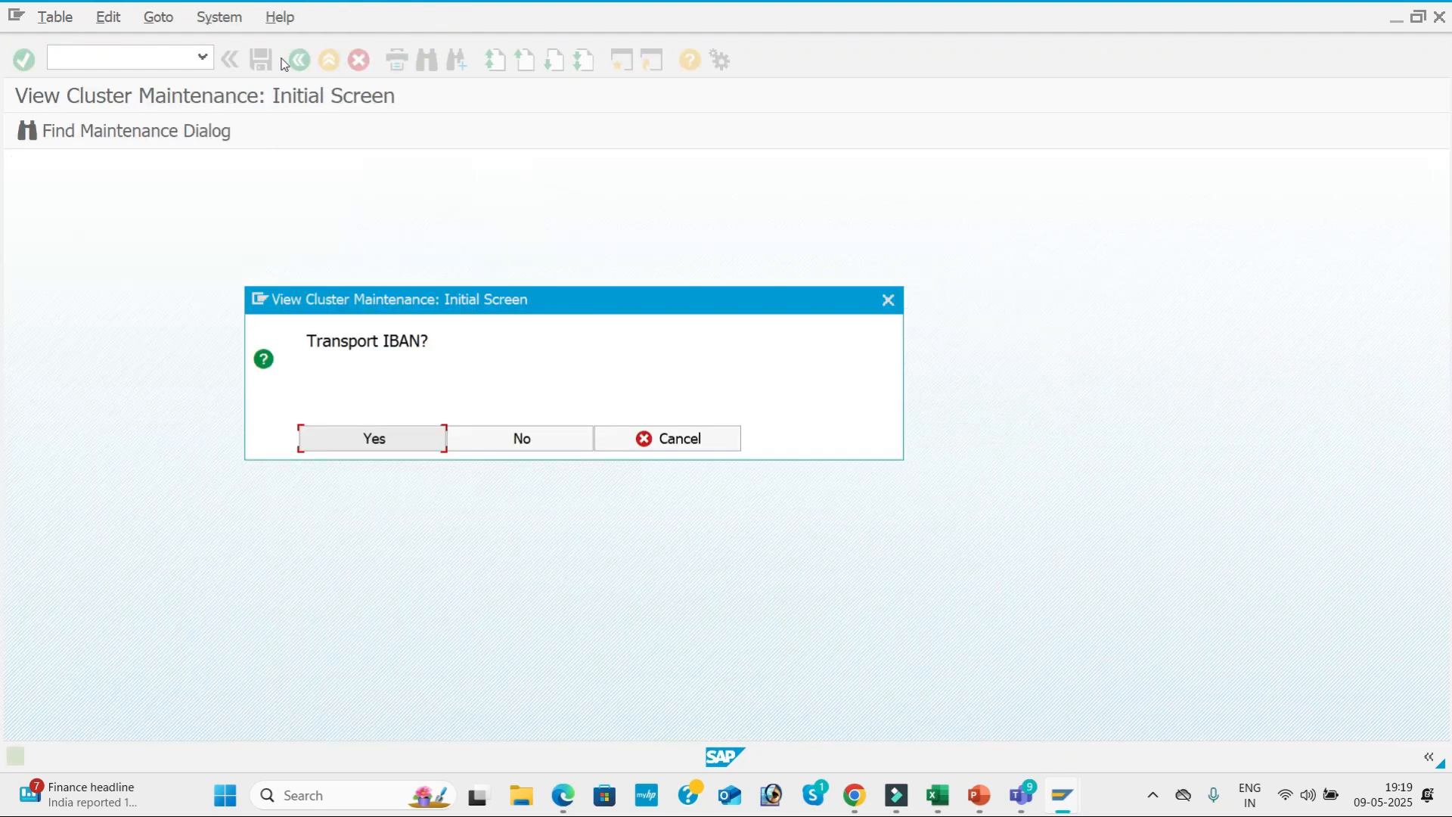
{"action": "left_click", "coordinate": [569, 433]}
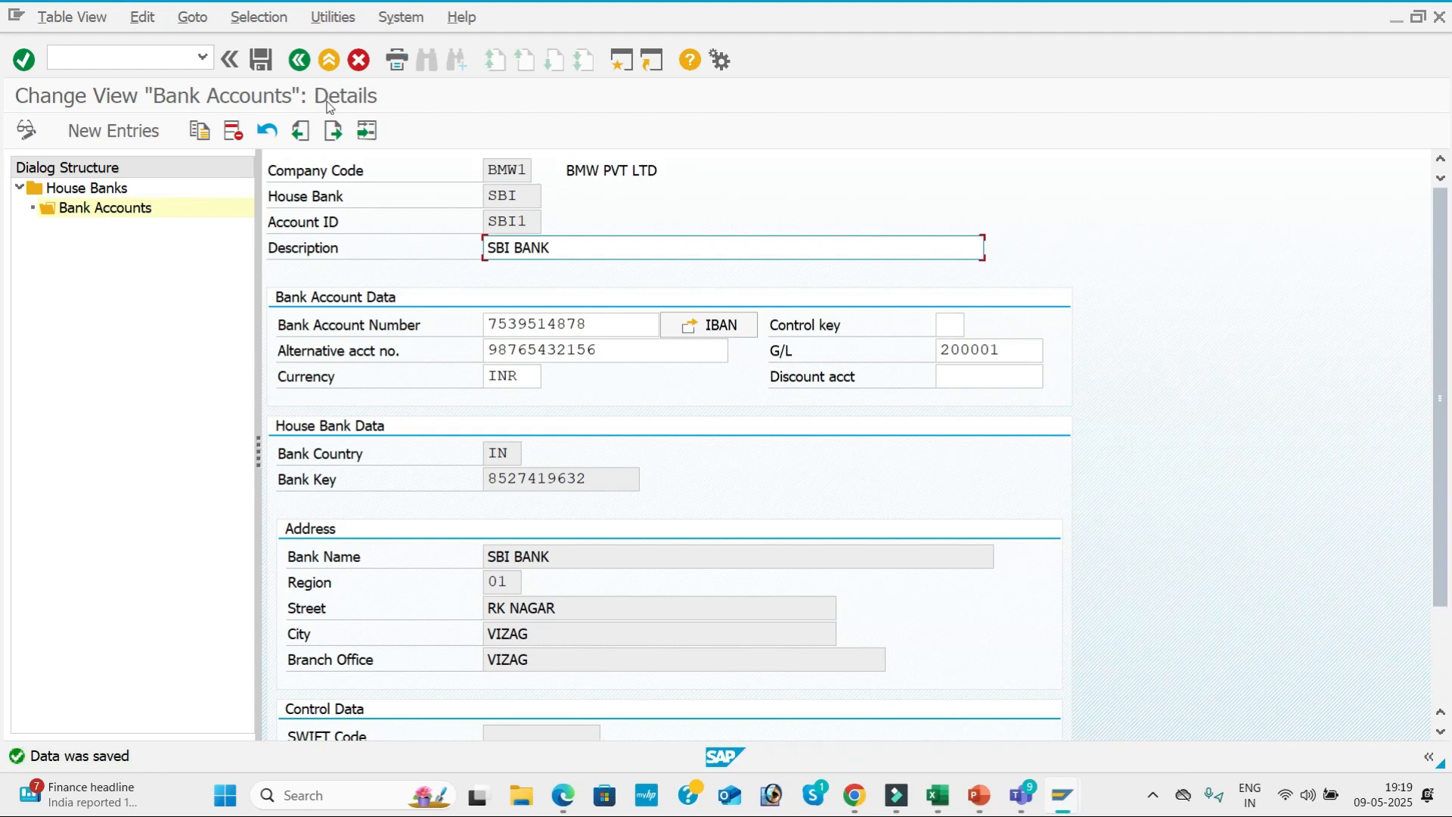
Return to the house banks of BMW1 and add house bank HDFC with bank country IN and its bank key.
{"action": "left_click", "coordinate": [300, 60]}
{"action": "left_click", "coordinate": [300, 60]}
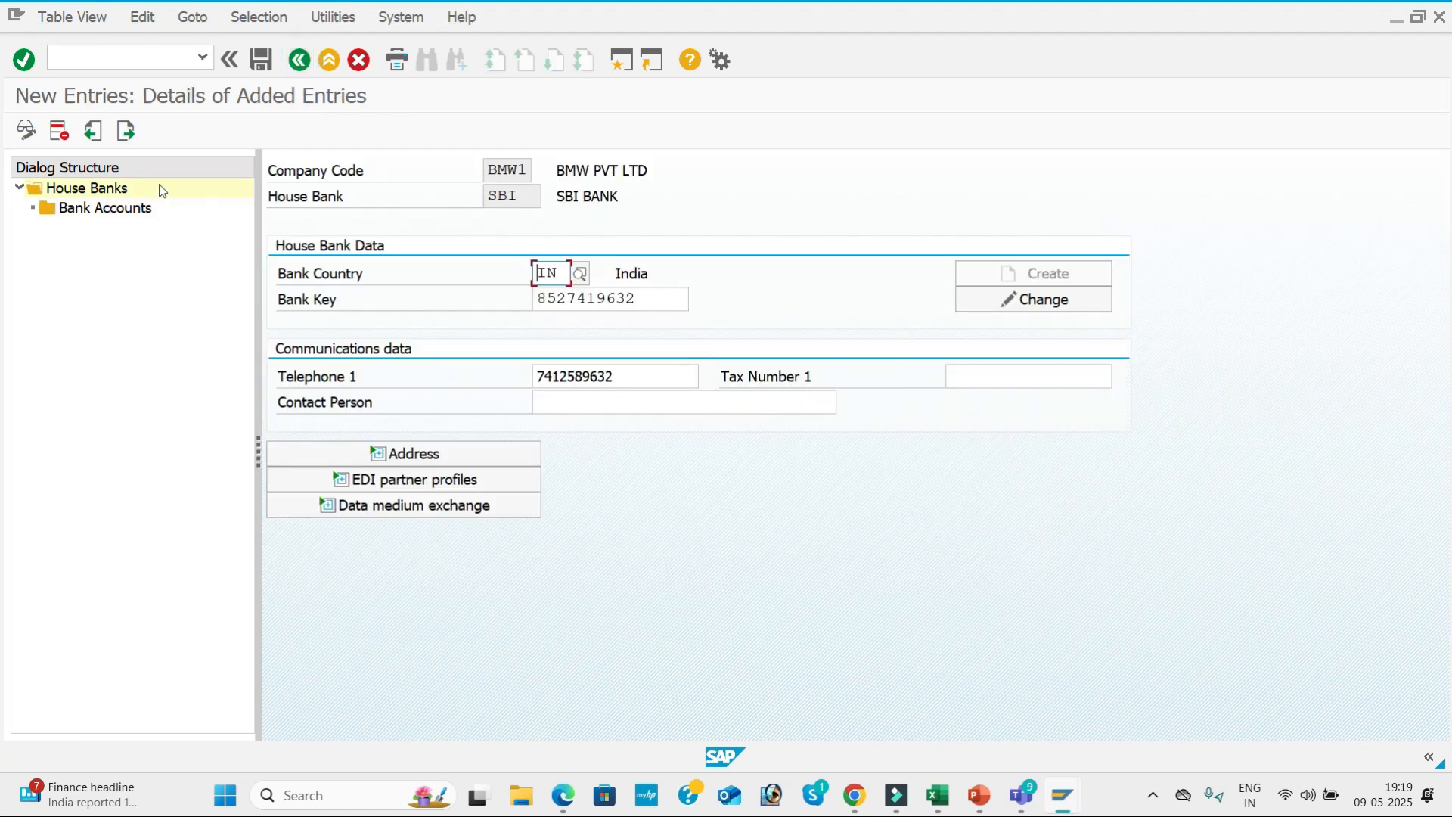
{"action": "left_click", "coordinate": [127, 132]}
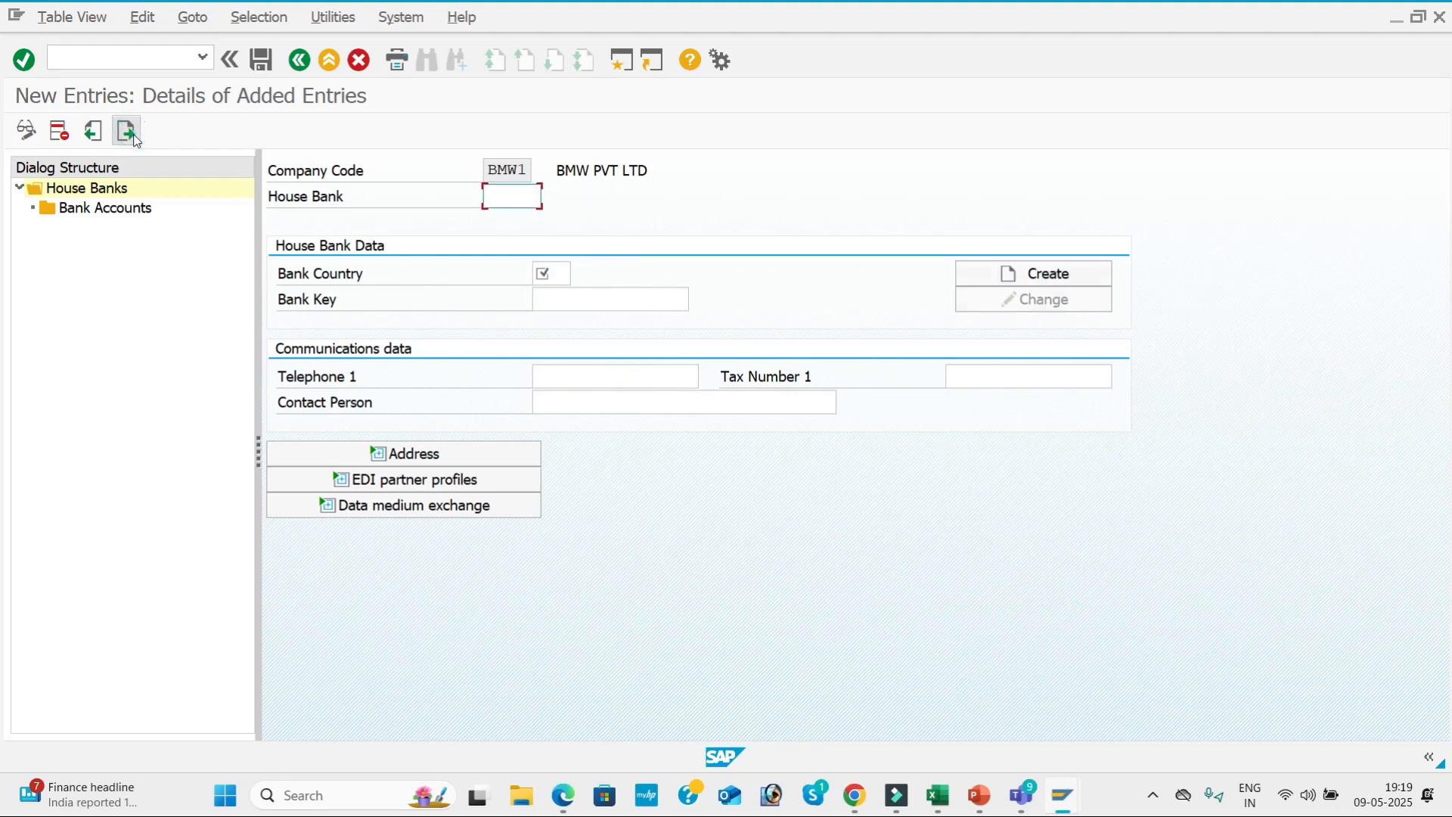
{"action": "type", "text": "HDFC"}
{"action": "key", "text": "Tab"}
{"action": "left_click", "coordinate": [579, 301]}
{"action": "left_click", "coordinate": [574, 299]}
{"action": "left_click", "coordinate": [588, 342]}
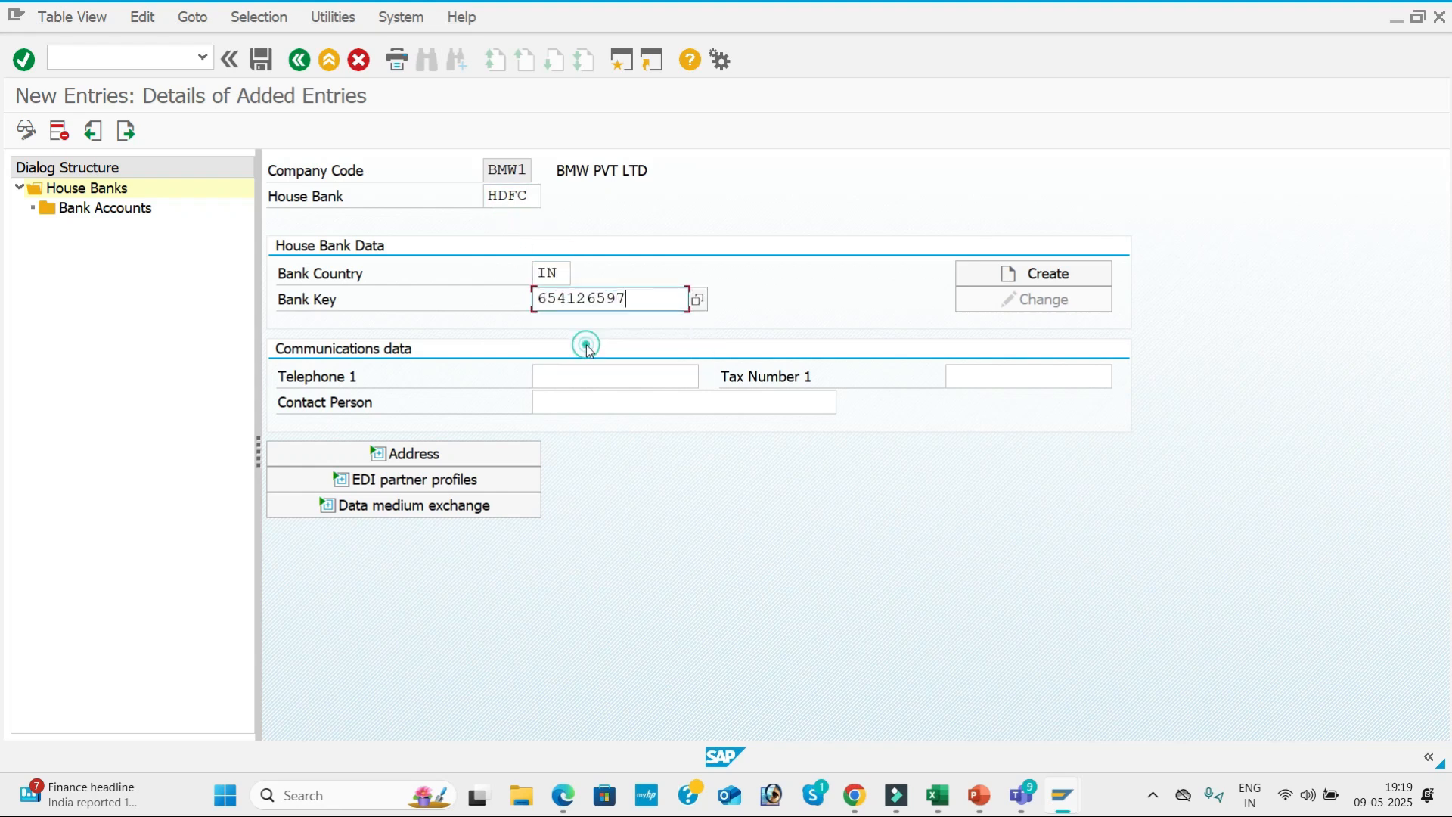
{"action": "left_click", "coordinate": [1087, 283]}
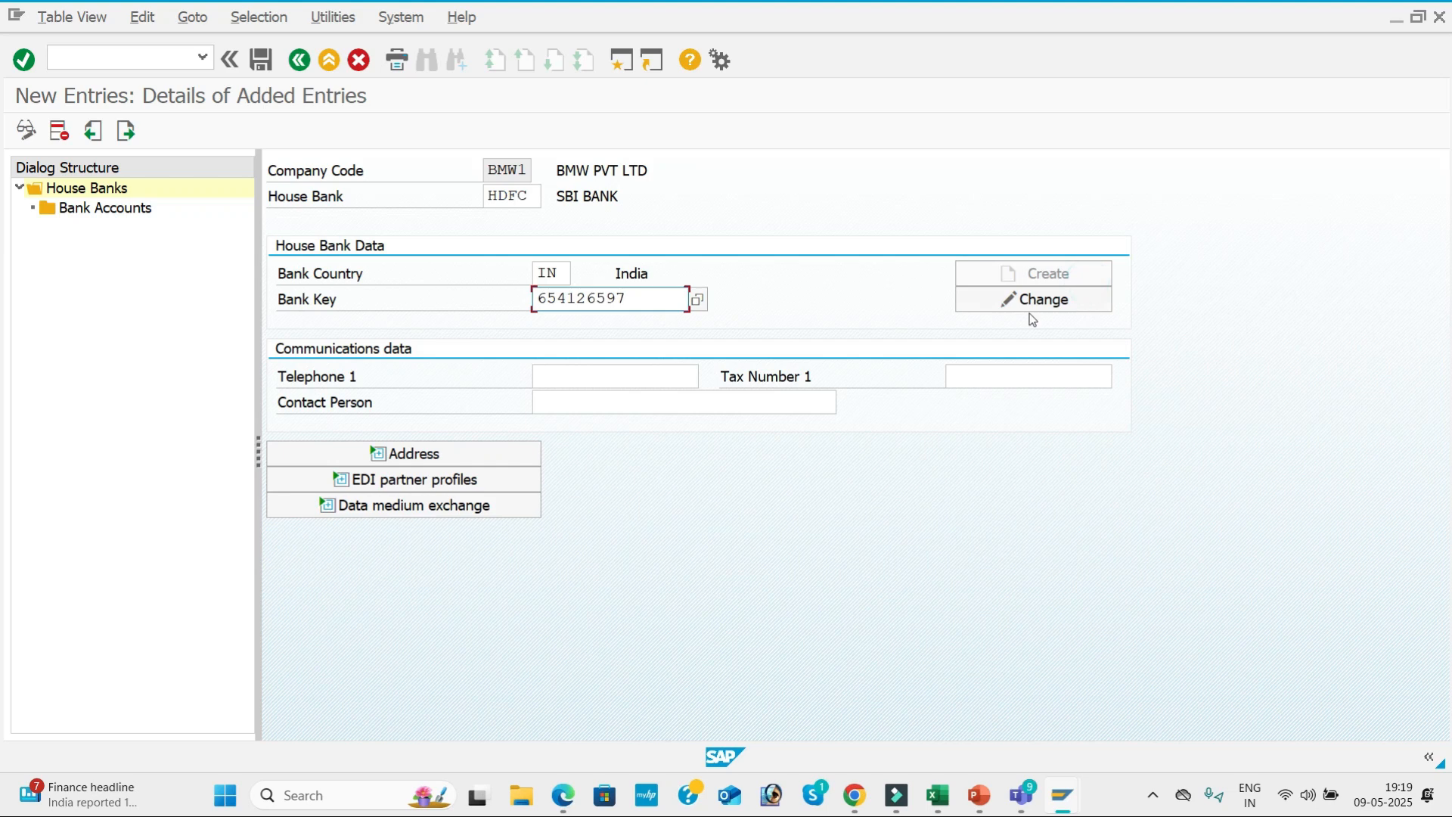
Fill in the HDFC house bank's telephone number and contact person, and expand its address details.
{"action": "left_click", "coordinate": [609, 367]}
{"action": "left_click", "coordinate": [610, 401]}
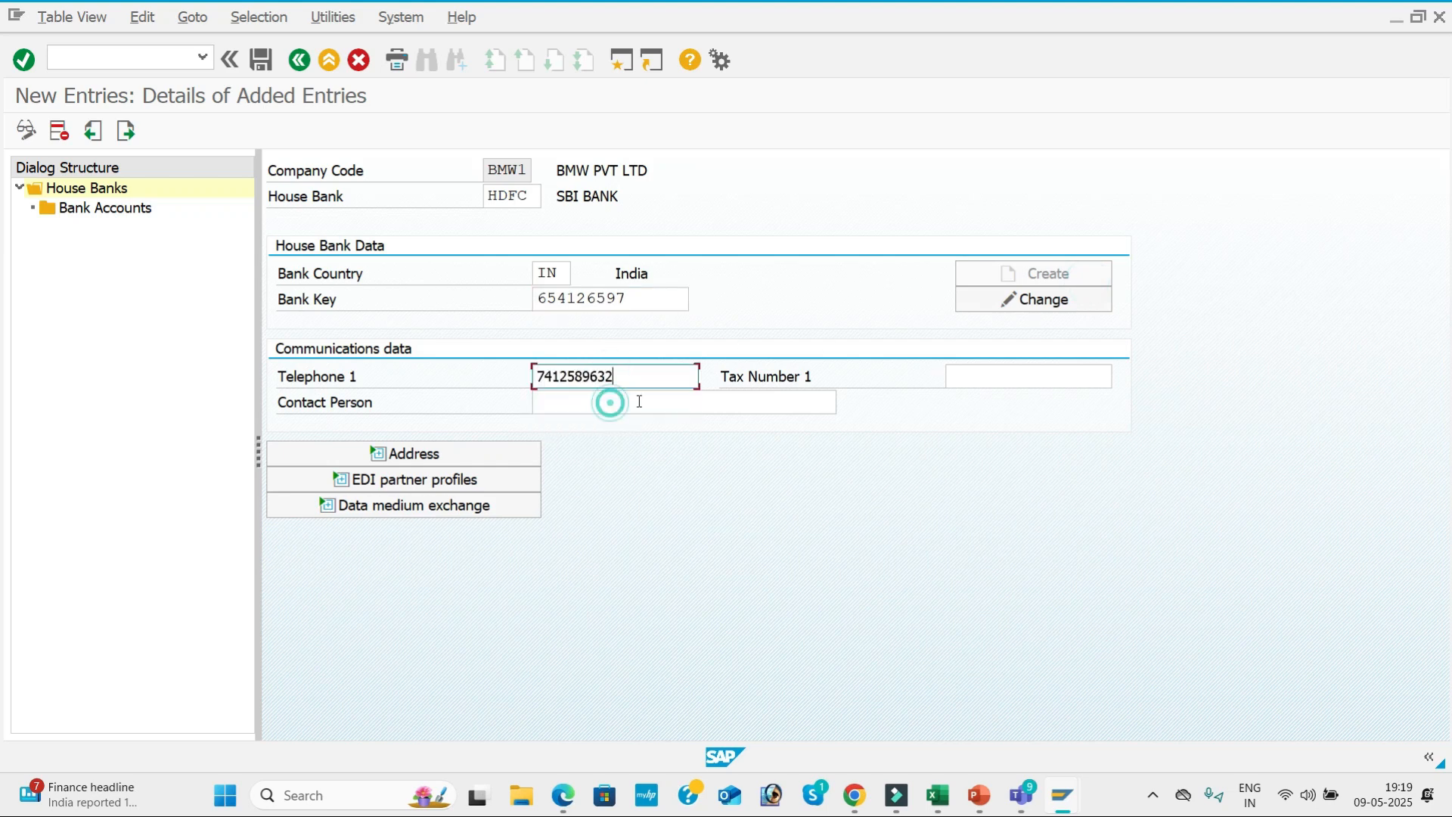
{"action": "left_click", "coordinate": [462, 453]}
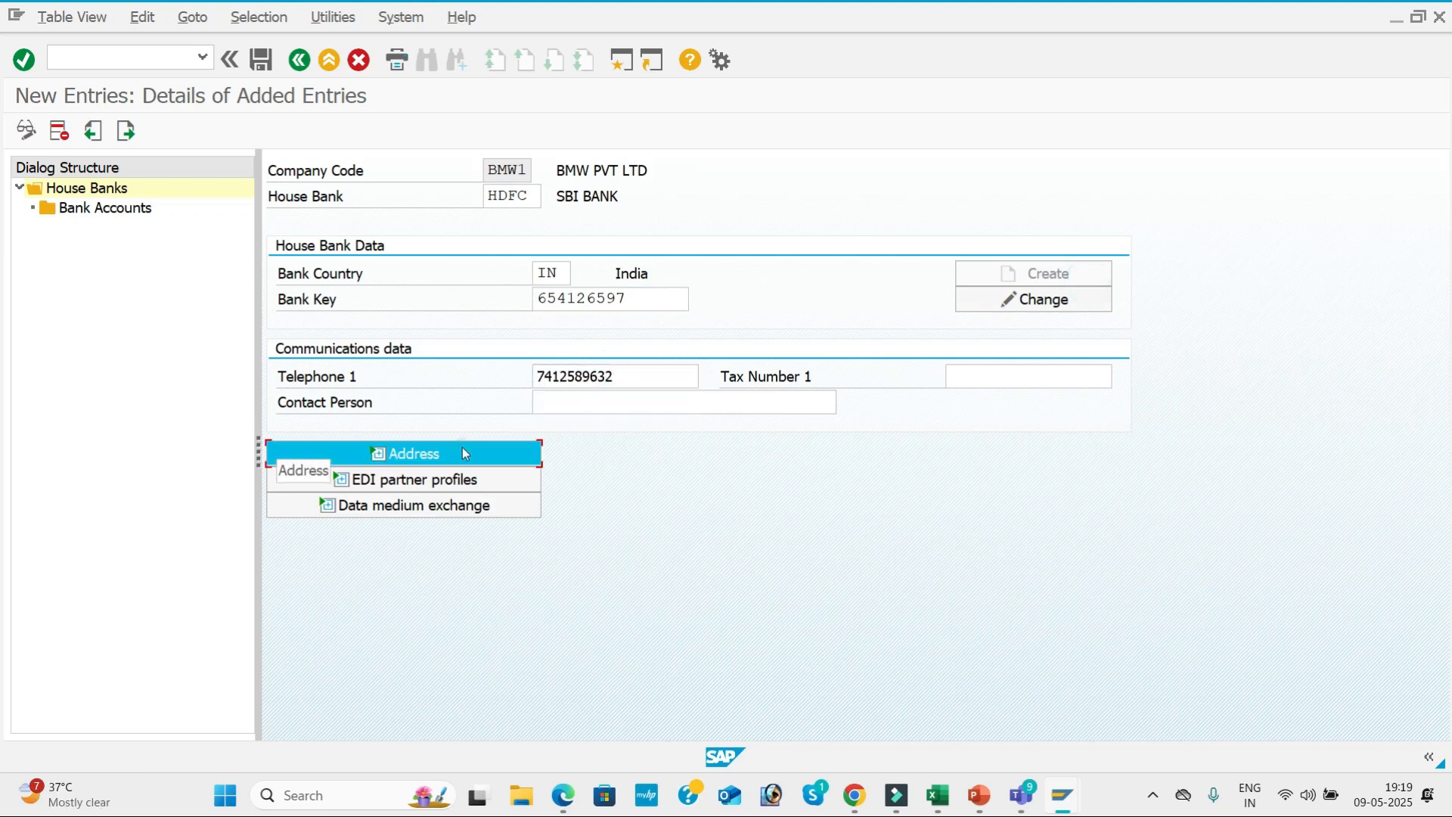
{"action": "left_click", "coordinate": [592, 402]}
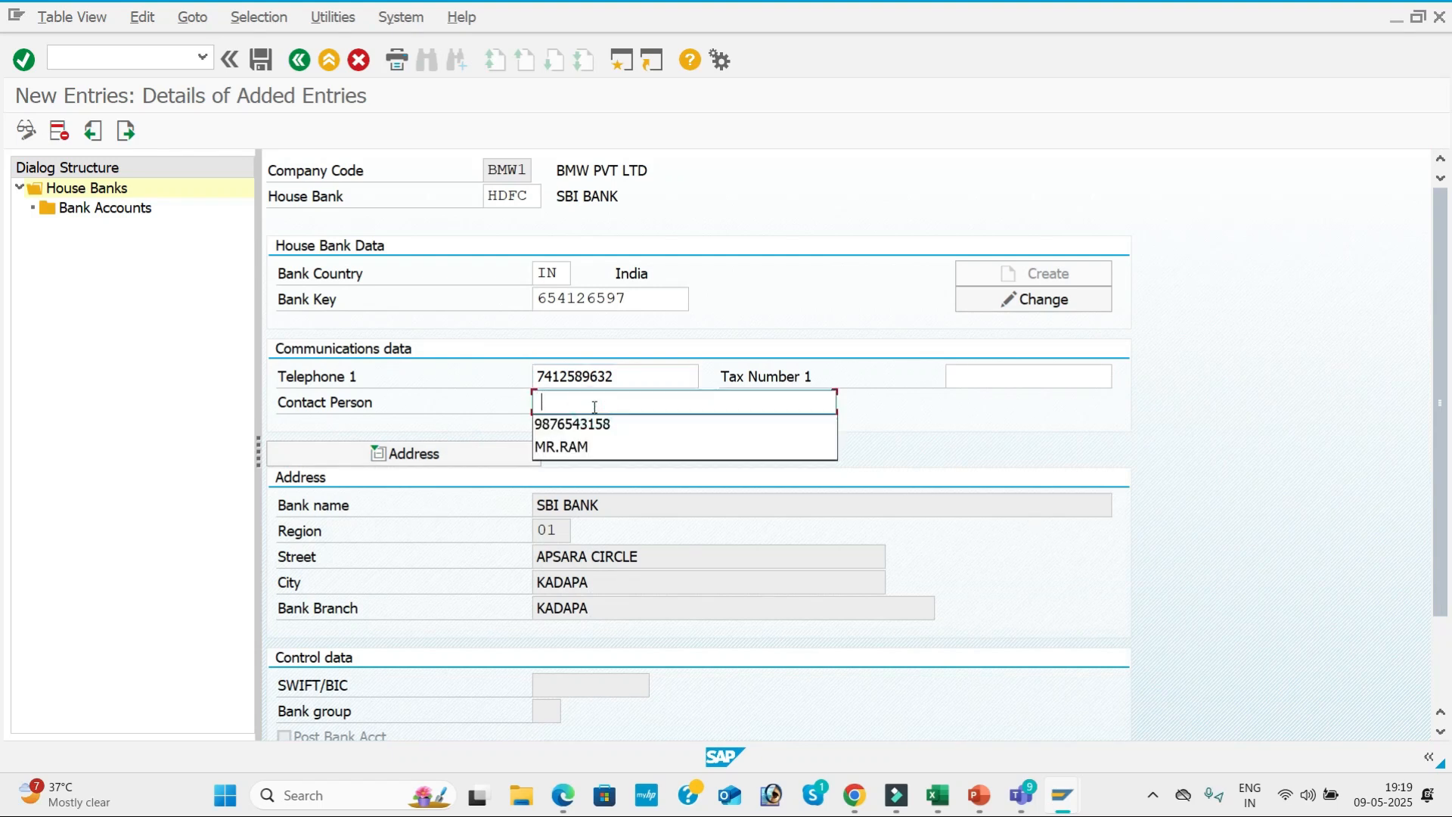
{"action": "left_click", "coordinate": [586, 447]}
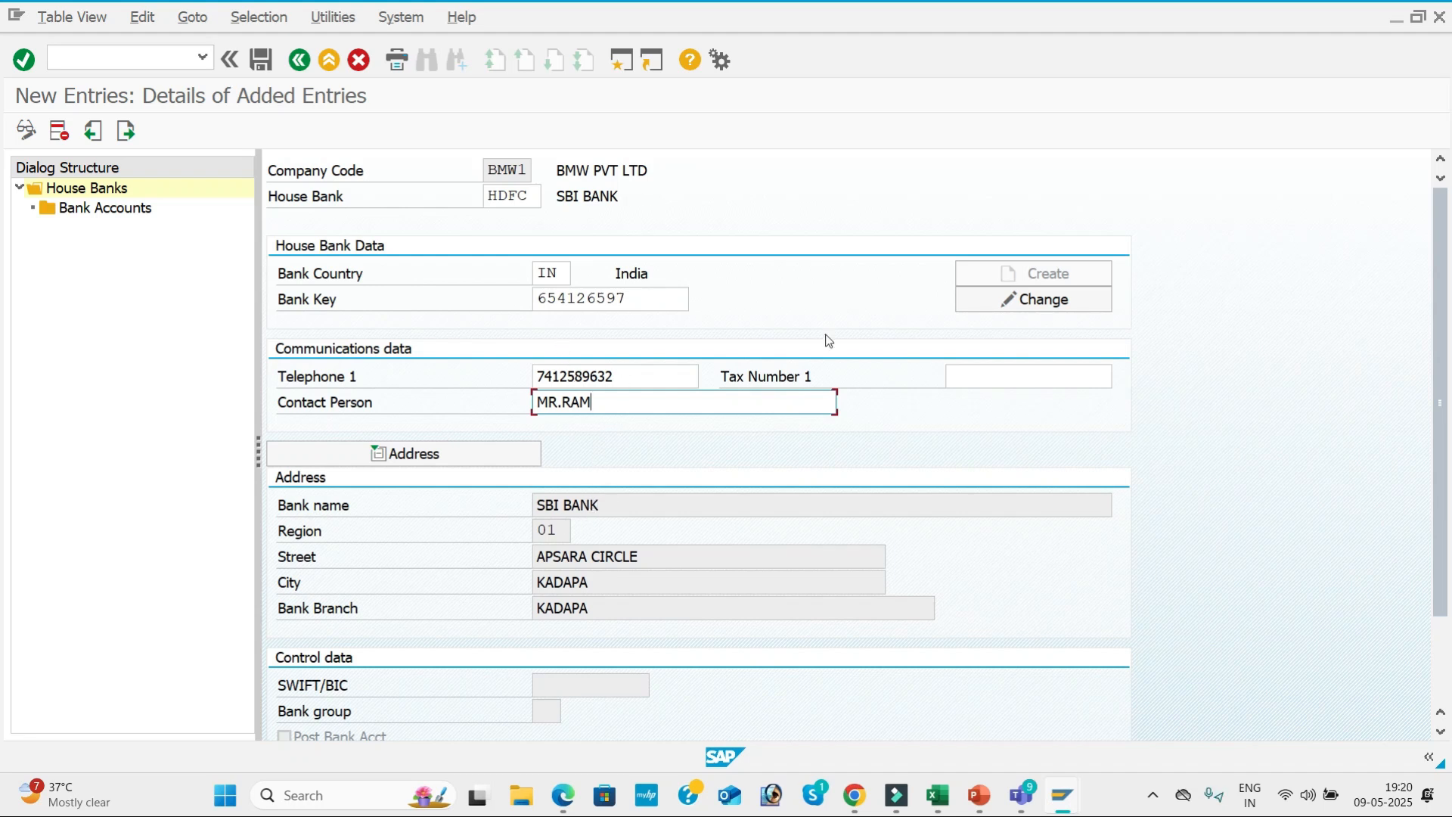
Change the bank name in the HDFC house bank's bank data to HDFC BANK.
{"action": "left_click", "coordinate": [1049, 301]}
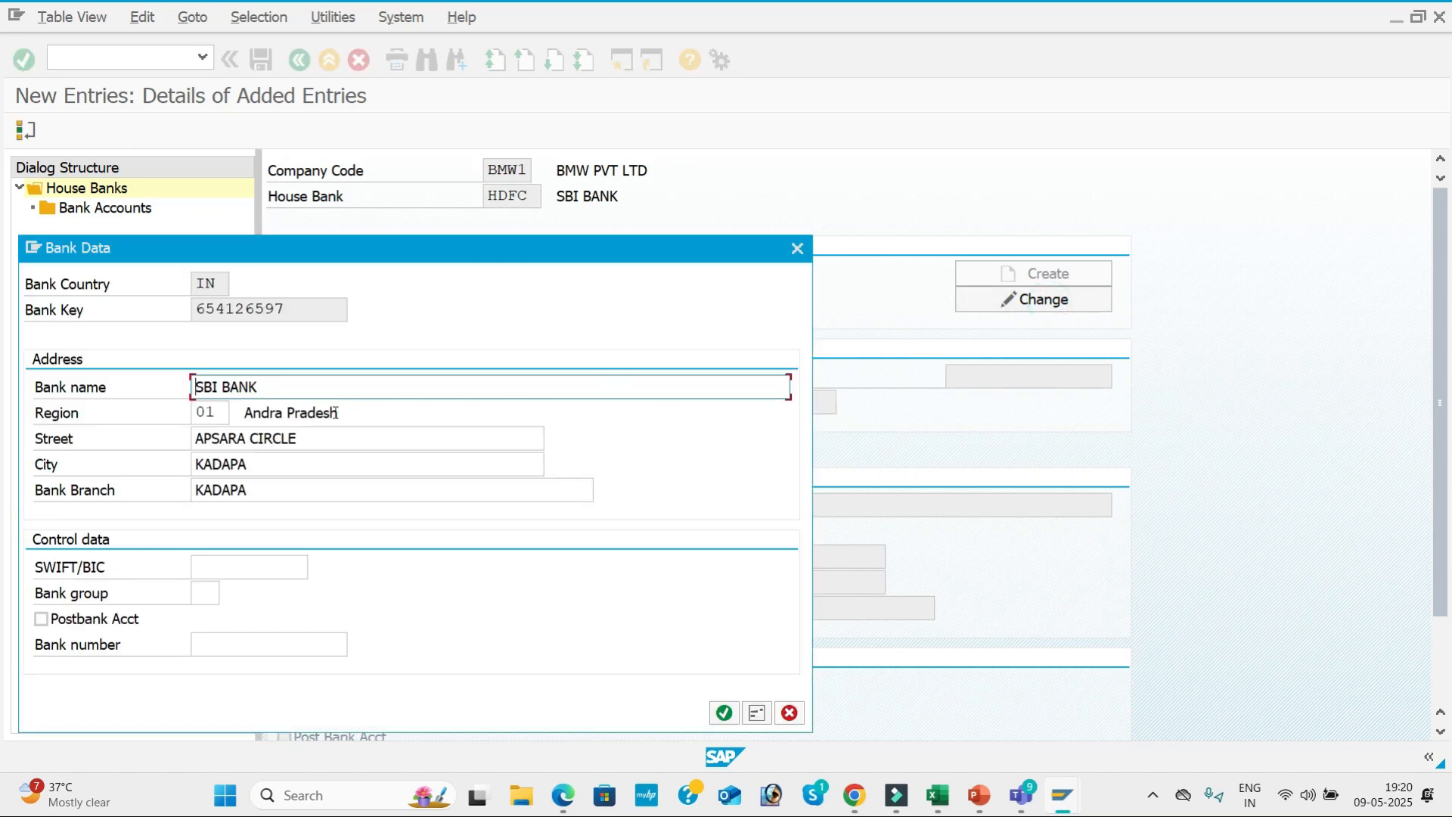
{"action": "left_click_drag", "start_coordinate": [287, 398], "coordinate": [130, 384]}
{"action": "type", "text": "HDFC BA"}
{"action": "key", "text": "Tab"}
{"action": "key", "text": "Tab"}
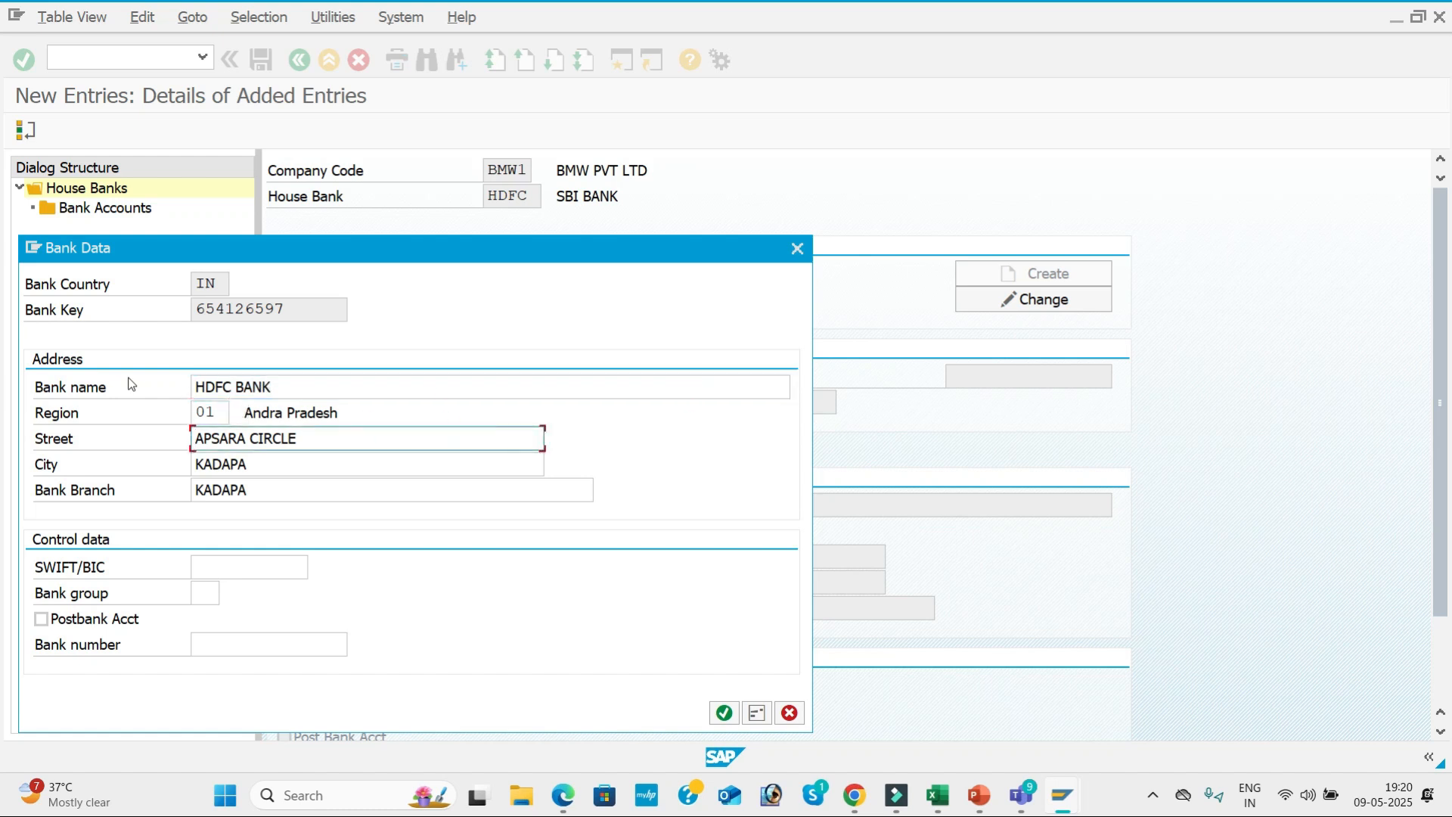
Set the bank's street to ASHOK NAGAR, confirm the bank data and save the HDFC house bank.
{"action": "triple_click", "coordinate": [339, 443]}
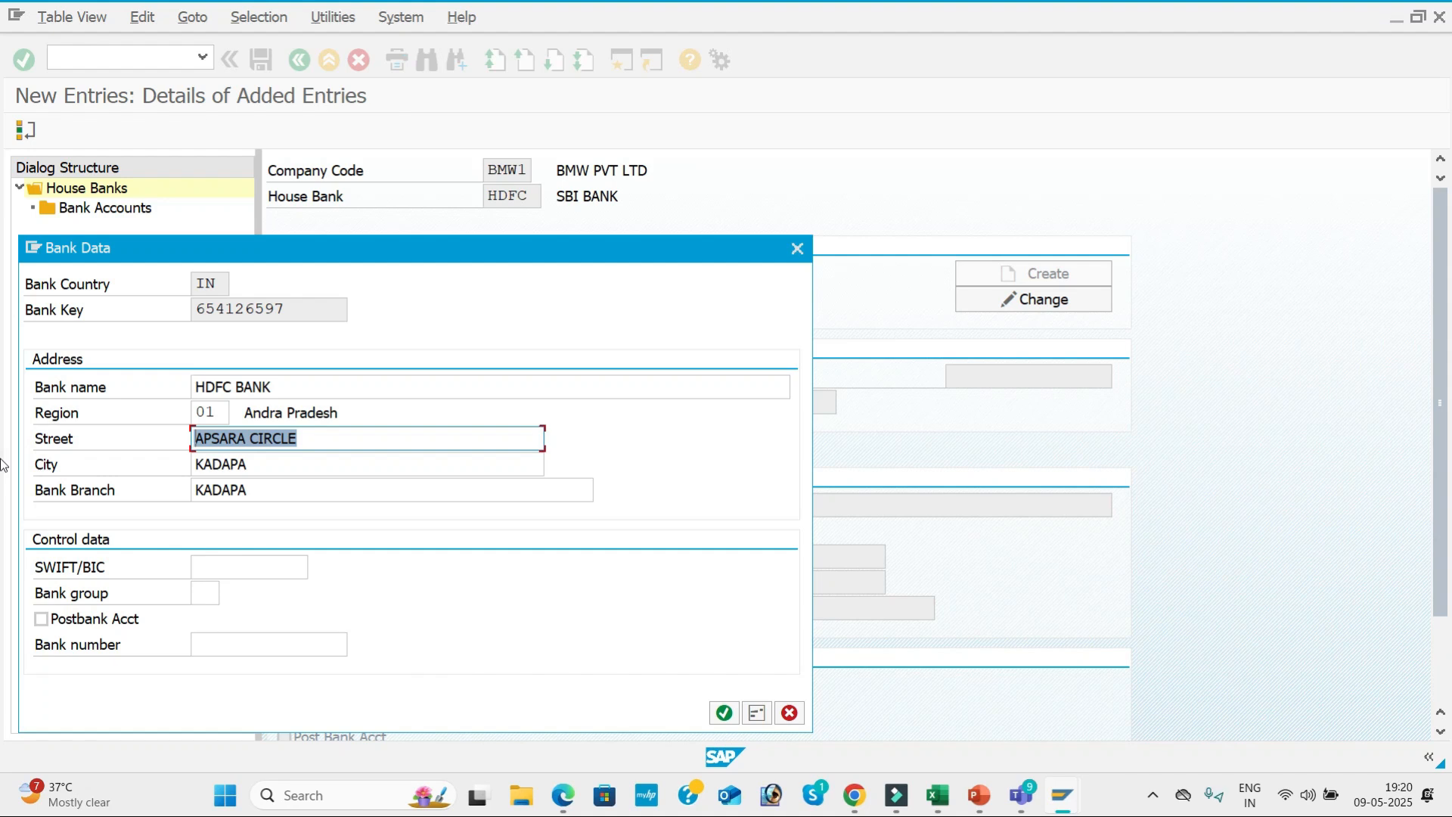
{"action": "type", "text": "R"}
{"action": "key", "text": "BackSpace"}
{"action": "type", "text": "MR NAGA"}
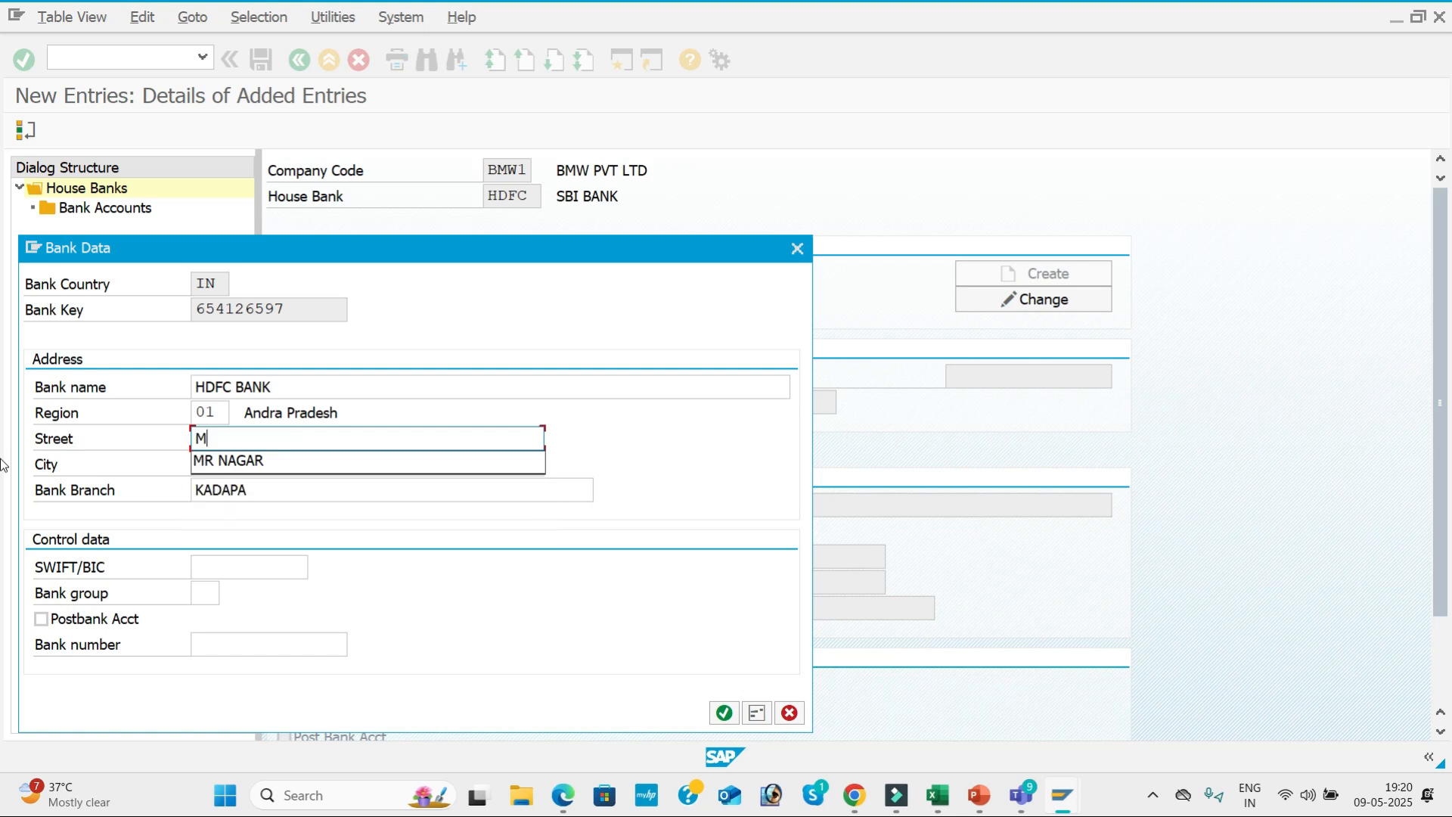
{"action": "key", "text": "BackSpace"}
{"action": "key", "text": "BackSpace"}
{"action": "key", "text": "BackSpace"}
{"action": "key", "text": "BackSpace"}
{"action": "type", "text": "ASHOK"}
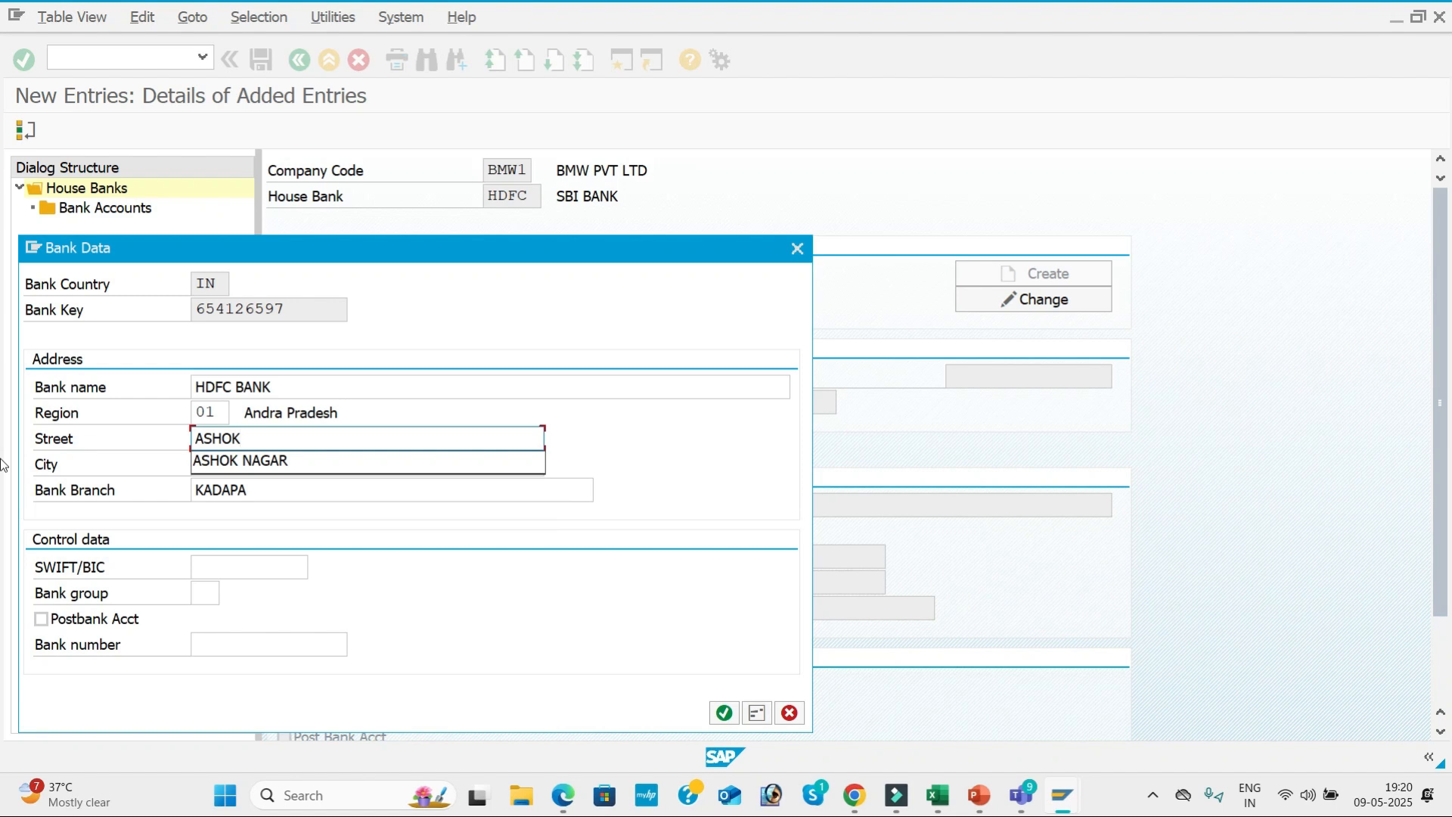
{"action": "key", "text": "Down"}
{"action": "key", "text": "Tab"}
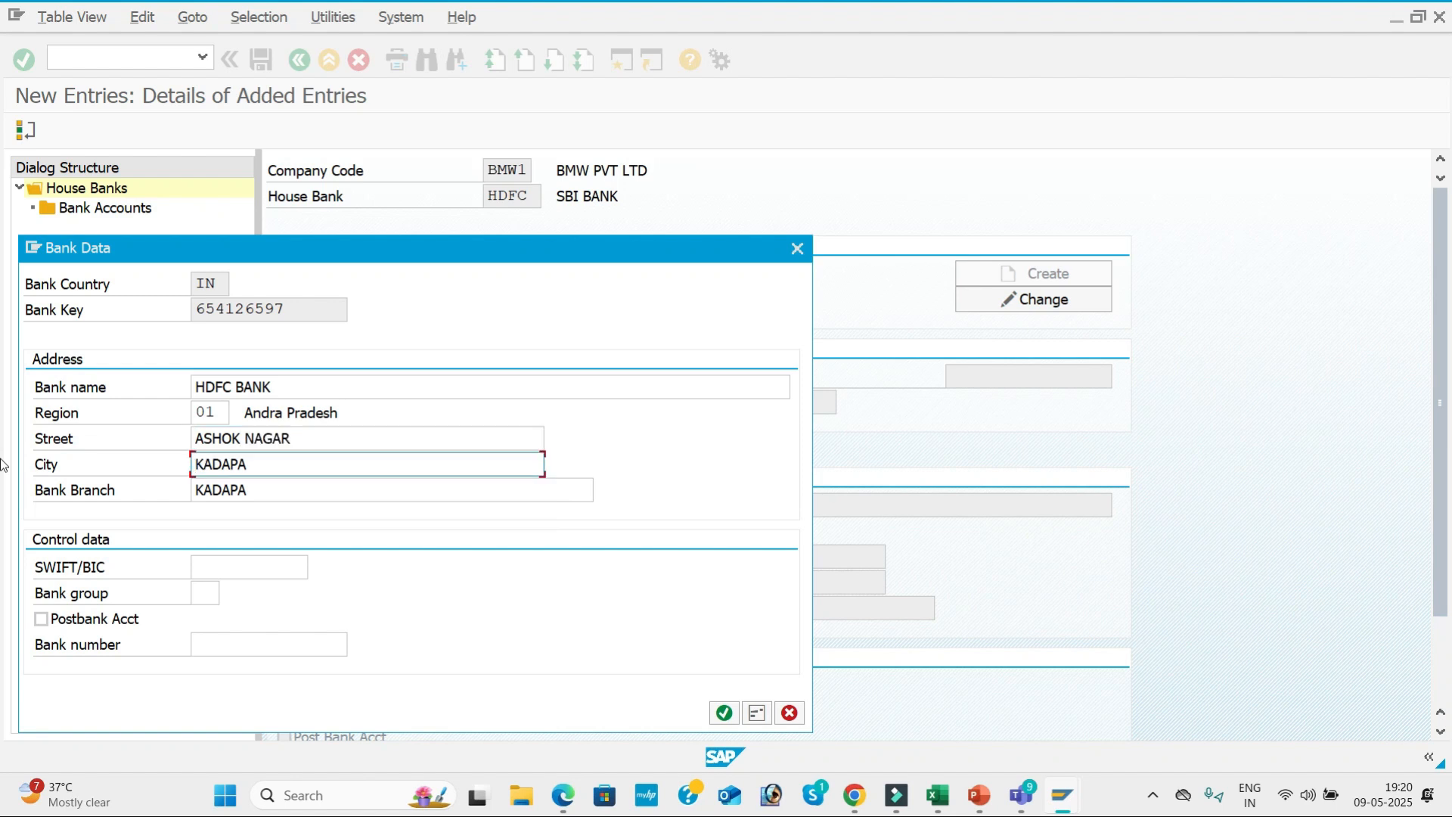
{"action": "left_click", "coordinate": [723, 714]}
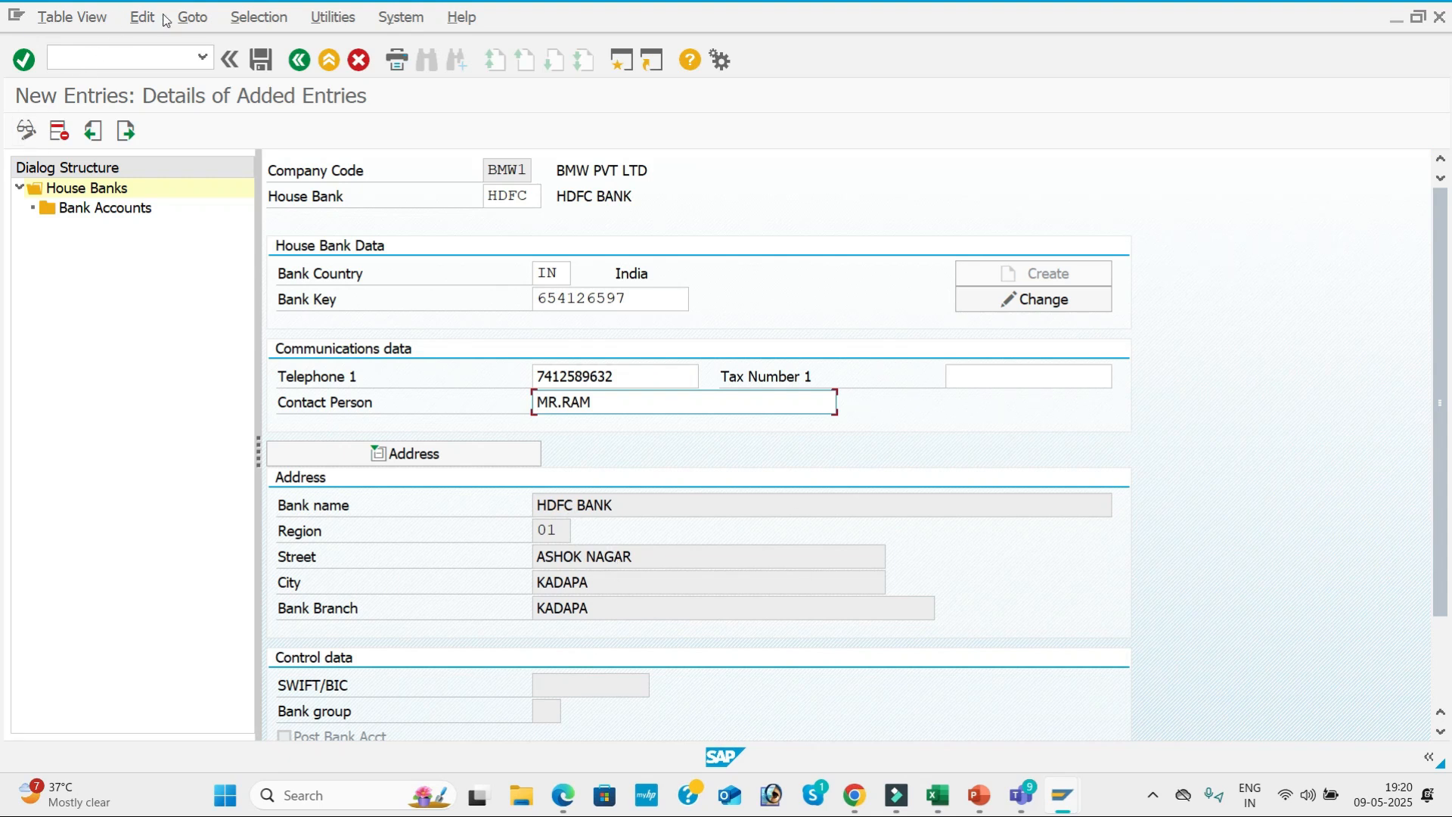
{"action": "left_click", "coordinate": [267, 64]}
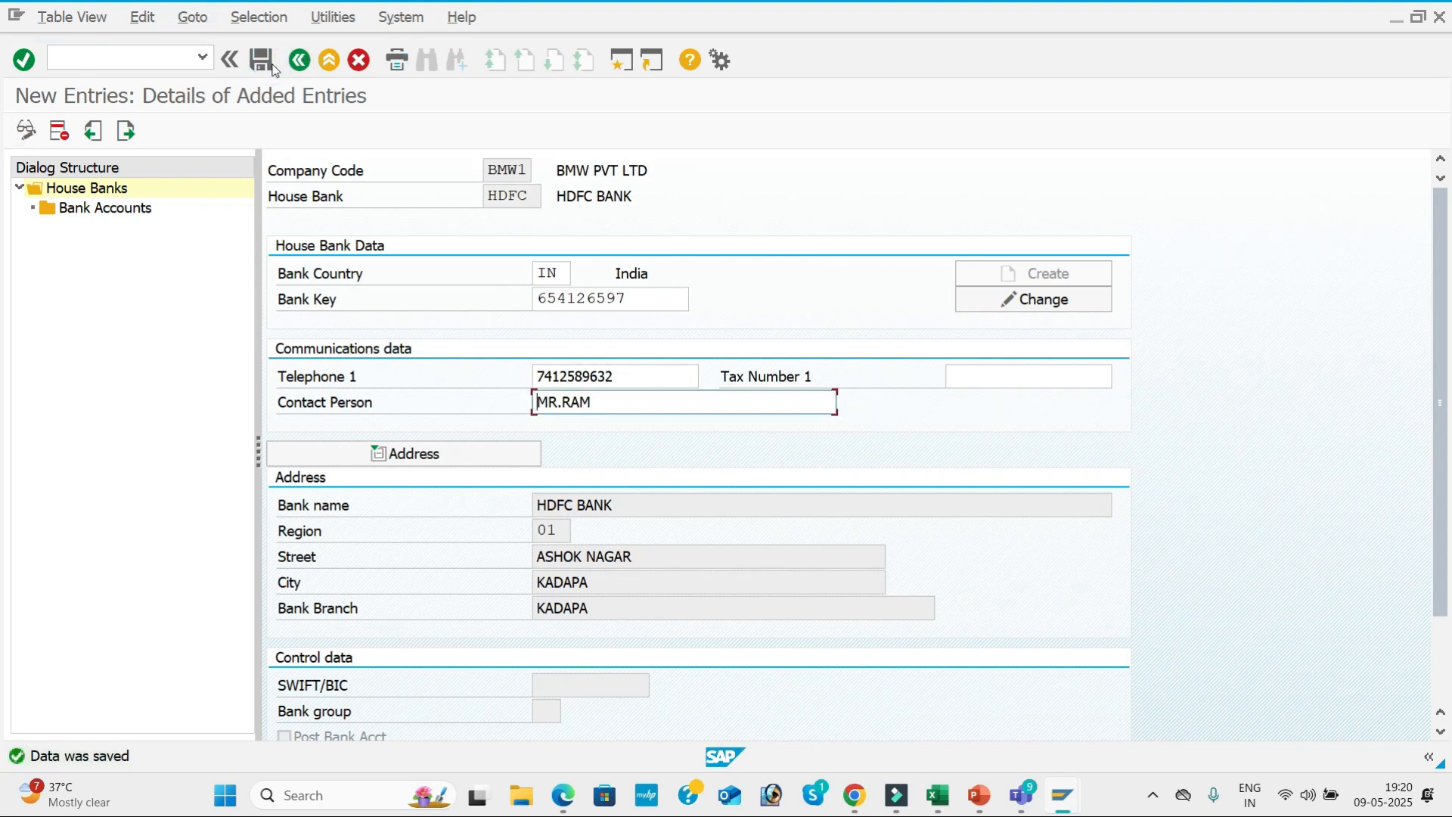
Create a bank account for house bank HDFC with account ID HDF1 and description HDFC BANK.
{"action": "double_click", "coordinate": [117, 209]}
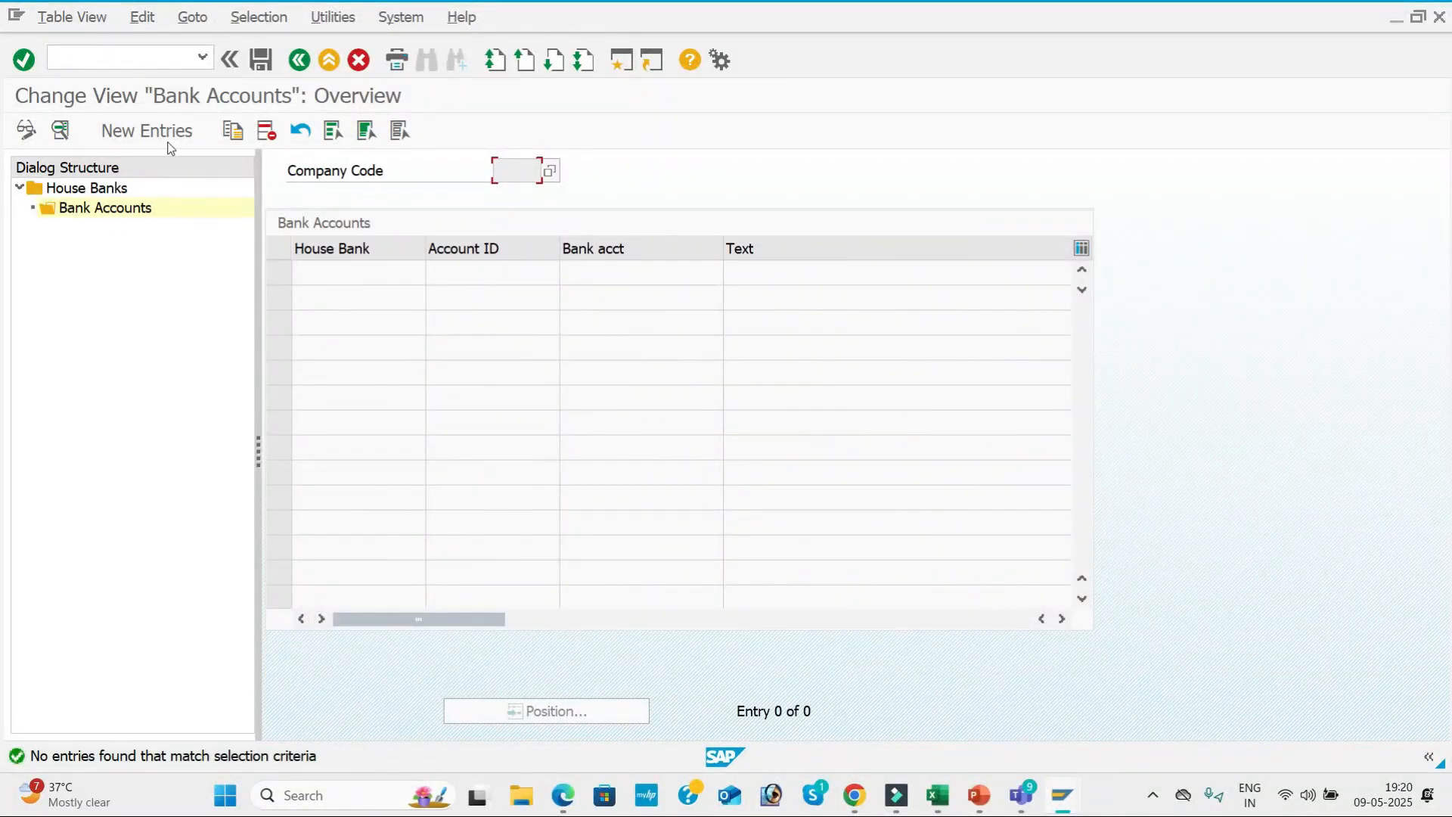
{"action": "left_click", "coordinate": [162, 133]}
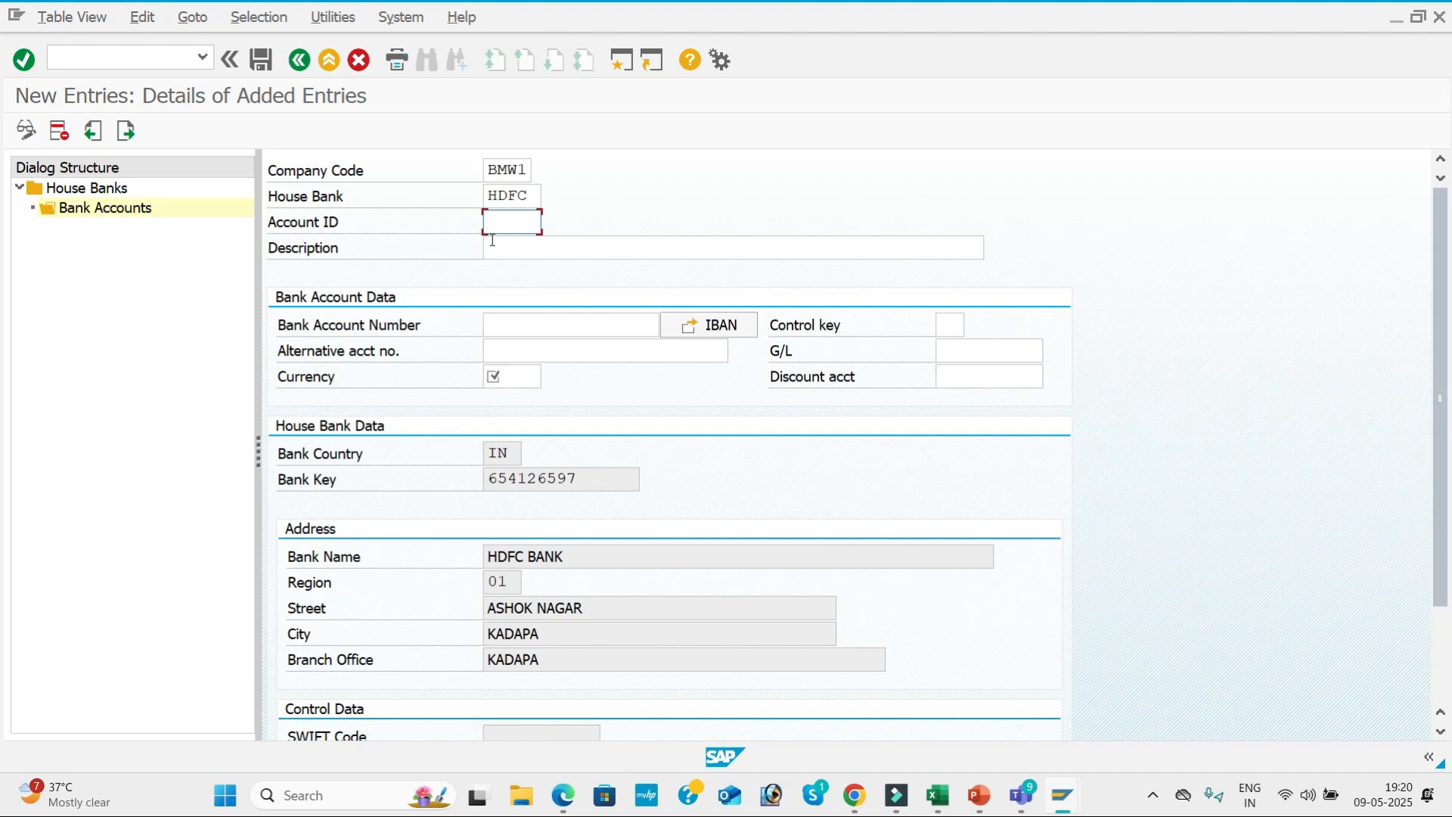
{"action": "type", "text": "D"}
{"action": "type", "text": "DF1"}
{"action": "key", "text": "Tab"}
{"action": "key", "text": "BackSpace"}
{"action": "key", "text": "Down"}
{"action": "key", "text": "Down"}
{"action": "key", "text": "Tab"}
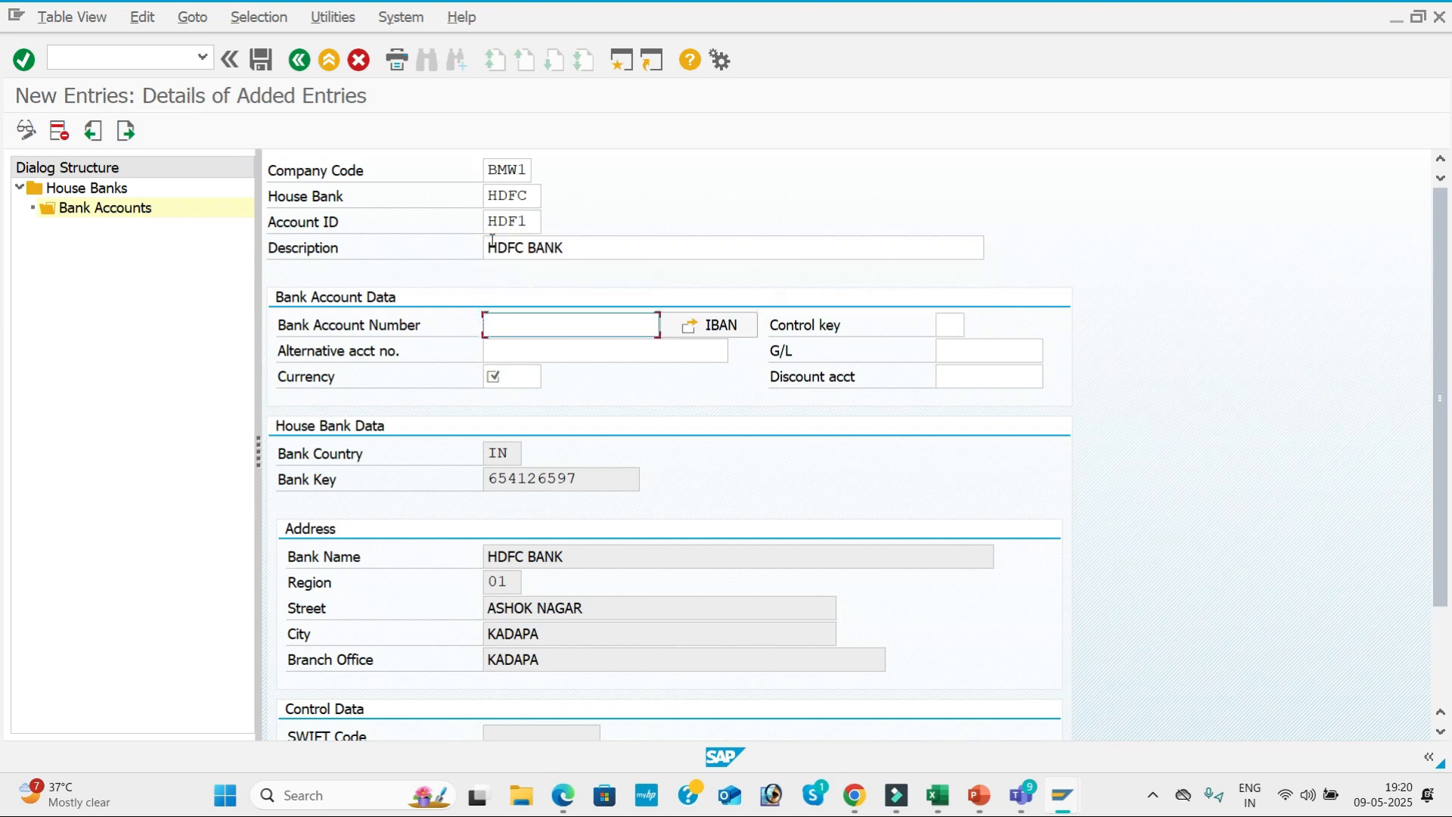
Fill in the bank account number and the alternative account number for HDF1.
{"action": "key", "text": "Tab"}
{"action": "key", "text": "Tab"}
{"action": "key", "text": "Tab"}
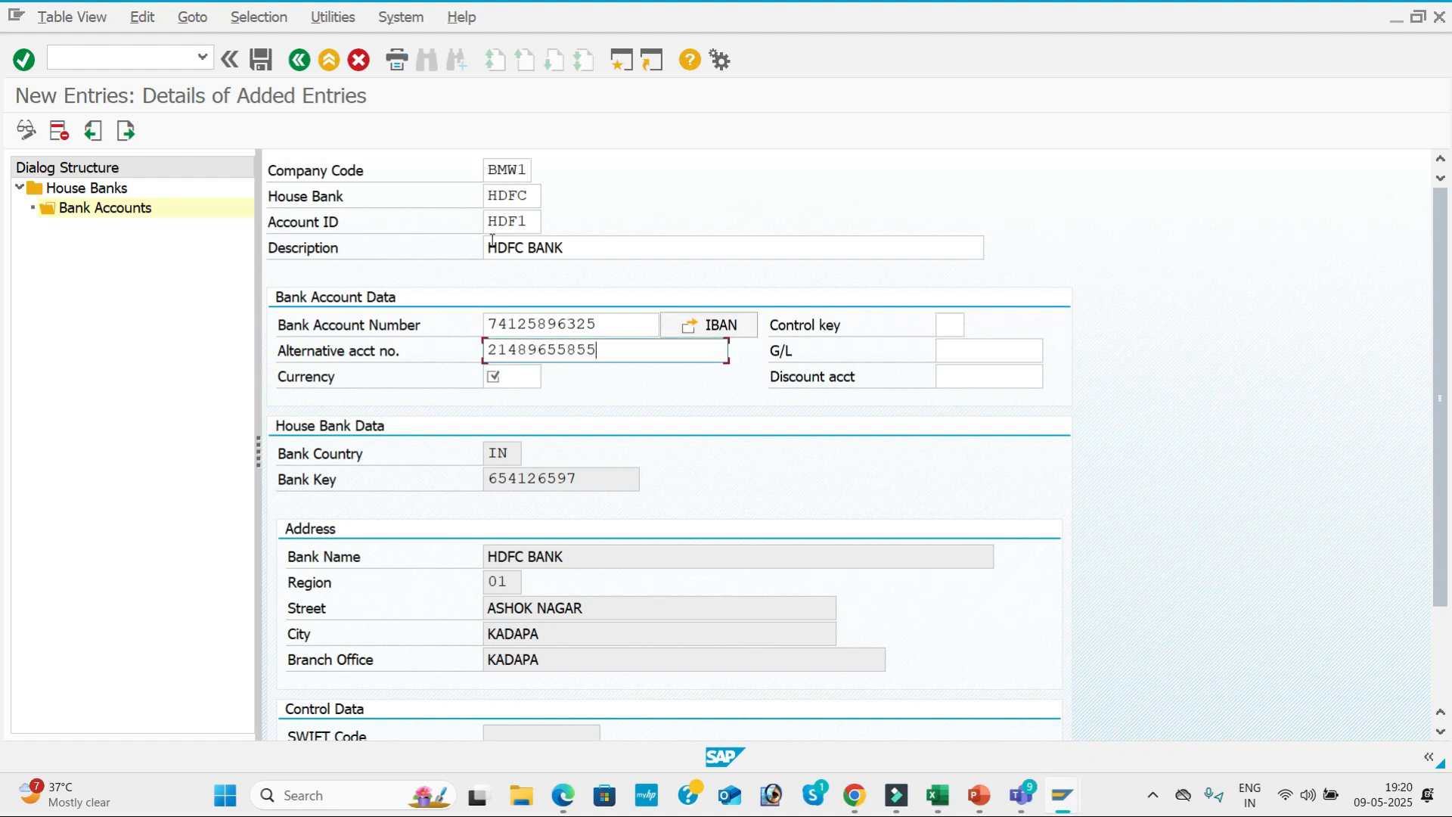
{"action": "key", "text": "Tab"}
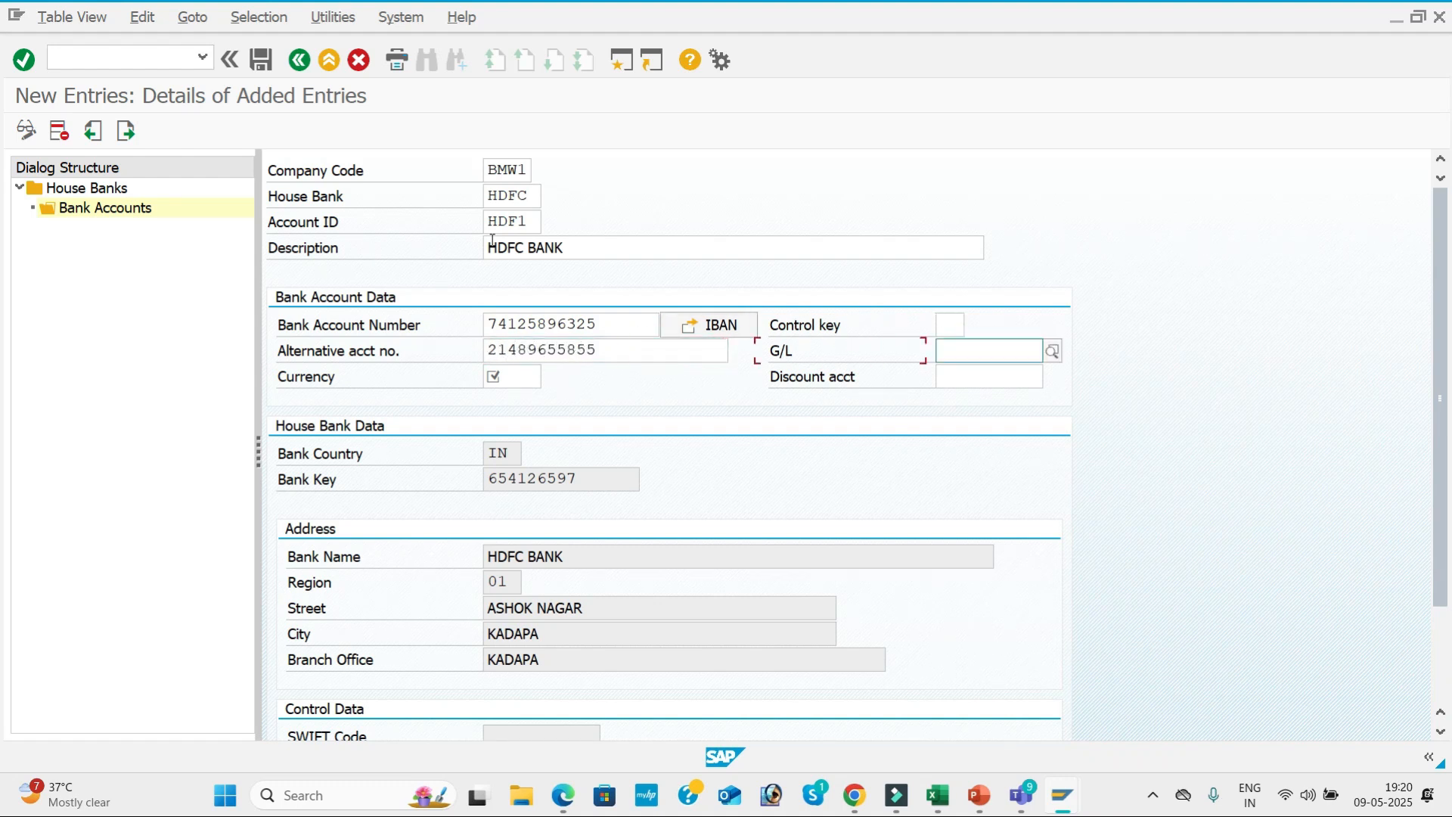
Assign G/L account 200002 (Hdfc Bank) of company code BMW1 to bank account HDF1.
{"action": "left_click", "coordinate": [1054, 351]}
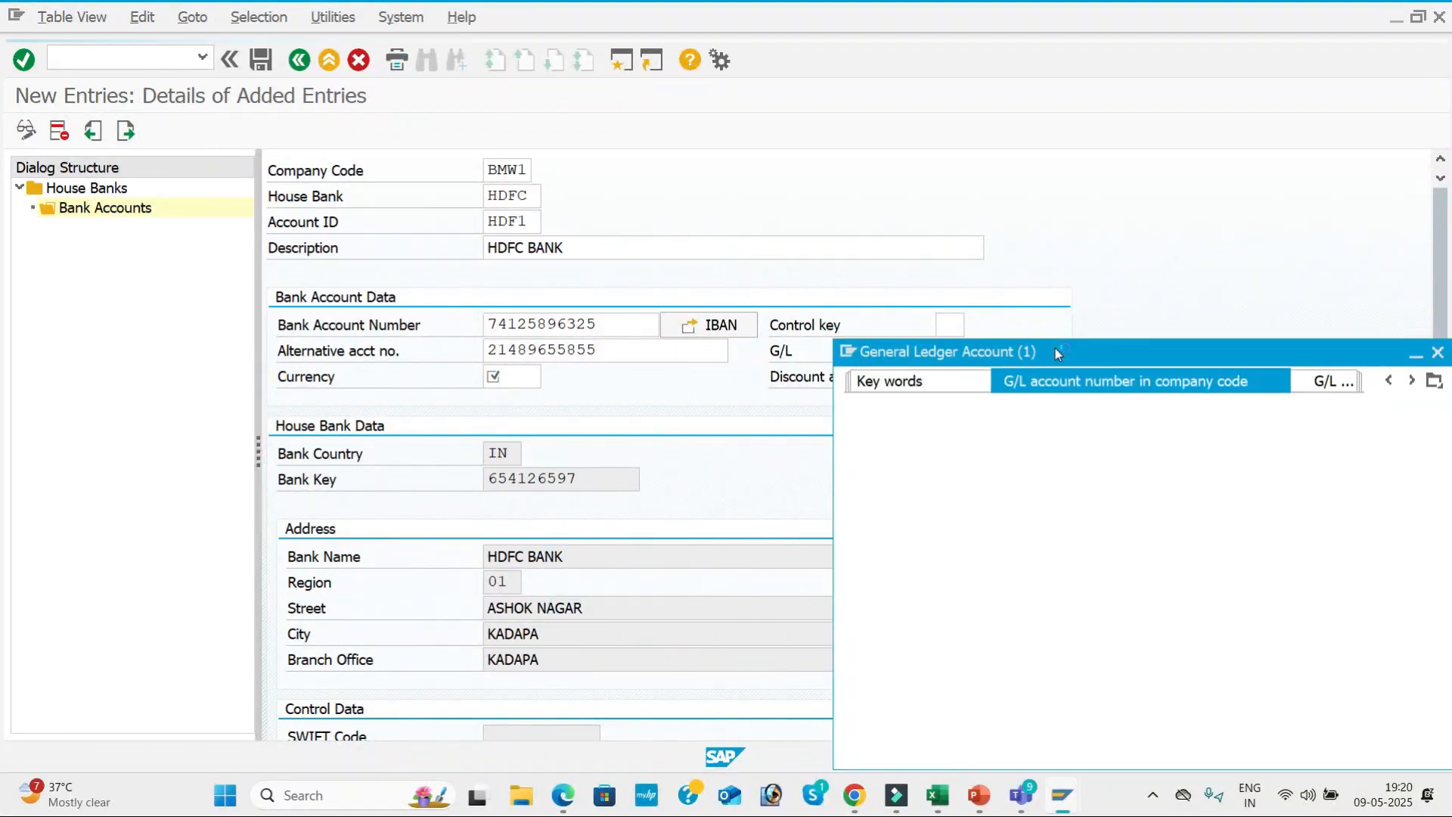
{"action": "key", "text": "Return"}
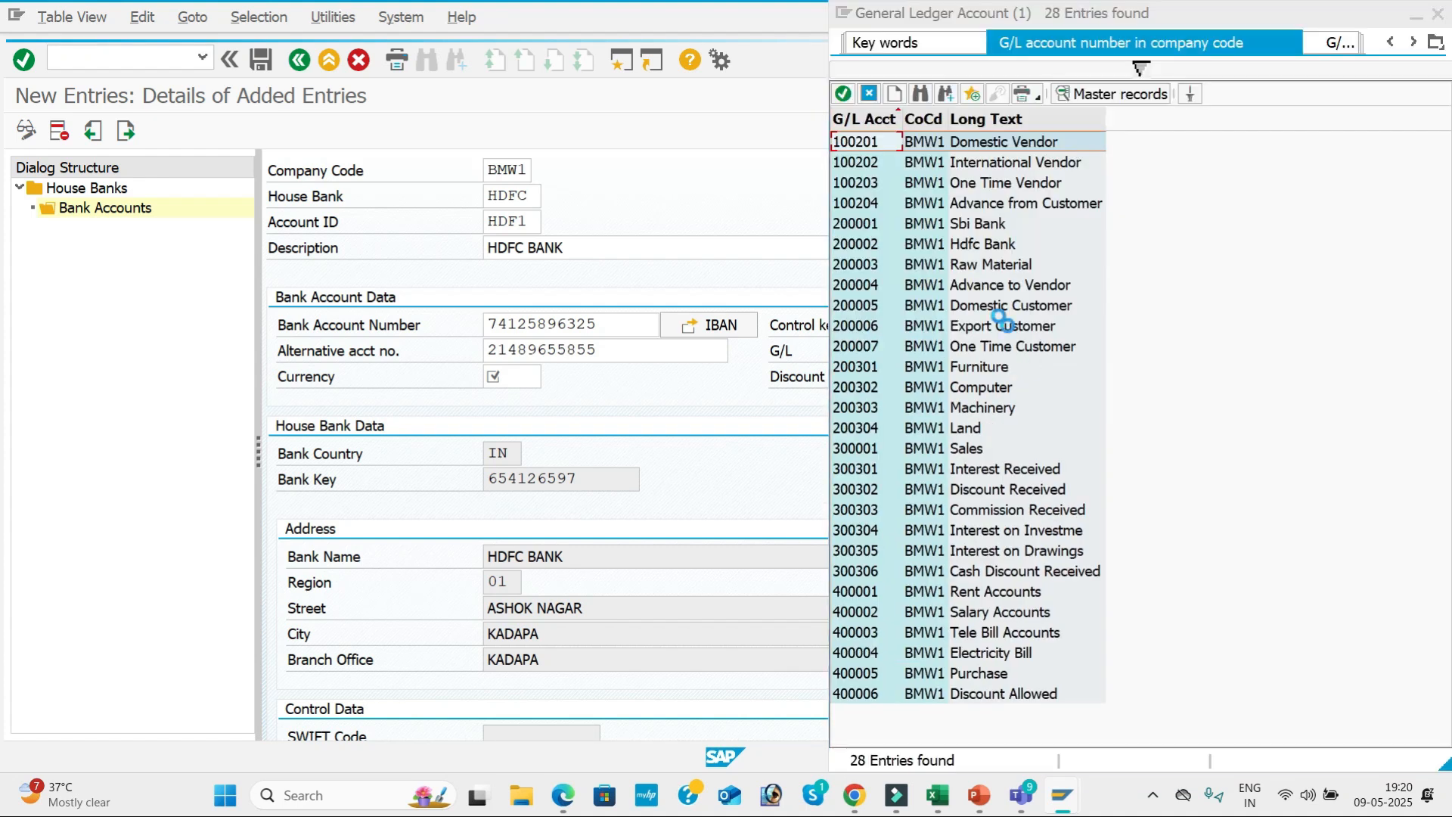
{"action": "left_click", "coordinate": [967, 244]}
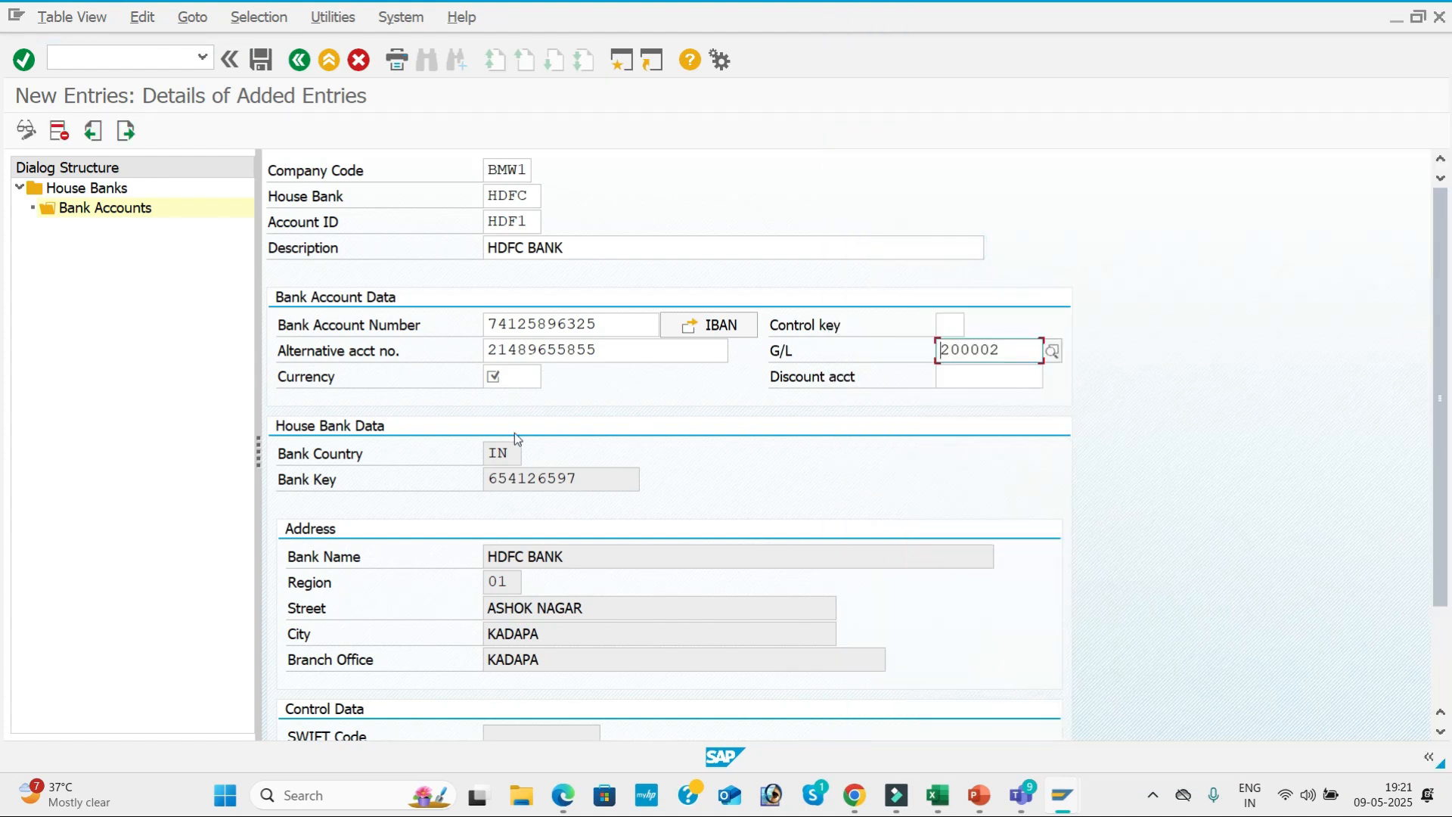
Set the HDF1 bank account's currency to INR and save it without transporting the IBAN.
{"action": "left_click", "coordinate": [512, 382]}
{"action": "left_click", "coordinate": [513, 397]}
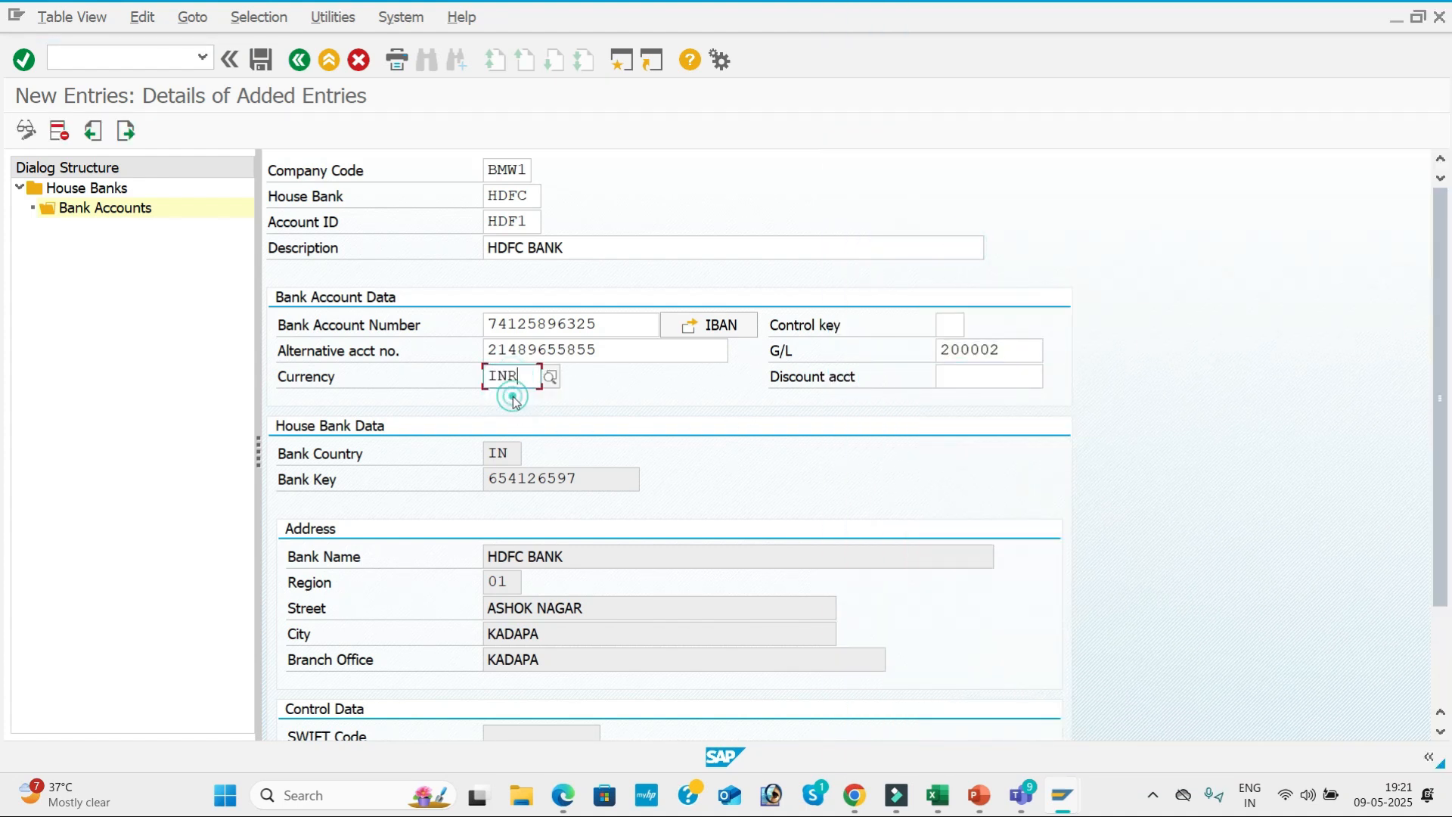
{"action": "key", "text": "Tab"}
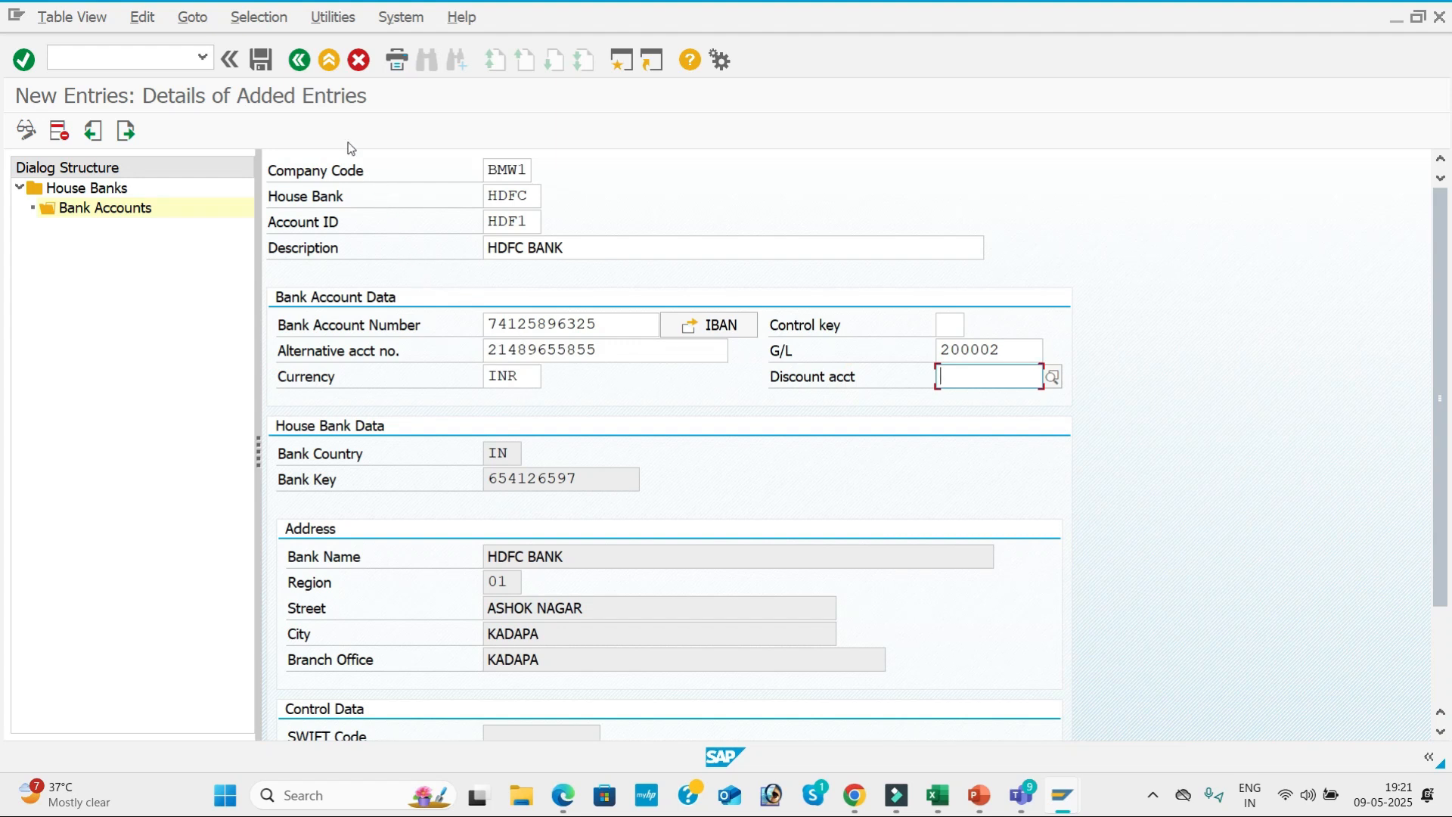
{"action": "left_click", "coordinate": [263, 59]}
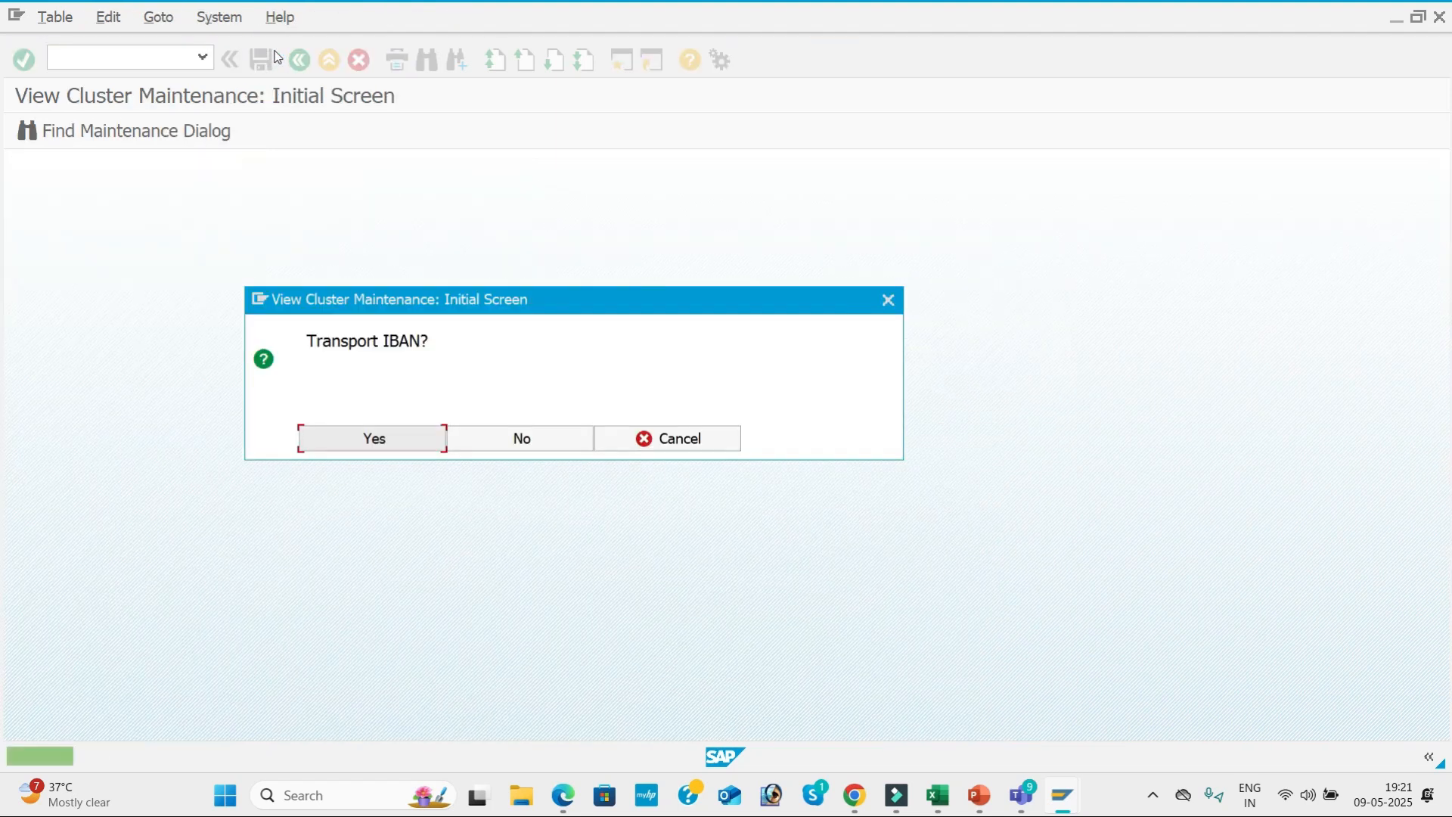
{"action": "left_click", "coordinate": [506, 438]}
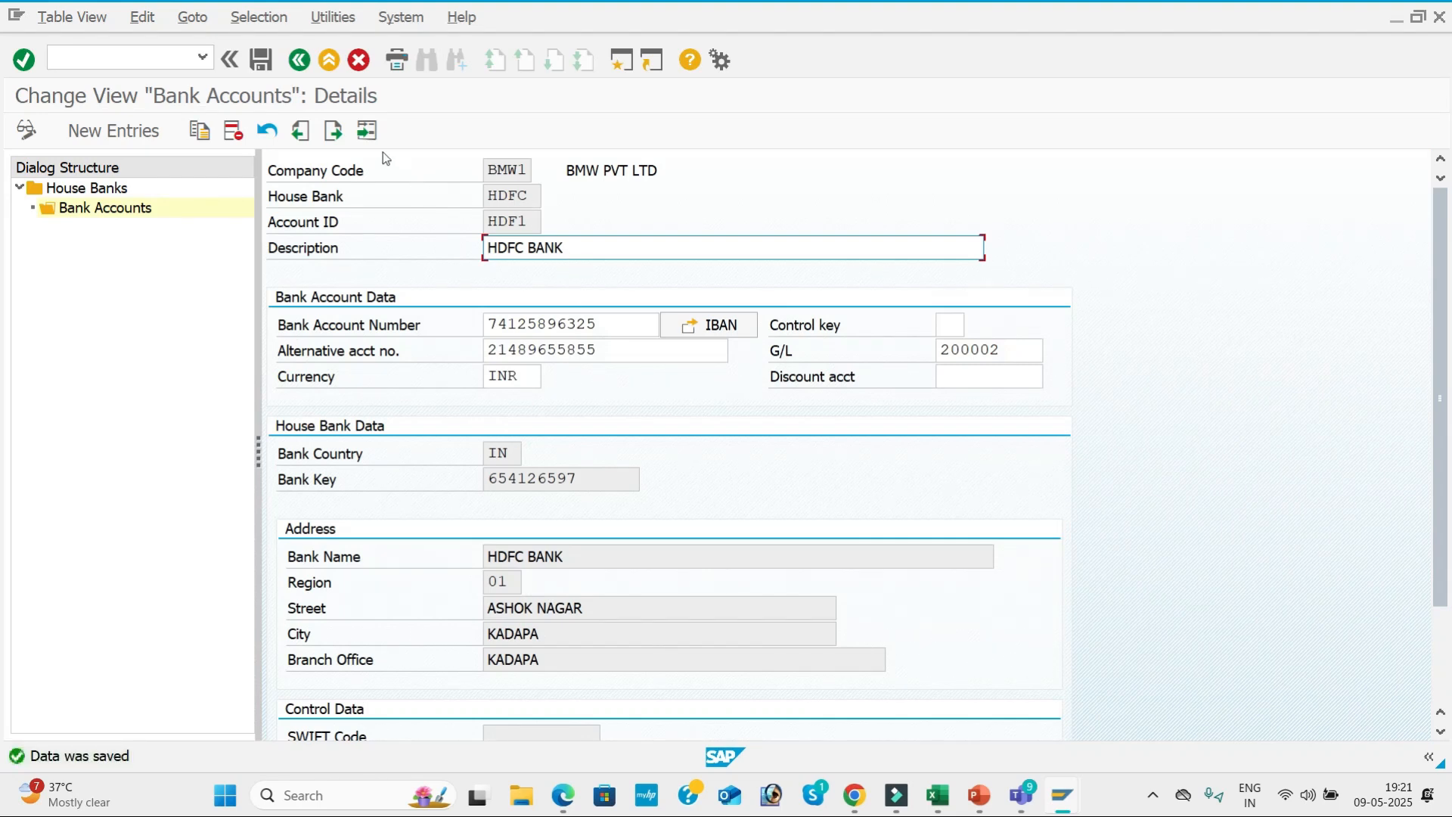
Leave the house bank maintenance for BMW1 and return to the payment program customizing overview.
{"action": "left_click", "coordinate": [301, 60]}
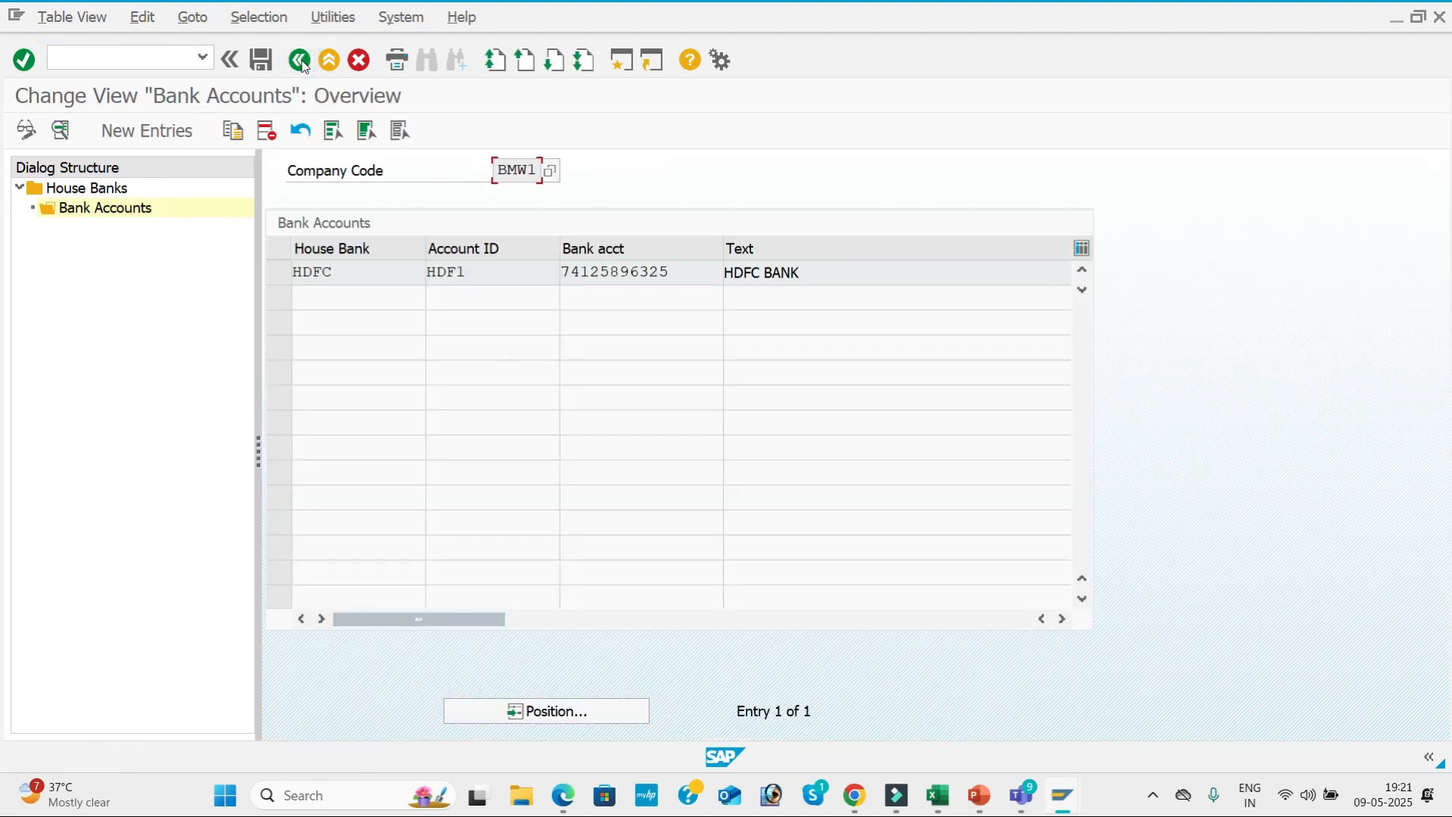
{"action": "left_click", "coordinate": [300, 60]}
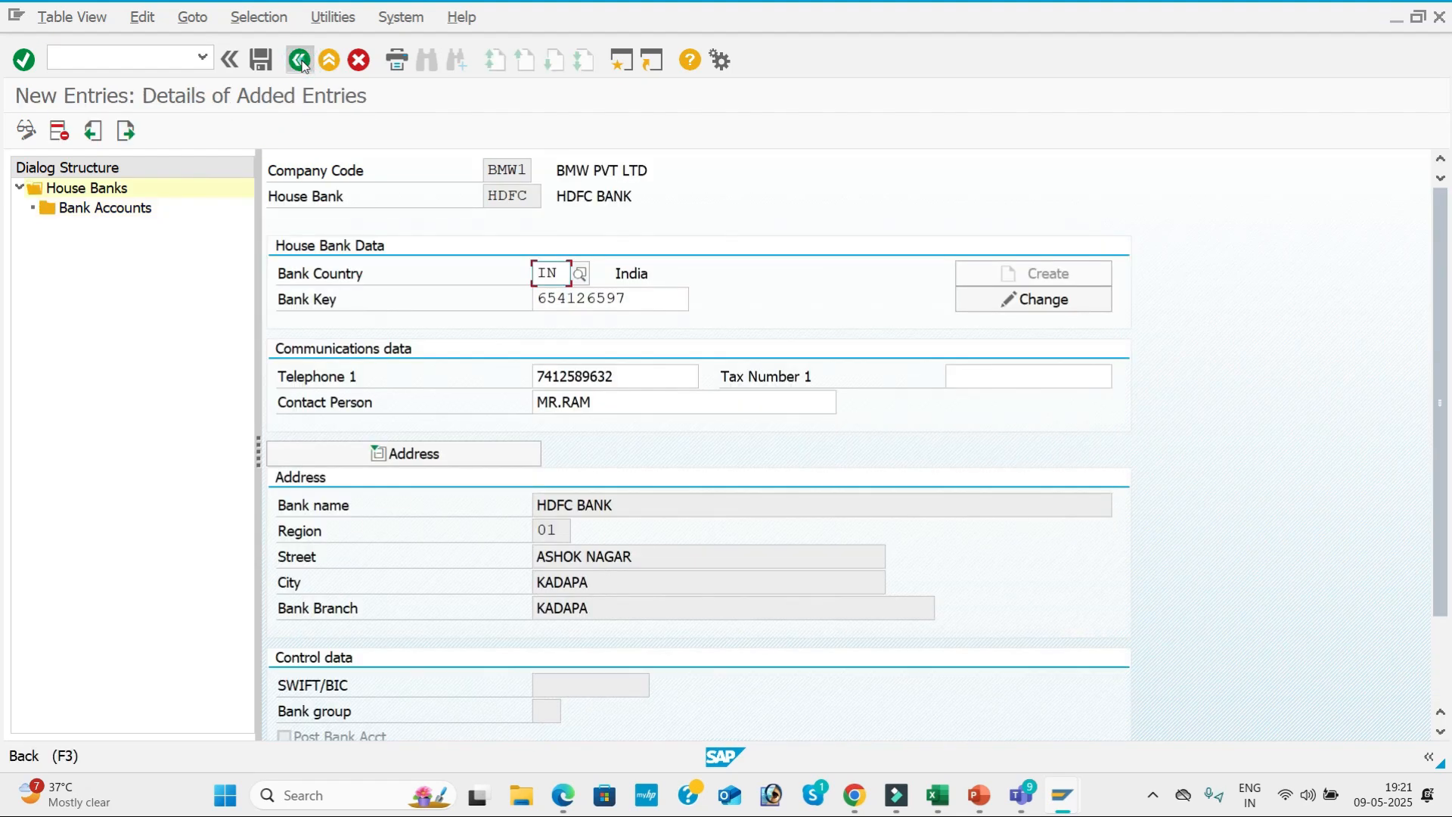
{"action": "left_click", "coordinate": [300, 61]}
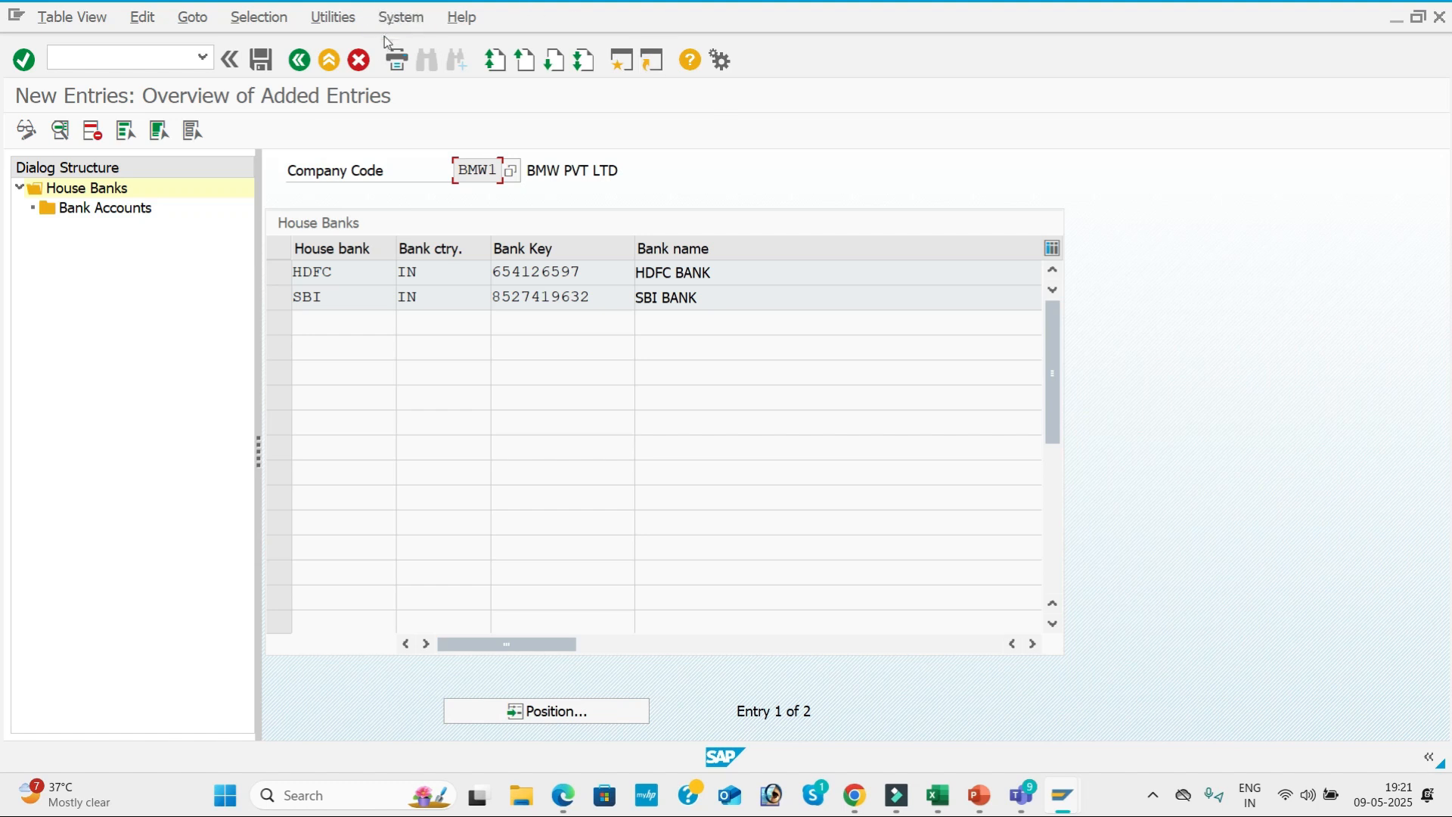
{"action": "left_click", "coordinate": [299, 63]}
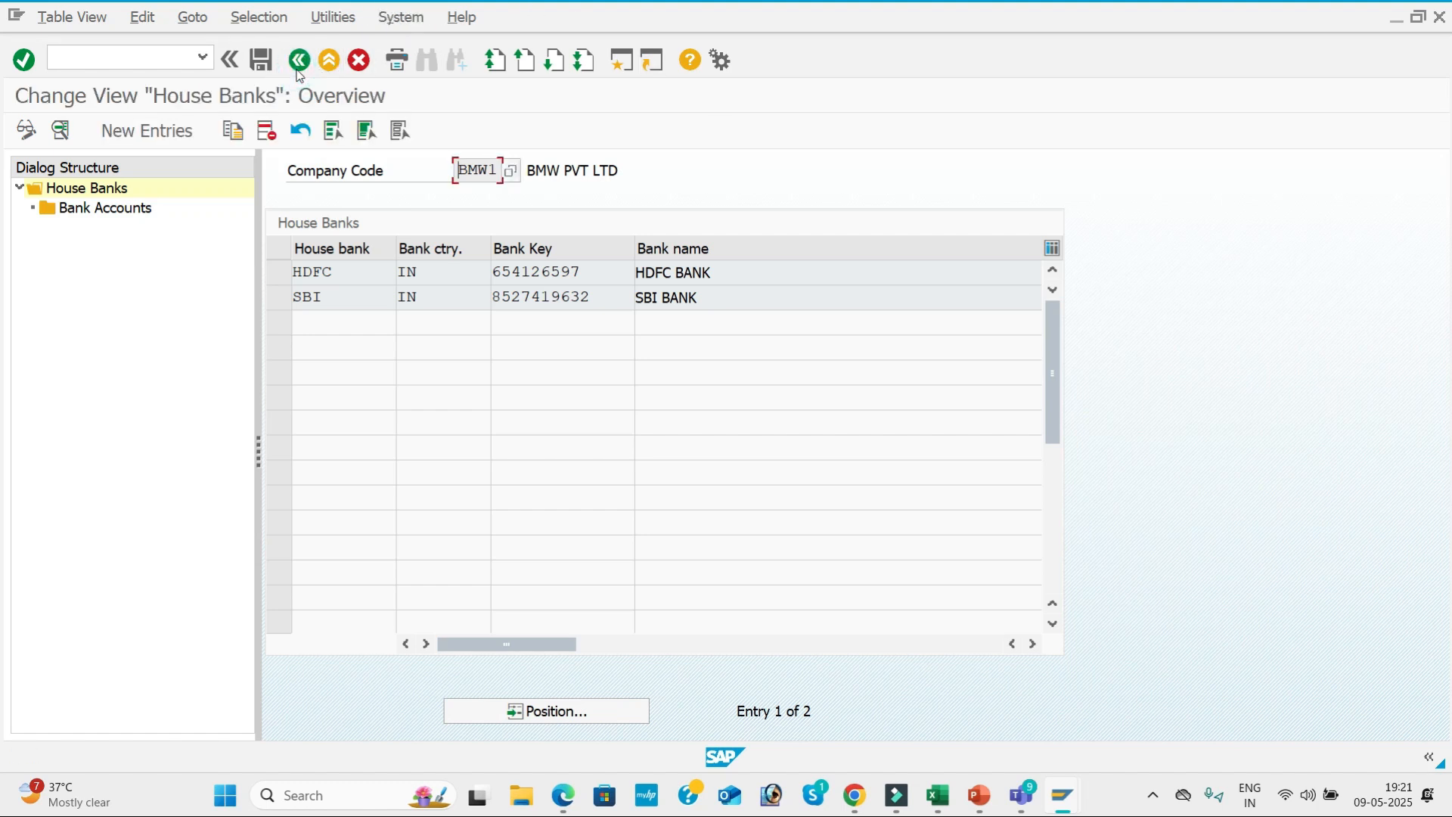
{"action": "left_click", "coordinate": [305, 65]}
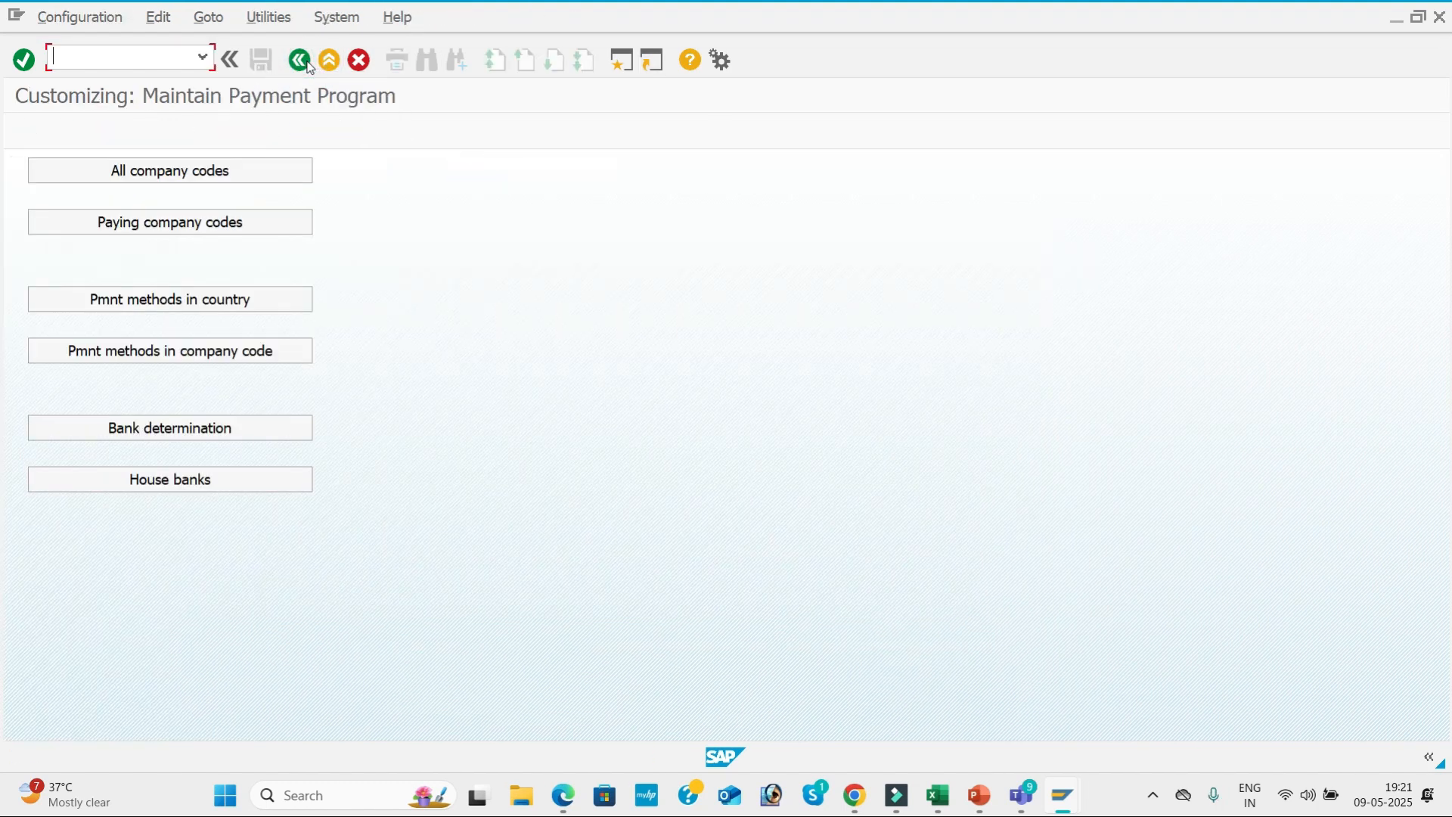
Open bank determination, locate paying company code BMW1 and display its ranking order.
{"action": "left_click", "coordinate": [235, 433]}
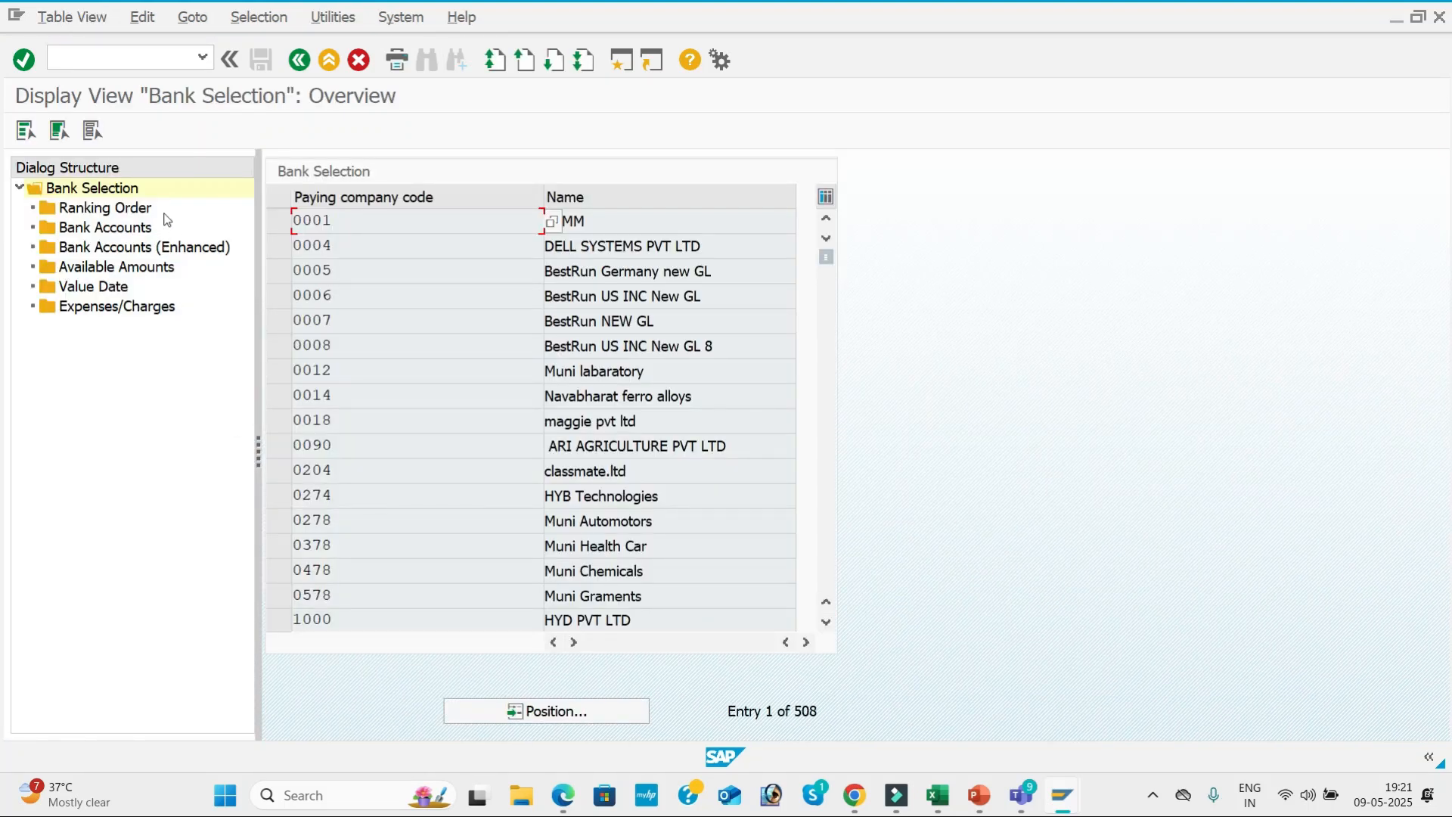
{"action": "left_click", "coordinate": [573, 715]}
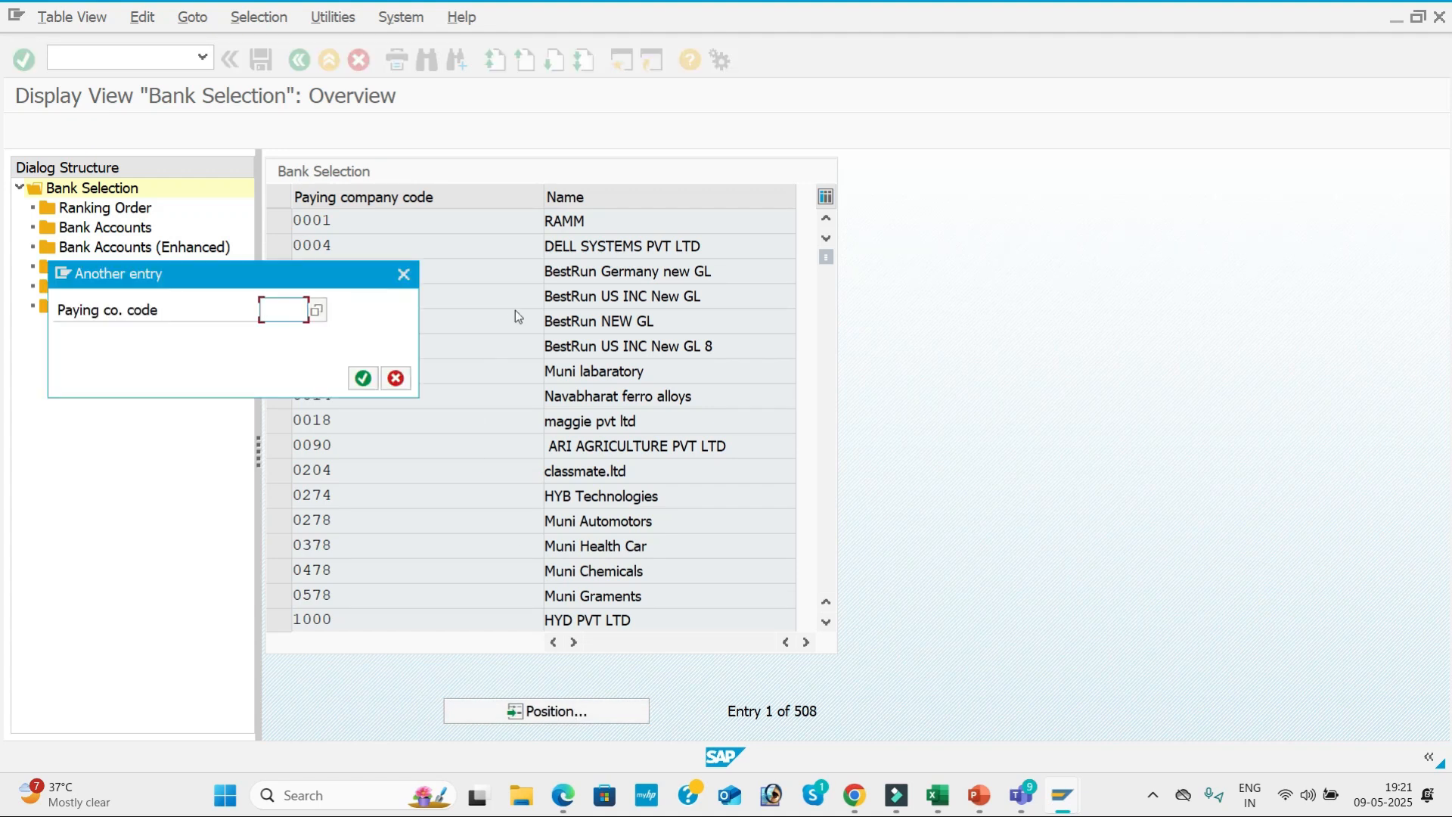
{"action": "type", "text": "BMW1"}
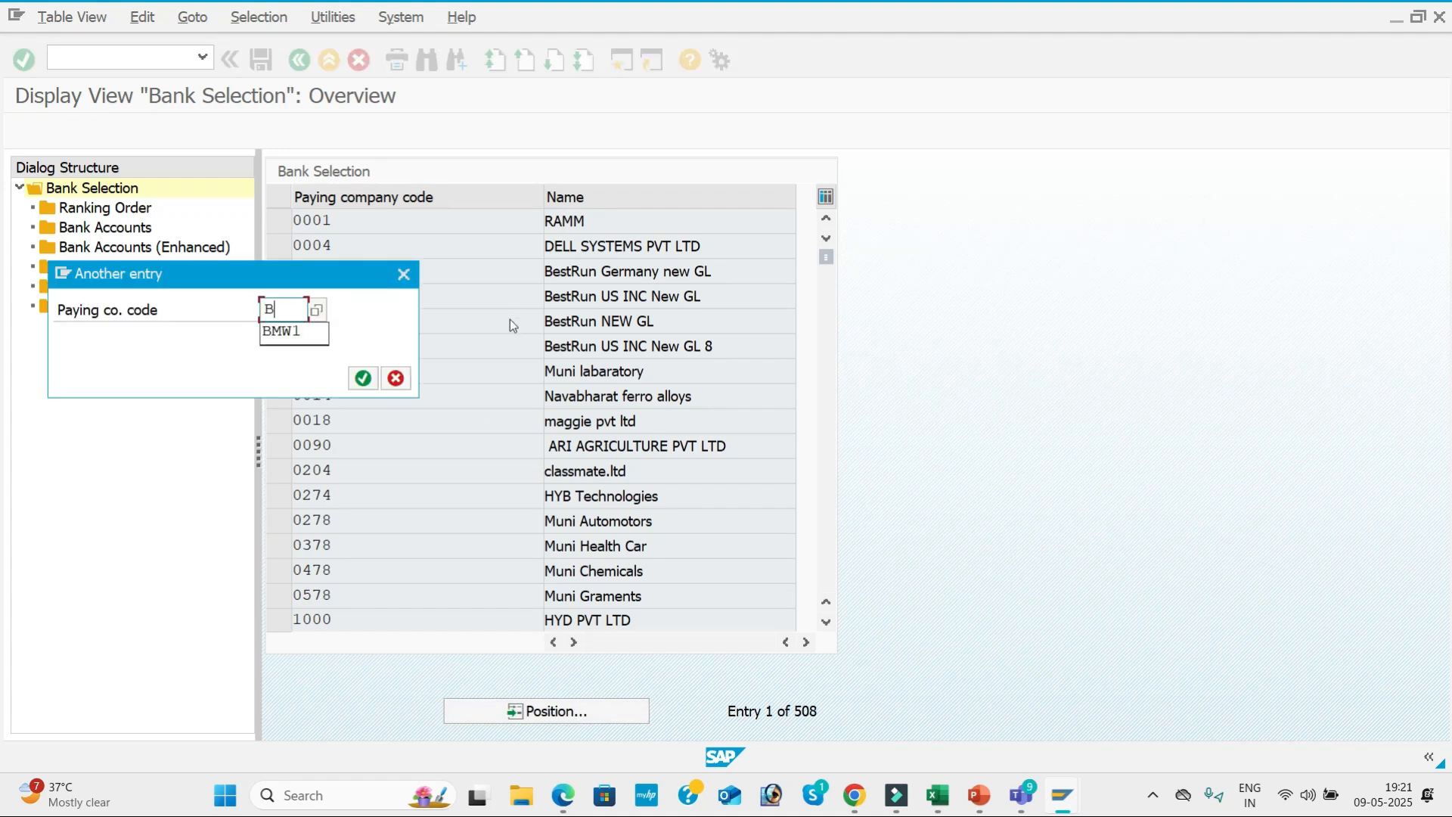
{"action": "key", "text": "Return"}
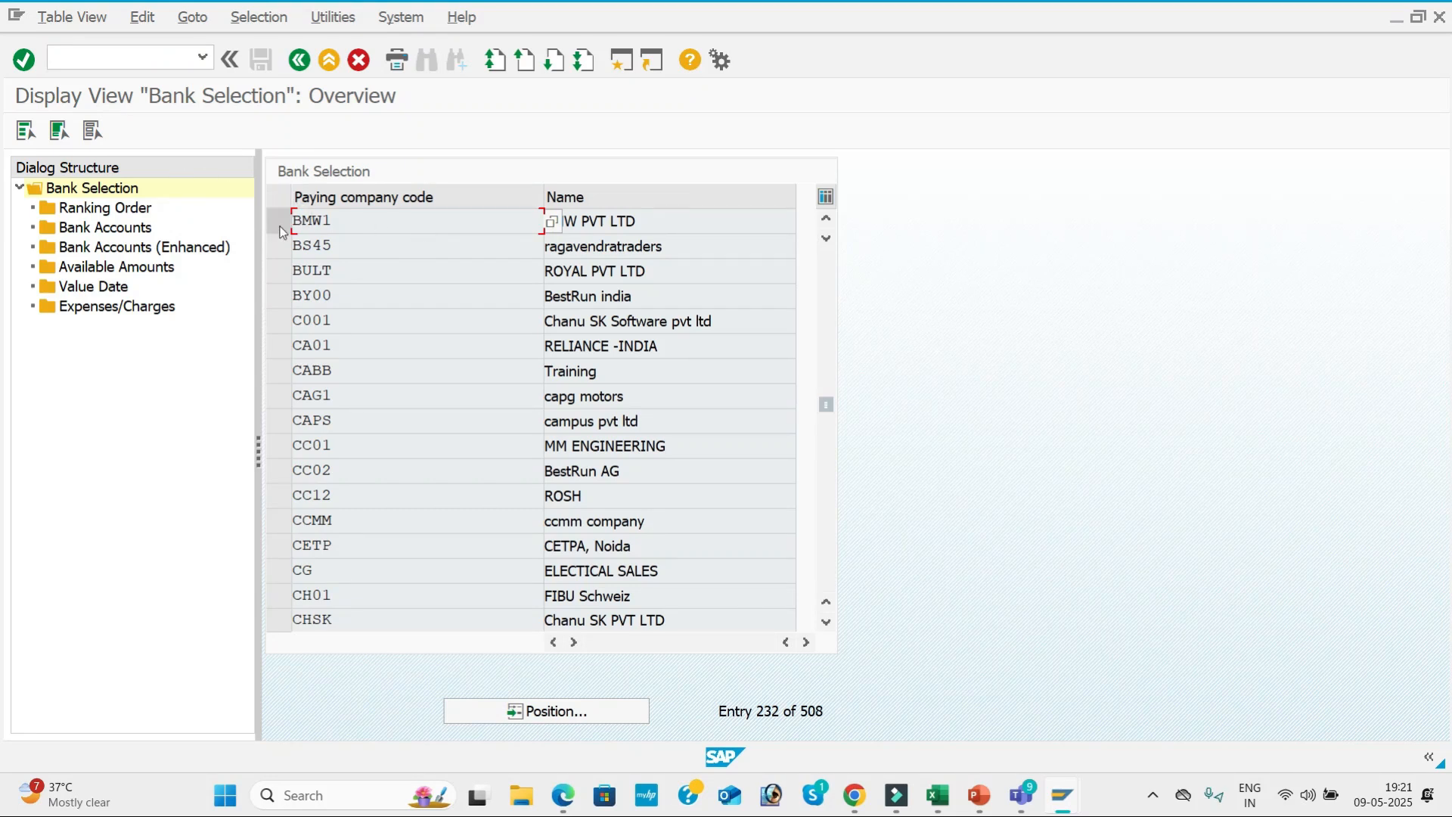
{"action": "left_click", "coordinate": [125, 209]}
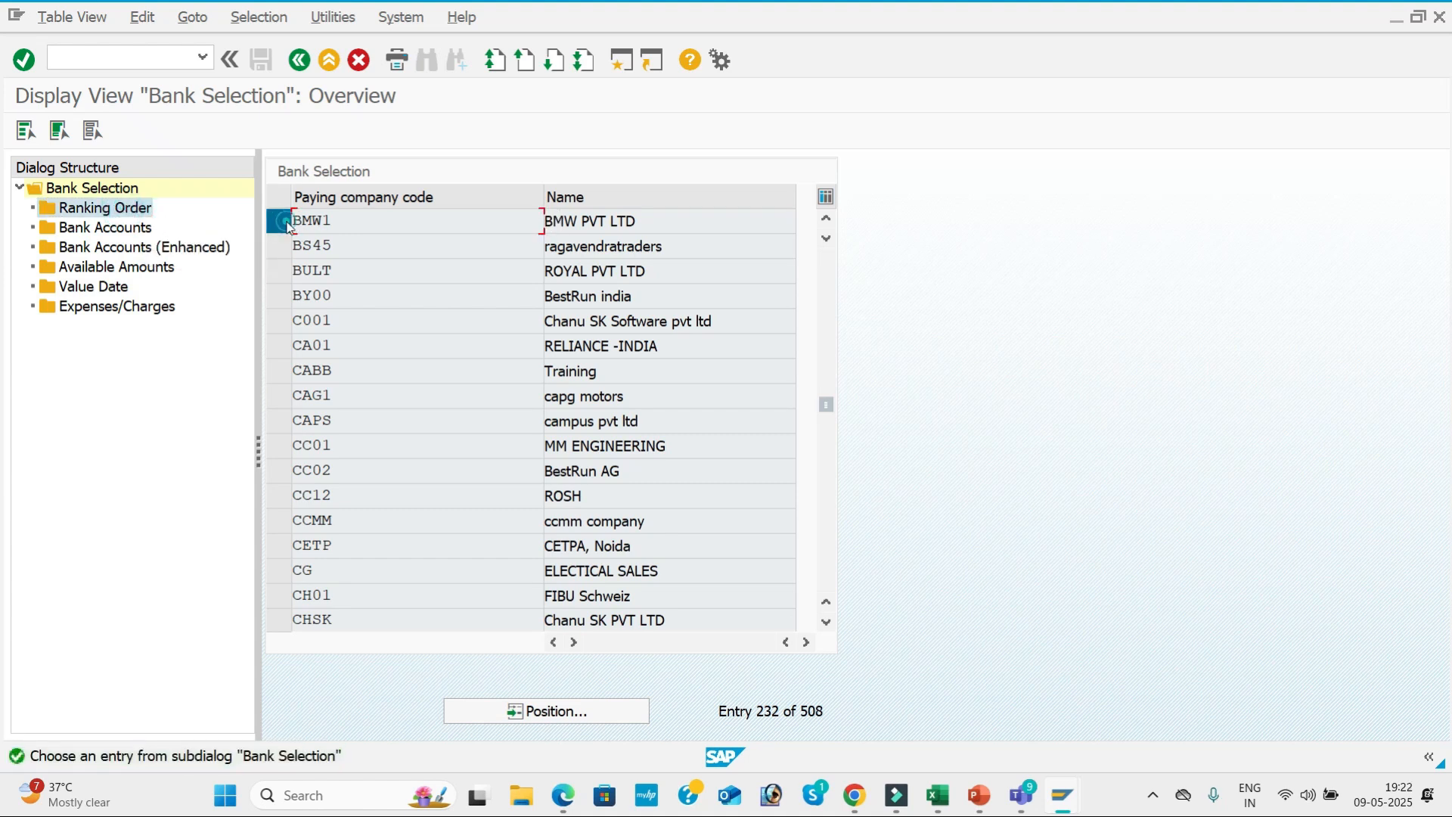
{"action": "left_click", "coordinate": [286, 223]}
{"action": "double_click", "coordinate": [135, 215]}
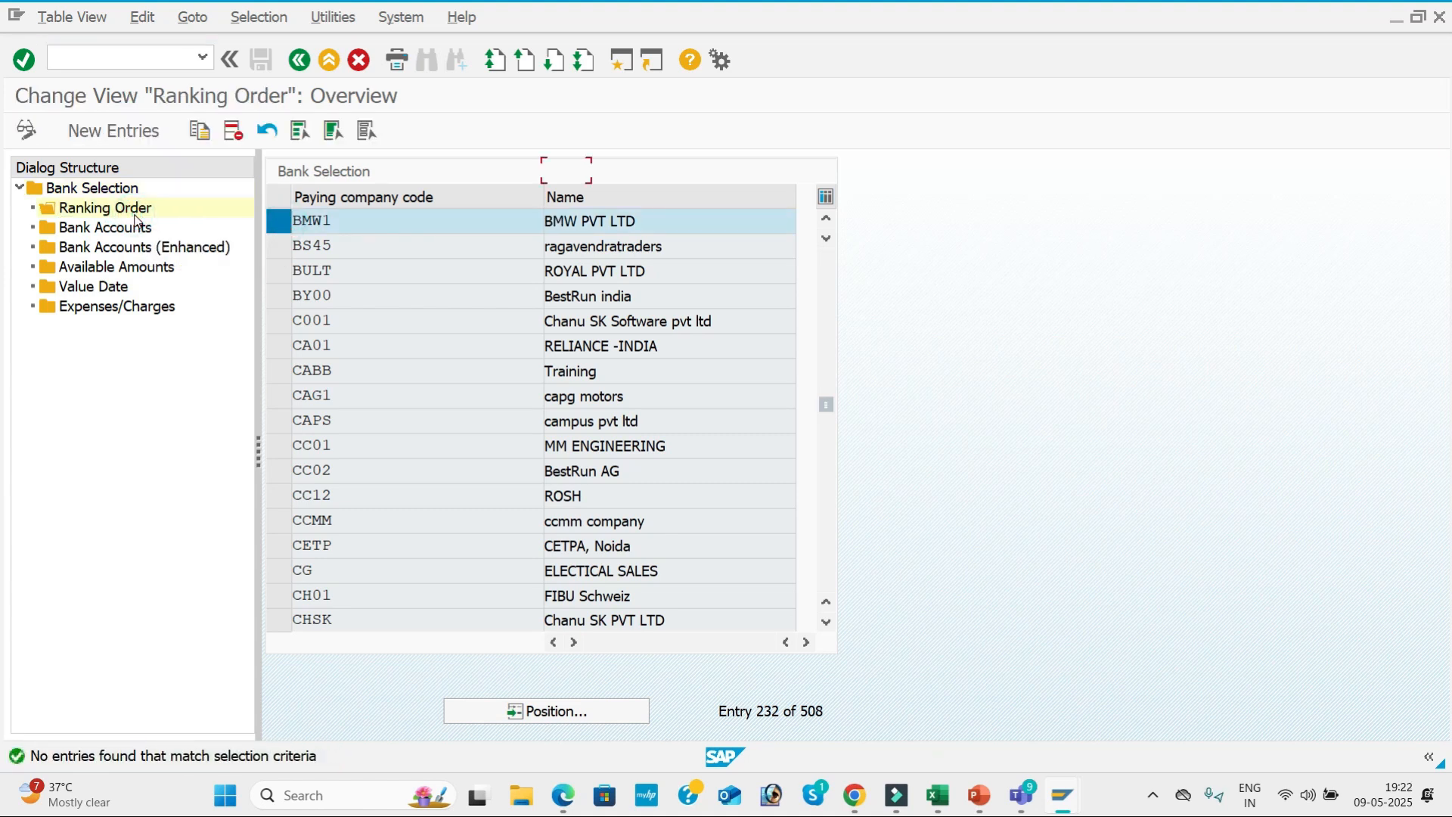
Add a ranking order entry for payment method 3 in INR with rank 1 and house bank SBI.
{"action": "left_click", "coordinate": [155, 134]}
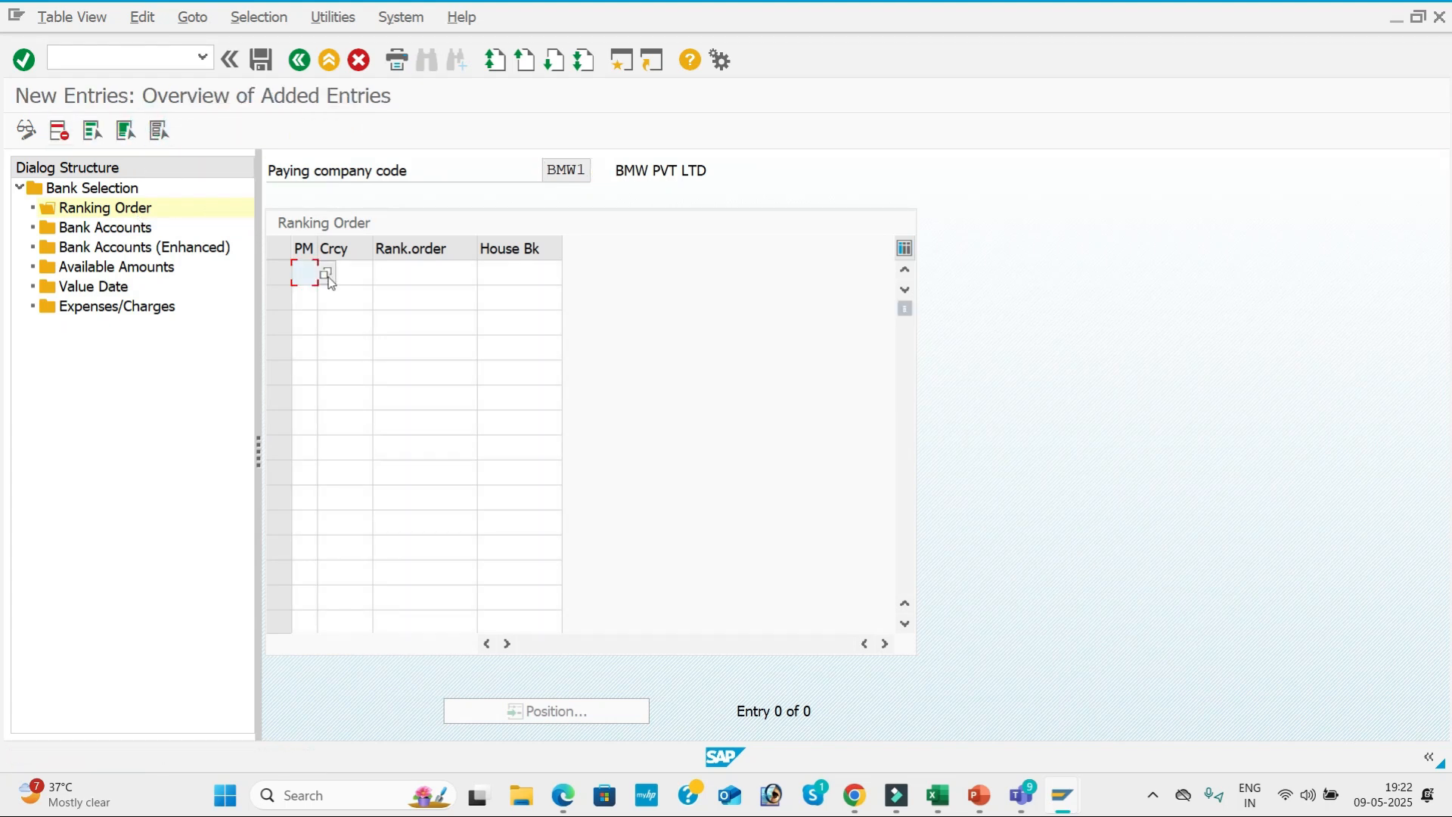
{"action": "type", "text": "3"}
{"action": "key", "text": "Tab"}
{"action": "type", "text": "INR"}
{"action": "key", "text": "Tab"}
{"action": "type", "text": "1"}
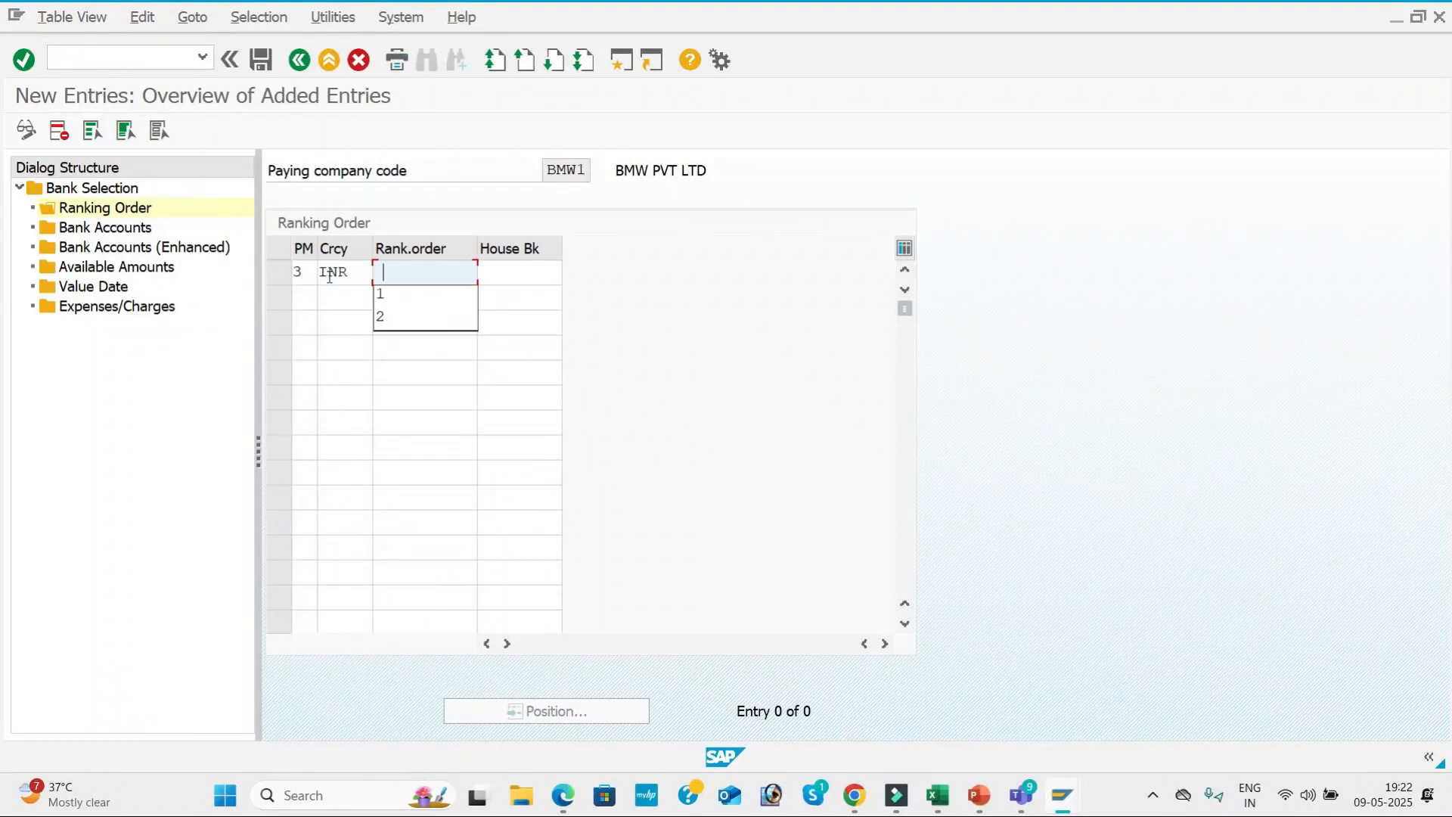
{"action": "key", "text": "Tab"}
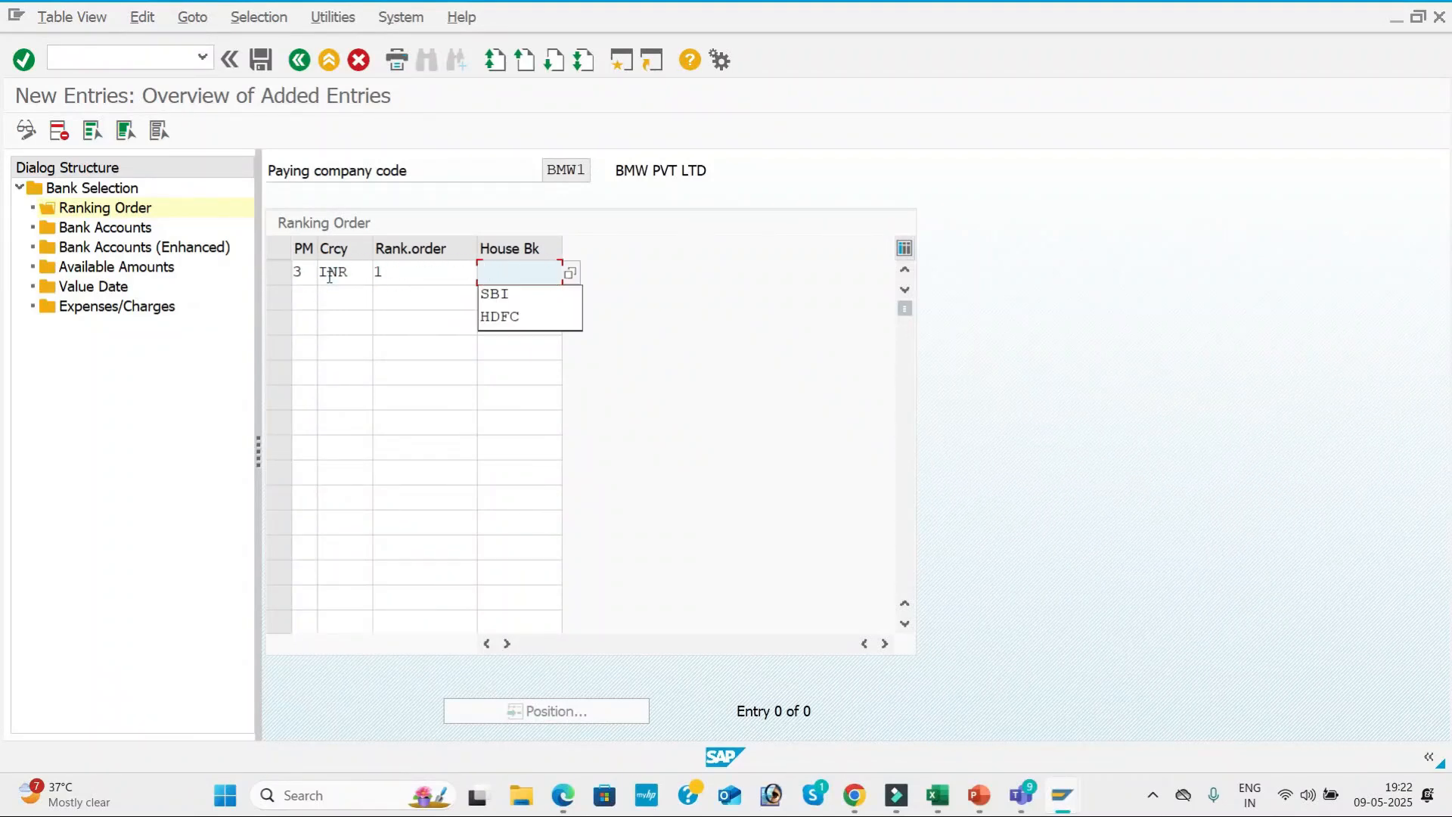
{"action": "left_click", "coordinate": [571, 274]}
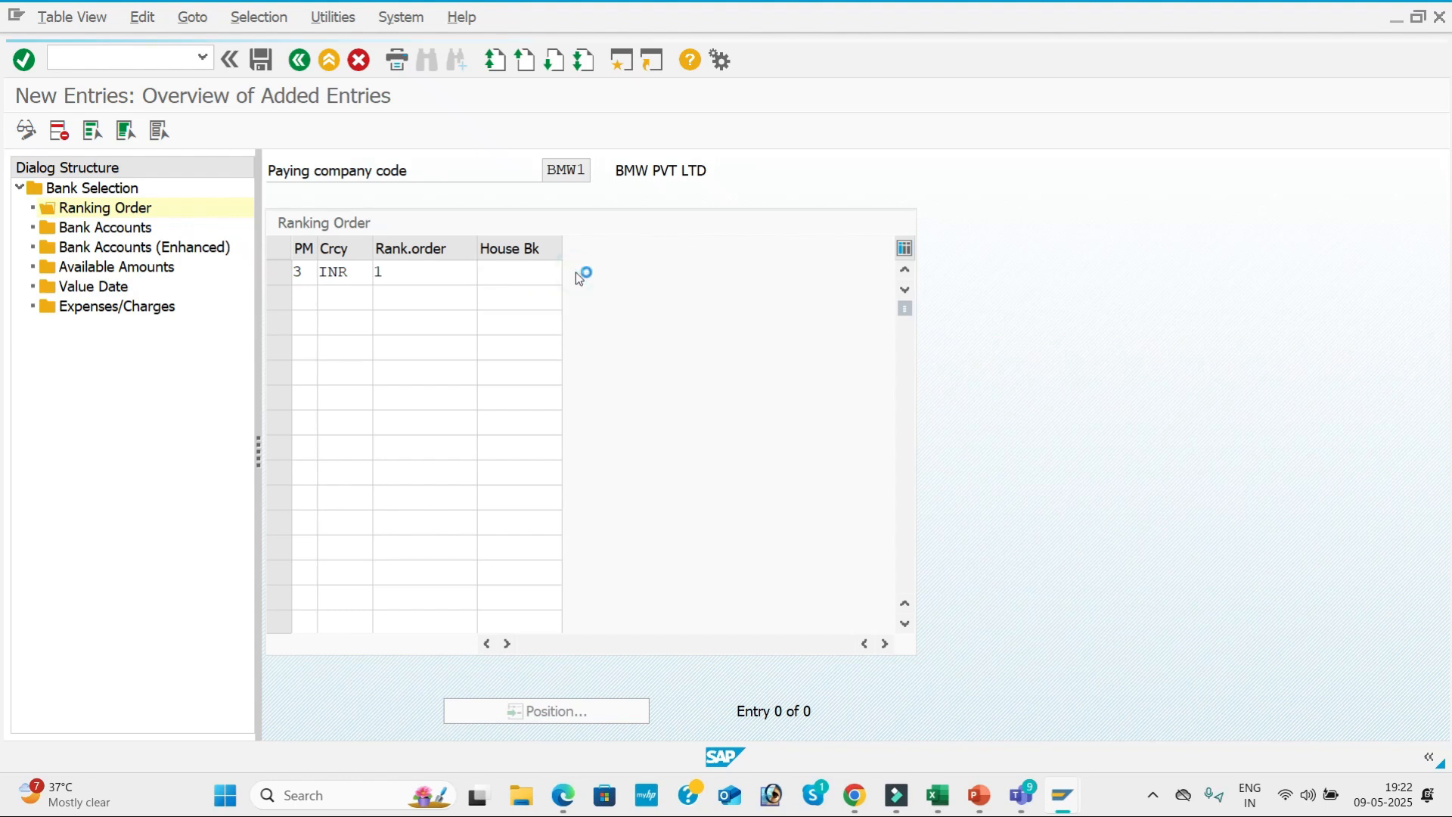
{"action": "double_click", "coordinate": [422, 187]}
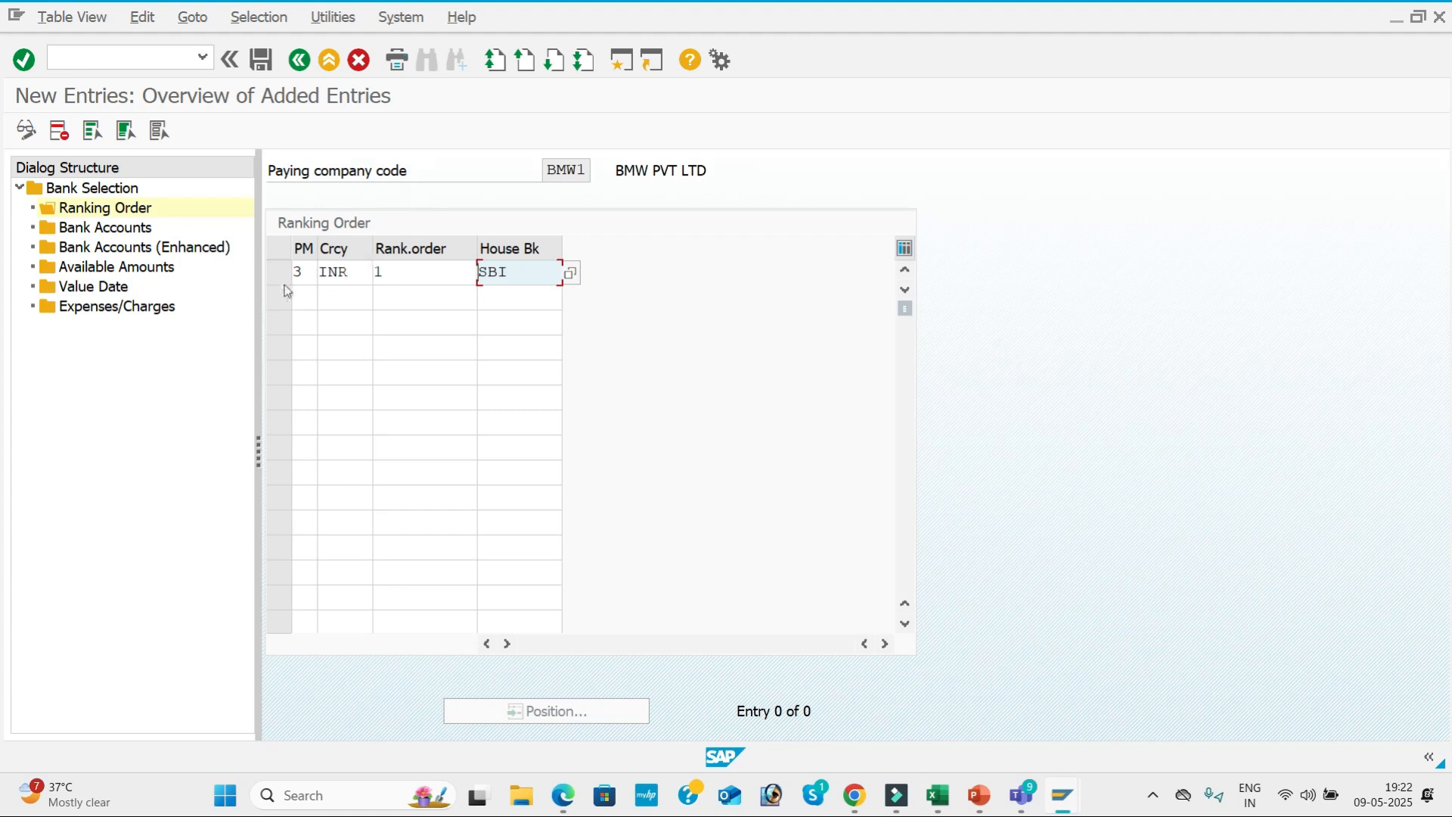
Add a second ranking order entry for payment method 3 in INR with rank 2 and house bank HDFC.
{"action": "left_click", "coordinate": [299, 296]}
{"action": "type", "text": "3"}
{"action": "key", "text": "Tab"}
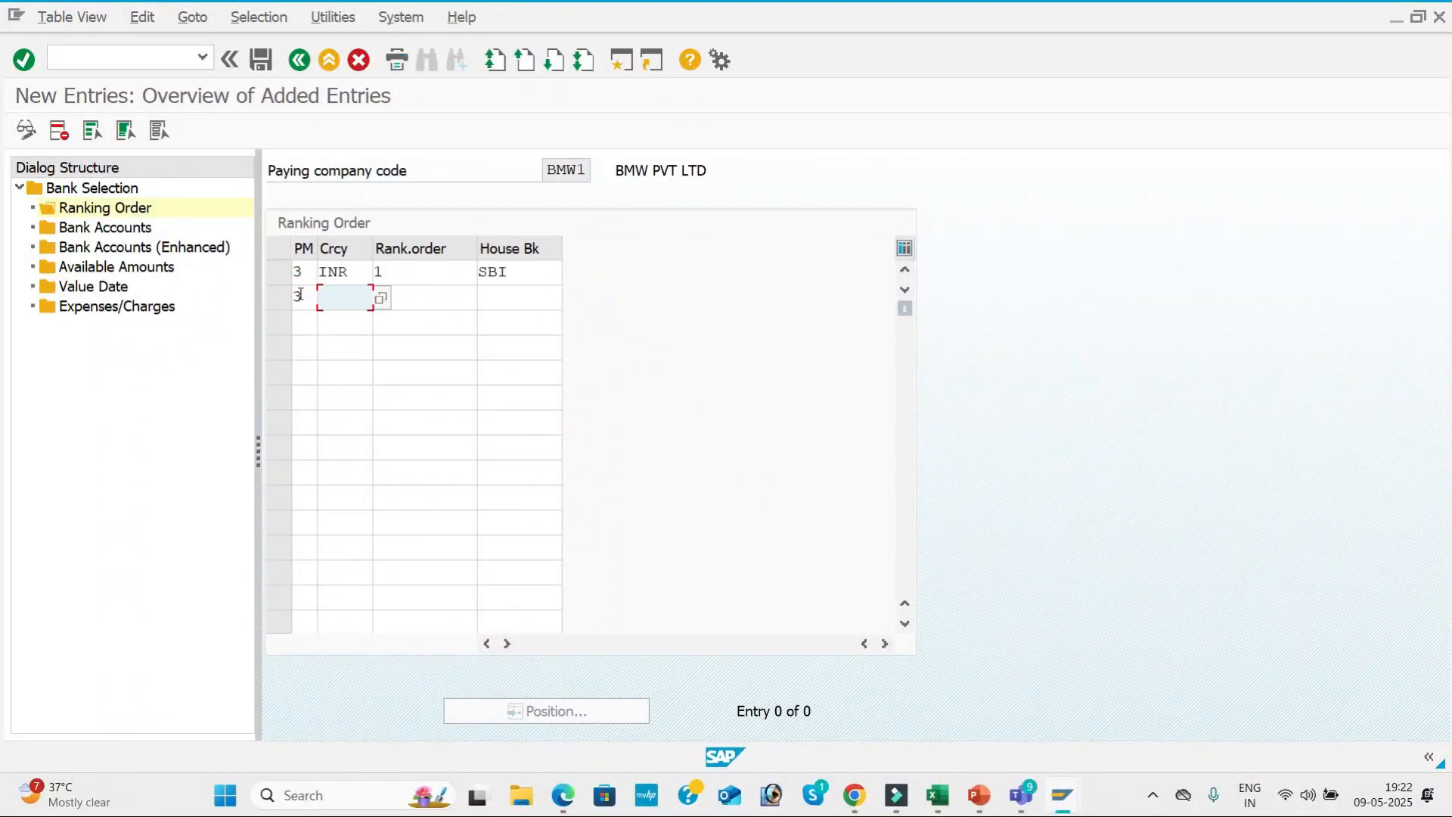
{"action": "type", "text": "INR"}
{"action": "key", "text": "Tab"}
{"action": "type", "text": "2"}
{"action": "key", "text": "Tab"}
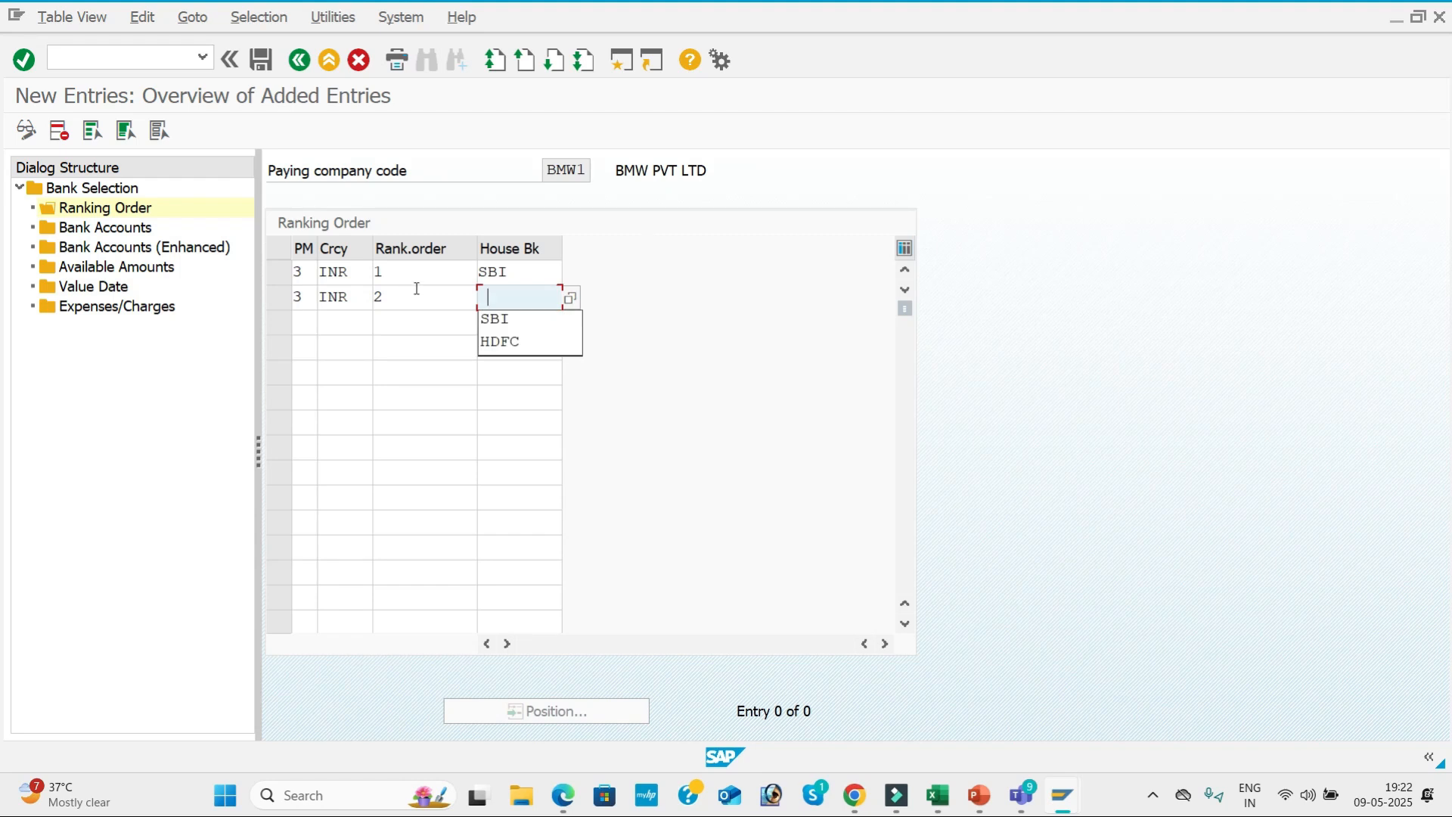
{"action": "left_click", "coordinate": [571, 297]}
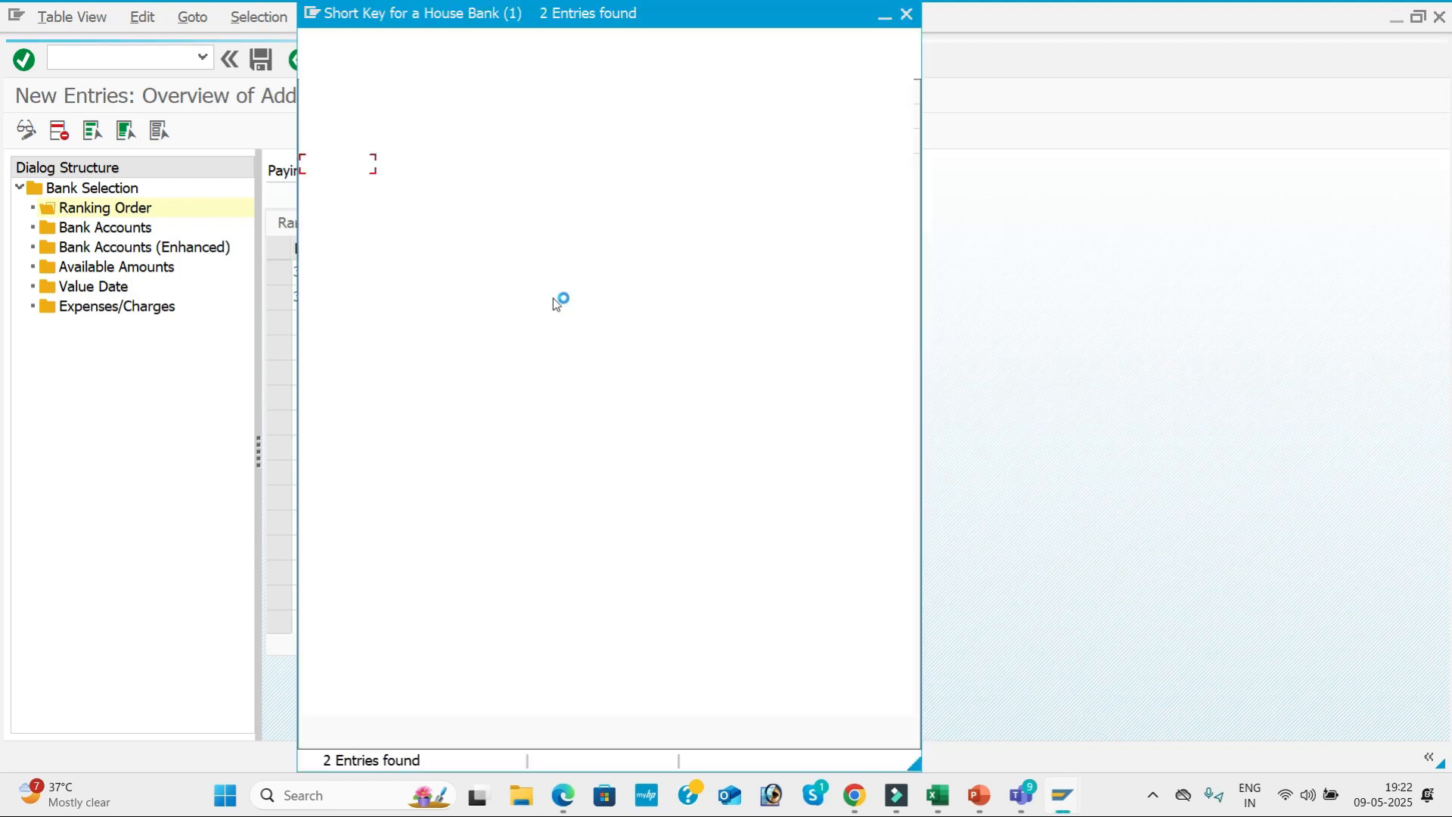
{"action": "double_click", "coordinate": [491, 166]}
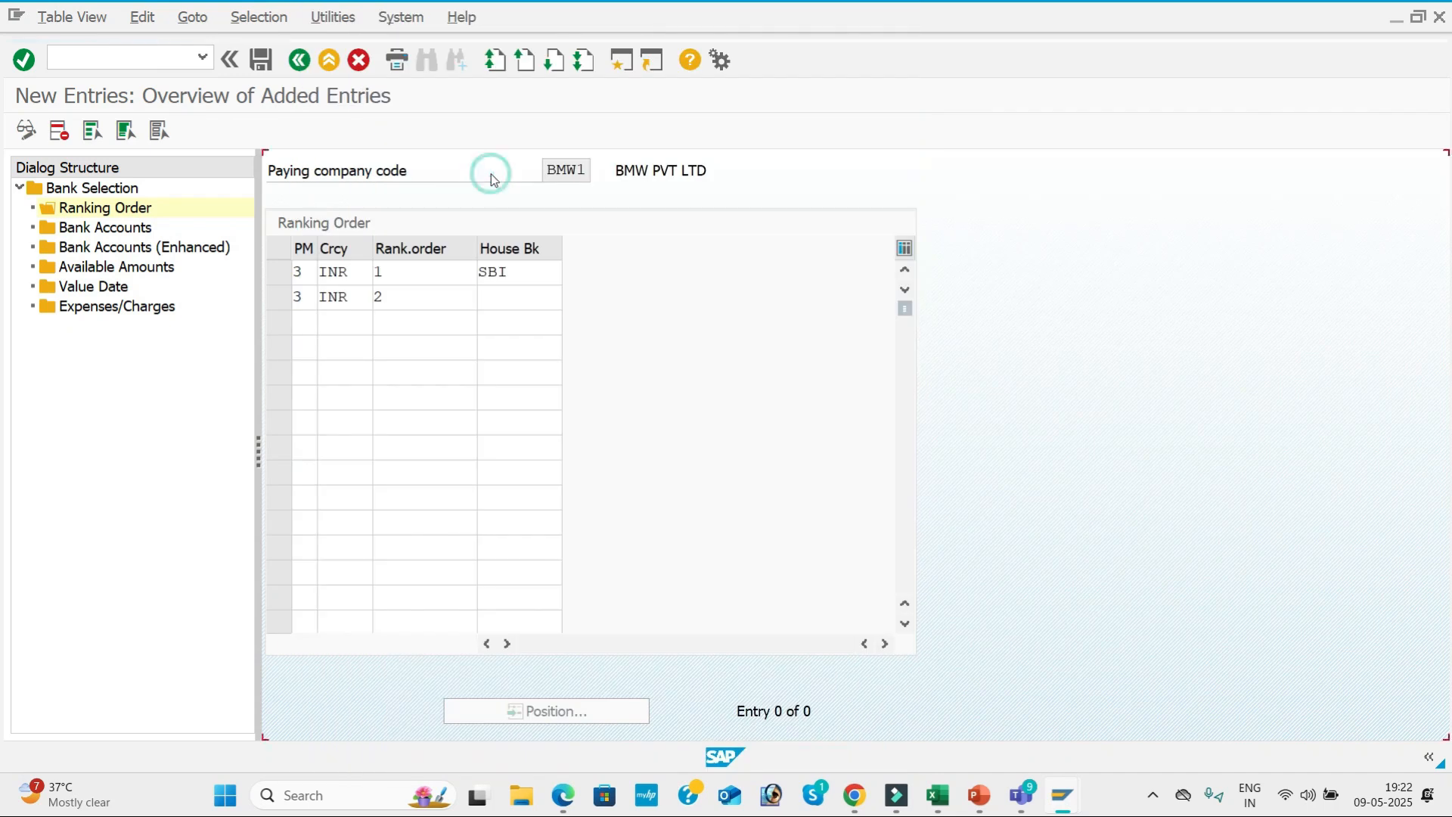
Start a new bank accounts entry for BMW1 with house bank SBI, payment method 3 and currency INR.
{"action": "double_click", "coordinate": [101, 232]}
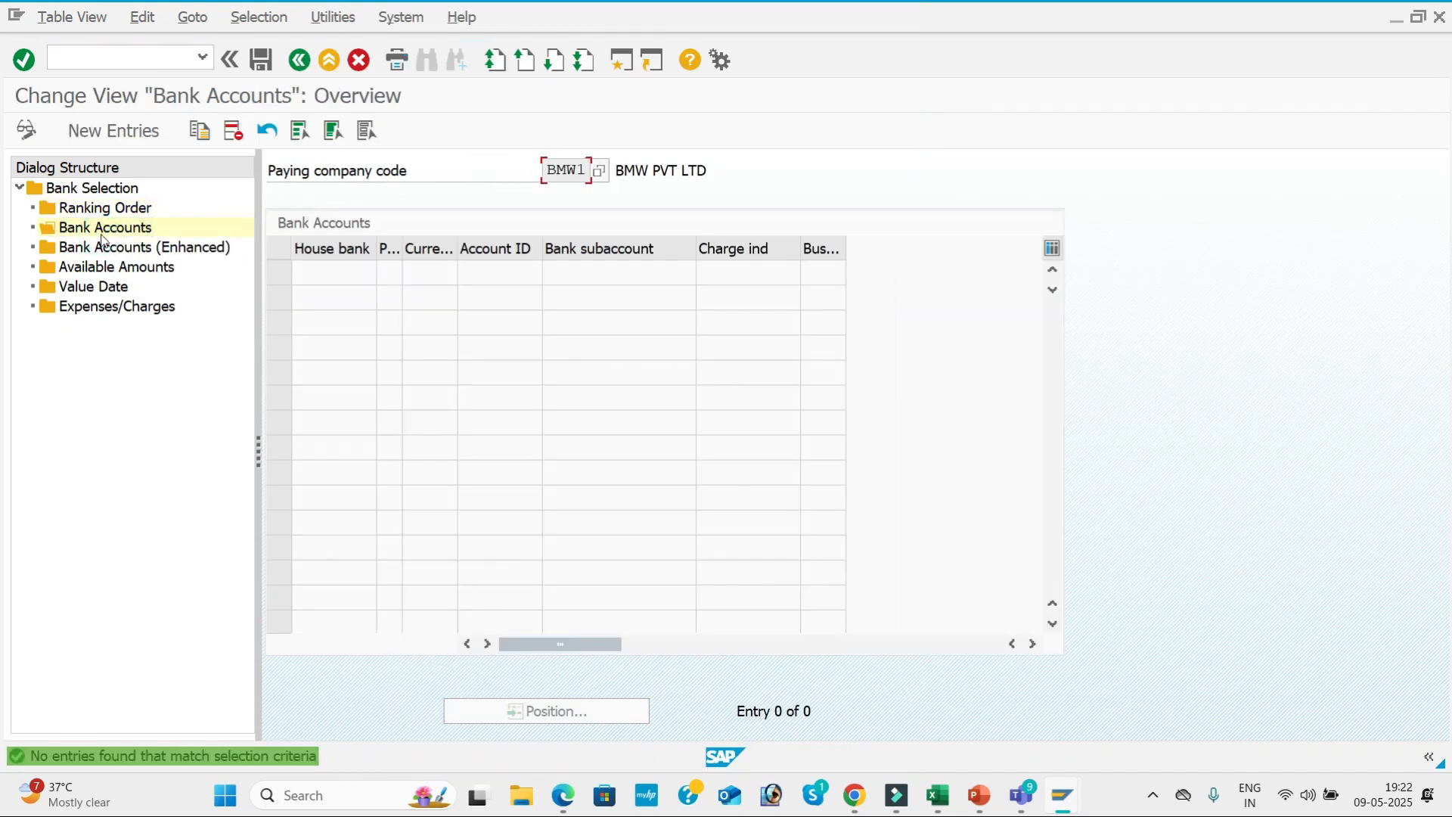
{"action": "left_click", "coordinate": [108, 130]}
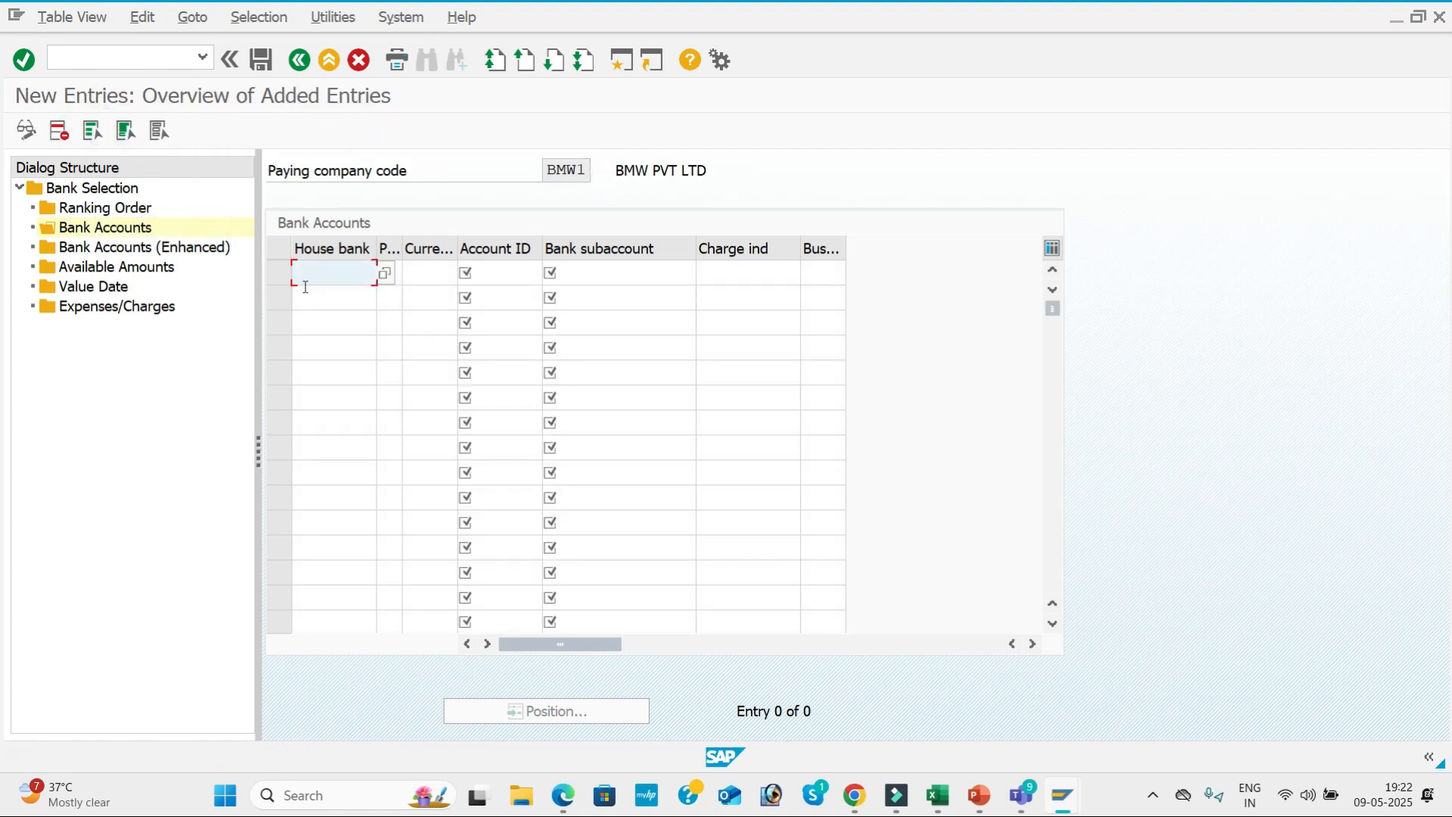
{"action": "left_click", "coordinate": [303, 286]}
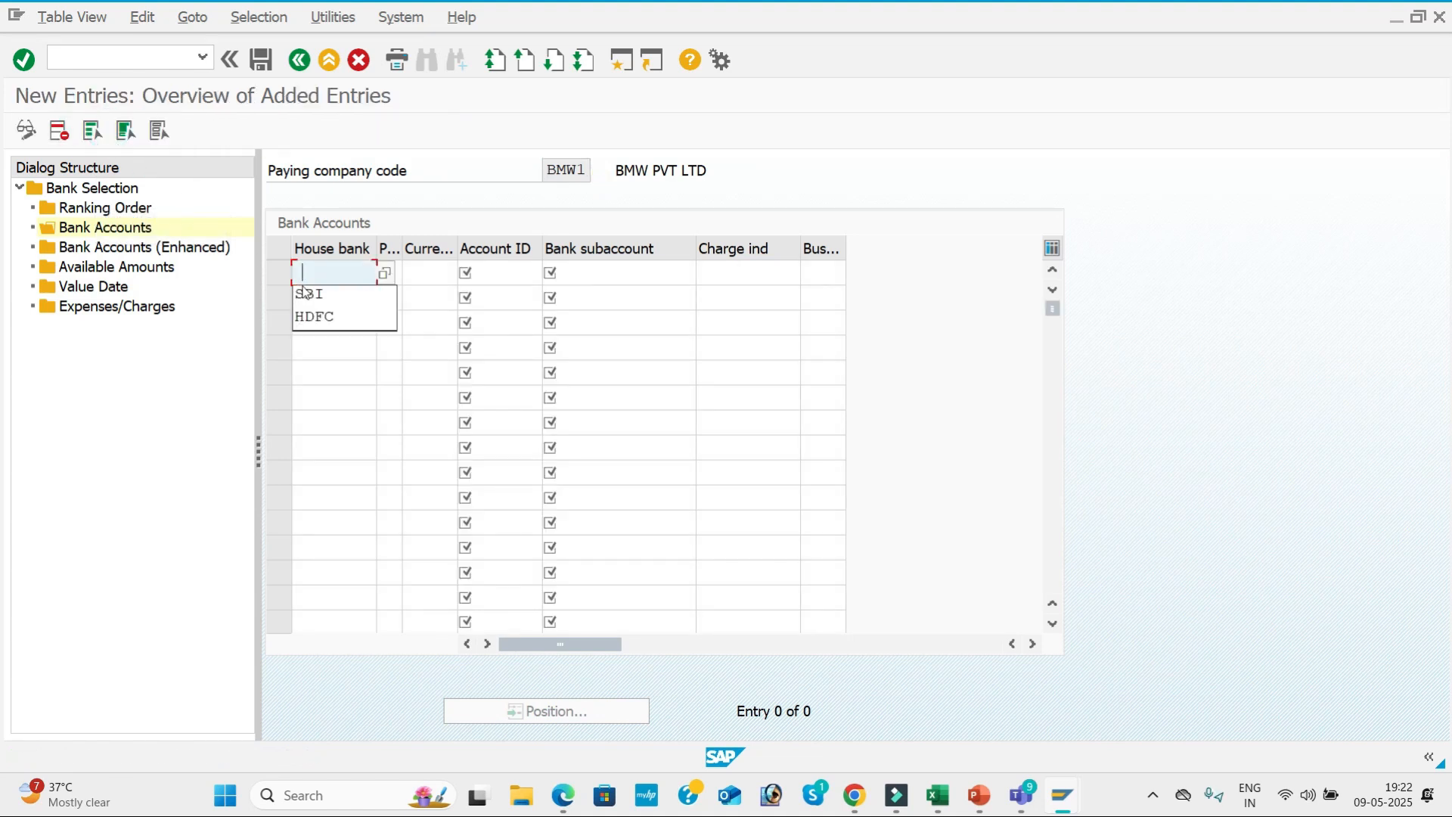
{"action": "left_click", "coordinate": [383, 273]}
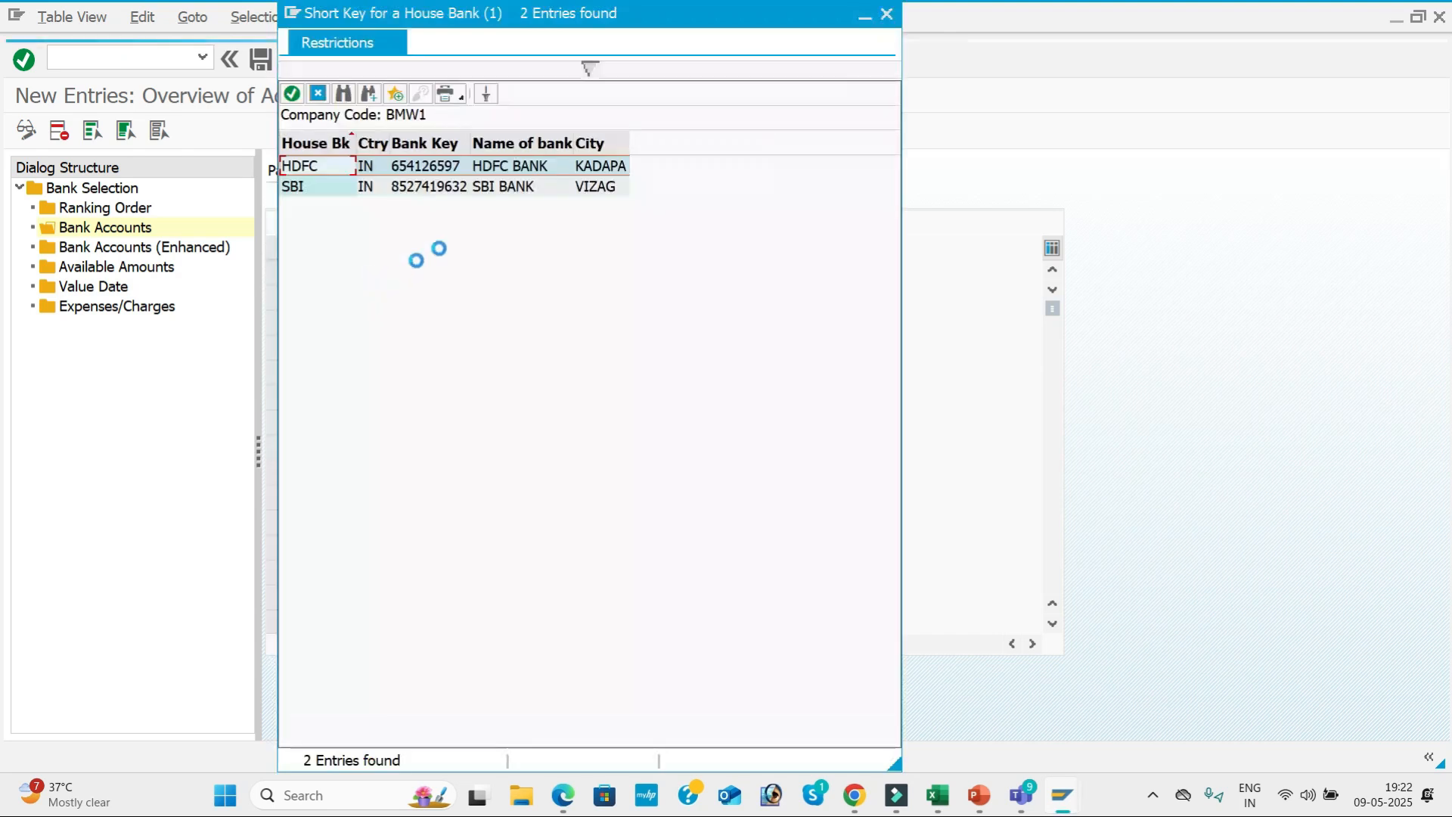
{"action": "double_click", "coordinate": [438, 186]}
{"action": "key", "text": "Tab"}
{"action": "type", "text": "3"}
{"action": "key", "text": "Tab"}
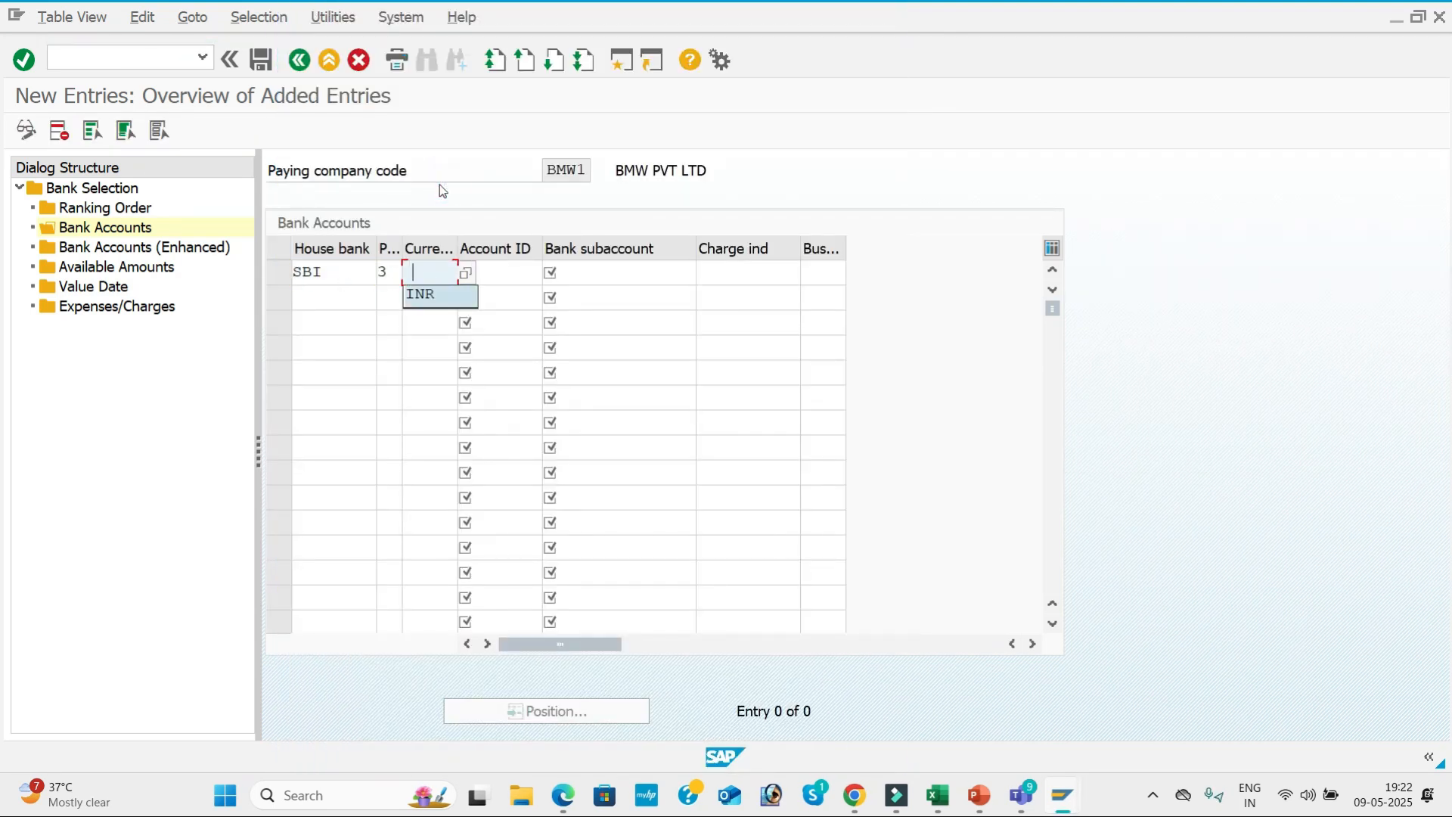
{"action": "key", "text": "Tab"}
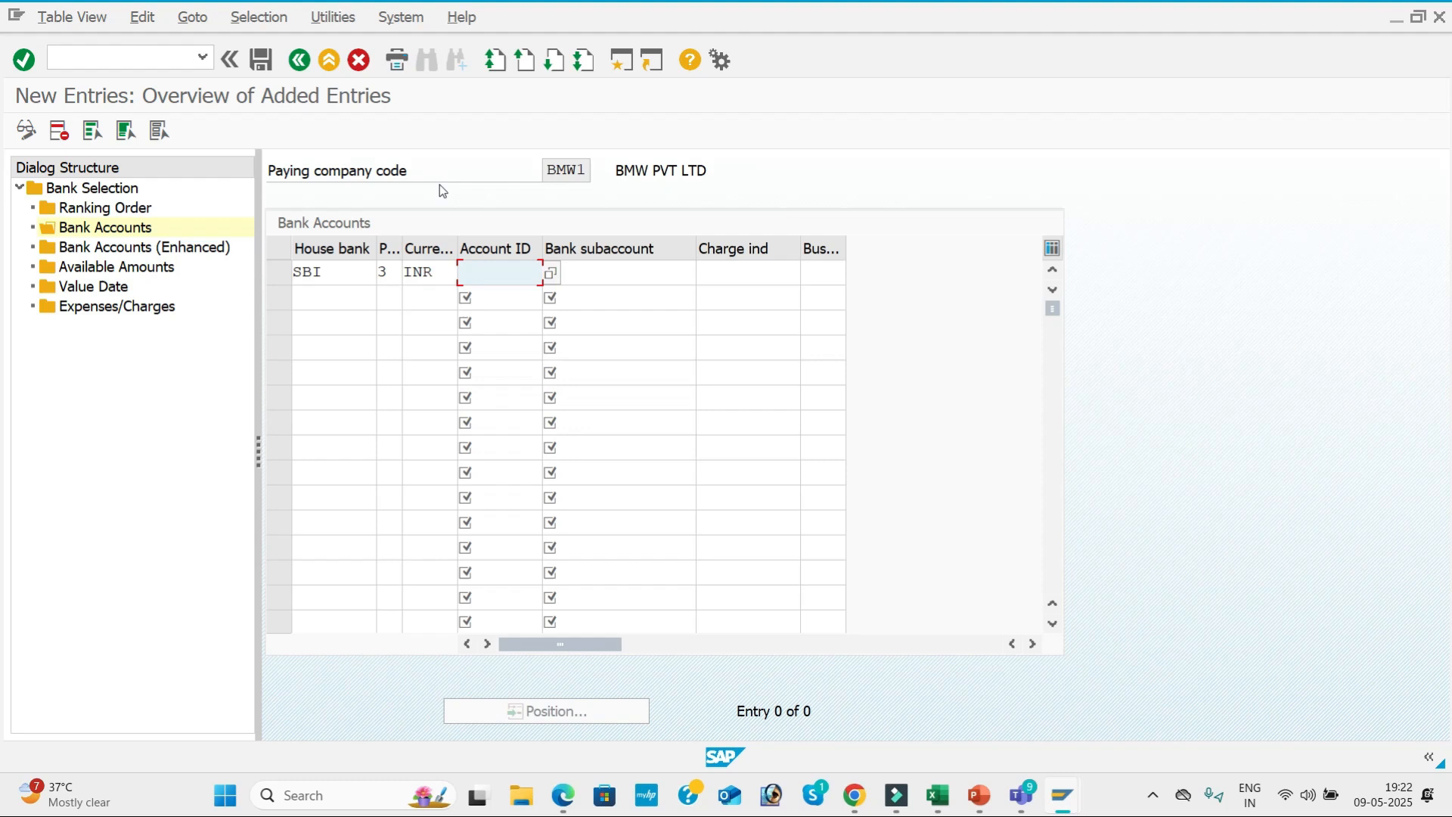
Assign account ID SBI1 and bank subaccount 200001 (Sbi Bank) to the SBI entry, leaving charge indicator and business area blank.
{"action": "left_click", "coordinate": [551, 273]}
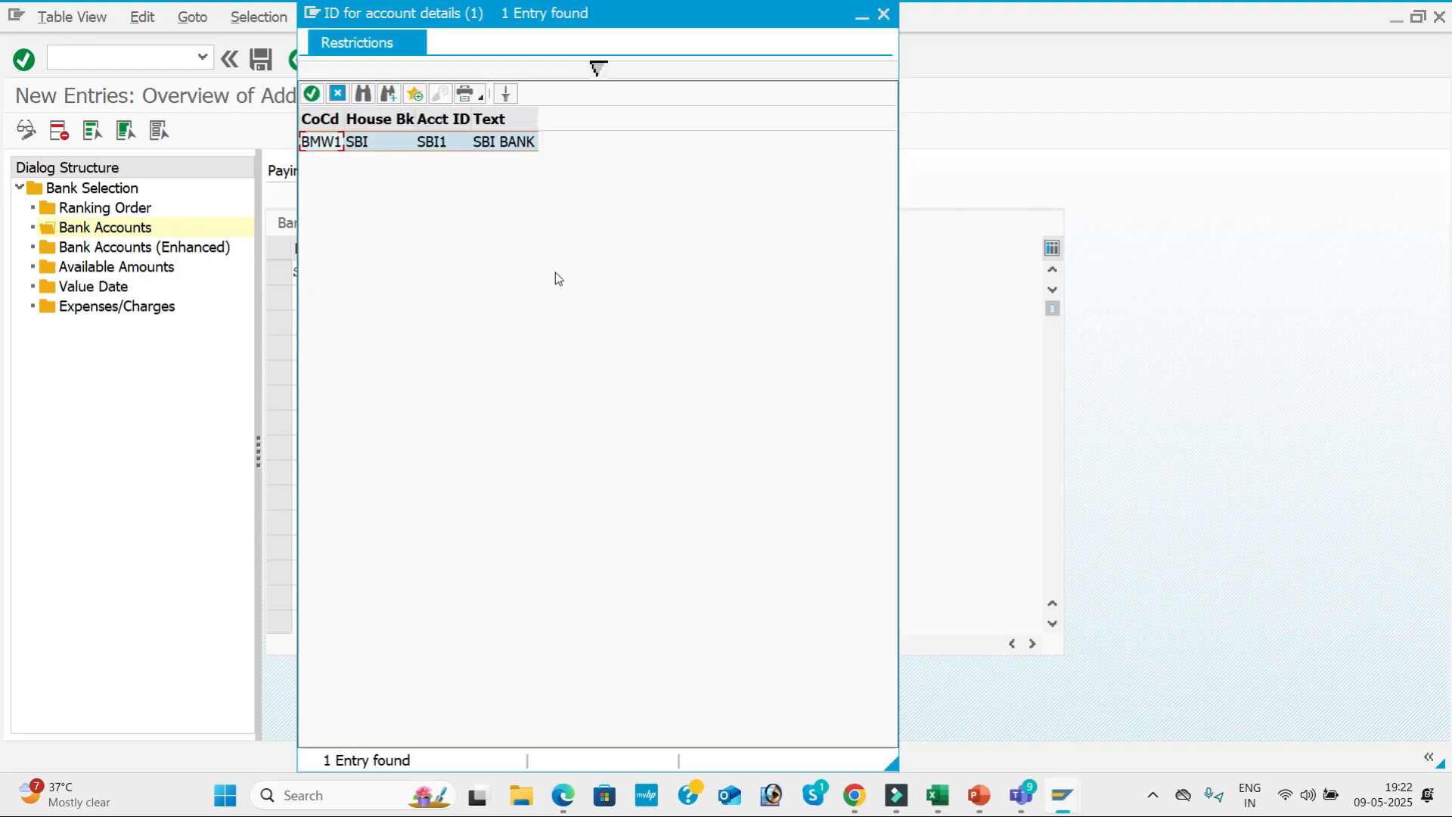
{"action": "double_click", "coordinate": [437, 148]}
{"action": "key", "text": "Tab"}
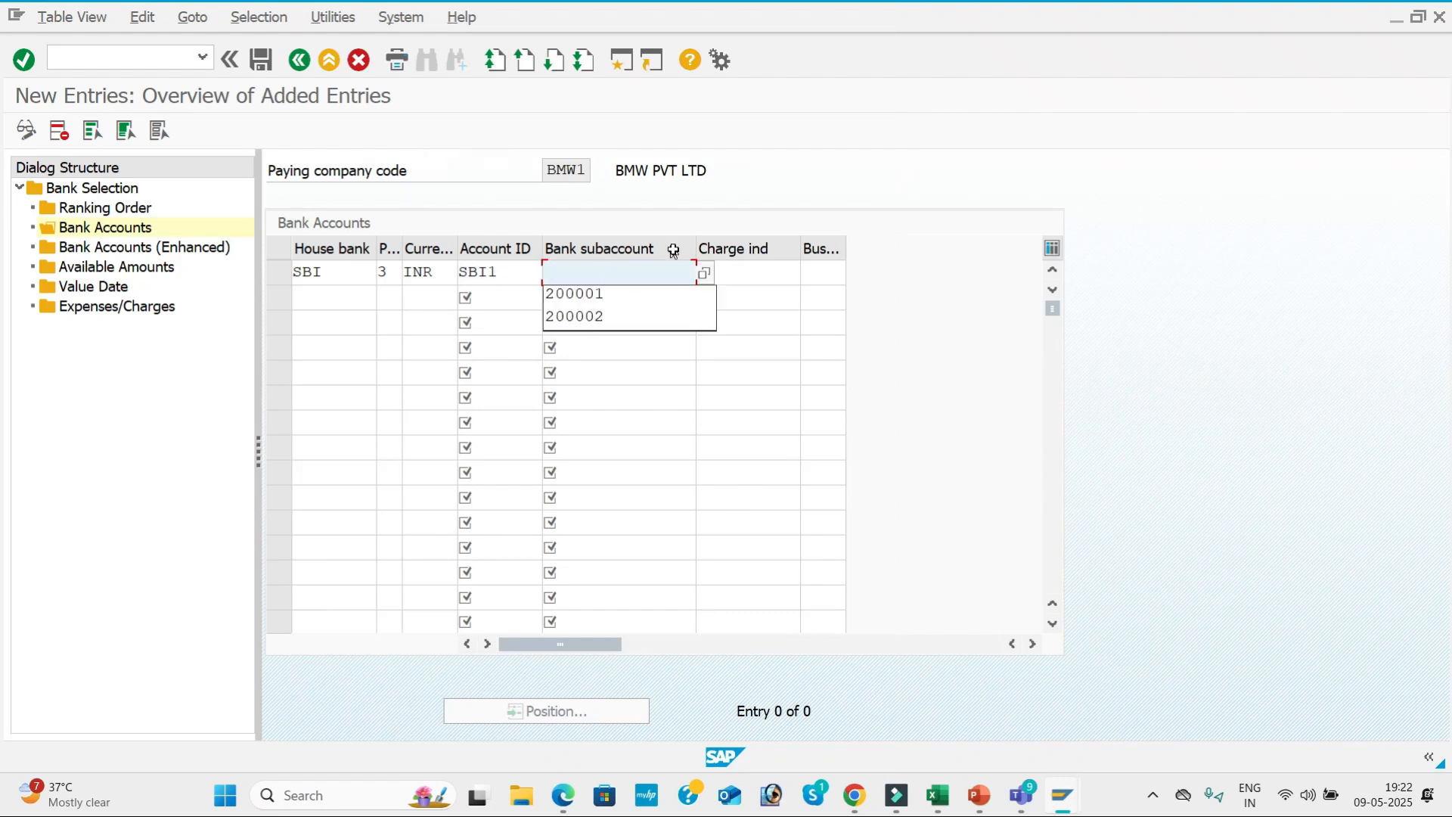
{"action": "left_click", "coordinate": [706, 275]}
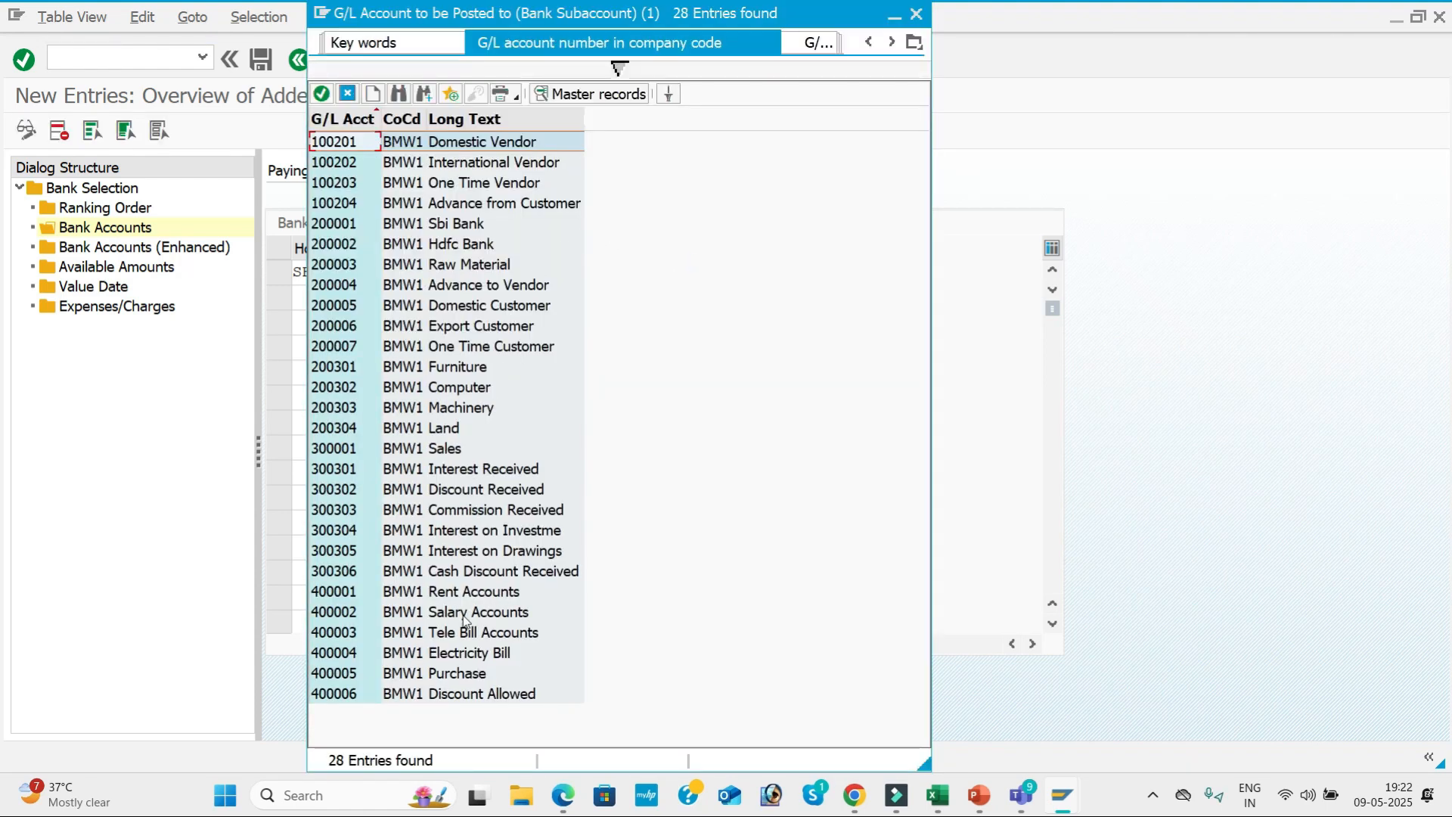
{"action": "left_click", "coordinate": [460, 224]}
{"action": "left_click", "coordinate": [460, 224]}
{"action": "left_click", "coordinate": [769, 271]}
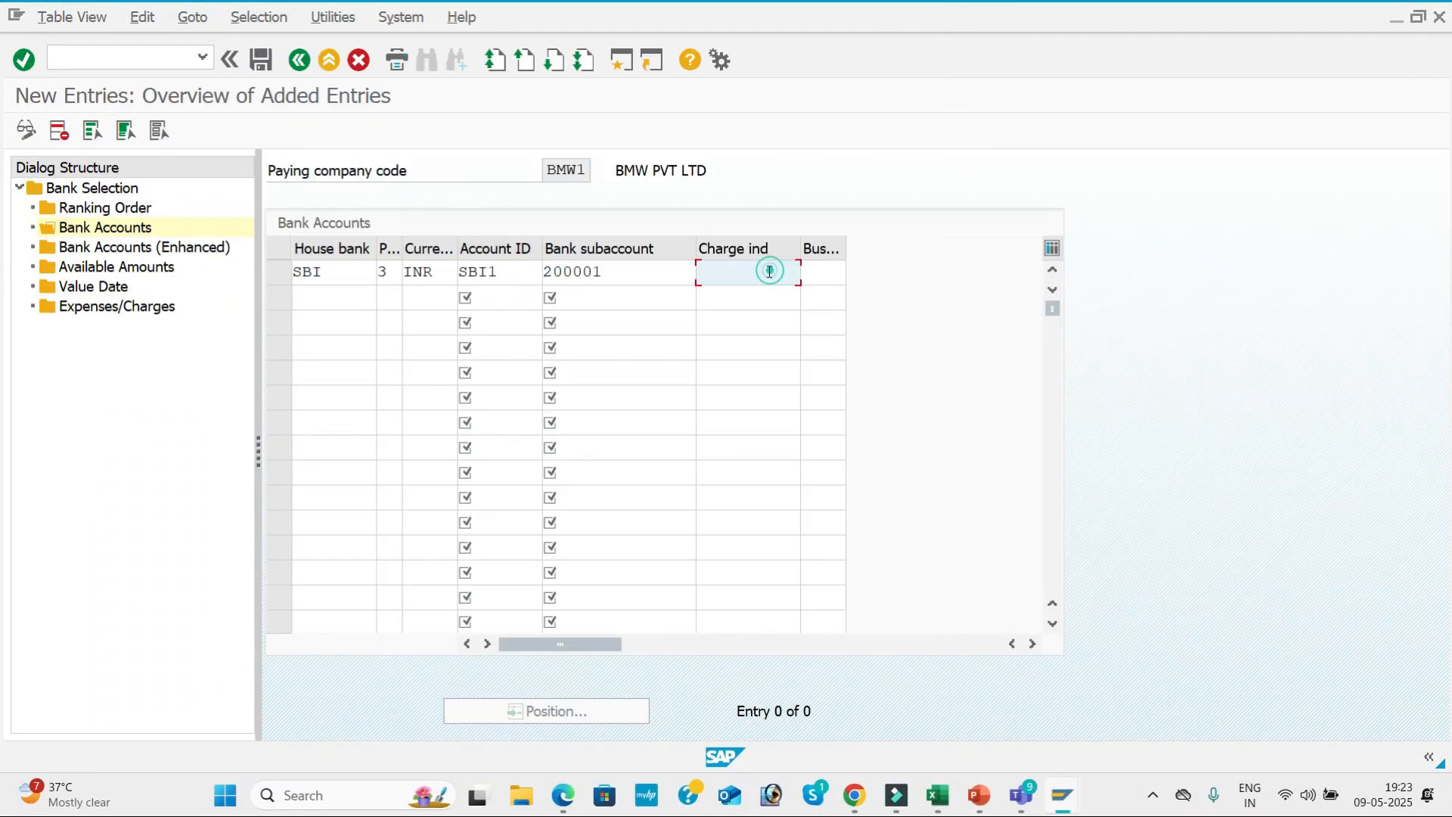
{"action": "left_click", "coordinate": [832, 274]}
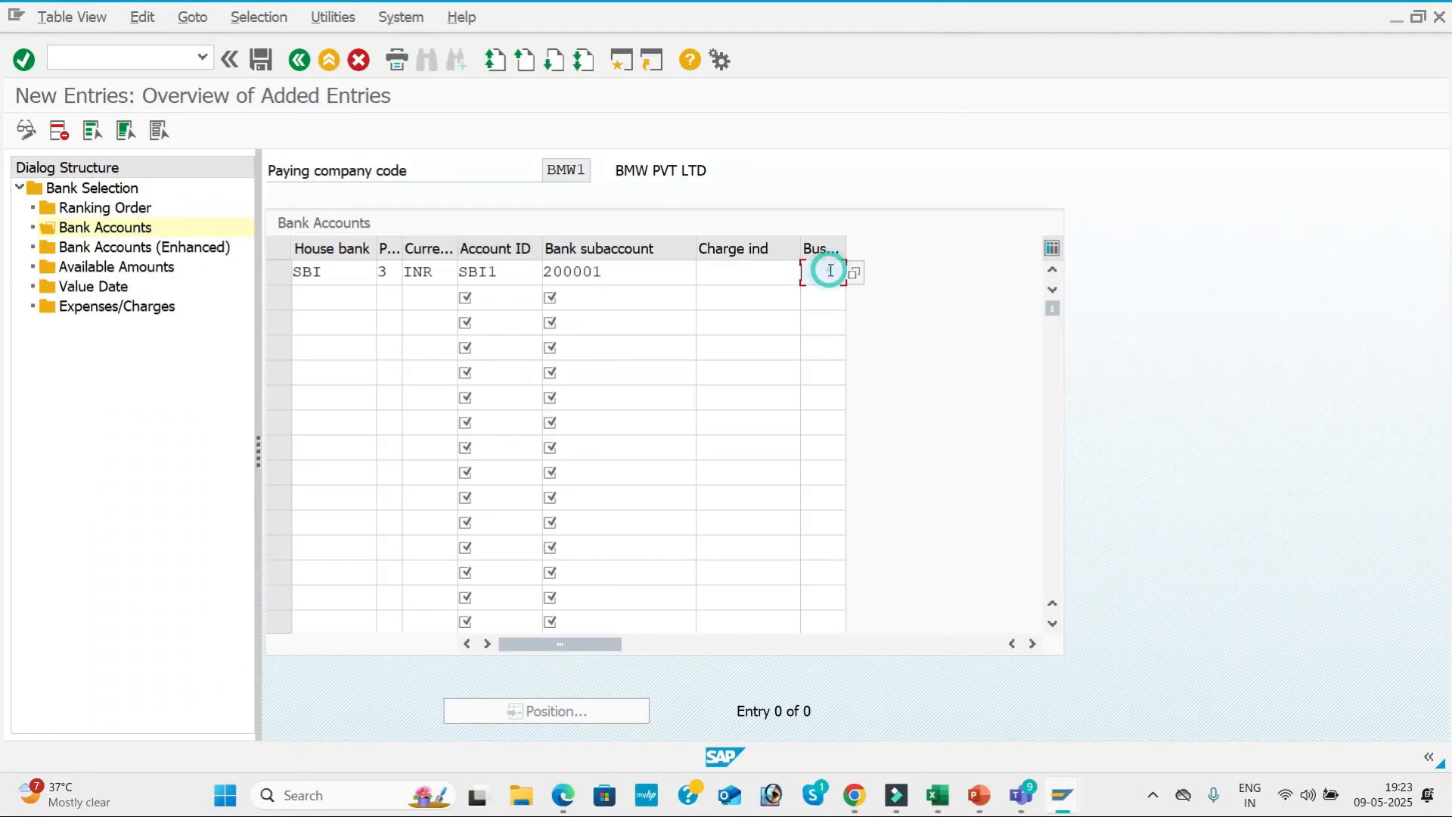
Add a second bank accounts entry for house bank HDFC with payment method 3 and currency INR.
{"action": "left_click", "coordinate": [293, 296]}
{"action": "left_click", "coordinate": [386, 301]}
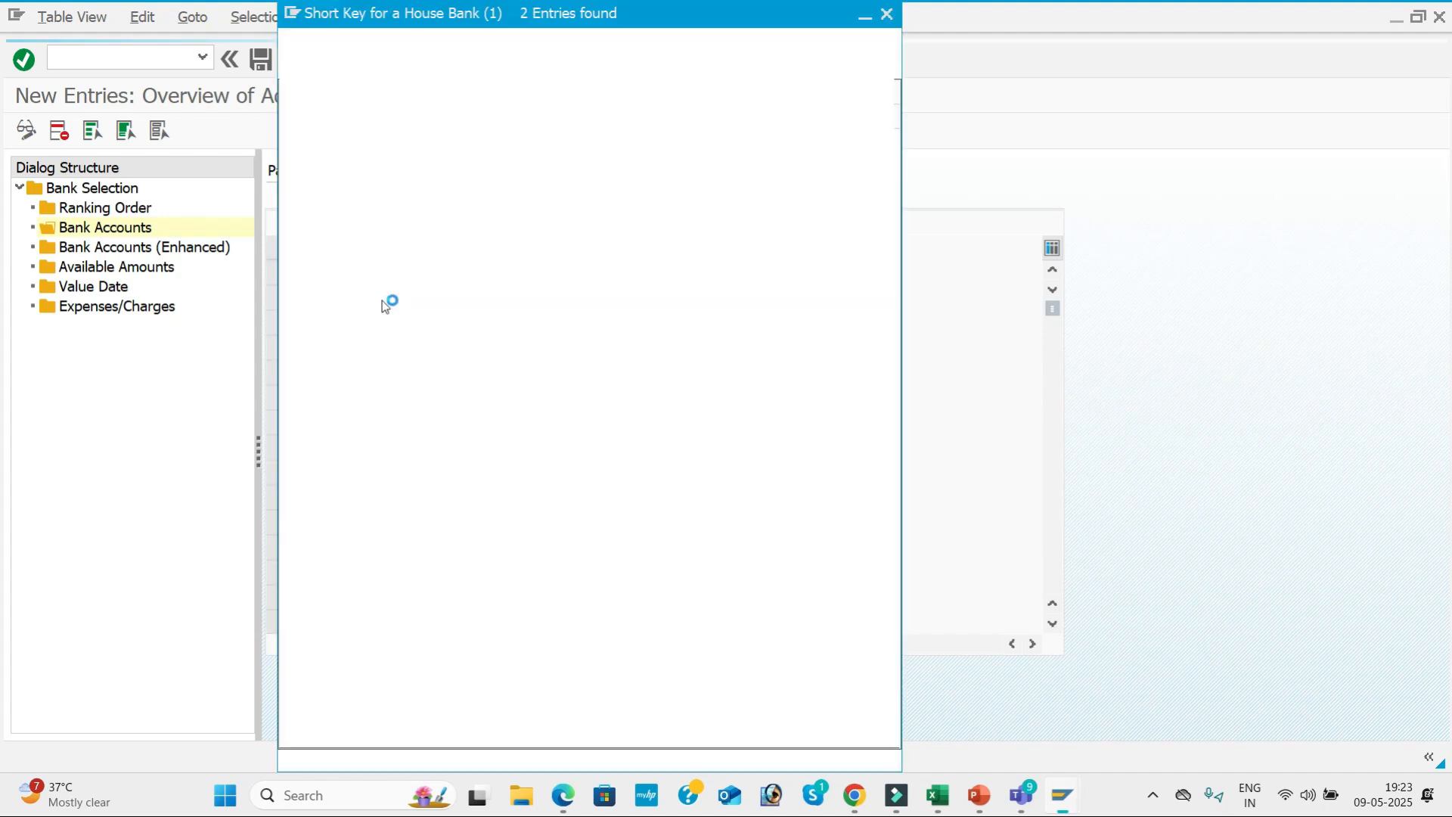
{"action": "double_click", "coordinate": [447, 166]}
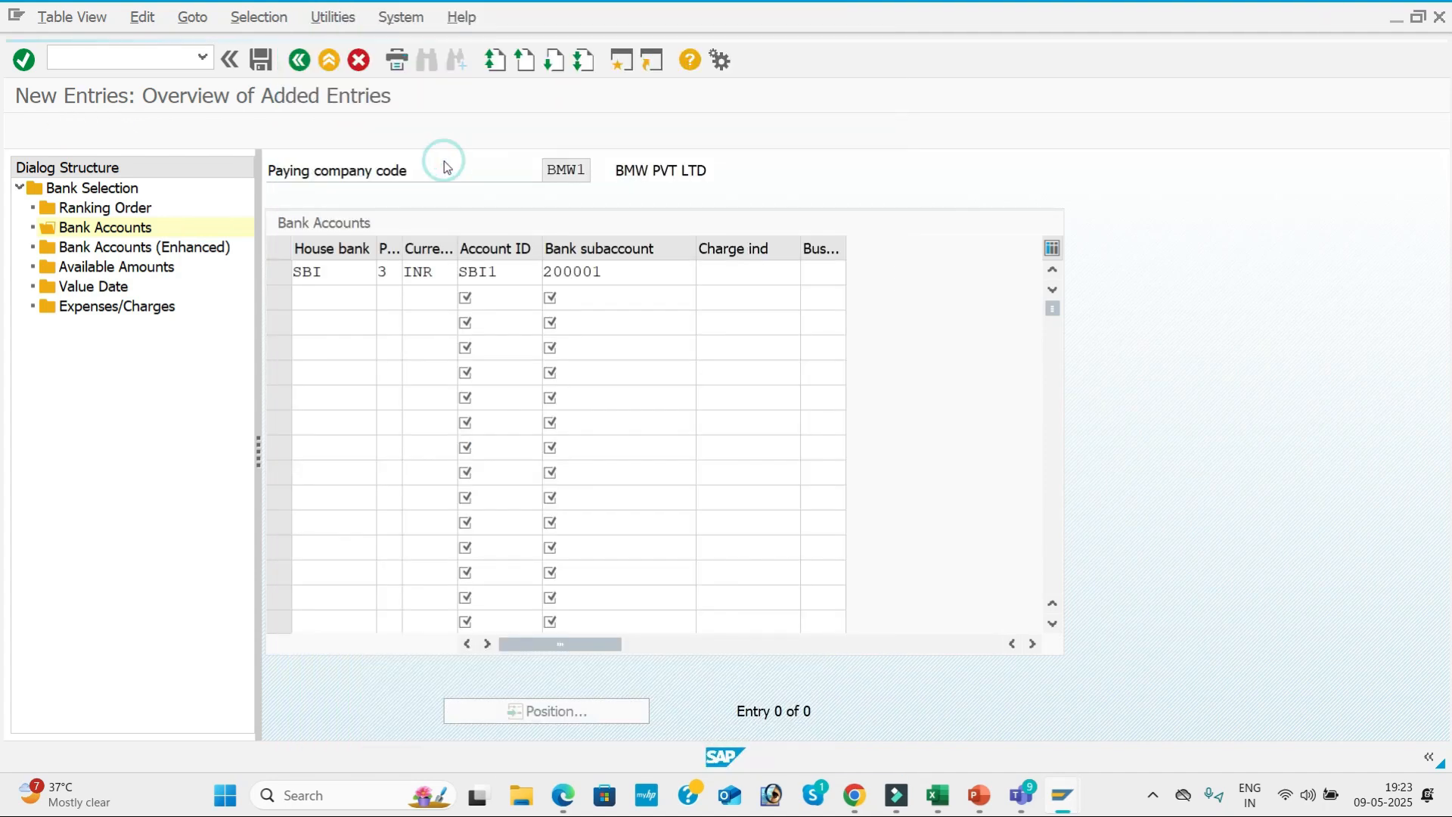
{"action": "type", "text": "3"}
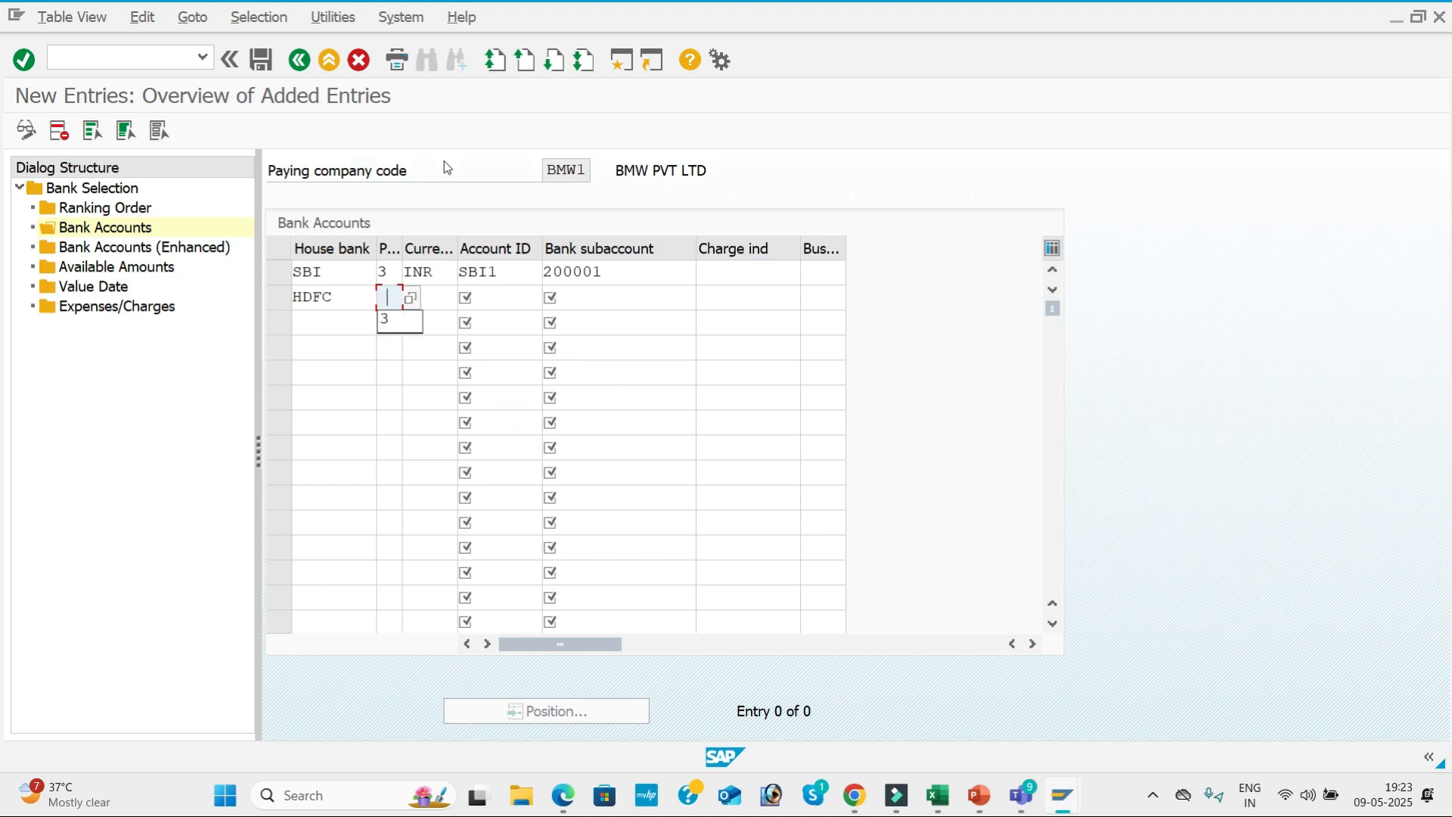
{"action": "key", "text": "Tab"}
{"action": "type", "text": "INR"}
{"action": "key", "text": "Tab"}
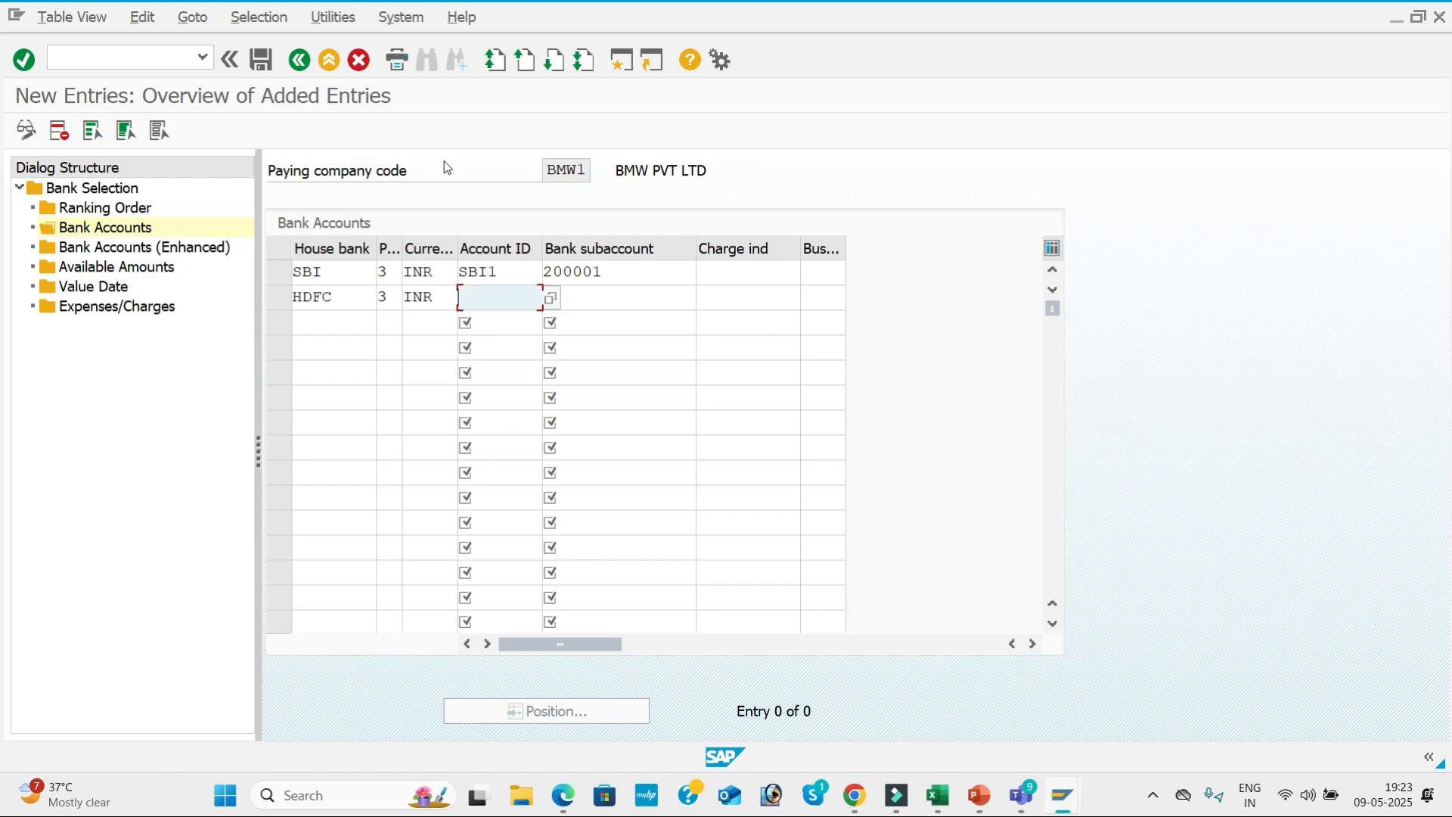
Assign account ID HDF1 and bank subaccount 200002 (Hdfc Bank) to the HDFC bank accounts entry.
{"action": "left_click", "coordinate": [551, 298]}
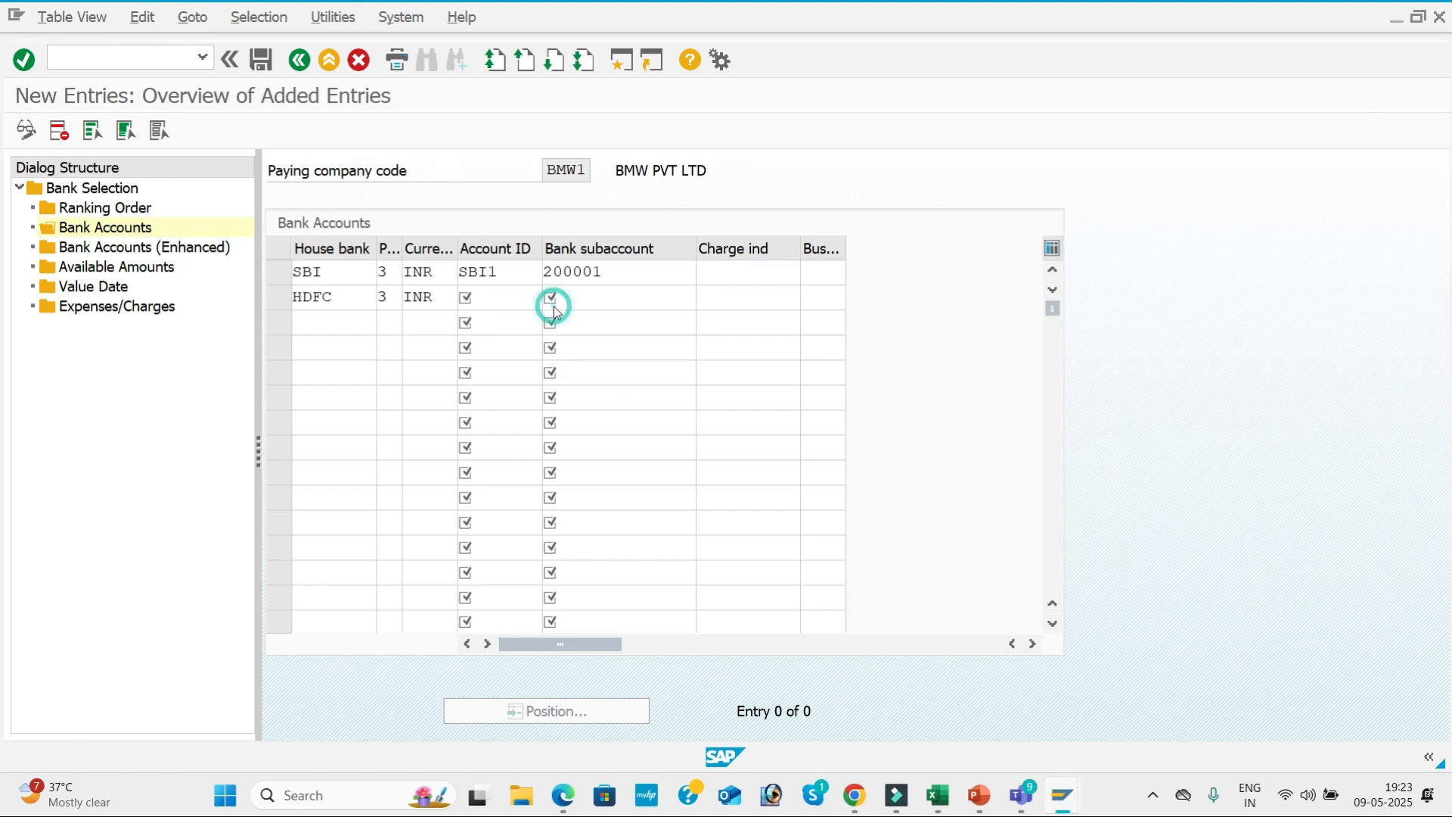
{"action": "double_click", "coordinate": [466, 150]}
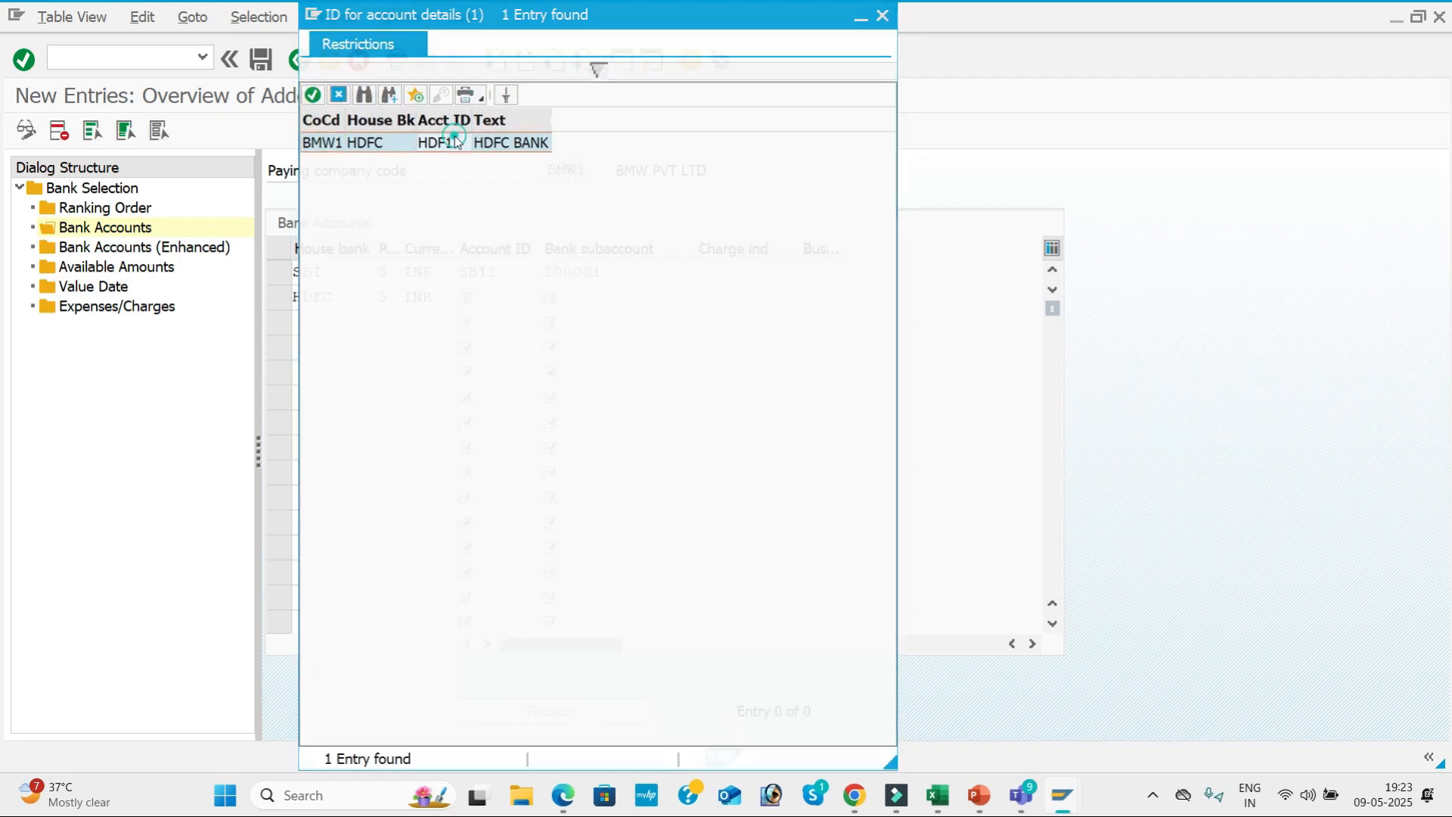
{"action": "key", "text": "Tab"}
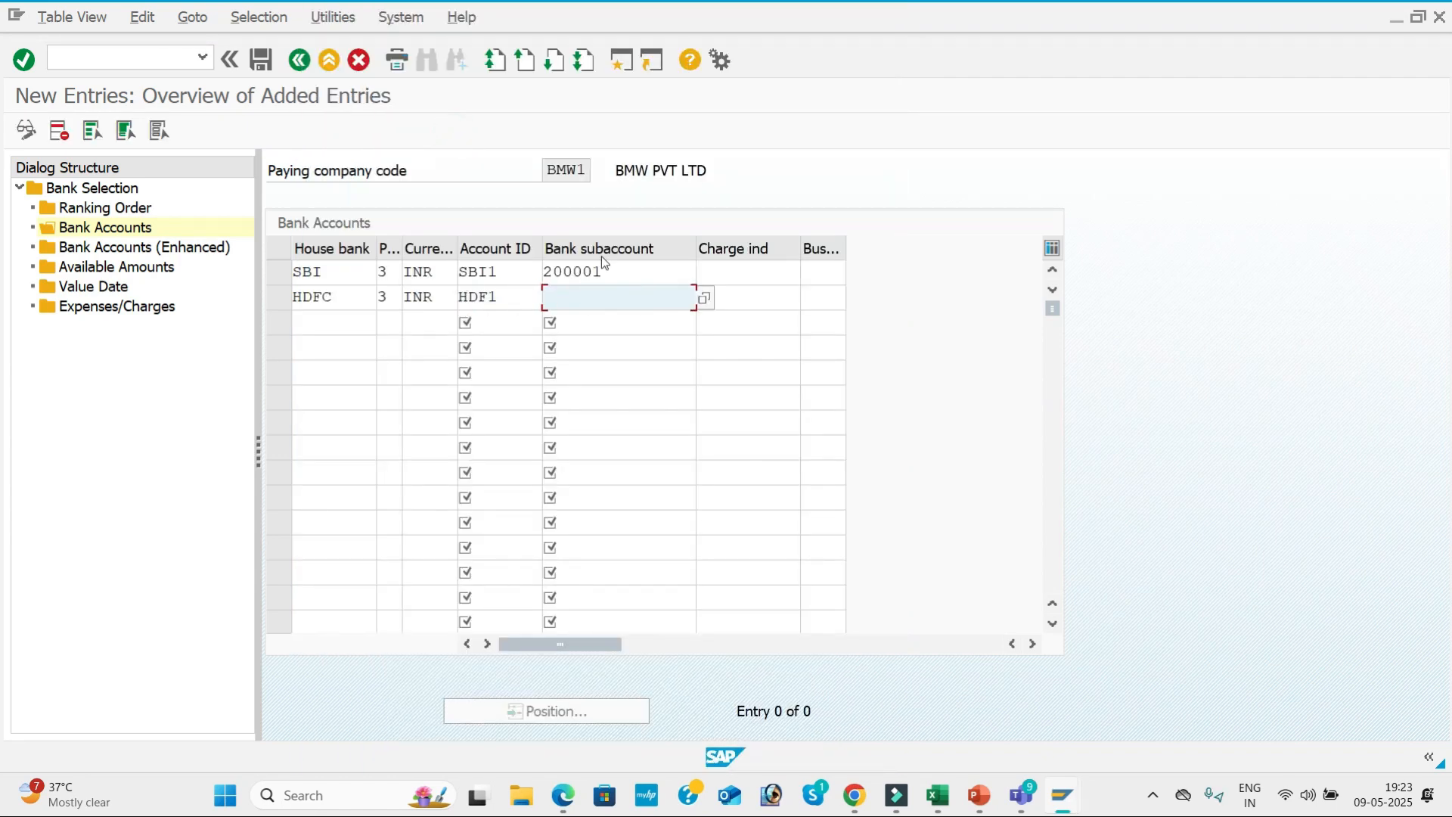
{"action": "left_click", "coordinate": [705, 299]}
{"action": "key", "text": "Return"}
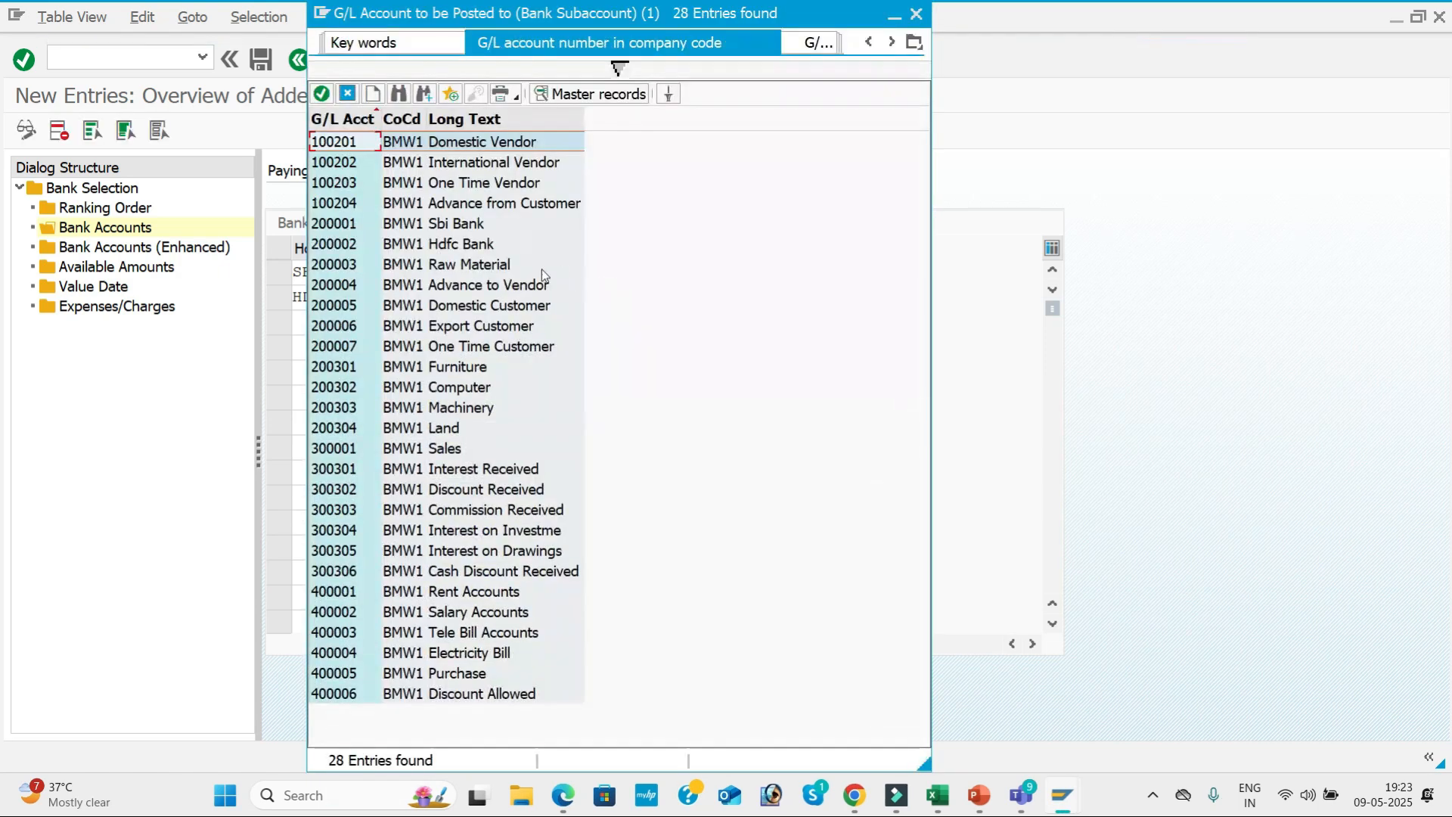
{"action": "double_click", "coordinate": [453, 248]}
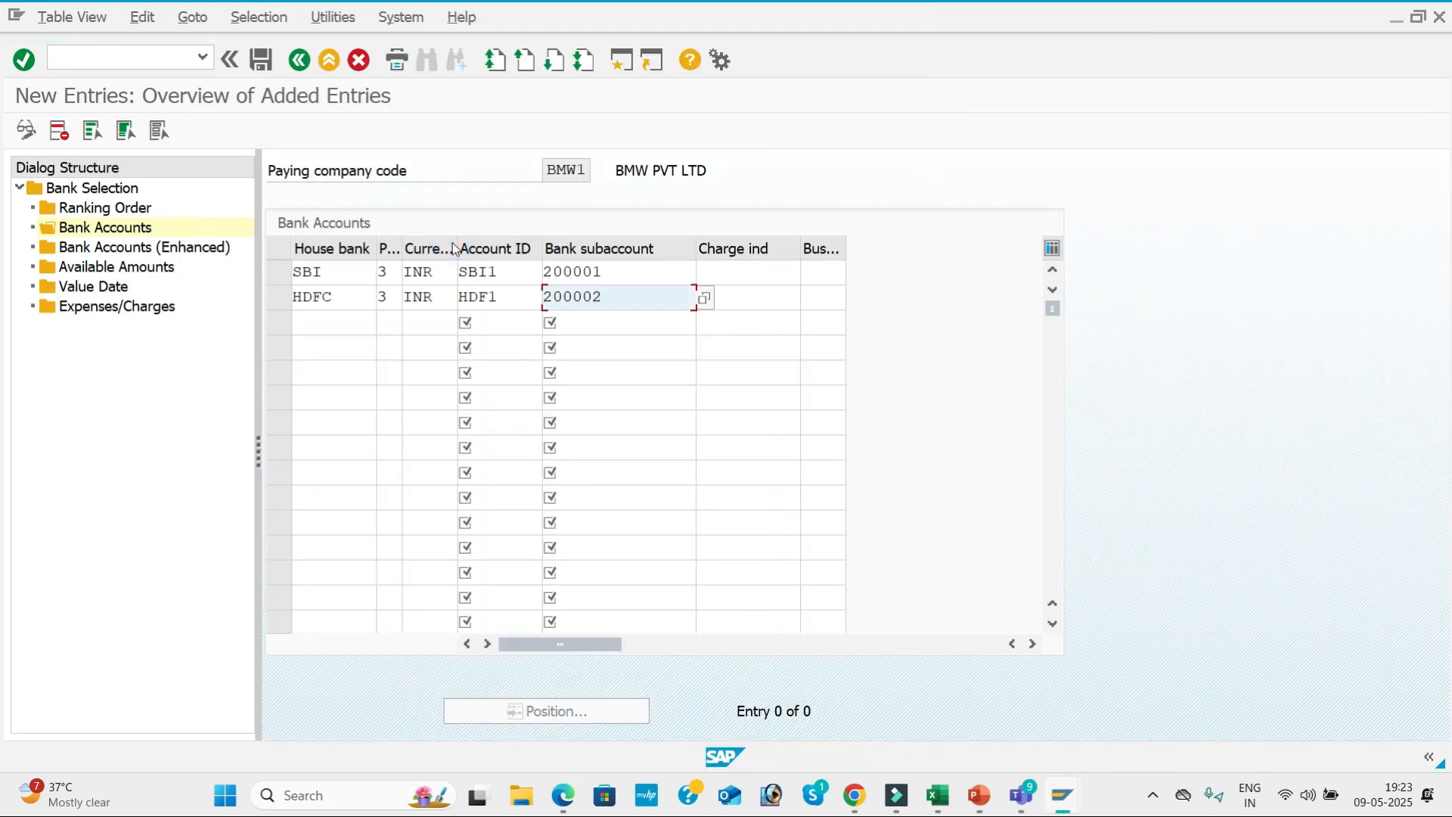
{"action": "key", "text": "Return"}
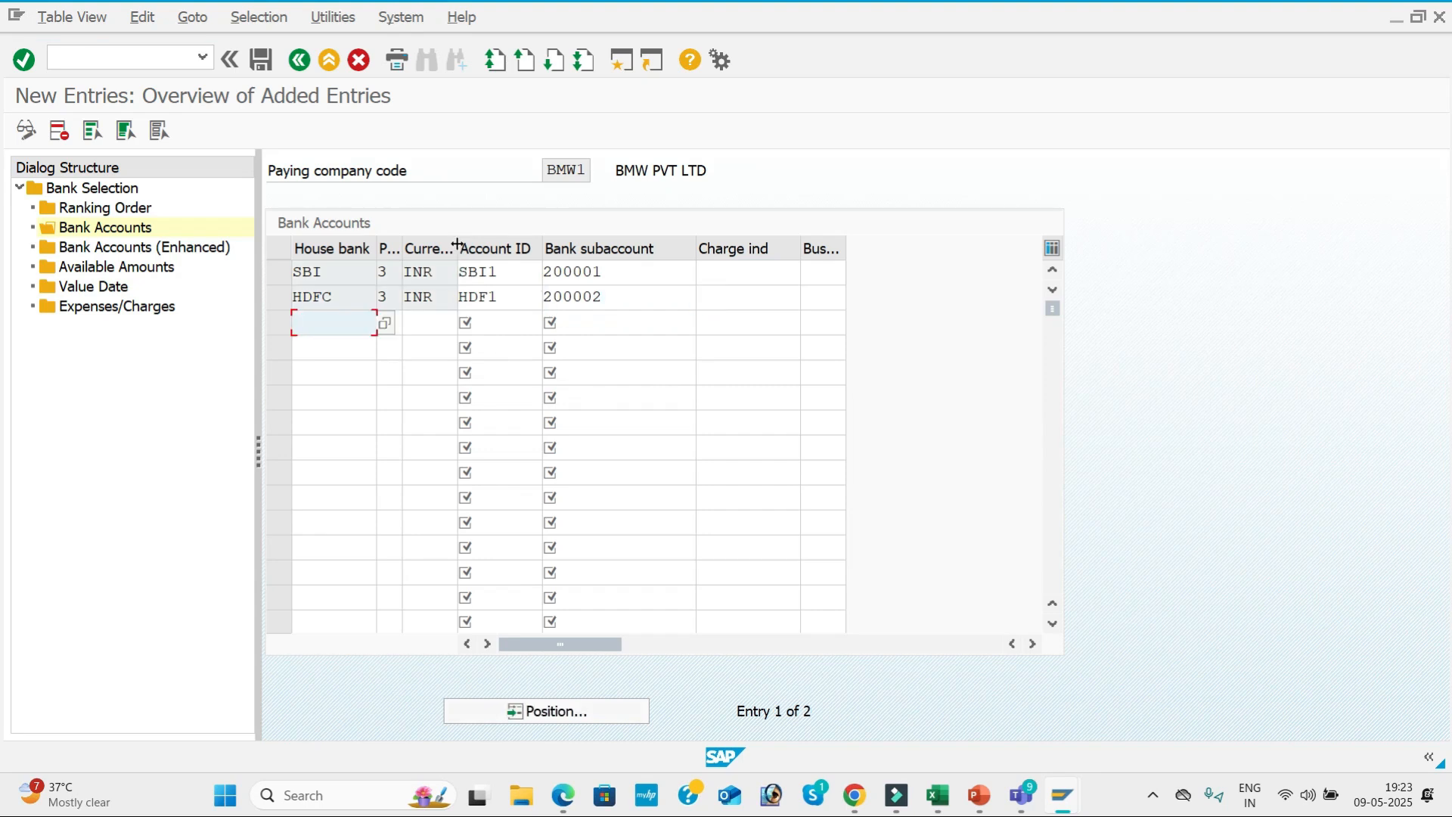
Start a new available amounts entry for BMW1 with house bank SBI and account ID SBI1.
{"action": "double_click", "coordinate": [94, 257]}
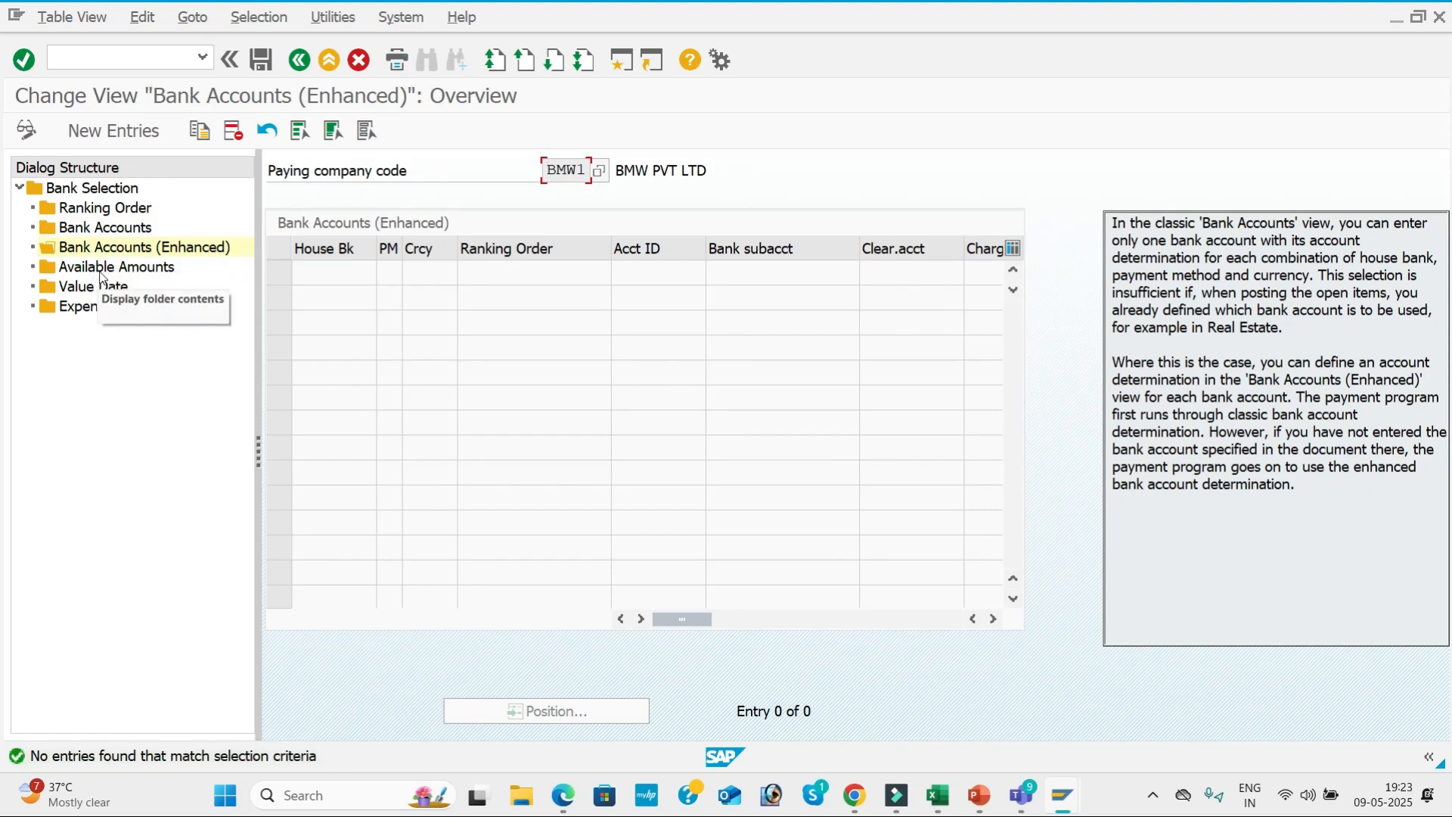
{"action": "double_click", "coordinate": [100, 274]}
{"action": "left_click", "coordinate": [121, 132]}
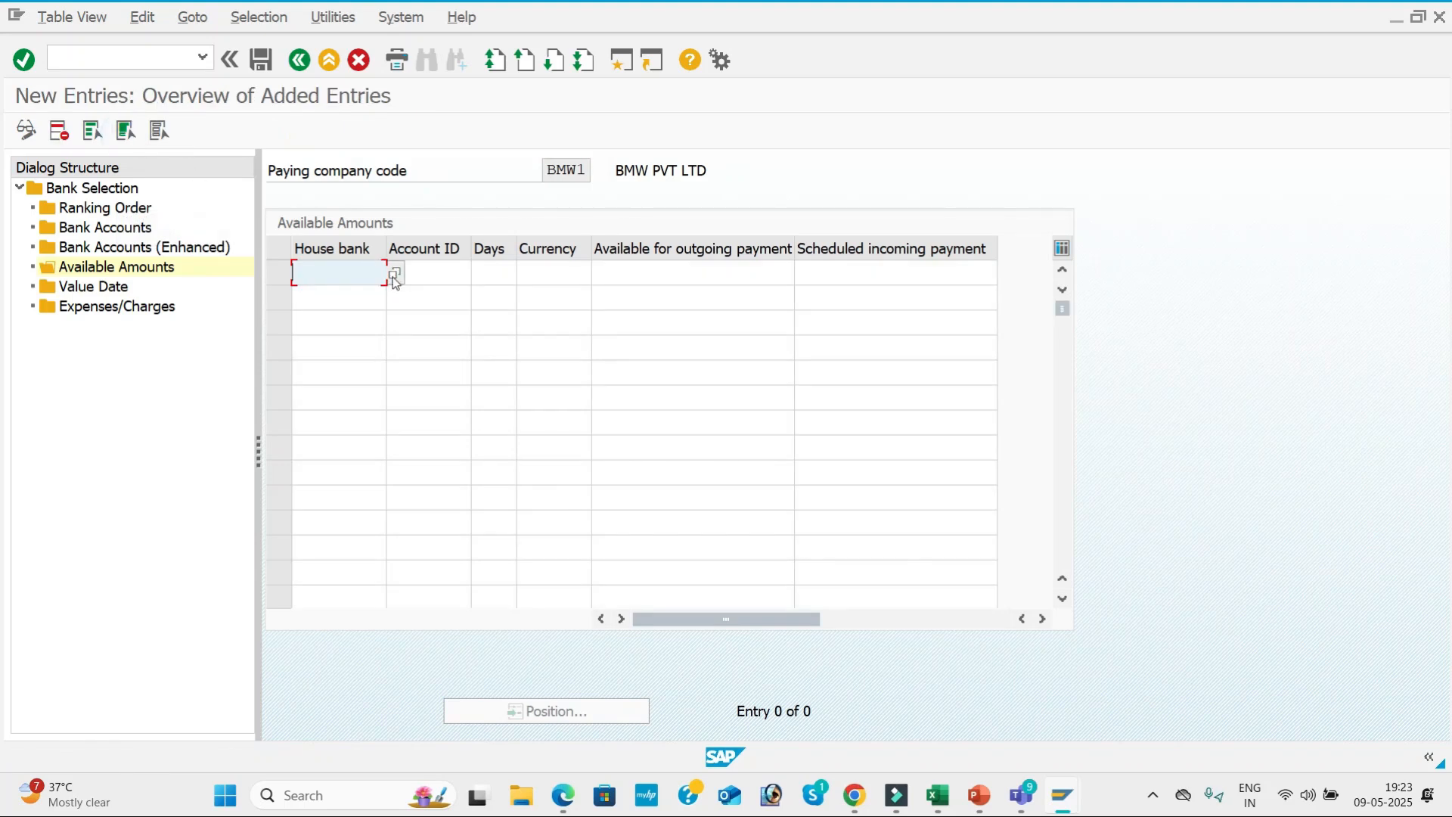
{"action": "left_click", "coordinate": [393, 275]}
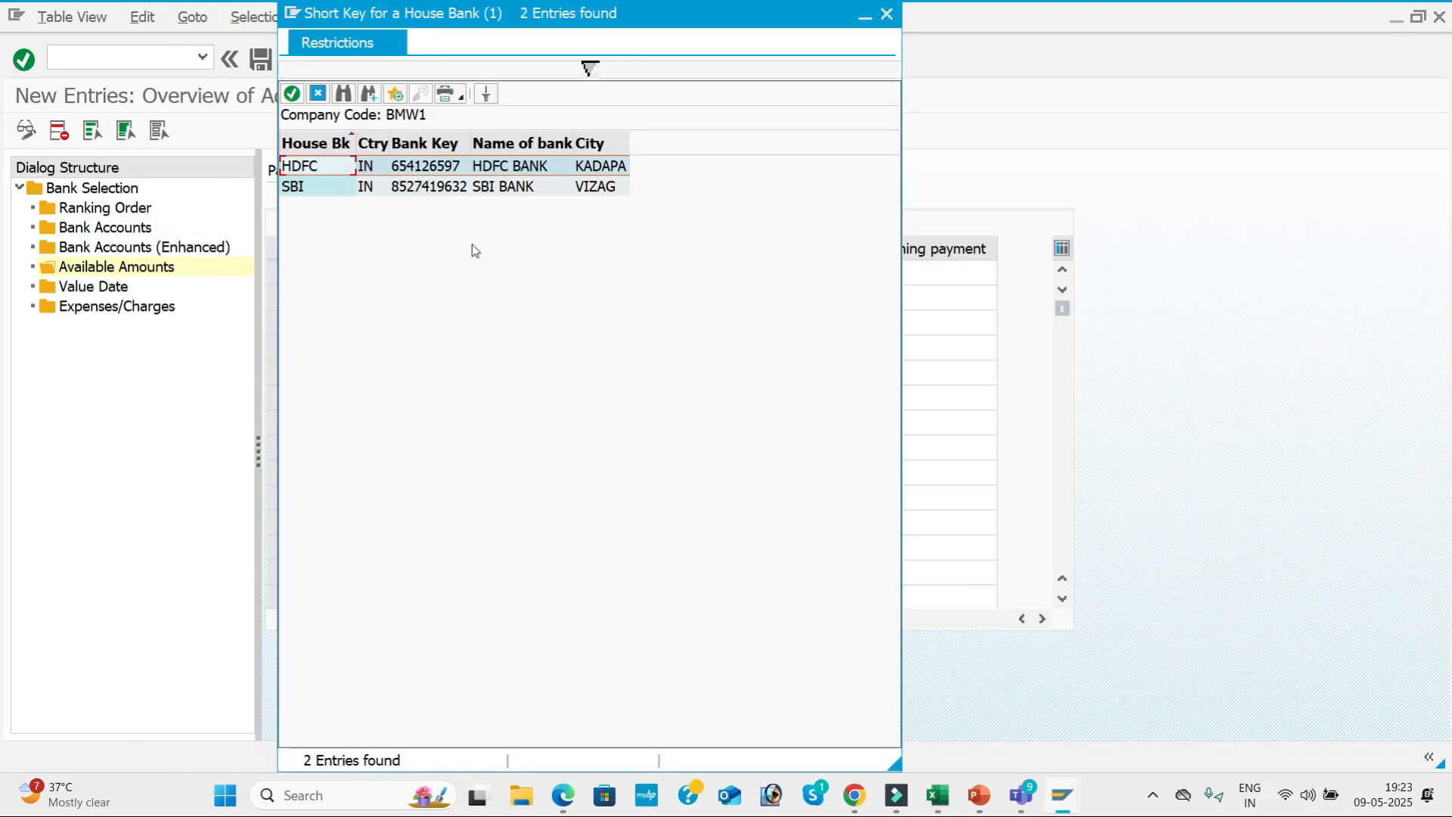
{"action": "double_click", "coordinate": [424, 193]}
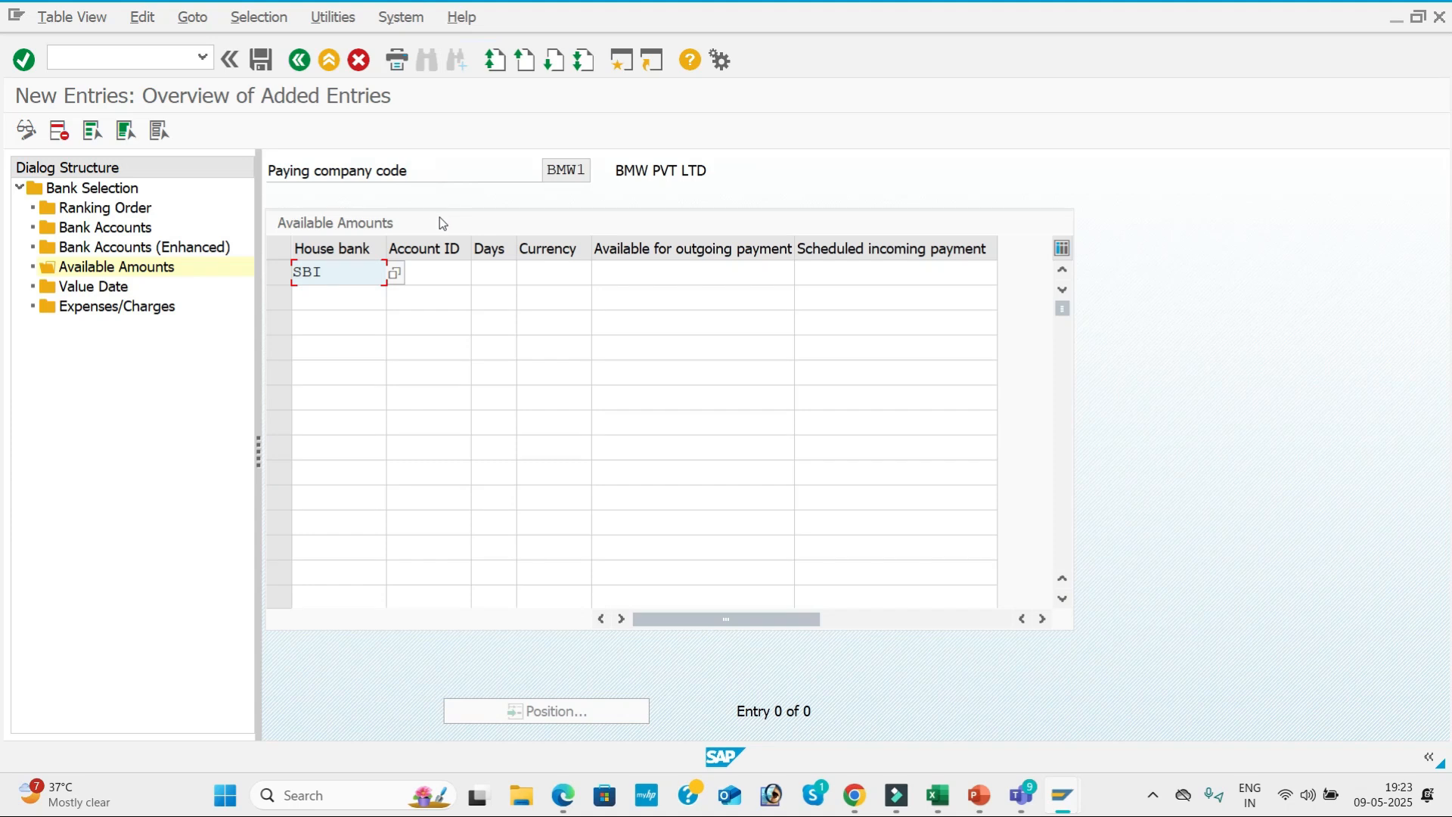
{"action": "key", "text": "Tab"}
{"action": "left_click", "coordinate": [480, 273]}
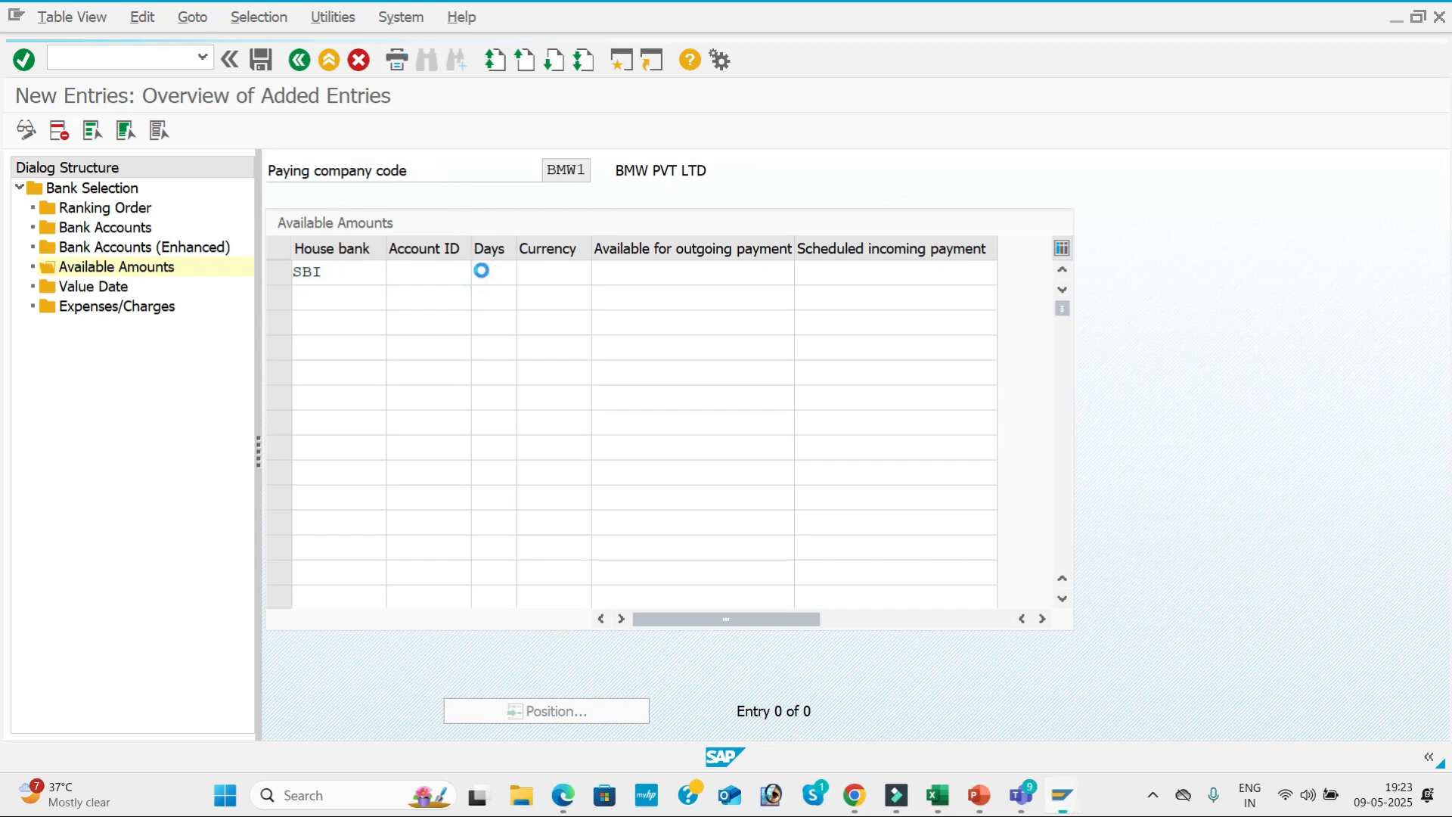
{"action": "double_click", "coordinate": [442, 145]}
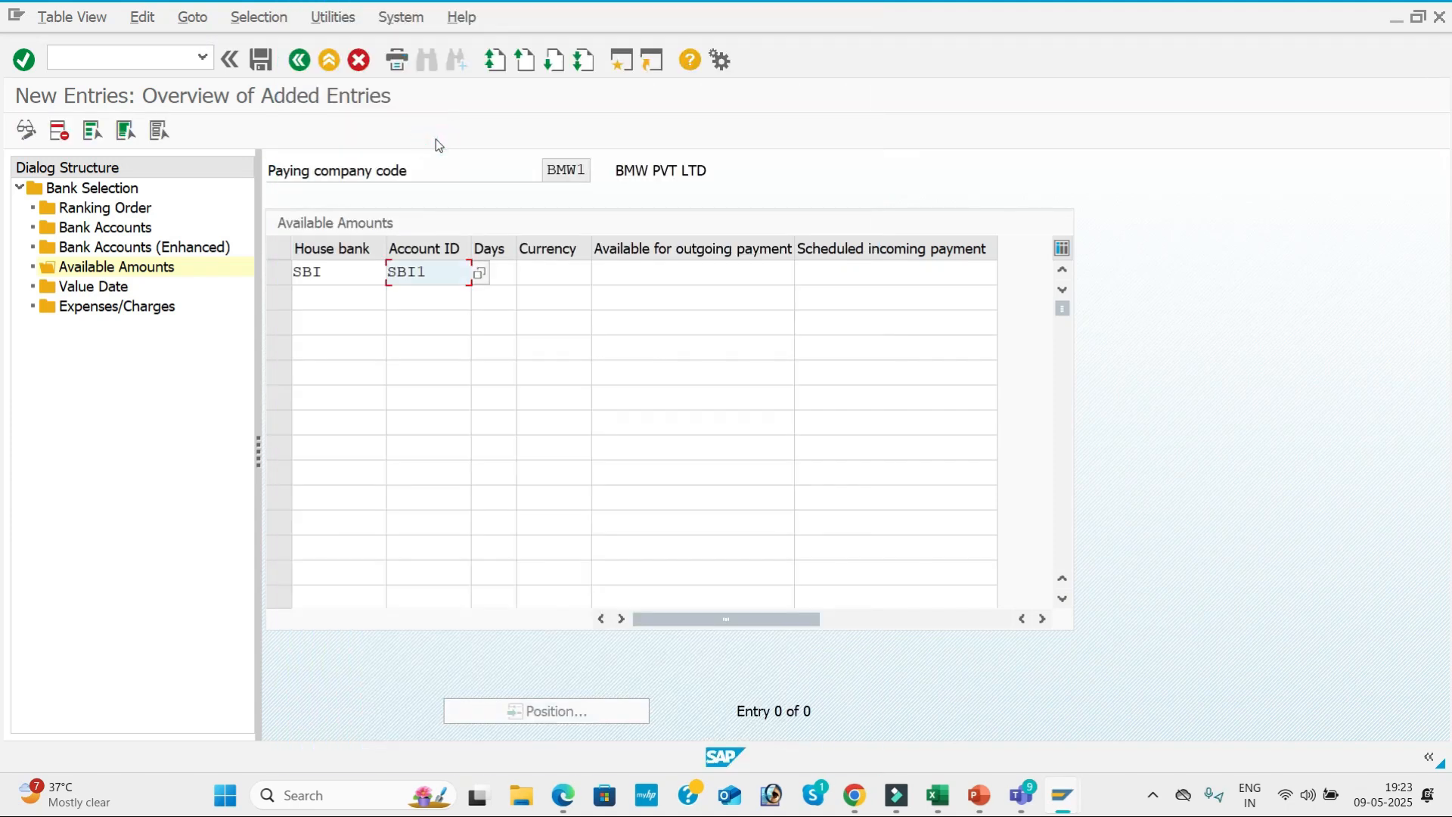
Set the SBI available amounts entry to 999 days, currency INR, and 999999999 for both outgoing and scheduled incoming payments.
{"action": "key", "text": "Tab"}
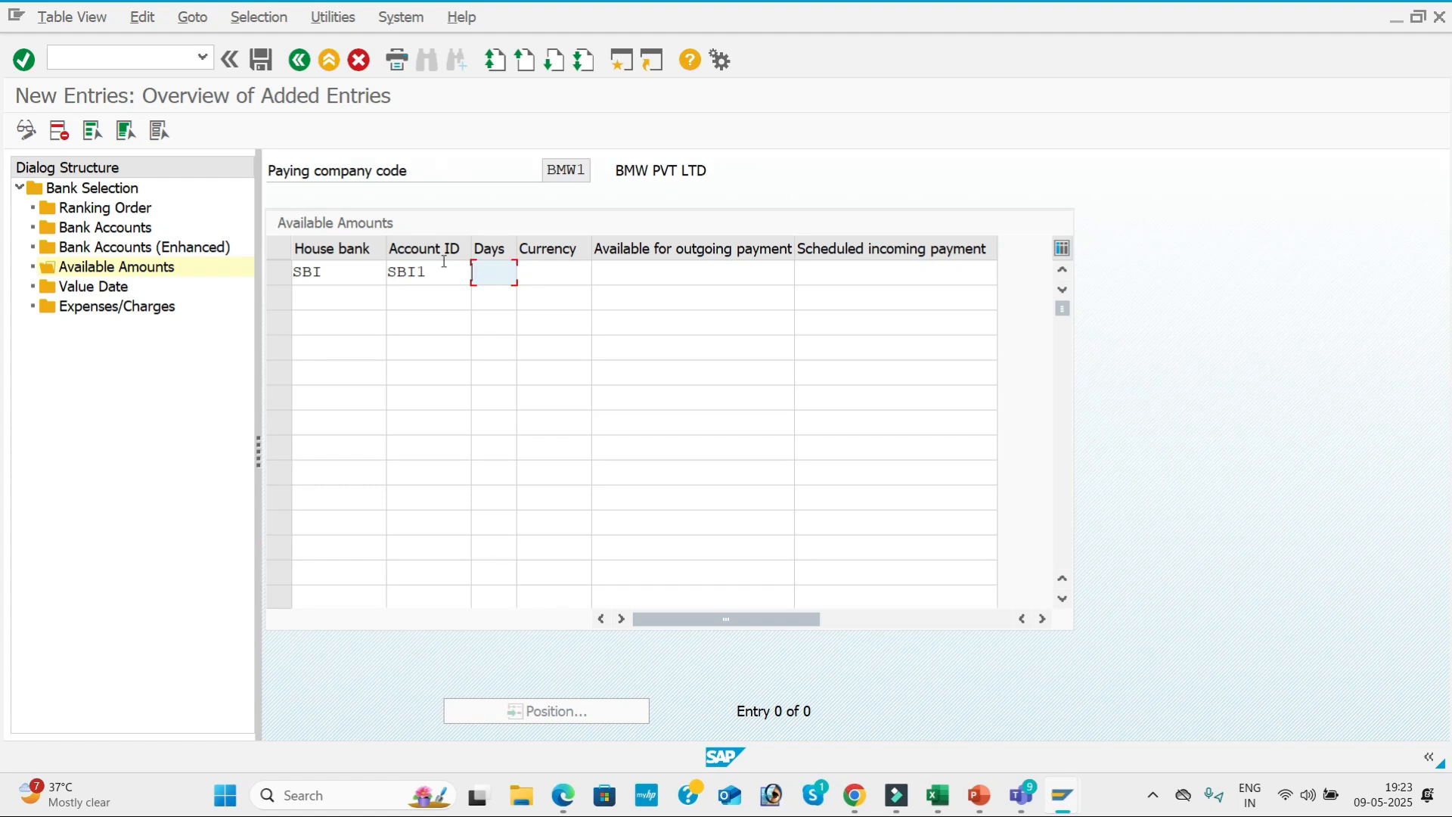
{"action": "type", "text": "999"}
{"action": "key", "text": "Tab"}
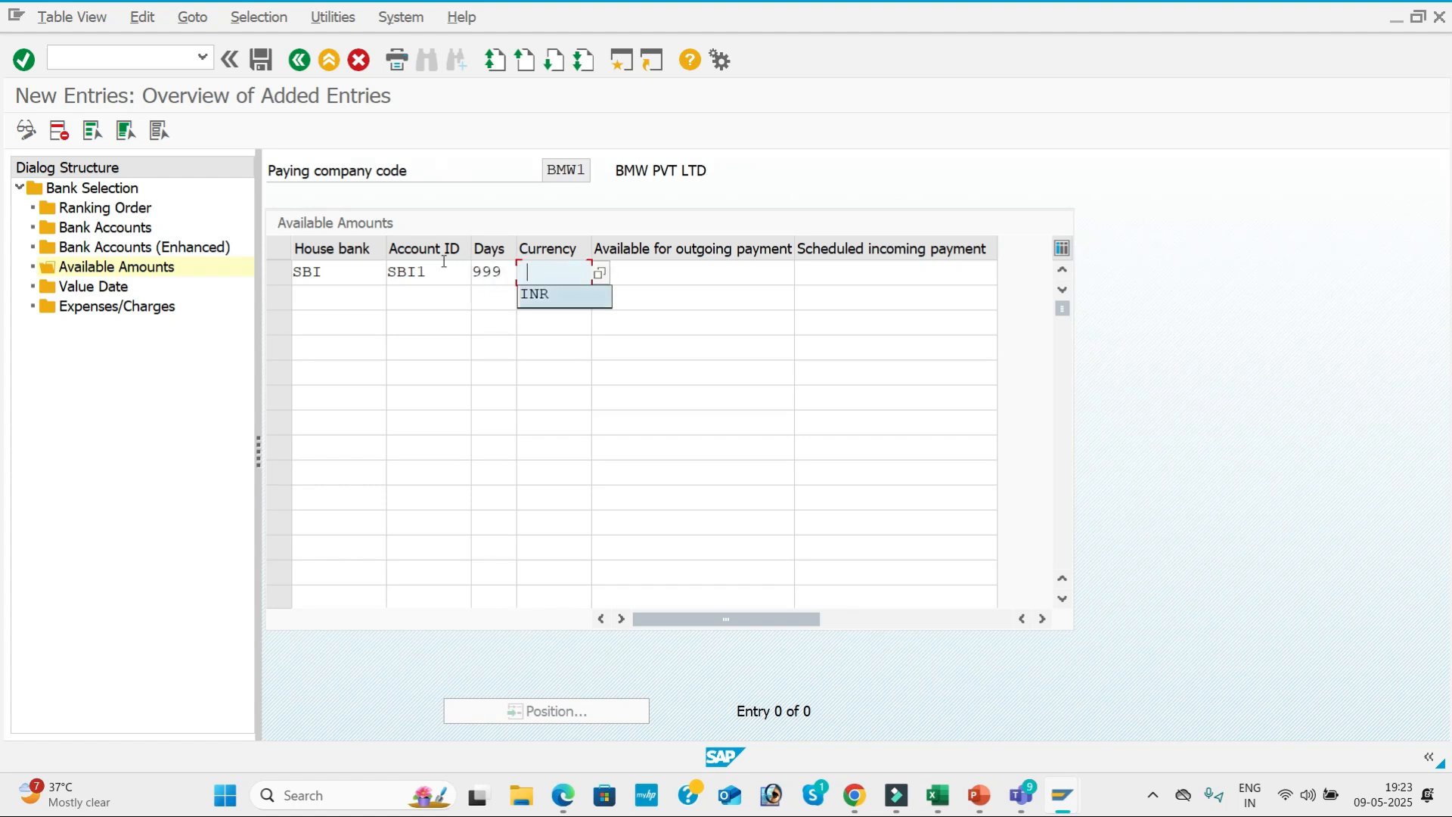
{"action": "key", "text": "Down"}
{"action": "key", "text": "Tab"}
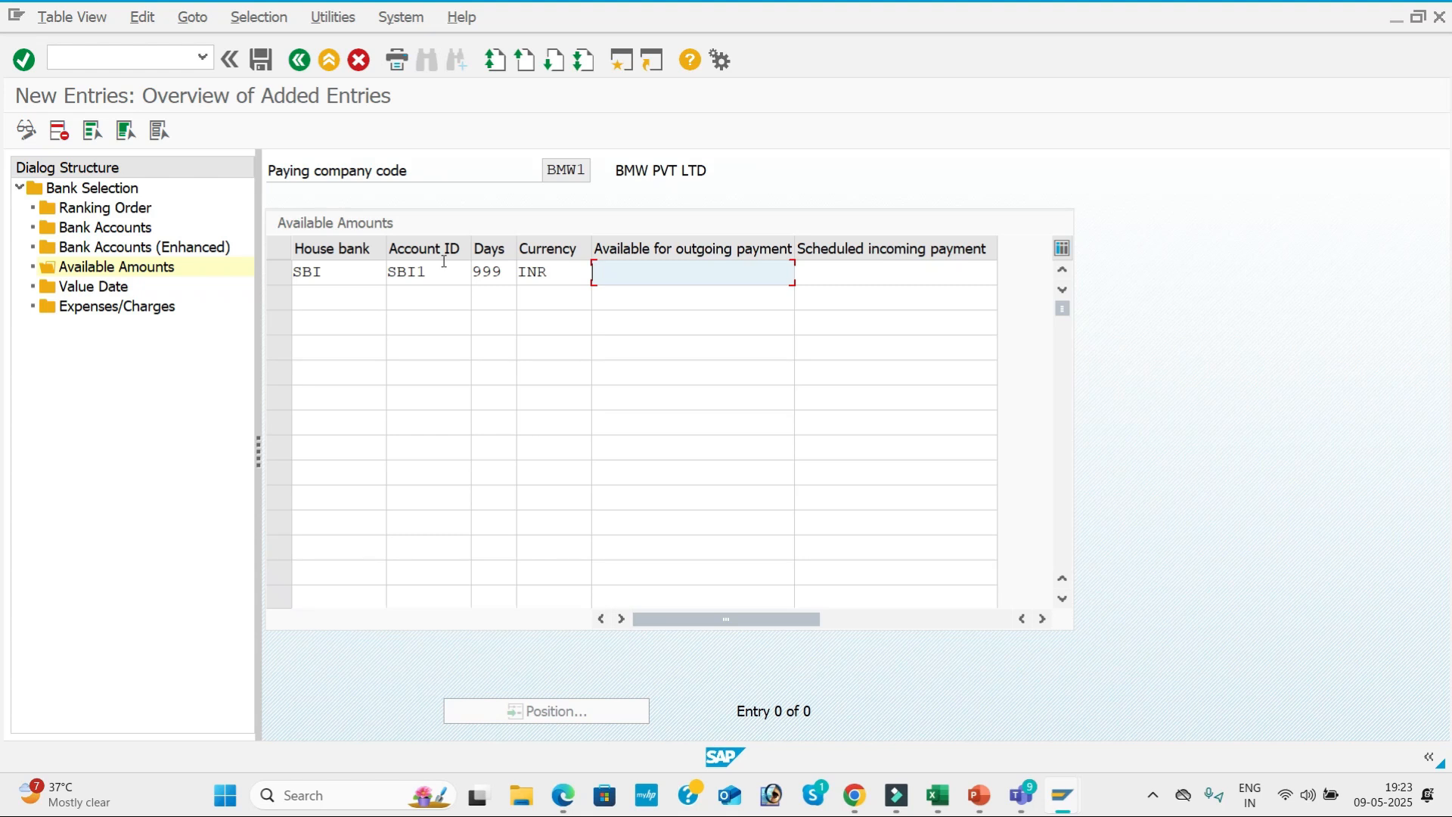
{"action": "key", "text": "Down"}
{"action": "key", "text": "Tab"}
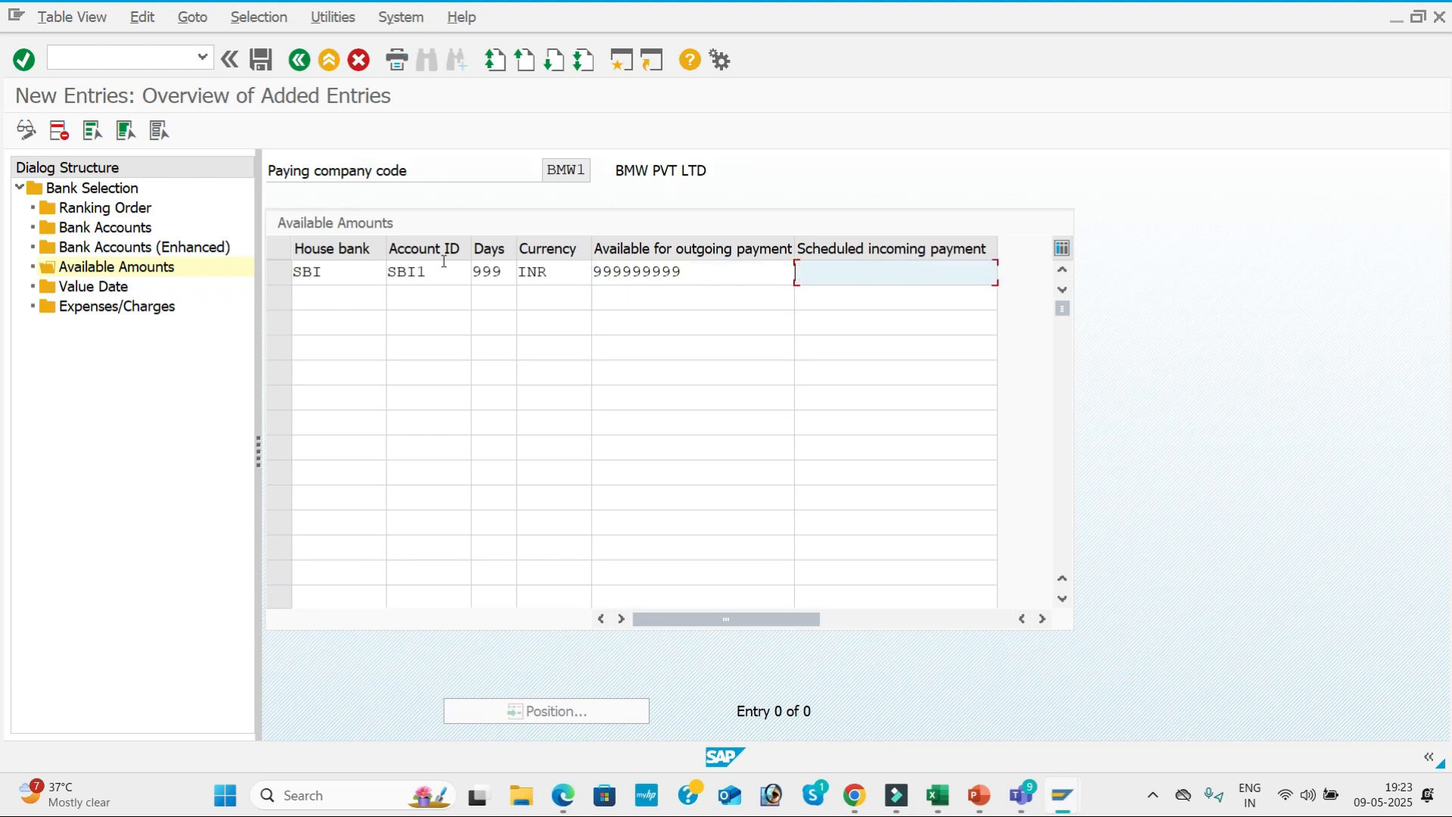
{"action": "key", "text": "Down"}
{"action": "key", "text": "Tab"}
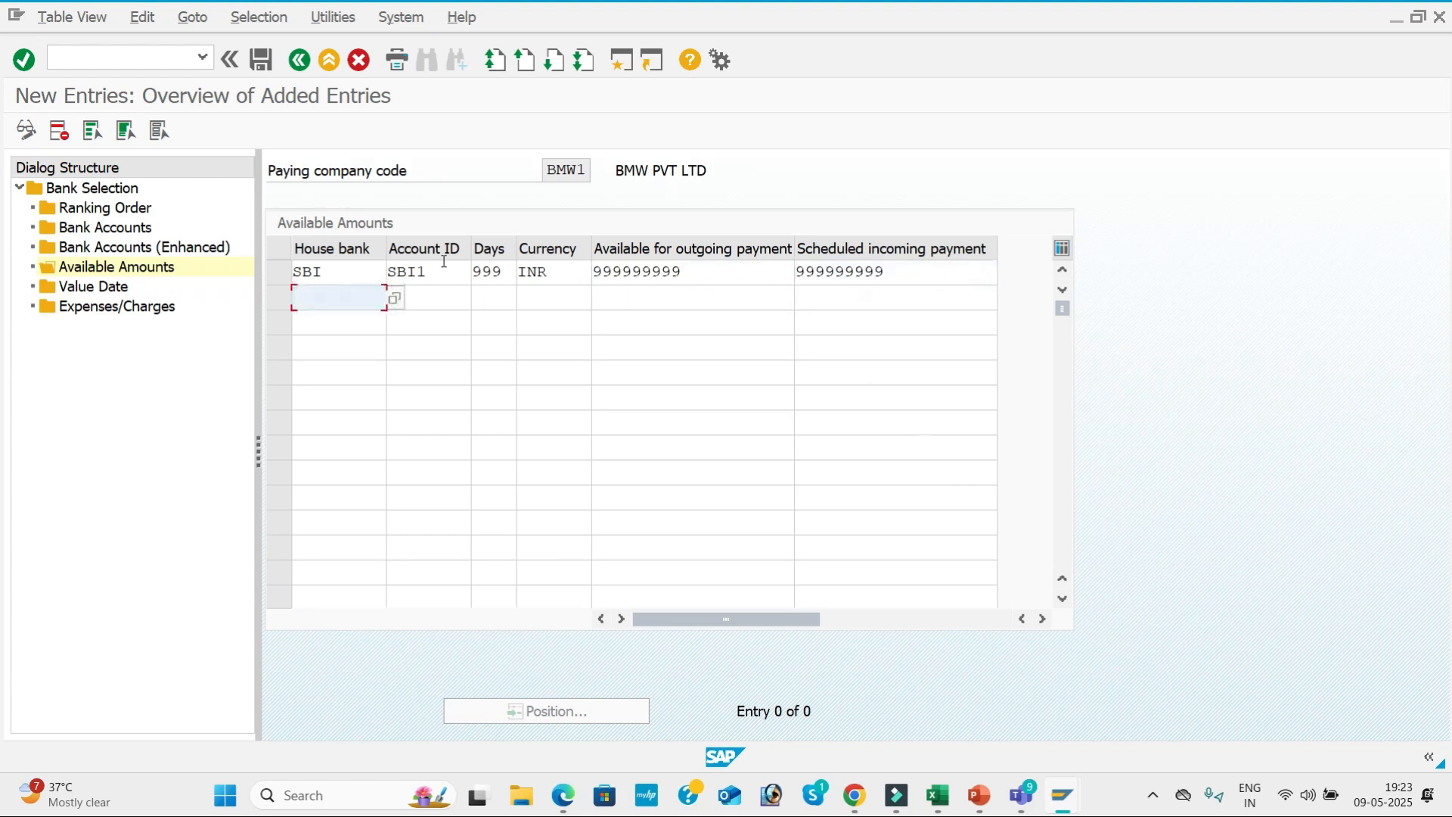
Add a second available amounts entry for house bank HDFC, account ID HDF1, with 999 days and currency INR.
{"action": "key", "text": "Down"}
{"action": "key", "text": "Down"}
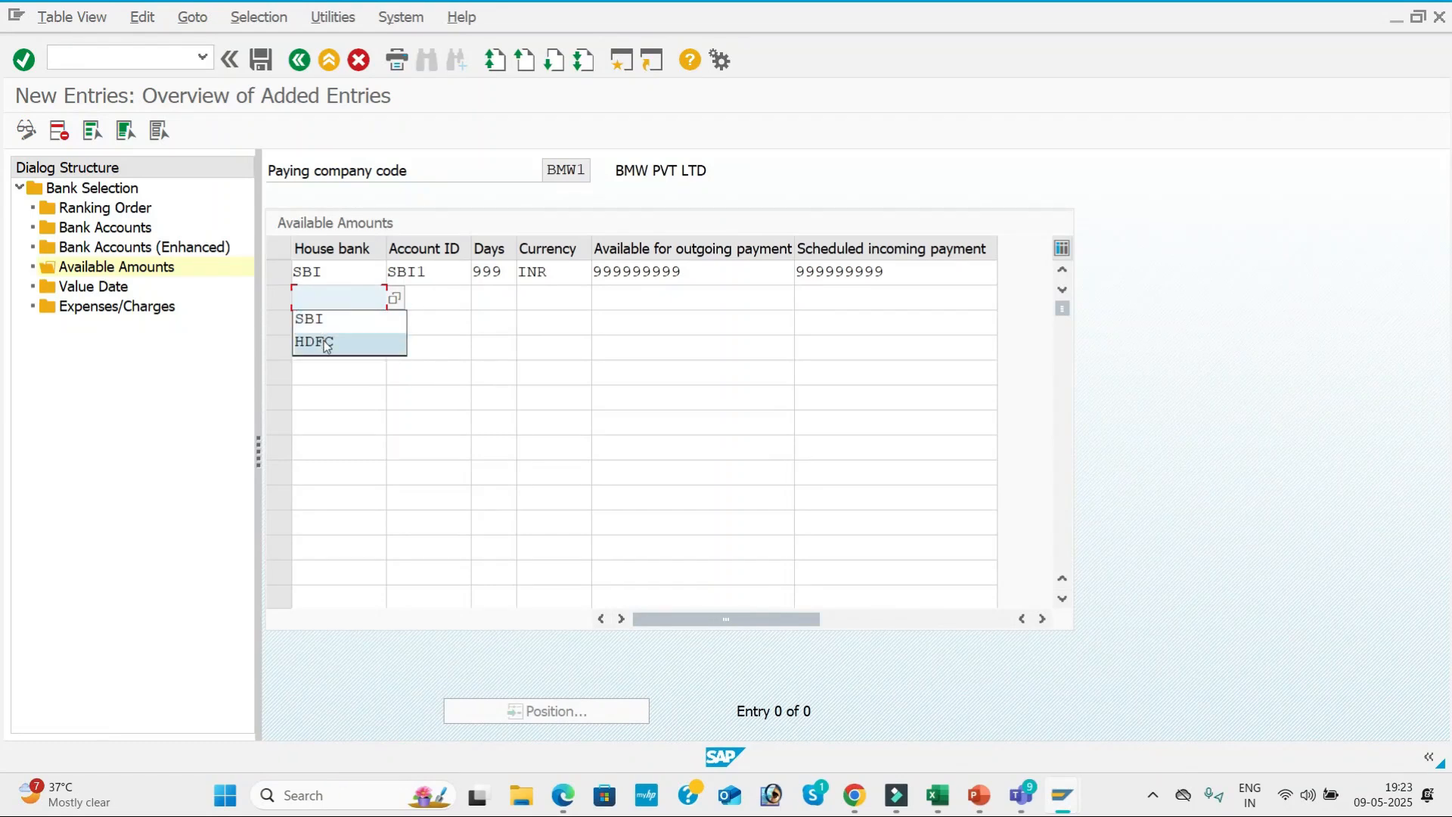
{"action": "key", "text": "Tab"}
{"action": "left_click", "coordinate": [411, 342]}
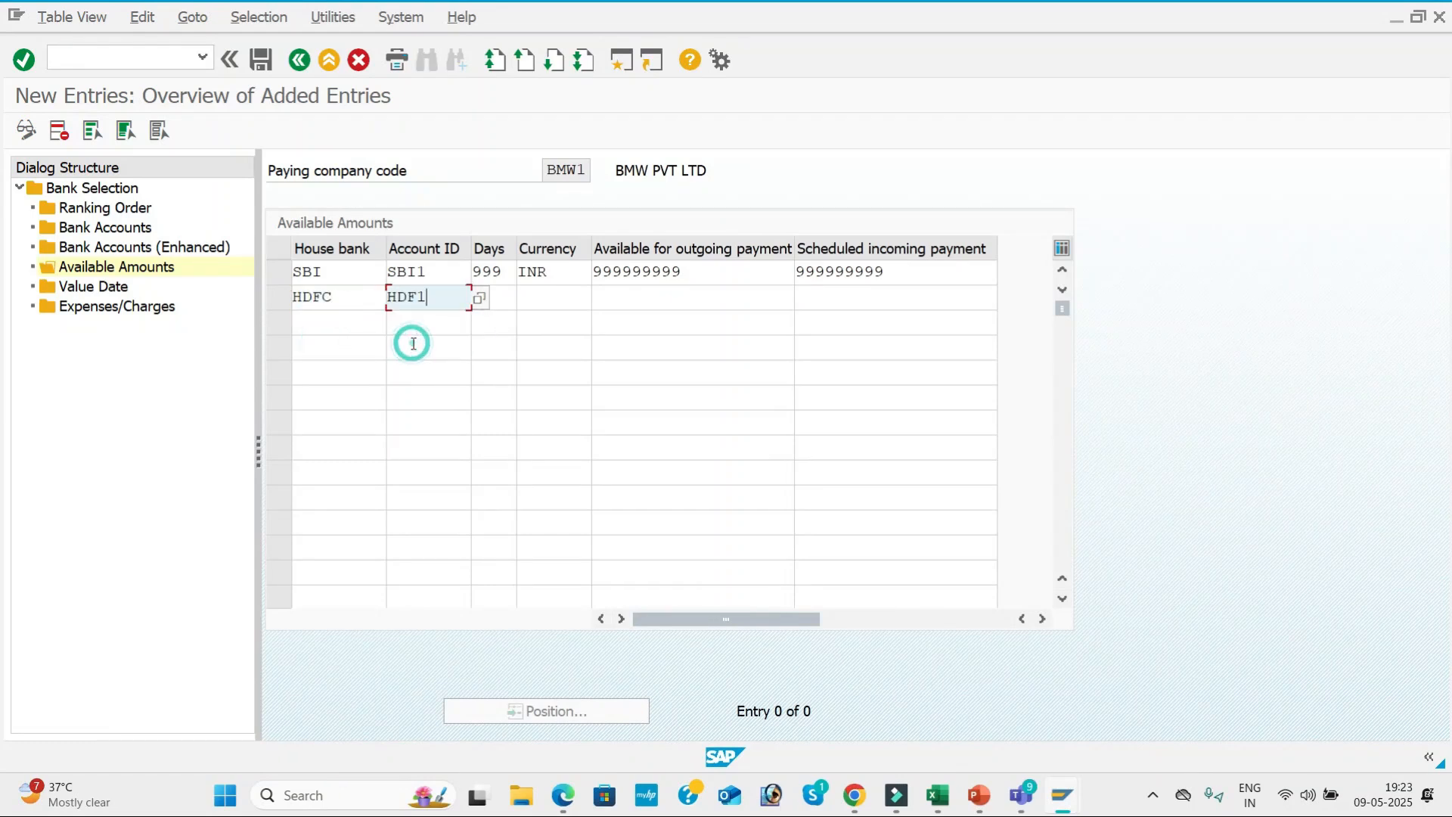
{"action": "key", "text": "Tab"}
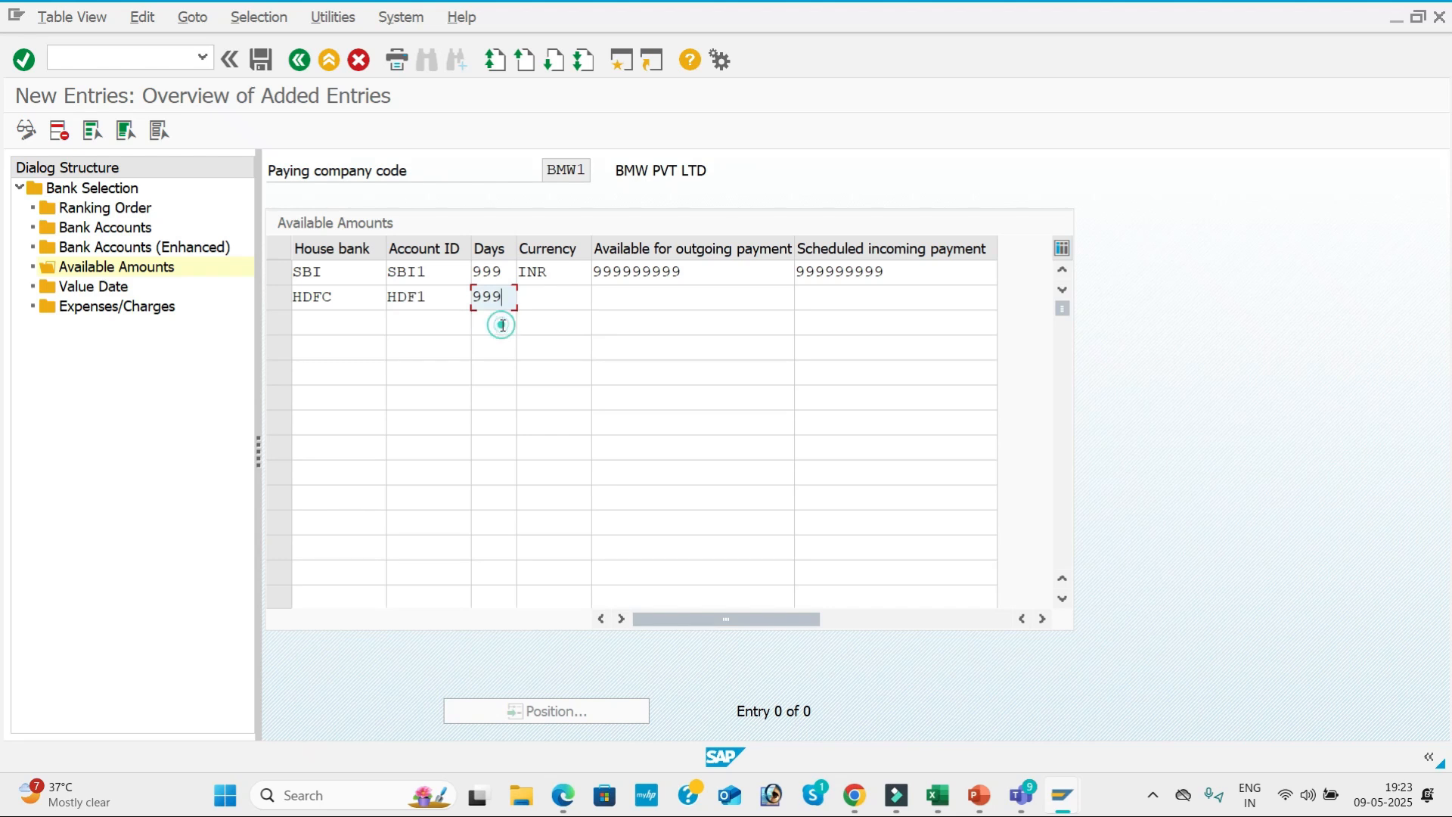
{"action": "key", "text": "Tab"}
{"action": "left_click", "coordinate": [541, 319]}
{"action": "key", "text": "Tab"}
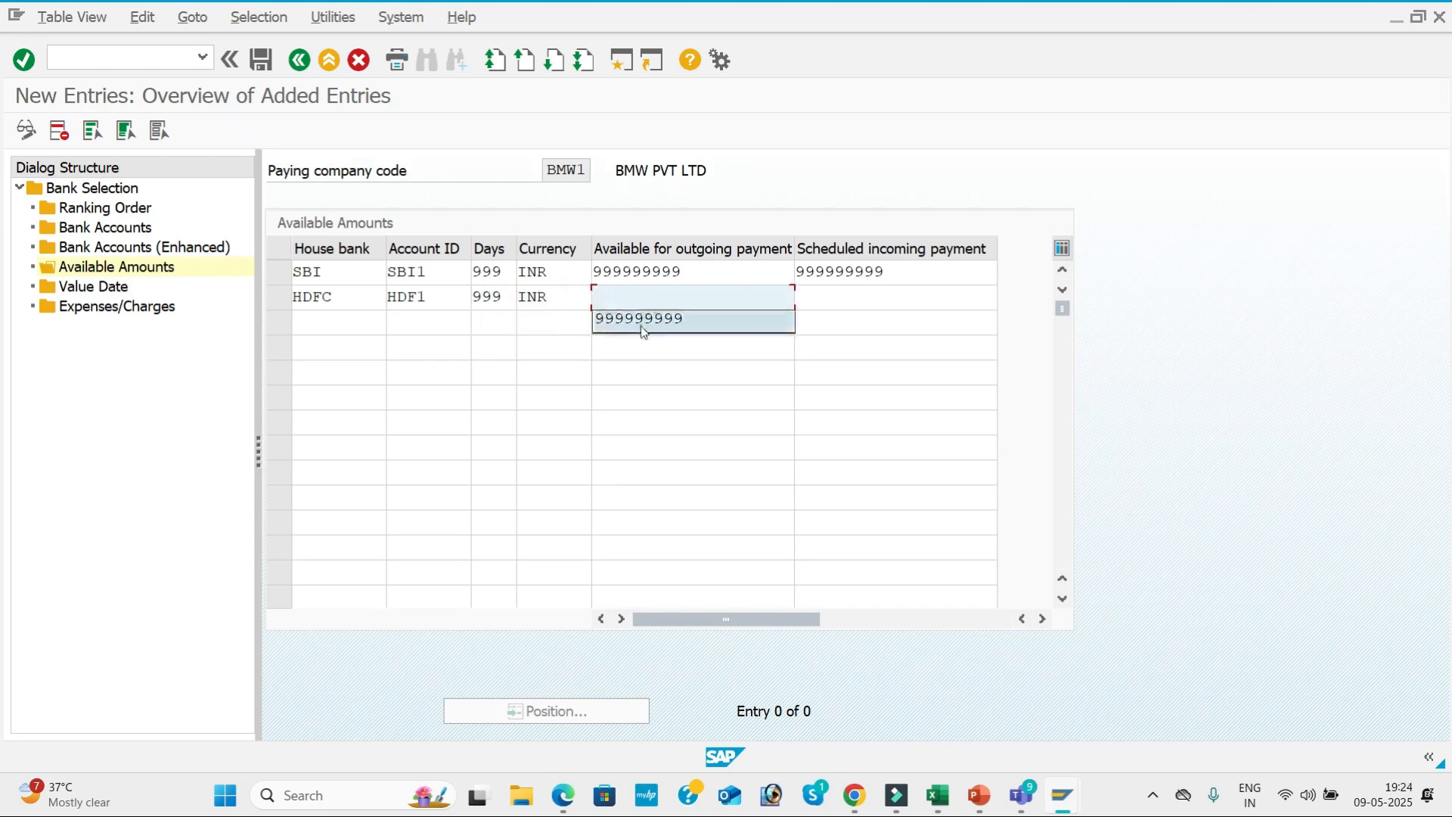
Set the HDFC entry's available outgoing payment and scheduled incoming payment amounts to 999999999 each.
{"action": "left_click", "coordinate": [641, 321]}
{"action": "key", "text": "Tab"}
{"action": "left_click", "coordinate": [822, 323]}
{"action": "key", "text": "Tab"}
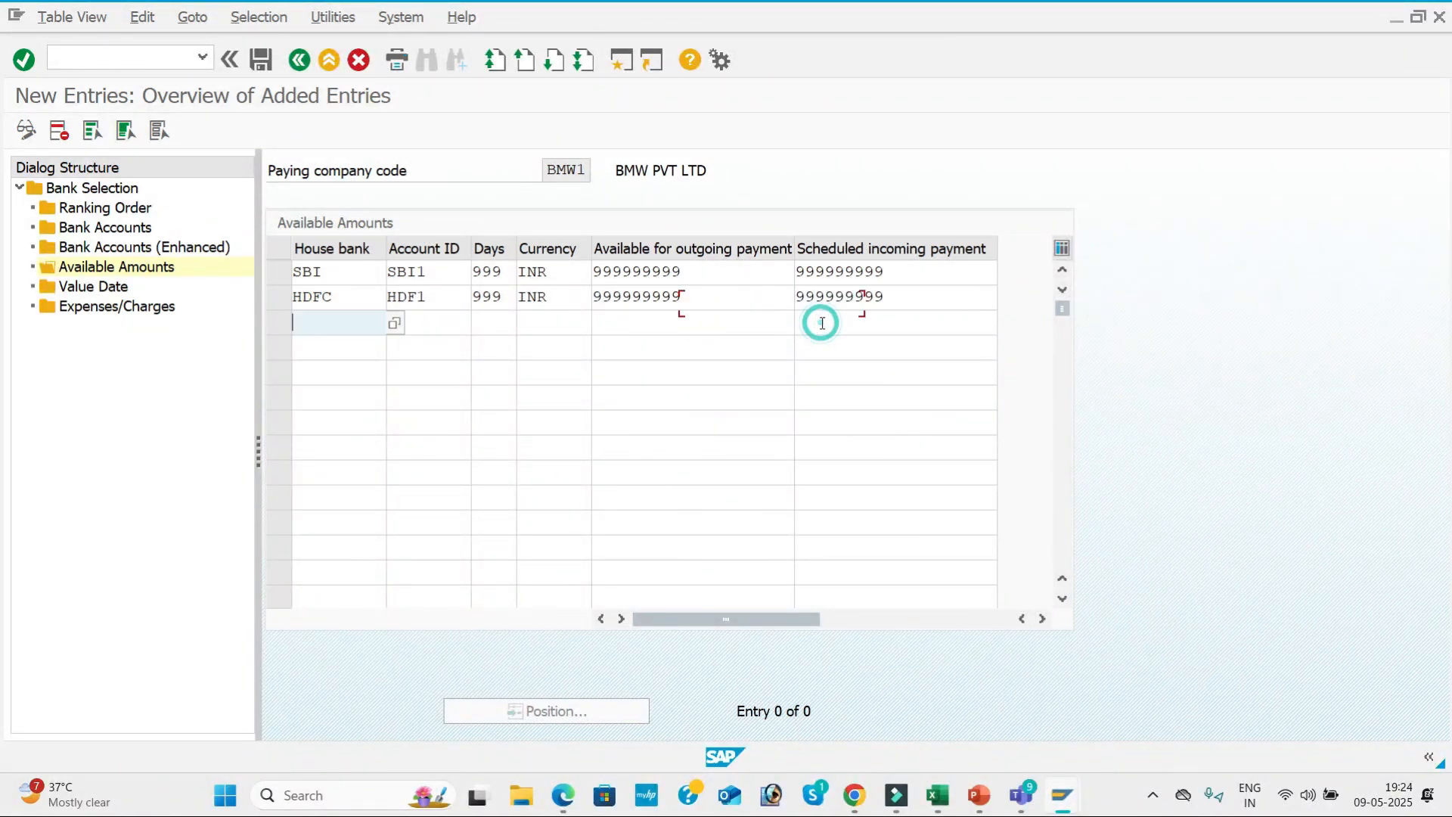
{"action": "key", "text": "Return"}
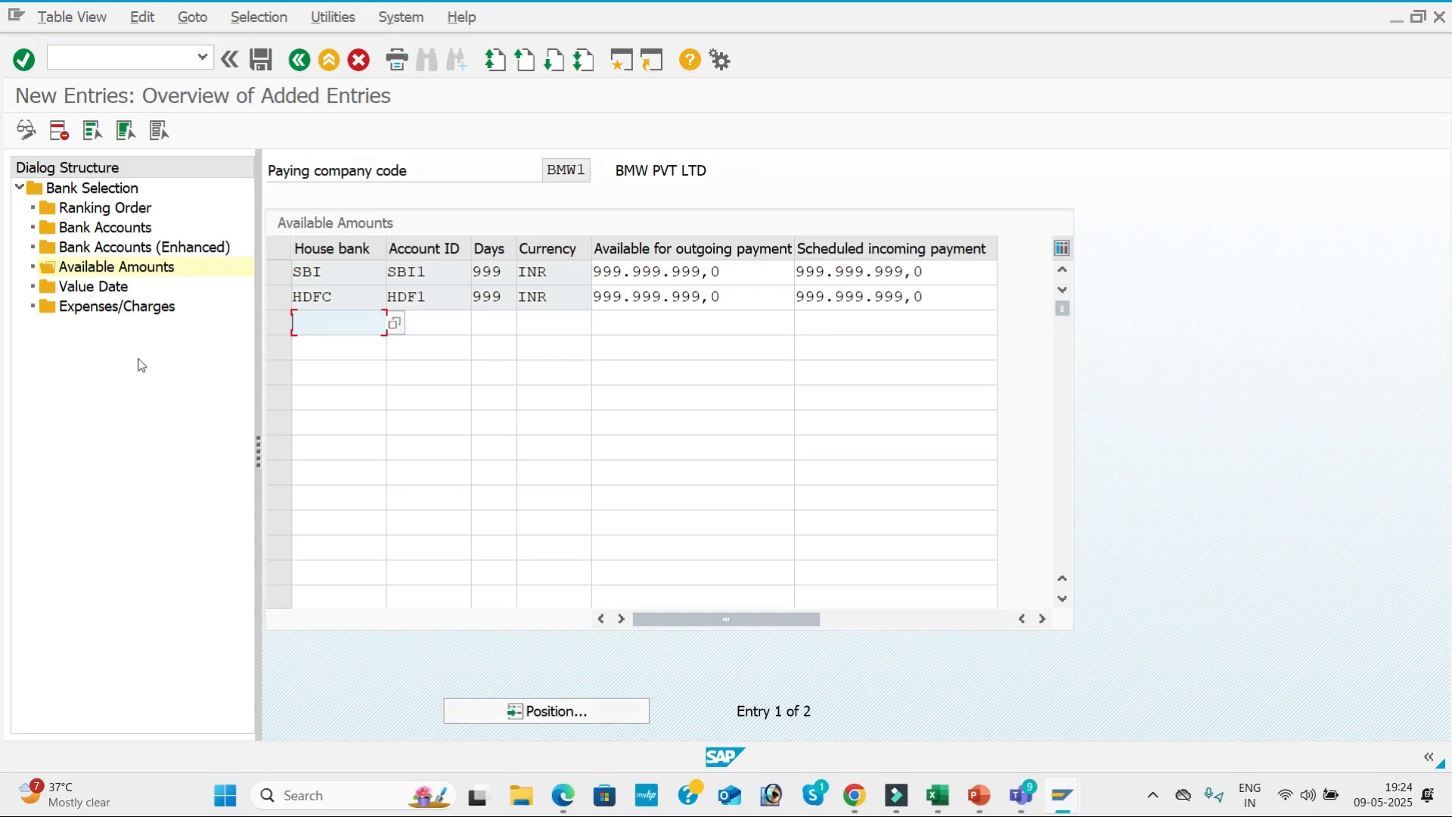
Create a value date entry for payment method 3, house bank SBI and account ID SBI1 with amount limit 999999999.
{"action": "double_click", "coordinate": [160, 286]}
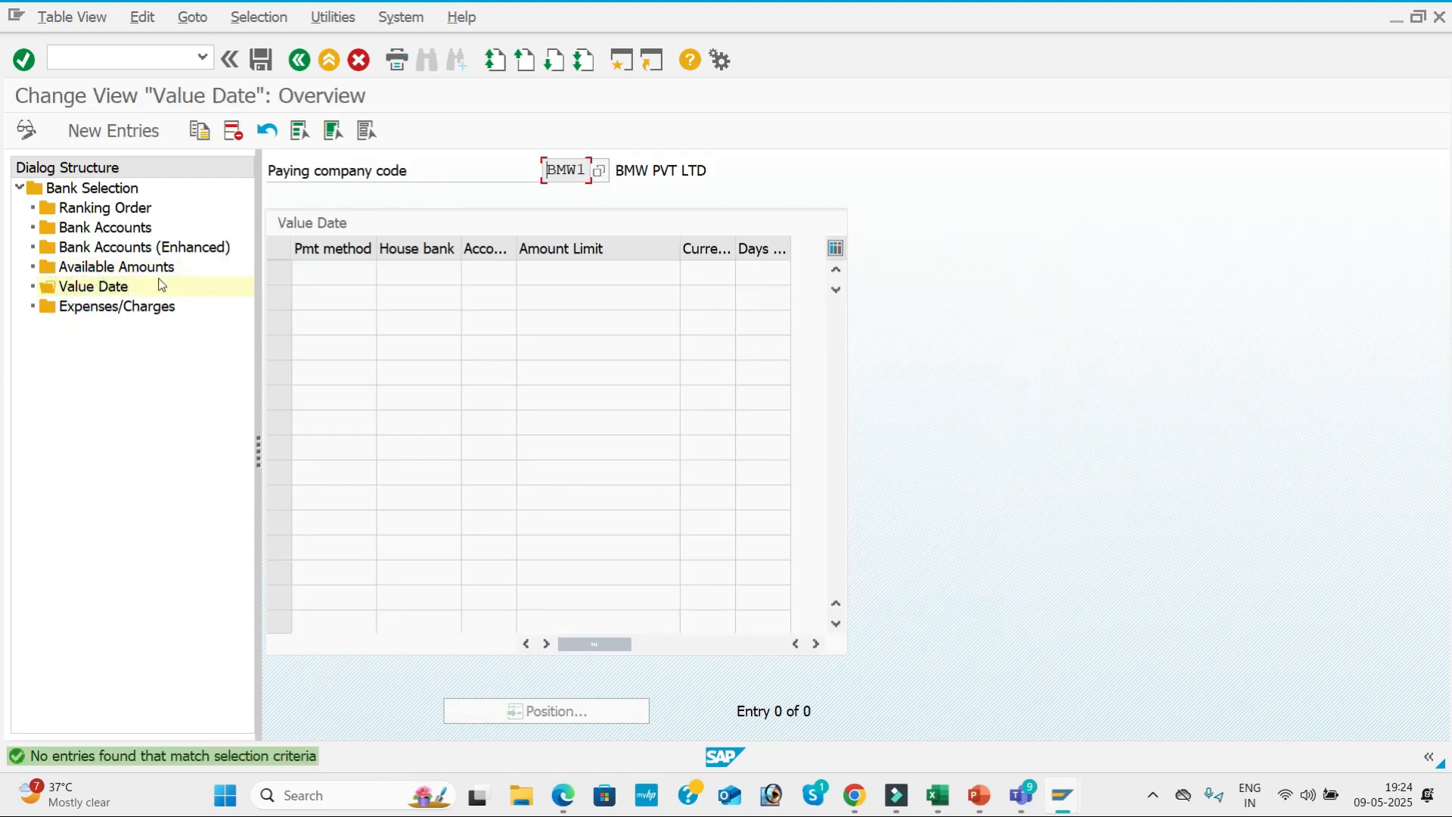
{"action": "left_click", "coordinate": [135, 130]}
{"action": "left_click", "coordinate": [321, 264]}
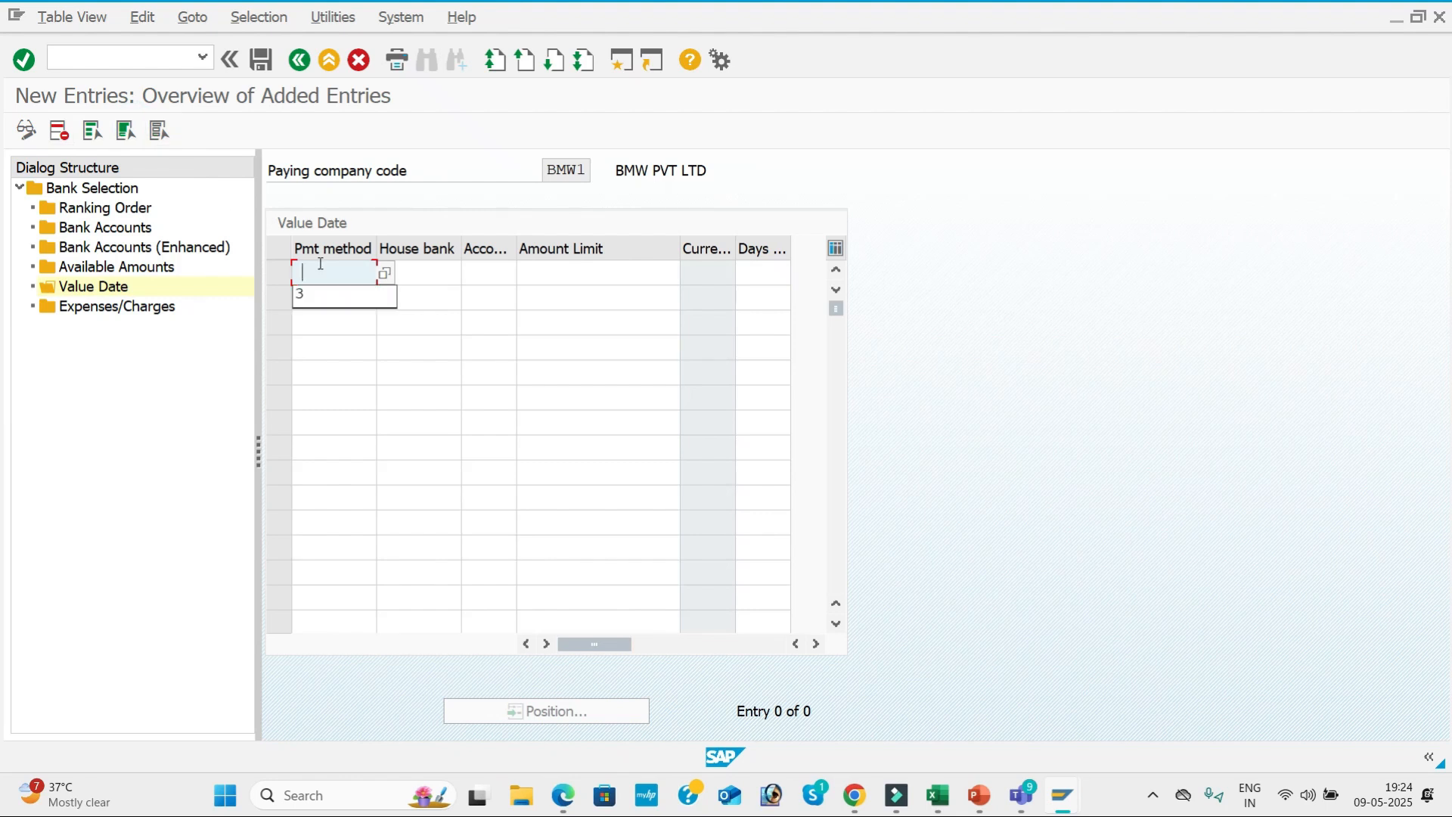
{"action": "left_click", "coordinate": [311, 293]}
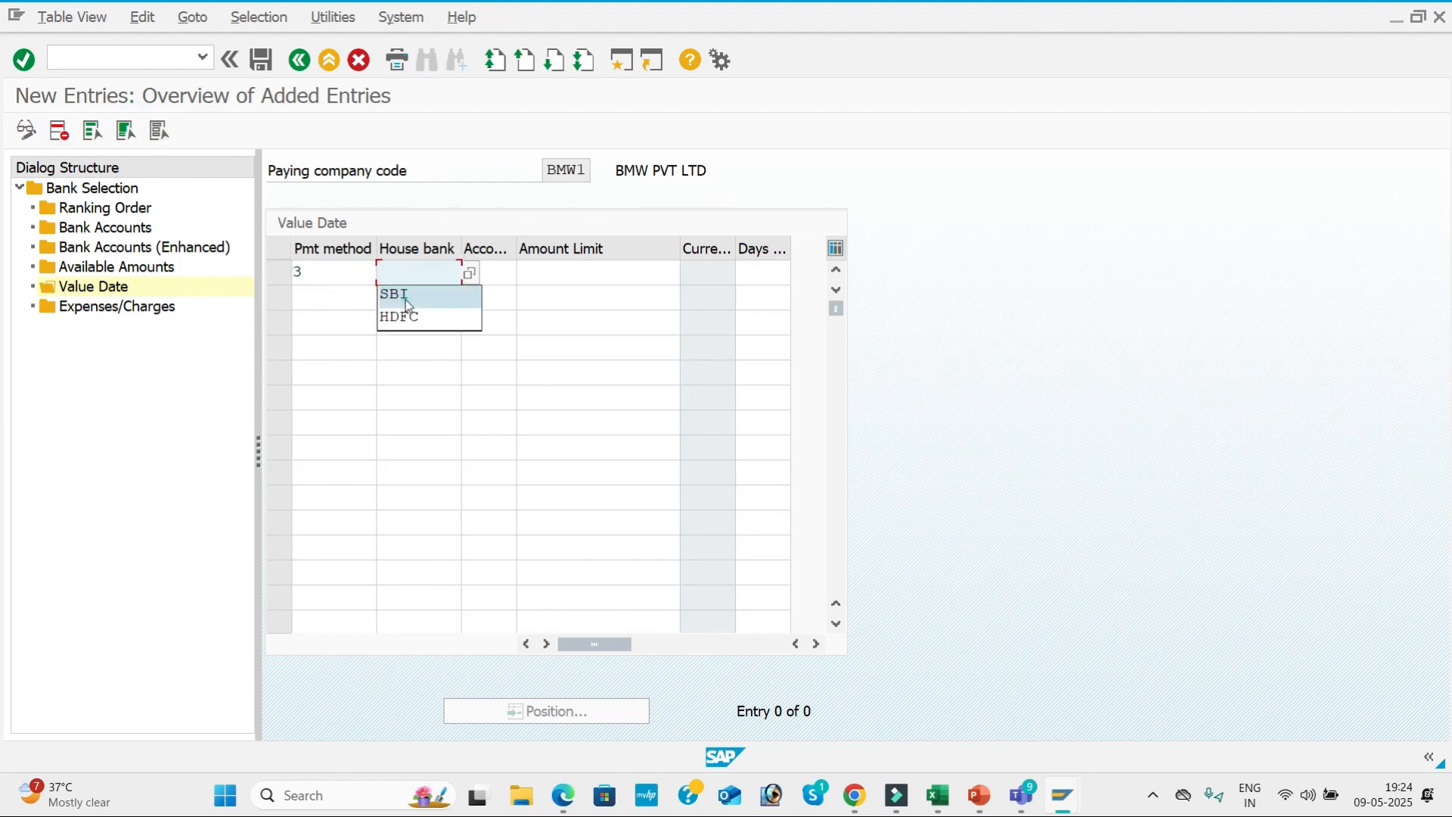
{"action": "left_click", "coordinate": [405, 297]}
{"action": "left_click", "coordinate": [489, 295]}
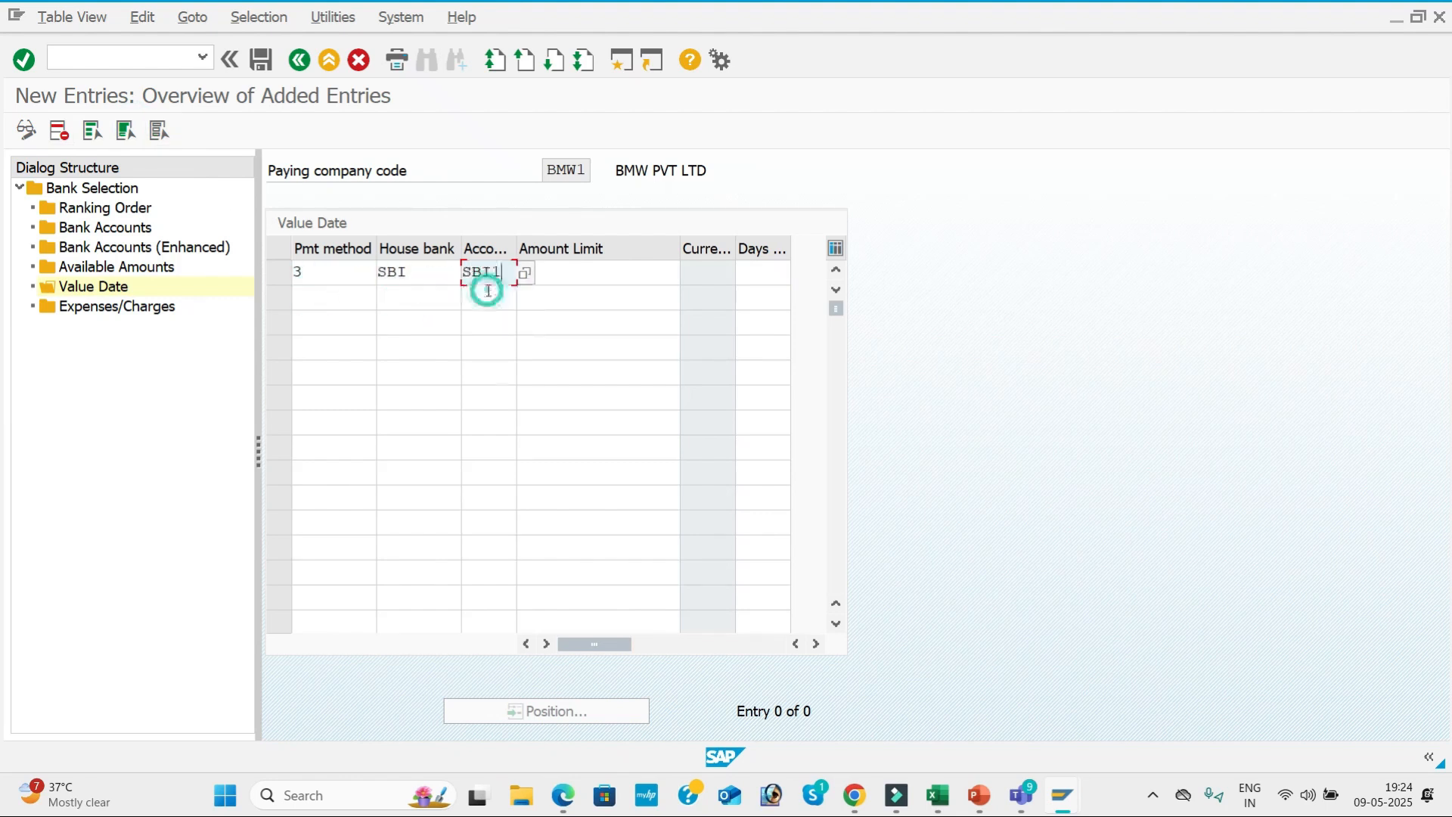
{"action": "left_click", "coordinate": [560, 291]}
{"action": "left_click", "coordinate": [742, 272]}
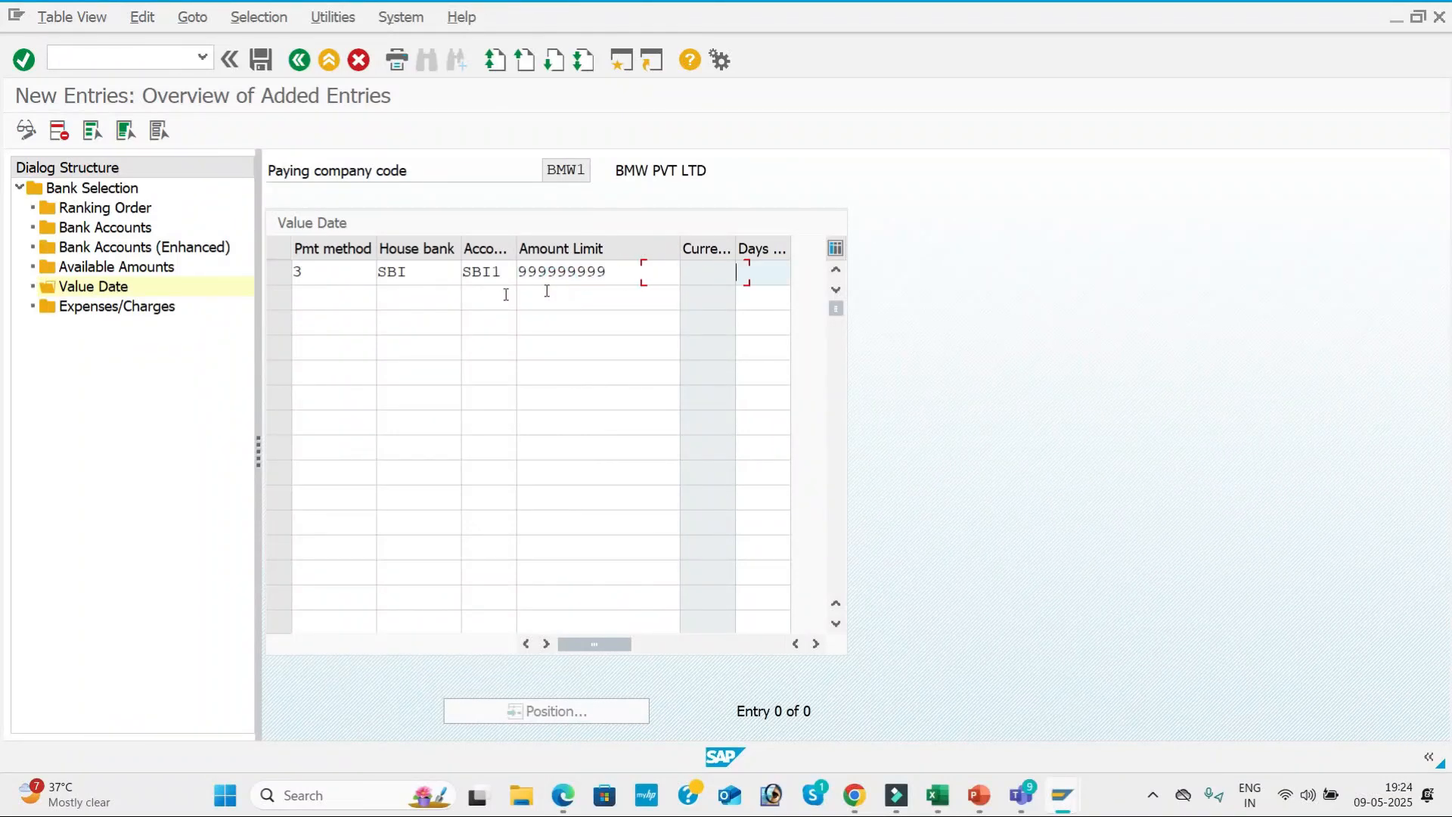
Add a second value date entry for payment method 3, house bank HDFC and account ID HDF1, without an amount limit.
{"action": "left_click", "coordinate": [333, 297]}
{"action": "left_click", "coordinate": [331, 317]}
{"action": "left_click", "coordinate": [405, 297]}
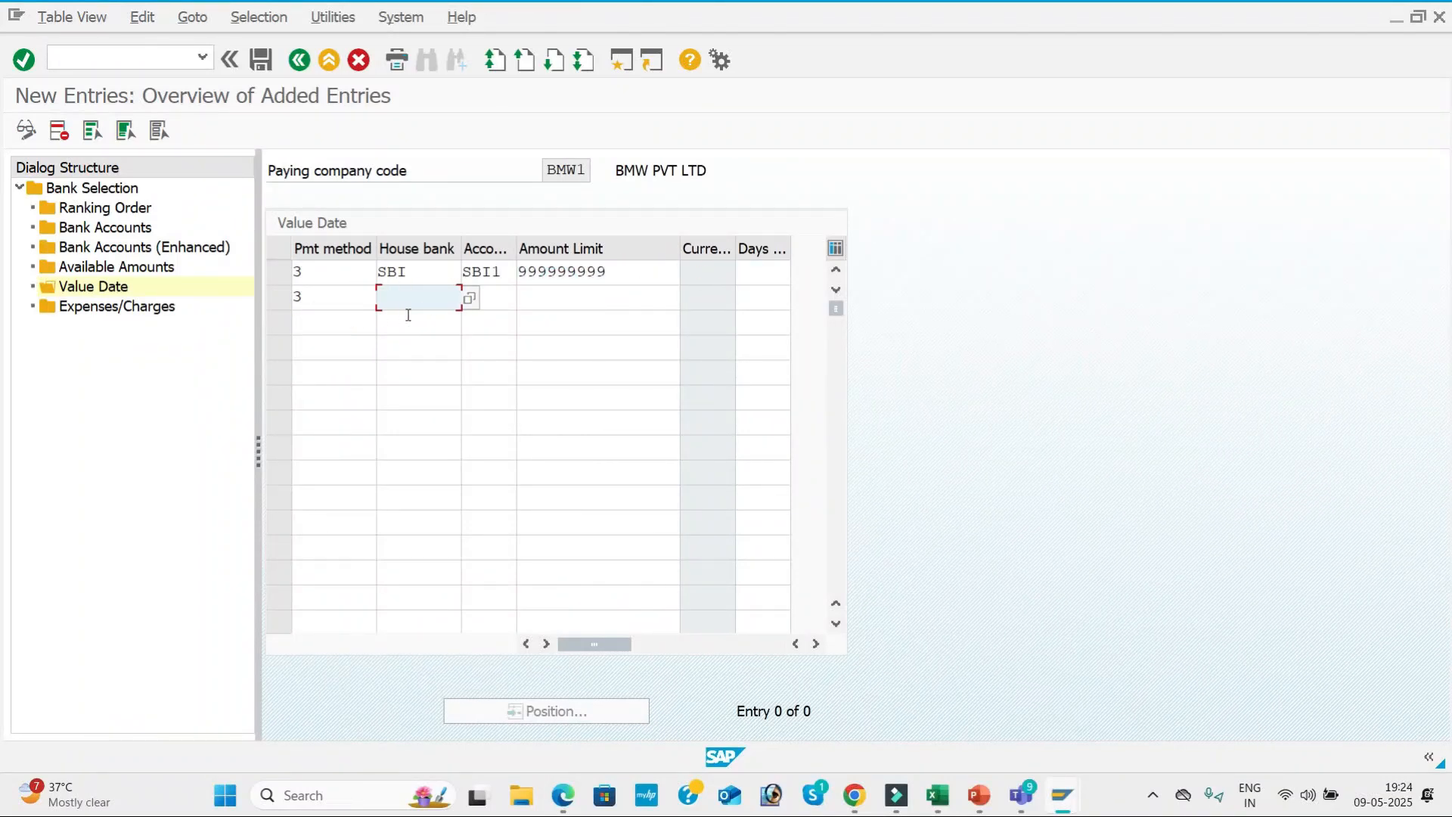
{"action": "left_click", "coordinate": [412, 338]}
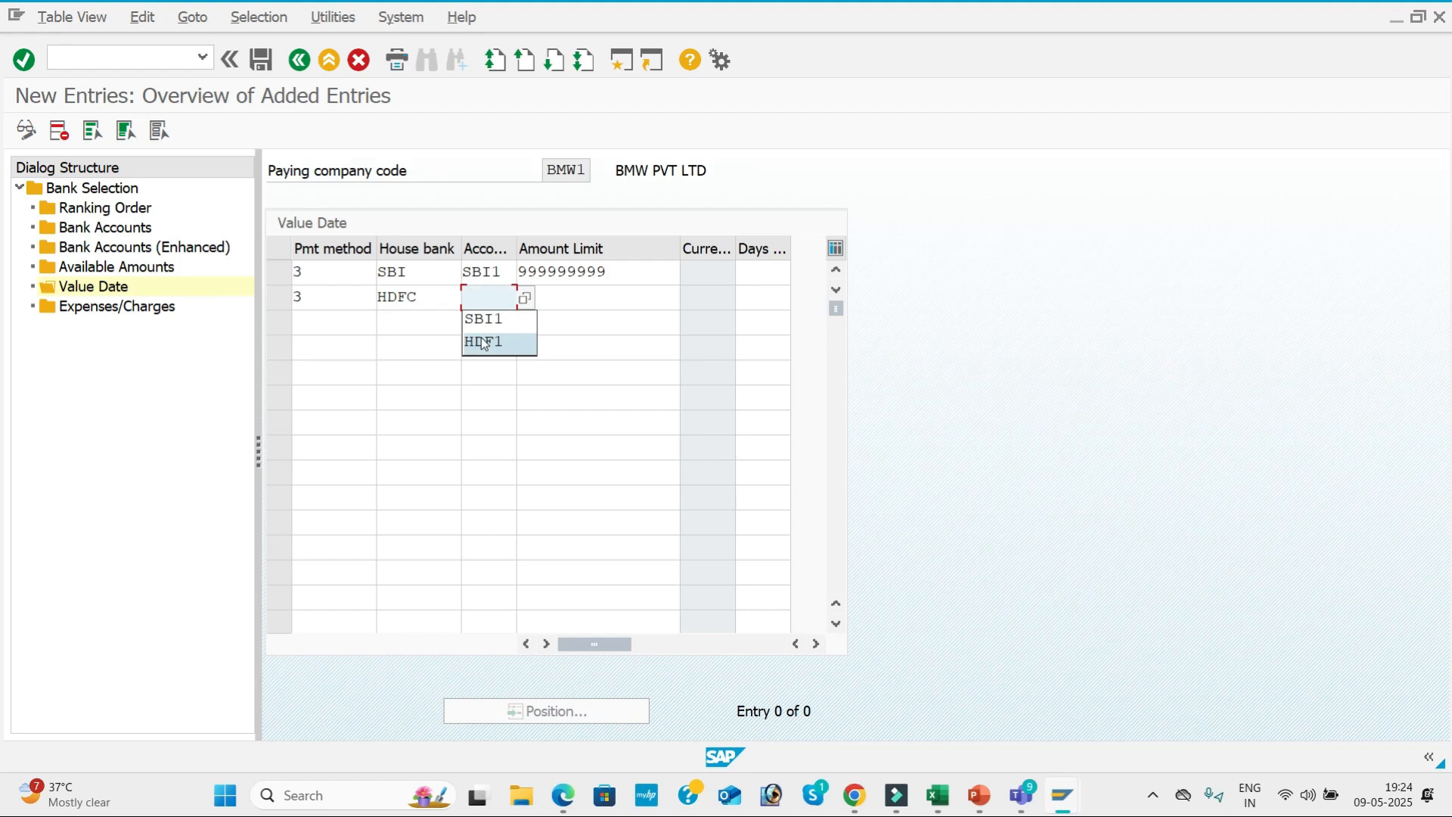
{"action": "left_click", "coordinate": [484, 342]}
{"action": "left_click", "coordinate": [590, 298]}
{"action": "left_click", "coordinate": [597, 322]}
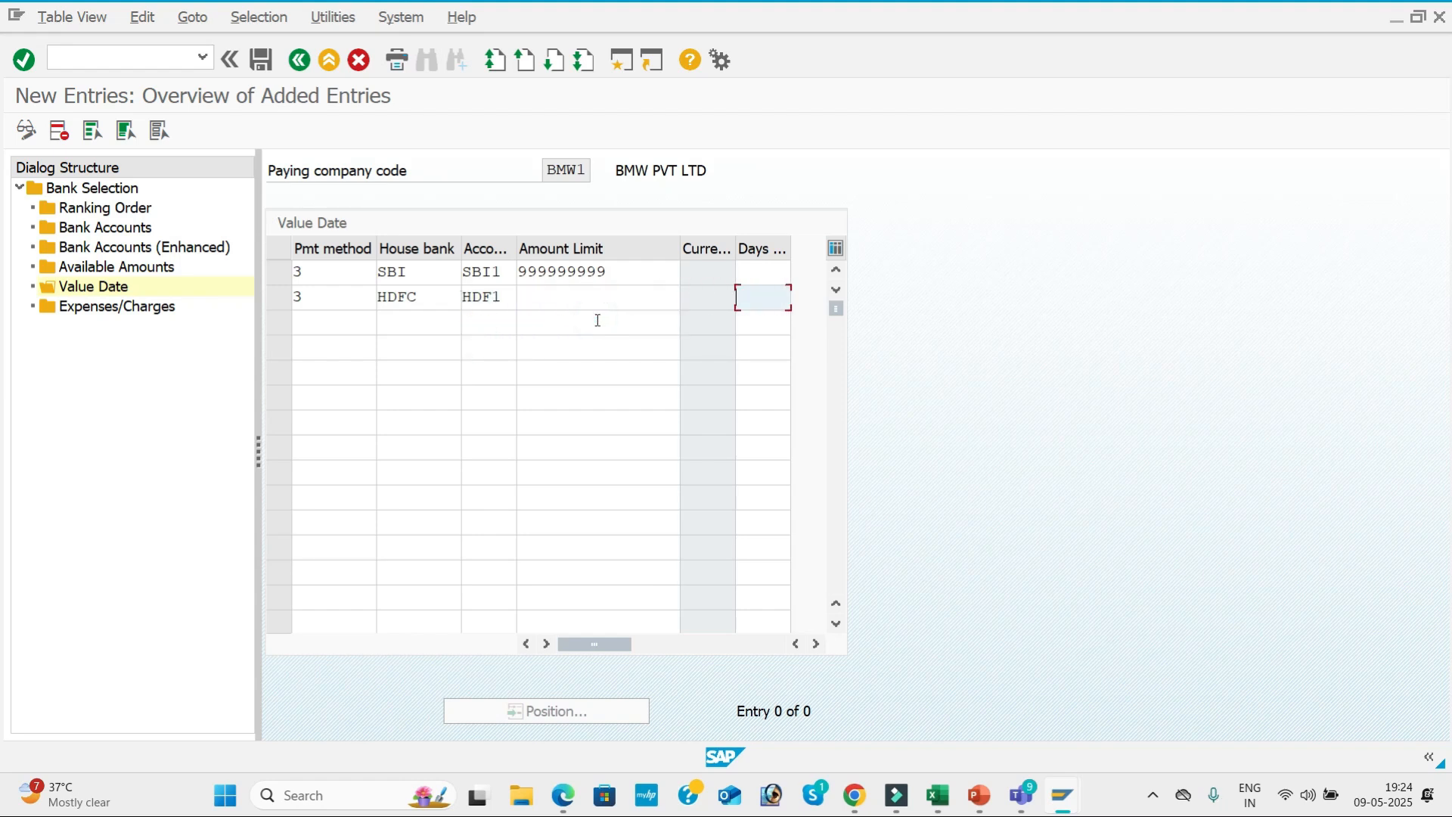
{"action": "key", "text": "Return"}
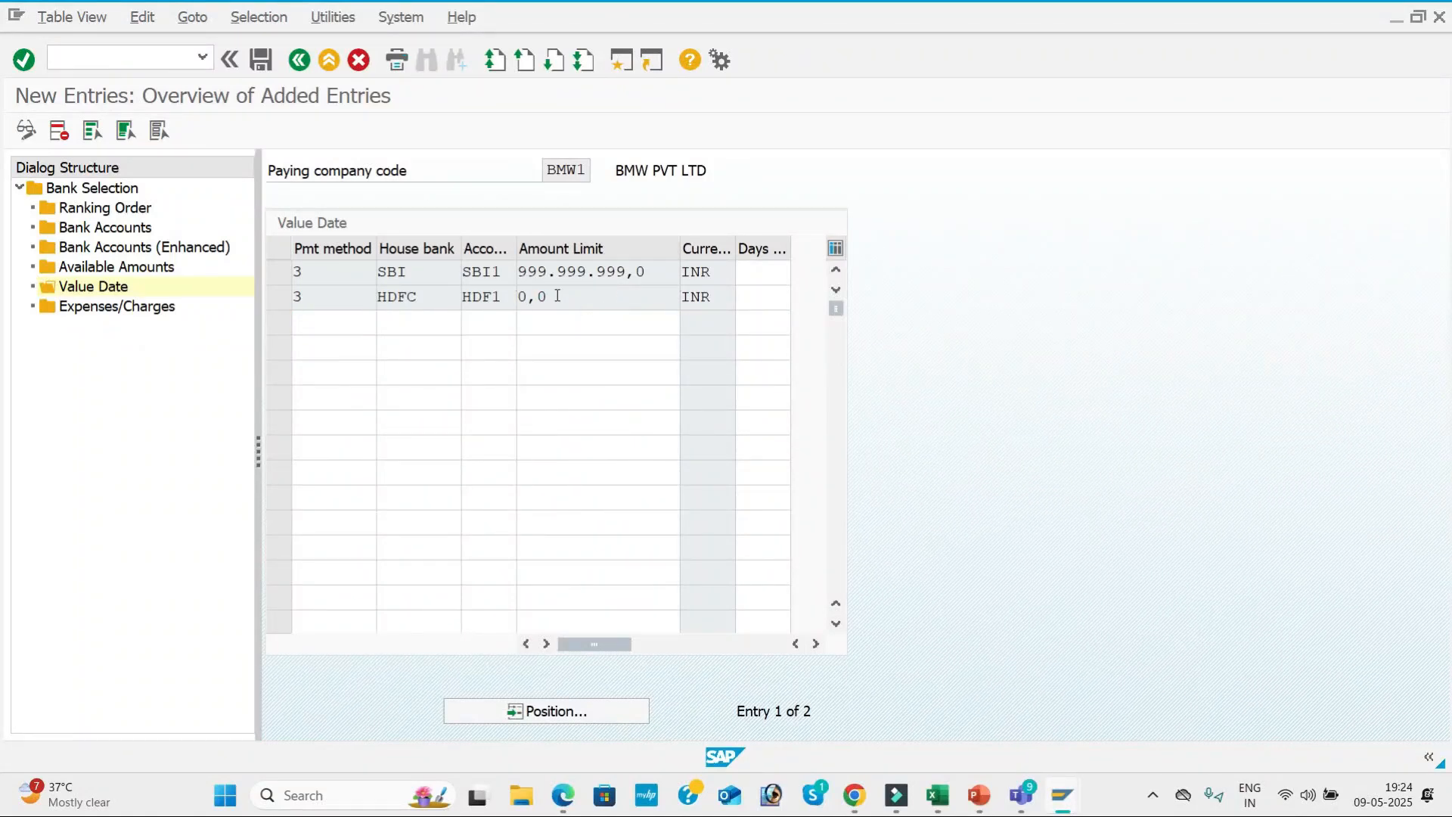
Save the value date entries and return to the payment program customizing overview.
{"action": "left_click", "coordinate": [260, 60]}
{"action": "left_click", "coordinate": [407, 378]}
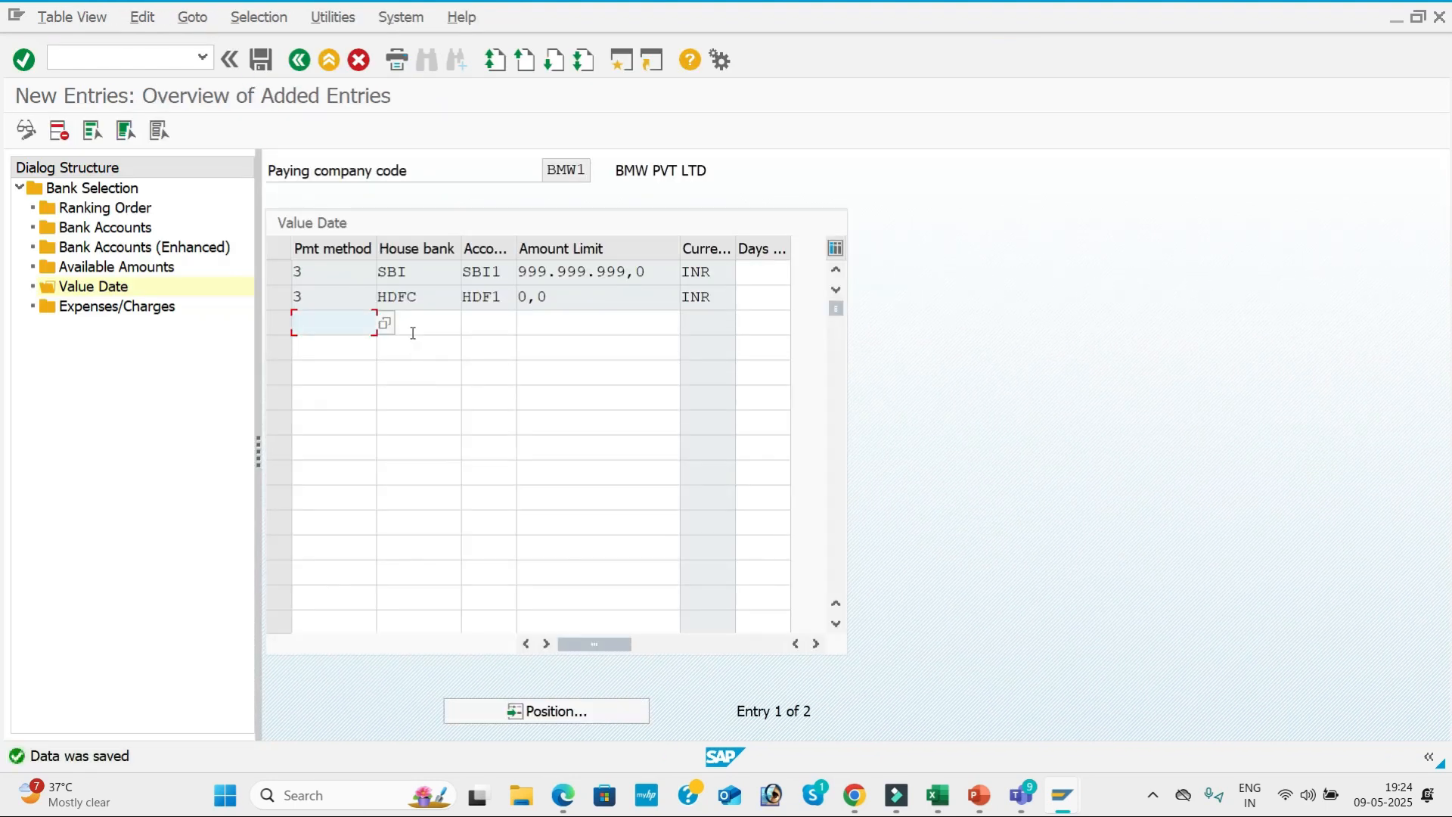
{"action": "left_click", "coordinate": [299, 60]}
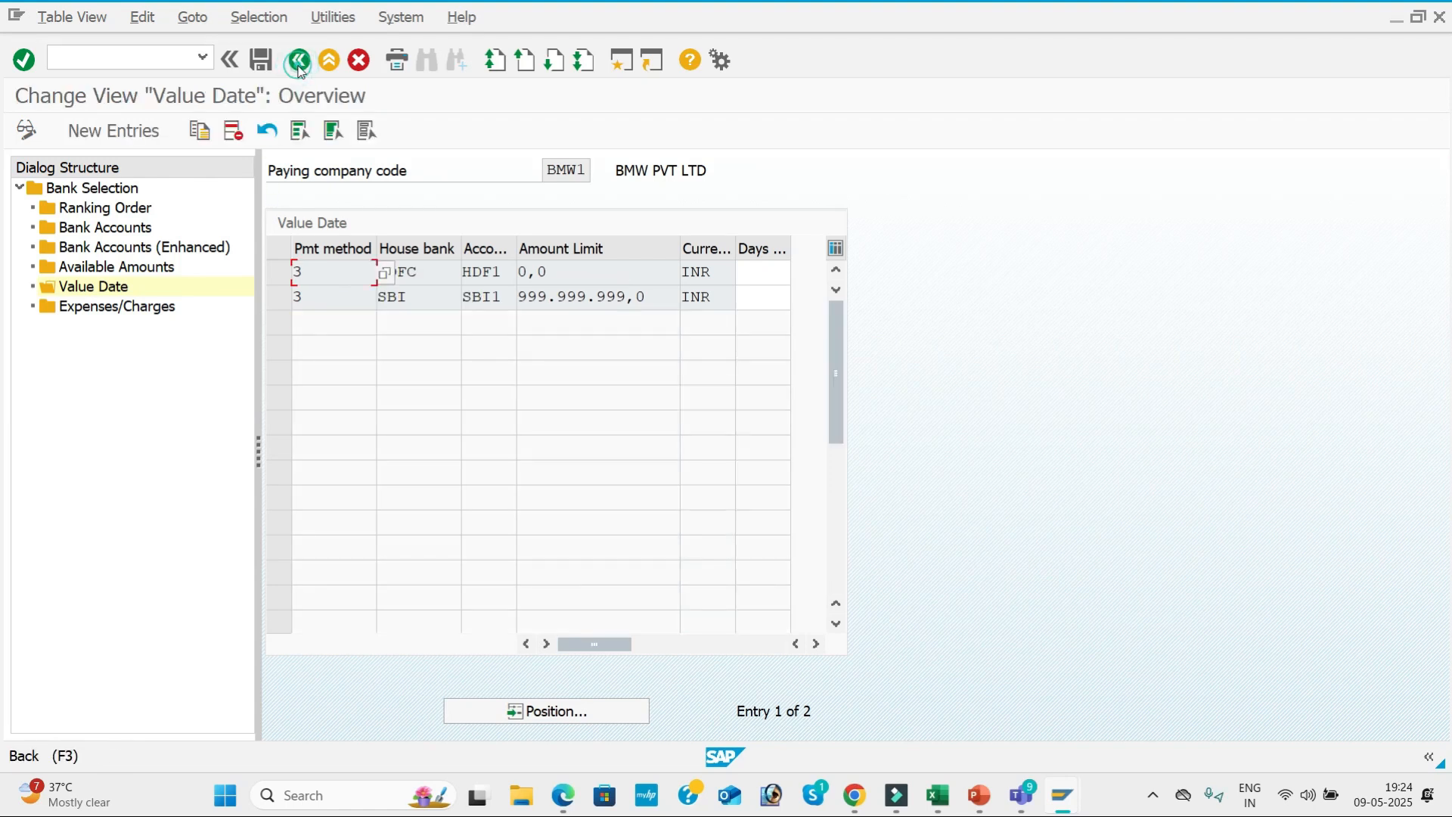
{"action": "left_click", "coordinate": [299, 67]}
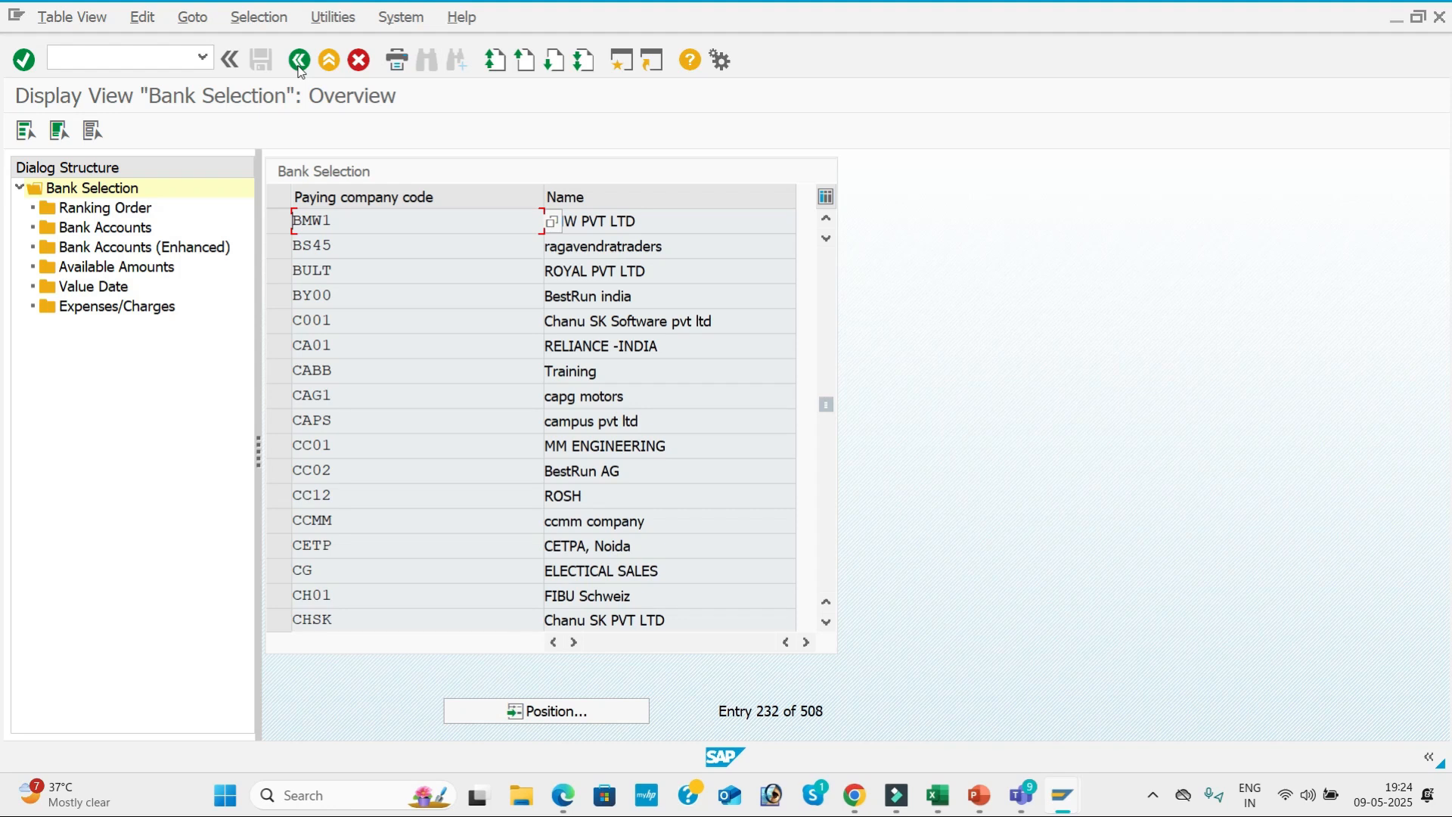
{"action": "left_click", "coordinate": [299, 63]}
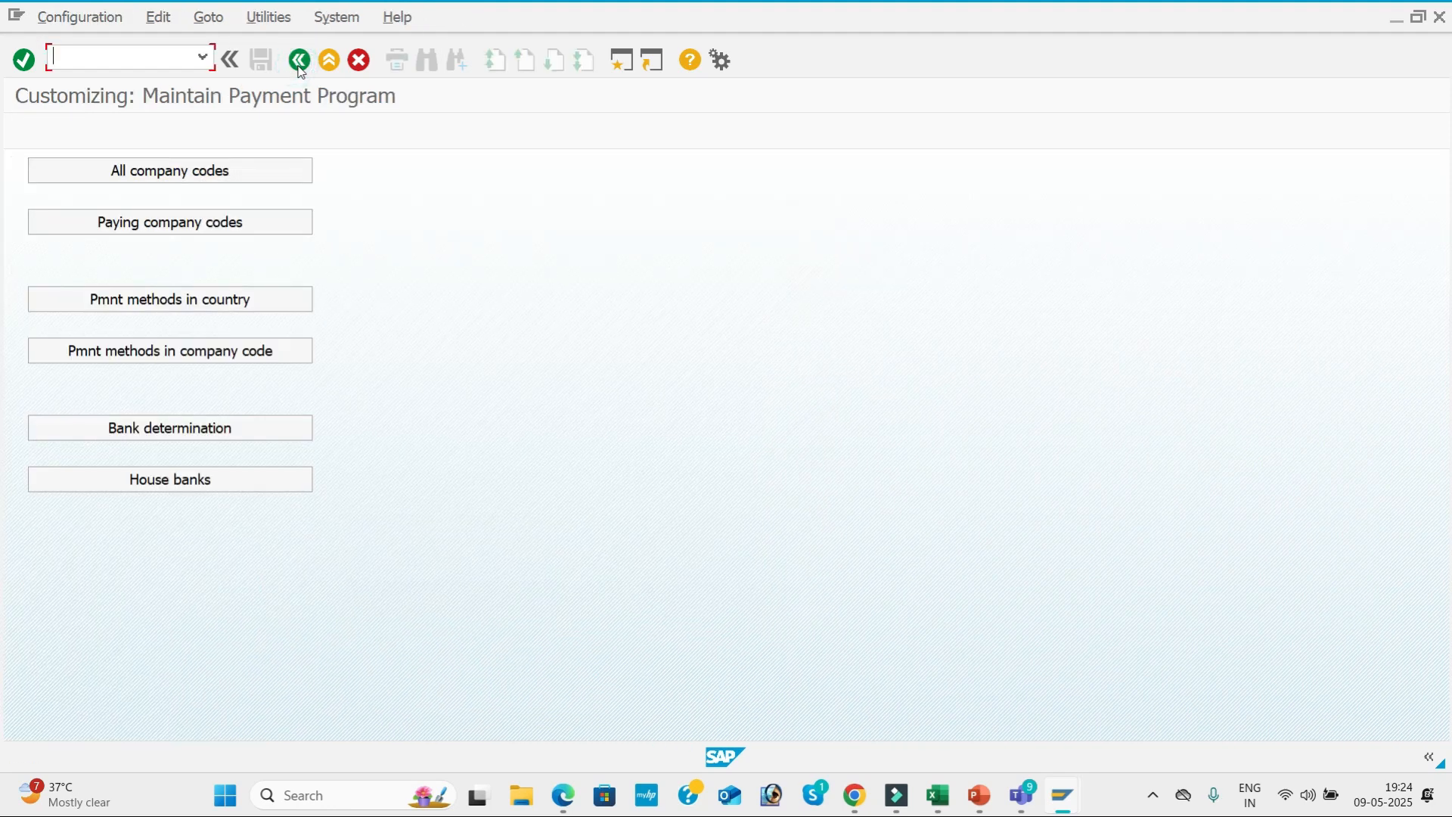
Switch to the APP presentation in PowerPoint, review the APP-Configuration slide with its FBZP label and save the file.
{"action": "mouse_move", "coordinate": [959, 794]}
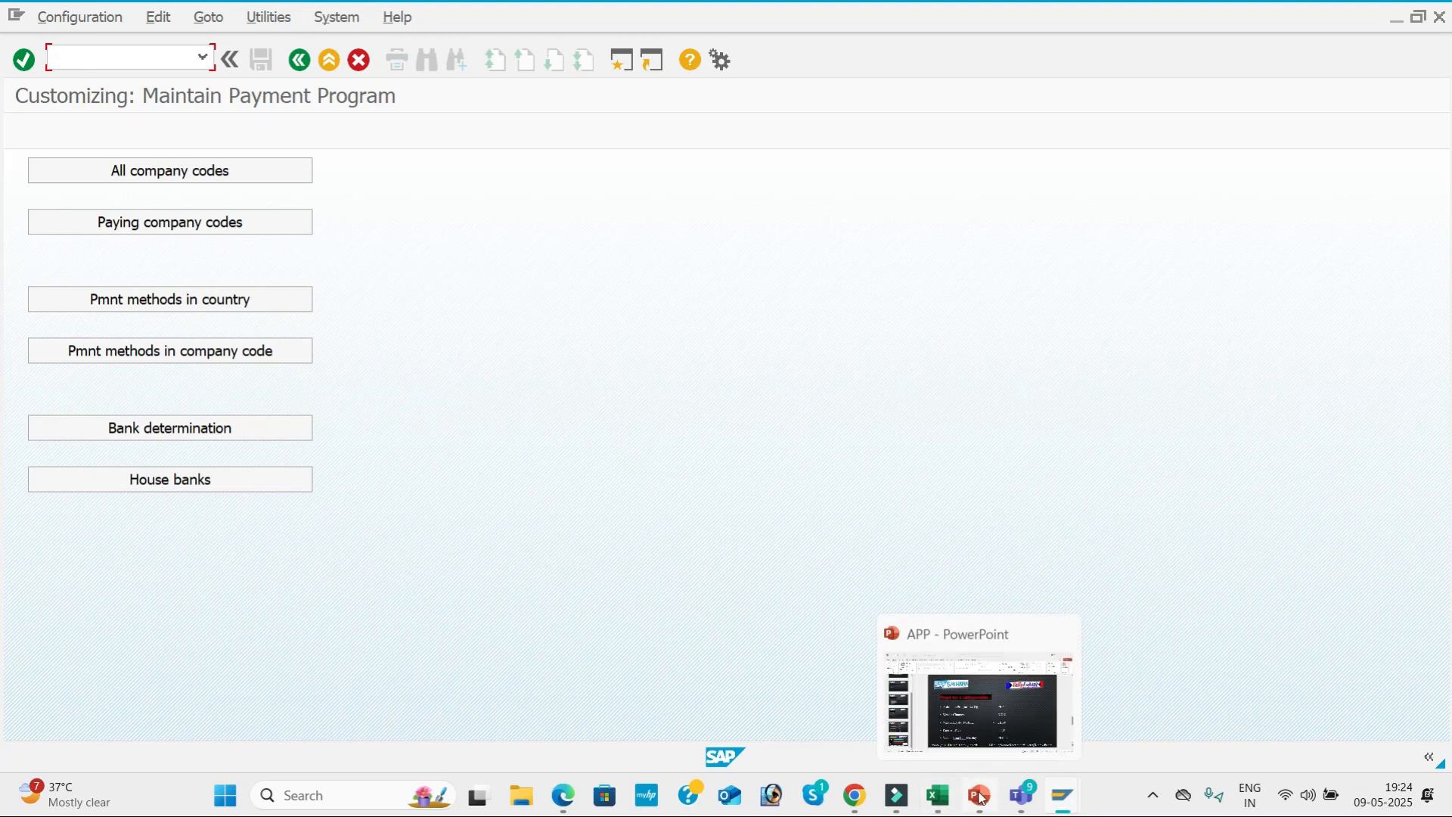
{"action": "left_click", "coordinate": [976, 714]}
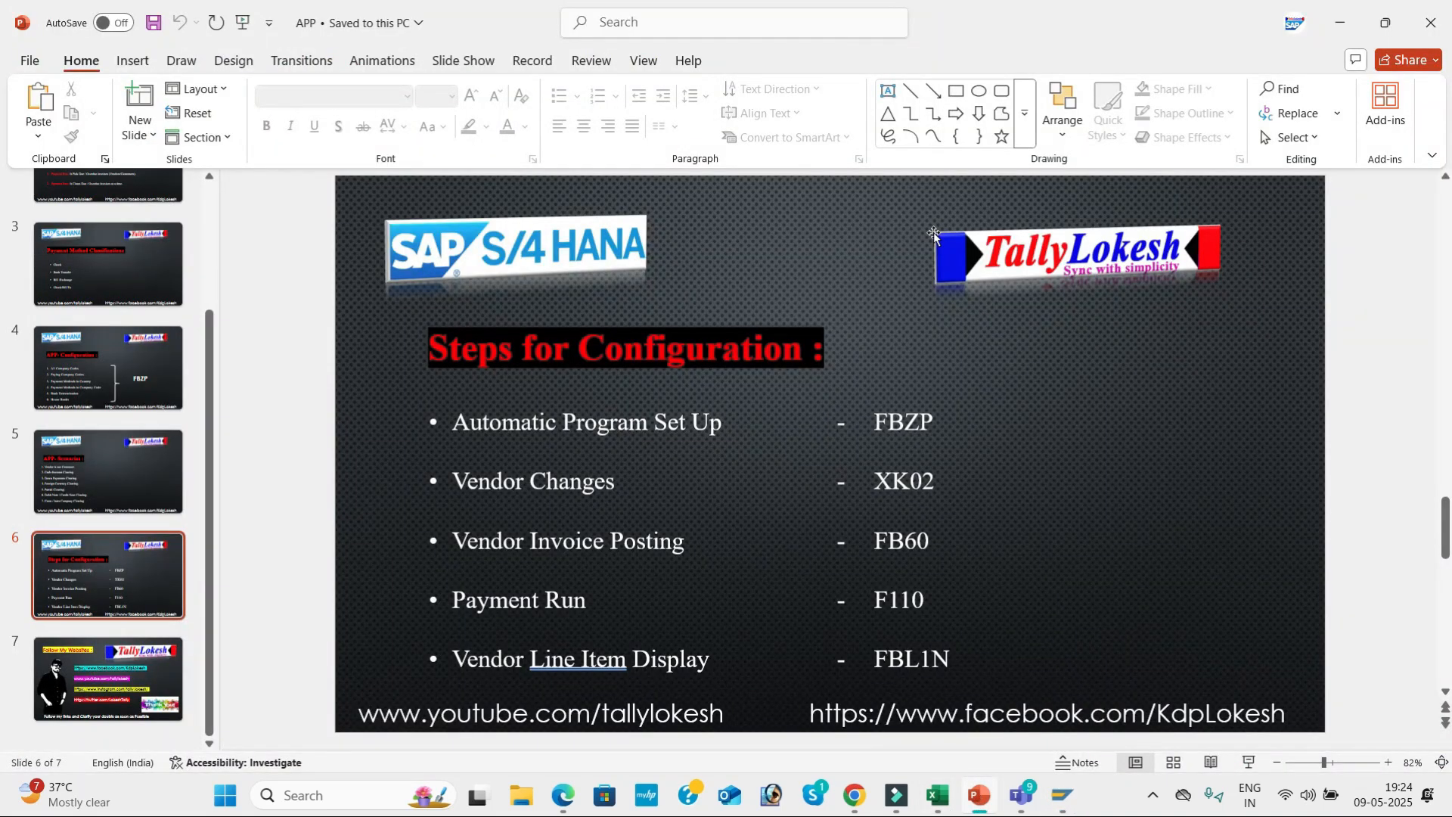
{"action": "scroll", "coordinate": [934, 235], "scroll_direction": "up", "scroll_amount": 1}
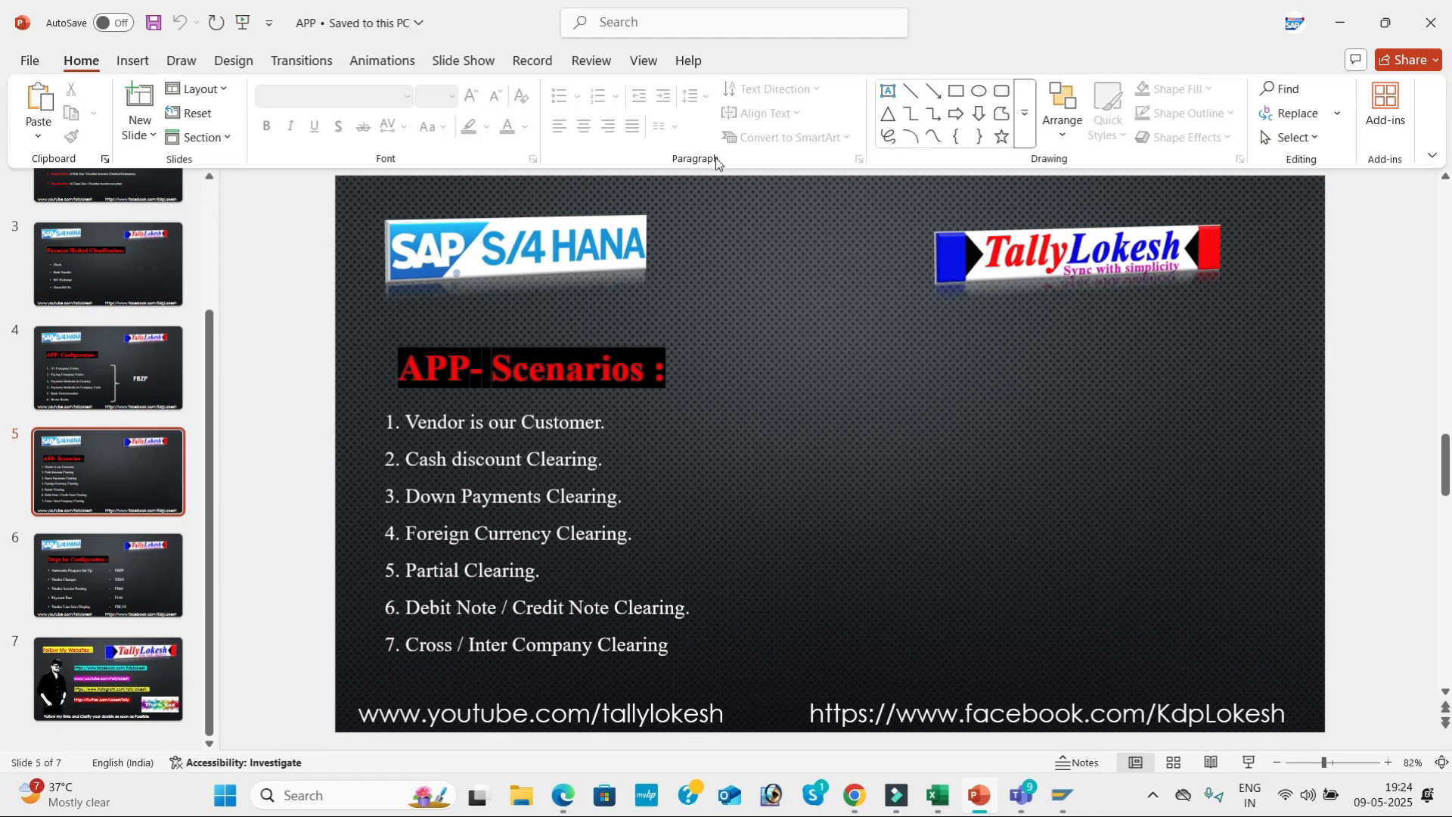
{"action": "scroll", "coordinate": [534, 182], "scroll_direction": "up", "scroll_amount": 1}
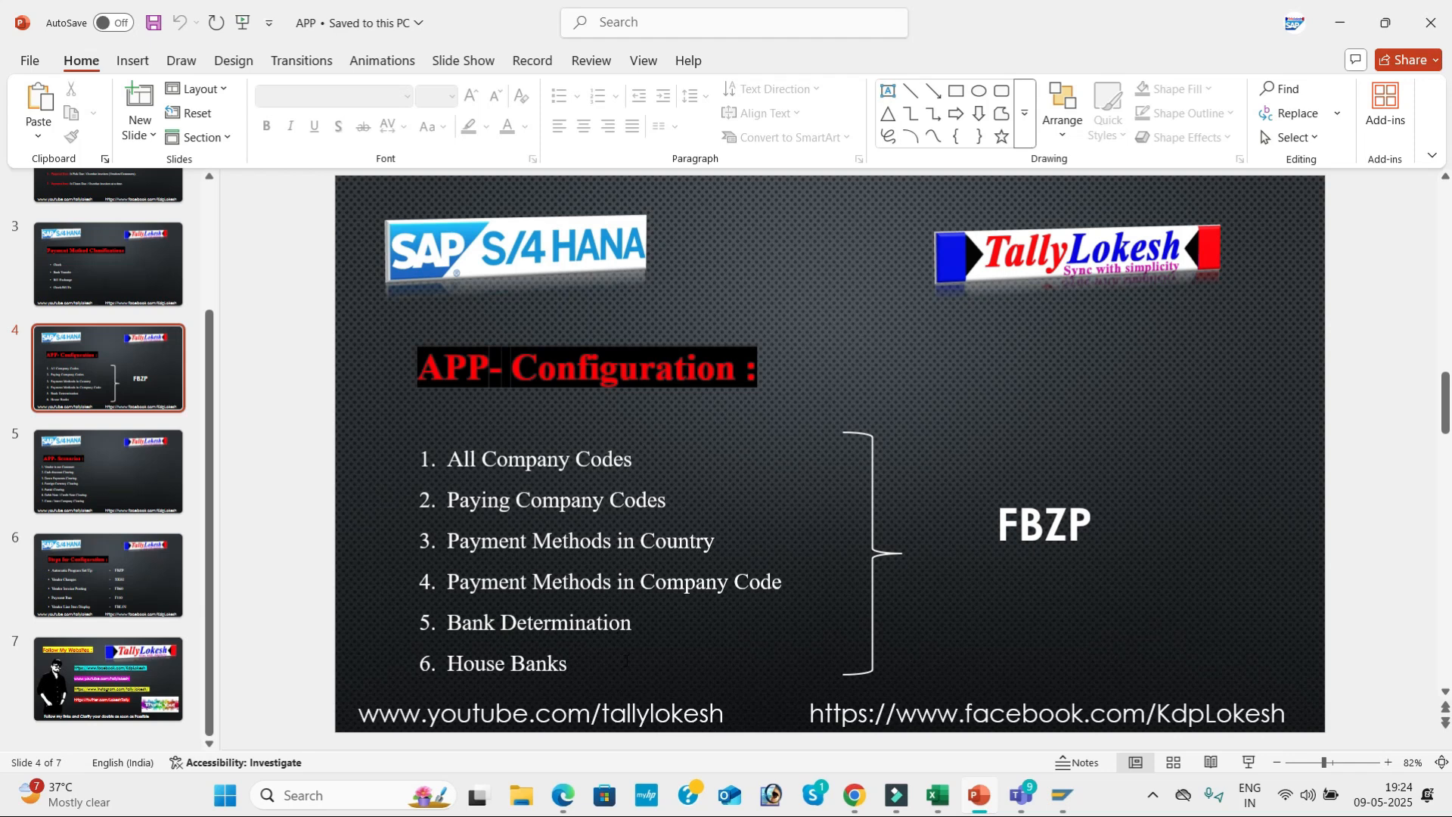
{"action": "left_click_drag", "start_coordinate": [999, 520], "coordinate": [1087, 542]}
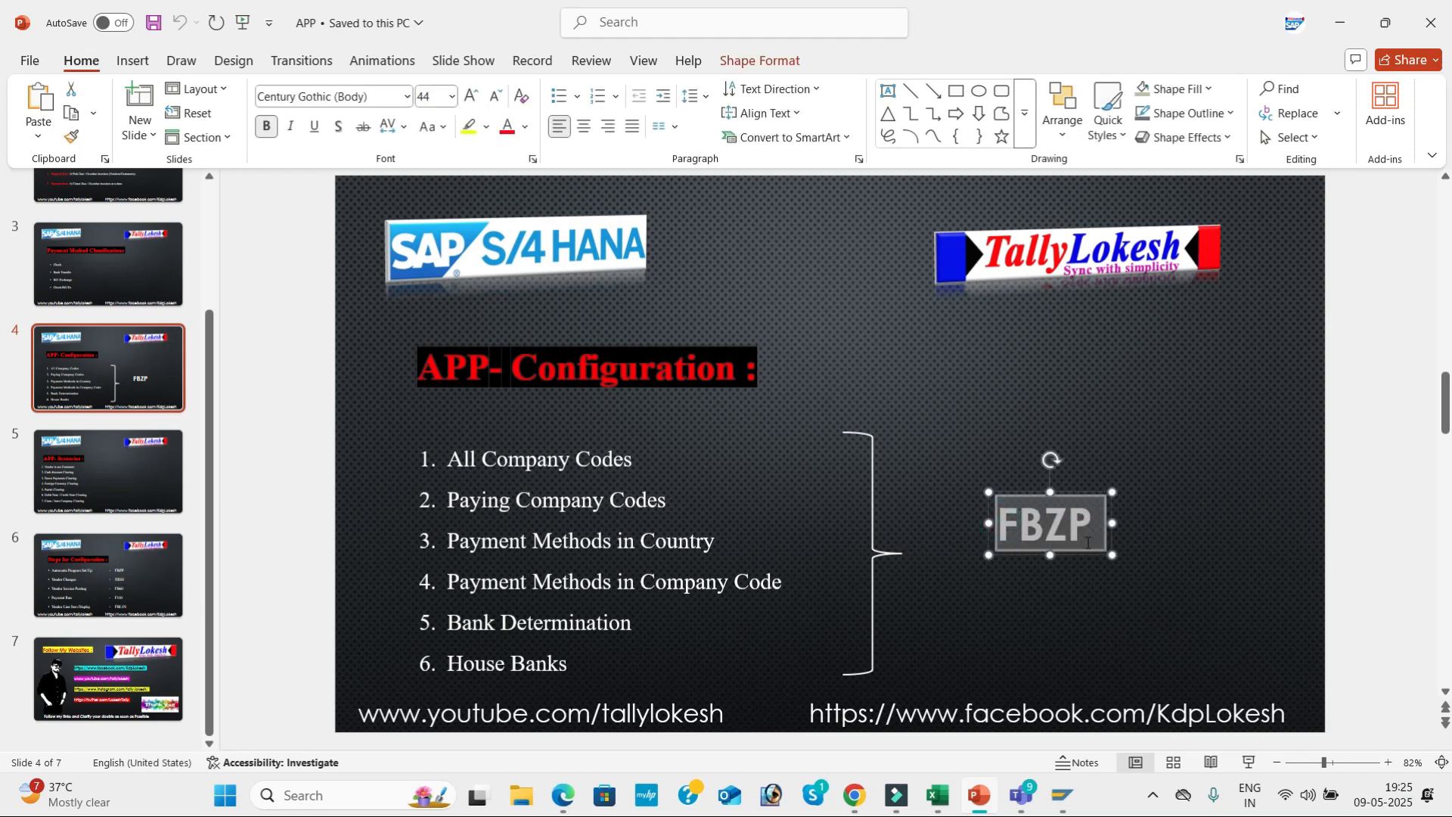
{"action": "left_click", "coordinate": [155, 24]}
Switch to the Teams meeting, request absent chat members to join the call and close the participants list.
{"action": "mouse_move", "coordinate": [1022, 808]}
{"action": "left_click", "coordinate": [976, 697]}
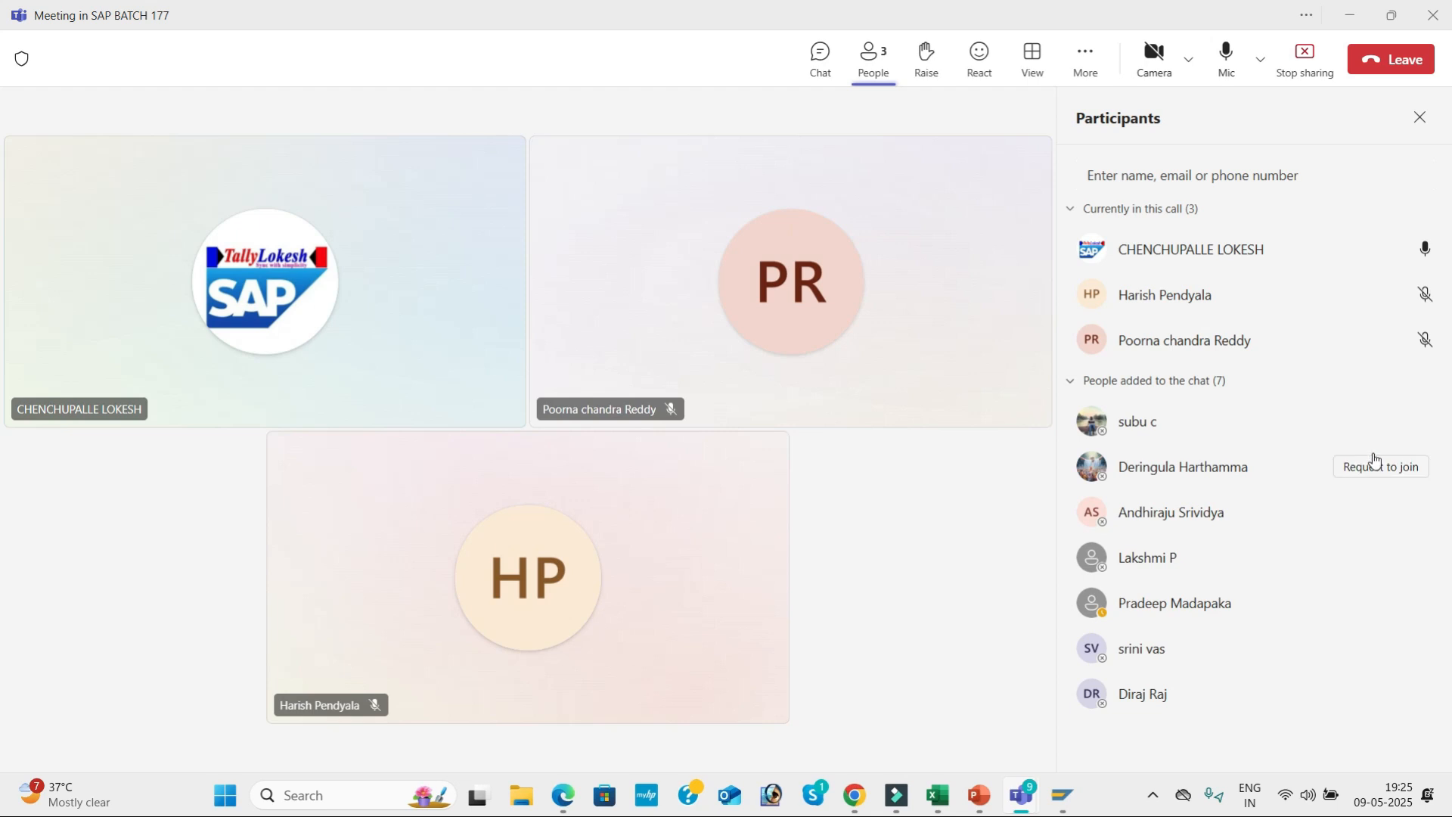
{"action": "left_click", "coordinate": [1373, 424]}
{"action": "left_click", "coordinate": [1366, 471]}
{"action": "left_click", "coordinate": [1351, 515]}
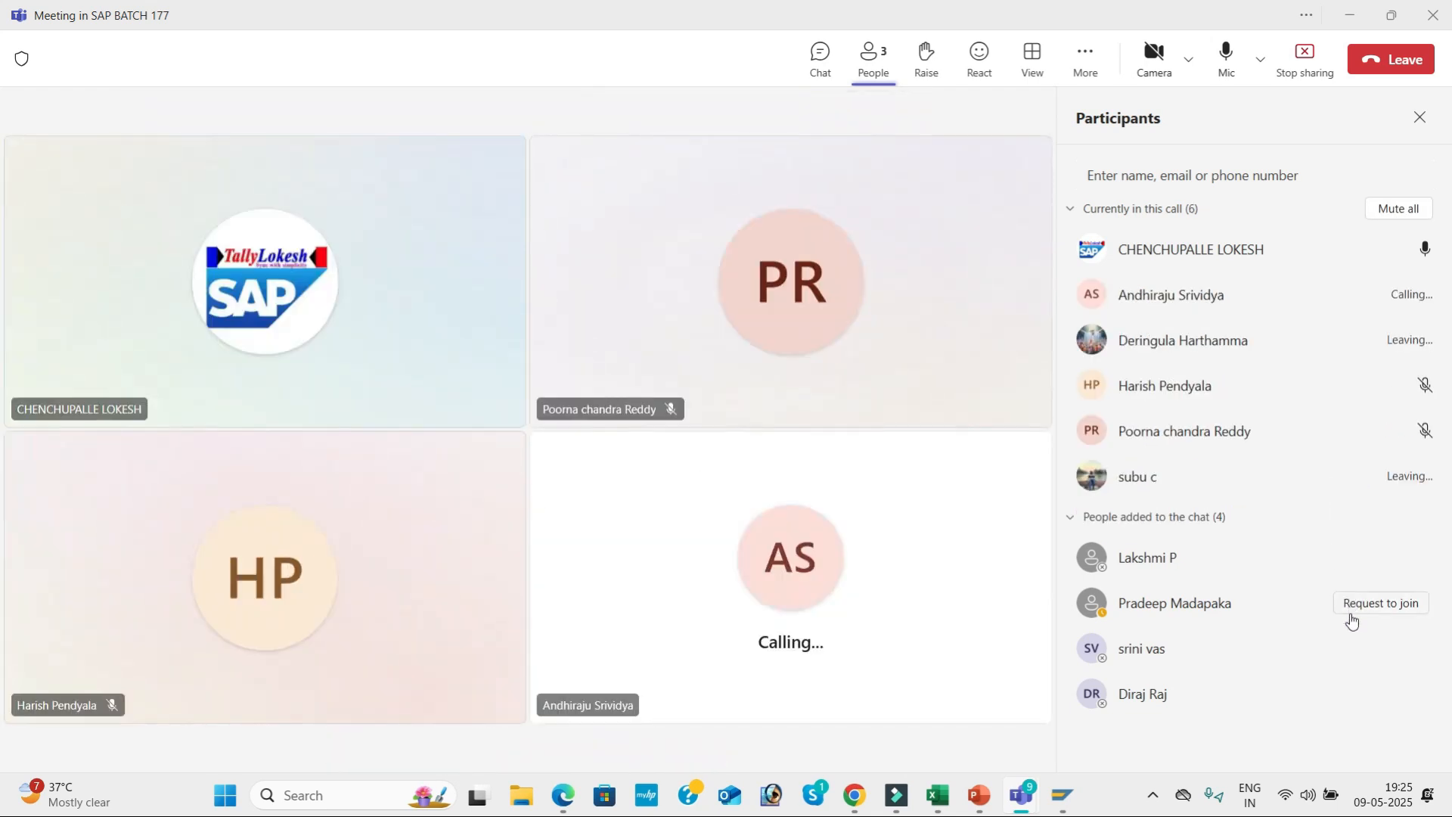
{"action": "left_click", "coordinate": [1343, 647]}
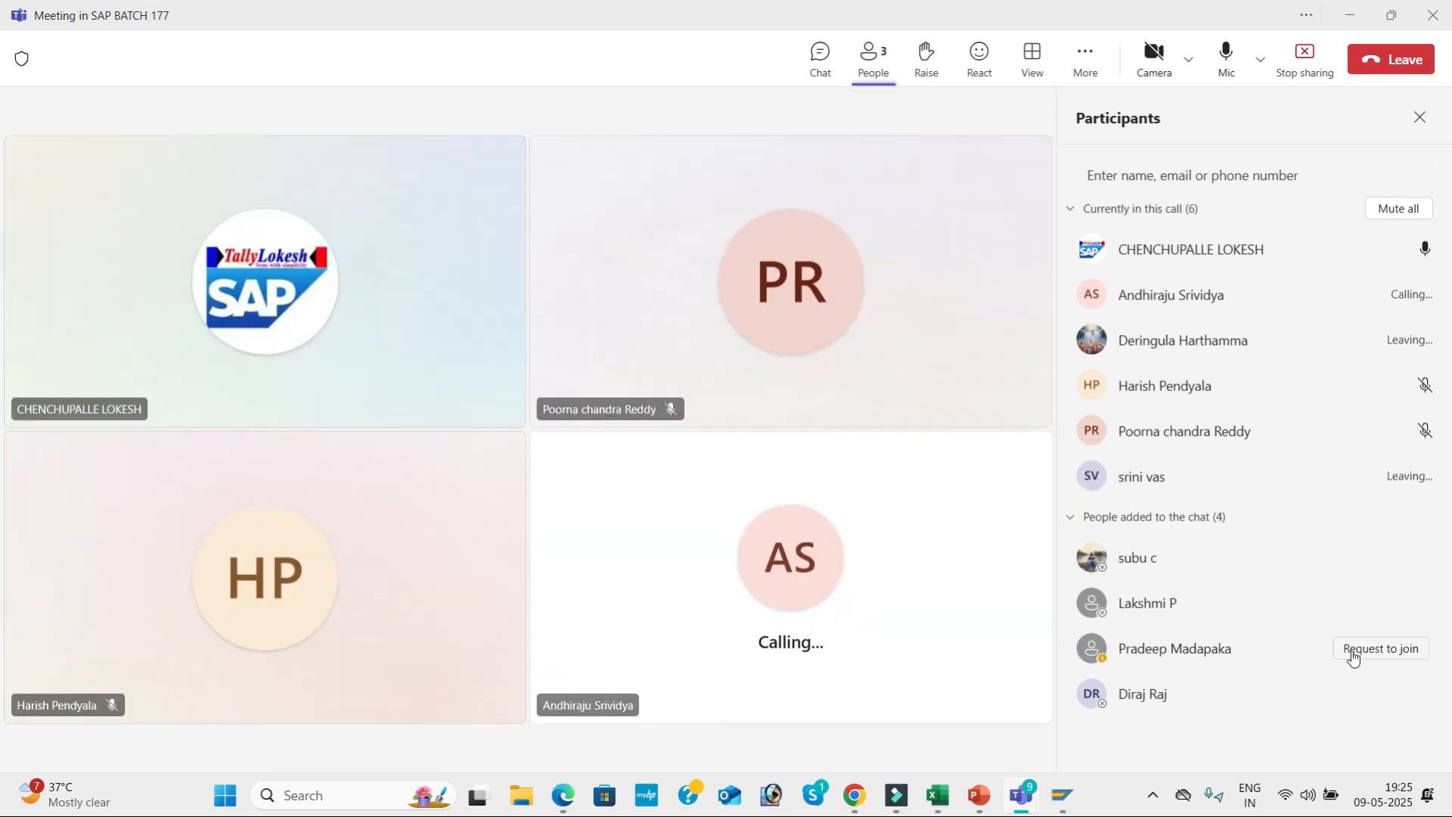
{"action": "left_click", "coordinate": [1350, 649]}
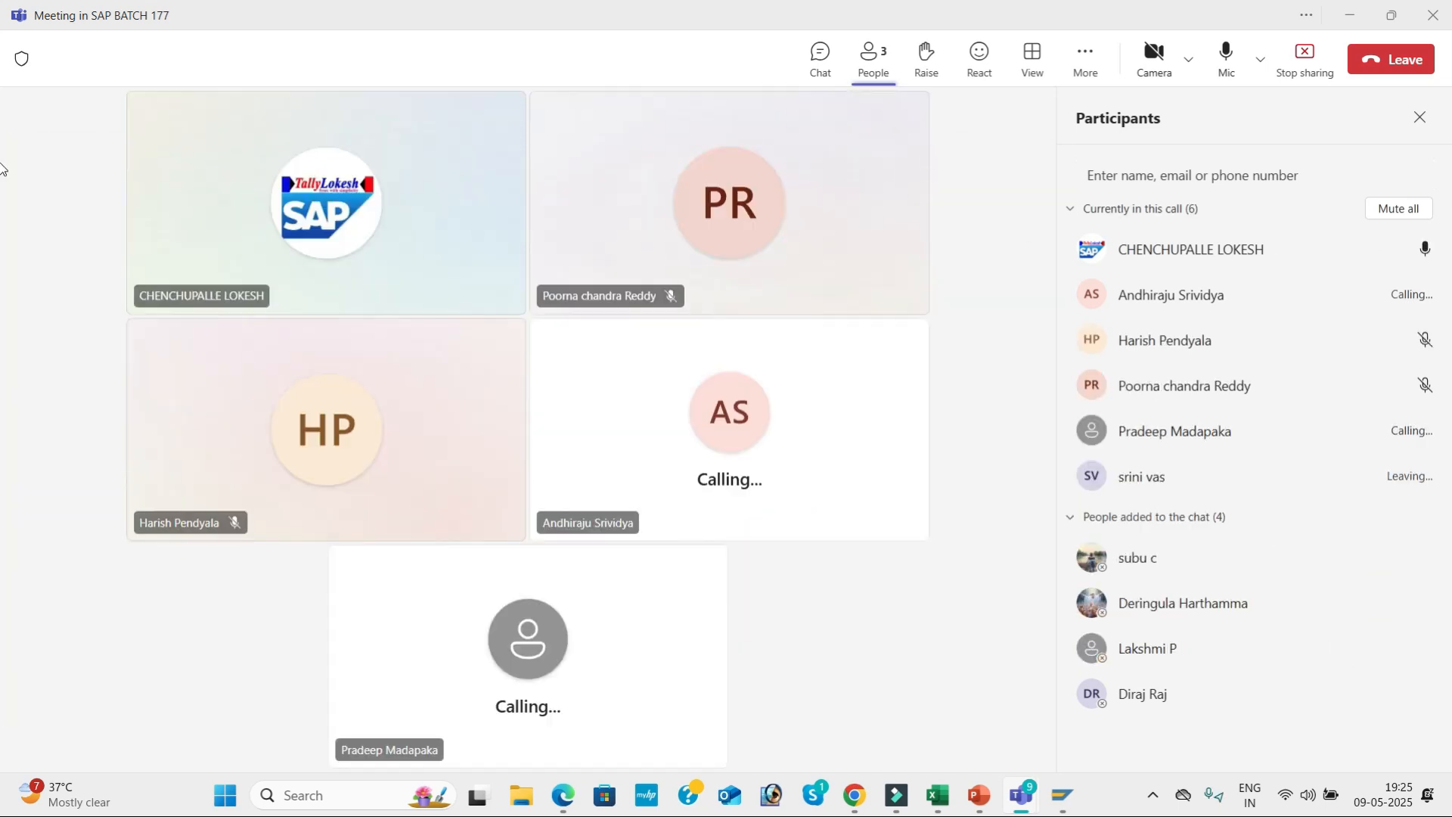
{"action": "left_click", "coordinate": [1419, 119]}
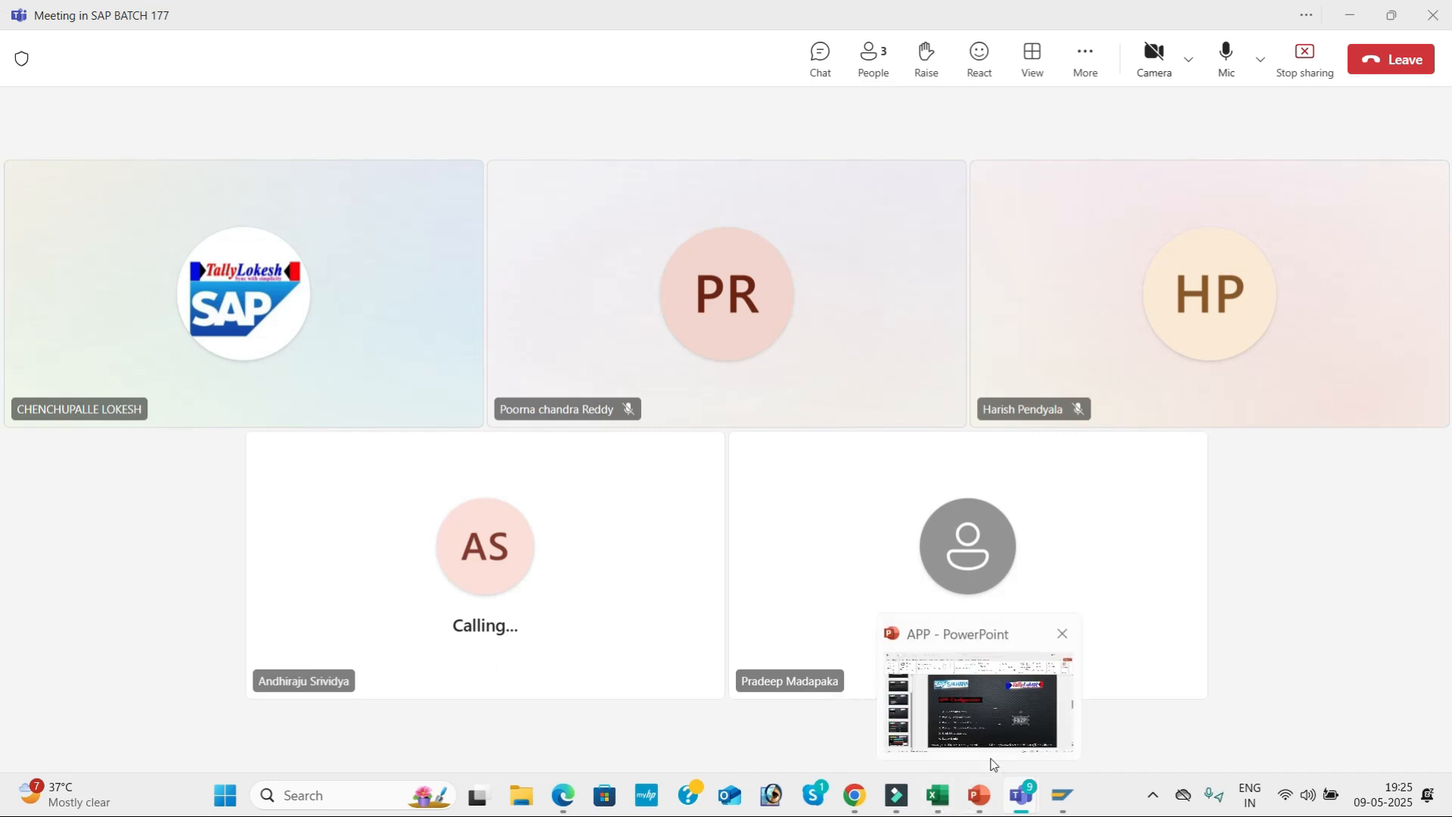
Return to the PowerPoint presentation and view the Steps for Configuration slide for the transaction codes.
{"action": "left_click", "coordinate": [999, 737]}
{"action": "left_click", "coordinate": [1201, 512]}
{"action": "key", "text": "Page_Down"}
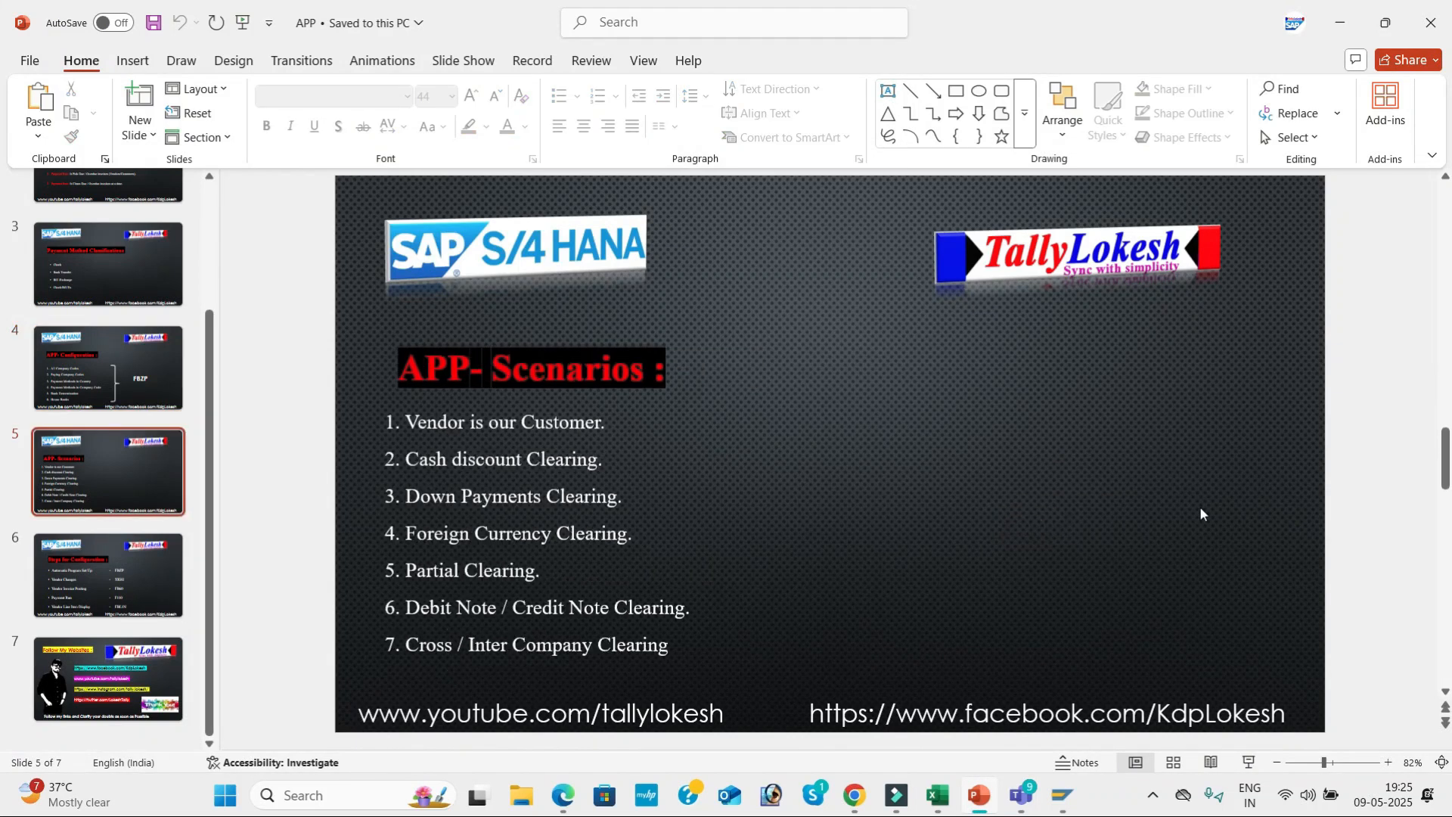
{"action": "key", "text": "Page_Down"}
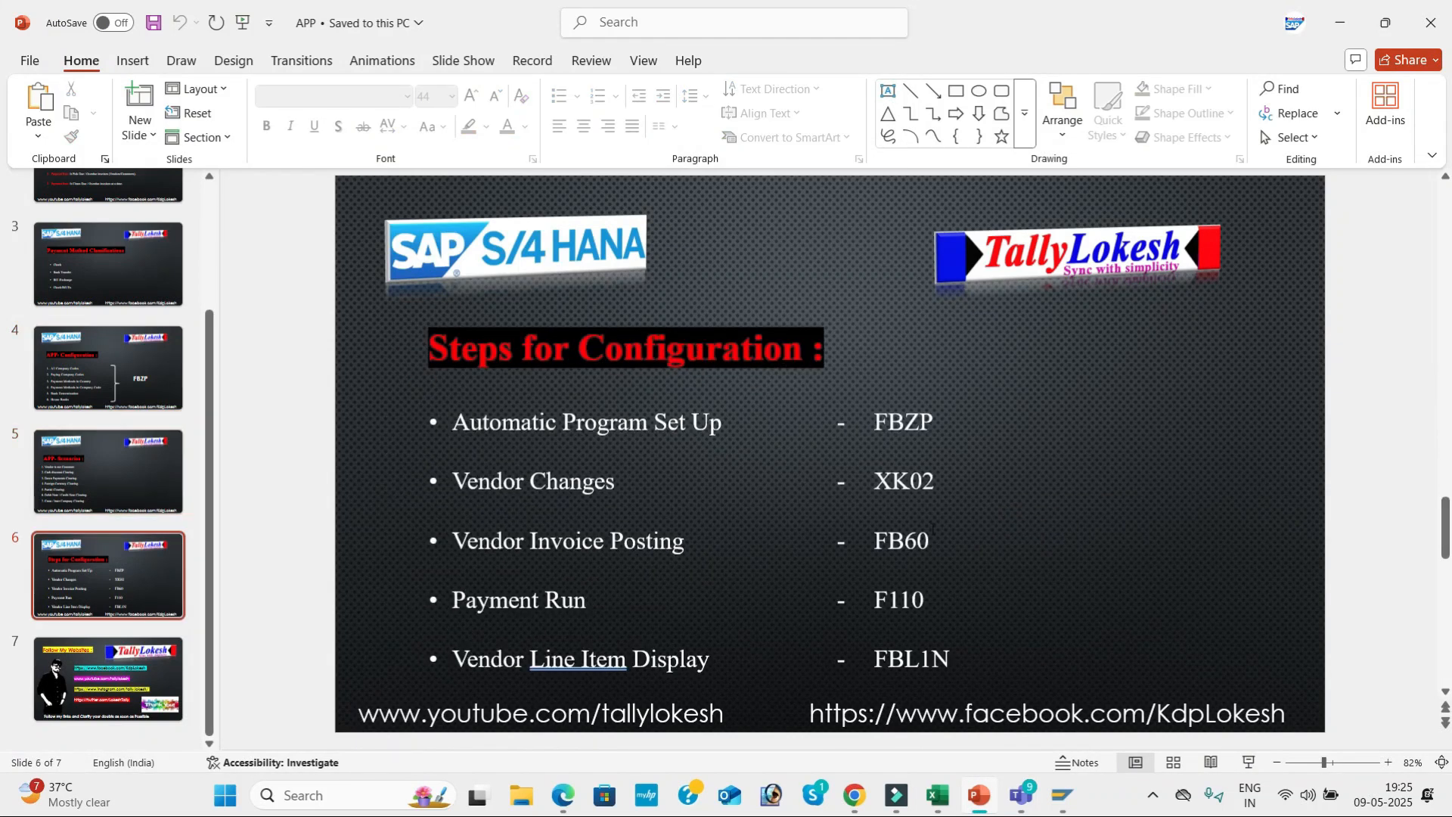
Switch back to SAP and open the vendor change transaction XK02.
{"action": "key", "text": "alt+Tab"}
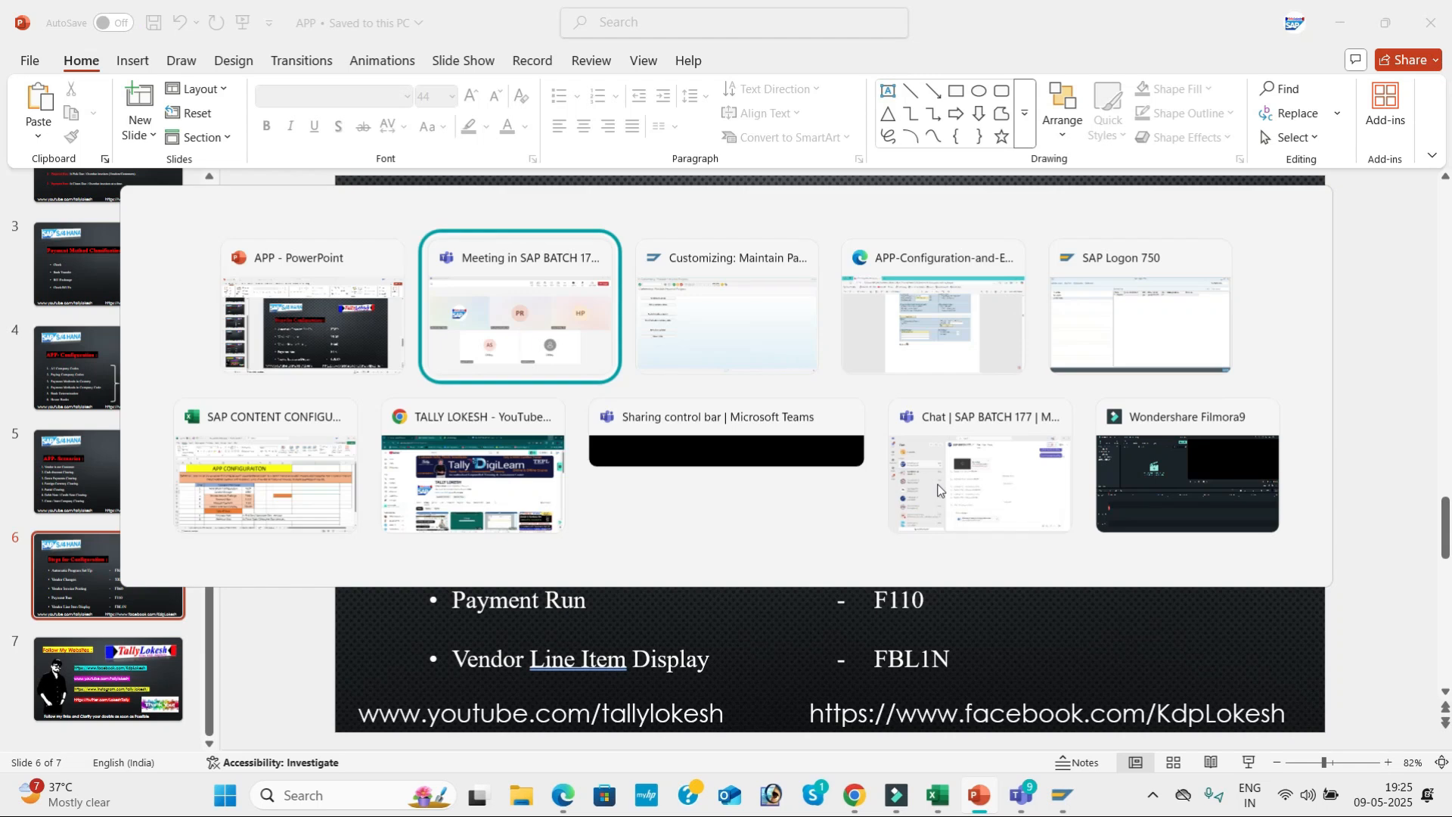
{"action": "key", "text": "alt+Tab"}
{"action": "left_click", "coordinate": [110, 57]}
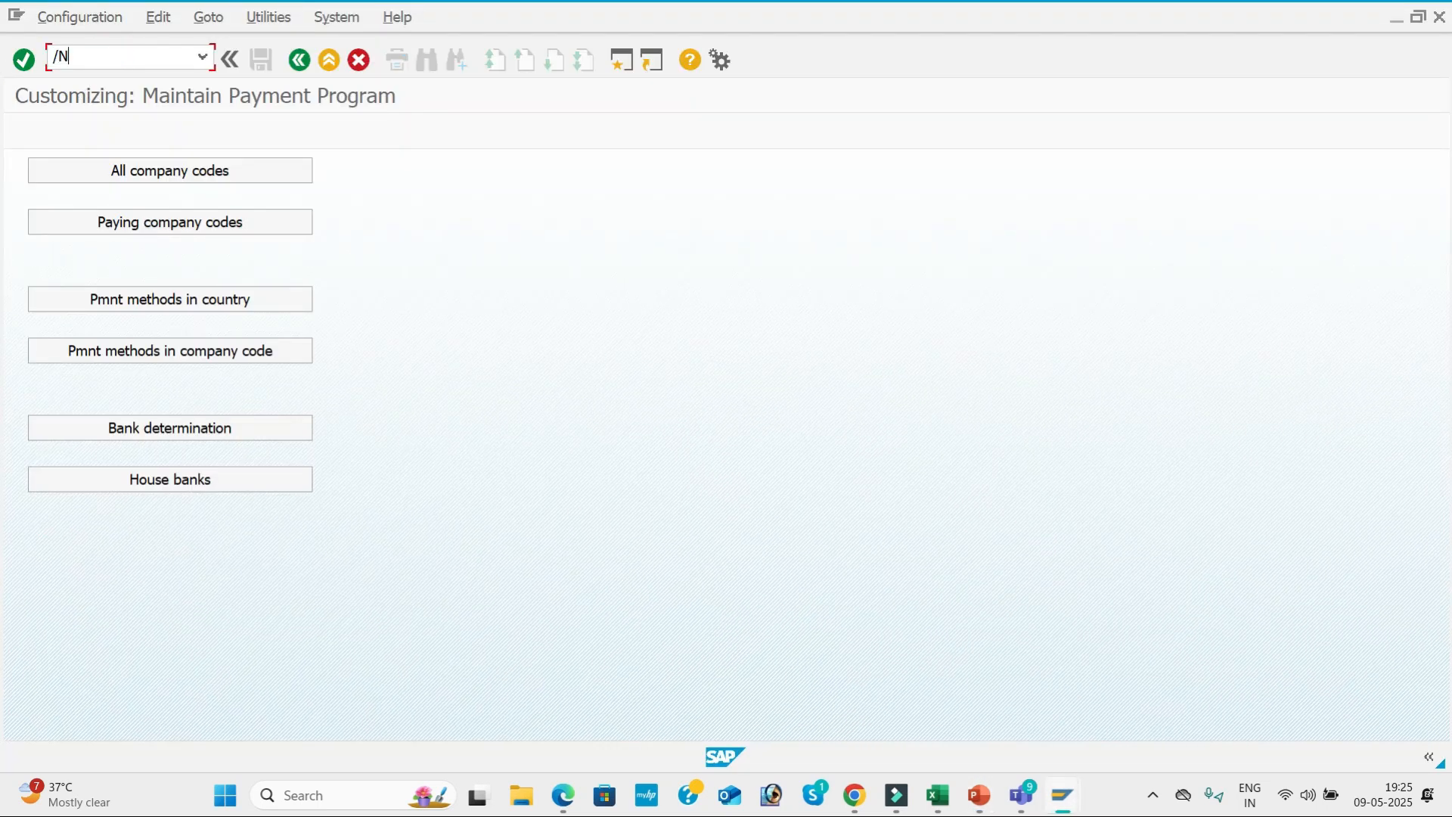
{"action": "key", "text": "Return"}
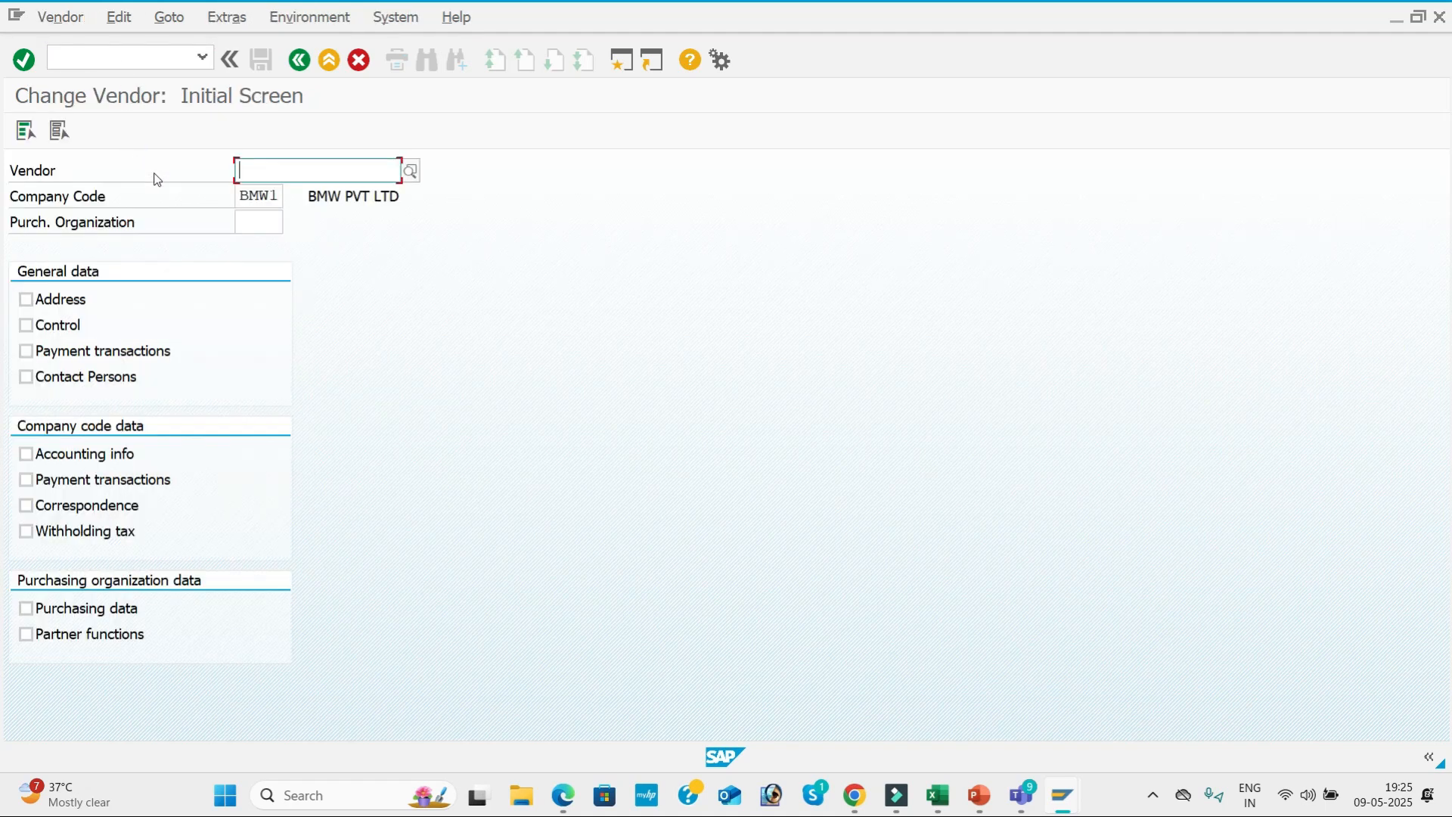
Look up company code BMW1's vendors in country IN, choose FASTRACK PVT LTD and select all its data views.
{"action": "left_click", "coordinate": [412, 171]}
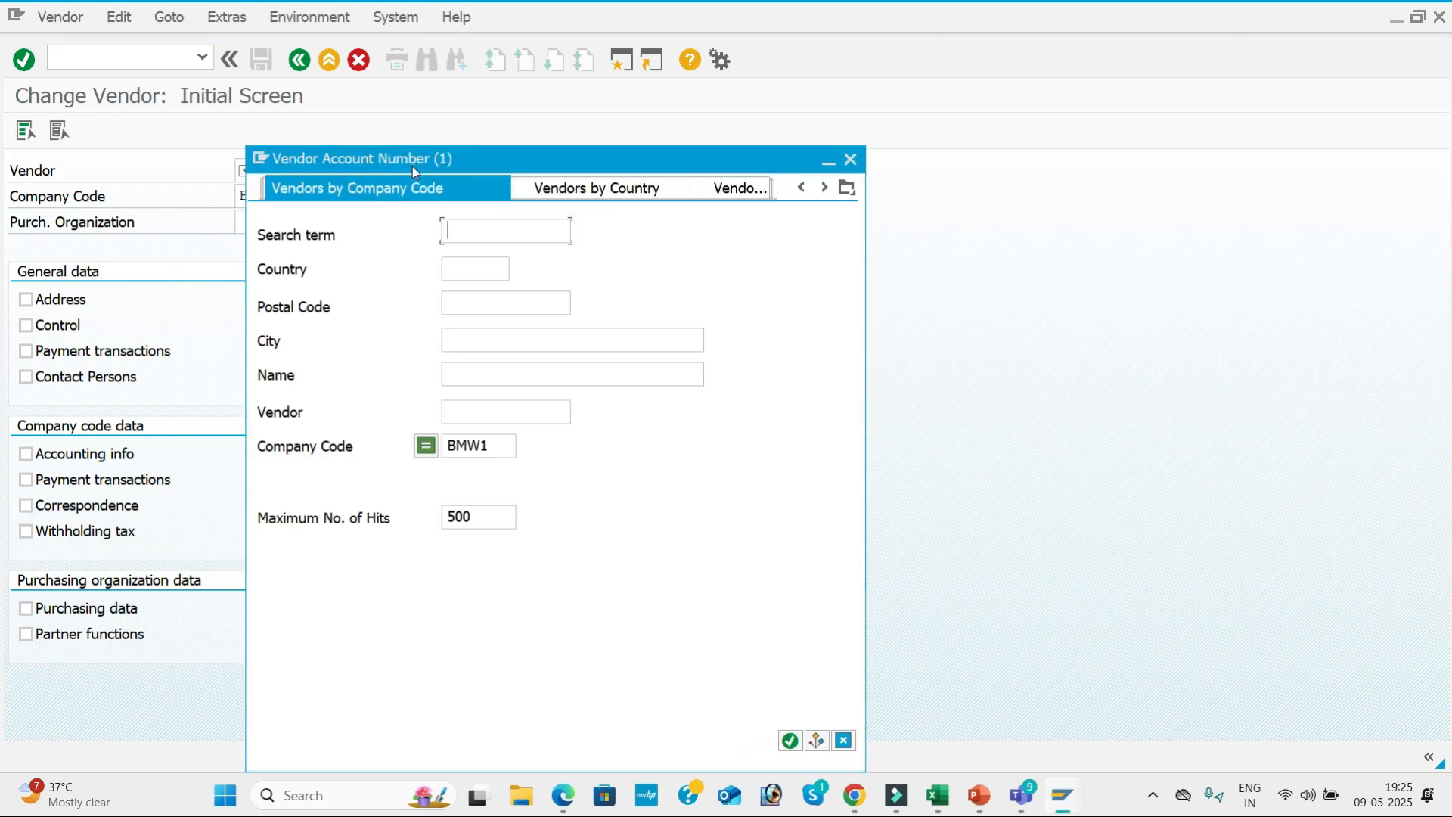
{"action": "key", "text": "Return"}
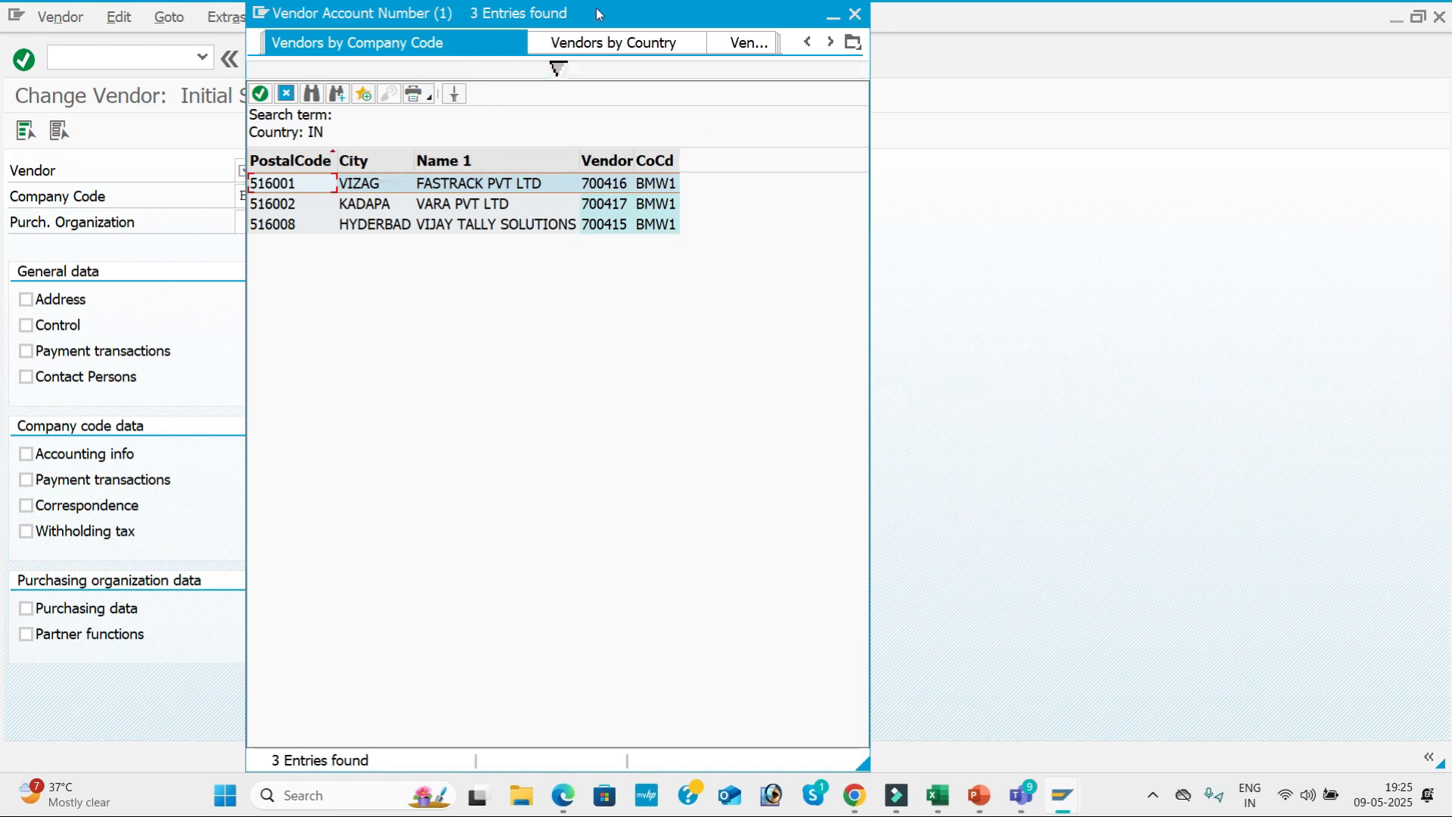
{"action": "left_click_drag", "start_coordinate": [583, 16], "coordinate": [745, 78]}
{"action": "double_click", "coordinate": [637, 252]}
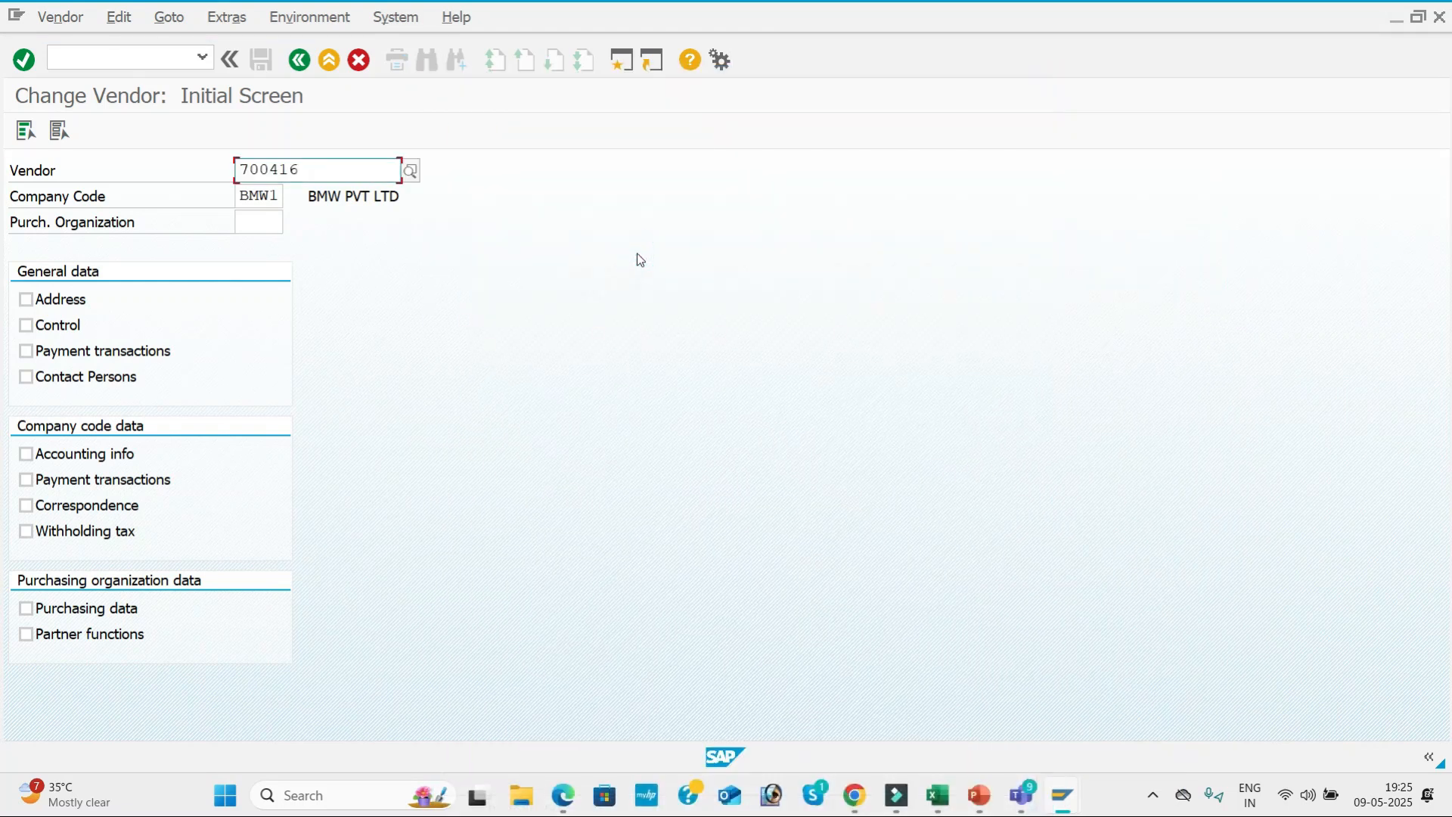
{"action": "left_click", "coordinate": [26, 131]}
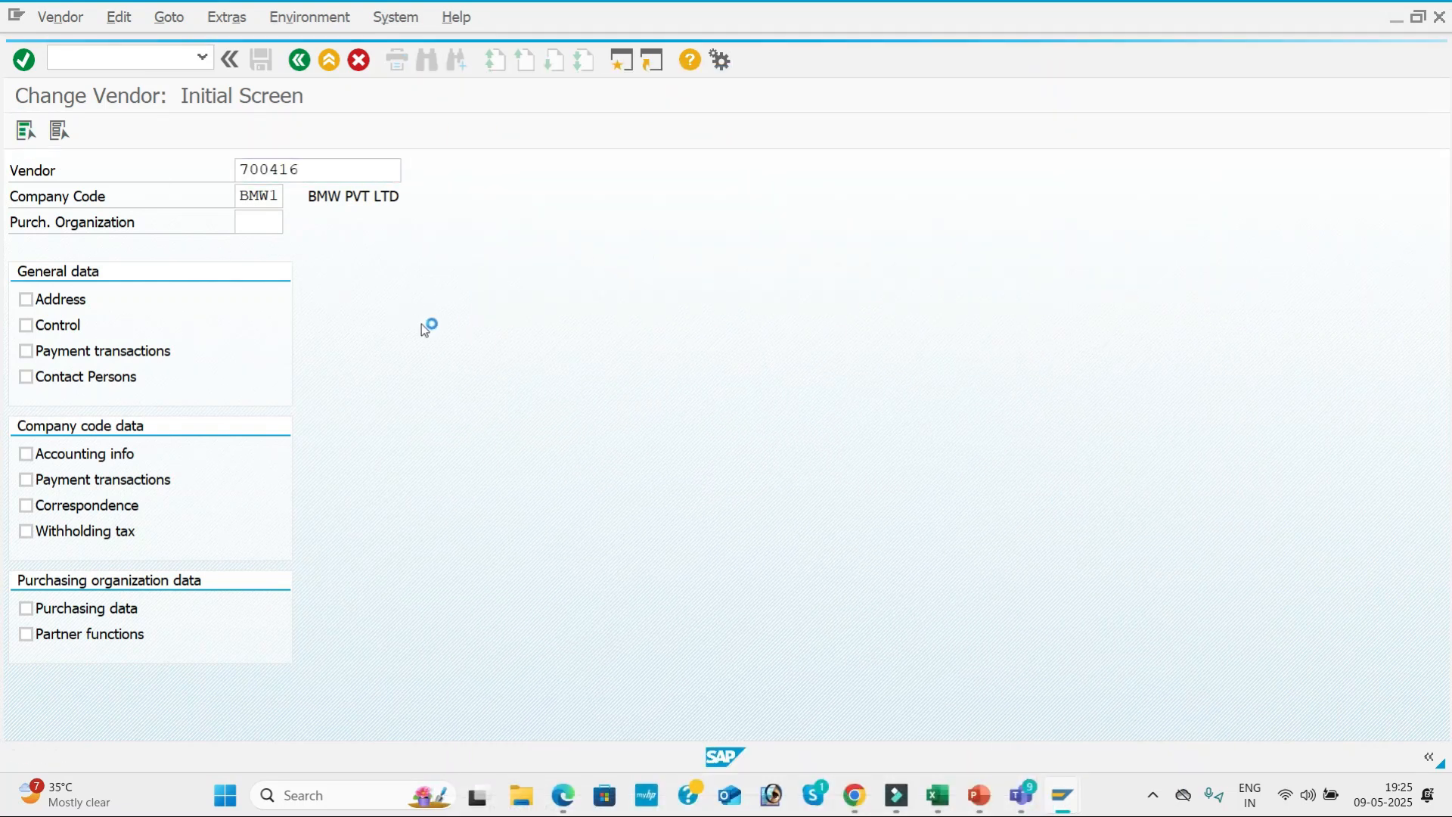
Proceed to FASTRACK PVT LTD's company code payment transactions, enter its payment methods for automatic payment and save the vendor.
{"action": "key", "text": "Return"}
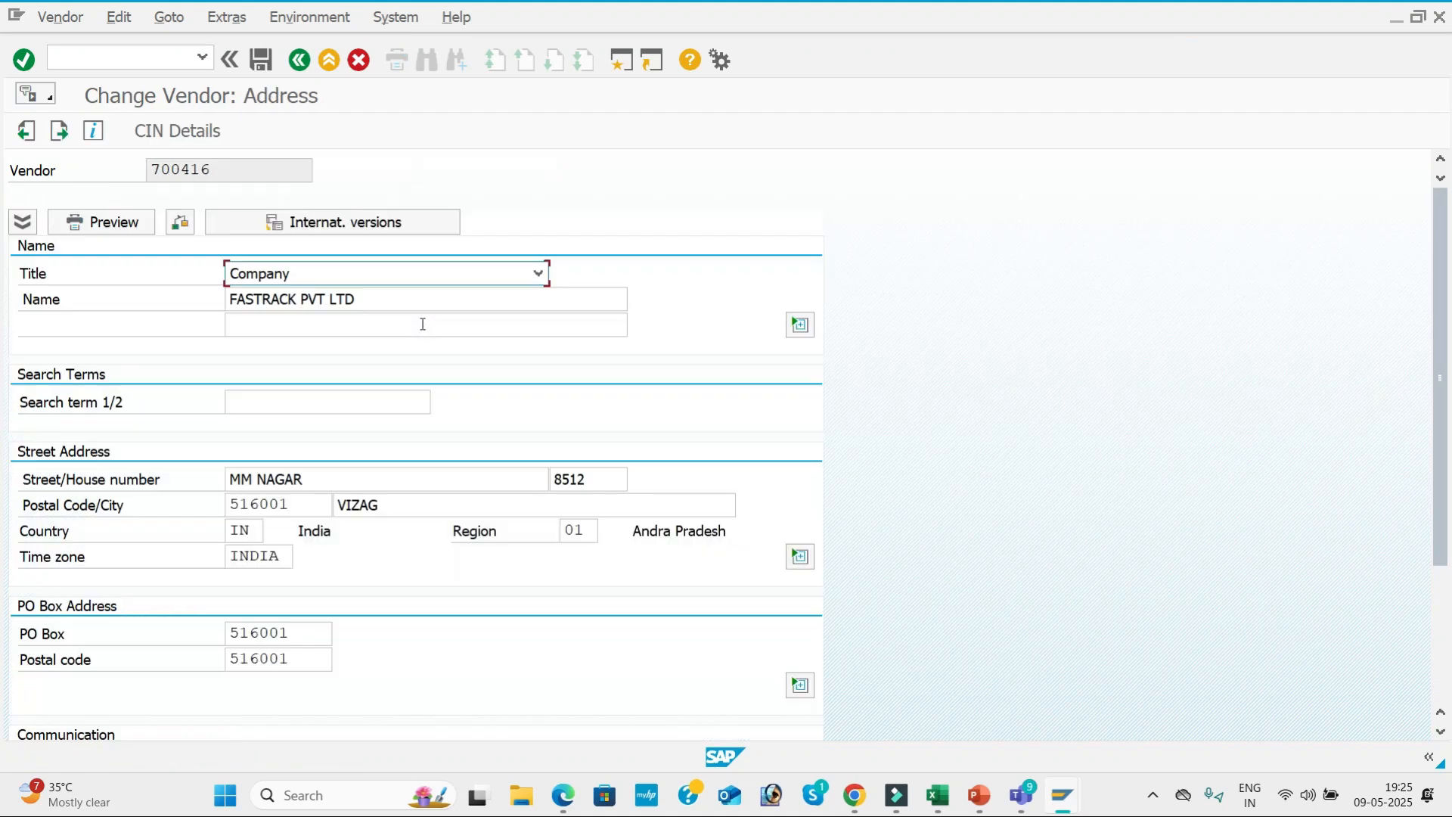
{"action": "key", "text": "Return"}
{"action": "key", "text": "Return"}
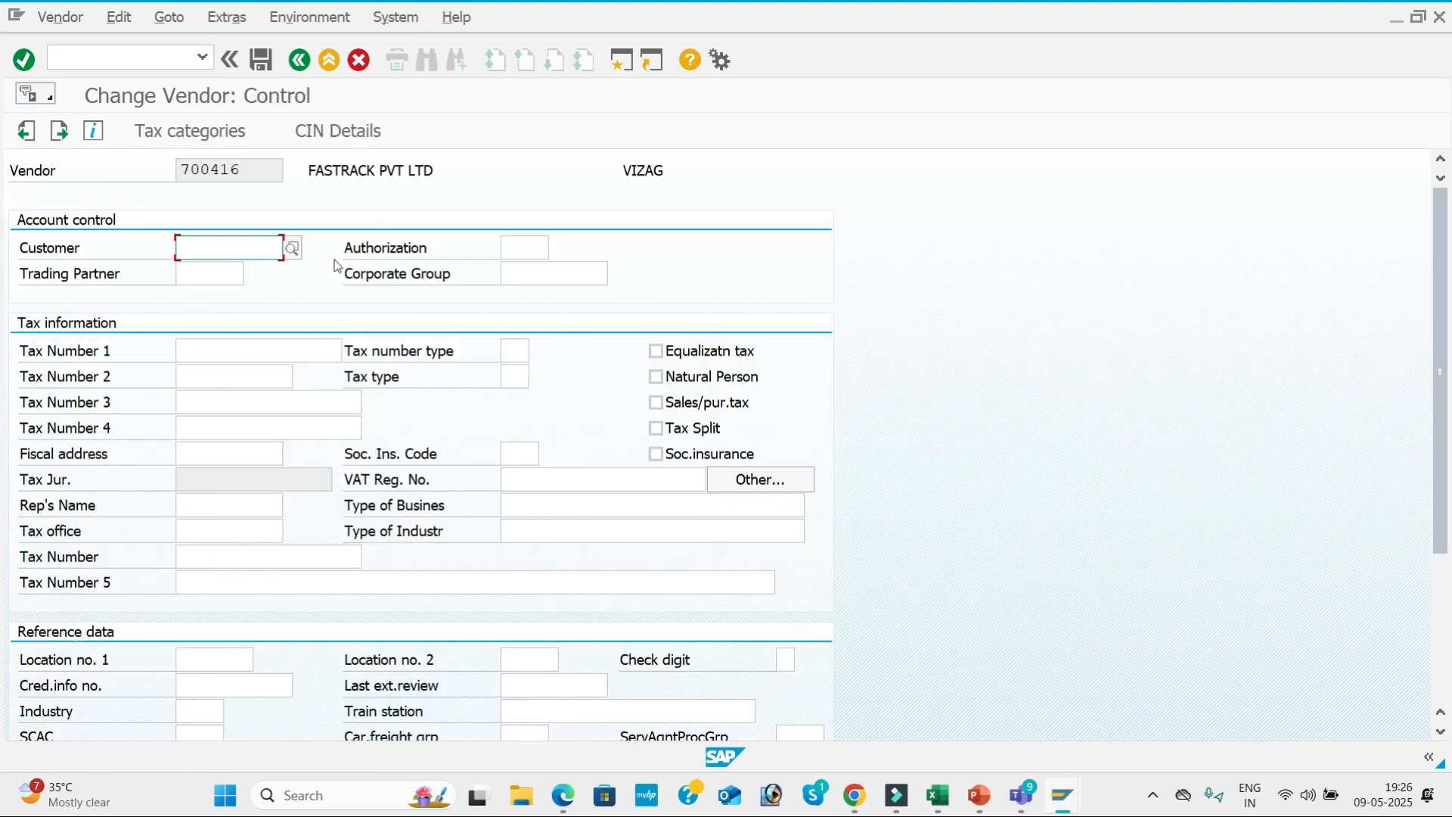
{"action": "key", "text": "Return"}
{"action": "key", "text": "Return"}
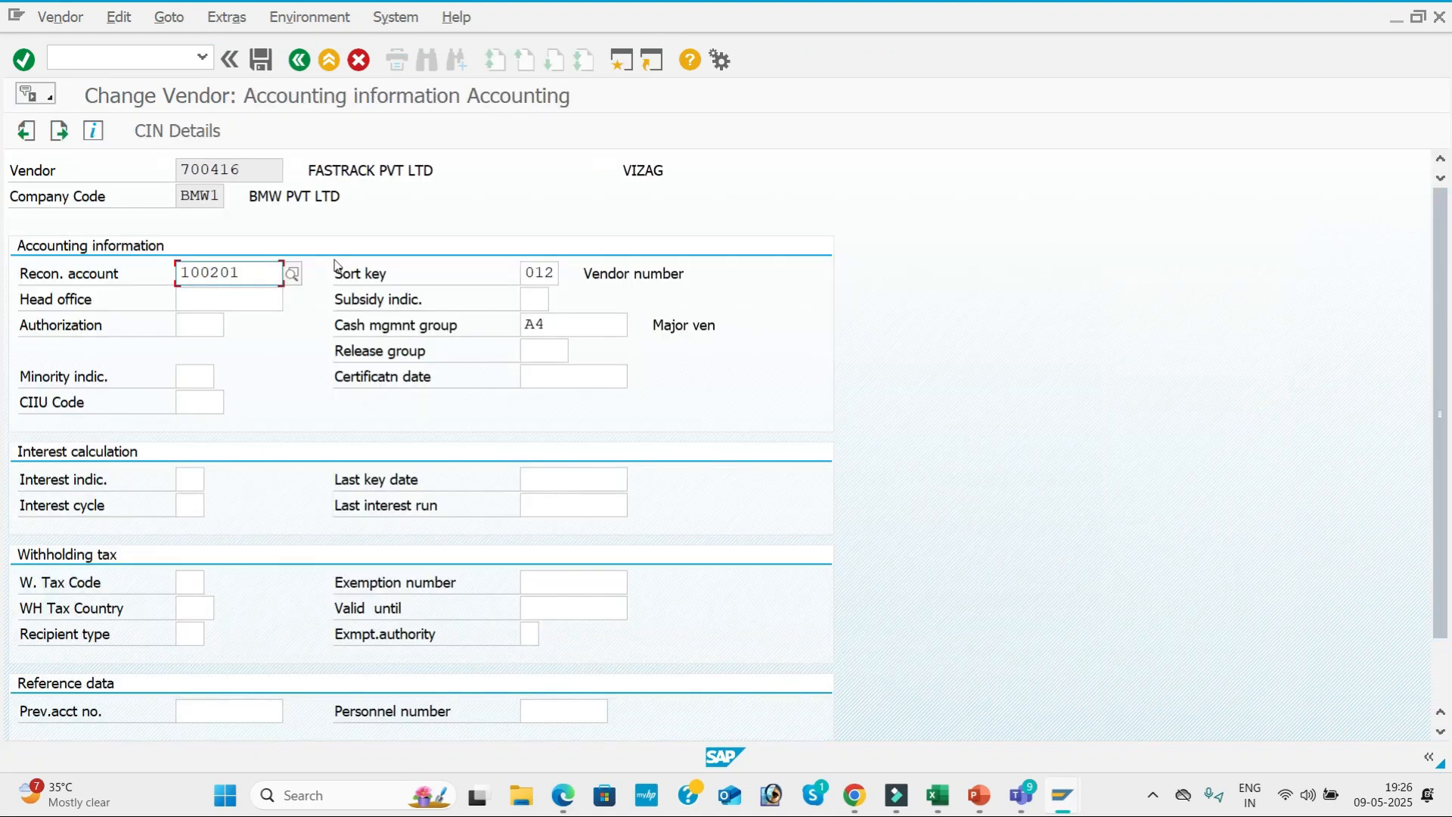
{"action": "key", "text": "Return"}
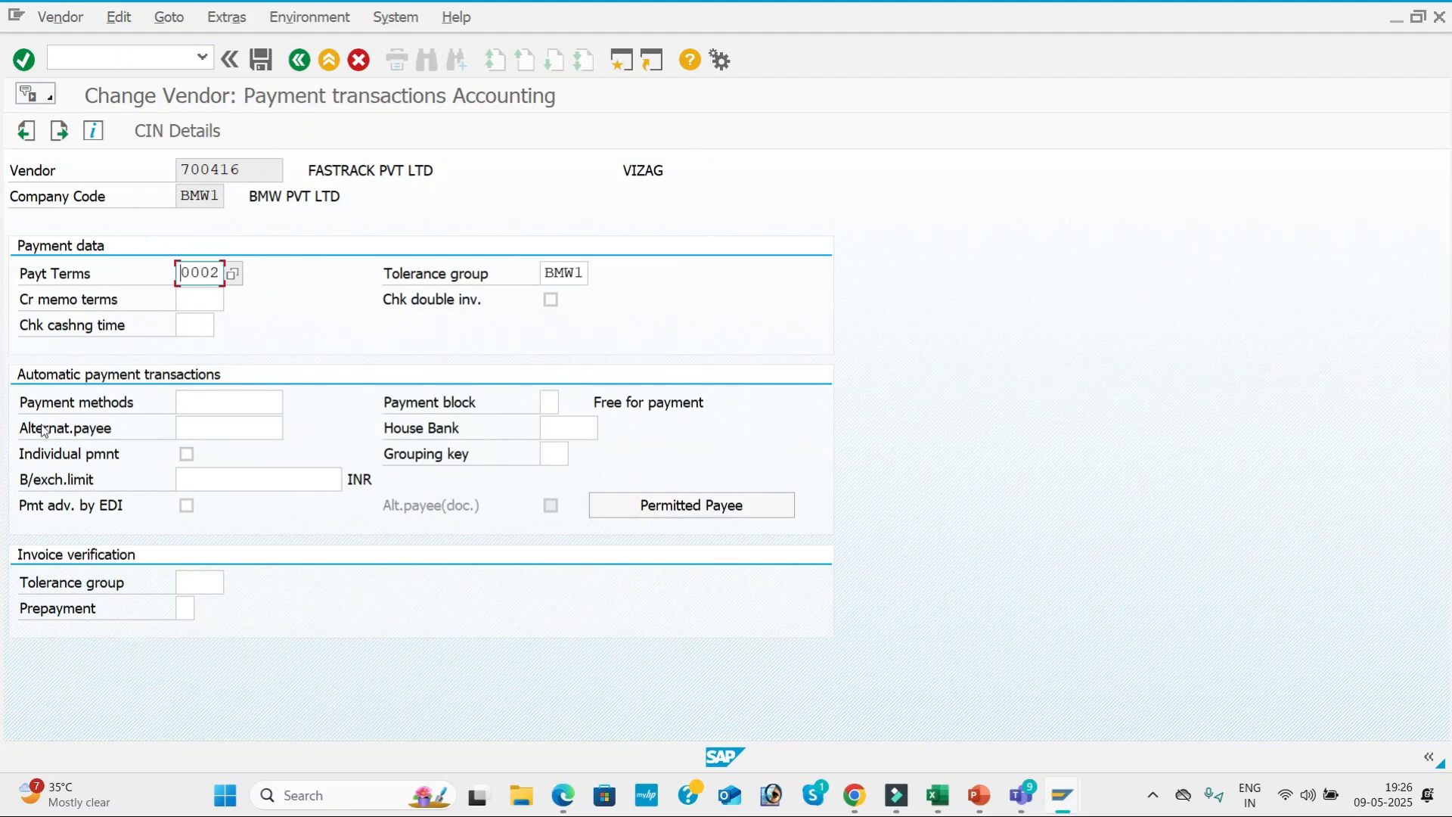
{"action": "left_click", "coordinate": [221, 407]}
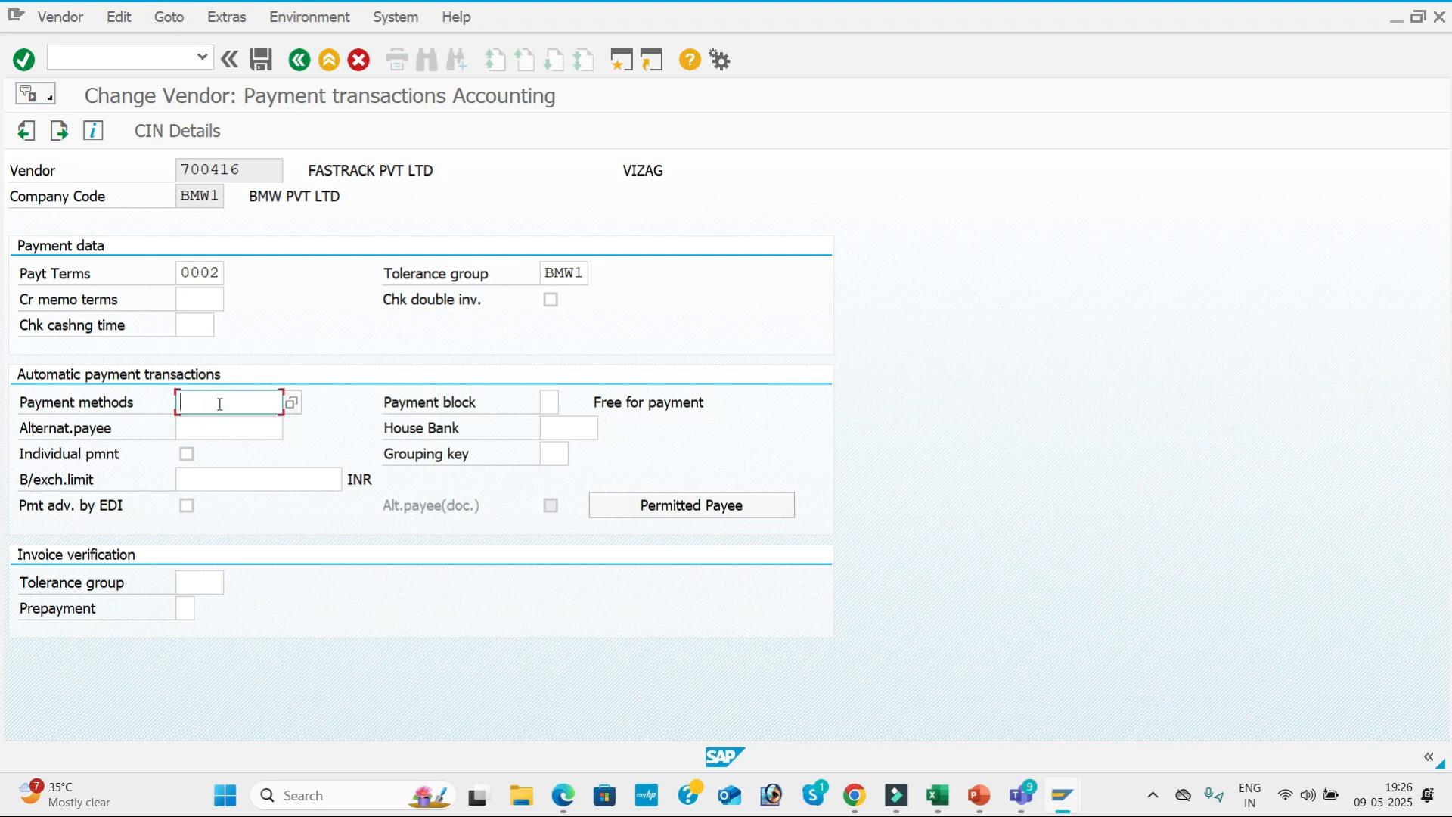
{"action": "left_click", "coordinate": [261, 59]}
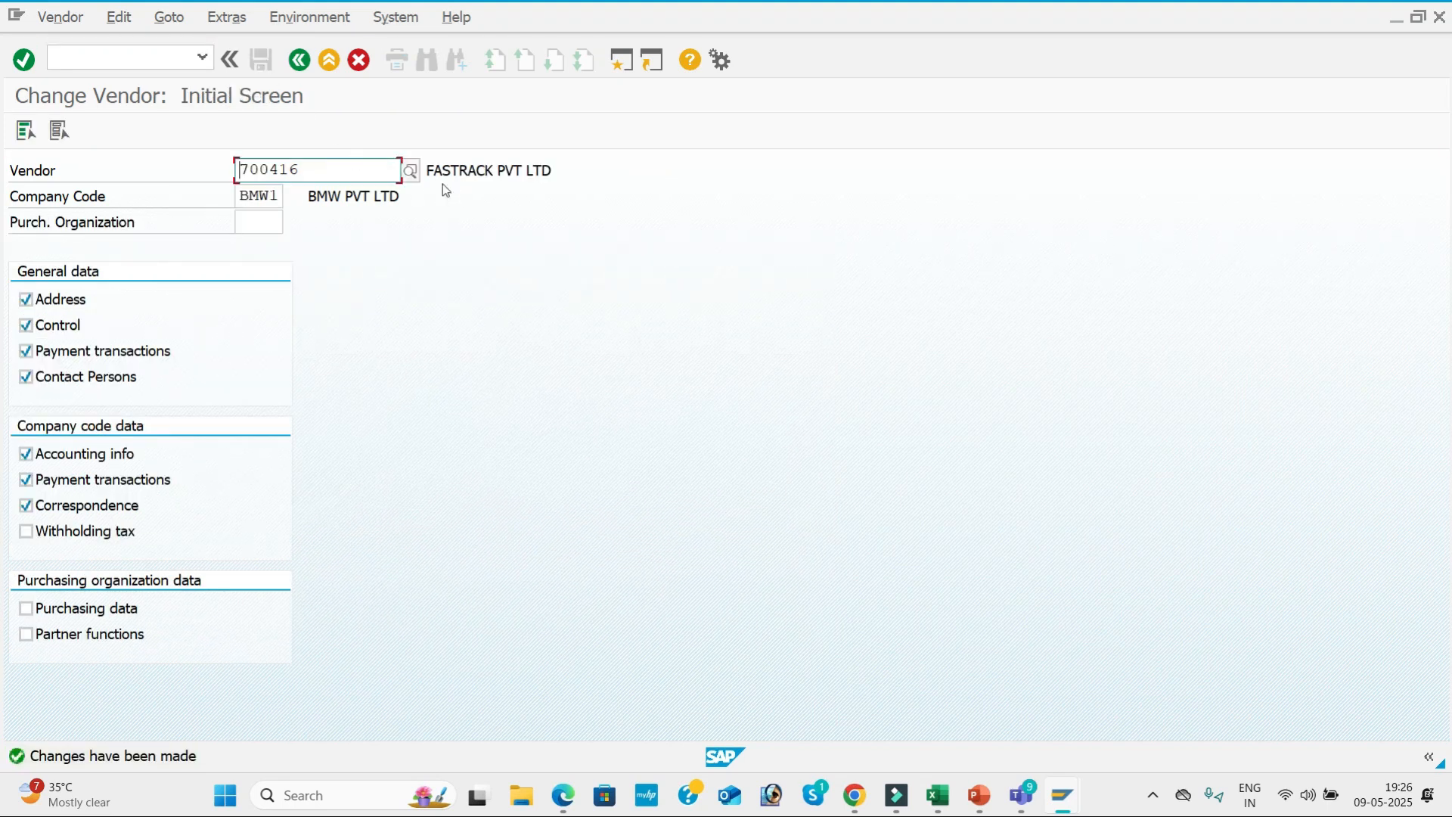
Look up the vendors of company code BMW1 and choose VARA PVT LTD for changing.
{"action": "left_click", "coordinate": [414, 175]}
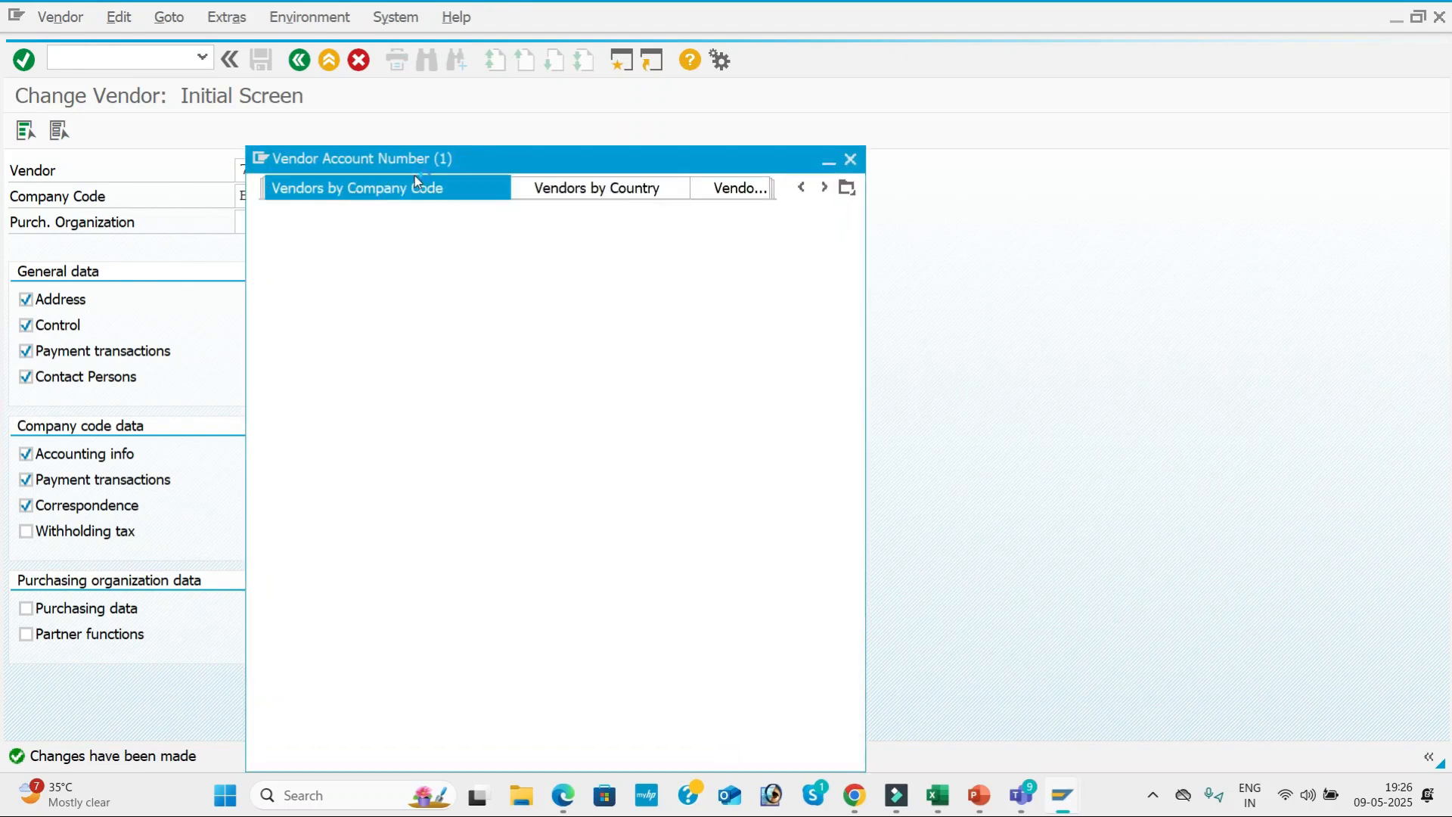
{"action": "key", "text": "Return"}
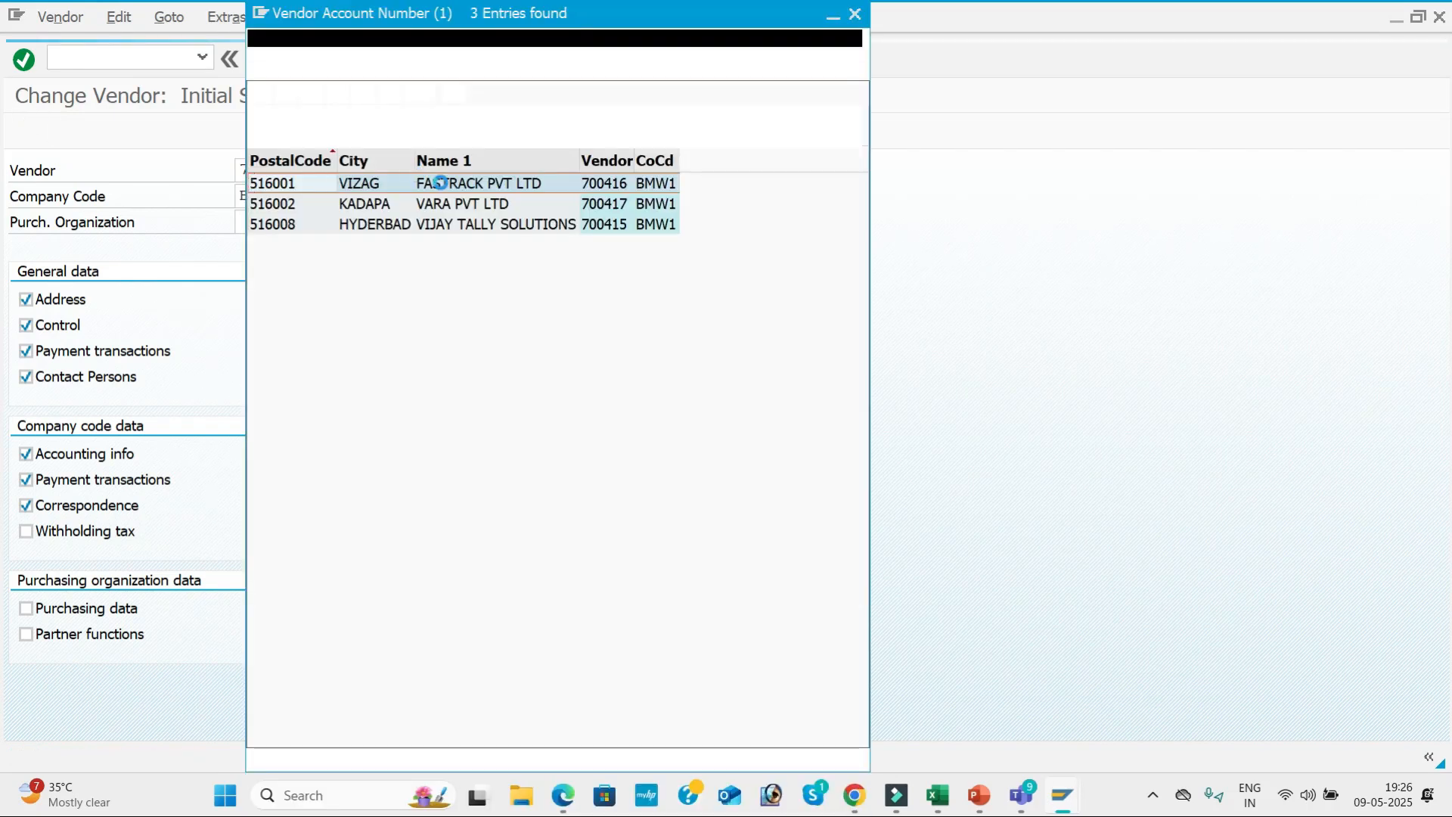
{"action": "double_click", "coordinate": [469, 204]}
{"action": "key", "text": "Return"}
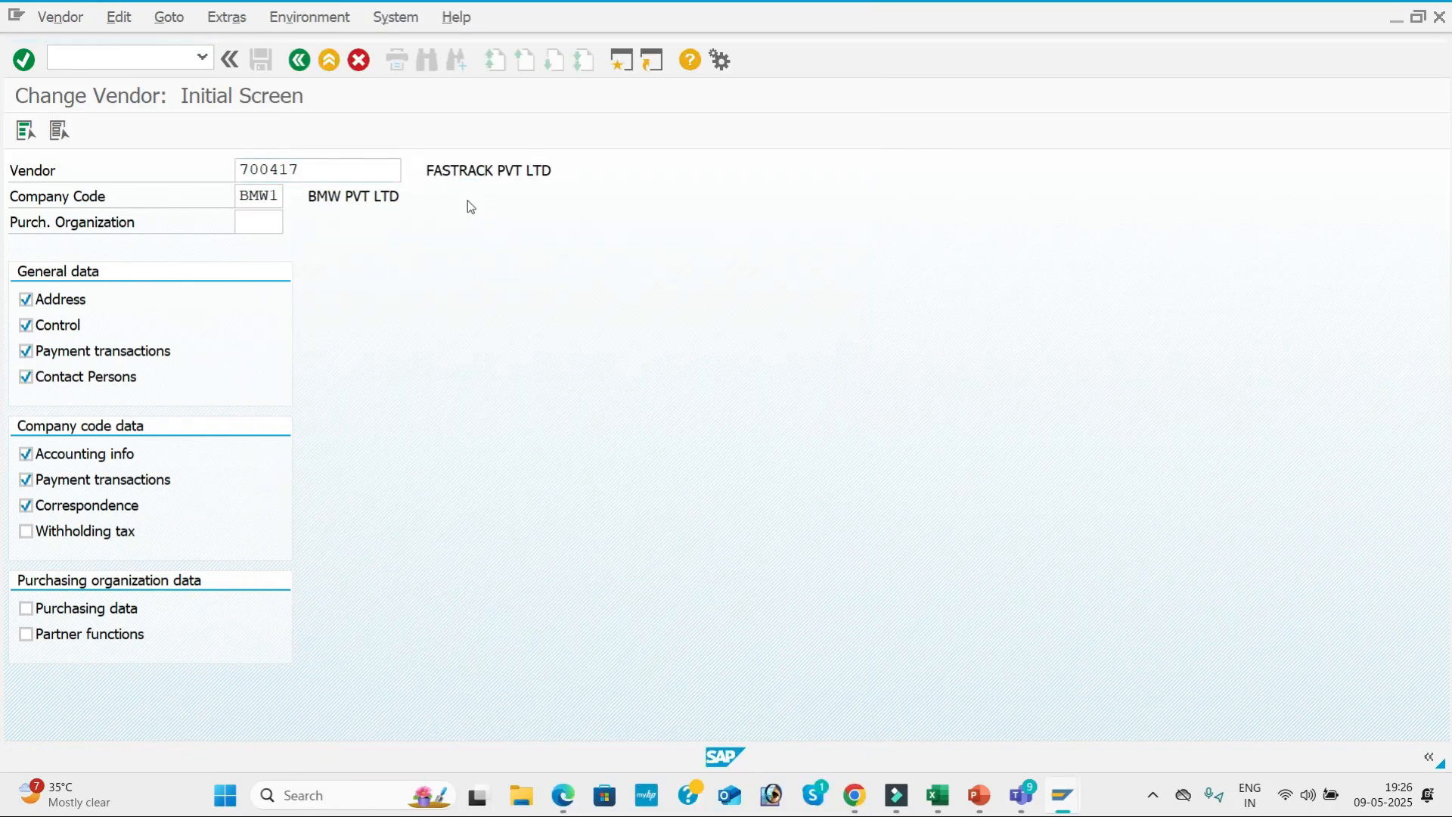
Proceed to VARA PVT LTD's company code payment transactions, set its payment method to 3 and save the vendor.
{"action": "key", "text": "Return"}
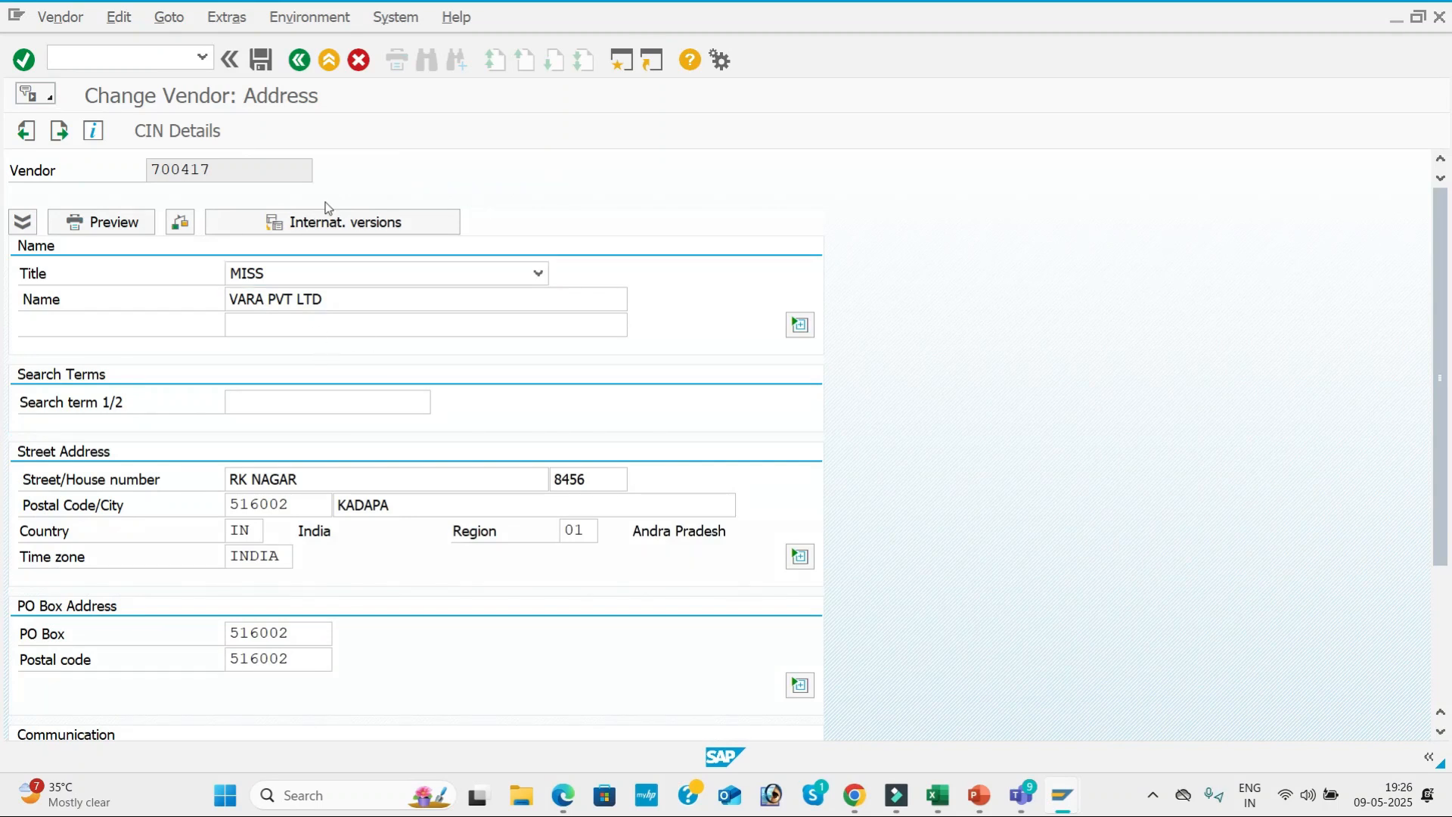
{"action": "key", "text": "Return"}
{"action": "key", "text": "Return"}
{"action": "key", "text": "Return"}
{"action": "key", "text": "Return"}
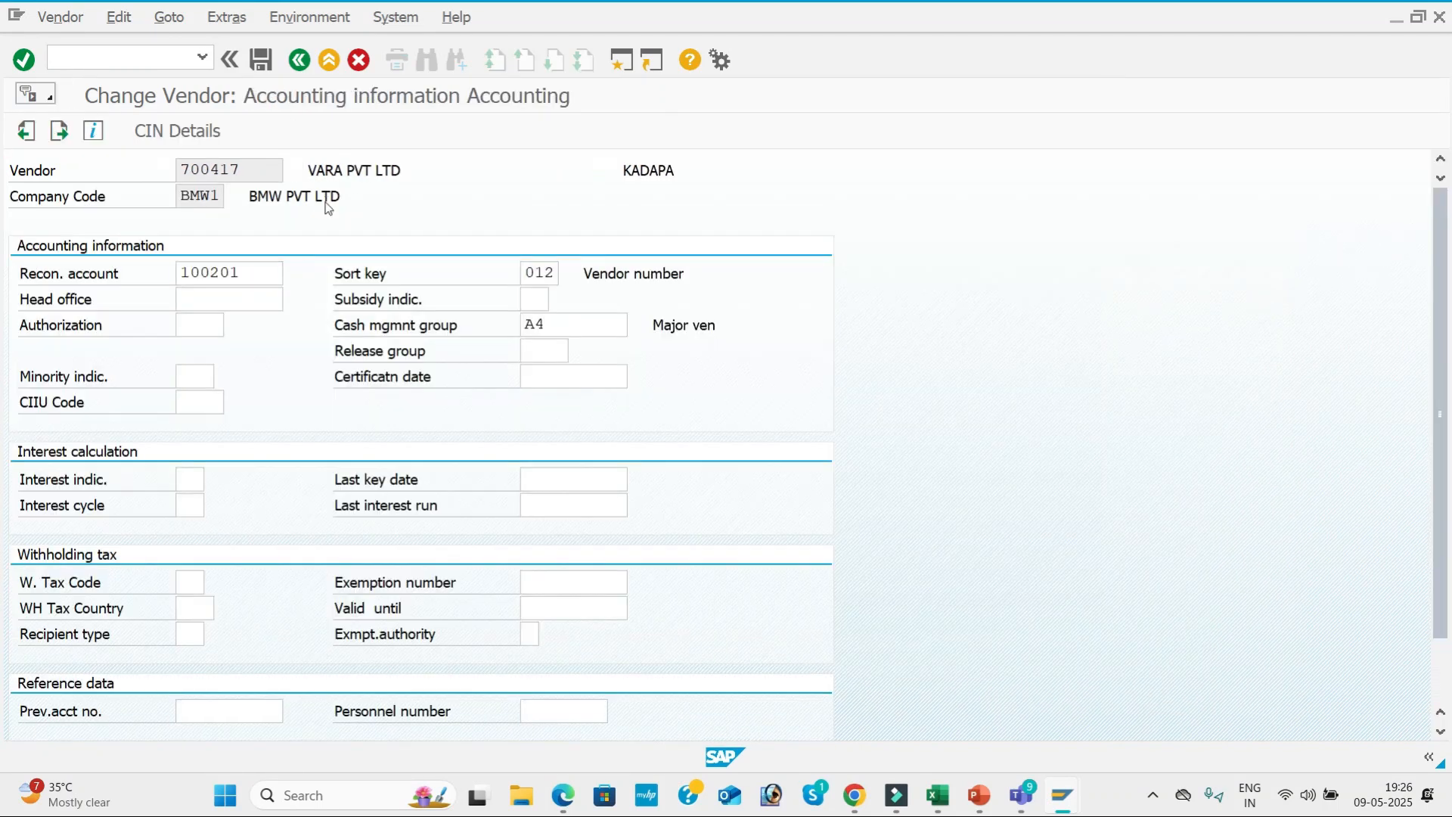
{"action": "left_click", "coordinate": [216, 403]}
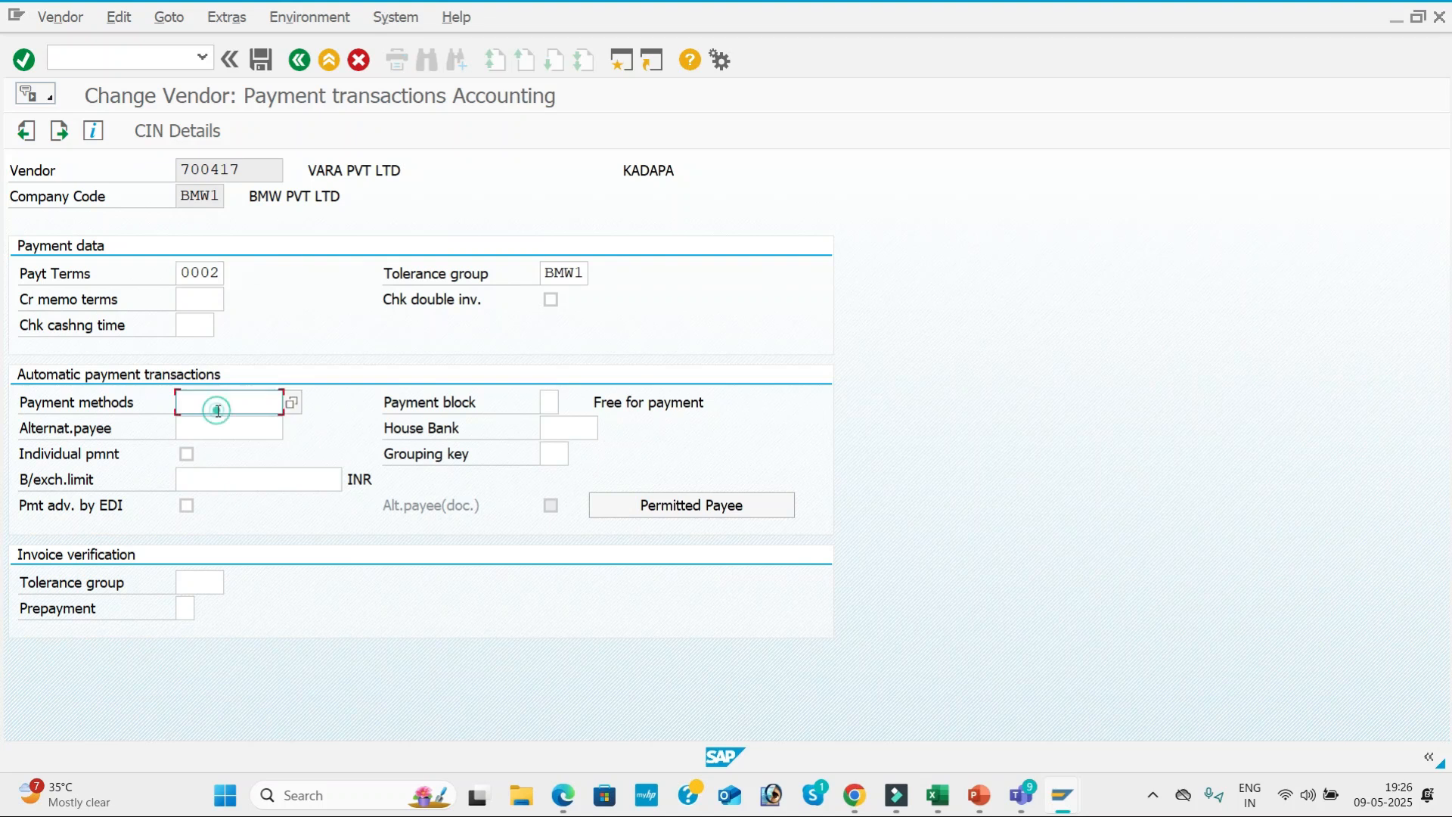
{"action": "left_click", "coordinate": [225, 418]}
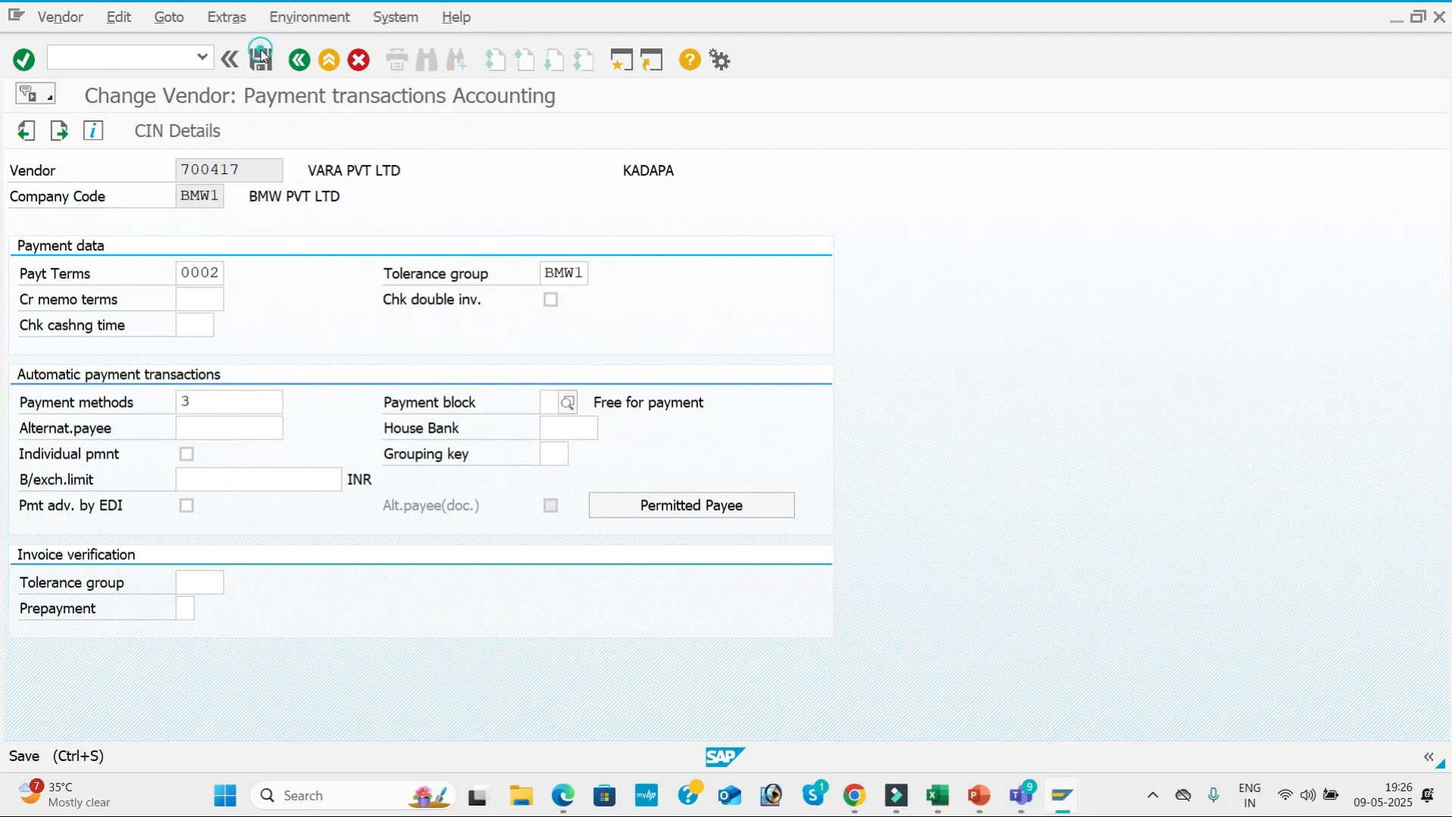
{"action": "left_click", "coordinate": [261, 59]}
{"action": "key", "text": "Return"}
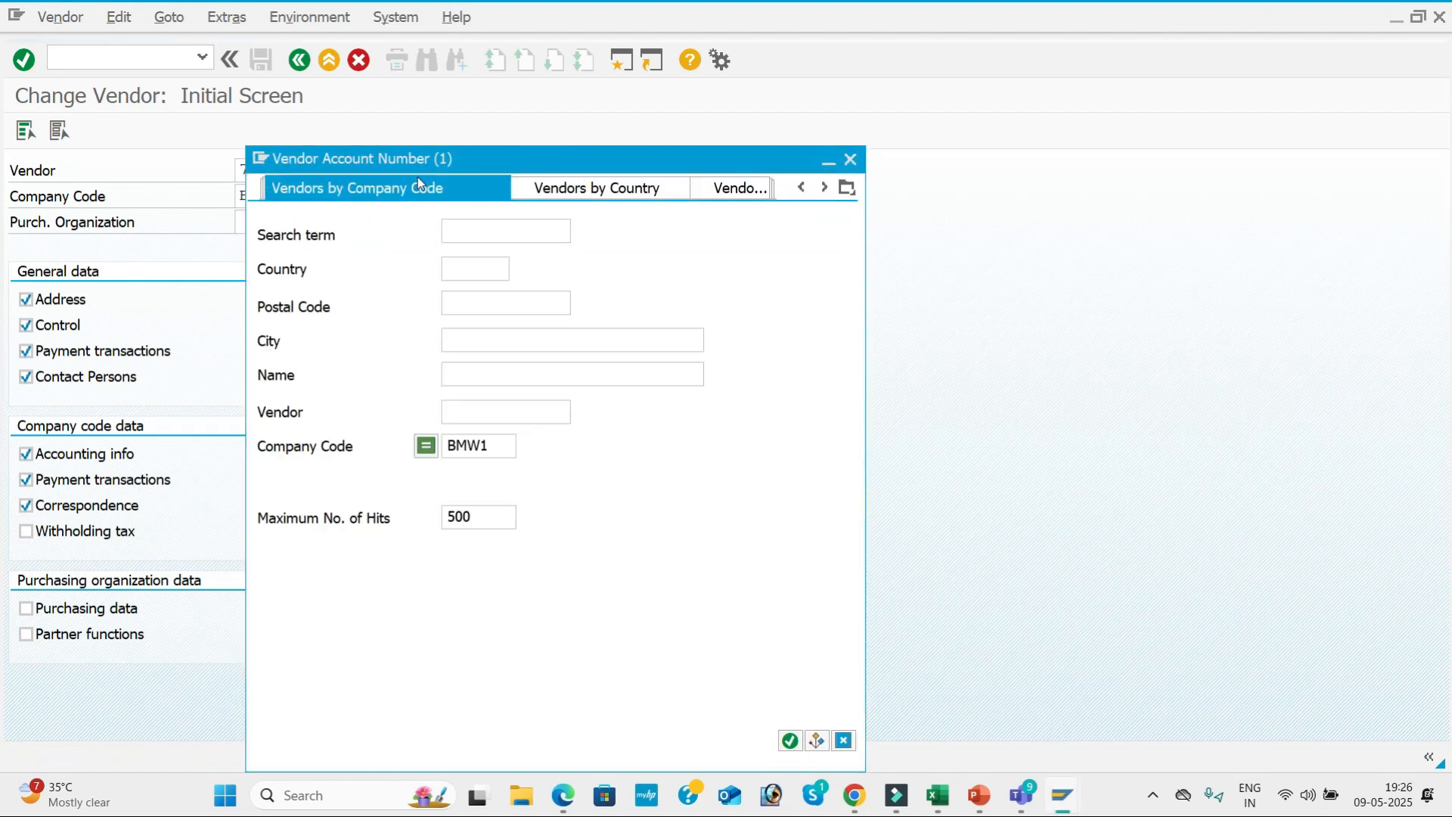
Look up company code BMW1's vendors, choose VIJAY TALLY SOLUTIONS and proceed to its company code payment transactions.
{"action": "key", "text": "Return"}
{"action": "key", "text": "Return"}
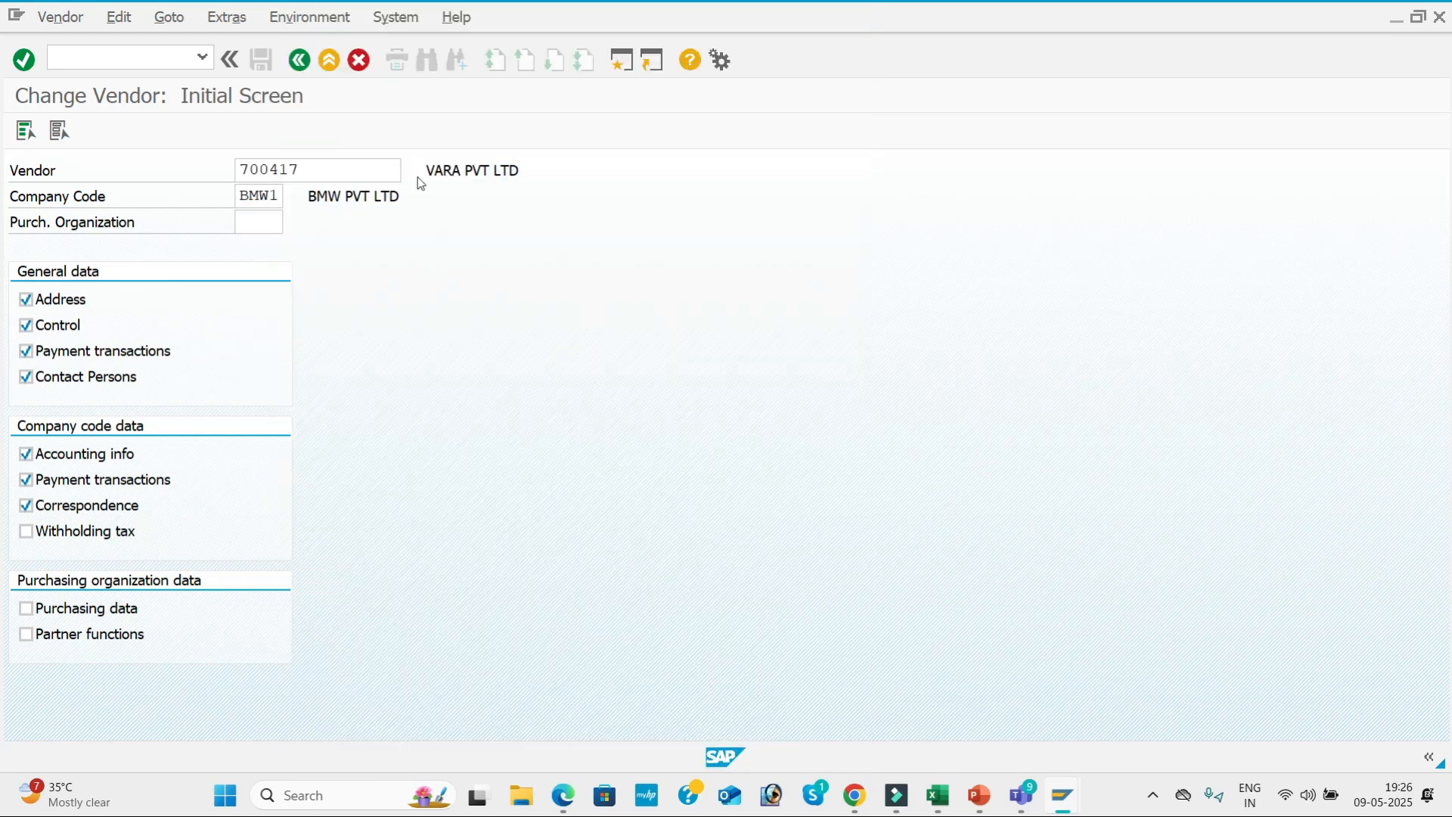
{"action": "key", "text": "Return"}
{"action": "key", "text": "Return"}
{"action": "key", "text": "Return"}
{"action": "key", "text": "Return"}
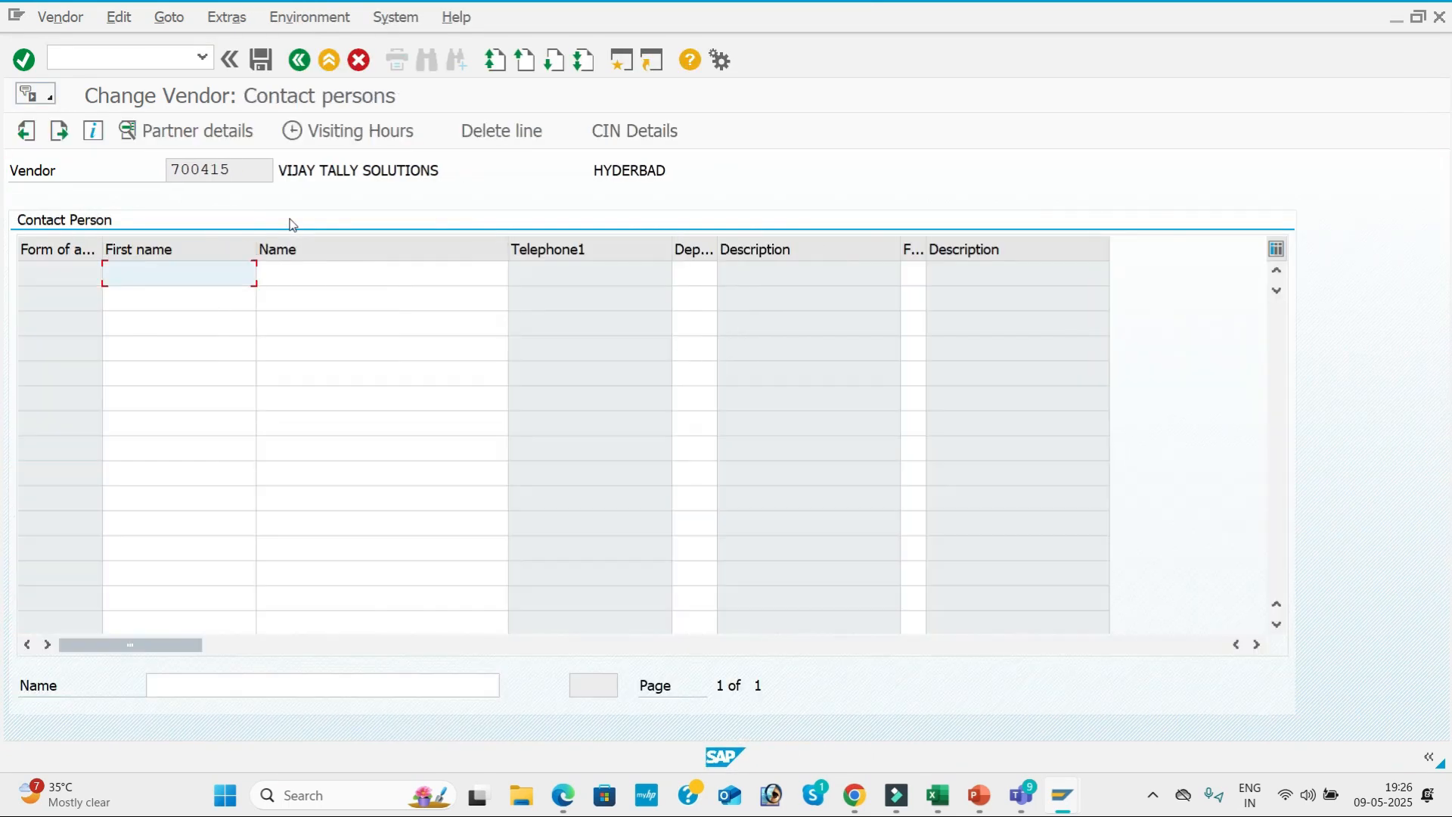
{"action": "key", "text": "Return"}
{"action": "key", "text": "Return"}
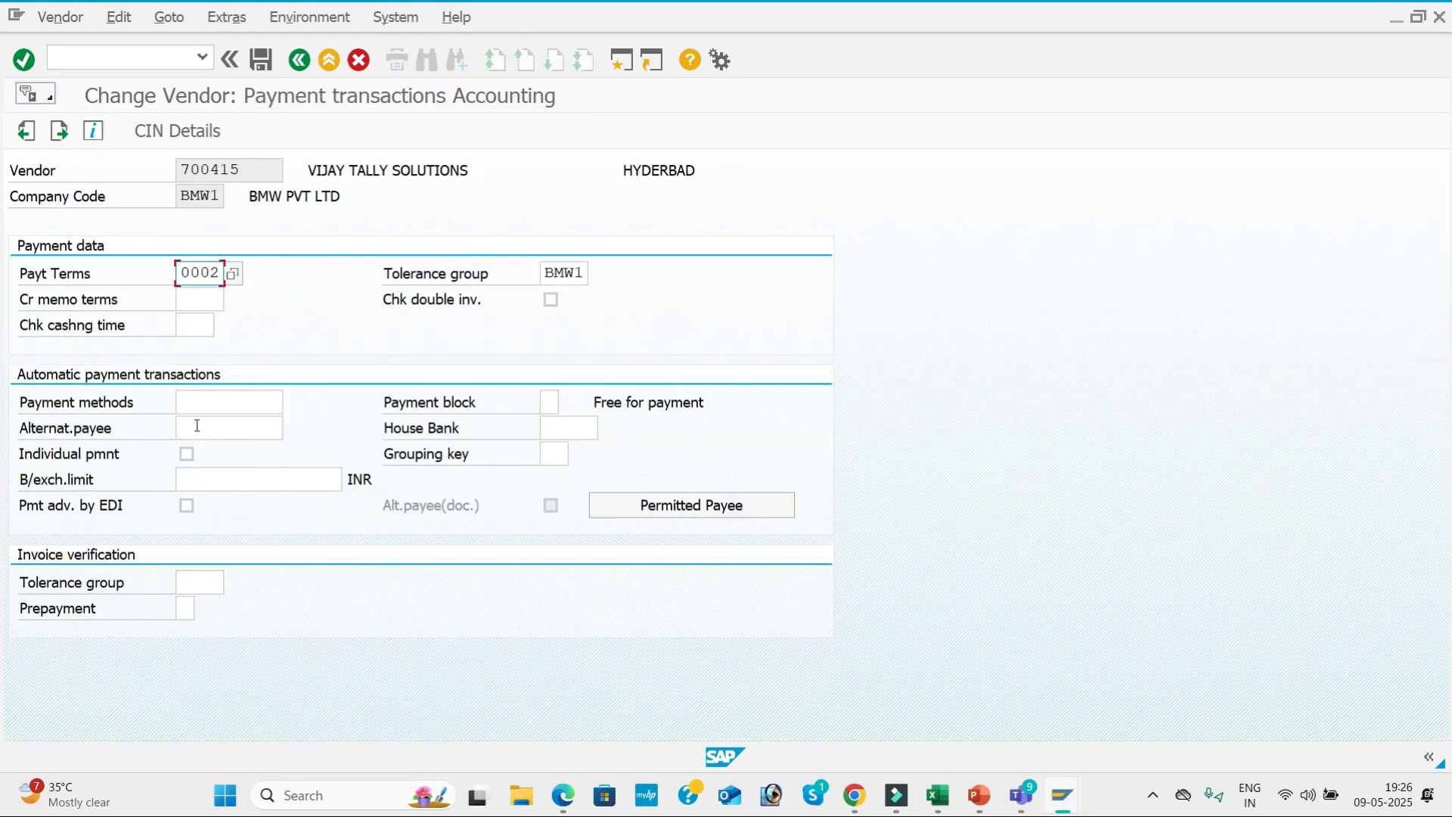
Set VIJAY TALLY SOLUTIONS' payment method for automatic payment to 3 and save the vendor.
{"action": "left_click", "coordinate": [214, 401]}
{"action": "type", "text": "3"}
{"action": "left_click", "coordinate": [550, 402]}
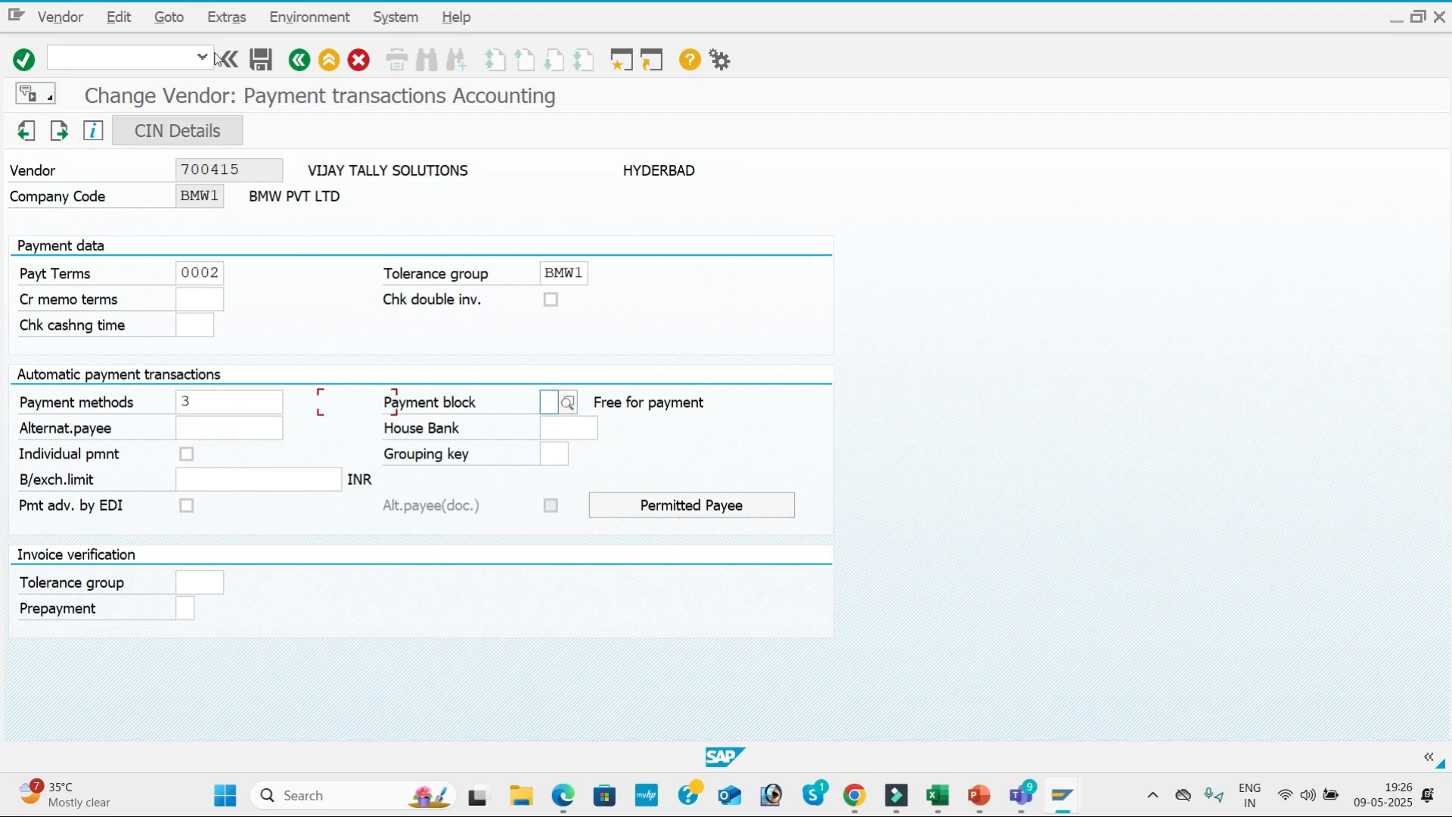
{"action": "left_click", "coordinate": [261, 60]}
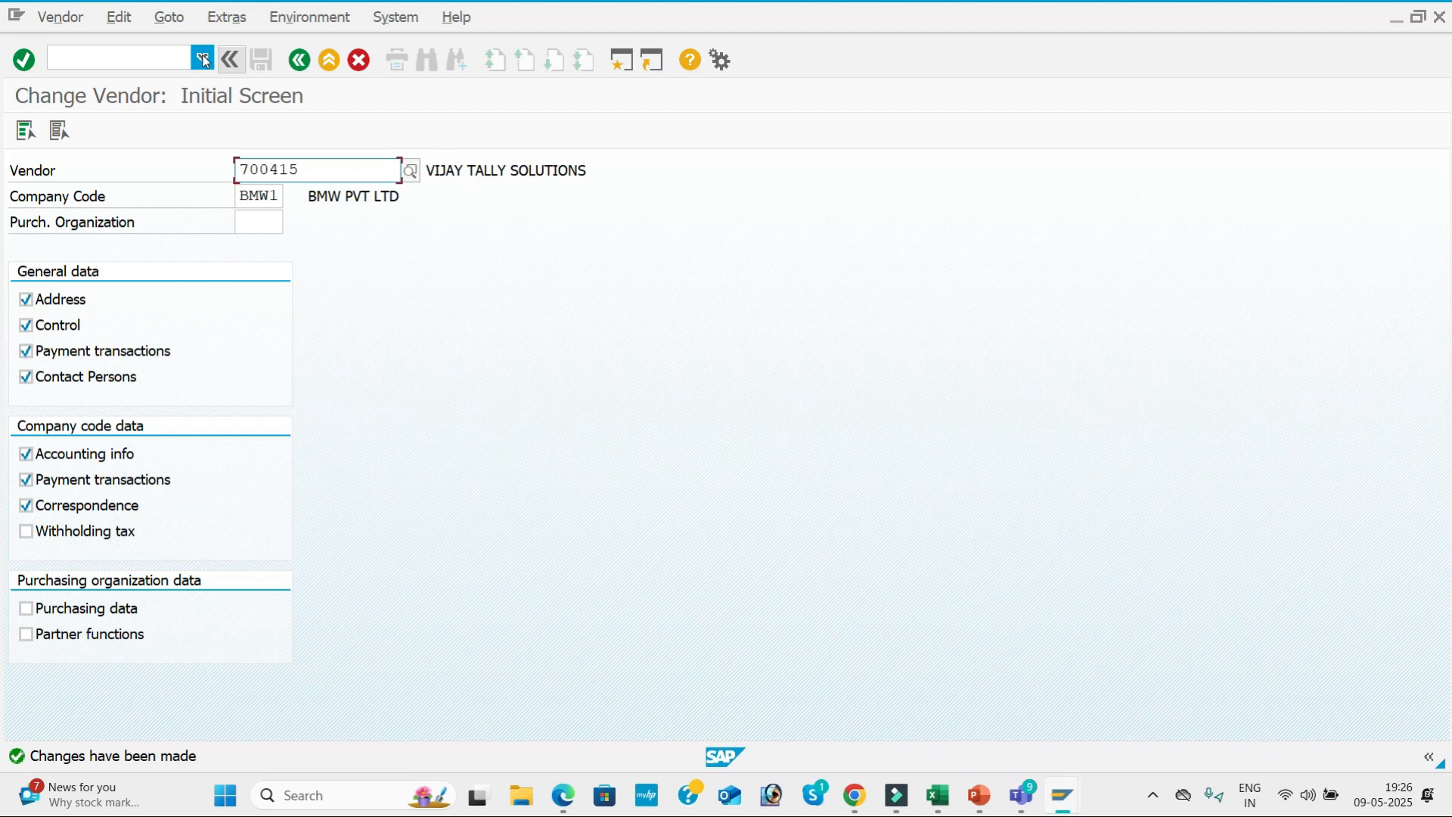
Open the document types maintenance transaction and position the list at document type ZP.
{"action": "left_click", "coordinate": [140, 53]}
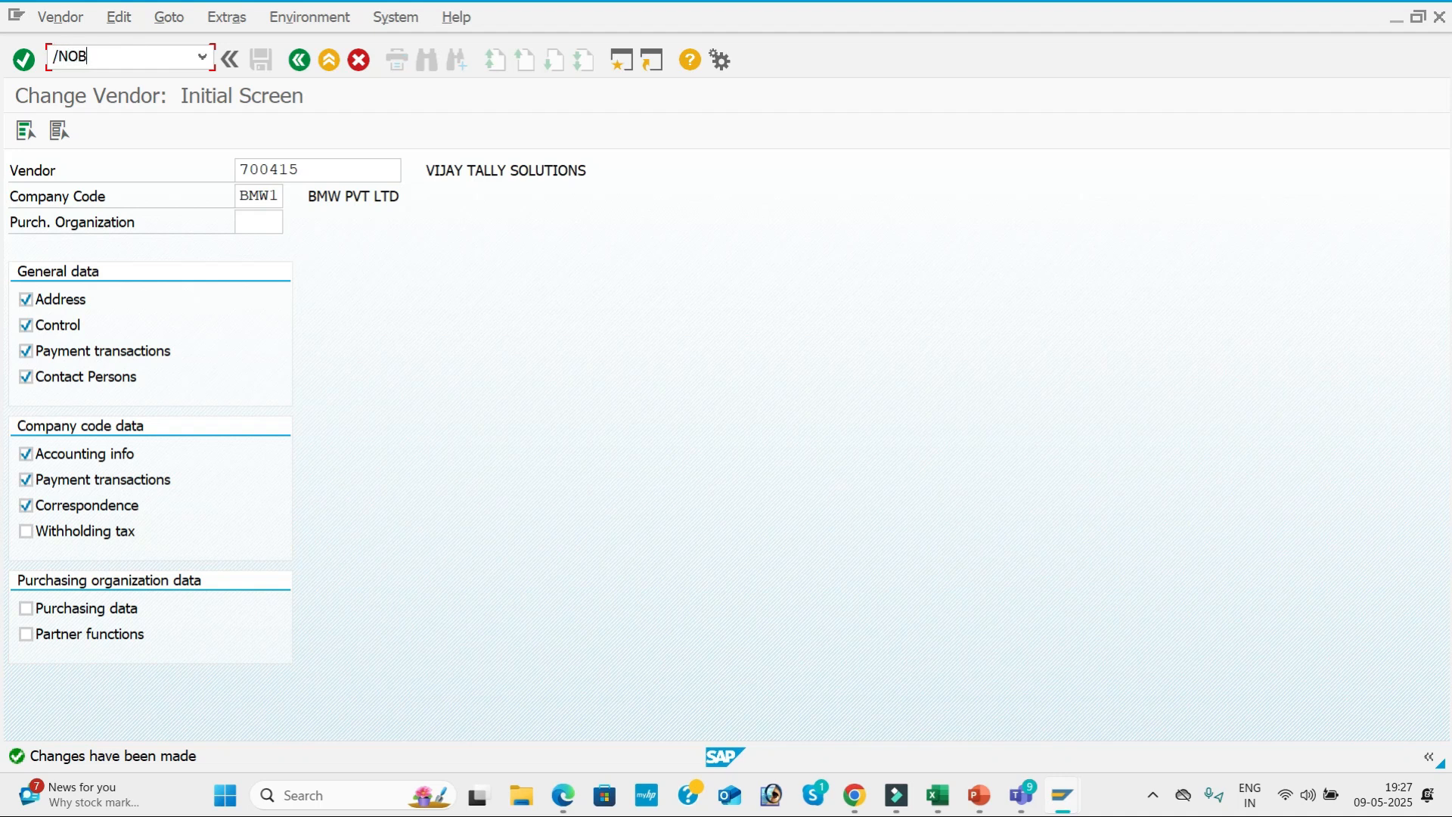
{"action": "key", "text": "Return"}
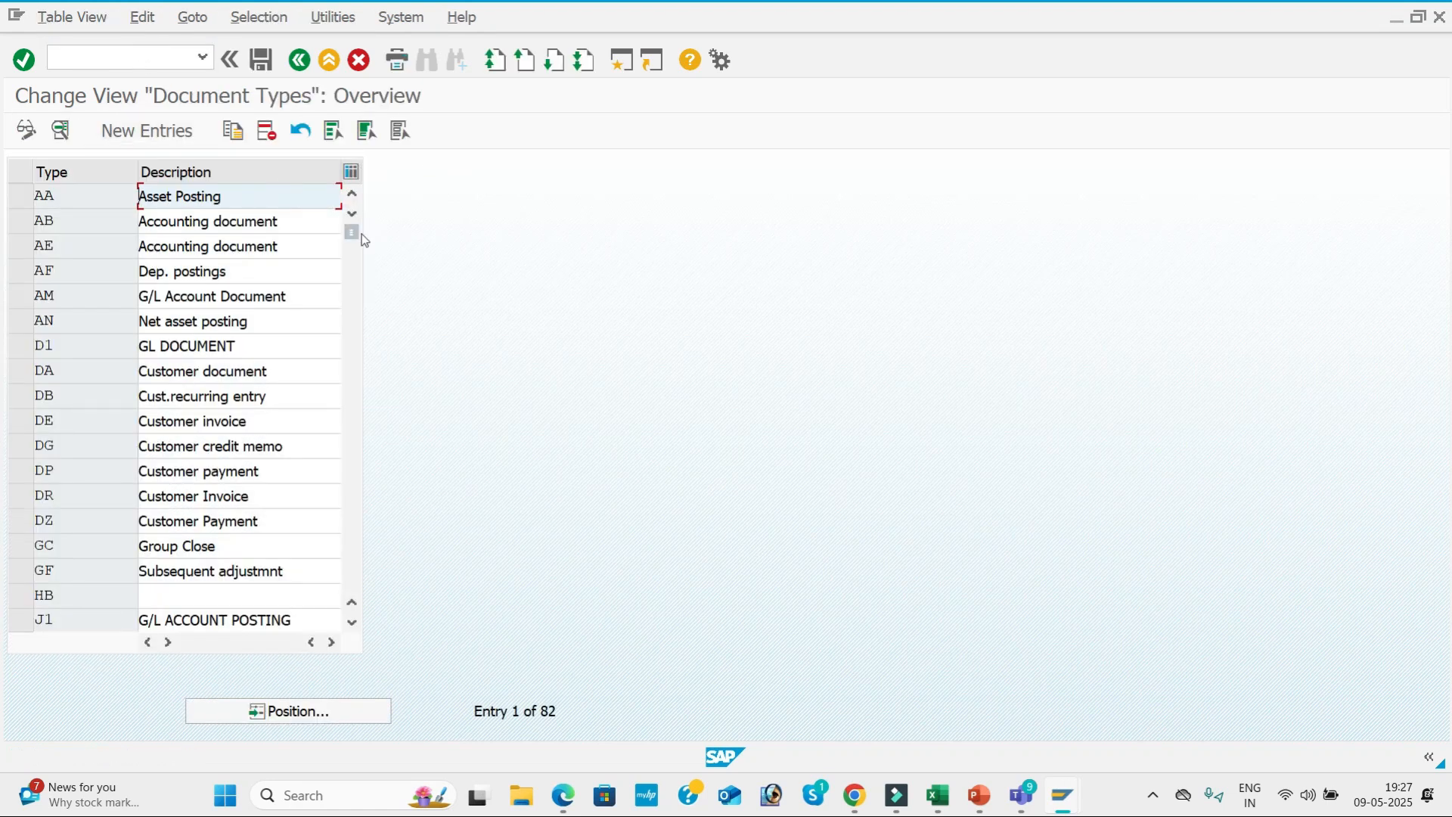
{"action": "left_click", "coordinate": [286, 711]}
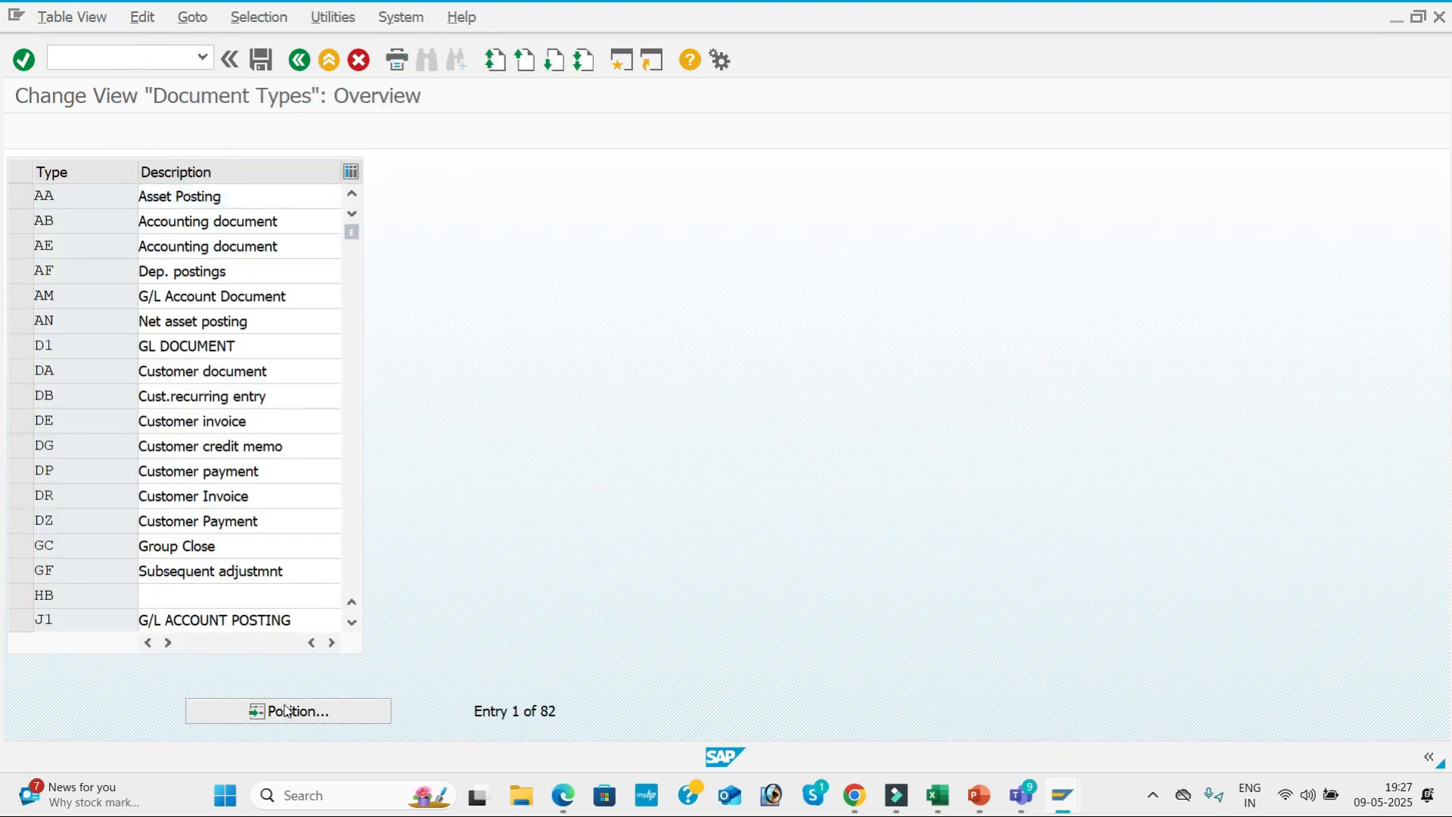
{"action": "type", "text": "ZP"}
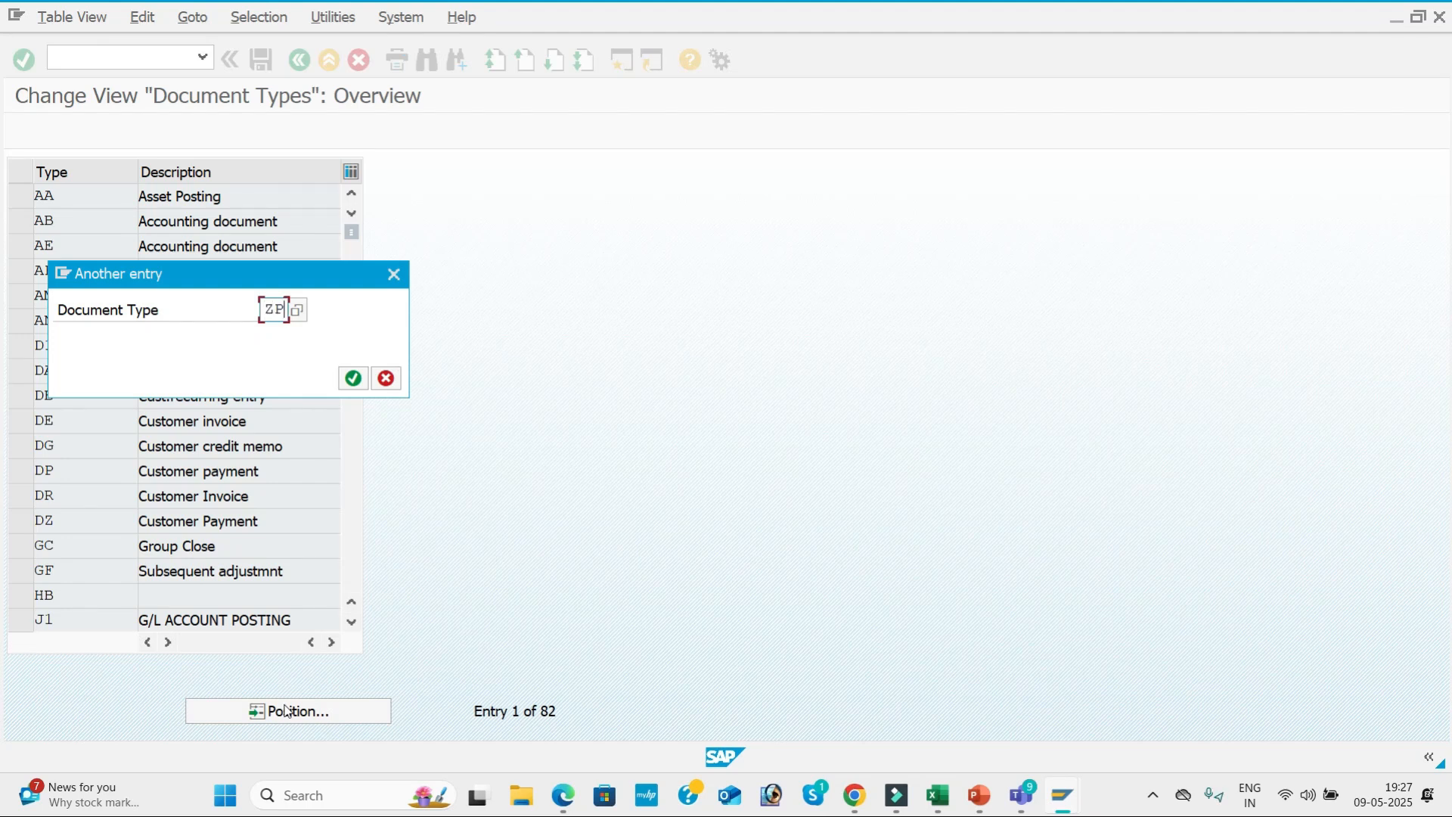
{"action": "key", "text": "Return"}
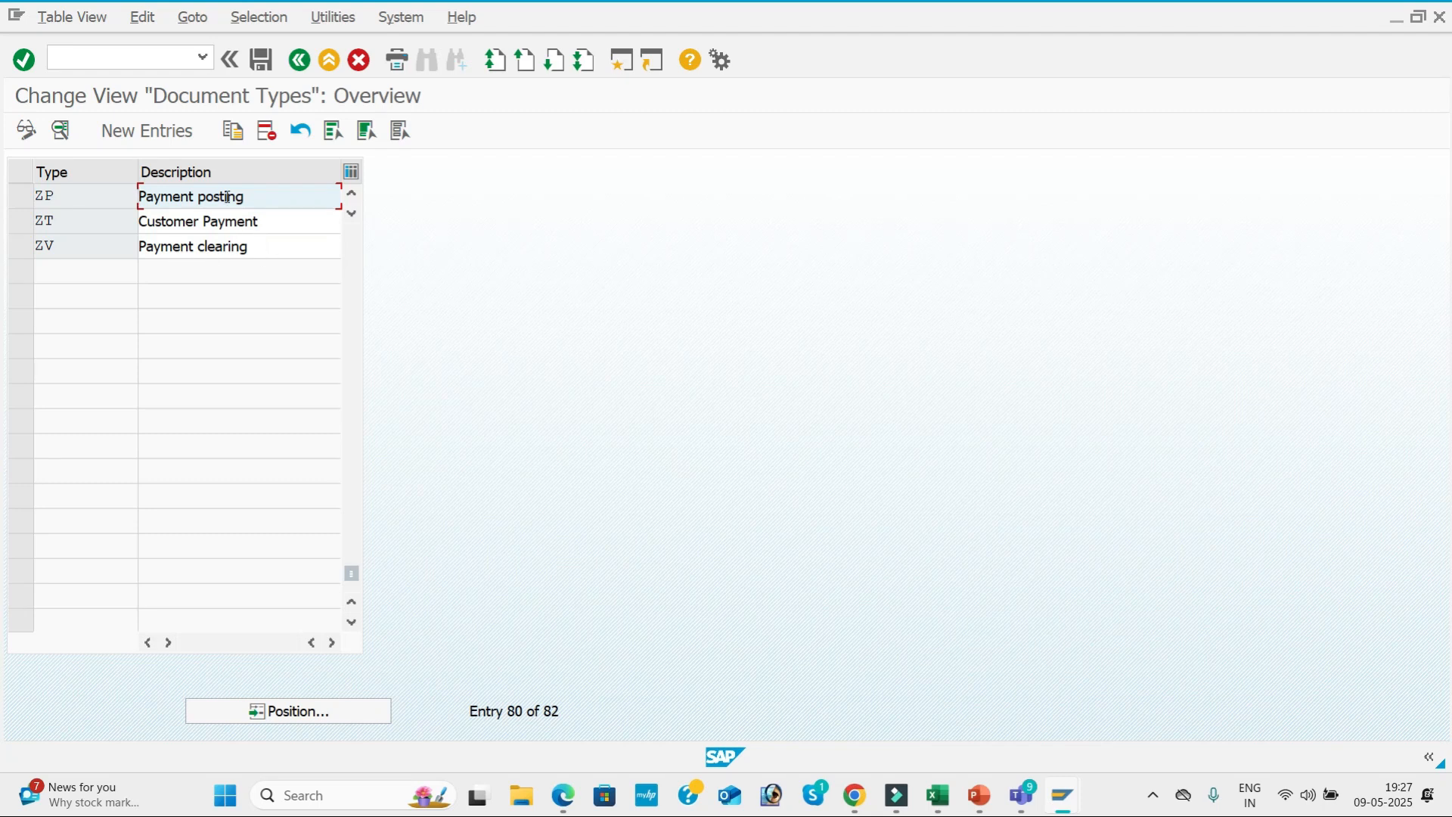
Open the details of document type ZP, go to its number range information and open company code BMW1's intervals for changing.
{"action": "double_click", "coordinate": [298, 188]}
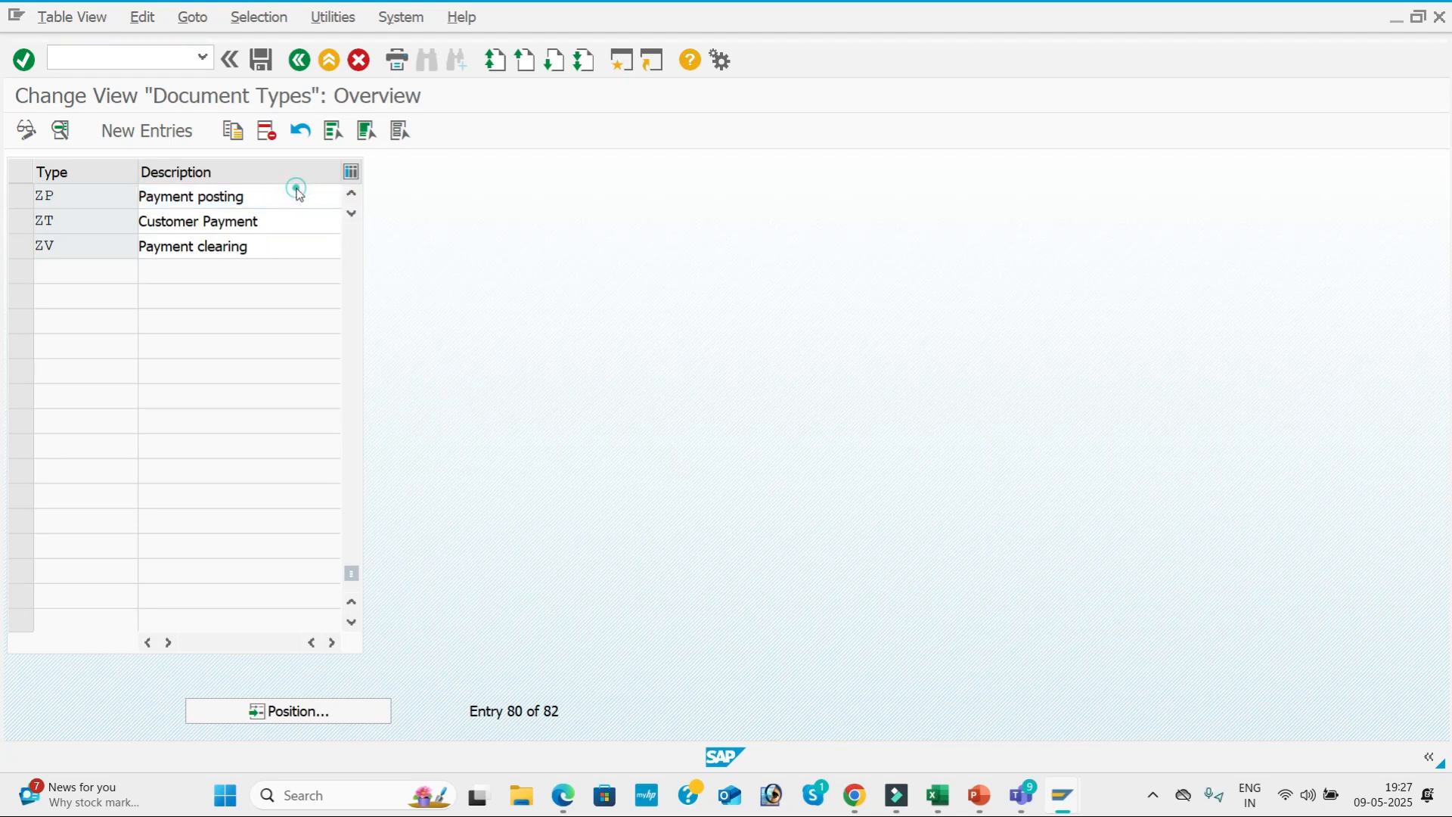
{"action": "left_click", "coordinate": [463, 247]}
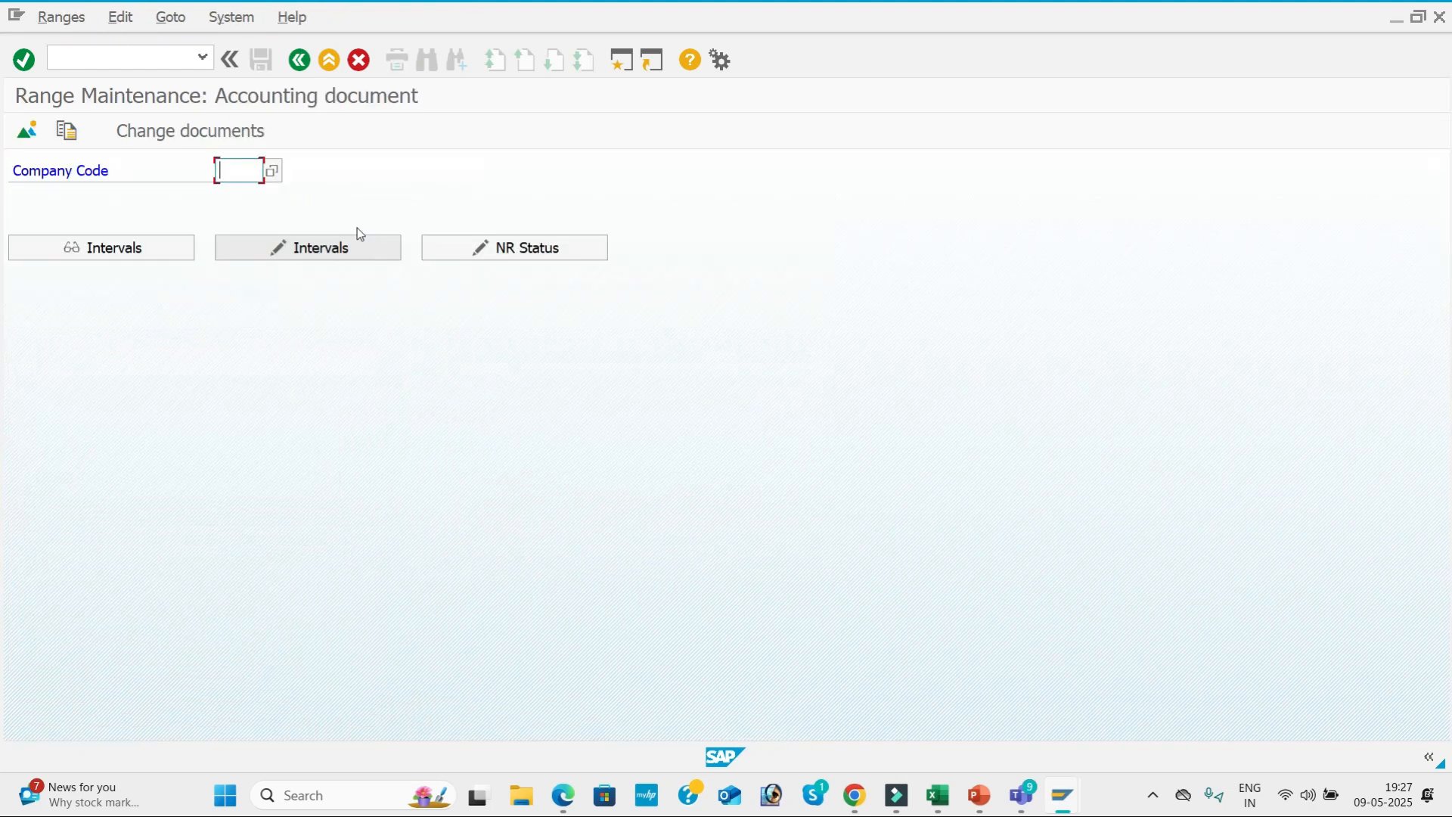
{"action": "left_click", "coordinate": [239, 171]}
{"action": "left_click", "coordinate": [236, 194]}
{"action": "left_click", "coordinate": [302, 253]}
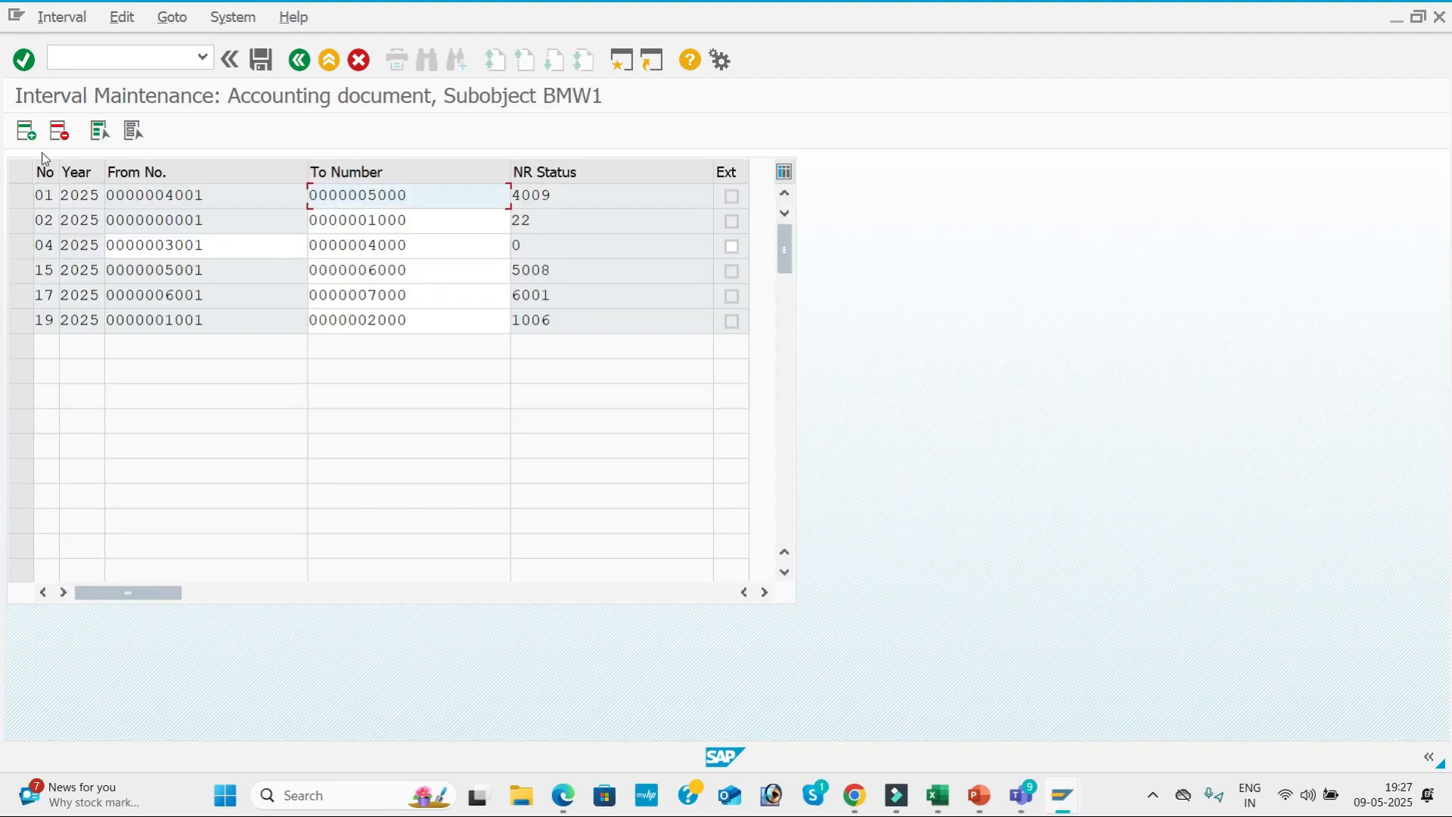
Add number range interval 20 for year 2025 from 7001 to 8000, save it and acknowledge the transport notice.
{"action": "left_click", "coordinate": [33, 138]}
{"action": "type", "text": "20"}
{"action": "type", "text": "2025"}
{"action": "key", "text": "Tab"}
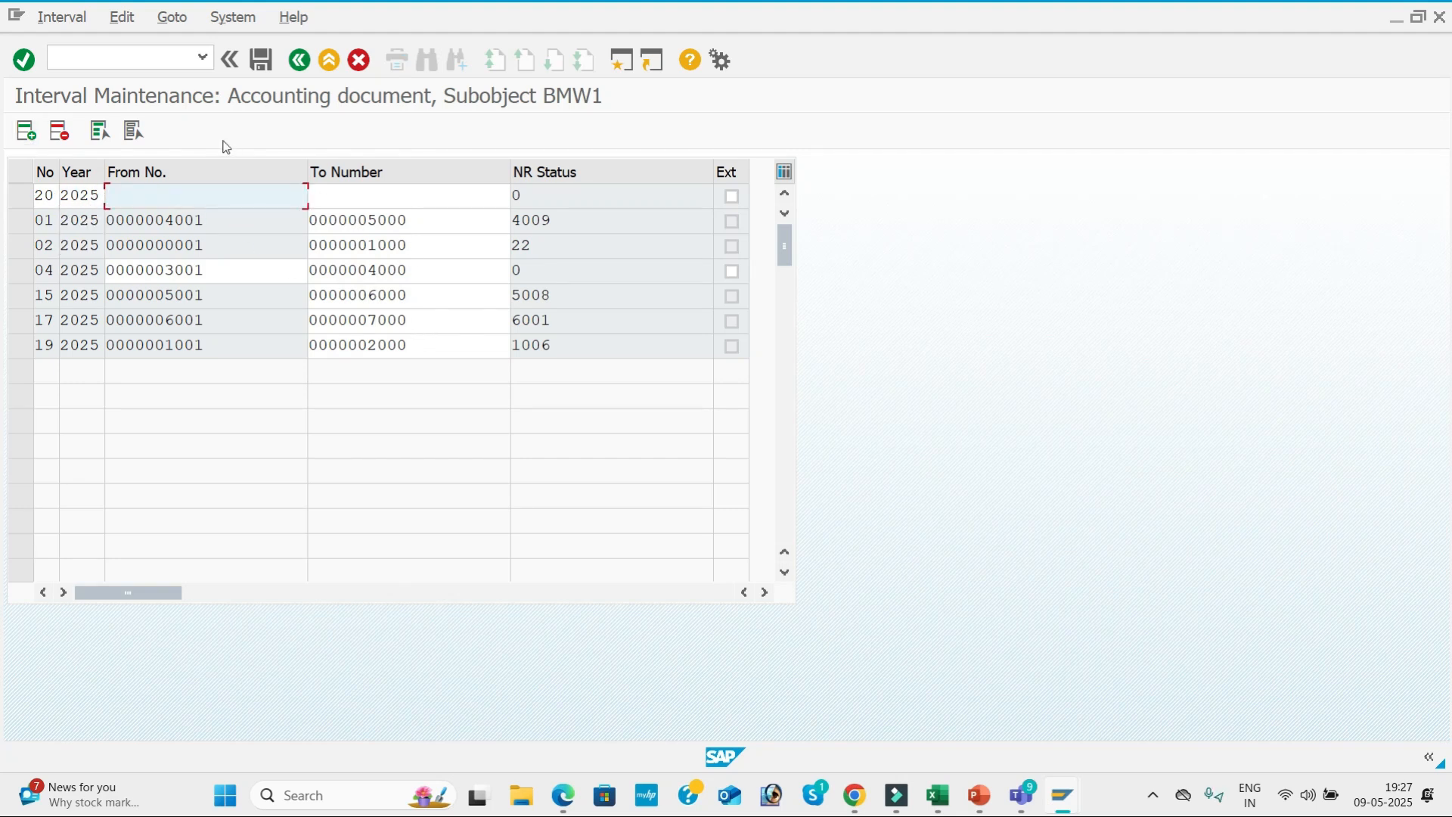
{"action": "type", "text": "7001"}
{"action": "key", "text": "Tab"}
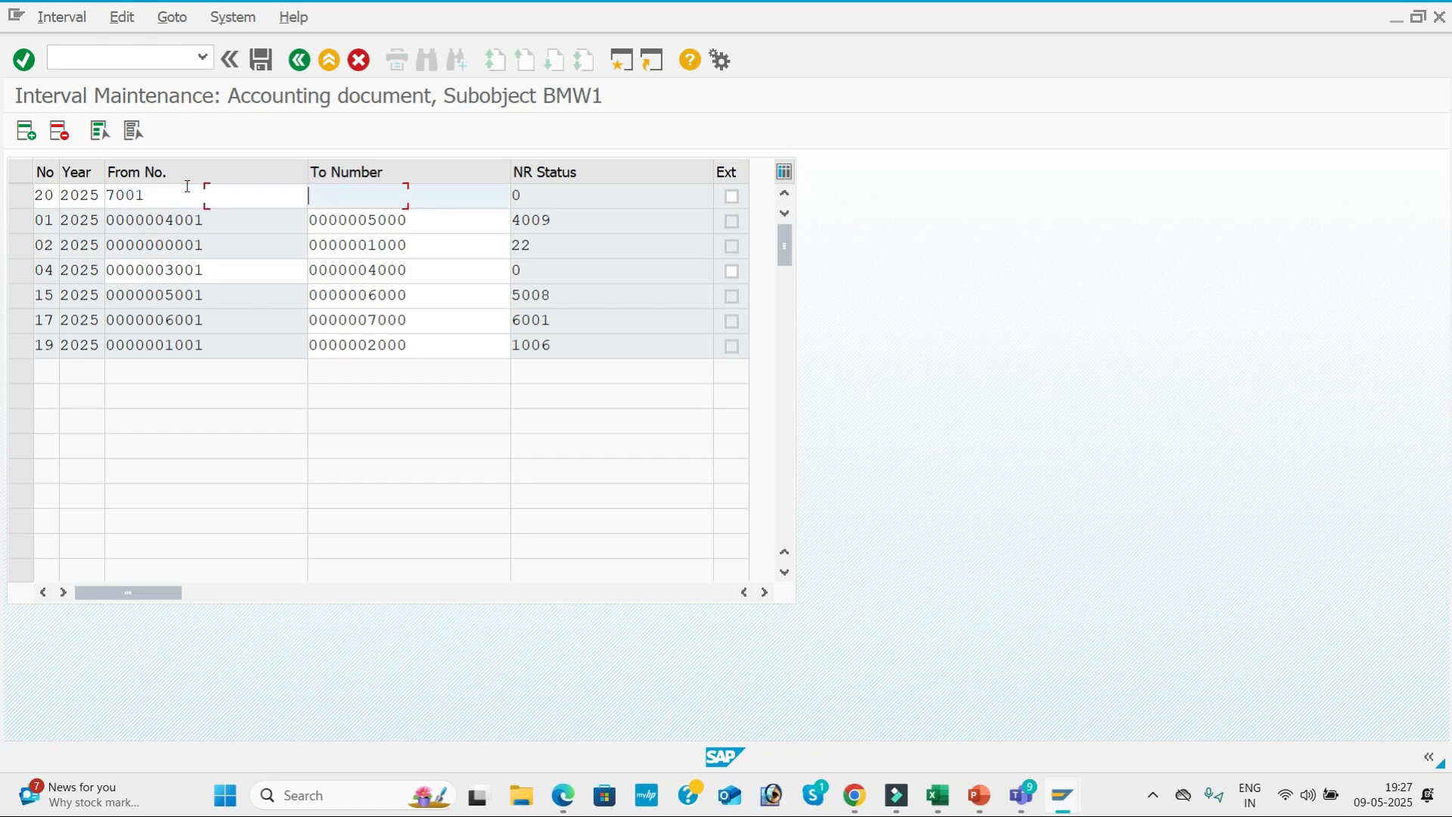
{"action": "type", "text": "8000"}
{"action": "key", "text": "Return"}
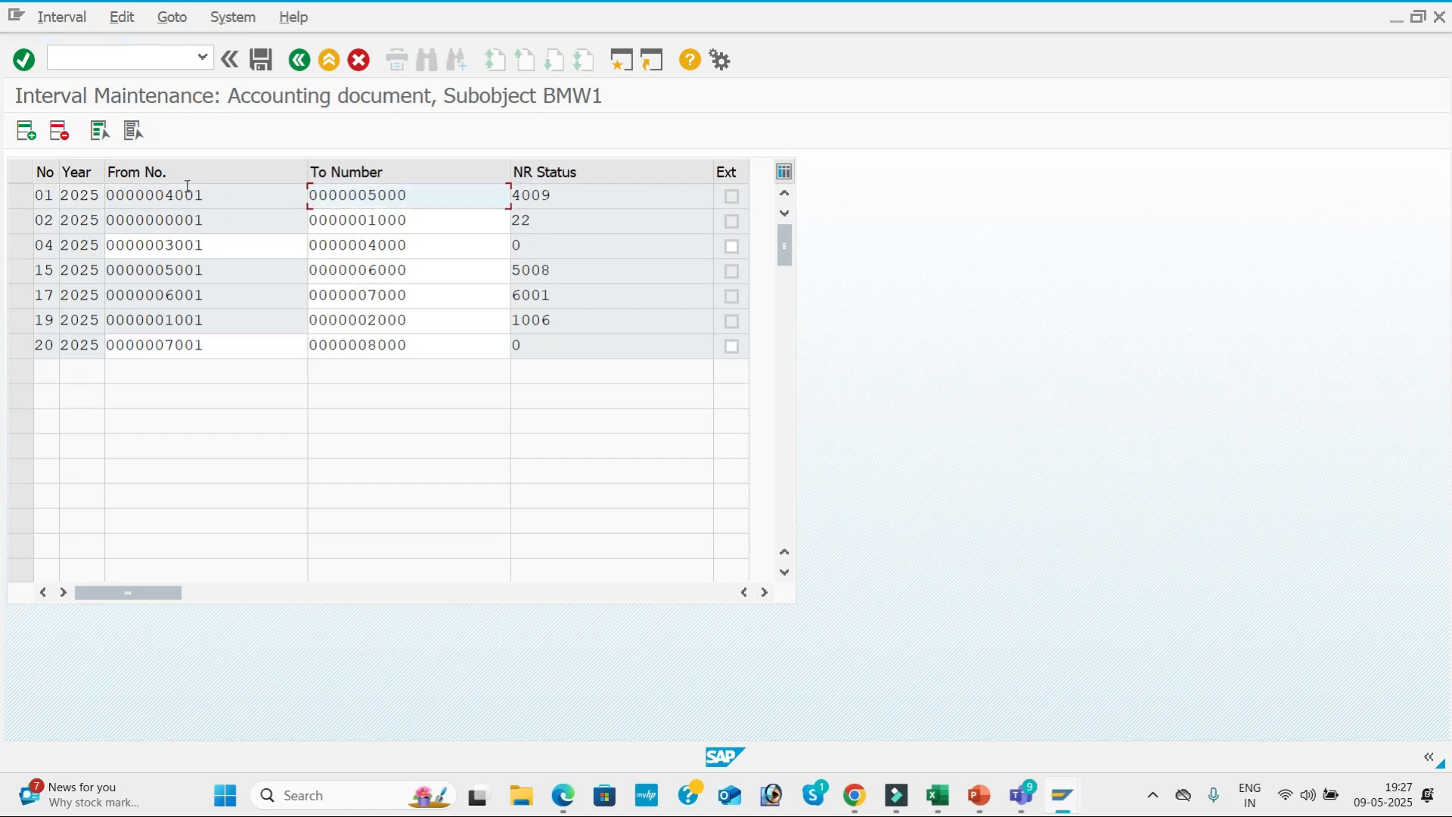
{"action": "left_click", "coordinate": [262, 61]}
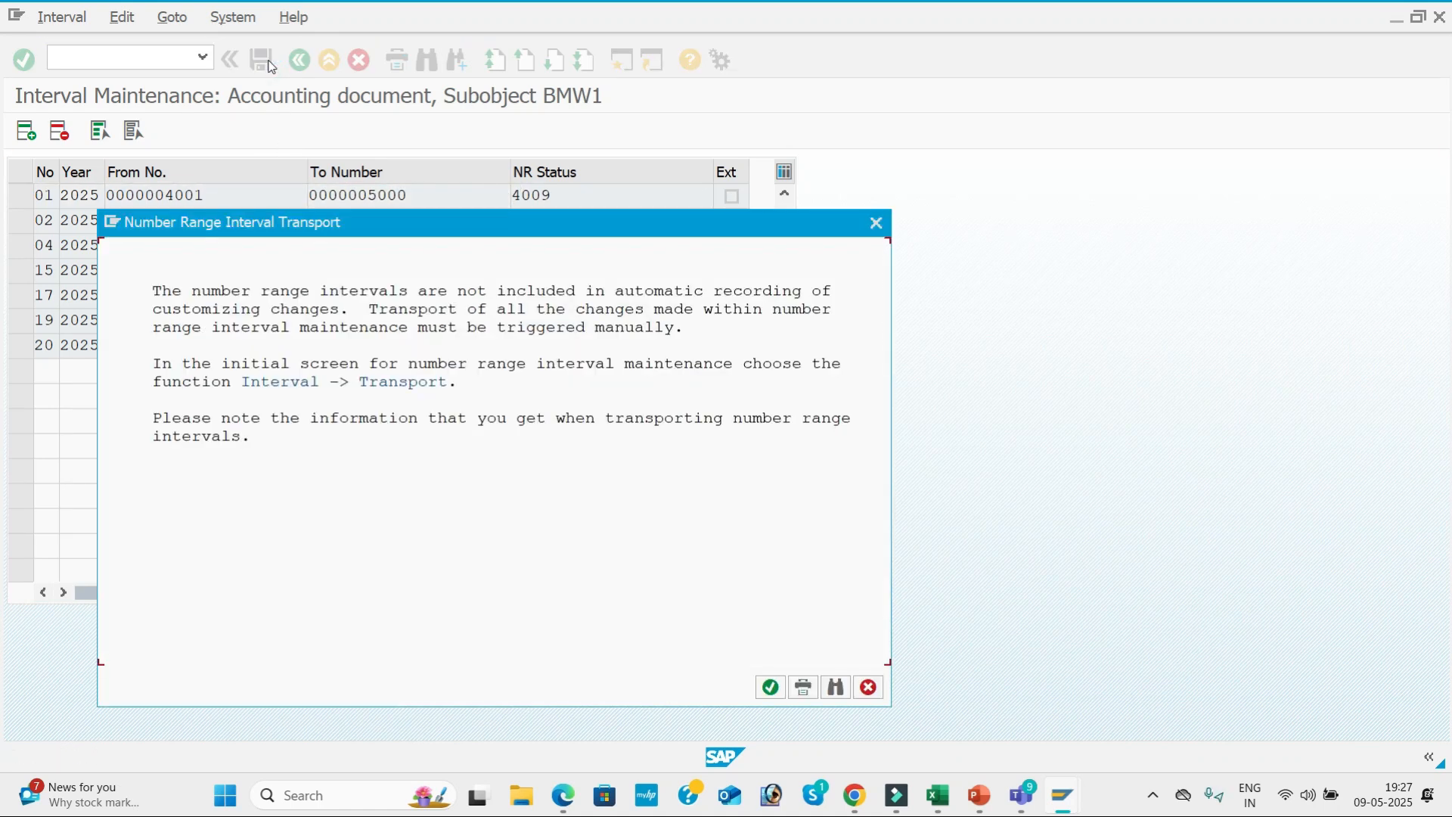
{"action": "left_click", "coordinate": [769, 695]}
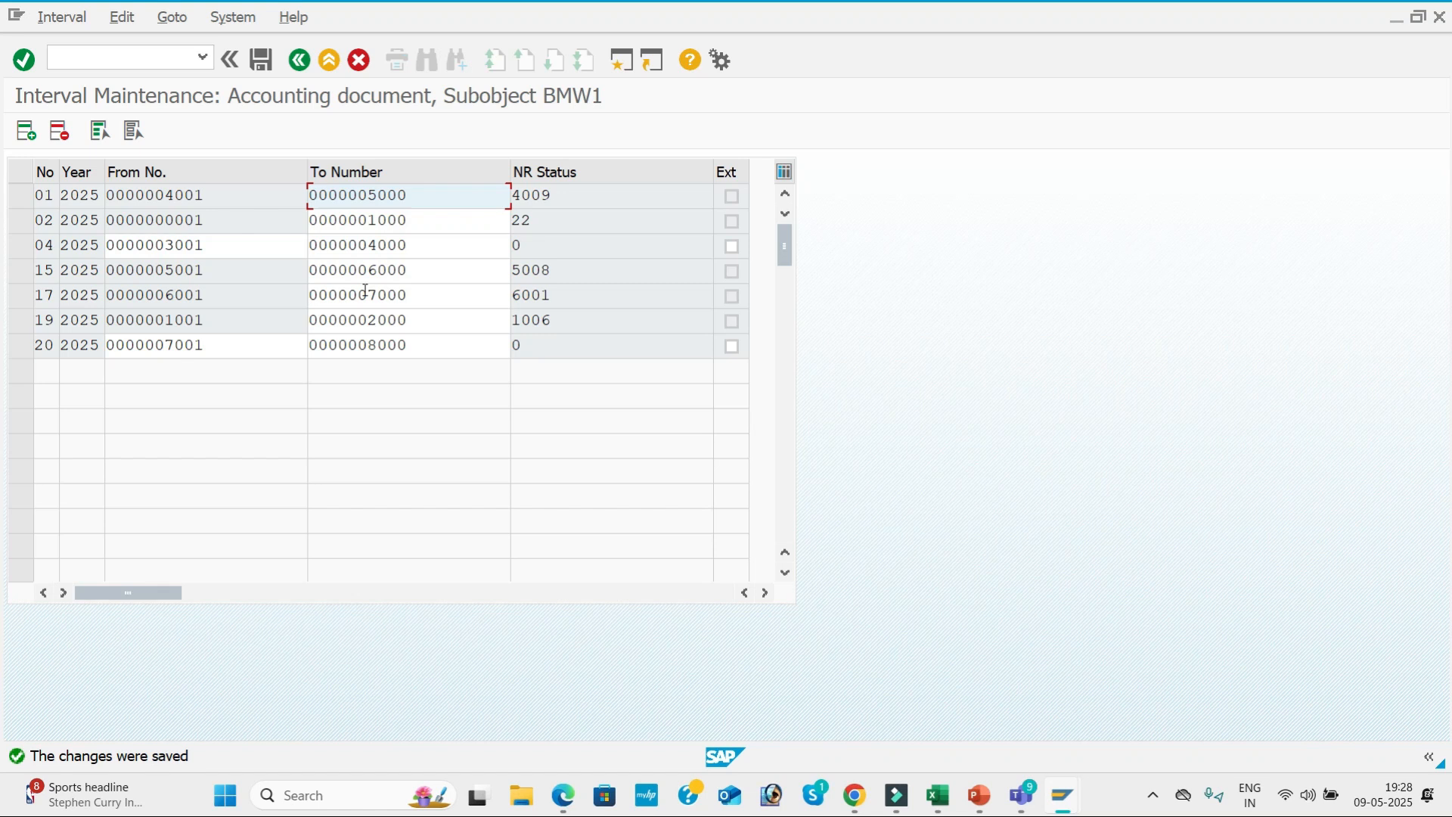
Switch from SAP to the Microsoft Teams meeting window.
{"action": "key", "text": "alt+Tab"}
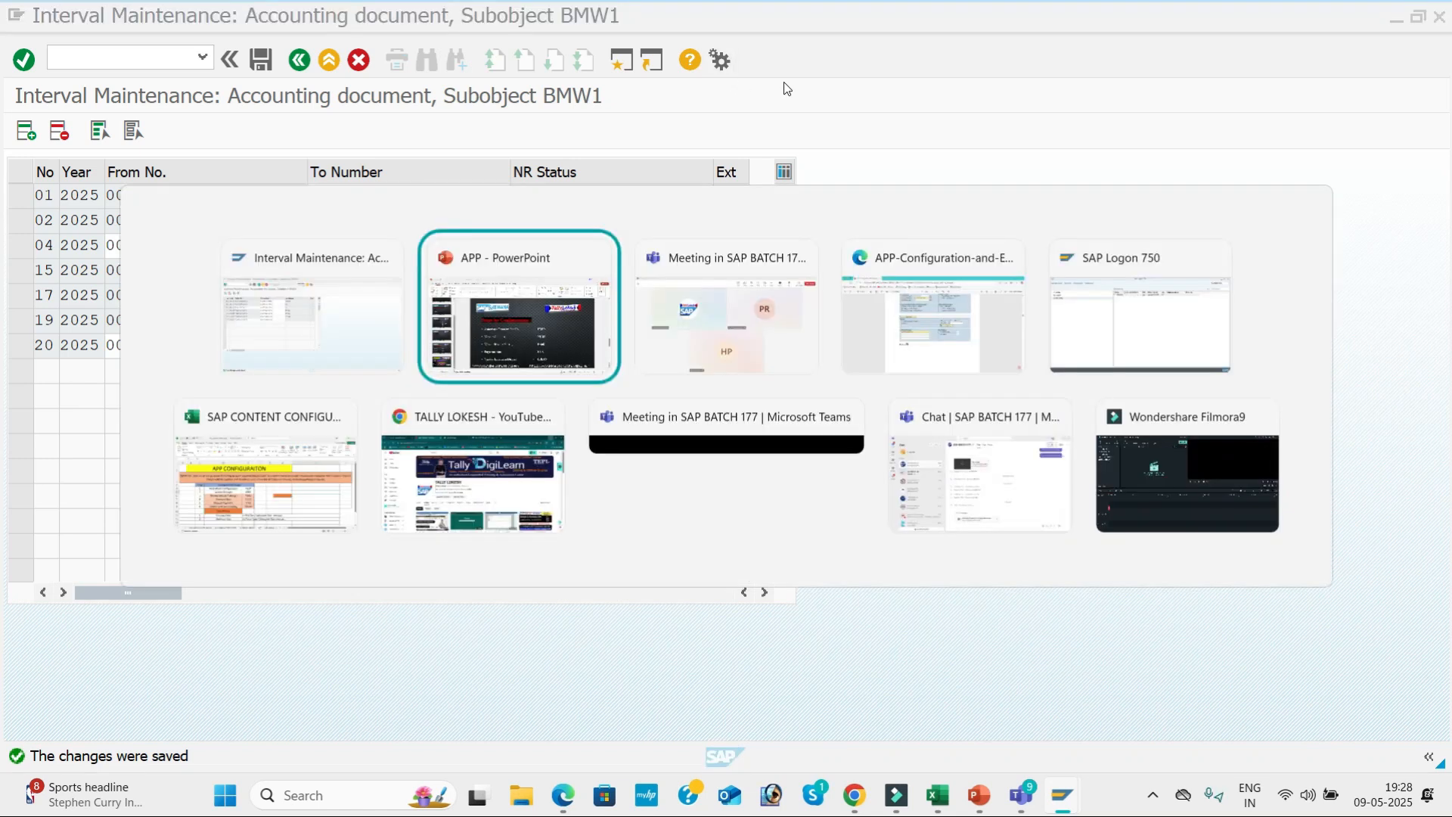
{"action": "key", "text": "alt+Tab"}
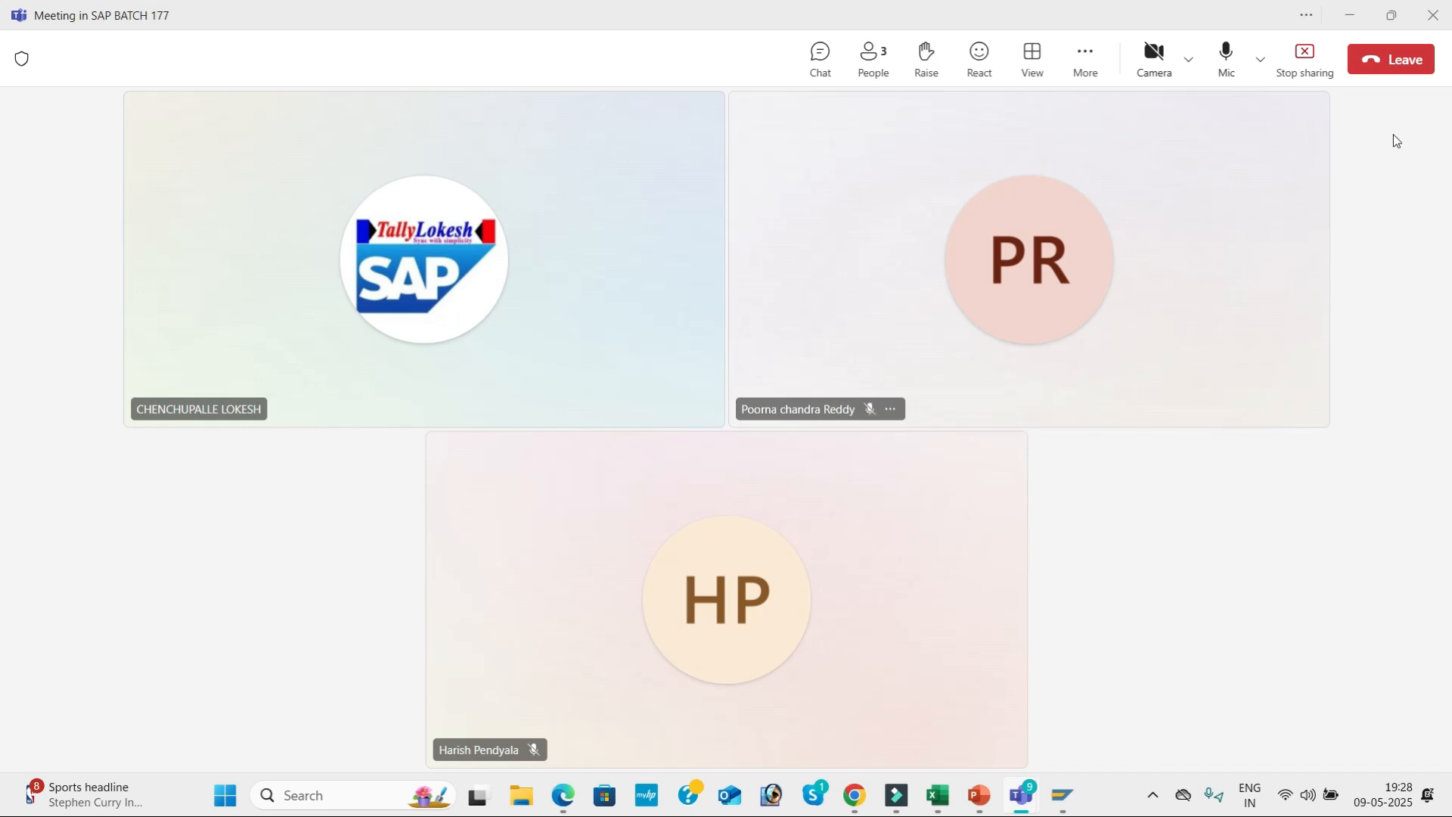
Leave the Teams meeting and stop the running screen recording.
{"action": "left_click", "coordinate": [1411, 75]}
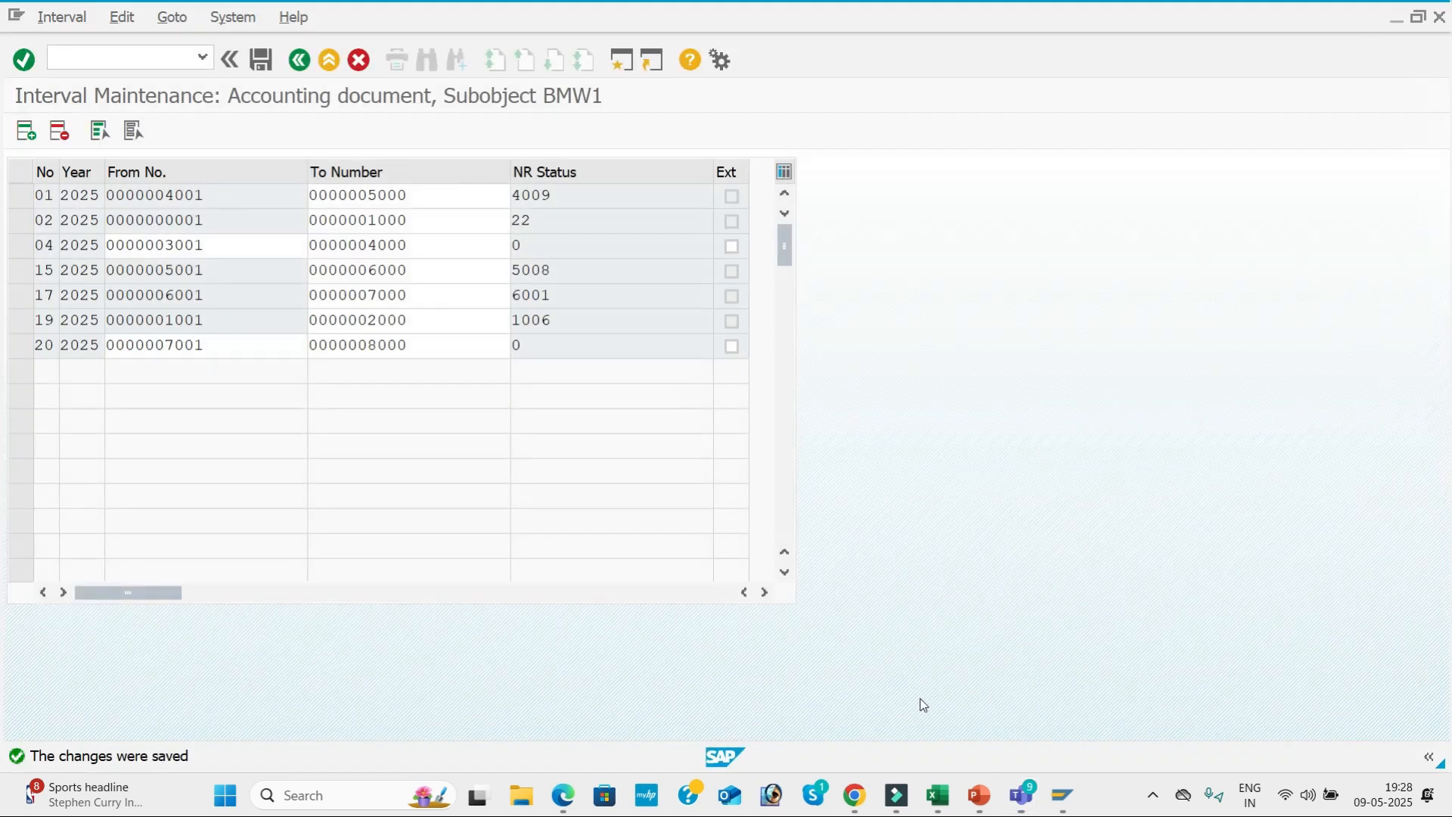
{"action": "left_click", "coordinate": [1161, 795]}
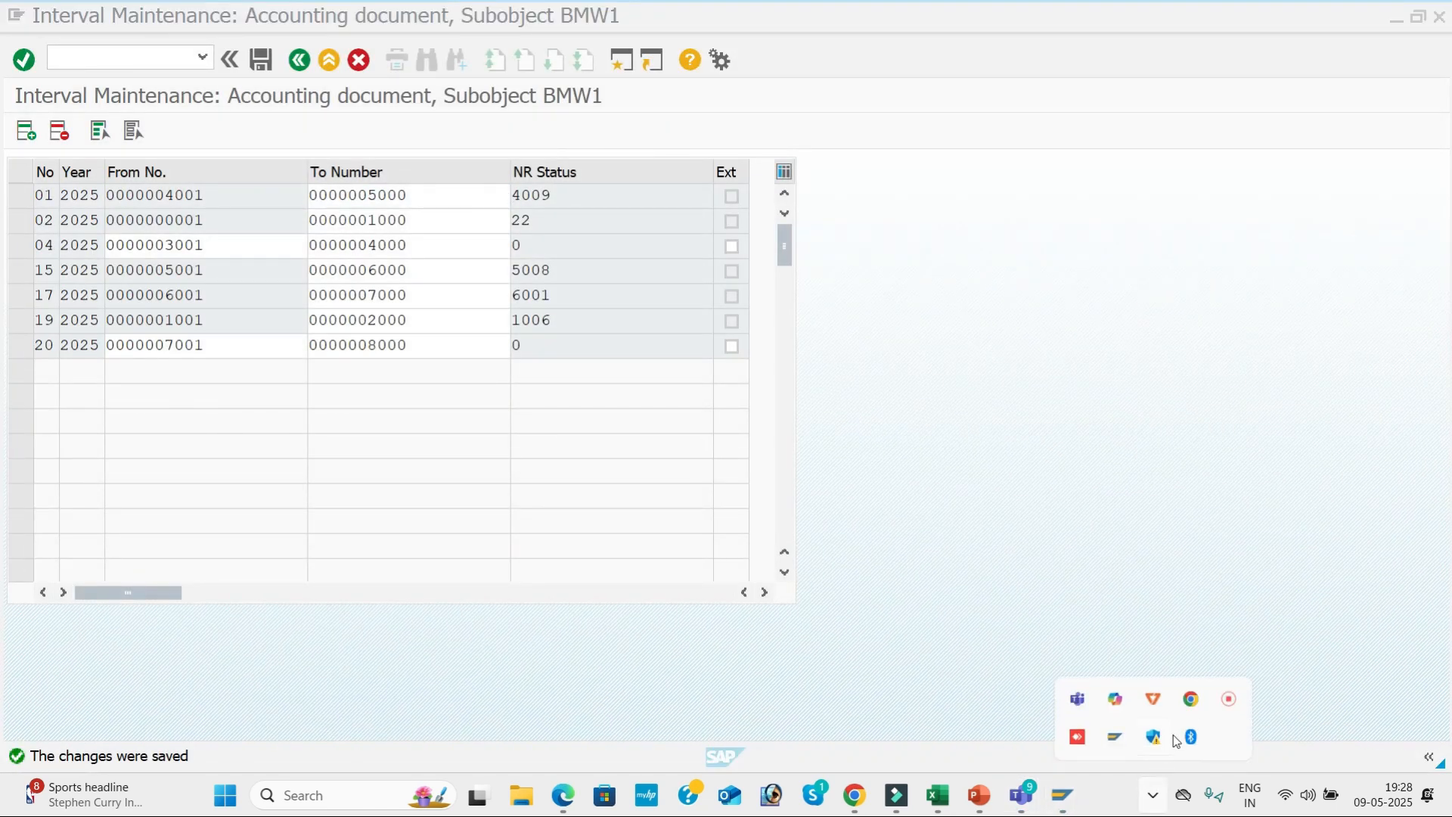
{"action": "left_click", "coordinate": [1230, 703]}
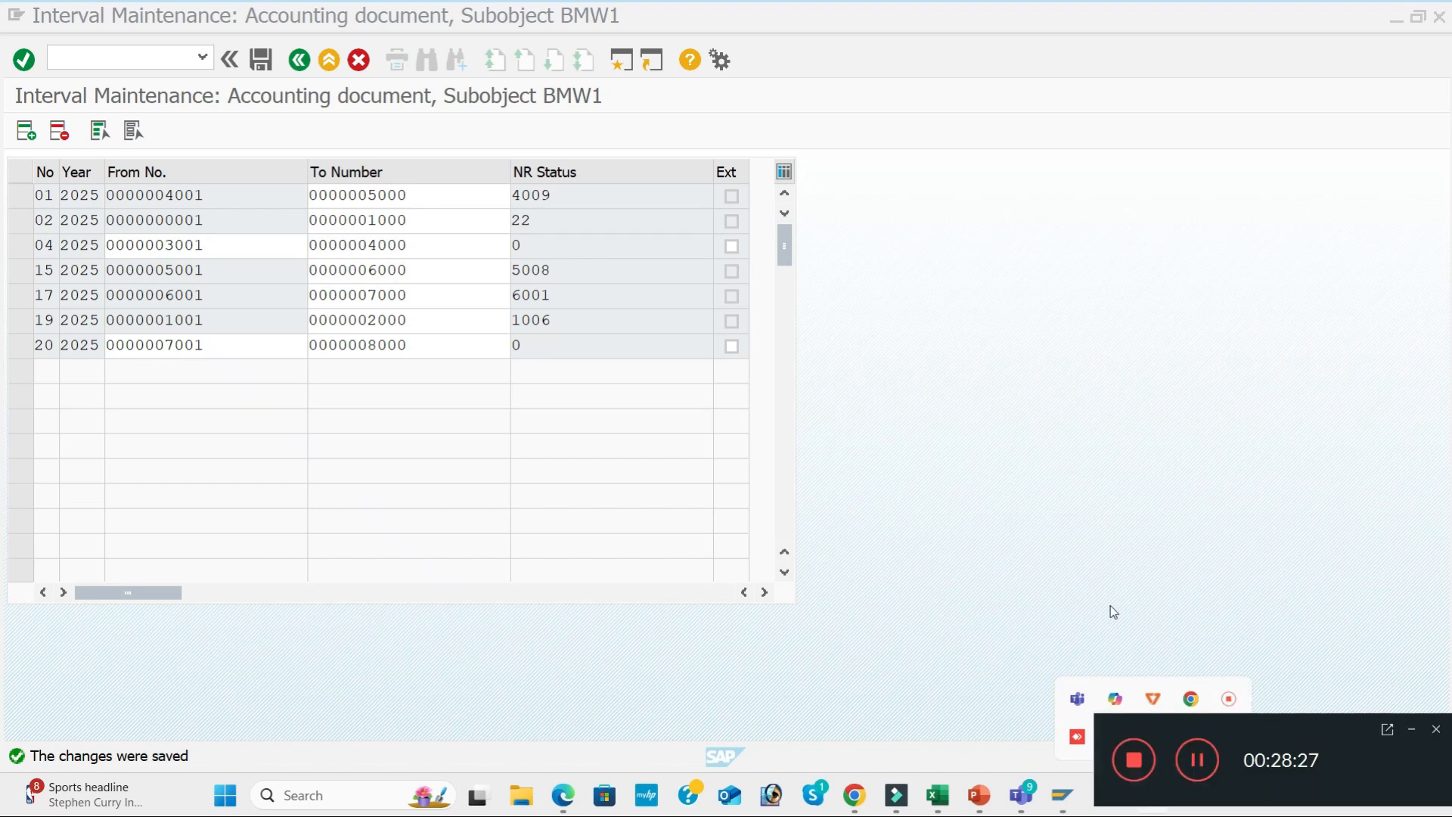
{"action": "left_click", "coordinate": [1134, 760]}
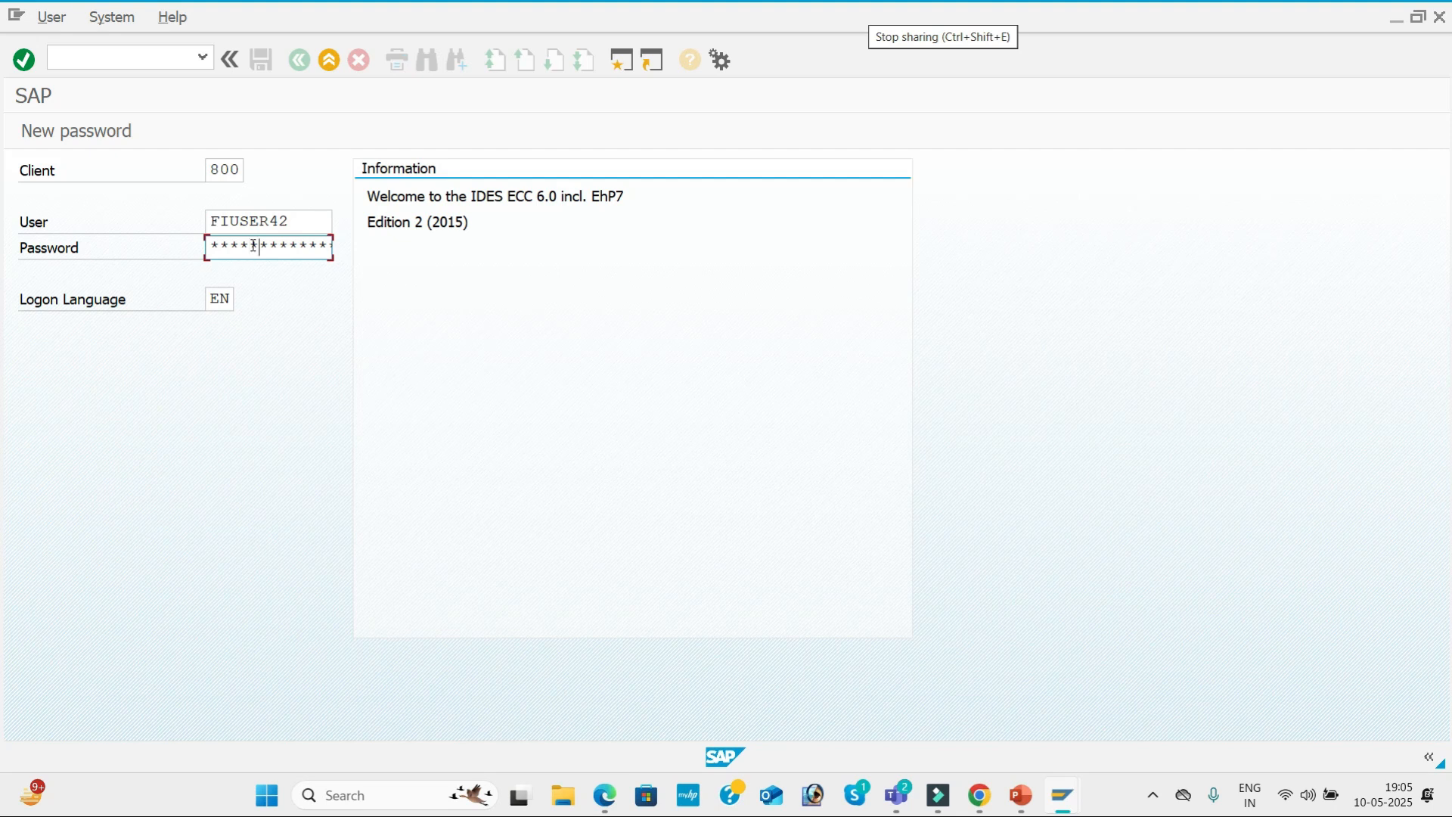
Log on to SAP client 800, switch to PowerPoint and bring up the Steps for Configuration slide.
{"action": "key", "text": "Return"}
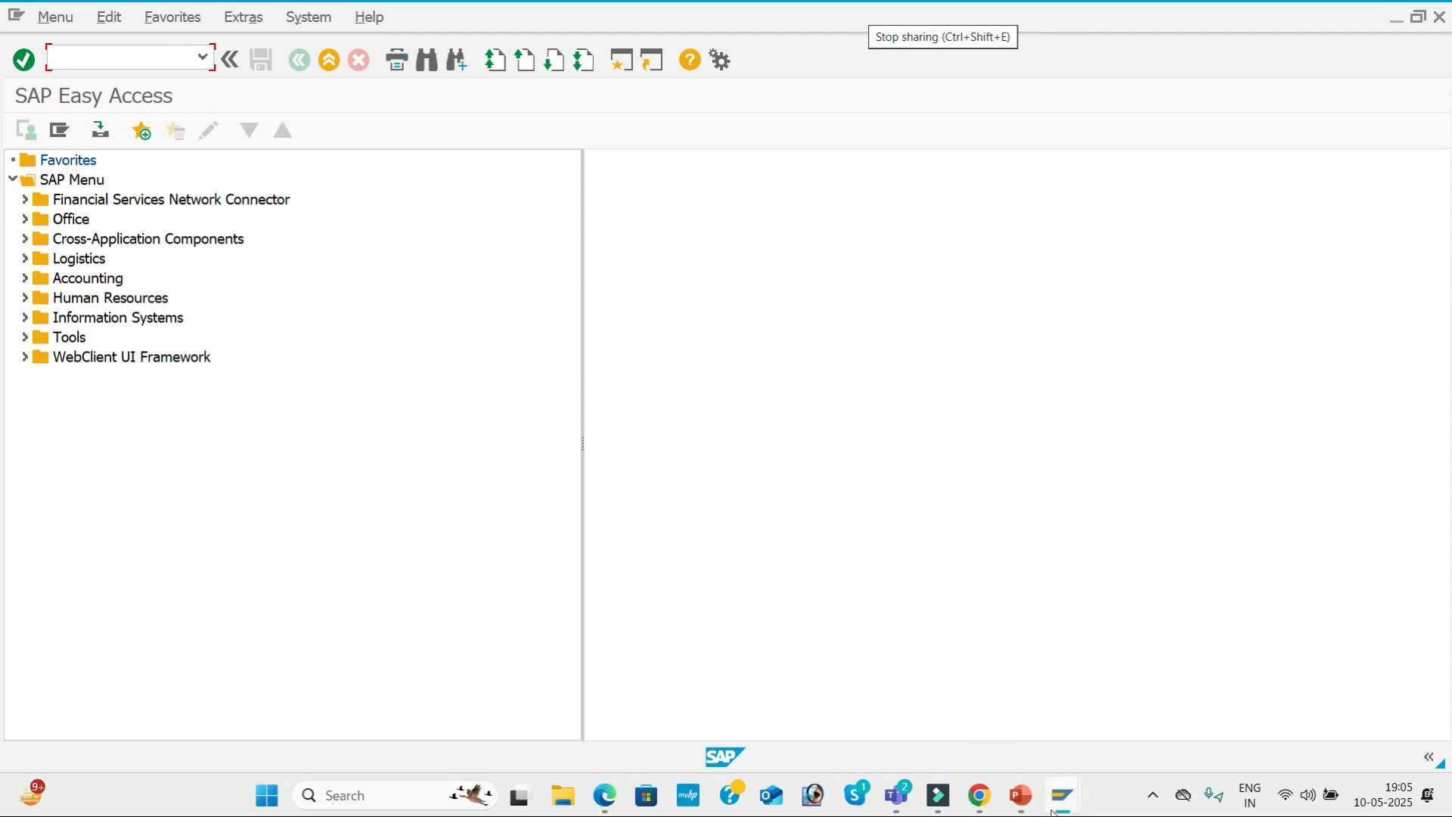
{"action": "left_click", "coordinate": [1021, 795]}
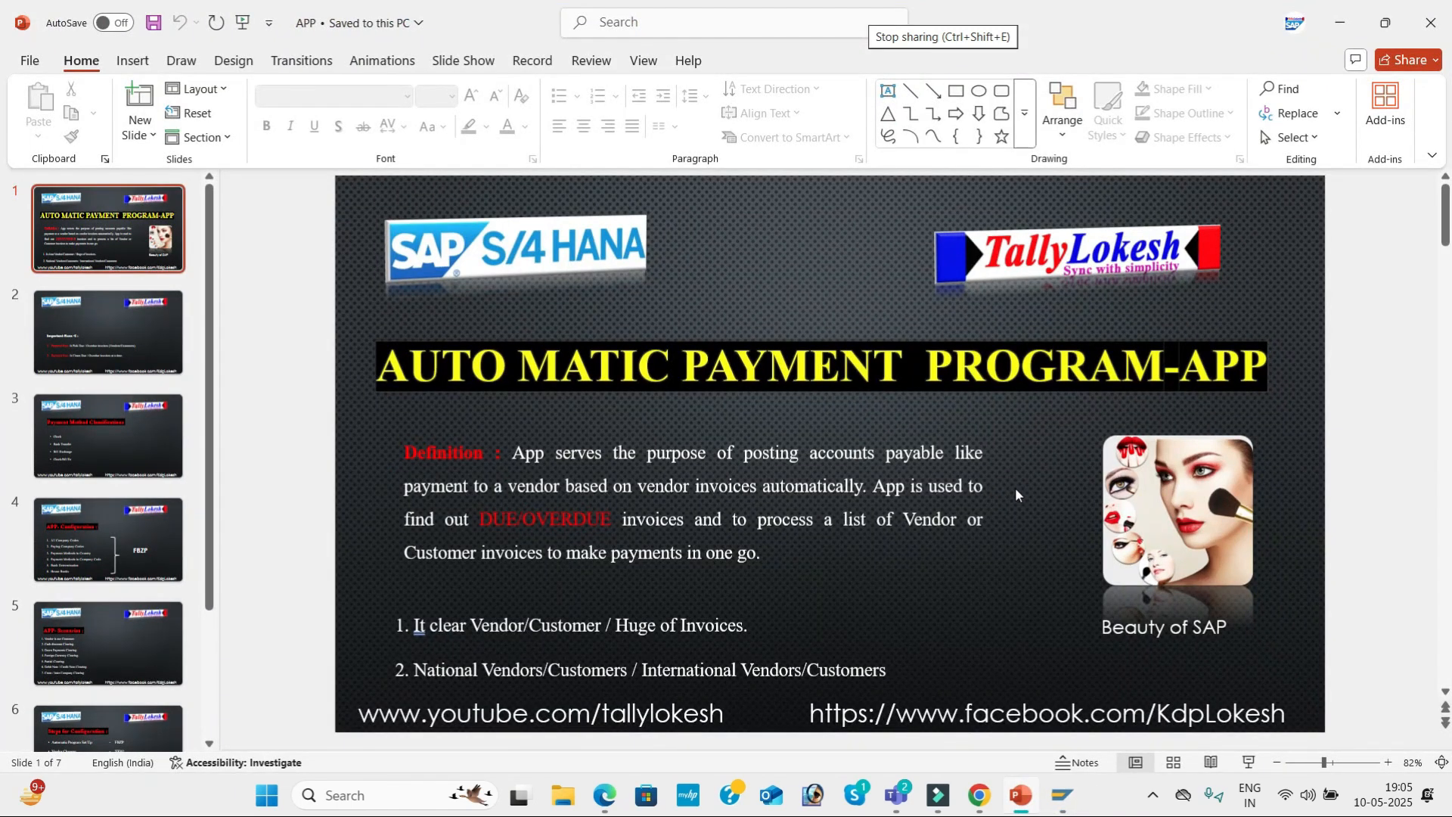
{"action": "scroll", "coordinate": [1015, 487], "scroll_direction": "down", "scroll_amount": 5}
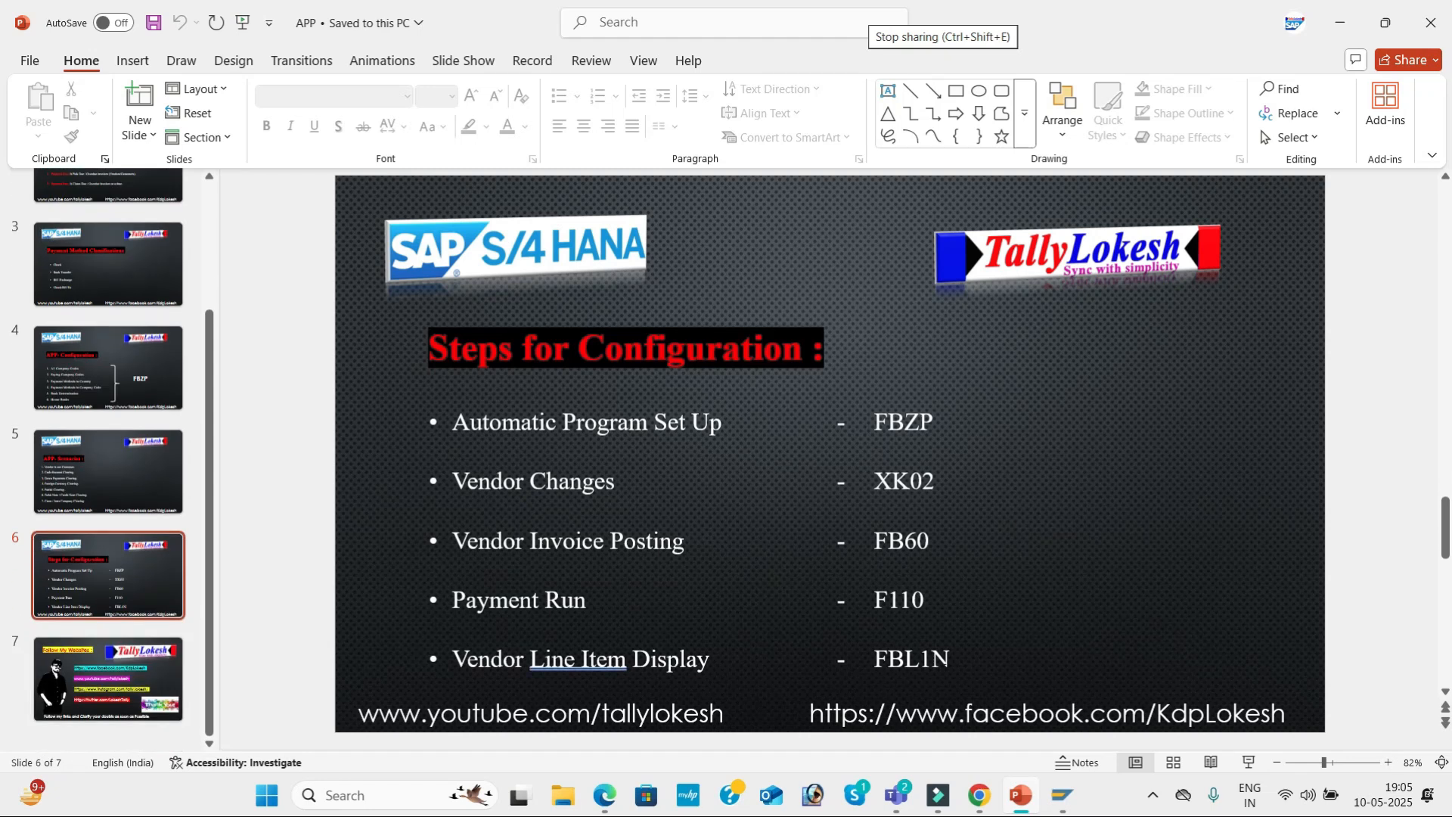
Switch back to SAP, open Vendor Line Item Display with transaction FBL1N and enter company code BMW1.
{"action": "key", "text": "alt+Tab"}
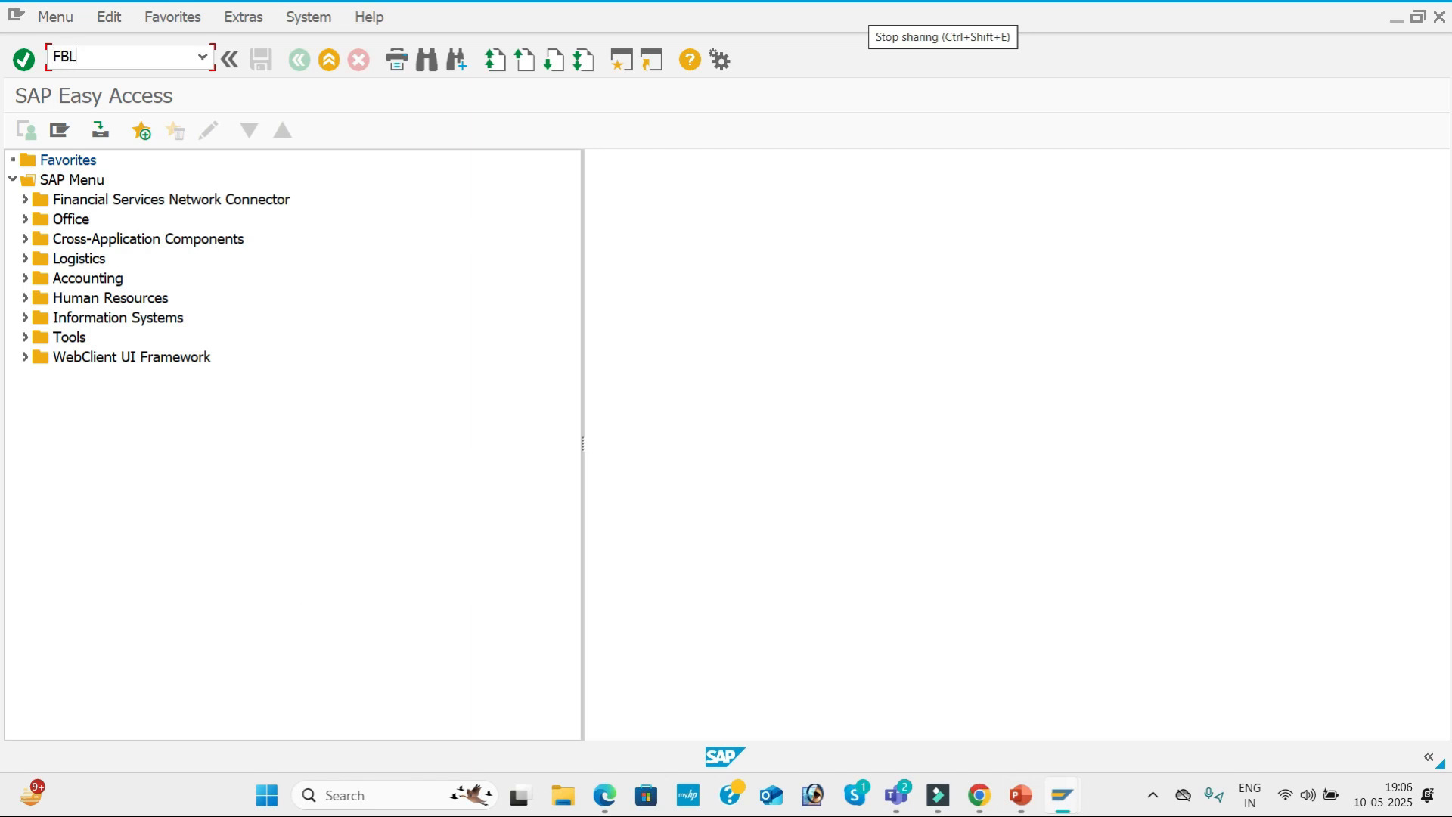
{"action": "key", "text": "Return"}
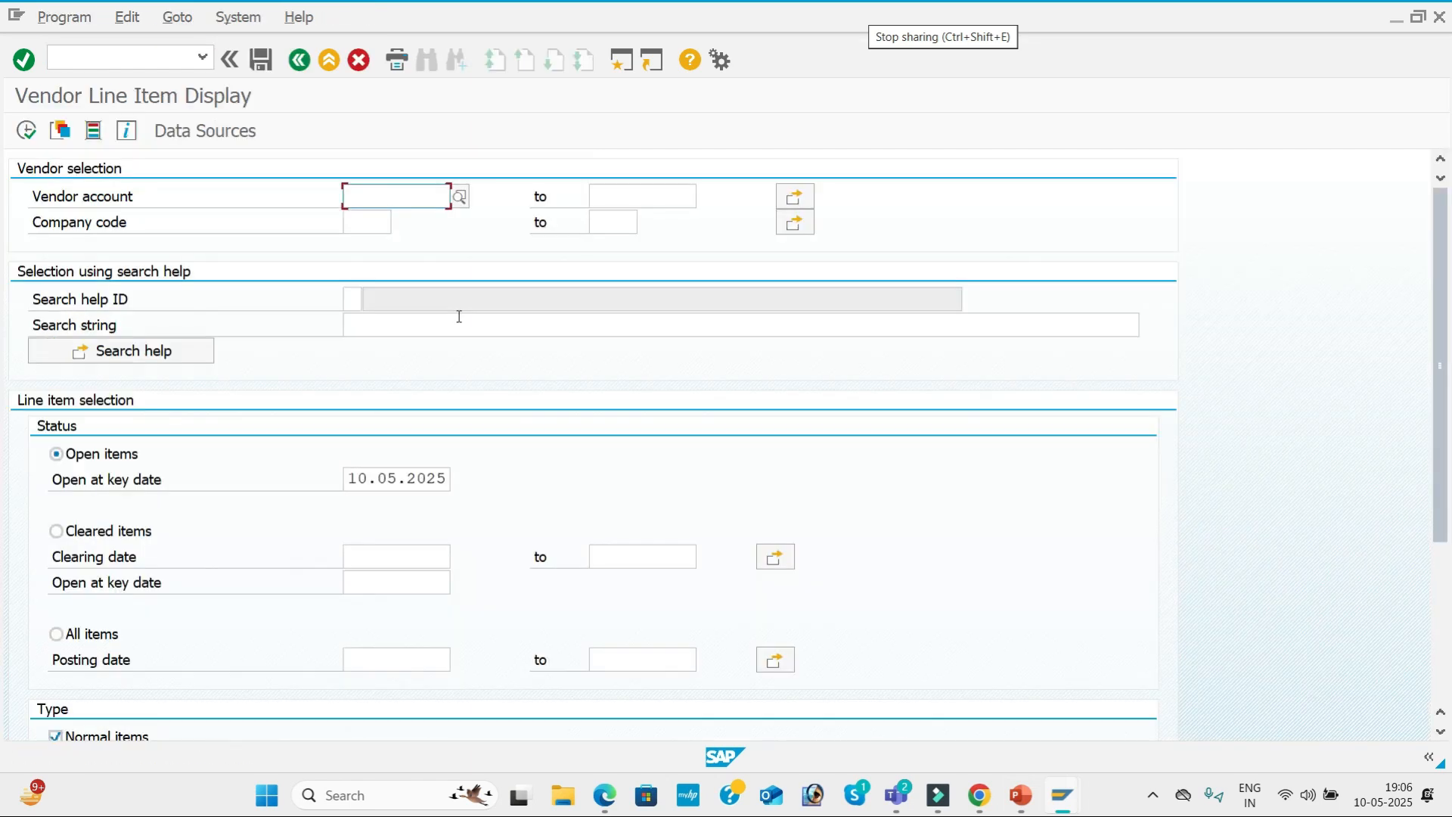
{"action": "left_click", "coordinate": [373, 226]}
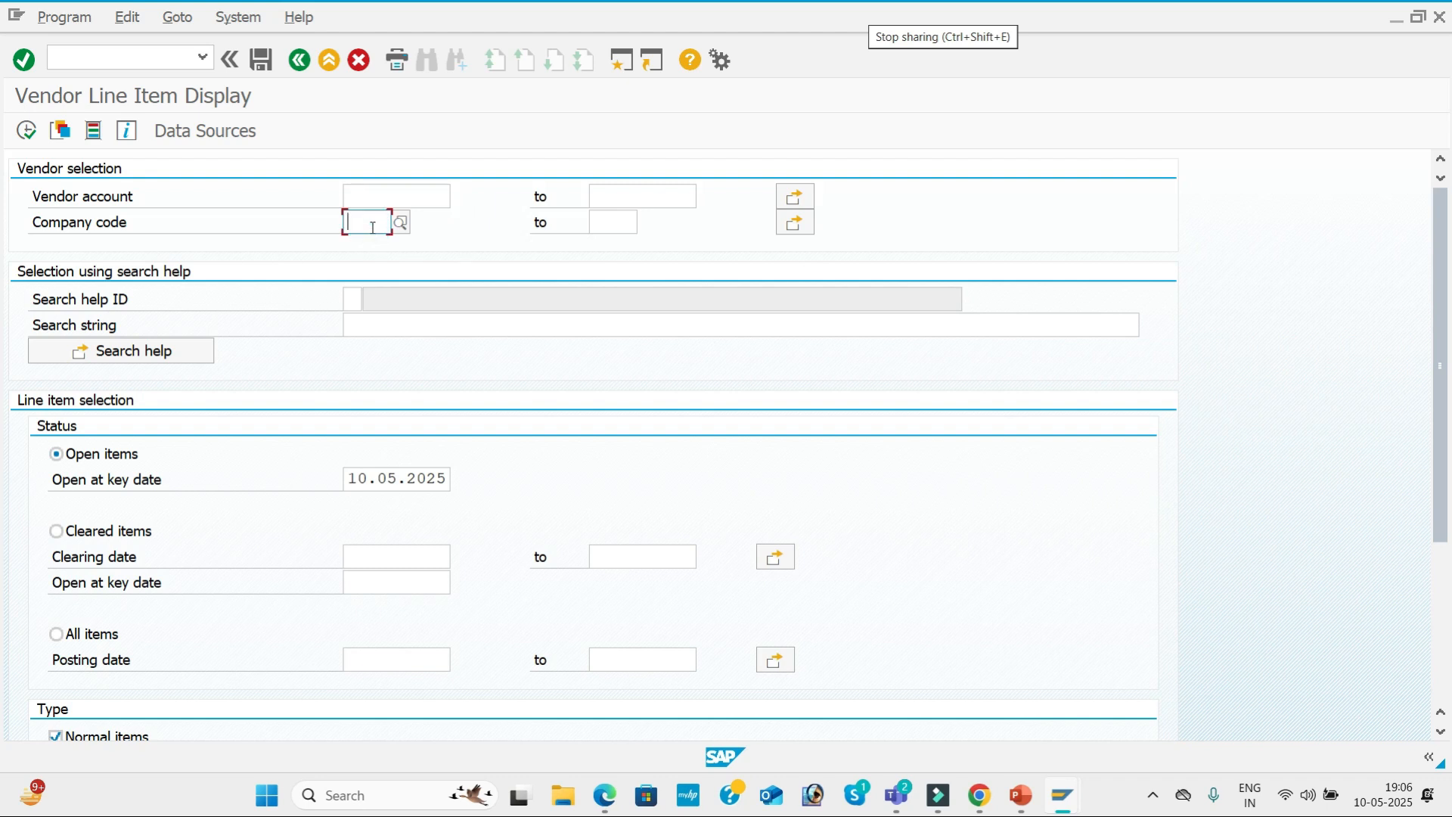
{"action": "type", "text": "BMW1"}
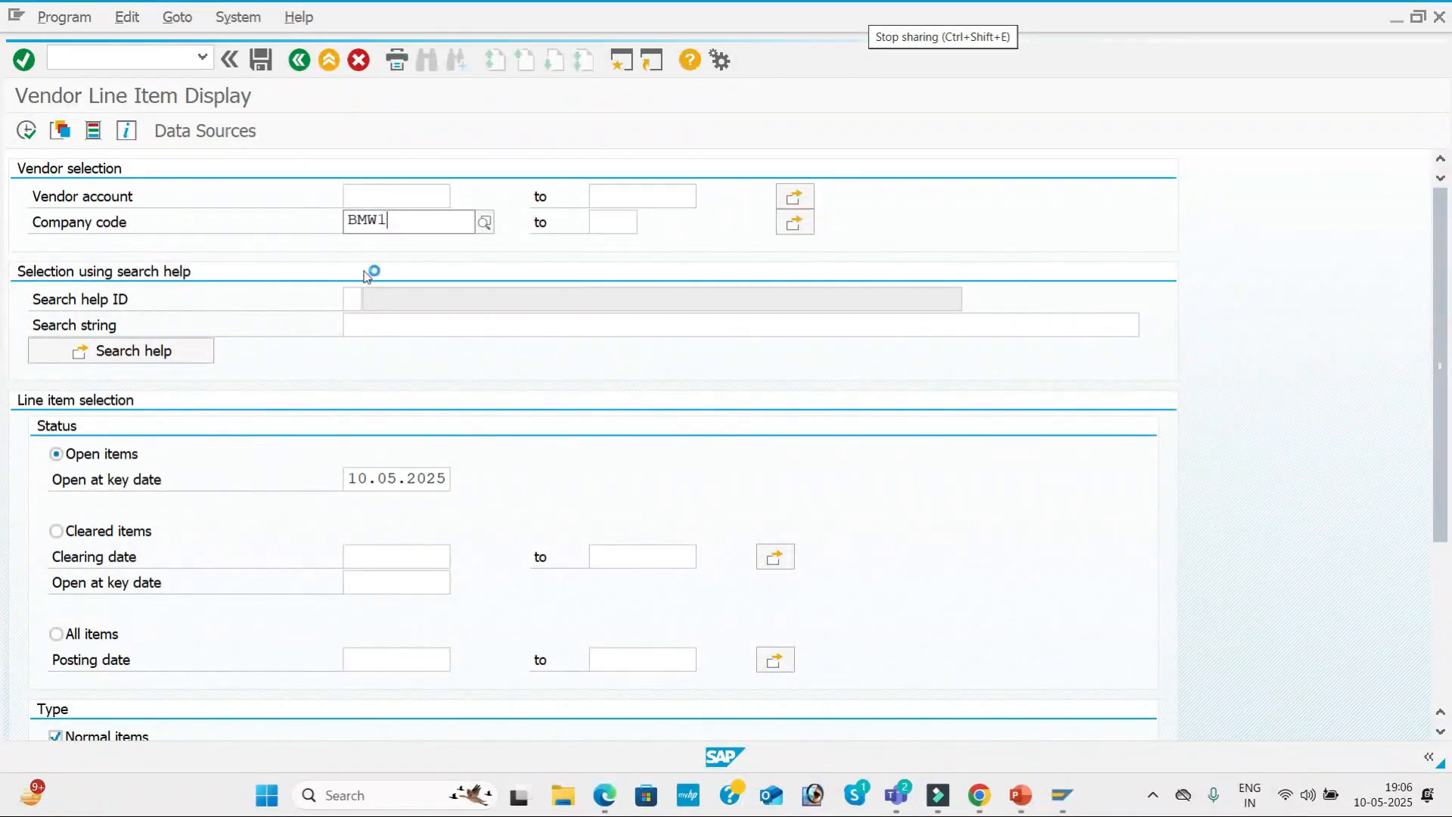
{"action": "left_click", "coordinate": [392, 268]}
{"action": "left_click", "coordinate": [405, 200]}
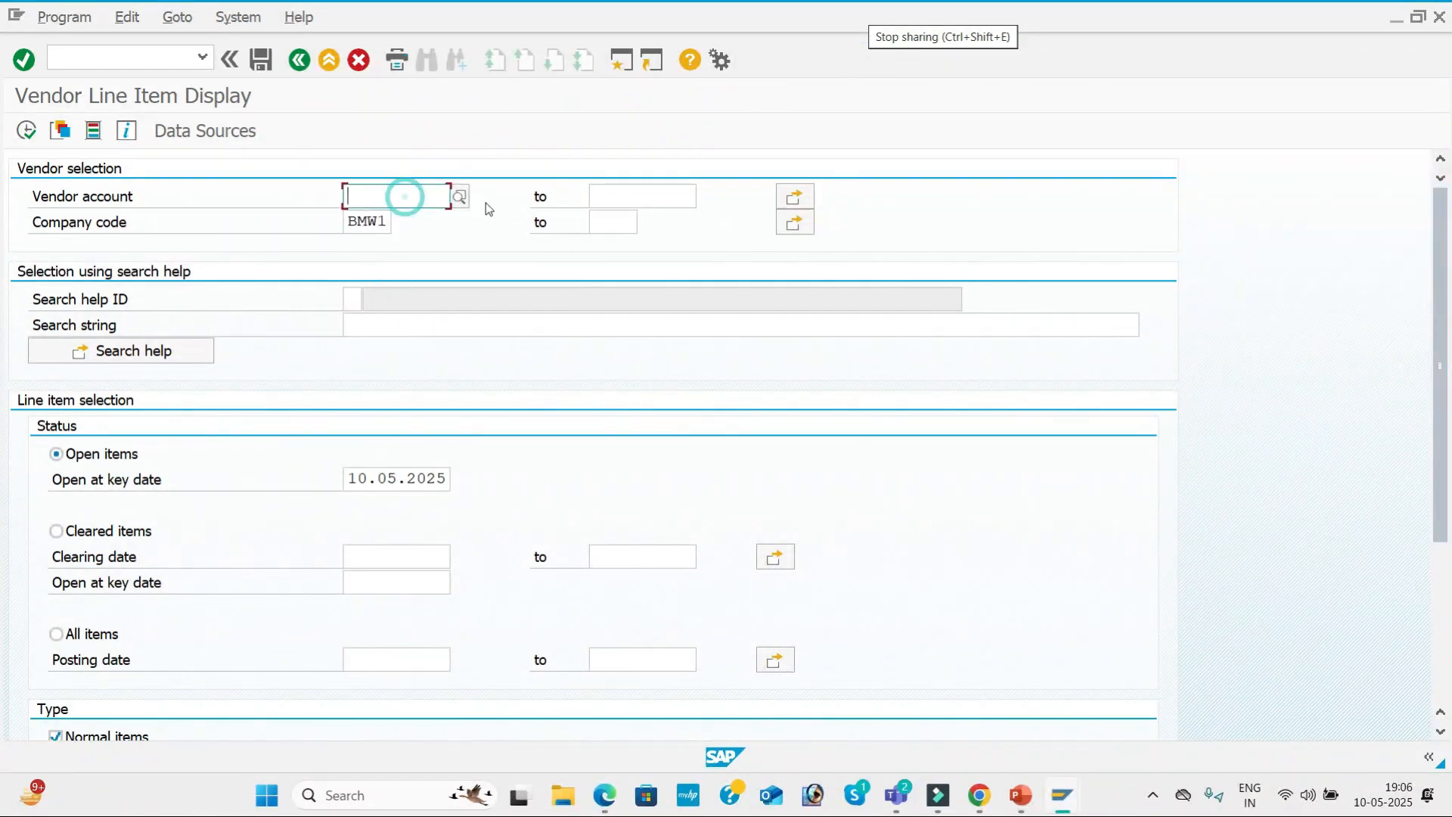
Look up company code BMW1's vendors, select FASTRACK PVT LTD as the vendor account and run the open items report.
{"action": "left_click", "coordinate": [461, 201]}
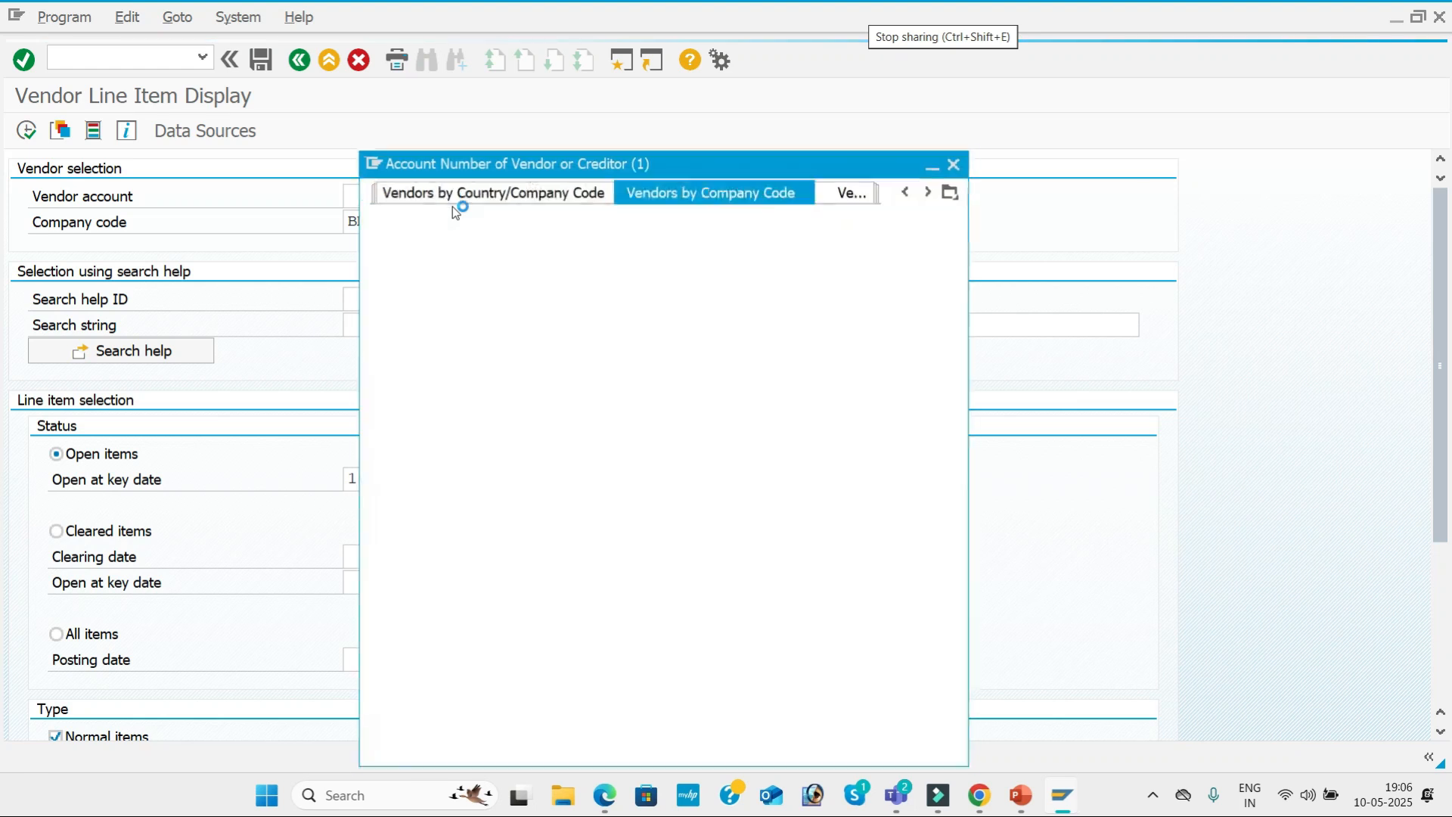
{"action": "left_click", "coordinate": [597, 448]}
{"action": "type", "text": "BMW"}
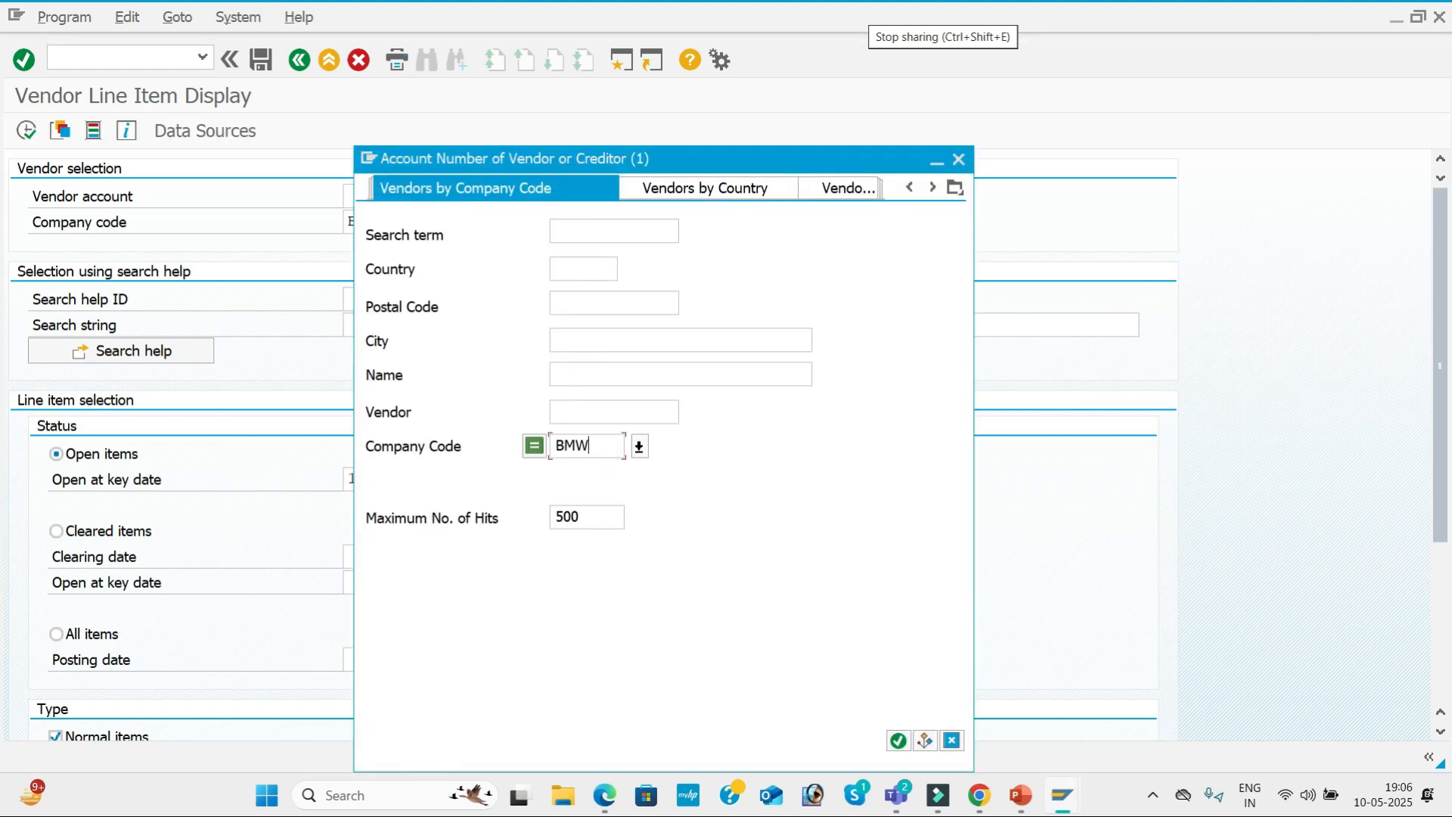
{"action": "type", "text": "1"}
{"action": "key", "text": "Return"}
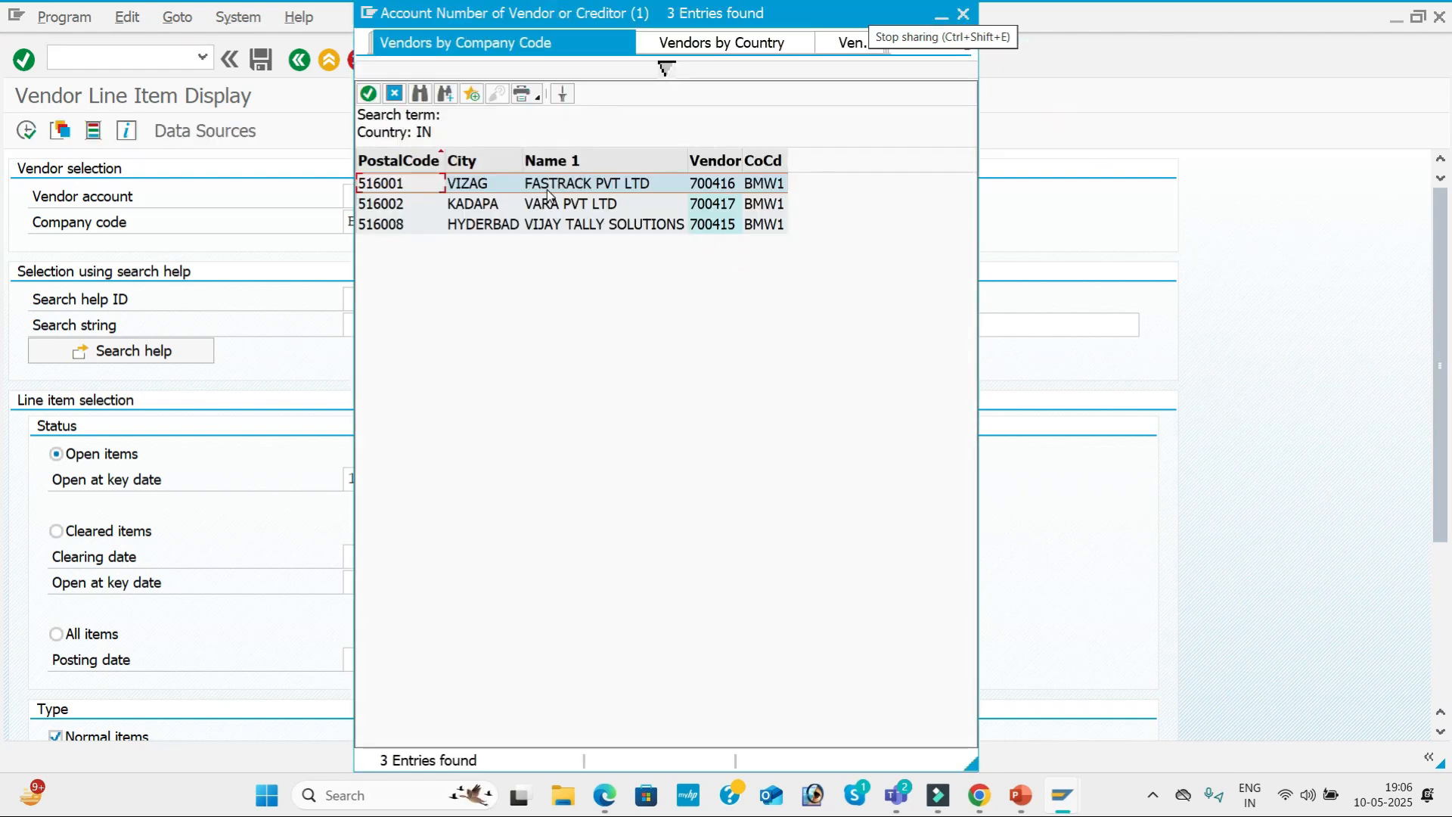
{"action": "left_click", "coordinate": [546, 189]}
{"action": "double_click", "coordinate": [546, 191]}
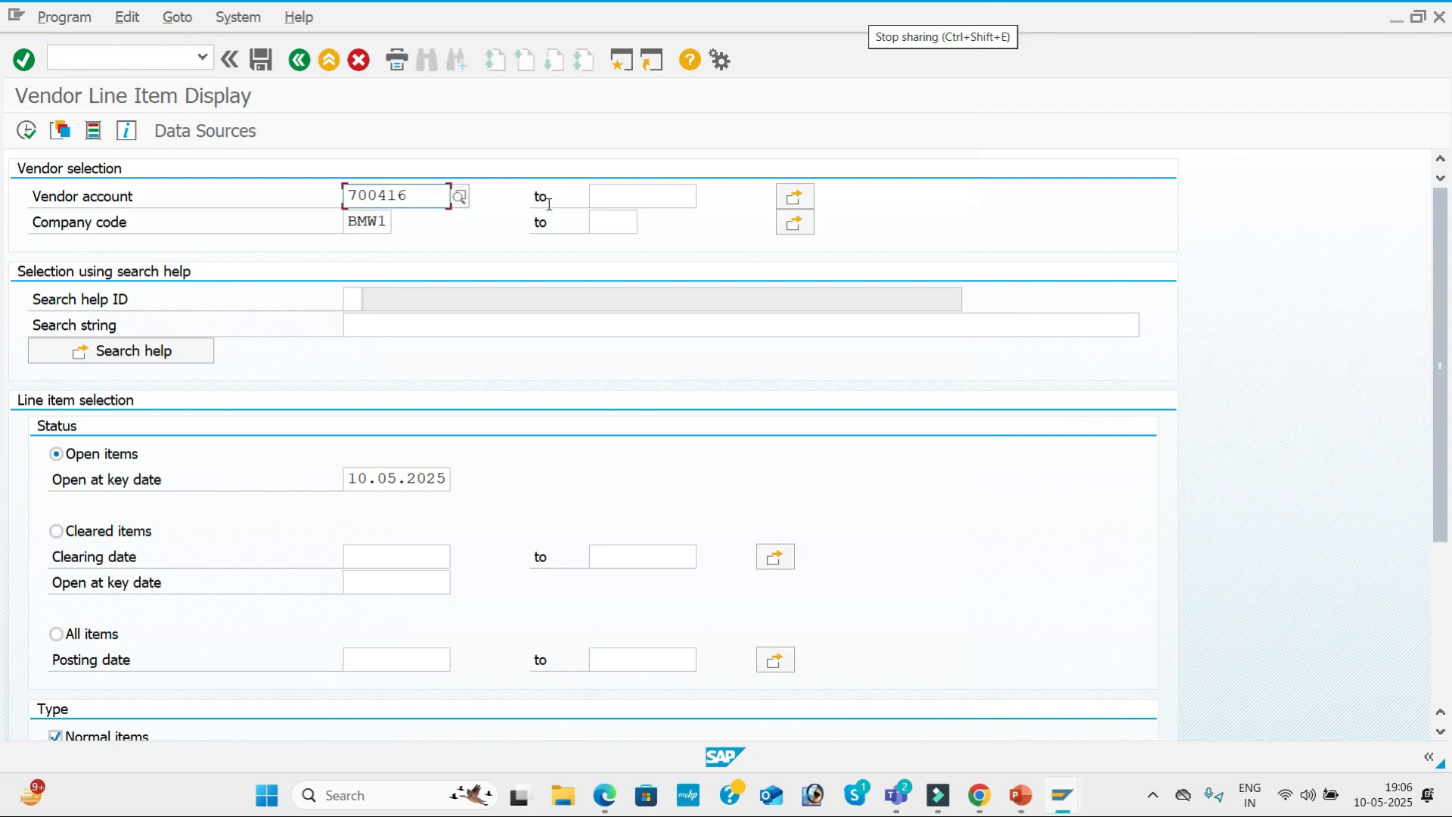
{"action": "left_click", "coordinate": [24, 136]}
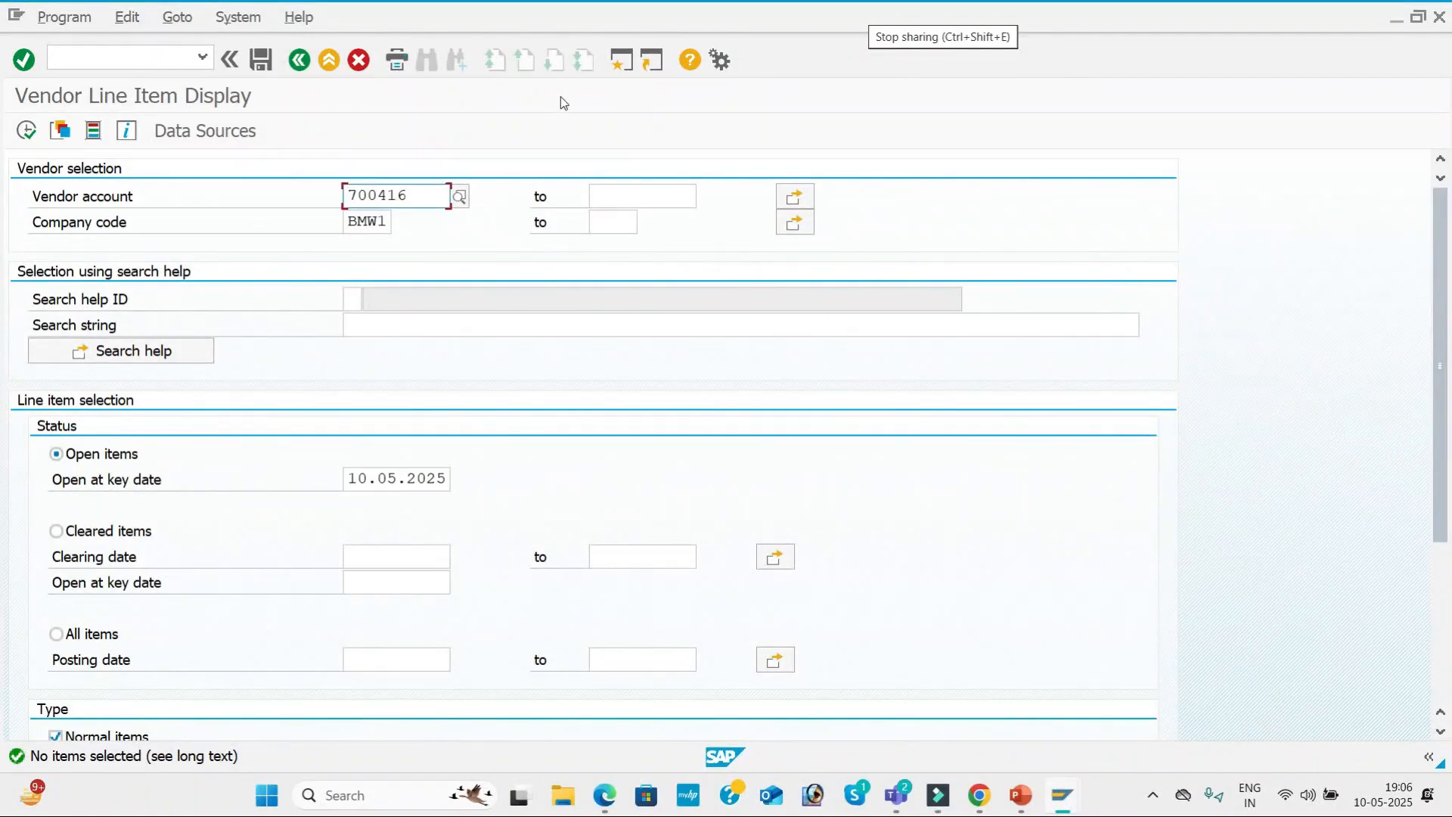
Open a second SAP session, consult the configuration steps slide and start vendor invoice entry with transaction FB60.
{"action": "left_click", "coordinate": [628, 73]}
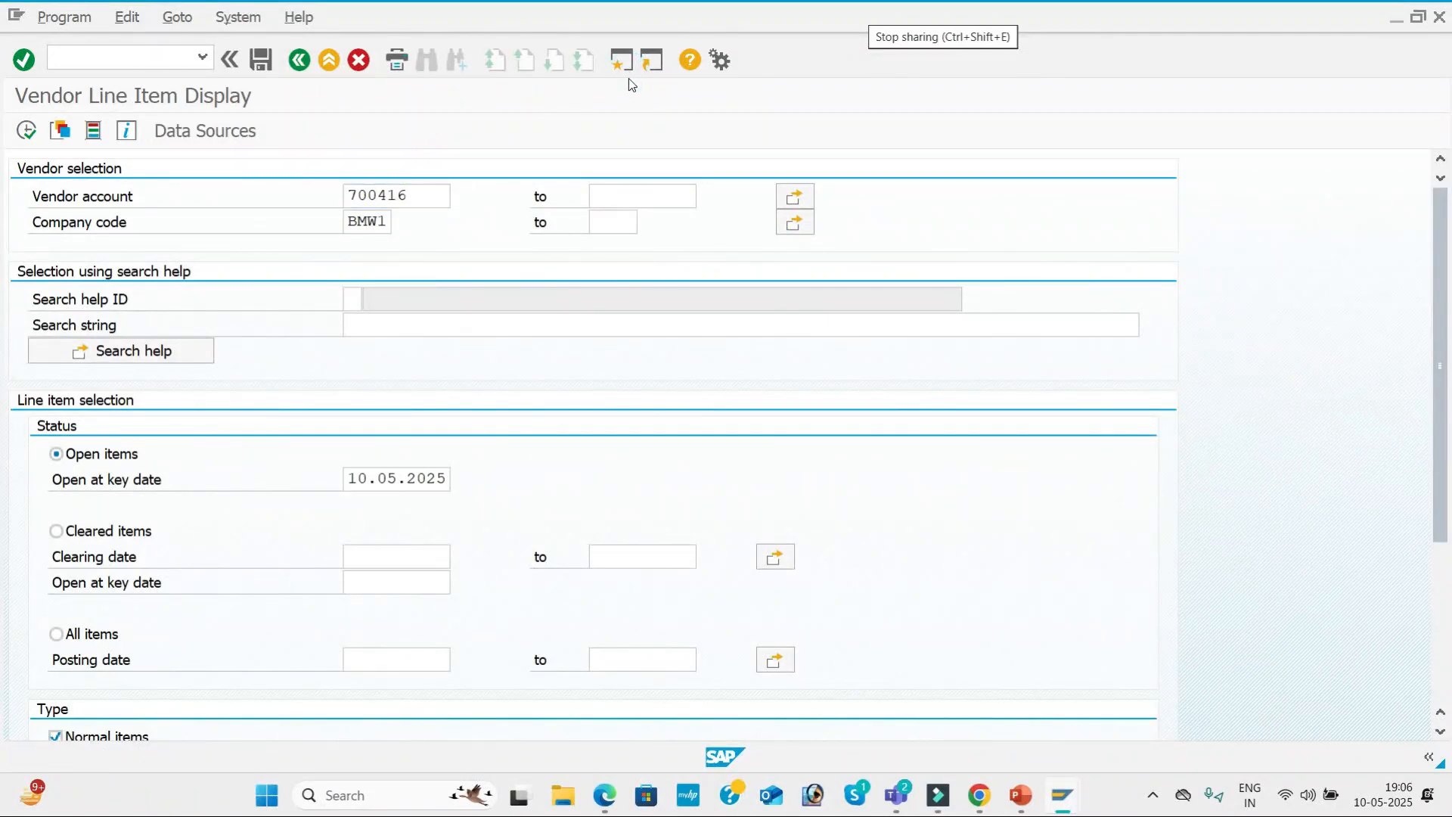
{"action": "key", "text": "alt+Tab"}
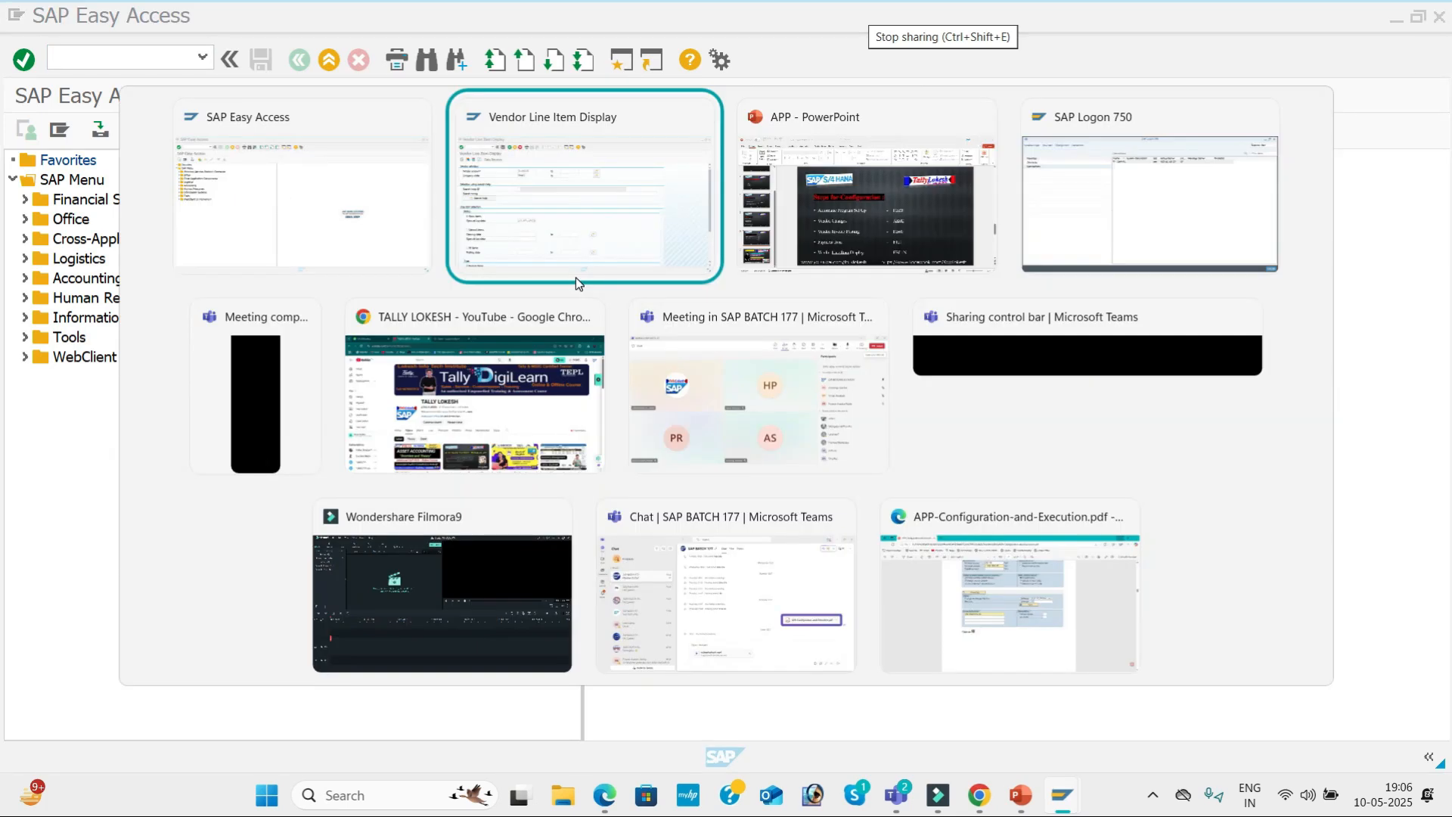
{"action": "key", "text": "alt+Tab"}
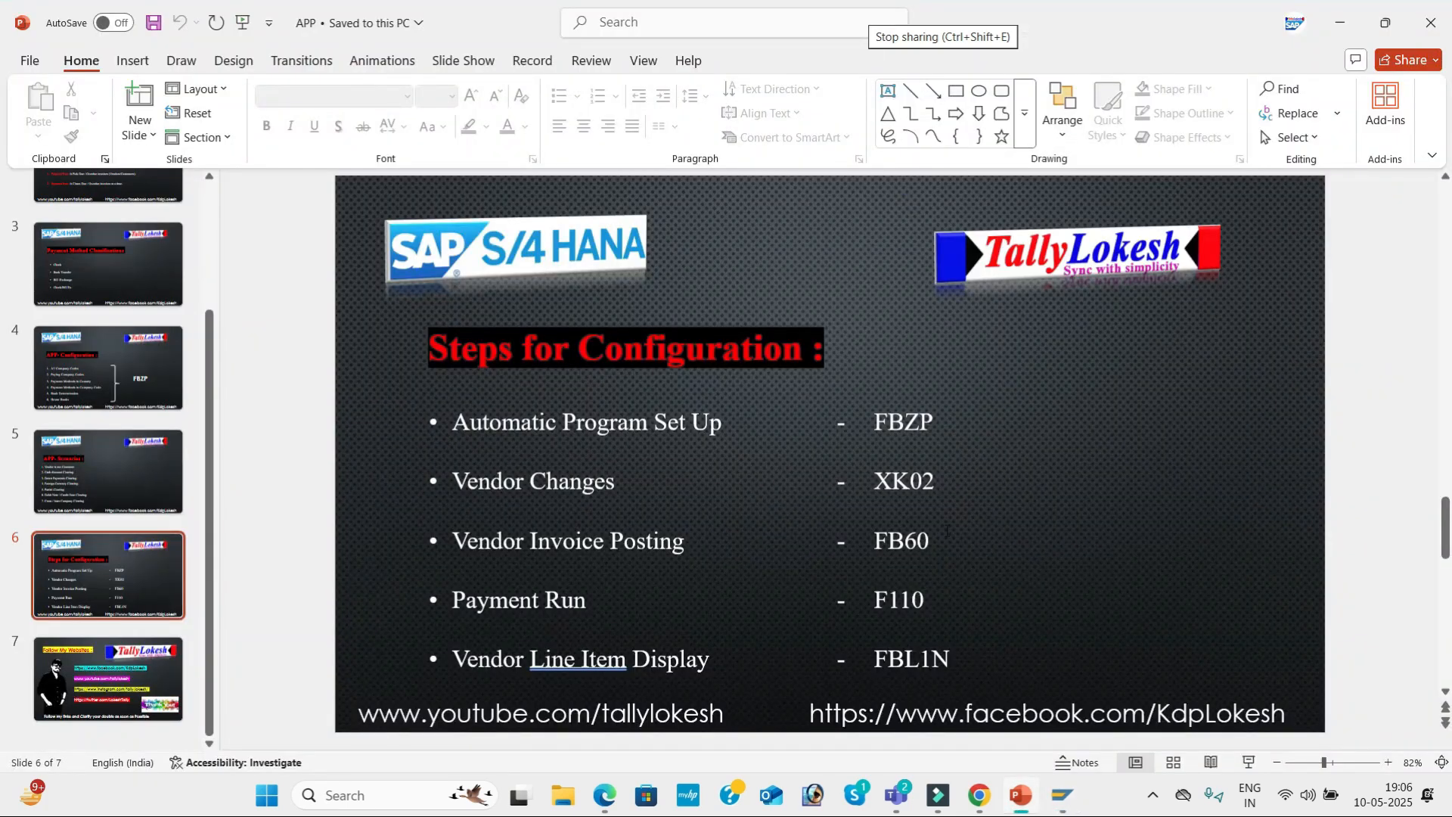
{"action": "left_click", "coordinate": [946, 531]}
{"action": "key", "text": "alt+Tab"}
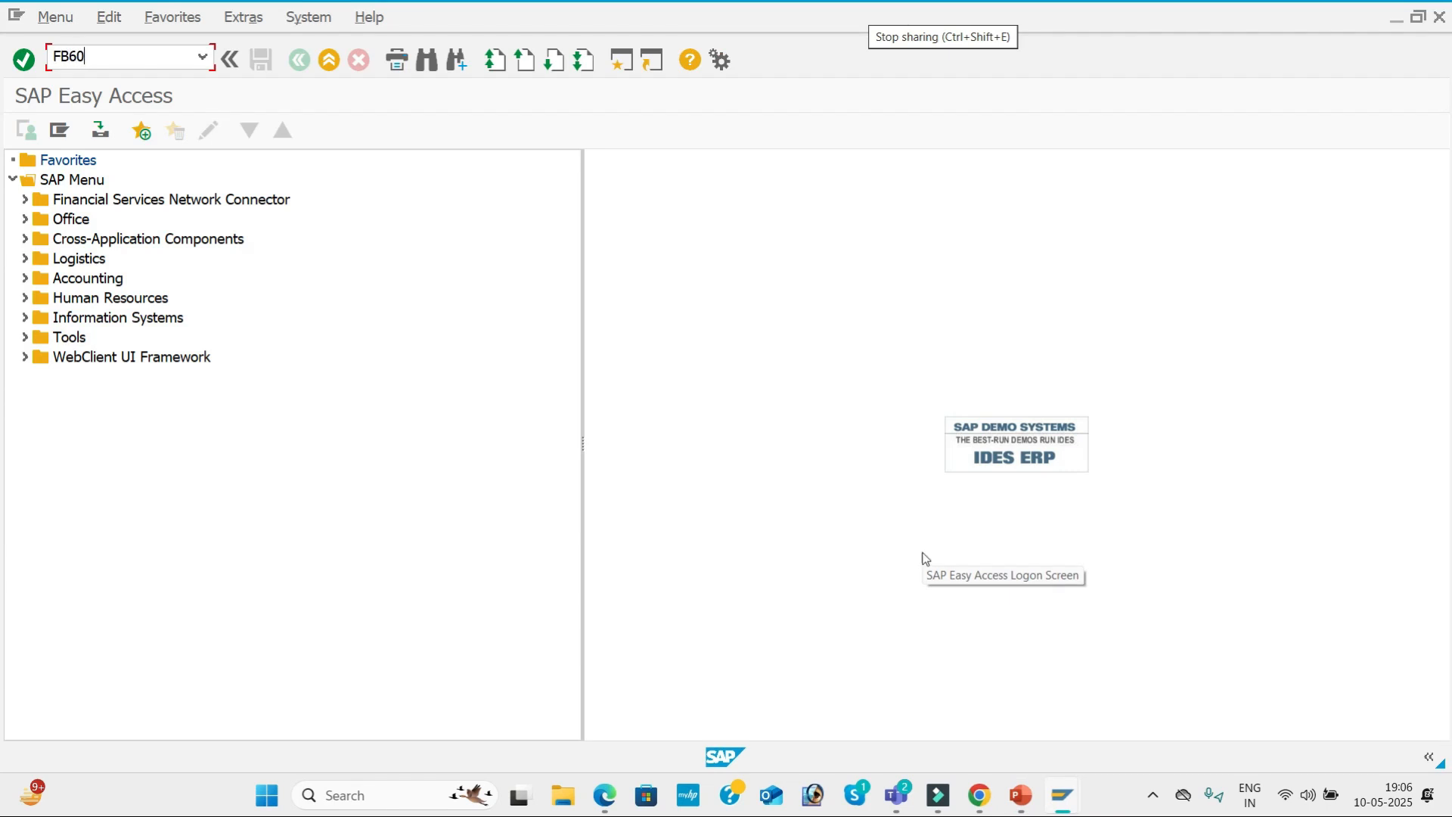
{"action": "key", "text": "Return"}
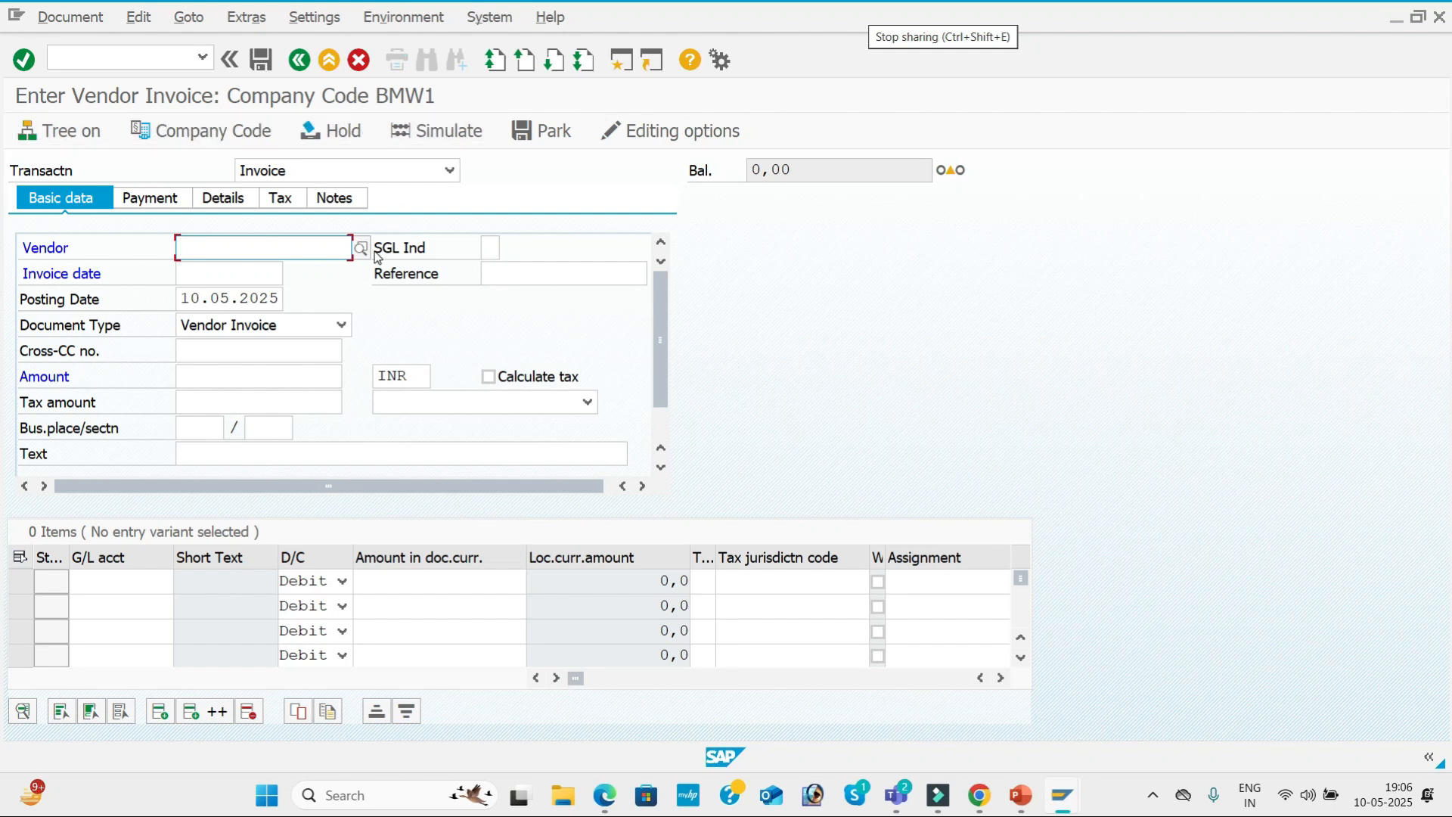
Select FASTRACK PVT LTD as the invoice vendor and set the invoice date to 10.05.2025.
{"action": "left_click", "coordinate": [365, 252]}
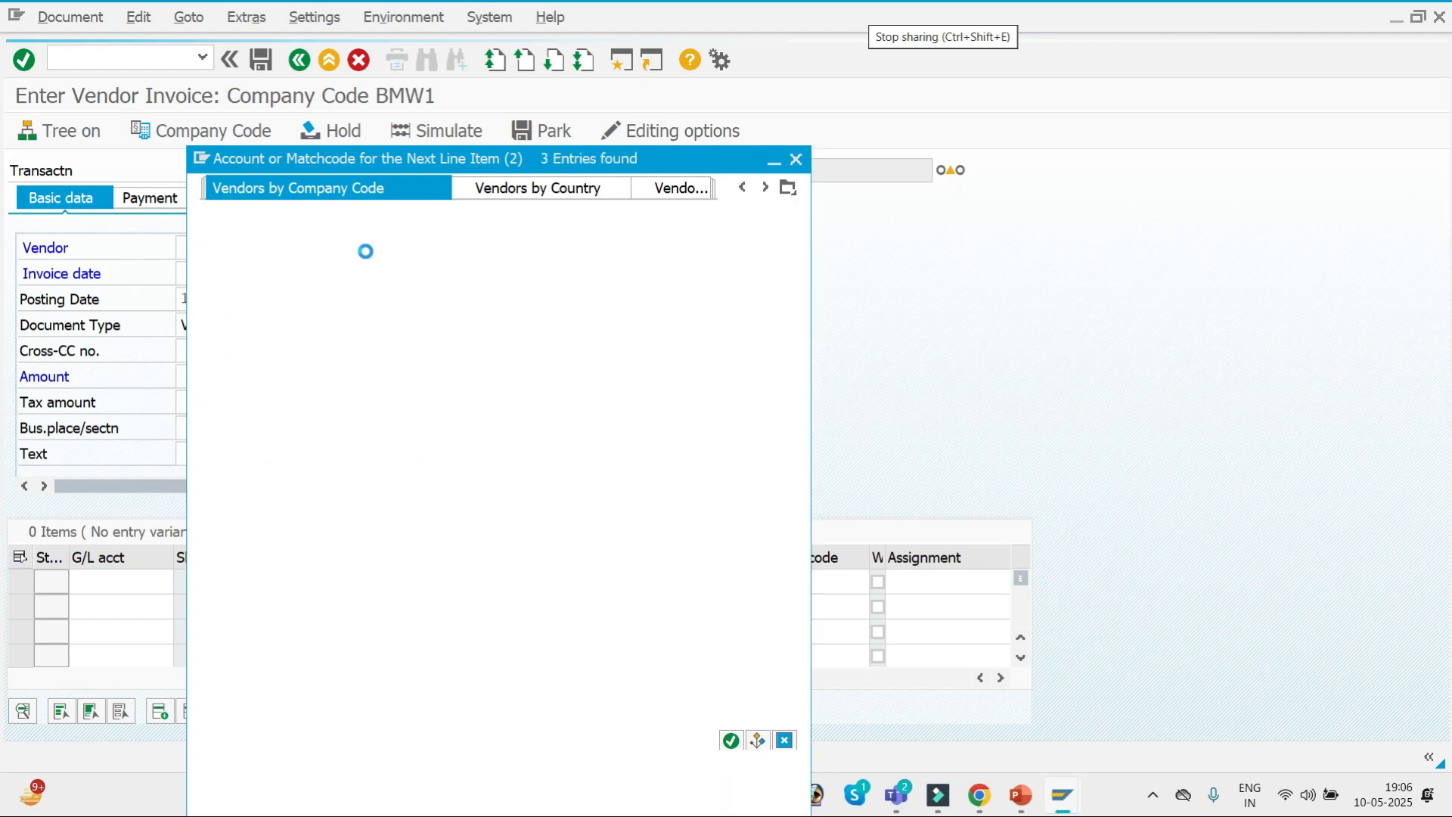
{"action": "key", "text": "Return"}
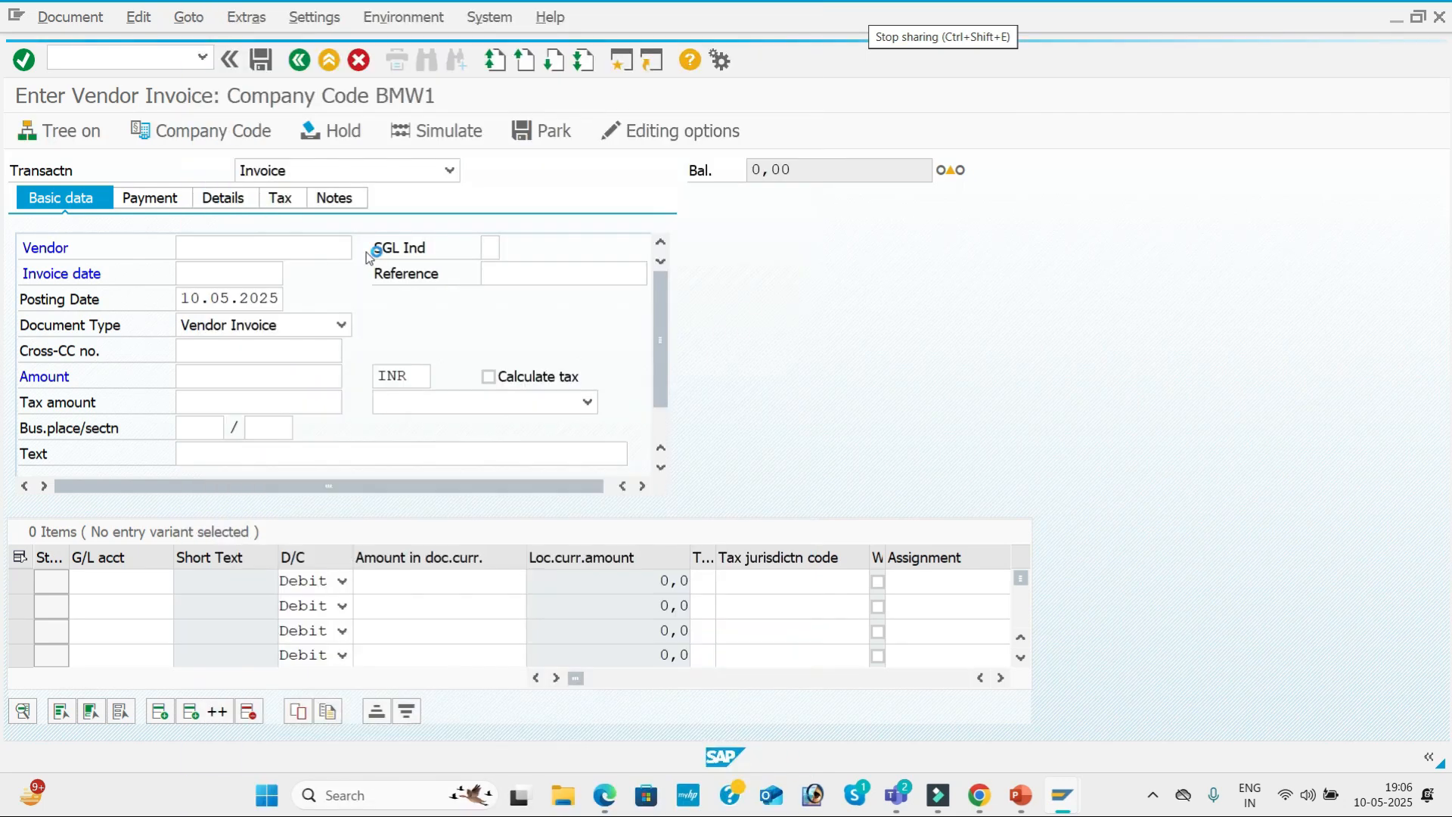
{"action": "key", "text": "Tab"}
{"action": "key", "text": "Tab"}
{"action": "type", "text": "10.05.2025"}
{"action": "key", "text": "Tab"}
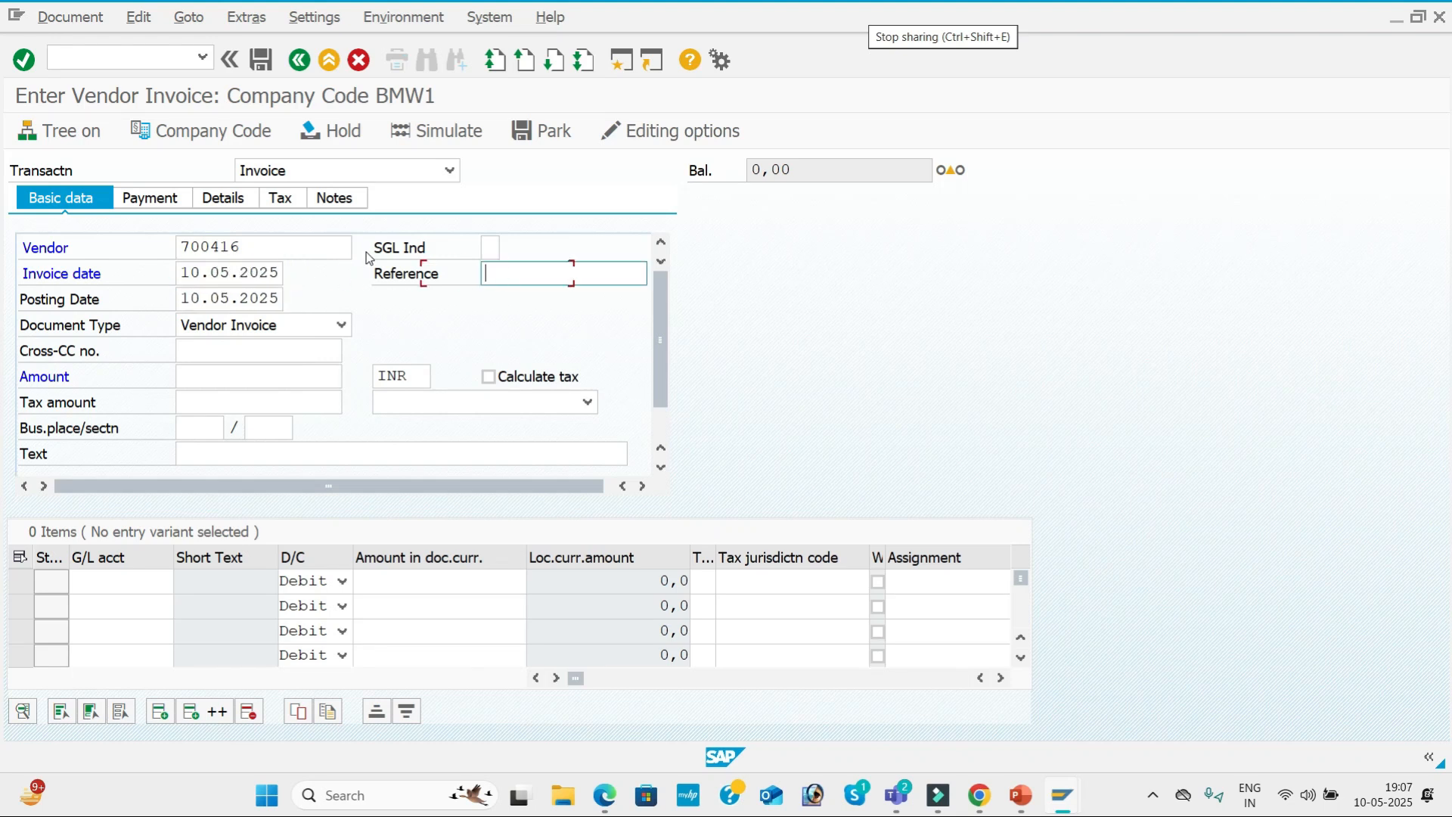
Enter reference APP-01, amount 10000 and the text VENDOR INVOICE in the invoice's basic data.
{"action": "type", "text": "APP-01"}
{"action": "key", "text": "Tab"}
{"action": "key", "text": "Tab"}
{"action": "key", "text": "Tab"}
{"action": "key", "text": "Tab"}
{"action": "key", "text": "Down"}
{"action": "key", "text": "Down"}
{"action": "key", "text": "Down"}
{"action": "key", "text": "Down"}
{"action": "key", "text": "Down"}
{"action": "key", "text": "Tab"}
{"action": "key", "text": "Tab"}
{"action": "key", "text": "Tab"}
{"action": "key", "text": "Tab"}
{"action": "key", "text": "Tab"}
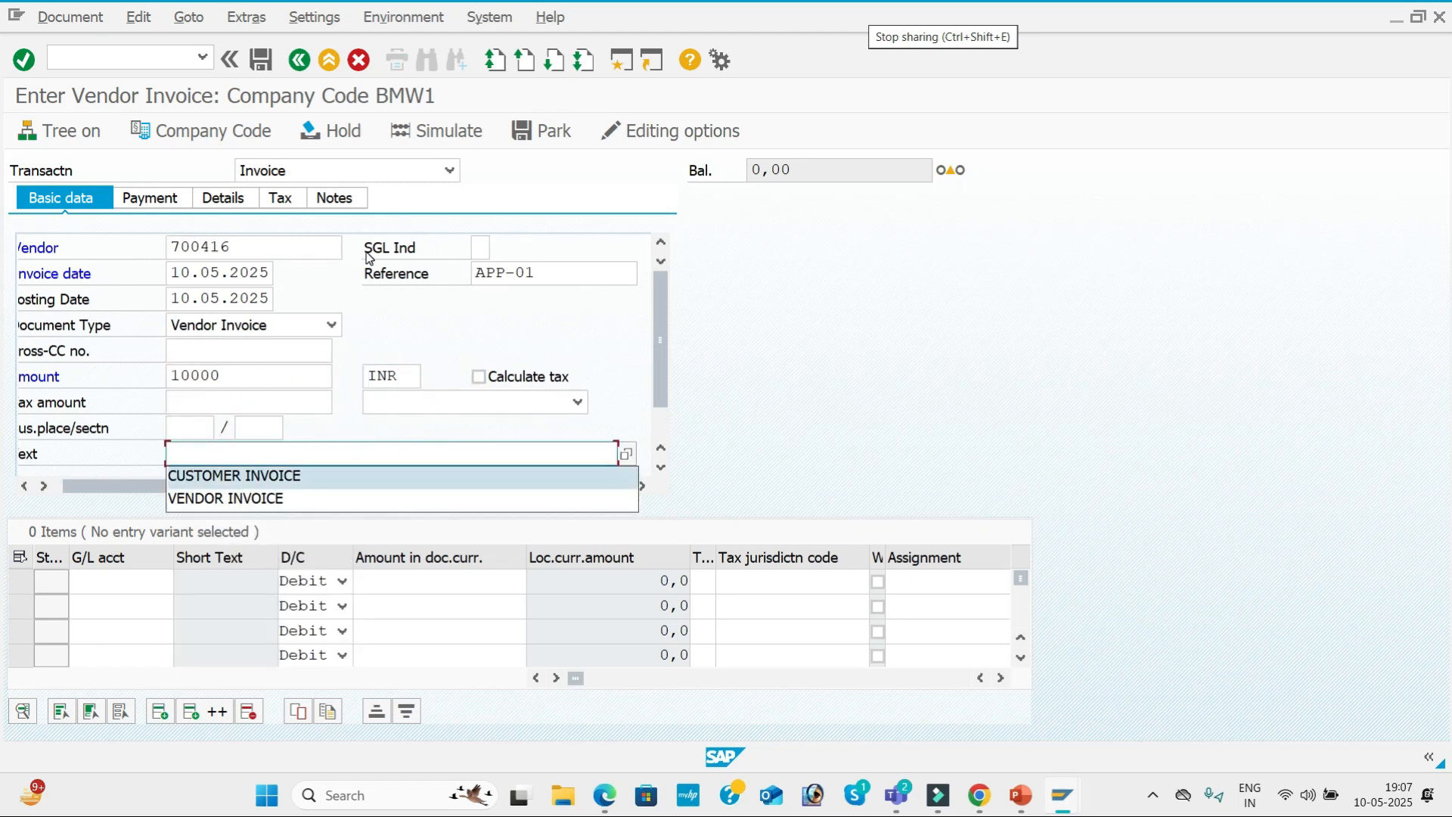
{"action": "key", "text": "Down"}
{"action": "key", "text": "Tab"}
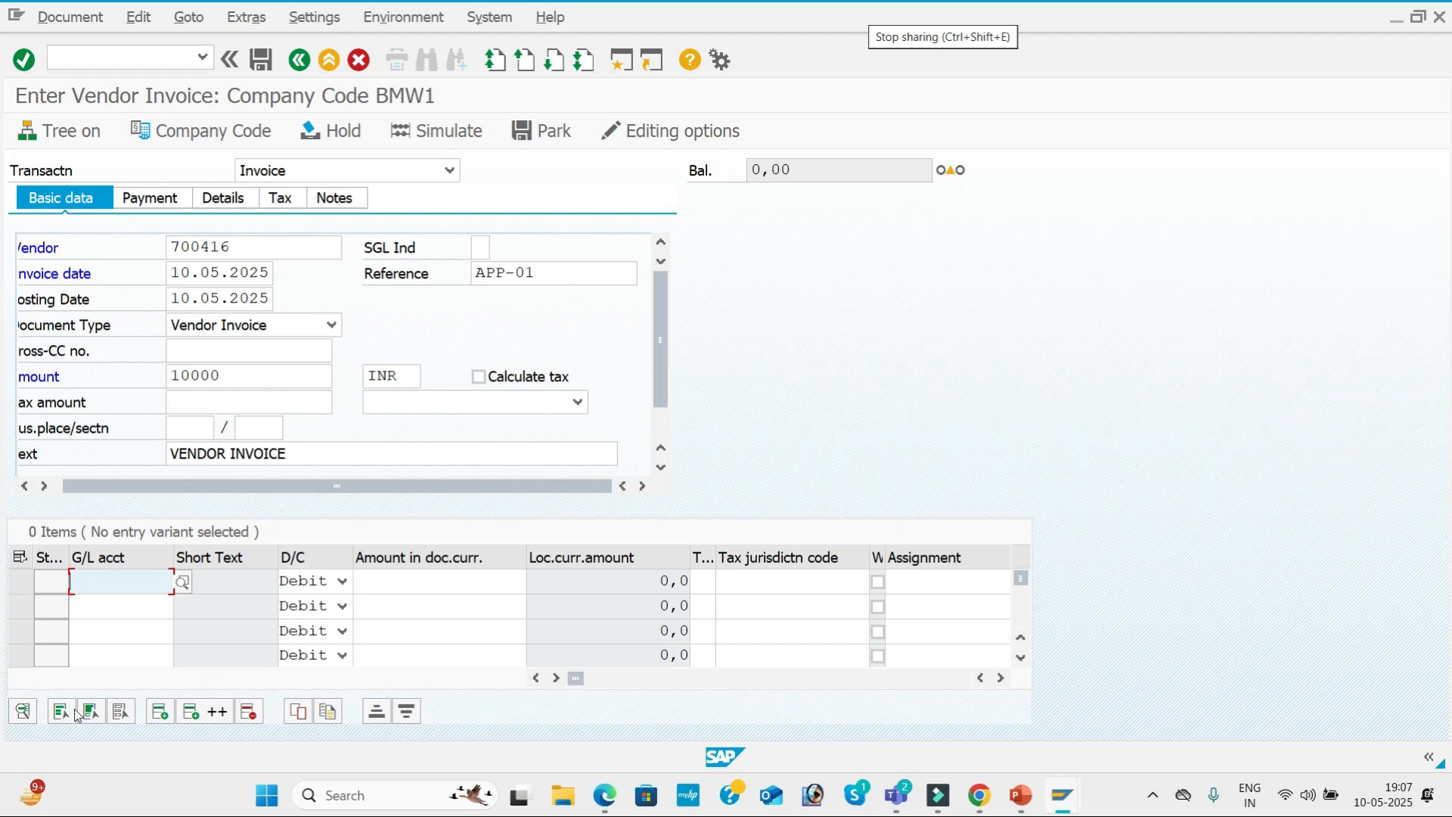
Look up company code BMW1's G/L accounts and choose the Purchase account for the first line item.
{"action": "left_click", "coordinate": [182, 582]}
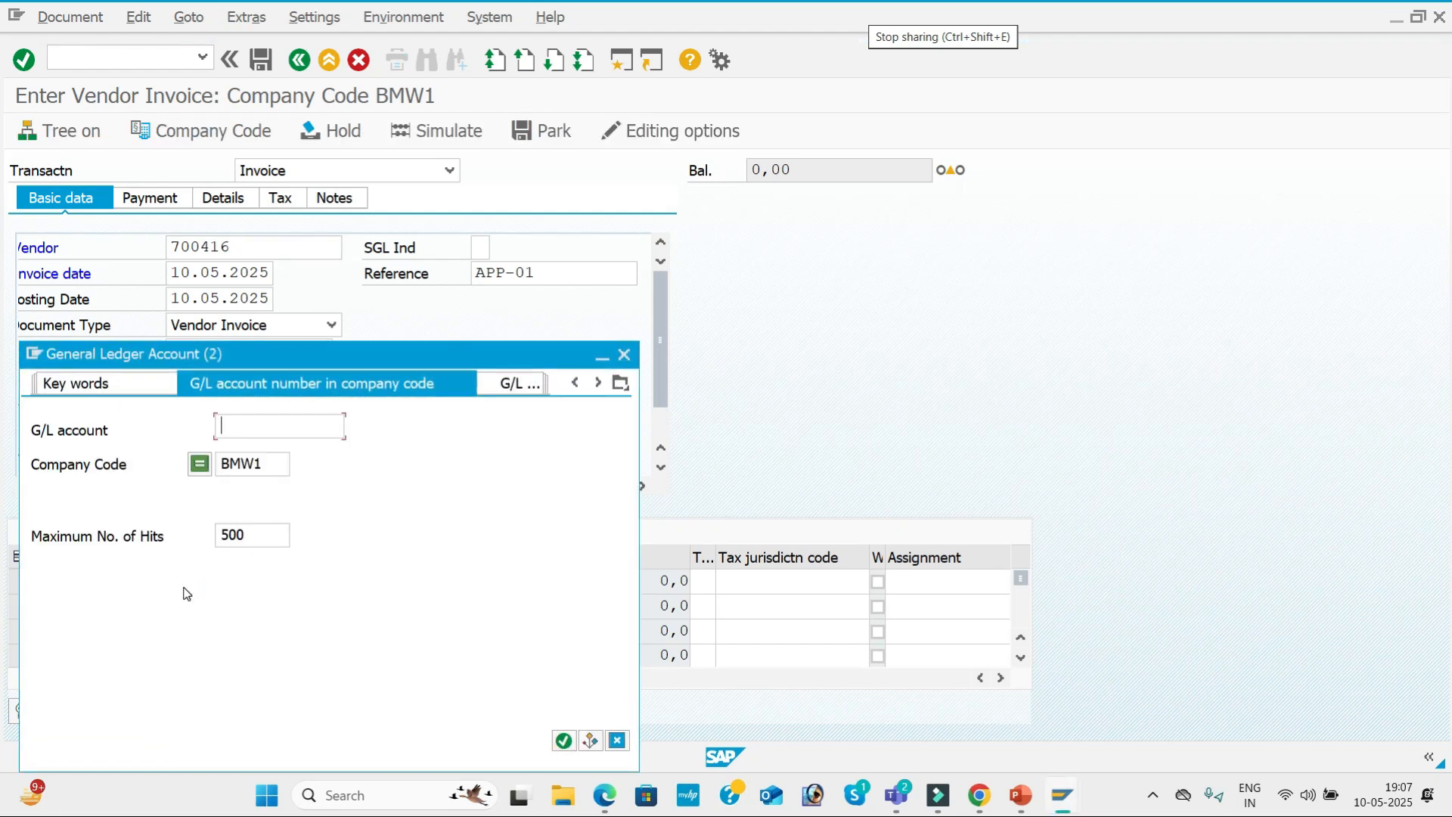
{"action": "left_click", "coordinate": [268, 426]}
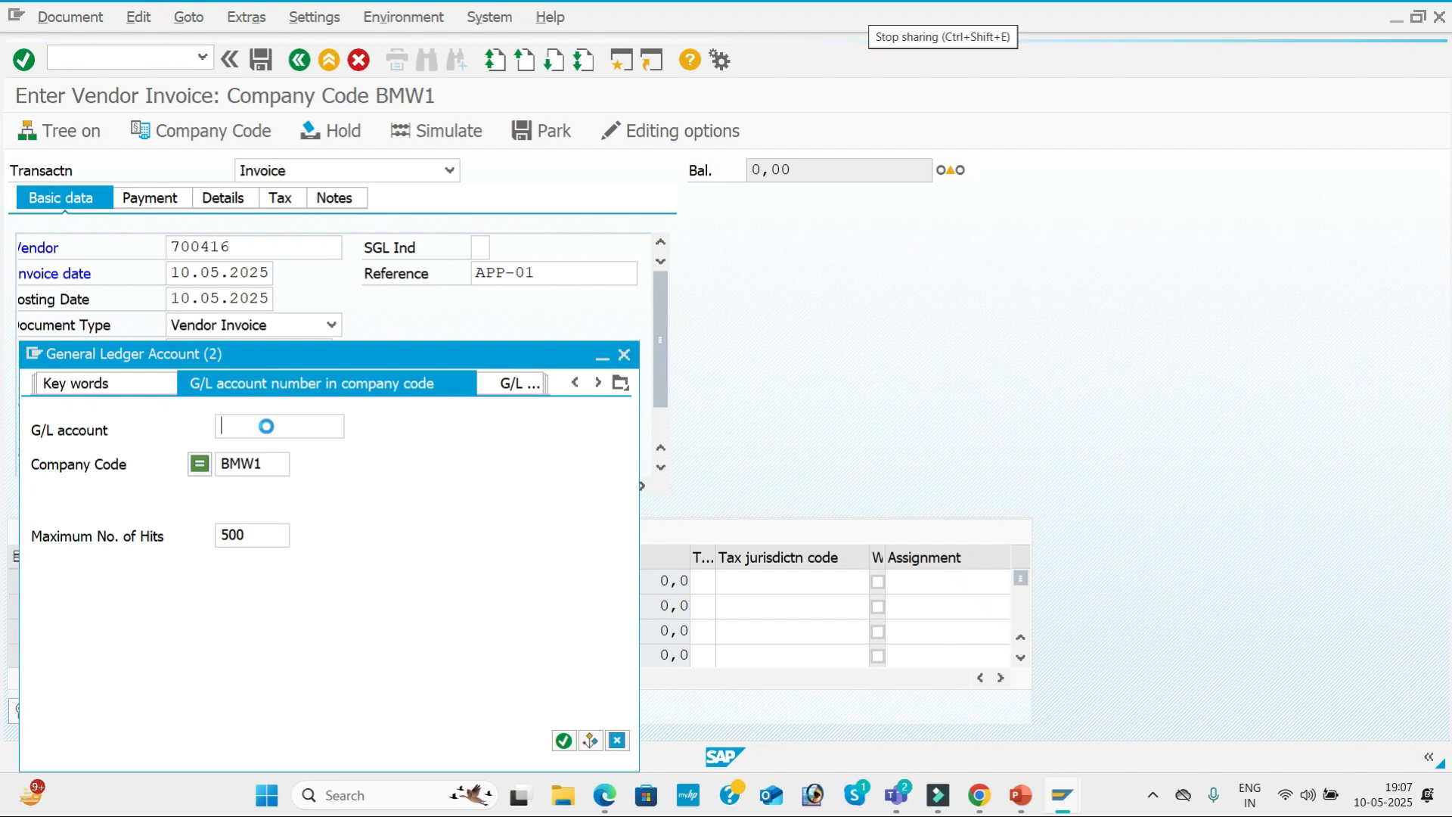
{"action": "key", "text": "Return"}
{"action": "key", "text": "Down"}
{"action": "key", "text": "Down"}
{"action": "key", "text": "Down"}
{"action": "key", "text": "Down"}
{"action": "key", "text": "Down"}
{"action": "key", "text": "Down"}
{"action": "key", "text": "Down"}
{"action": "key", "text": "Down"}
{"action": "key", "text": "Down"}
{"action": "key", "text": "Down"}
Set the Purchase debit line's amount to 10000 and its value date to 10.05.2025.
{"action": "key", "text": "Down"}
{"action": "key", "text": "Down"}
{"action": "key", "text": "Down"}
{"action": "key", "text": "Down"}
{"action": "key", "text": "Down"}
{"action": "key", "text": "Down"}
{"action": "key", "text": "Down"}
{"action": "key", "text": "Down"}
{"action": "key", "text": "Down"}
{"action": "key", "text": "Down"}
{"action": "key", "text": "Down"}
{"action": "key", "text": "Down"}
{"action": "key", "text": "Down"}
{"action": "key", "text": "Down"}
{"action": "key", "text": "Down"}
{"action": "key", "text": "Down"}
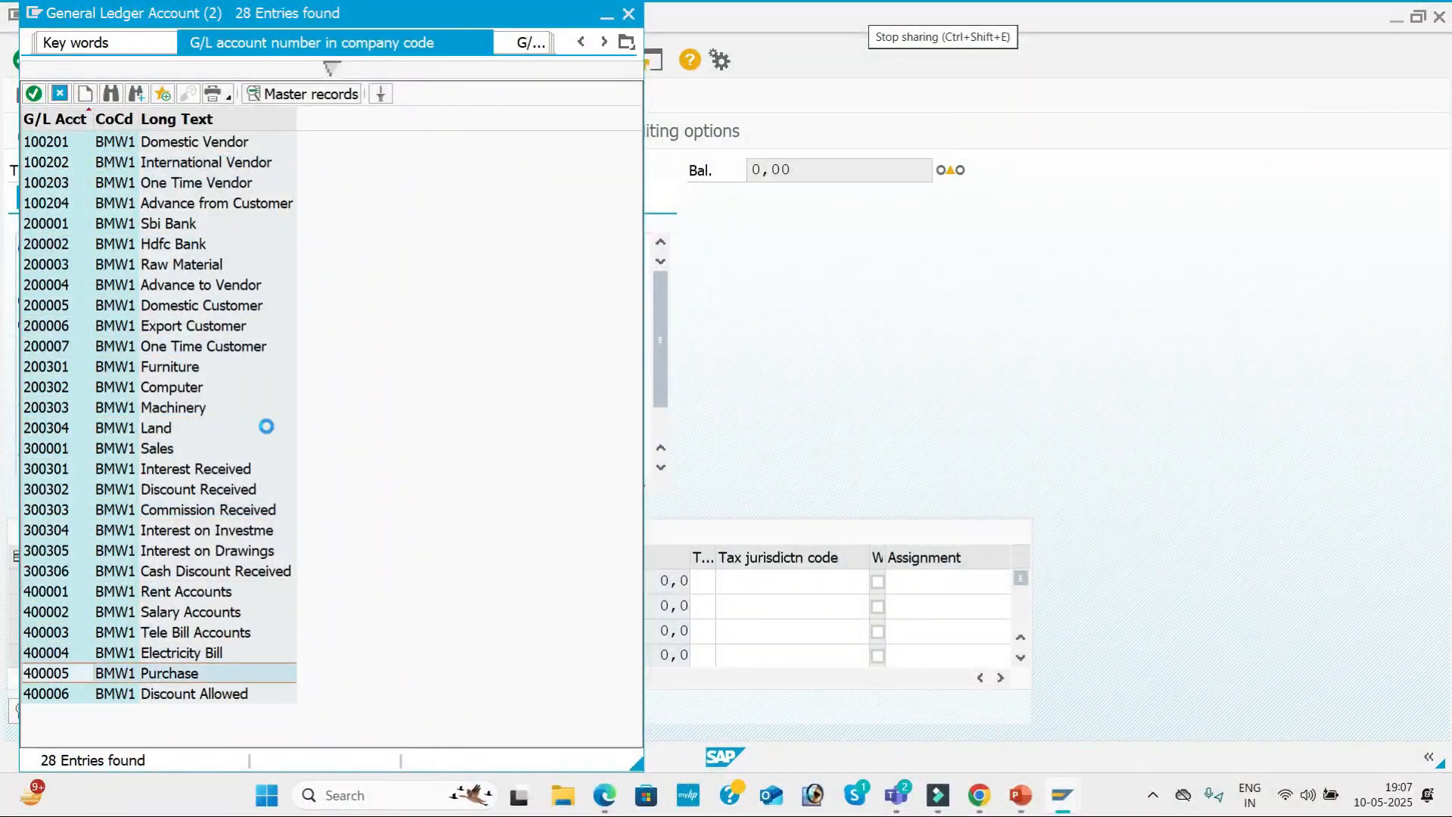
{"action": "key", "text": "Return"}
{"action": "key", "text": "Tab"}
{"action": "key", "text": "space"}
{"action": "key", "text": "Down"}
{"action": "key", "text": "Down"}
{"action": "key", "text": "Down"}
{"action": "key", "text": "Down"}
{"action": "key", "text": "Down"}
{"action": "key", "text": "Return"}
{"action": "key", "text": "Tab"}
{"action": "key", "text": "Tab"}
{"action": "key", "text": "Tab"}
{"action": "key", "text": "Tab"}
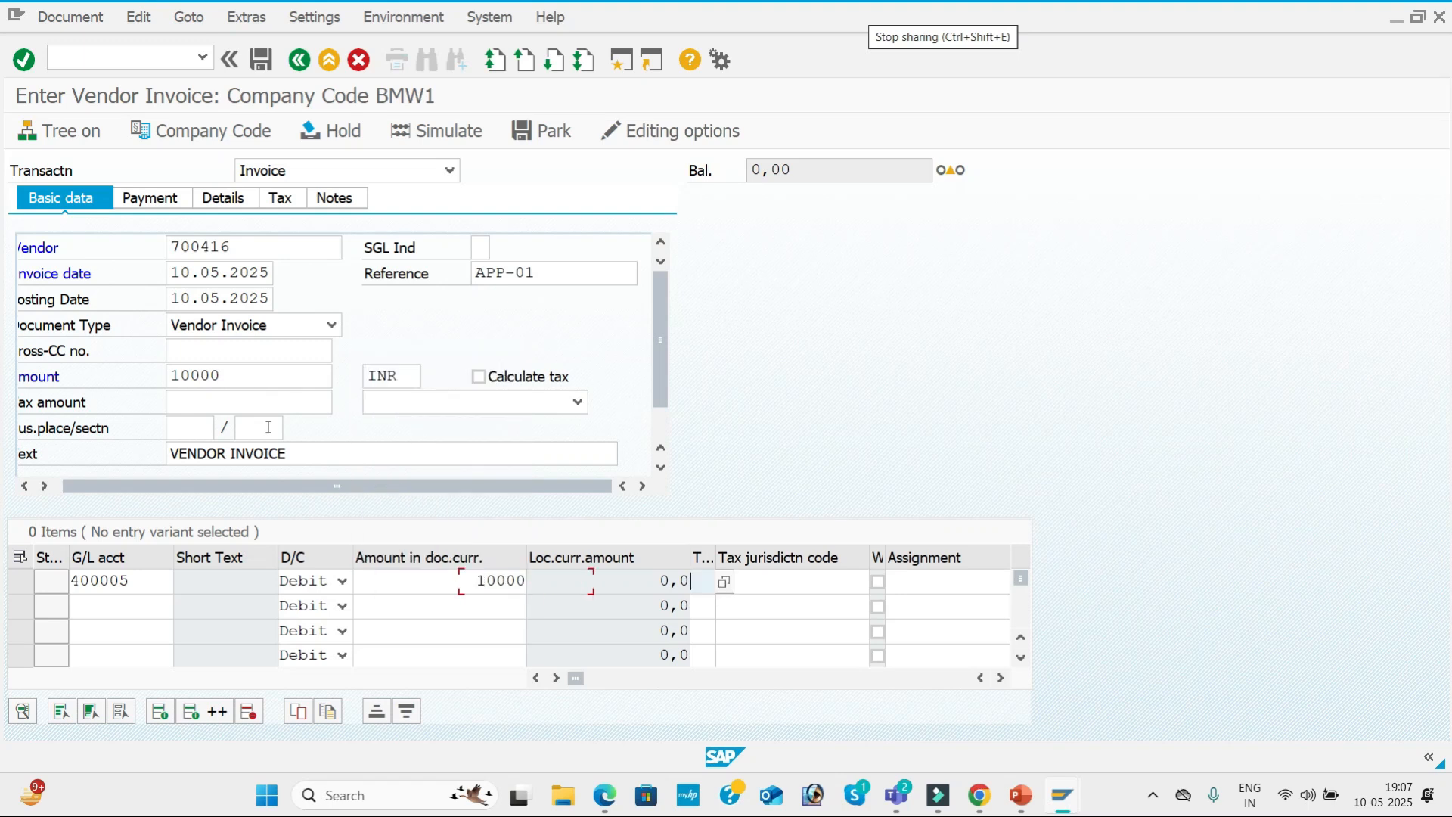
{"action": "key", "text": "Tab"}
{"action": "type", "text": "1"}
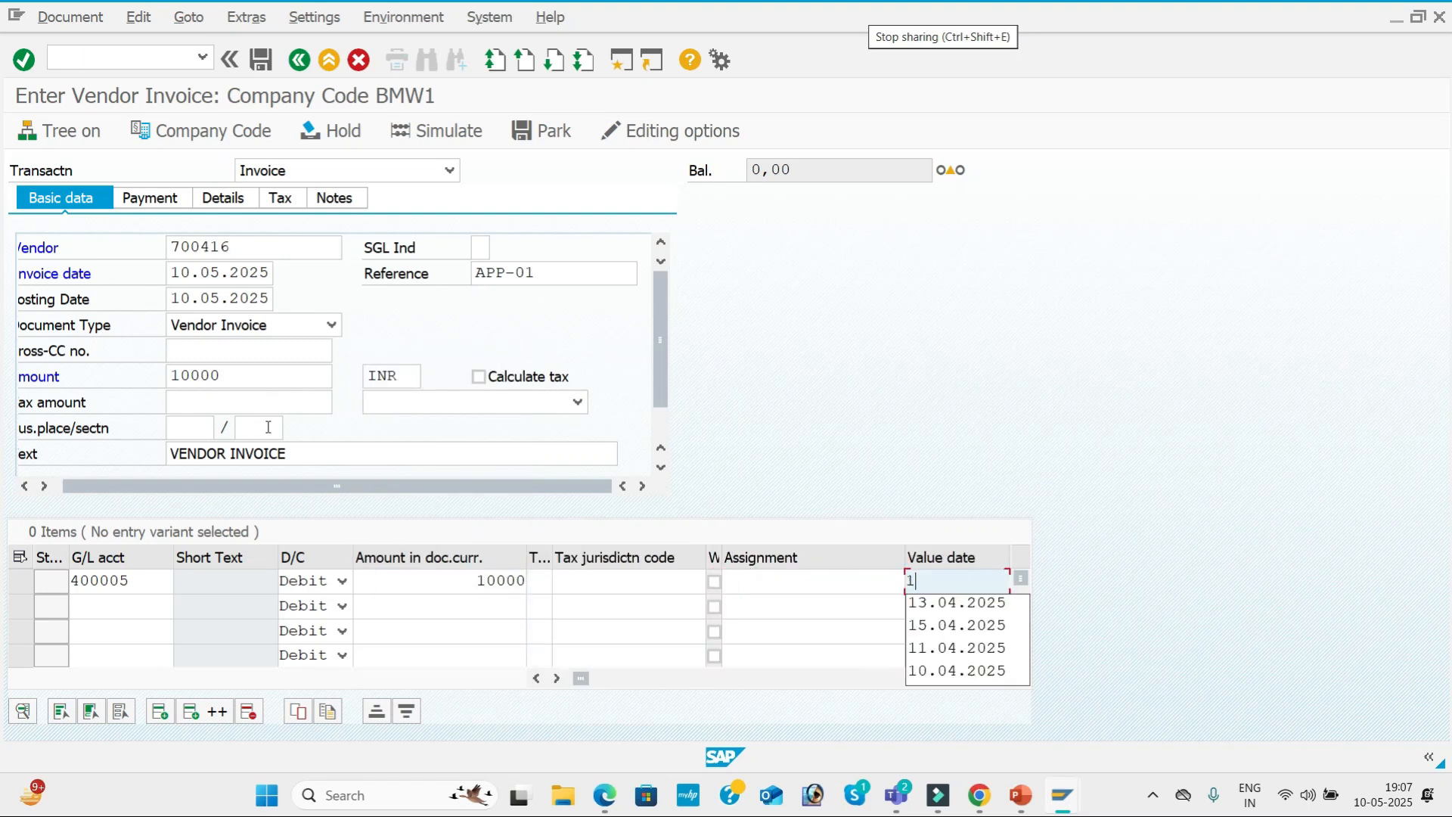
{"action": "type", "text": "0.05.2025"}
Give the line item the text Purchase A/c, close the long text dialog and confirm the invoice entries.
{"action": "key", "text": "Tab"}
{"action": "key", "text": "Down"}
{"action": "key", "text": "Down"}
{"action": "key", "text": "Down"}
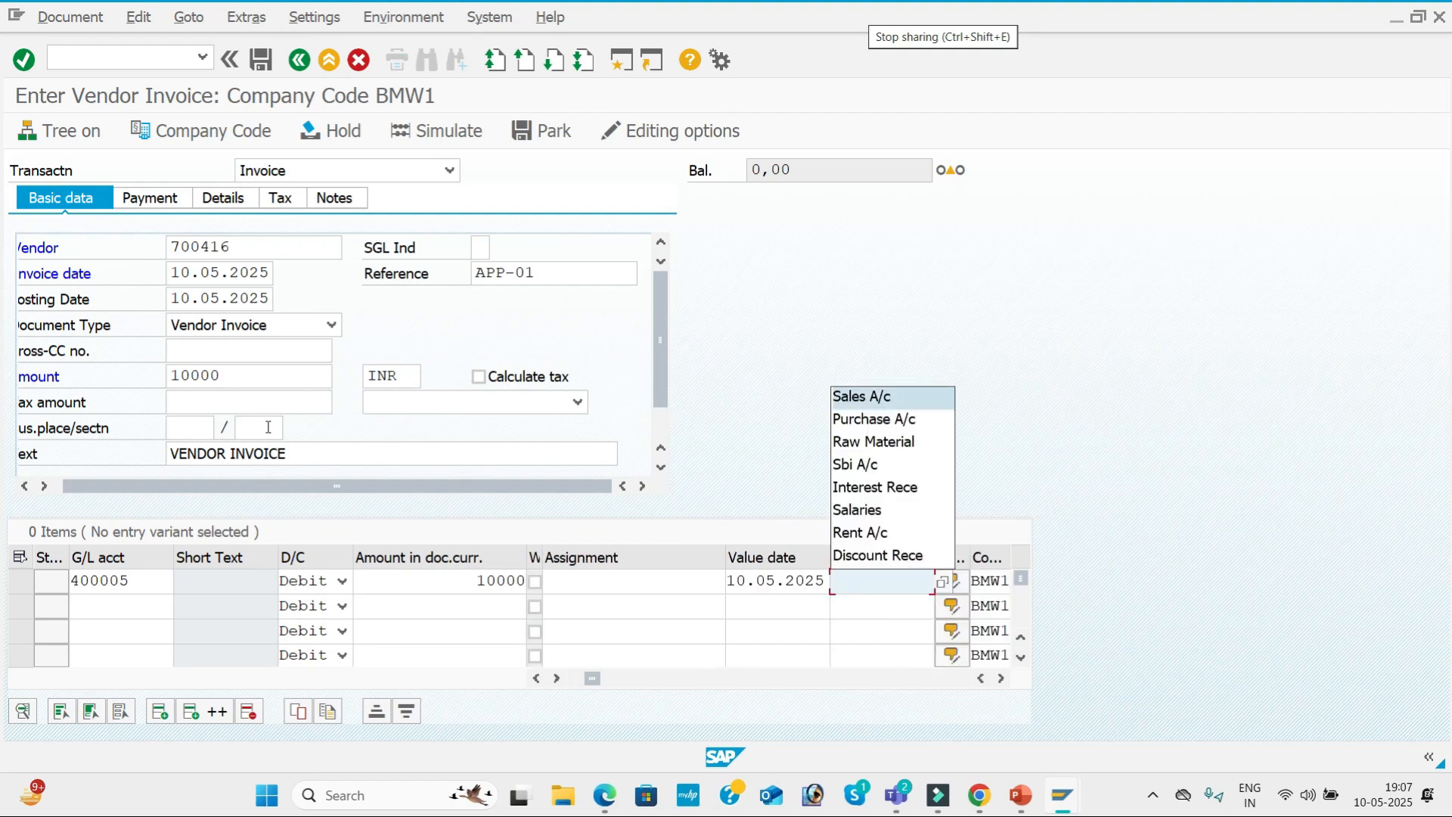
{"action": "key", "text": "Return"}
{"action": "key", "text": "Return"}
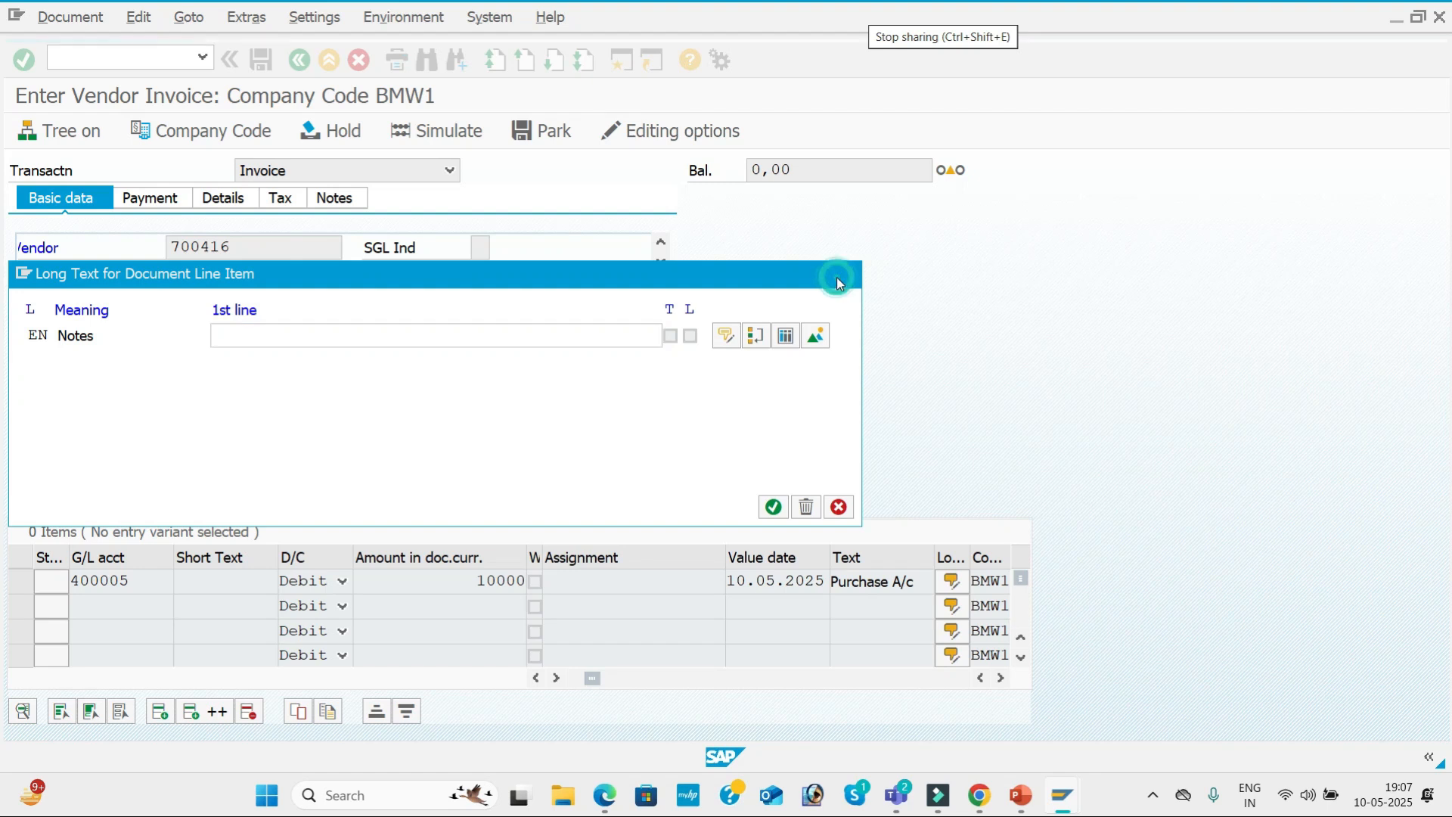
{"action": "key", "text": "Return"}
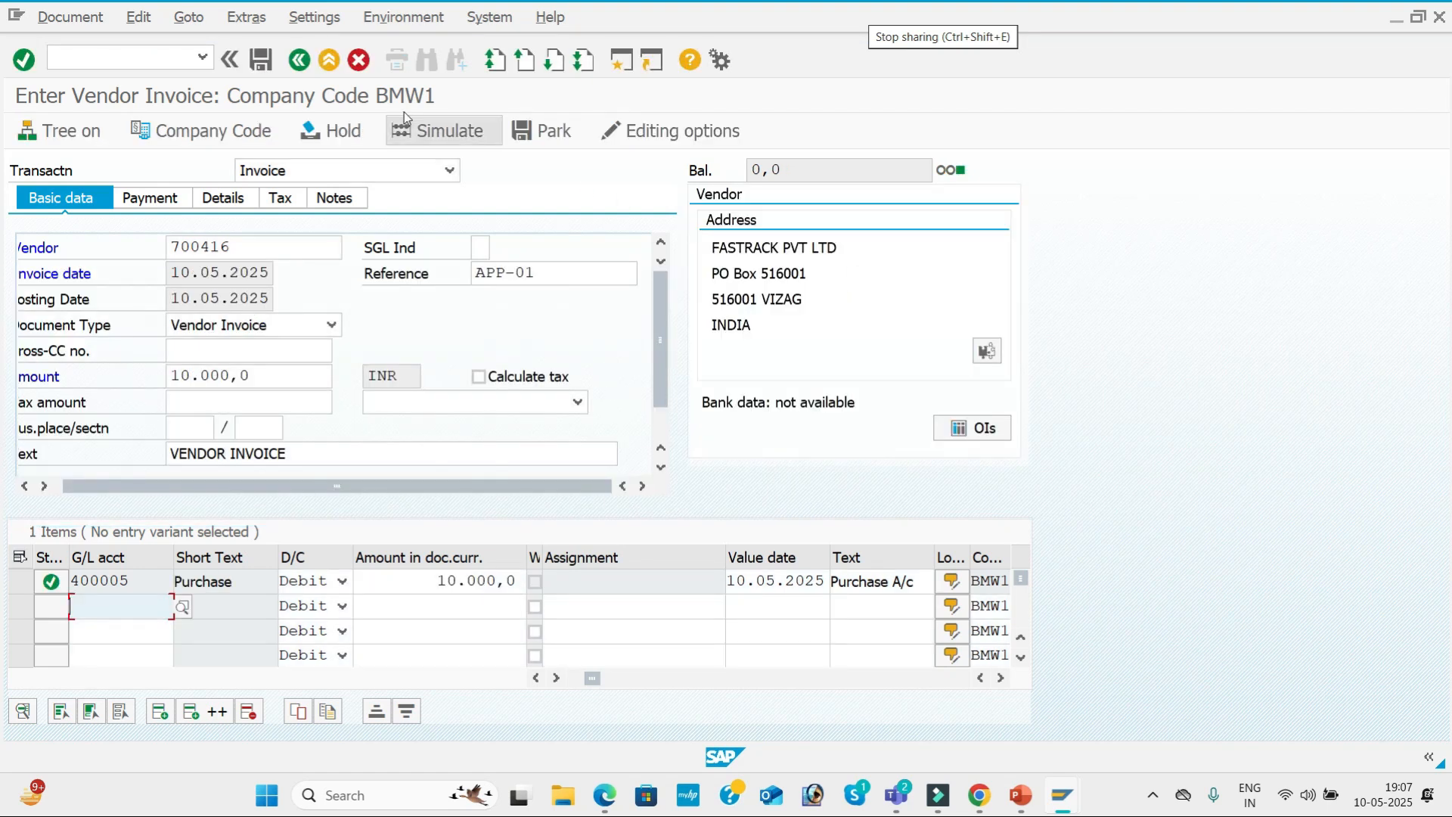
Simulate the vendor invoice with reference APP-01 and post it.
{"action": "left_click", "coordinate": [424, 129]}
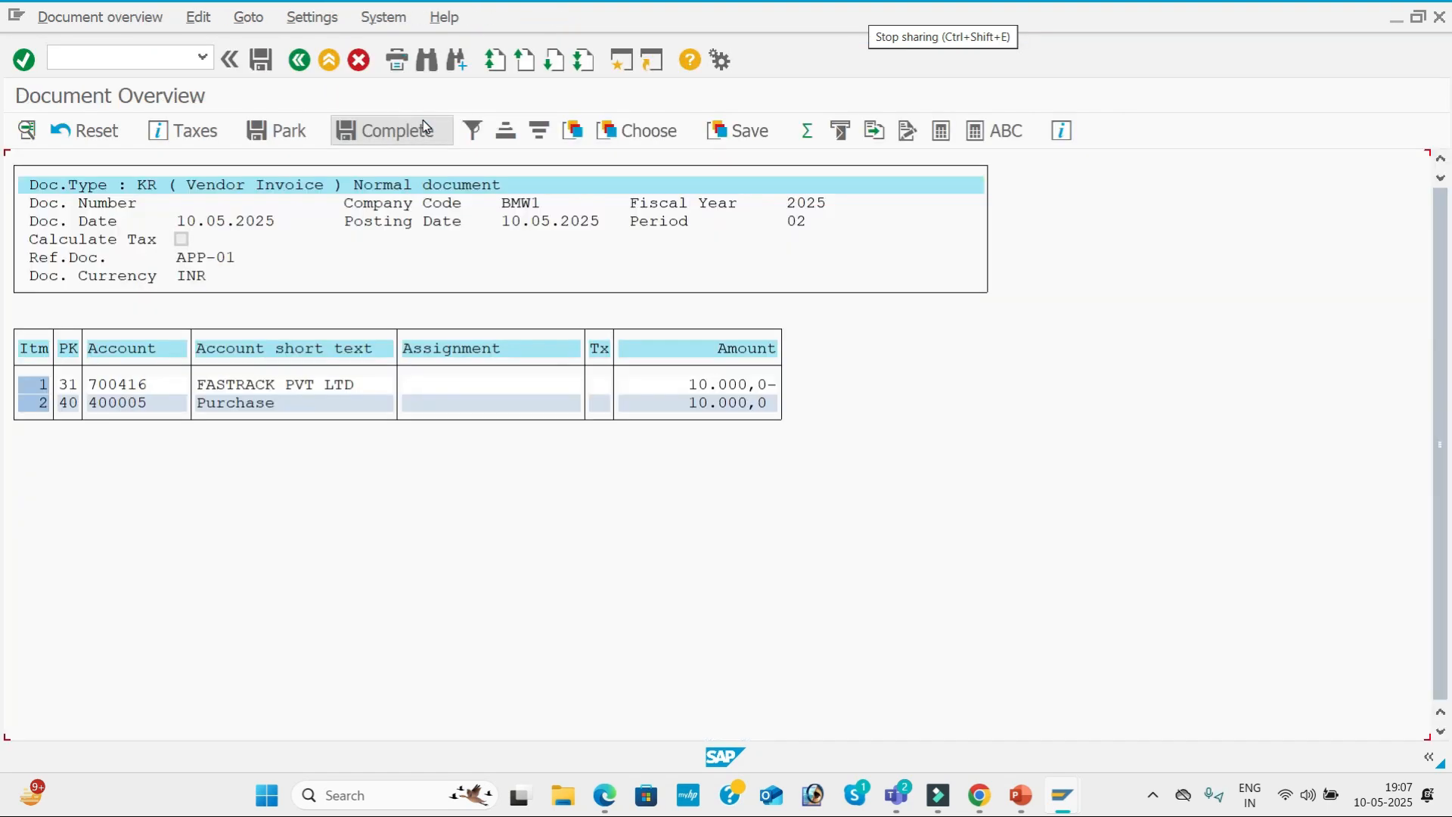
{"action": "left_click", "coordinate": [260, 56]}
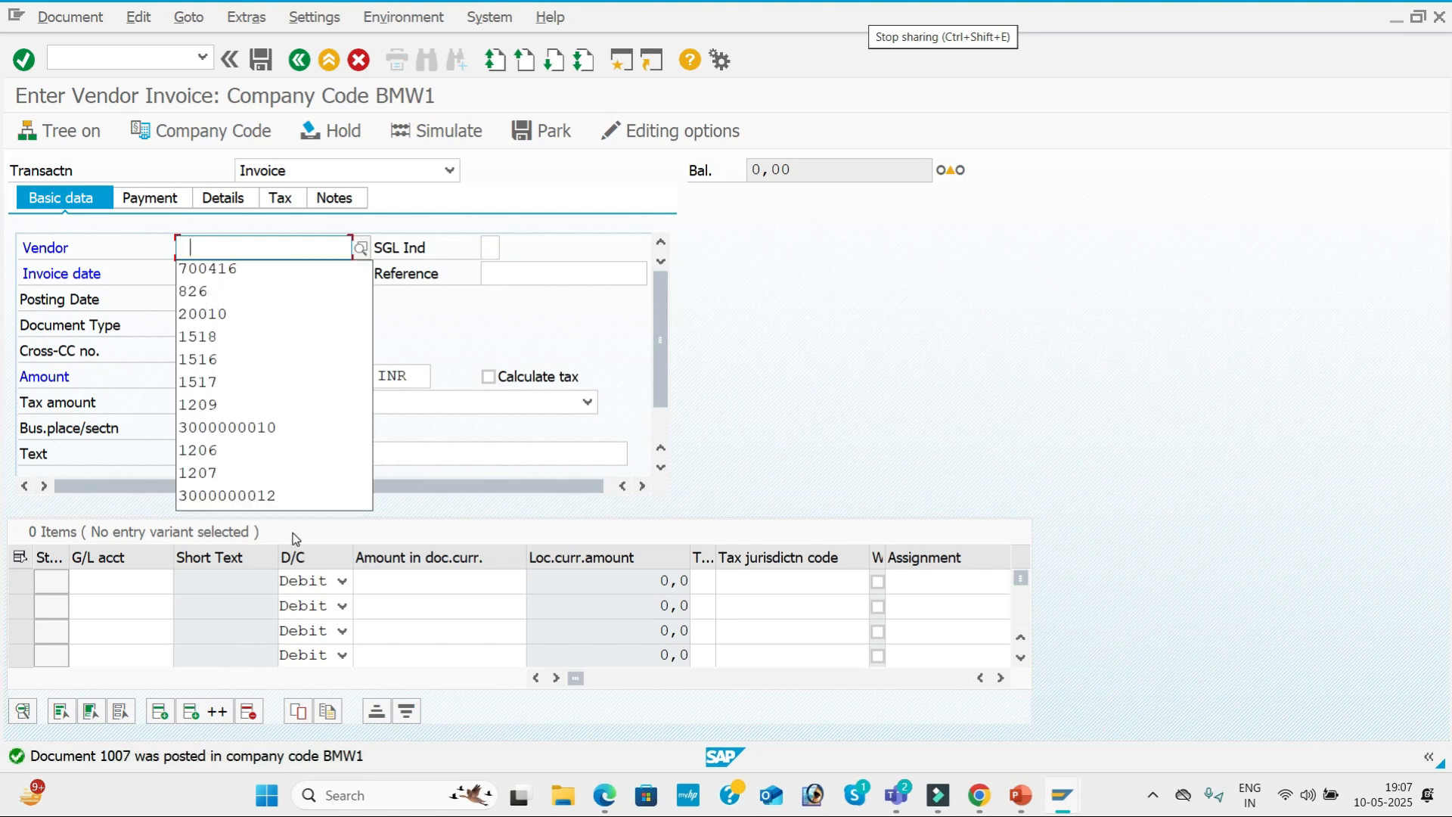
Start a second invoice for vendor FASTRACK PVT LTD with invoice date 10.05.2025 and reference APP-02.
{"action": "key", "text": "Down"}
{"action": "key", "text": "Tab"}
{"action": "key", "text": "Tab"}
{"action": "key", "text": "Down"}
{"action": "key", "text": "Tab"}
{"action": "key", "text": "Down"}
Enter the amount 20000 and the text VENDOR INVOICE in the APP-02 invoice's basic data.
{"action": "key", "text": "Tab"}
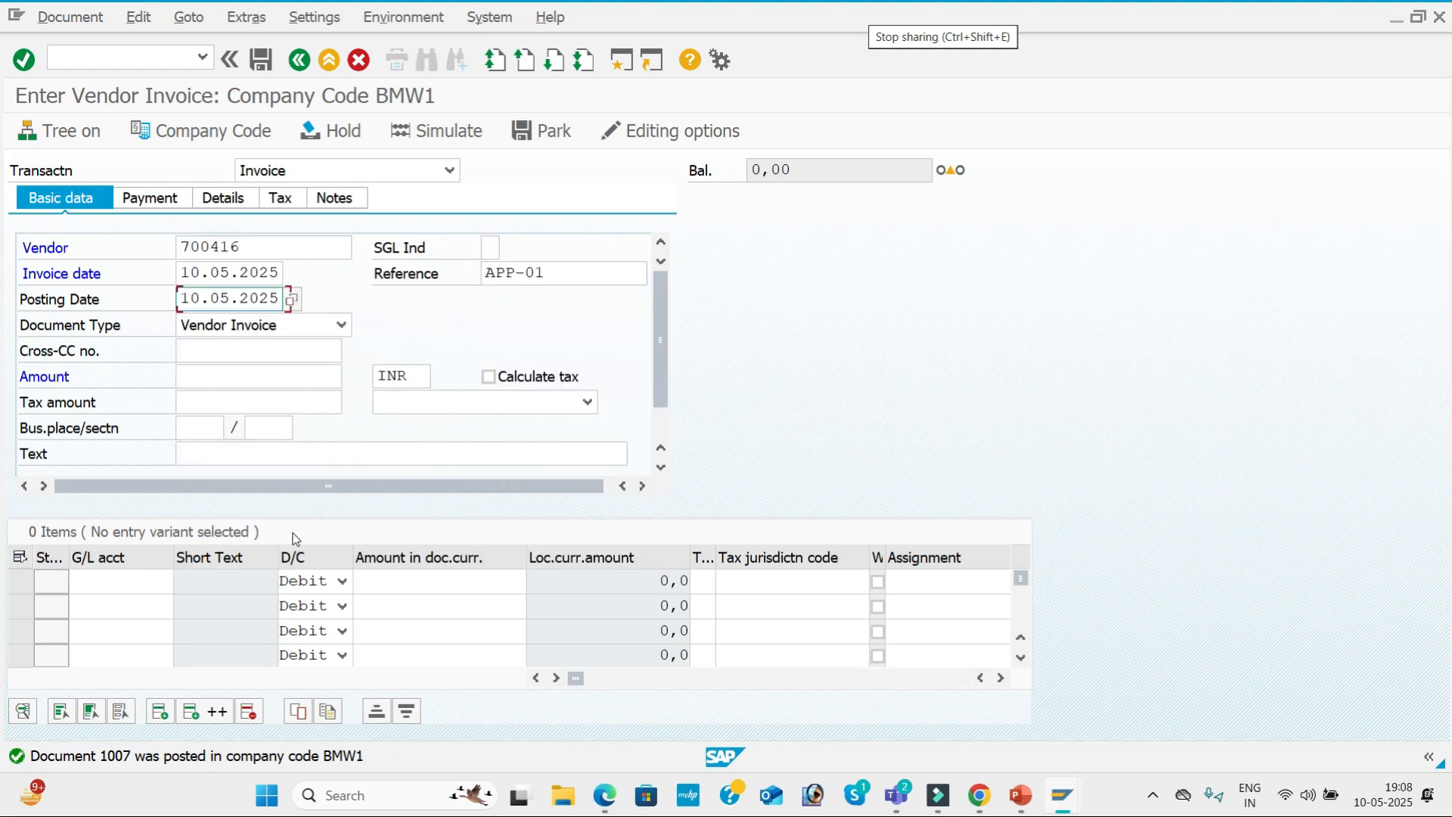
{"action": "left_click", "coordinate": [575, 263]}
{"action": "key", "text": "BackSpace"}
{"action": "type", "text": "2"}
{"action": "key", "text": "Tab"}
{"action": "key", "text": "Tab"}
{"action": "key", "text": "Tab"}
{"action": "key", "text": "Tab"}
{"action": "key", "text": "Down"}
{"action": "key", "text": "Down"}
{"action": "key", "text": "Down"}
{"action": "key", "text": "Down"}
{"action": "key", "text": "Down"}
{"action": "key", "text": "Down"}
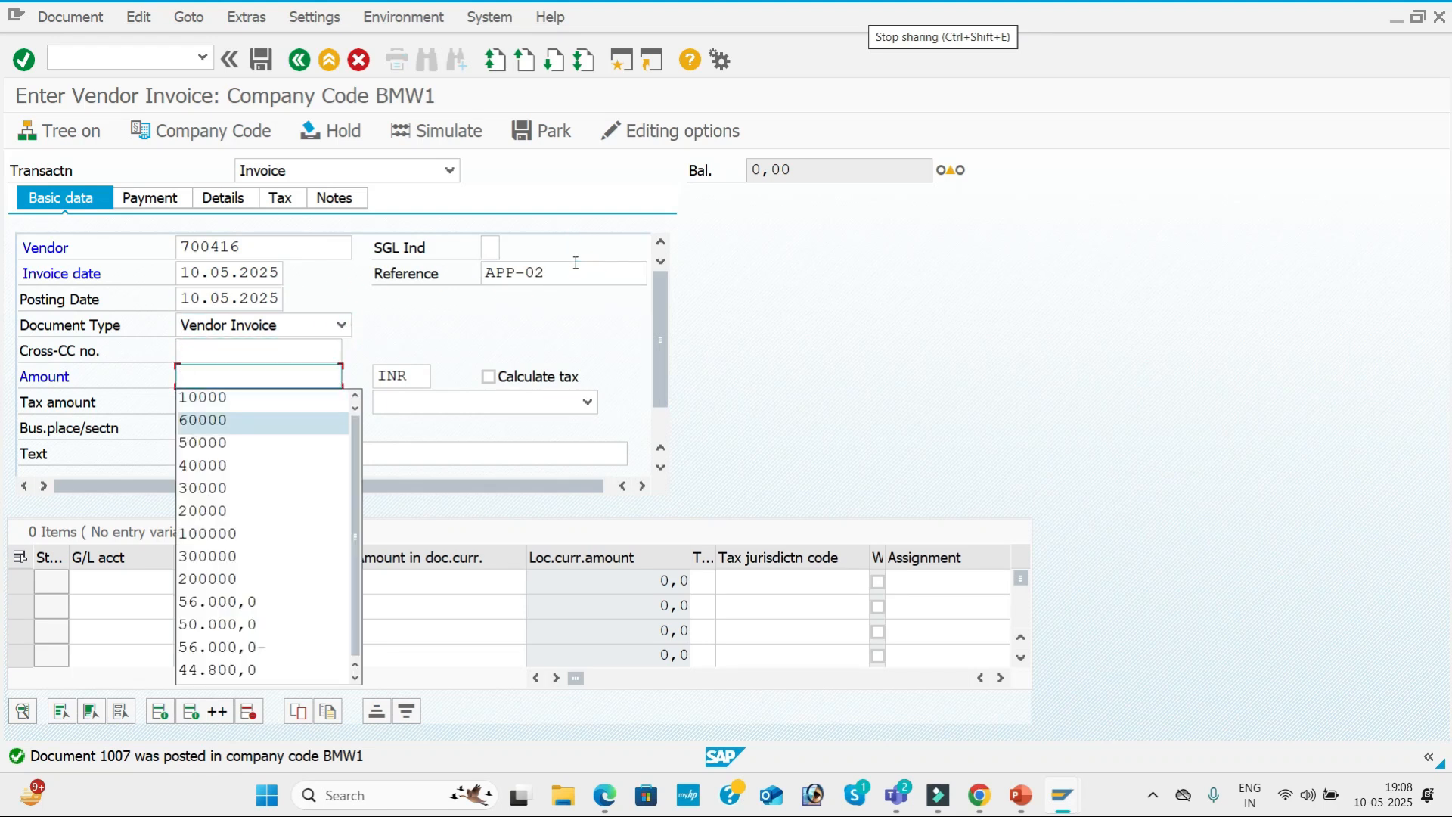
{"action": "key", "text": "Tab"}
{"action": "key", "text": "Tab"}
{"action": "key", "text": "Tab"}
{"action": "key", "text": "Tab"}
{"action": "key", "text": "Tab"}
{"action": "key", "text": "Tab"}
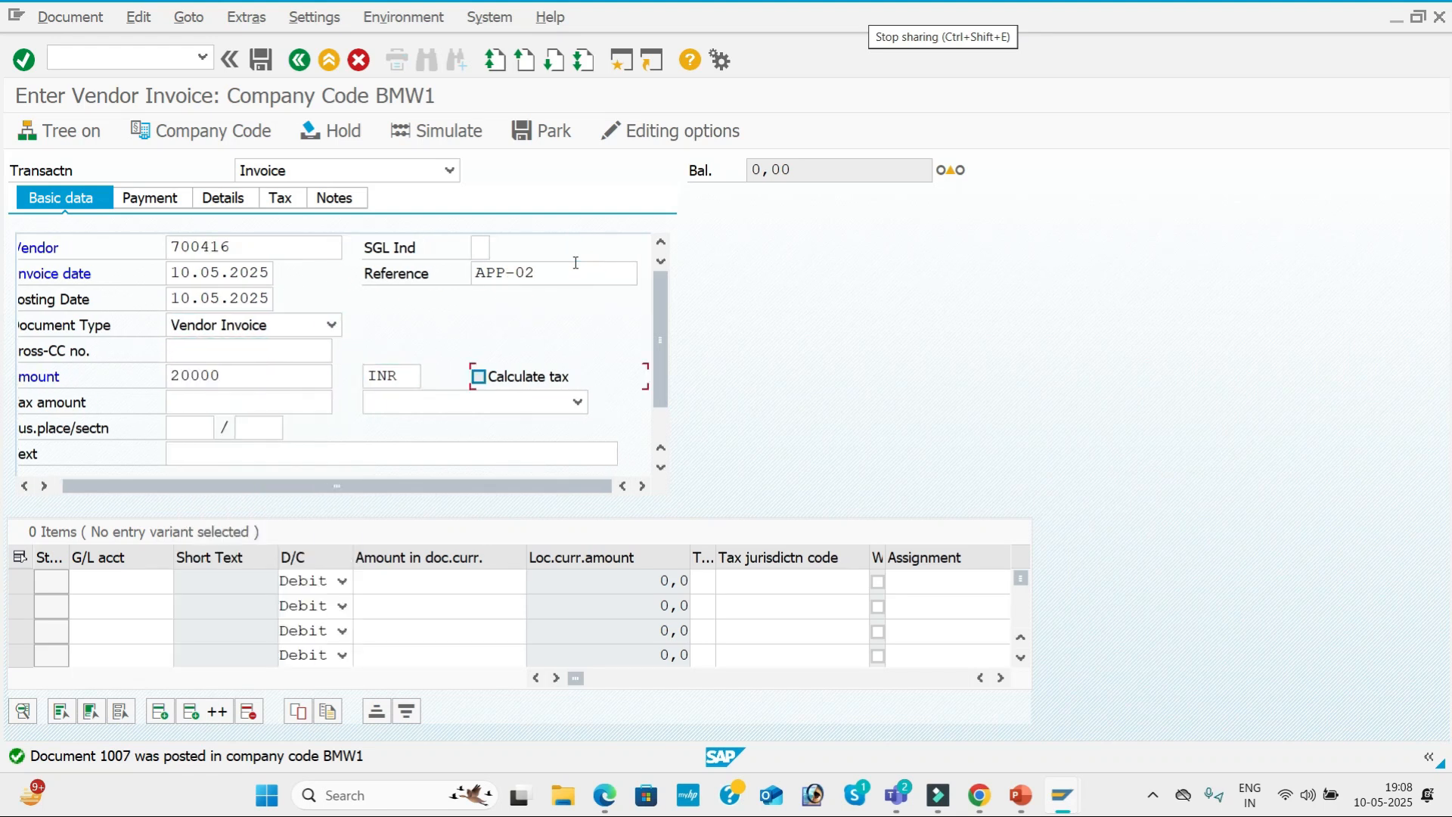
{"action": "key", "text": "Tab"}
{"action": "key", "text": "Down"}
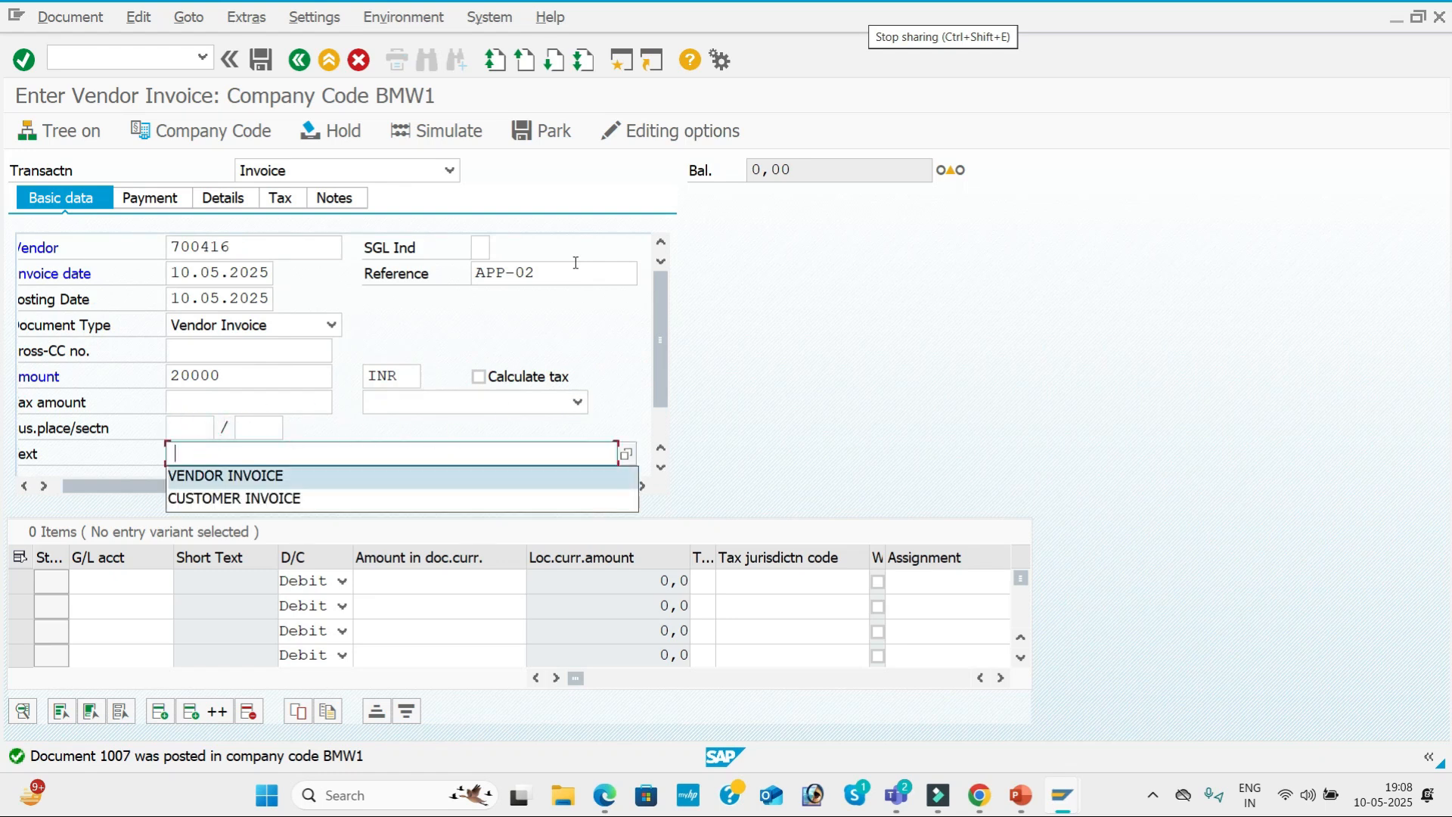
Assign the Purchase G/L account to the first line item with a debit amount of 20000.
{"action": "key", "text": "Tab"}
{"action": "key", "text": "Tab"}
{"action": "key", "text": "Down"}
{"action": "key", "text": "Tab"}
{"action": "key", "text": "Tab"}
{"action": "key", "text": "Down"}
{"action": "key", "text": "Down"}
{"action": "key", "text": "Down"}
{"action": "key", "text": "Down"}
{"action": "key", "text": "Down"}
Give the Purchase line value date 10.05.2025 and text Purchase A/c, and close the long text dialog.
{"action": "key", "text": "Tab"}
{"action": "key", "text": "Tab"}
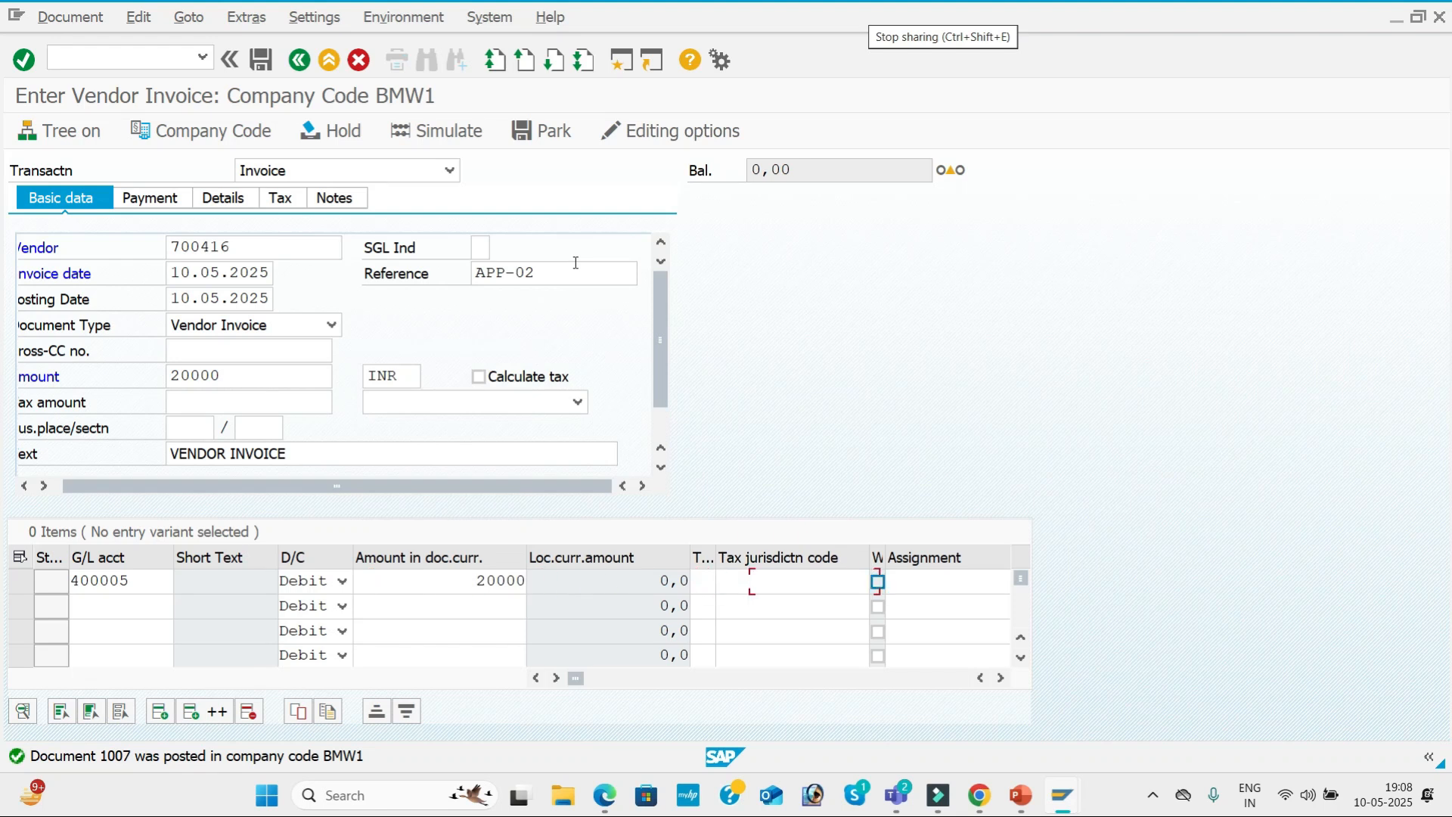
{"action": "key", "text": "Tab"}
{"action": "key", "text": "Tab"}
{"action": "key", "text": "Down"}
{"action": "key", "text": "Tab"}
{"action": "key", "text": "Down"}
{"action": "key", "text": "Tab"}
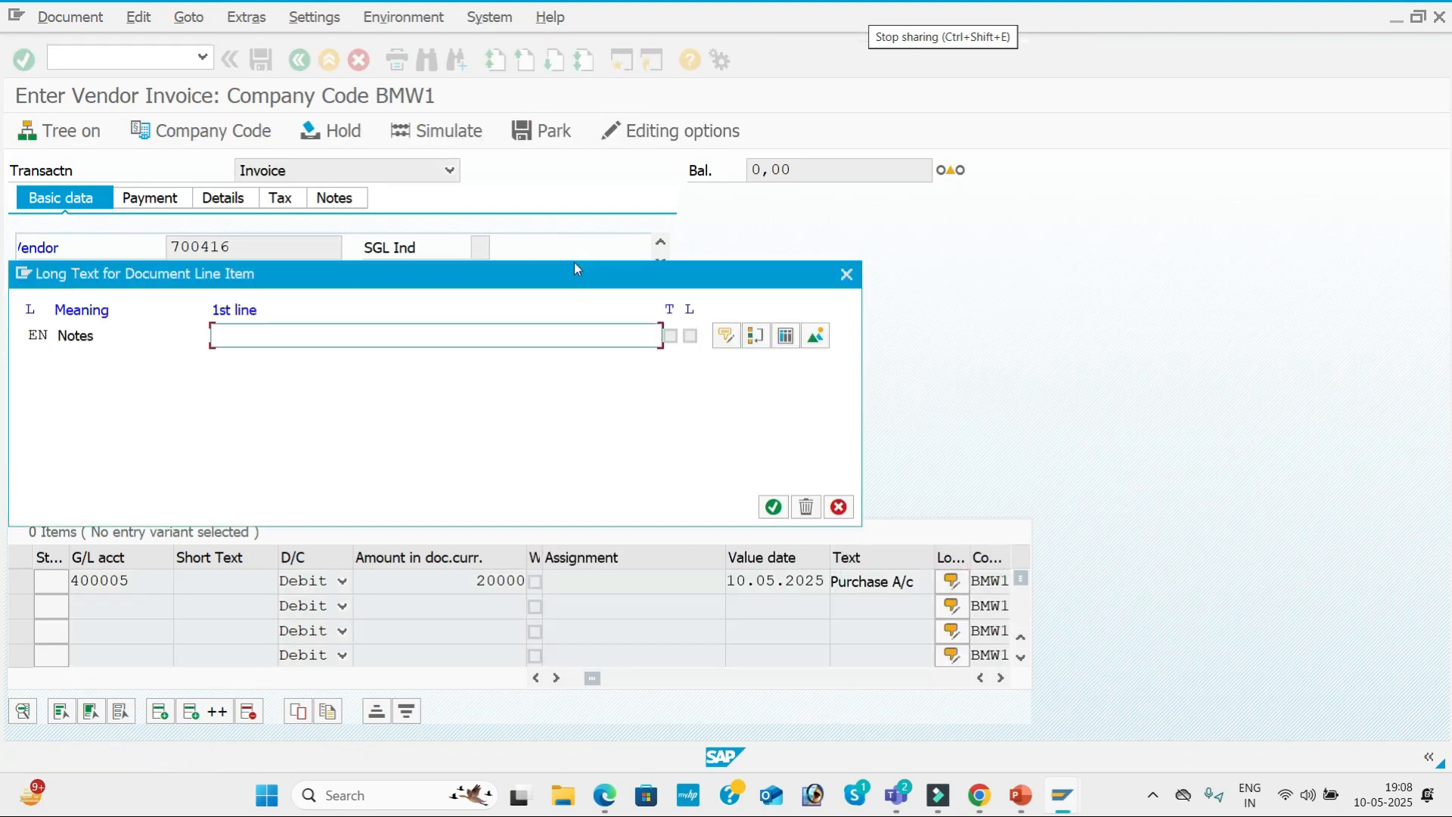
{"action": "left_click", "coordinate": [845, 276]}
Simulate the APP-02 vendor invoice and post it.
{"action": "left_click", "coordinate": [460, 132]}
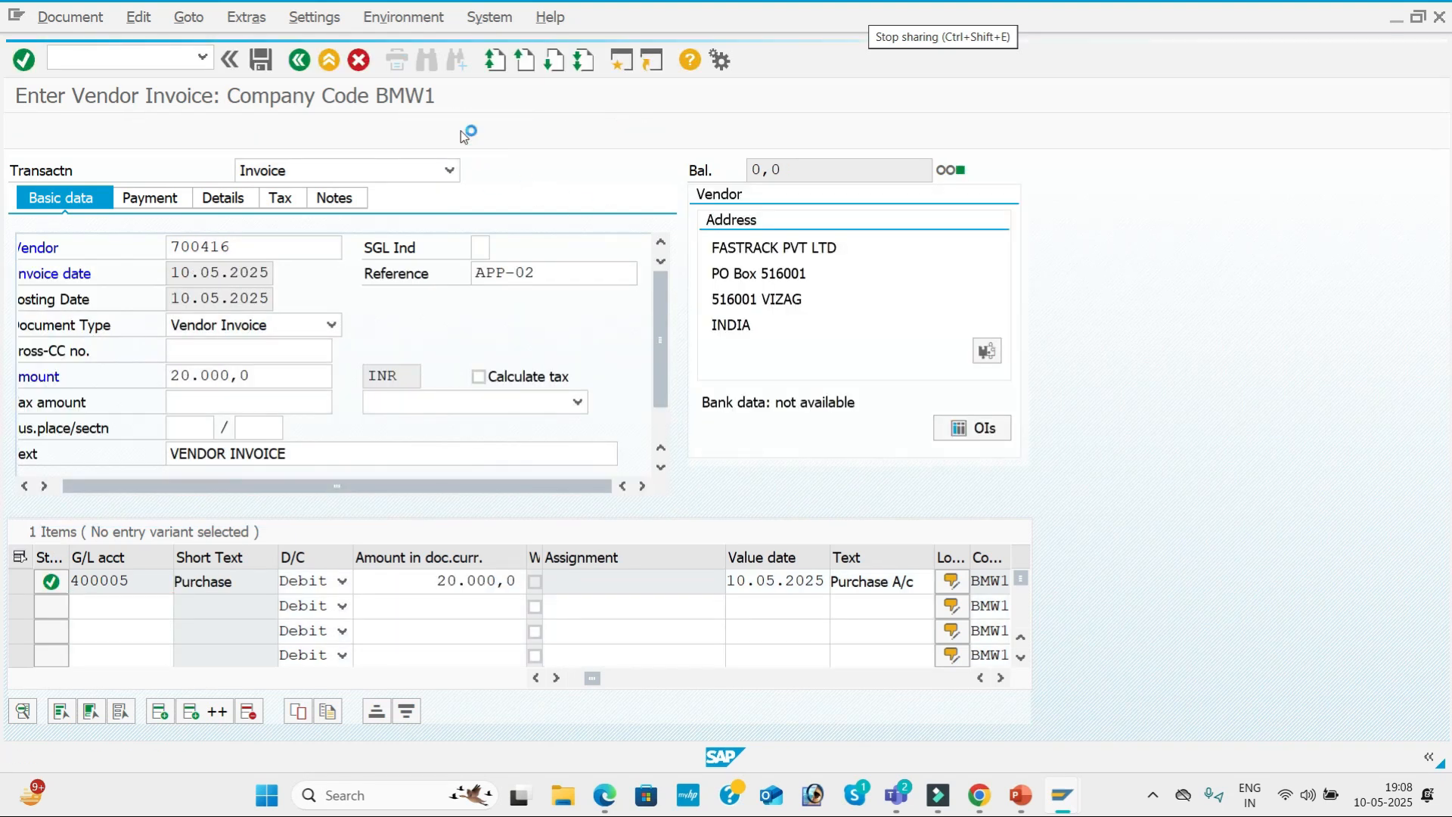
{"action": "left_click", "coordinate": [260, 62]}
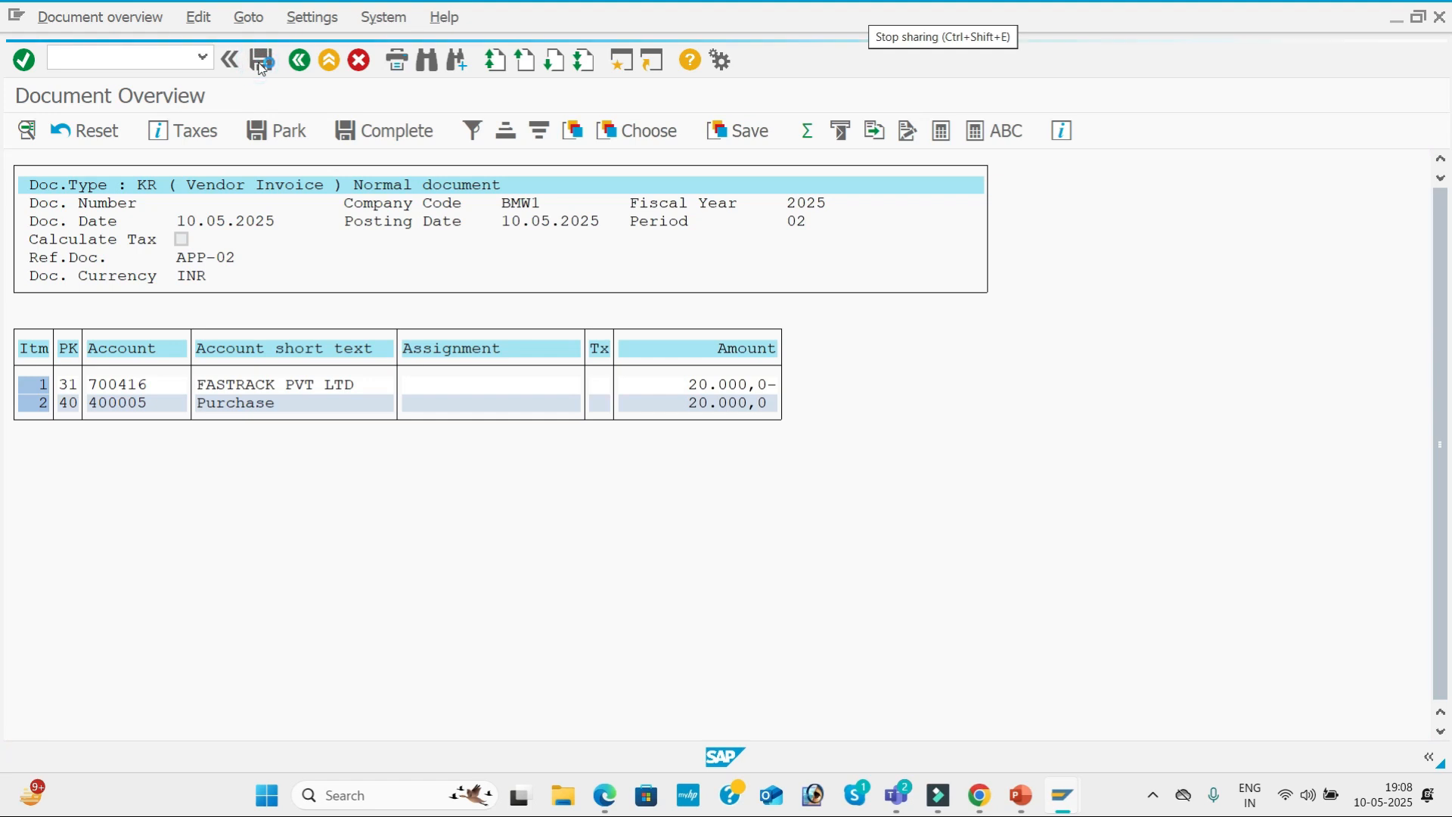
Start a third invoice for vendor FASTRACK PVT LTD with invoice date 10.05.2025.
{"action": "key", "text": "space"}
{"action": "key", "text": "Down"}
{"action": "key", "text": "Tab"}
{"action": "key", "text": "Tab"}
Set the third invoice's reference to APP-03.
{"action": "key", "text": "Tab"}
{"action": "key", "text": "space"}
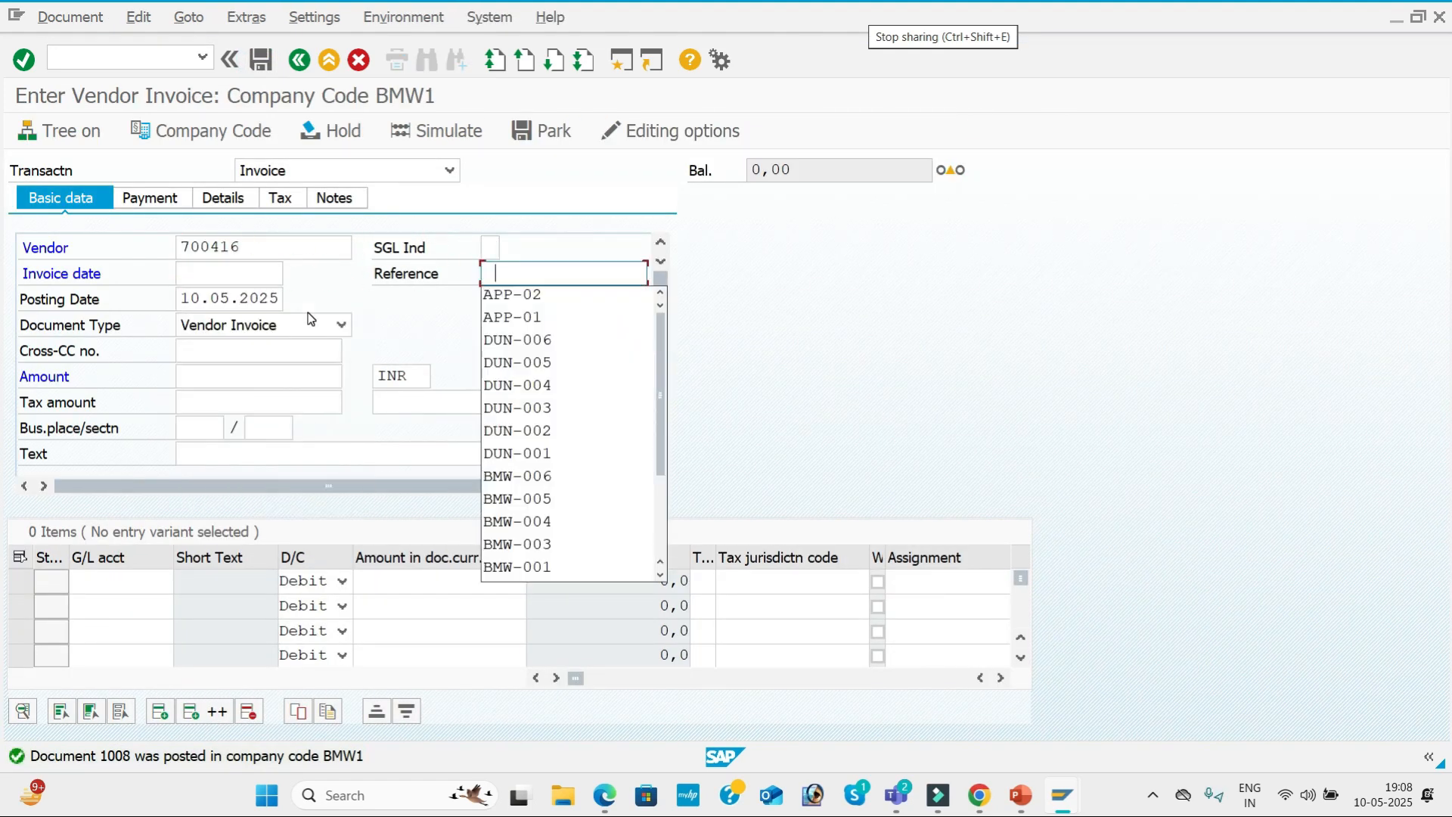
{"action": "left_click", "coordinate": [199, 274]}
{"action": "key", "text": "space"}
{"action": "key", "text": "Down"}
Enter the amount 30000 and the text VENDOR INVOICE in the APP-03 invoice's basic data.
{"action": "key", "text": "Tab"}
{"action": "key", "text": "space"}
{"action": "key", "text": "Down"}
{"action": "key", "text": "Tab"}
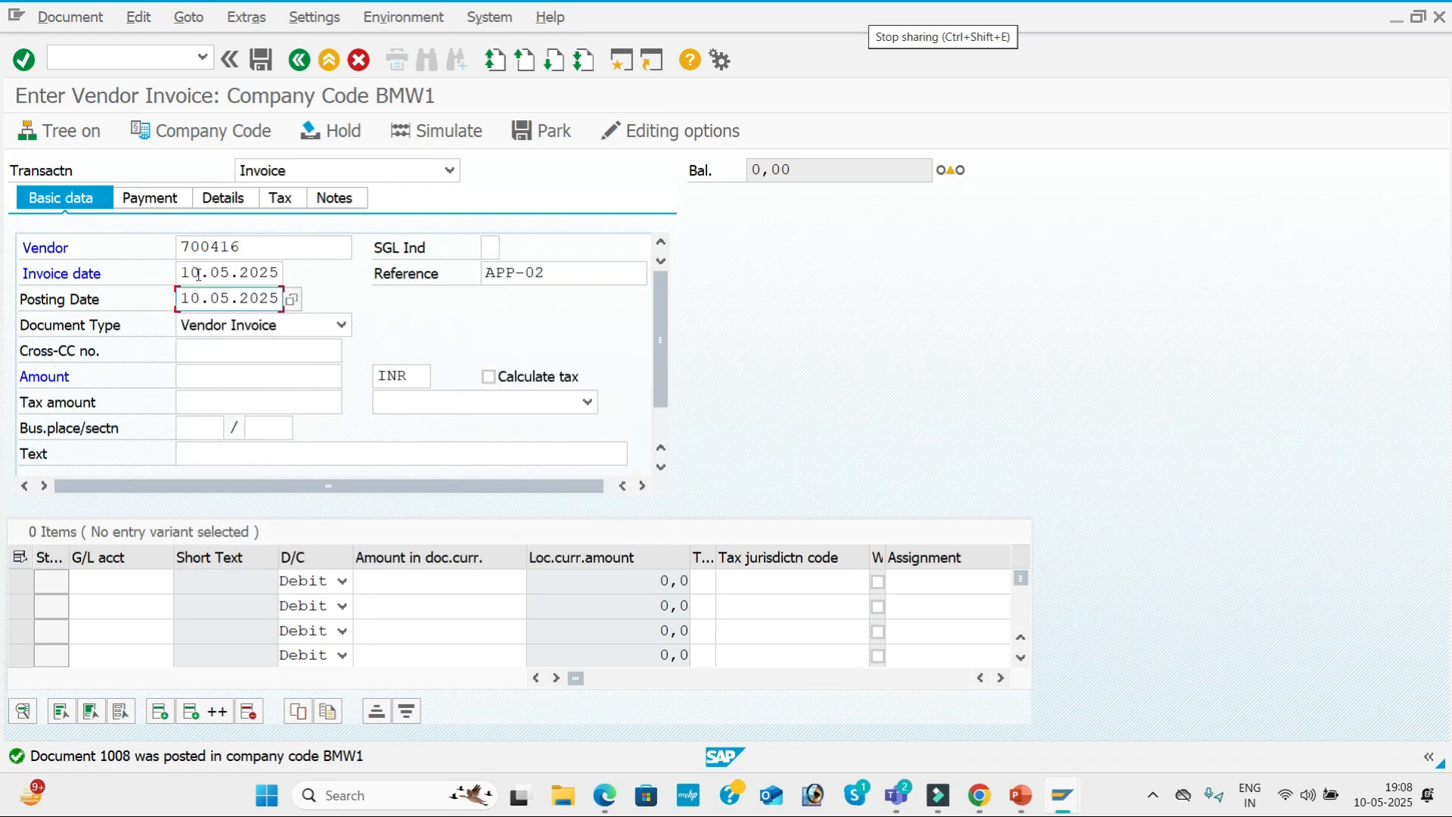
{"action": "left_click", "coordinate": [578, 274]}
{"action": "key", "text": "BackSpace"}
{"action": "type", "text": "3"}
{"action": "key", "text": "Tab"}
{"action": "key", "text": "Tab"}
{"action": "key", "text": "Tab"}
{"action": "key", "text": "Tab"}
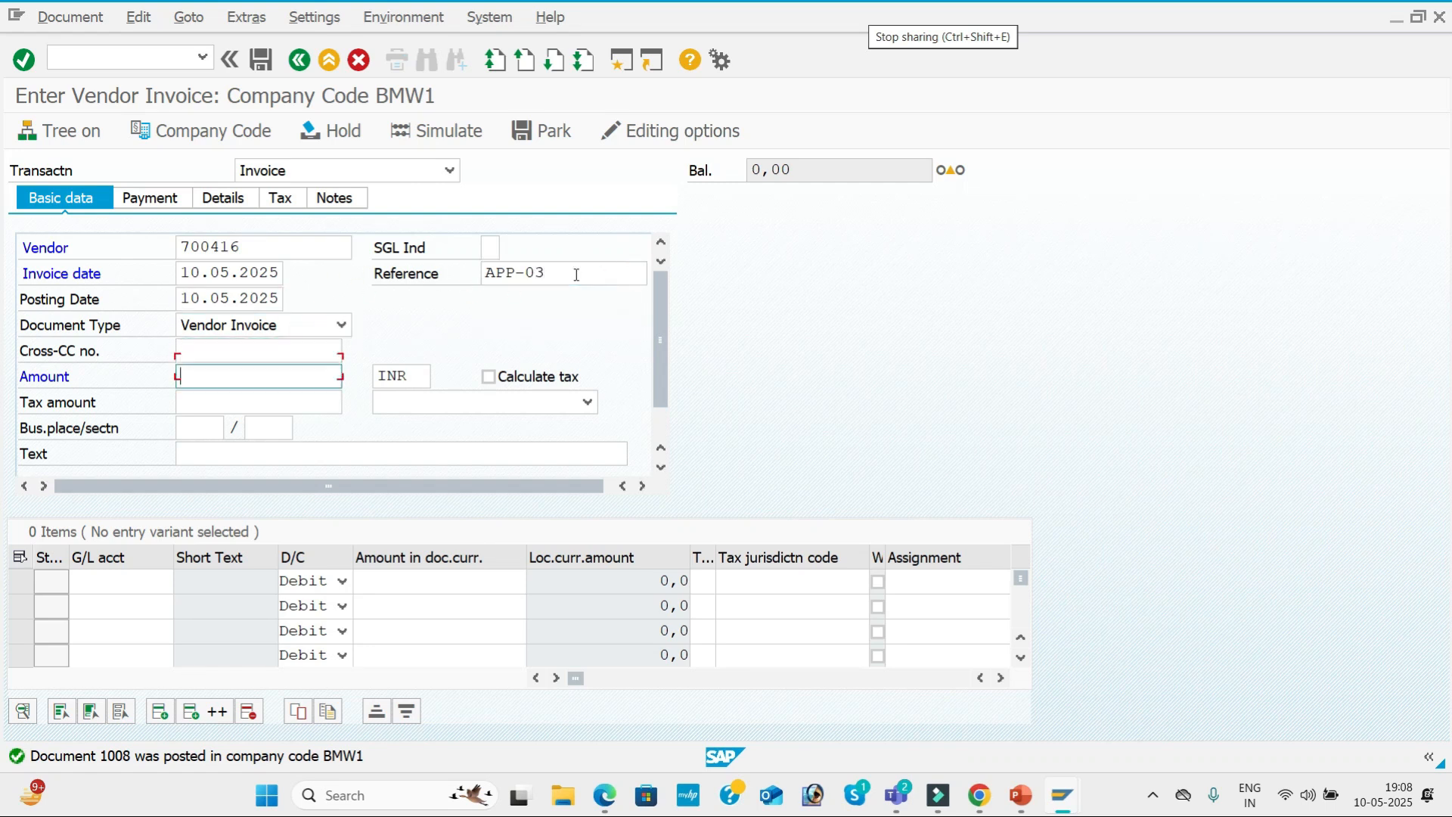
{"action": "key", "text": "space"}
{"action": "key", "text": "Down"}
{"action": "key", "text": "Down"}
{"action": "key", "text": "Down"}
{"action": "key", "text": "Down"}
{"action": "key", "text": "Down"}
{"action": "key", "text": "Down"}
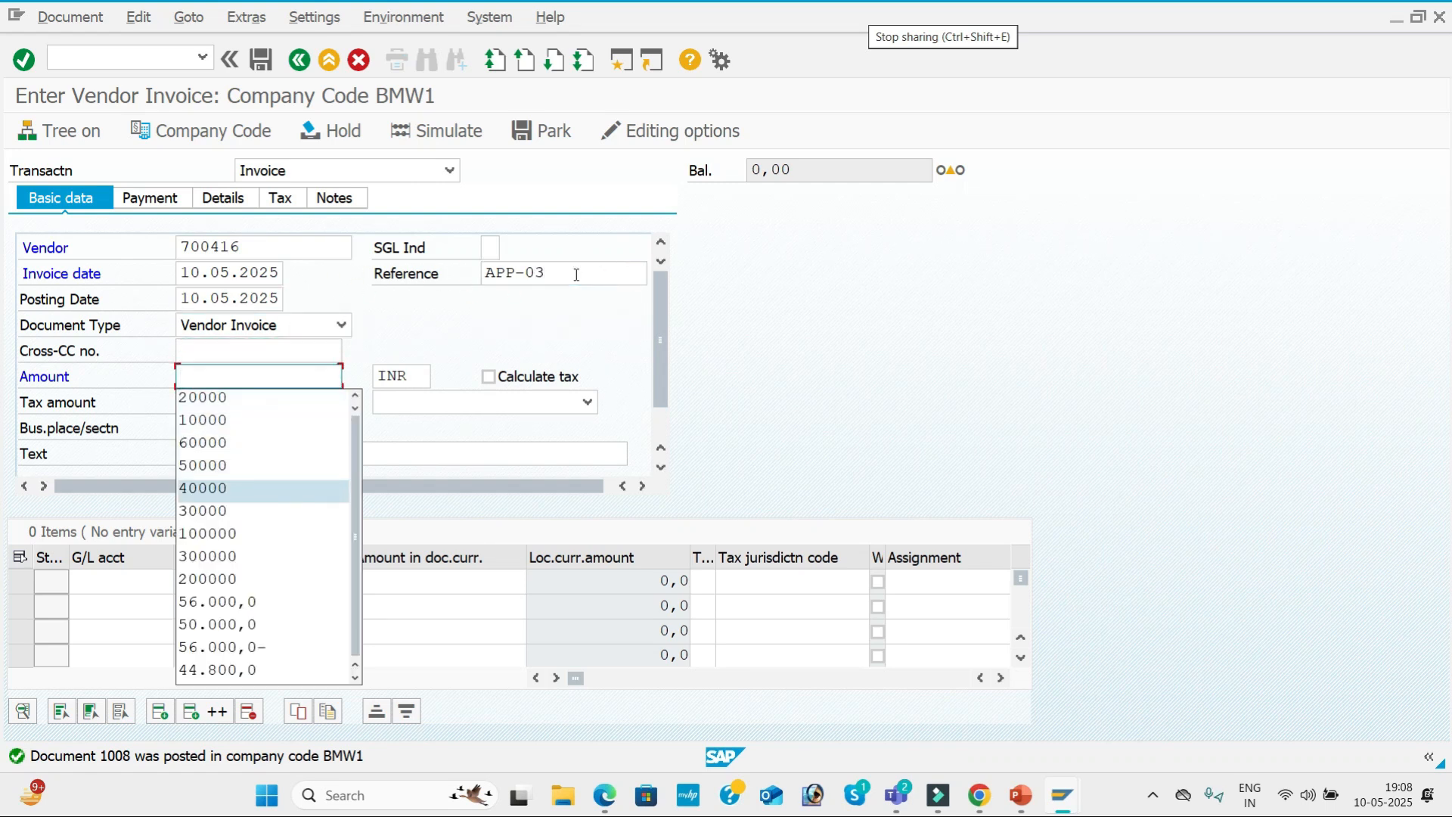
{"action": "key", "text": "Tab"}
{"action": "key", "text": "Tab"}
{"action": "key", "text": "Tab"}
{"action": "key", "text": "Tab"}
{"action": "key", "text": "Tab"}
{"action": "key", "text": "Tab"}
{"action": "key", "text": "Tab"}
{"action": "key", "text": "space"}
Assign the Purchase G/L account to the first line item with a debit amount of 30000.
{"action": "key", "text": "Down"}
{"action": "key", "text": "Tab"}
{"action": "key", "text": "space"}
{"action": "key", "text": "Down"}
{"action": "key", "text": "Tab"}
{"action": "key", "text": "Tab"}
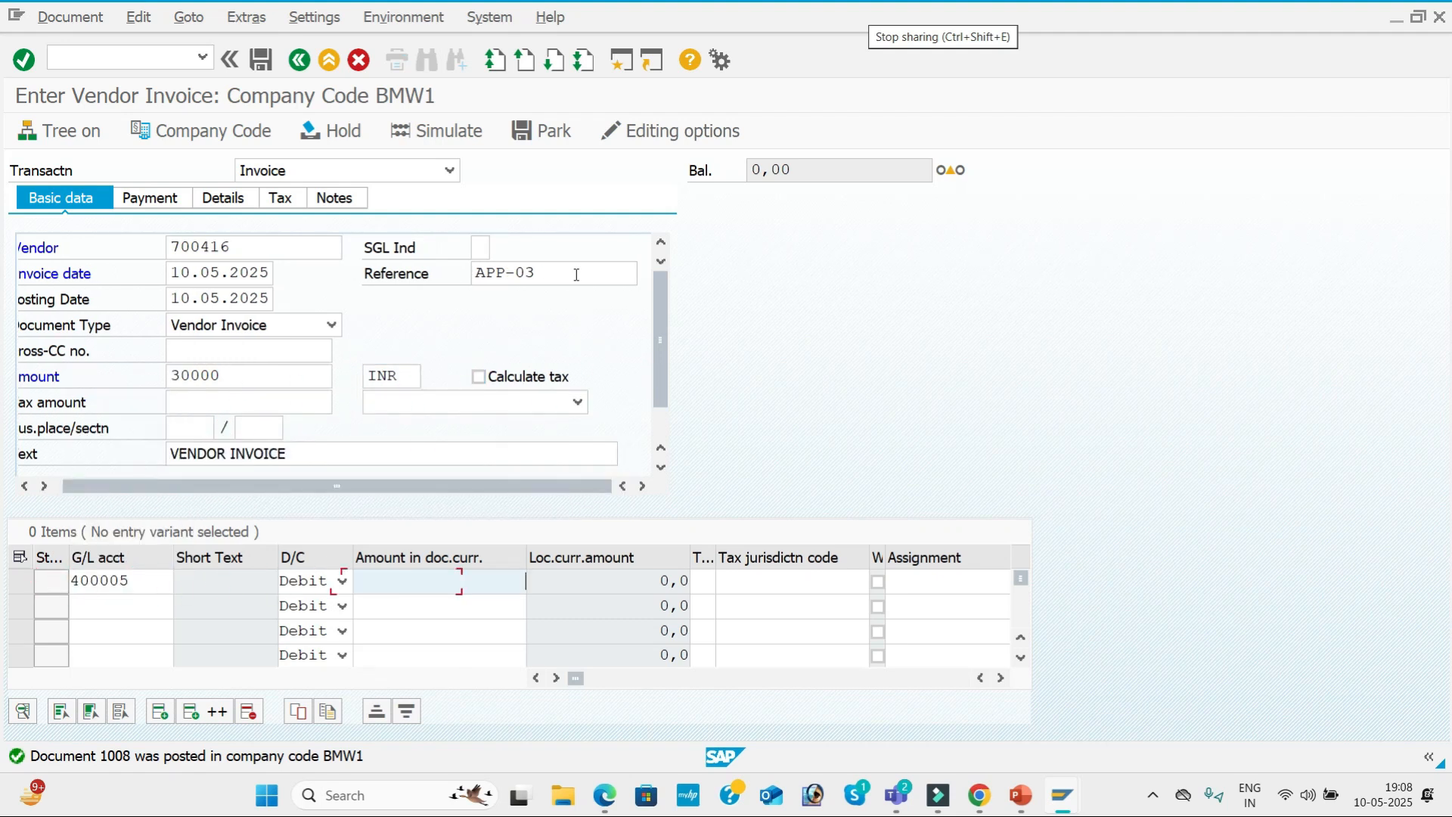
{"action": "key", "text": "space"}
Give the 30000 Purchase line value date 10.05.2025 and text Purchase A/c, and close the long text dialog.
{"action": "key", "text": "Down"}
{"action": "key", "text": "Down"}
{"action": "key", "text": "Down"}
{"action": "key", "text": "Down"}
{"action": "key", "text": "Down"}
{"action": "key", "text": "Down"}
{"action": "key", "text": "Tab"}
{"action": "key", "text": "Tab"}
{"action": "key", "text": "Tab"}
{"action": "key", "text": "Tab"}
{"action": "key", "text": "Tab"}
{"action": "key", "text": "space"}
{"action": "key", "text": "Down"}
{"action": "key", "text": "Tab"}
{"action": "key", "text": "Tab"}
{"action": "key", "text": "space"}
{"action": "key", "text": "Down"}
{"action": "key", "text": "Tab"}
{"action": "key", "text": "Tab"}
{"action": "key", "text": "space"}
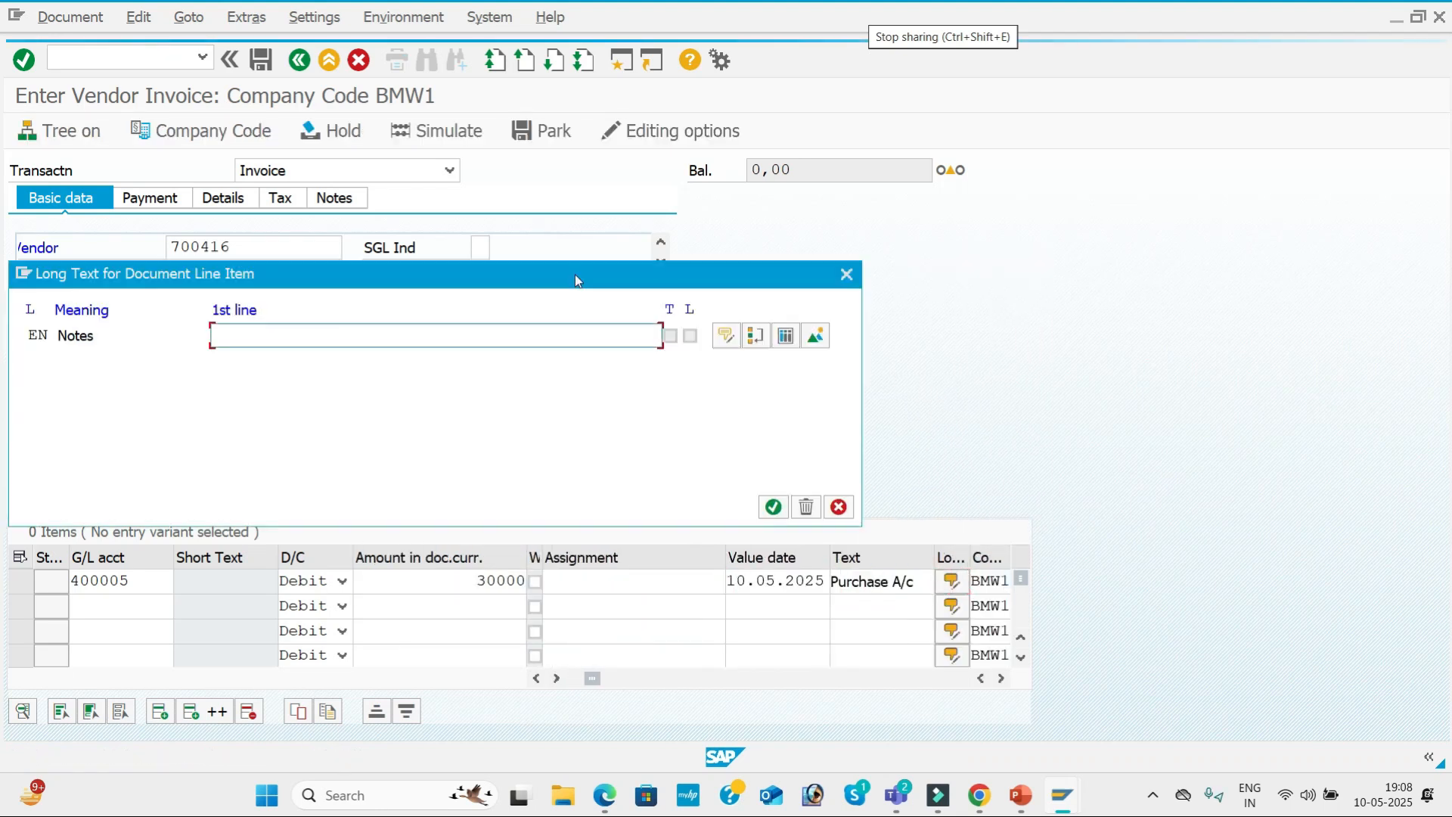
{"action": "left_click", "coordinate": [846, 275]}
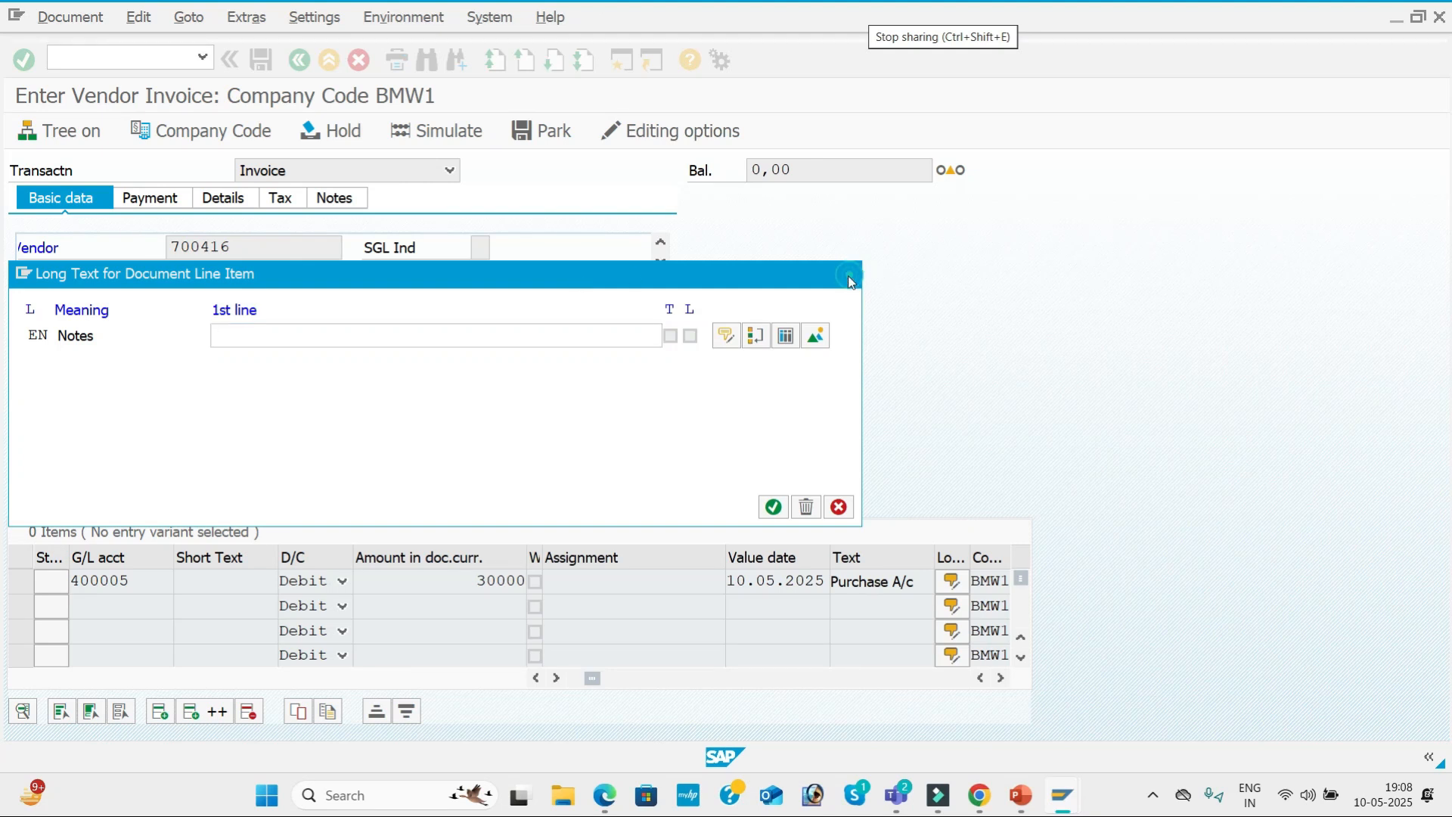
Simulate the APP-03 vendor invoice and post it.
{"action": "left_click", "coordinate": [461, 141]}
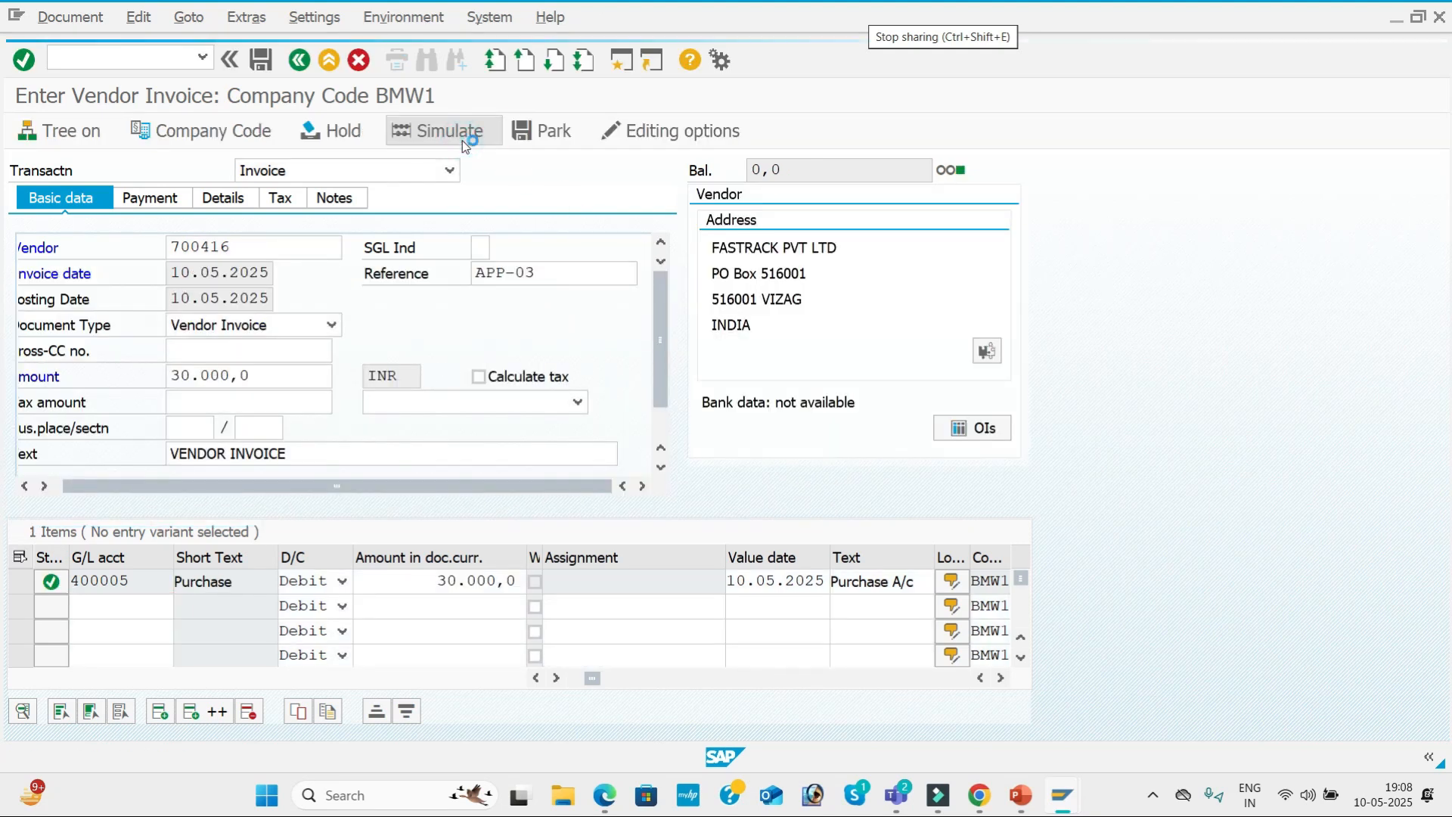
{"action": "left_click", "coordinate": [264, 62]}
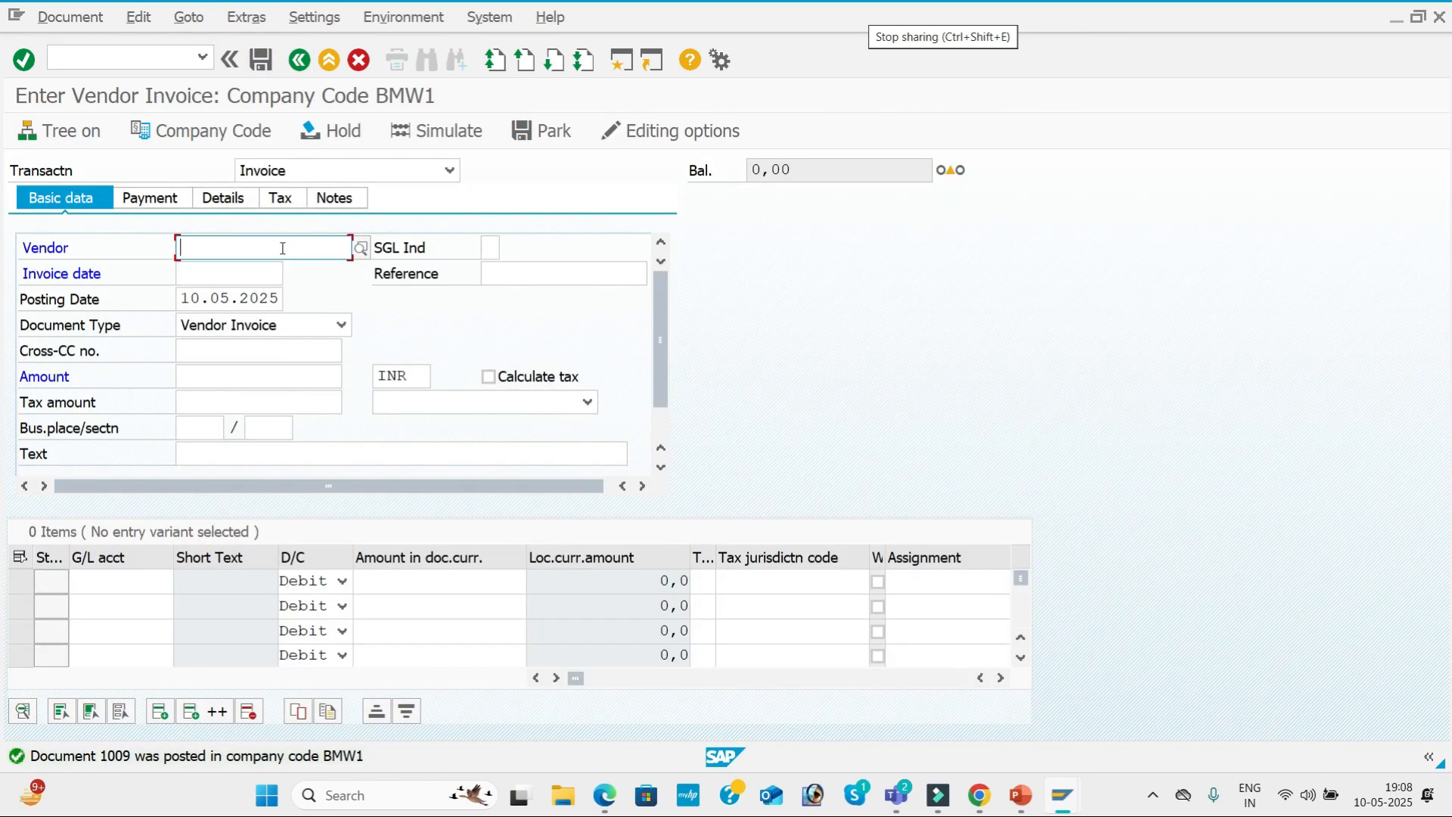
Start a fourth invoice for vendor FASTRACK PVT LTD with invoice date 10.05.2025 and reference APP-04.
{"action": "left_click", "coordinate": [282, 248]}
{"action": "key", "text": "Down"}
{"action": "key", "text": "Tab"}
{"action": "key", "text": "Tab"}
{"action": "key", "text": "Down"}
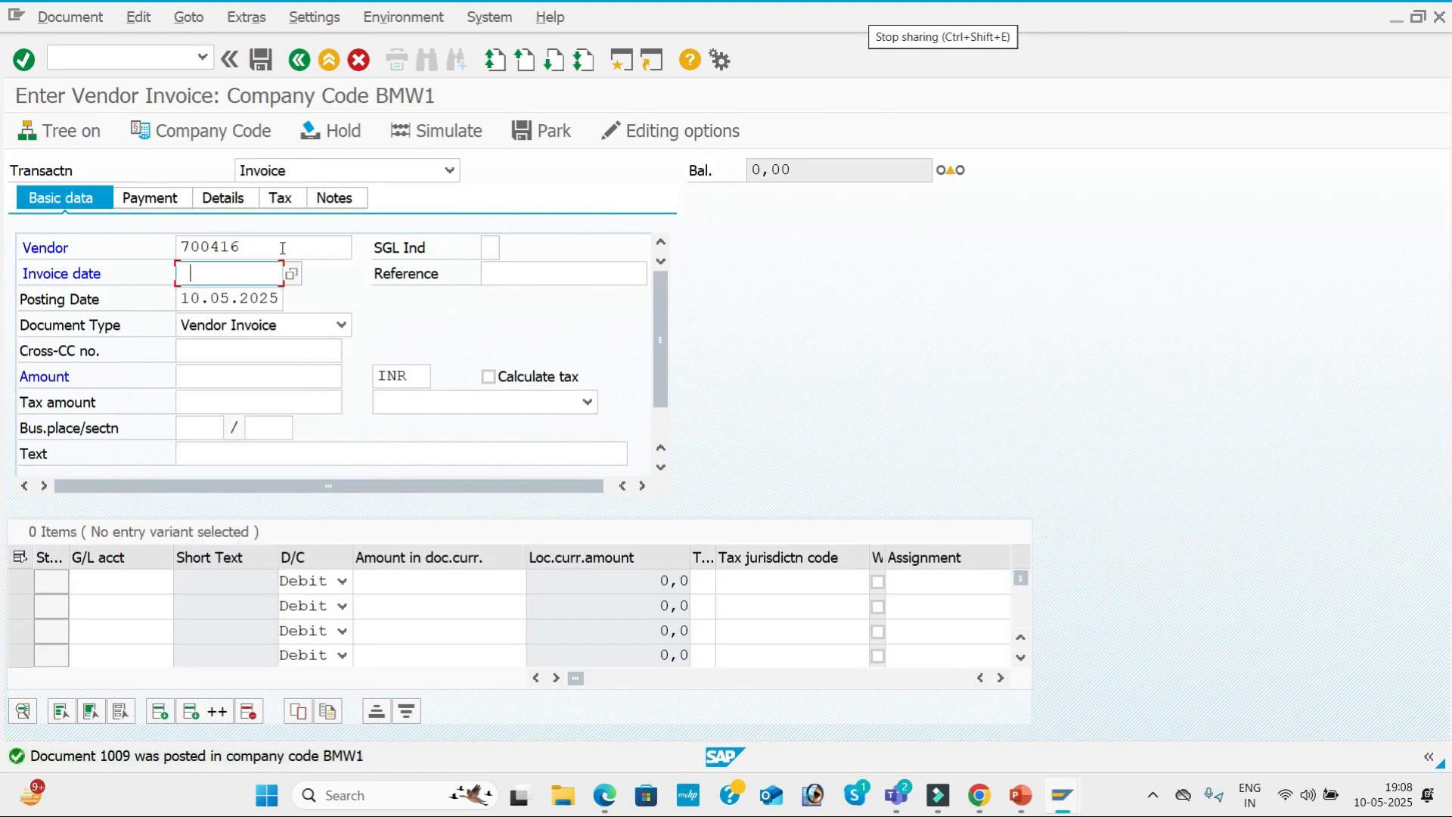
{"action": "key", "text": "Tab"}
{"action": "key", "text": "Down"}
{"action": "key", "text": "Tab"}
{"action": "left_click", "coordinate": [577, 266]}
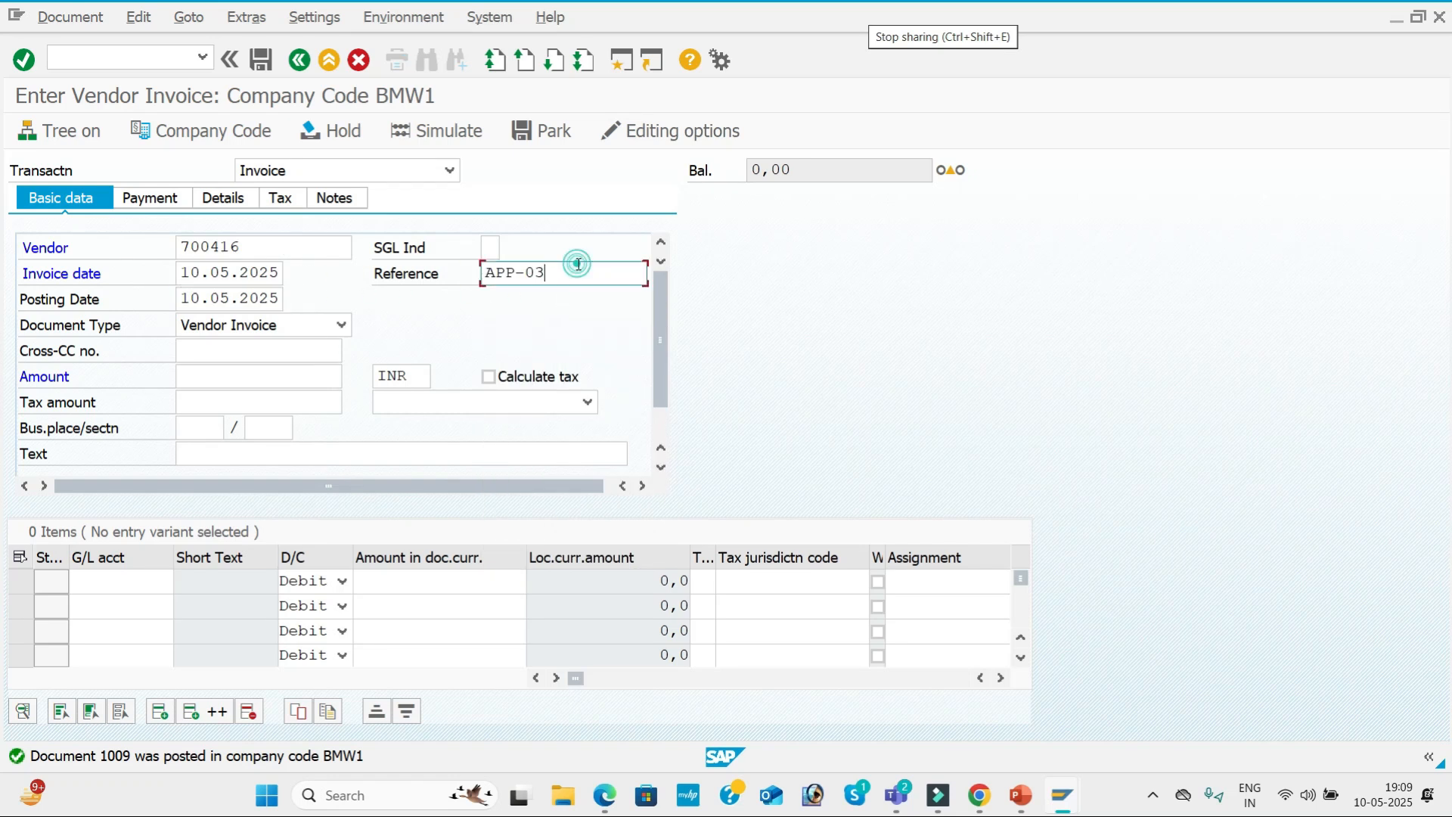
{"action": "key", "text": "BackSpace"}
{"action": "type", "text": "4"}
Enter the amount 50000 and the text VENDOR INVOICE in the APP-04 invoice's basic data.
{"action": "key", "text": "Tab"}
{"action": "key", "text": "Tab"}
{"action": "key", "text": "Tab"}
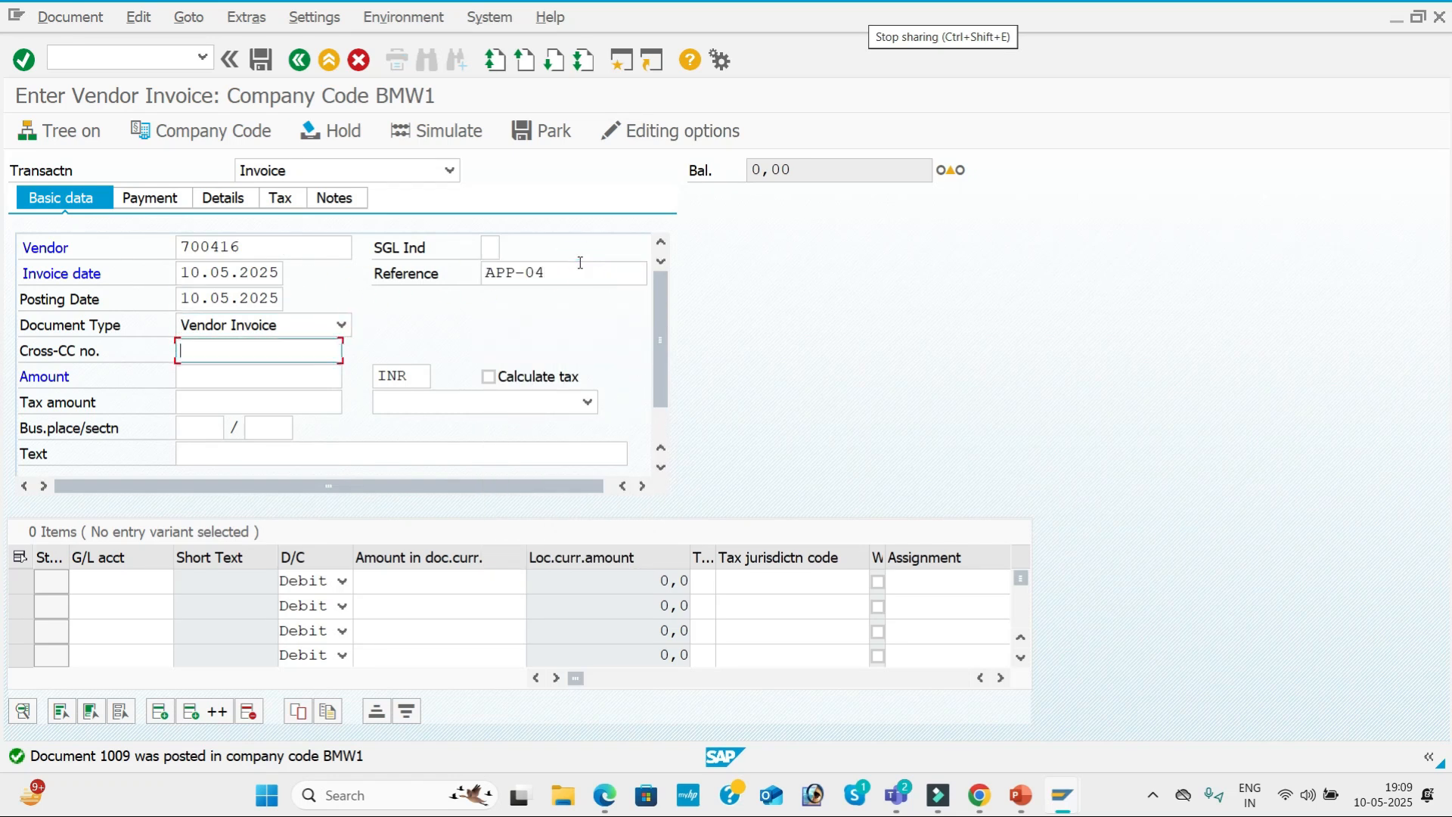
{"action": "key", "text": "Tab"}
{"action": "key", "text": "Down"}
{"action": "key", "text": "Down"}
{"action": "key", "text": "Down"}
{"action": "key", "text": "Down"}
{"action": "key", "text": "Down"}
{"action": "key", "text": "Tab"}
{"action": "key", "text": "Tab"}
{"action": "key", "text": "Tab"}
{"action": "key", "text": "Tab"}
{"action": "key", "text": "Tab"}
{"action": "key", "text": "Tab"}
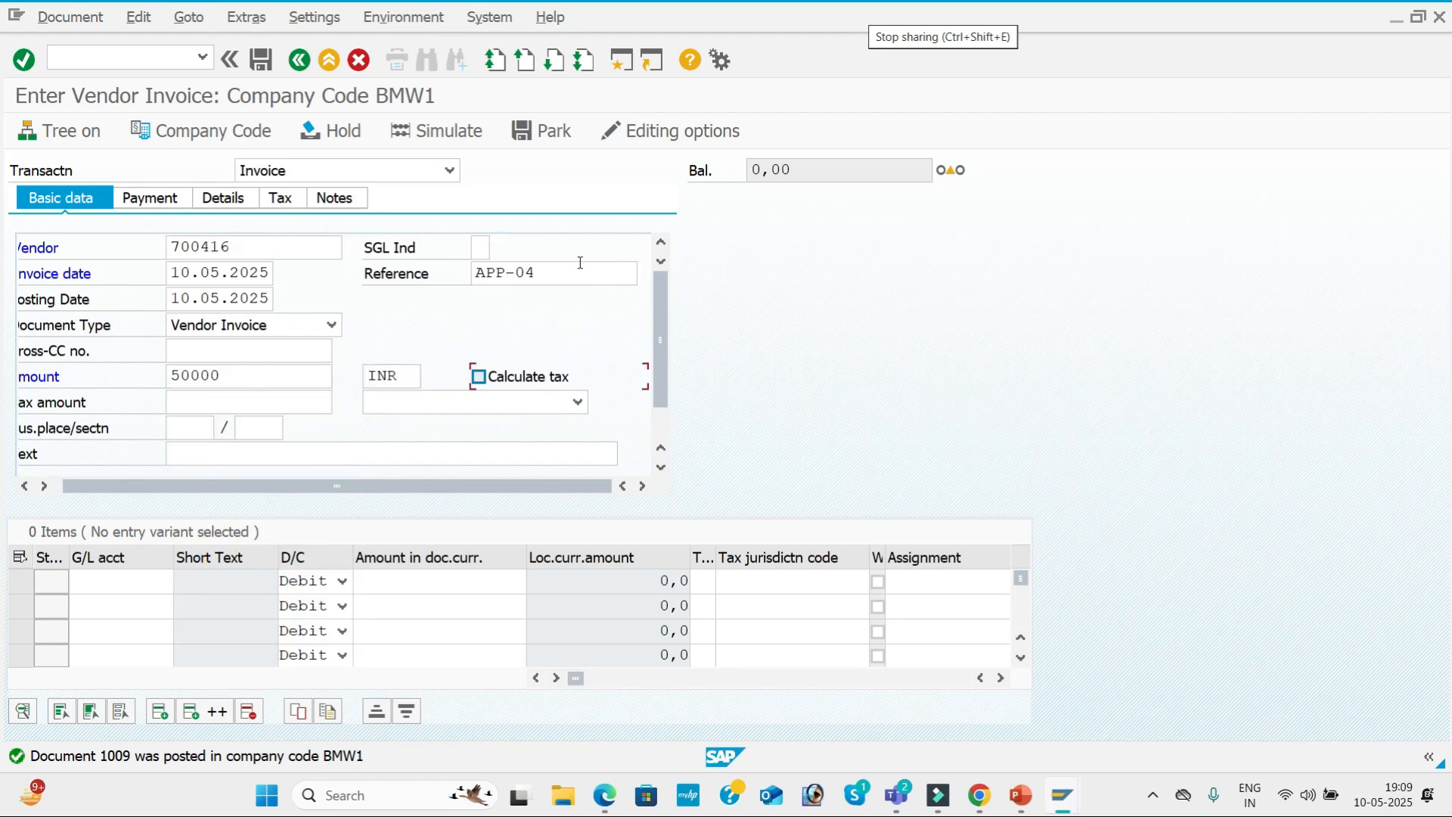
Assign the Purchase G/L account to the first line item with a debit amount of 50000.
{"action": "key", "text": "Down"}
{"action": "key", "text": "Return"}
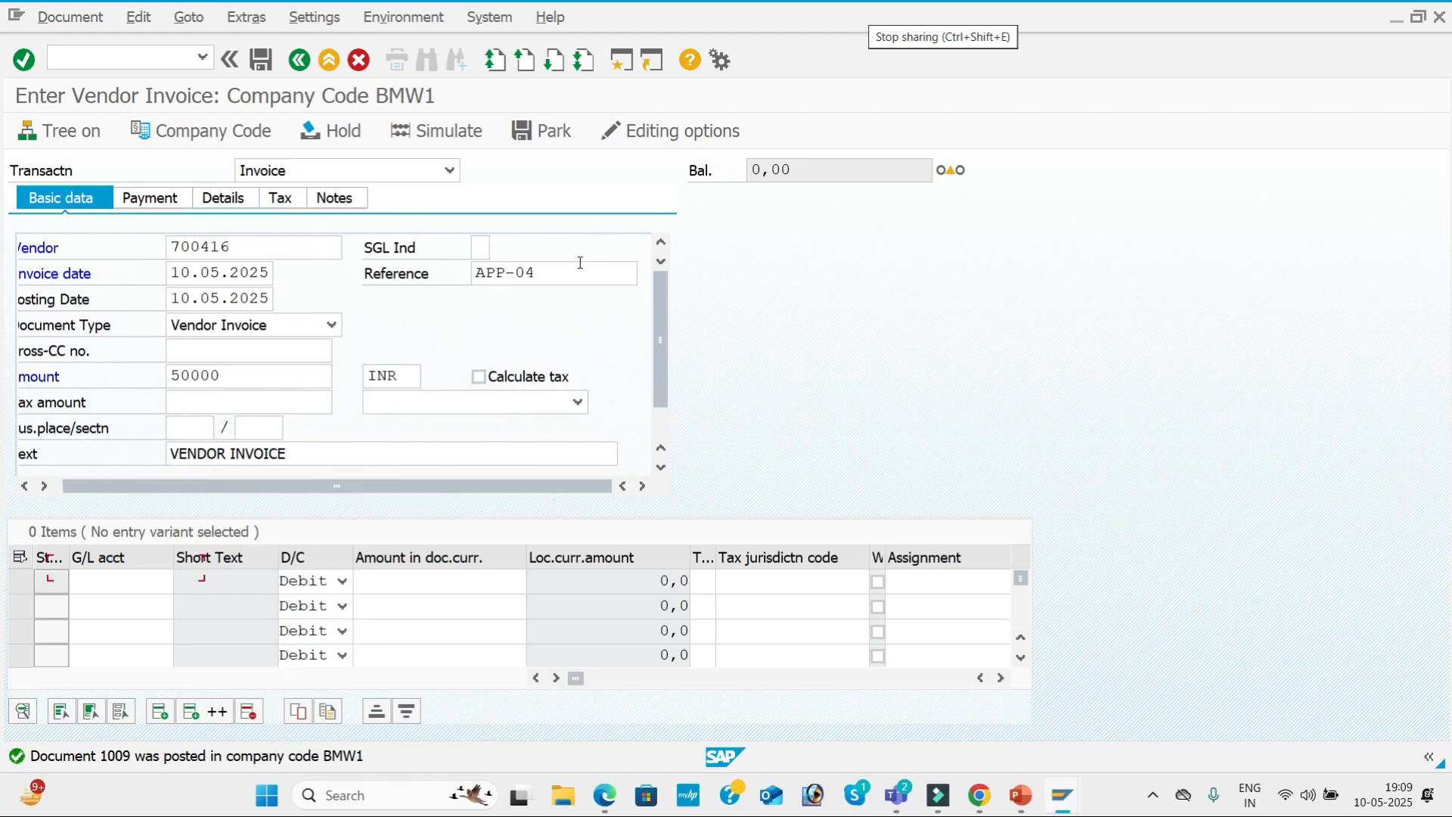
{"action": "key", "text": "Tab"}
{"action": "key", "text": "Down"}
{"action": "key", "text": "Return"}
{"action": "key", "text": "Tab"}
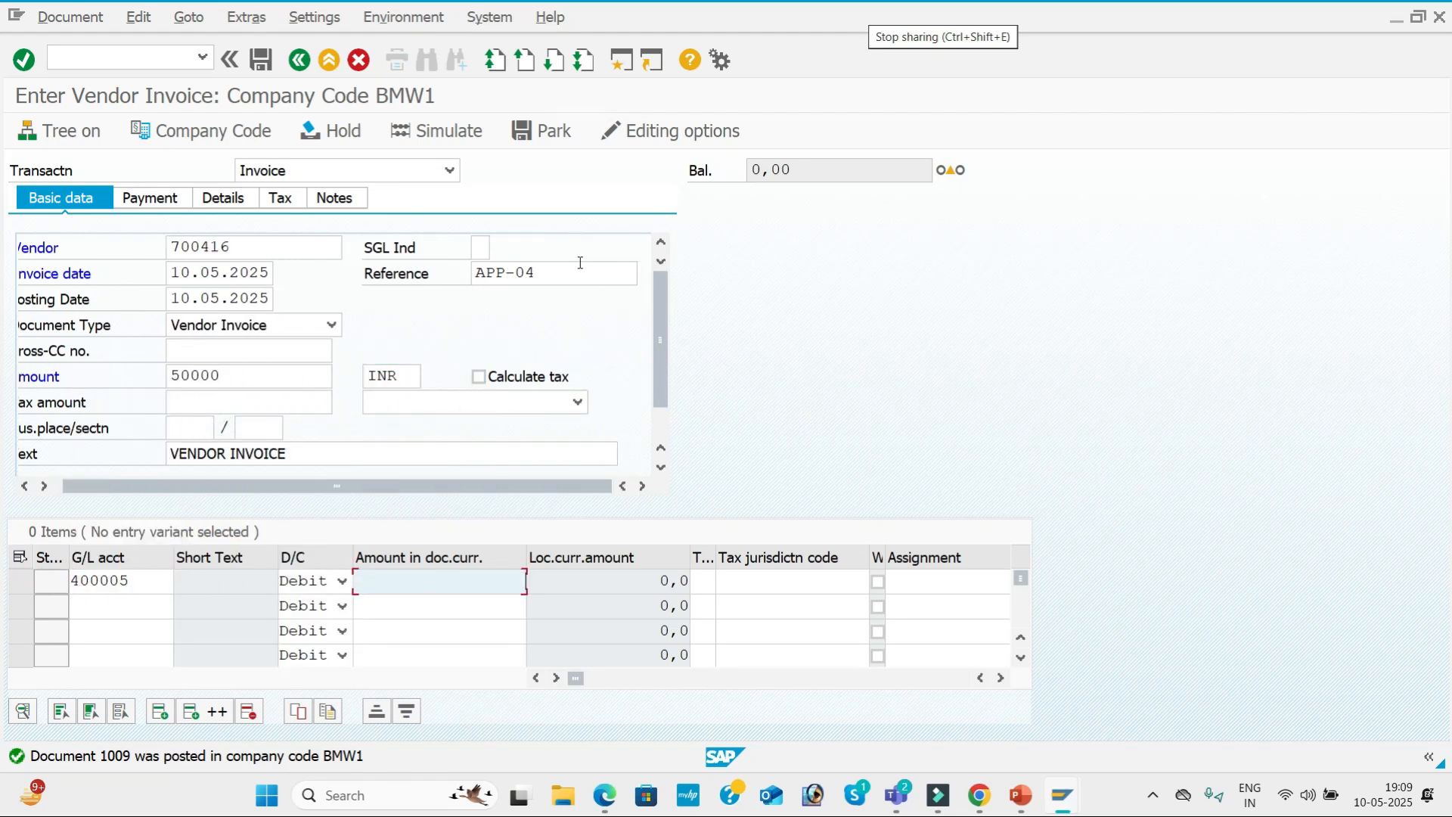
{"action": "key", "text": "Down"}
{"action": "key", "text": "Down"}
{"action": "key", "text": "Down"}
{"action": "key", "text": "Down"}
{"action": "key", "text": "Down"}
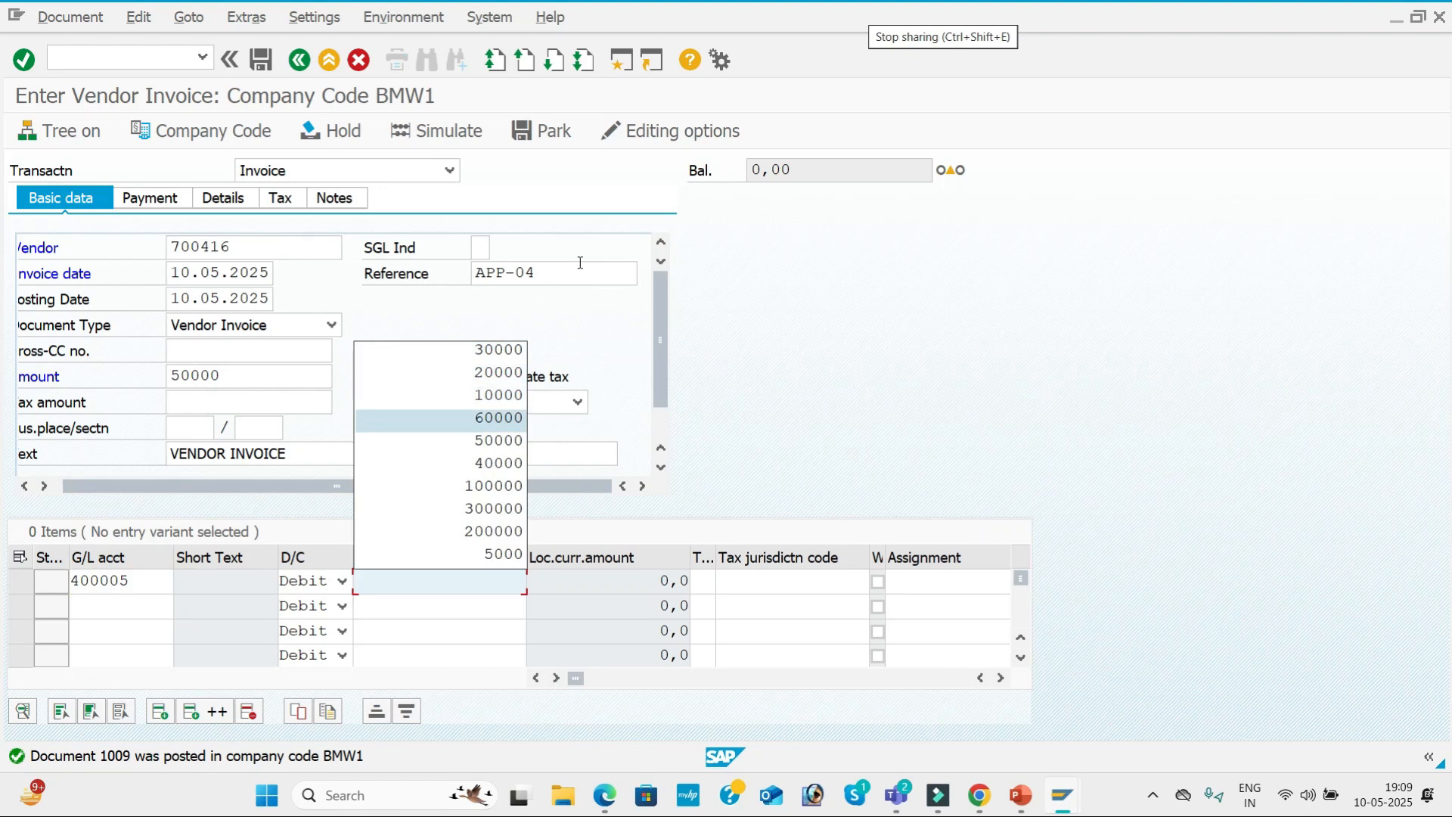
{"action": "key", "text": "Down"}
{"action": "key", "text": "Return"}
{"action": "key", "text": "Tab"}
{"action": "key", "text": "Tab"}
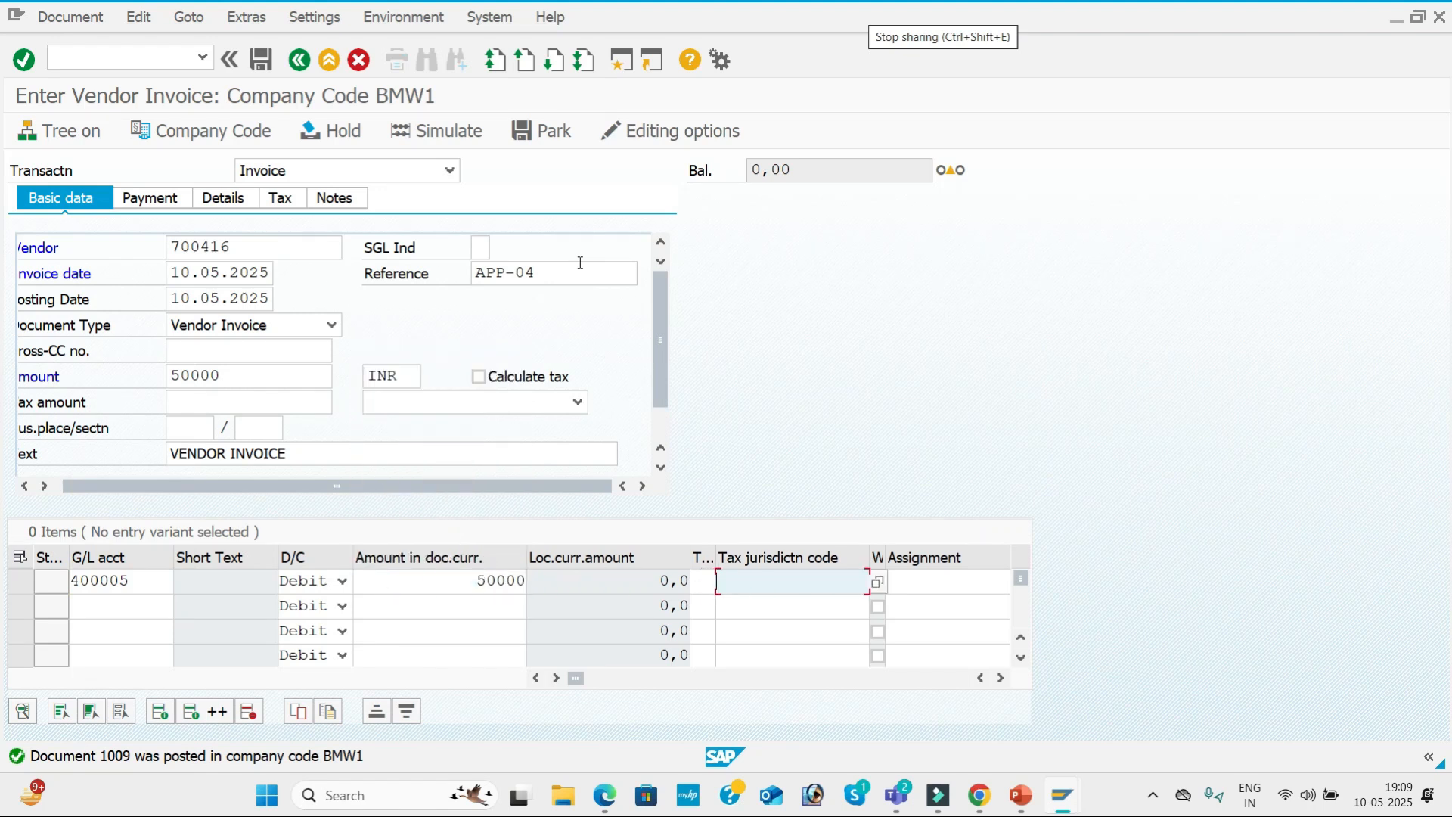
Change the invoice amount in the APP-04 invoice's basic data to 40000.
{"action": "double_click", "coordinate": [243, 380]}
{"action": "key", "text": "BackSpace"}
{"action": "key", "text": "Down"}
{"action": "key", "text": "Down"}
{"action": "key", "text": "Down"}
{"action": "key", "text": "Down"}
{"action": "key", "text": "Down"}
Change the Purchase line item's debit amount to 40000.
{"action": "key", "text": "Down"}
{"action": "key", "text": "Return"}
{"action": "key", "text": "Tab"}
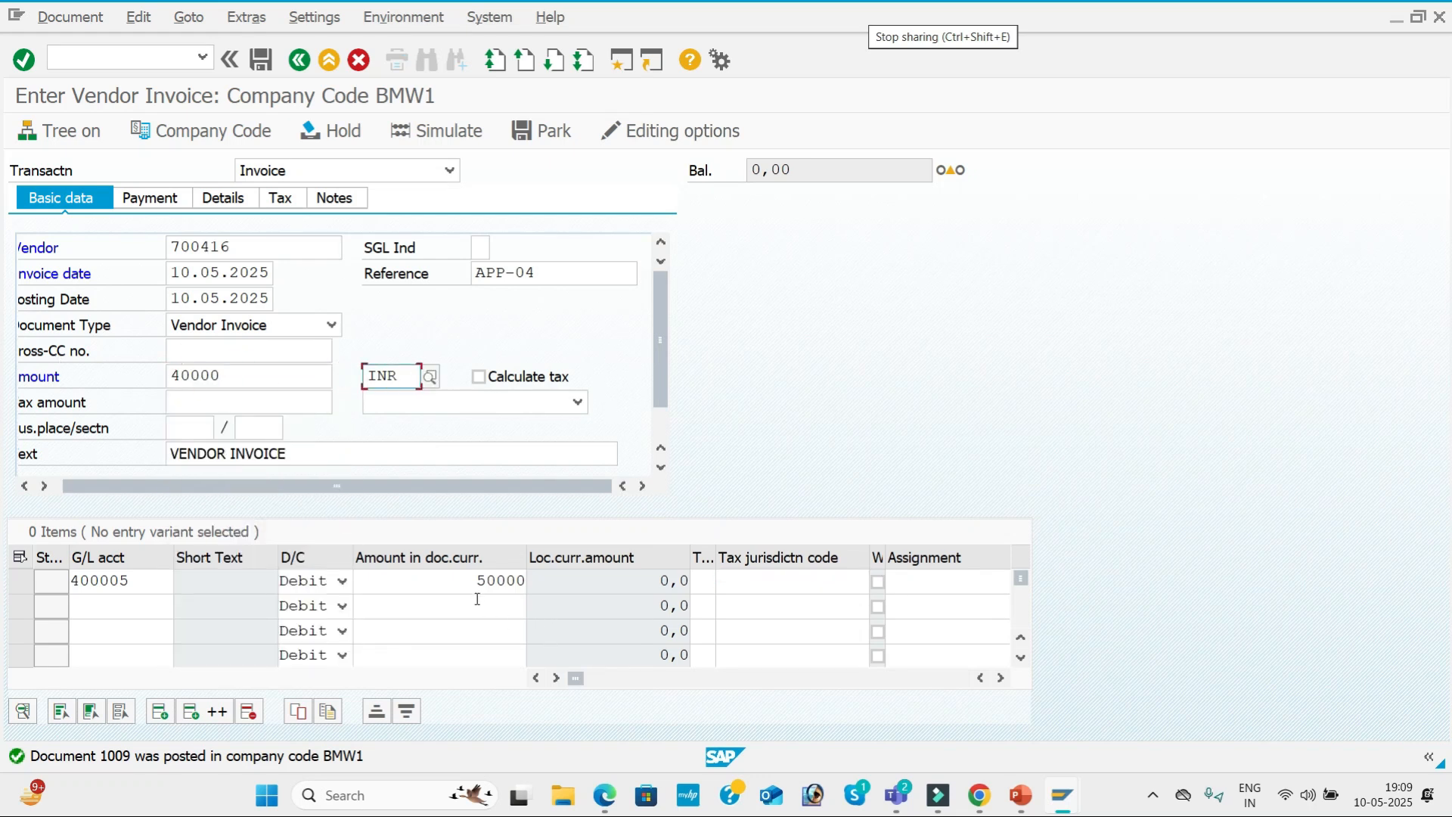
{"action": "double_click", "coordinate": [480, 580]}
{"action": "type", "text": "4"}
{"action": "key", "text": "Down"}
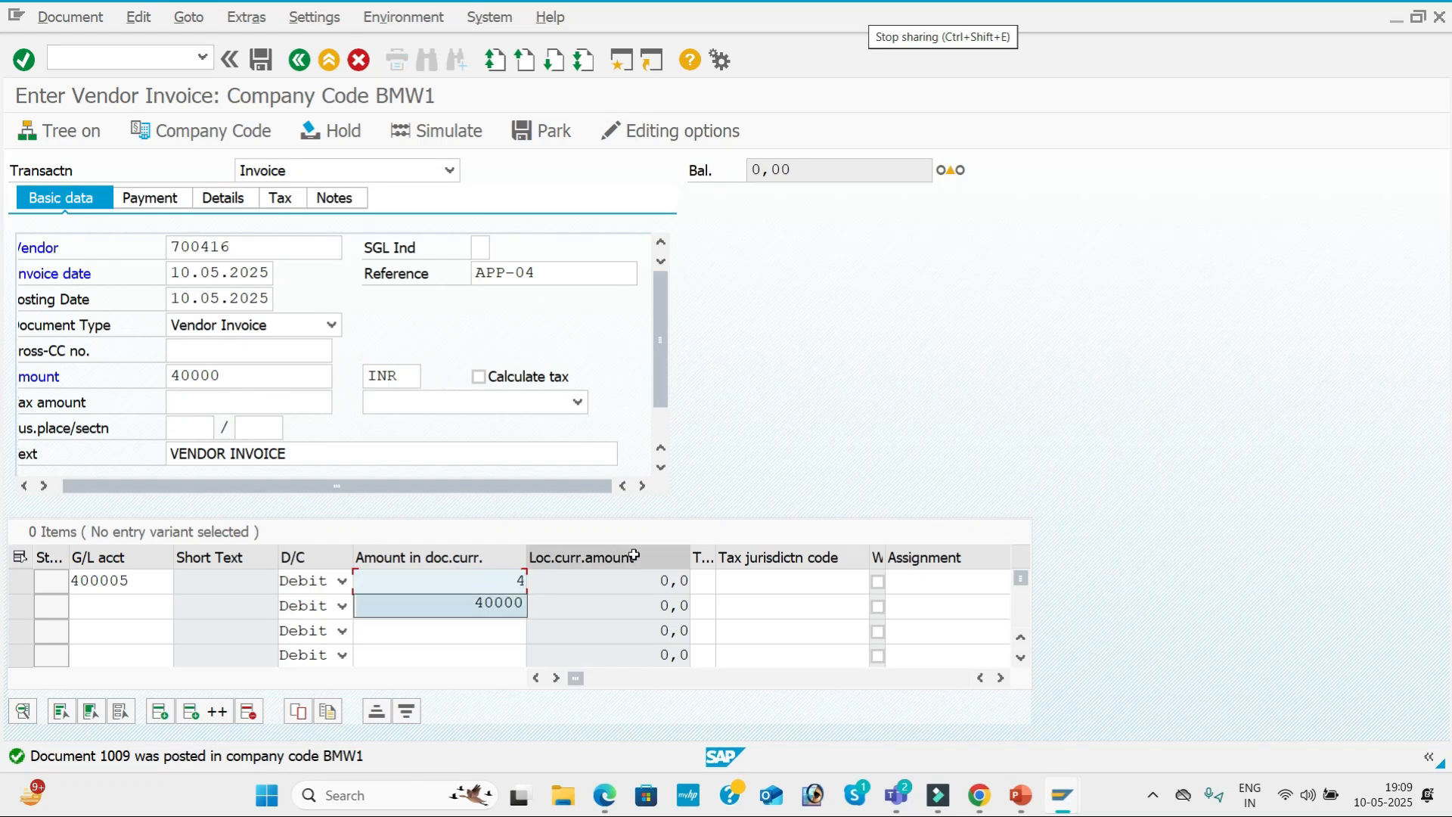
{"action": "key", "text": "Tab"}
{"action": "key", "text": "Tab"}
{"action": "key", "text": "Tab"}
{"action": "key", "text": "Tab"}
{"action": "key", "text": "Tab"}
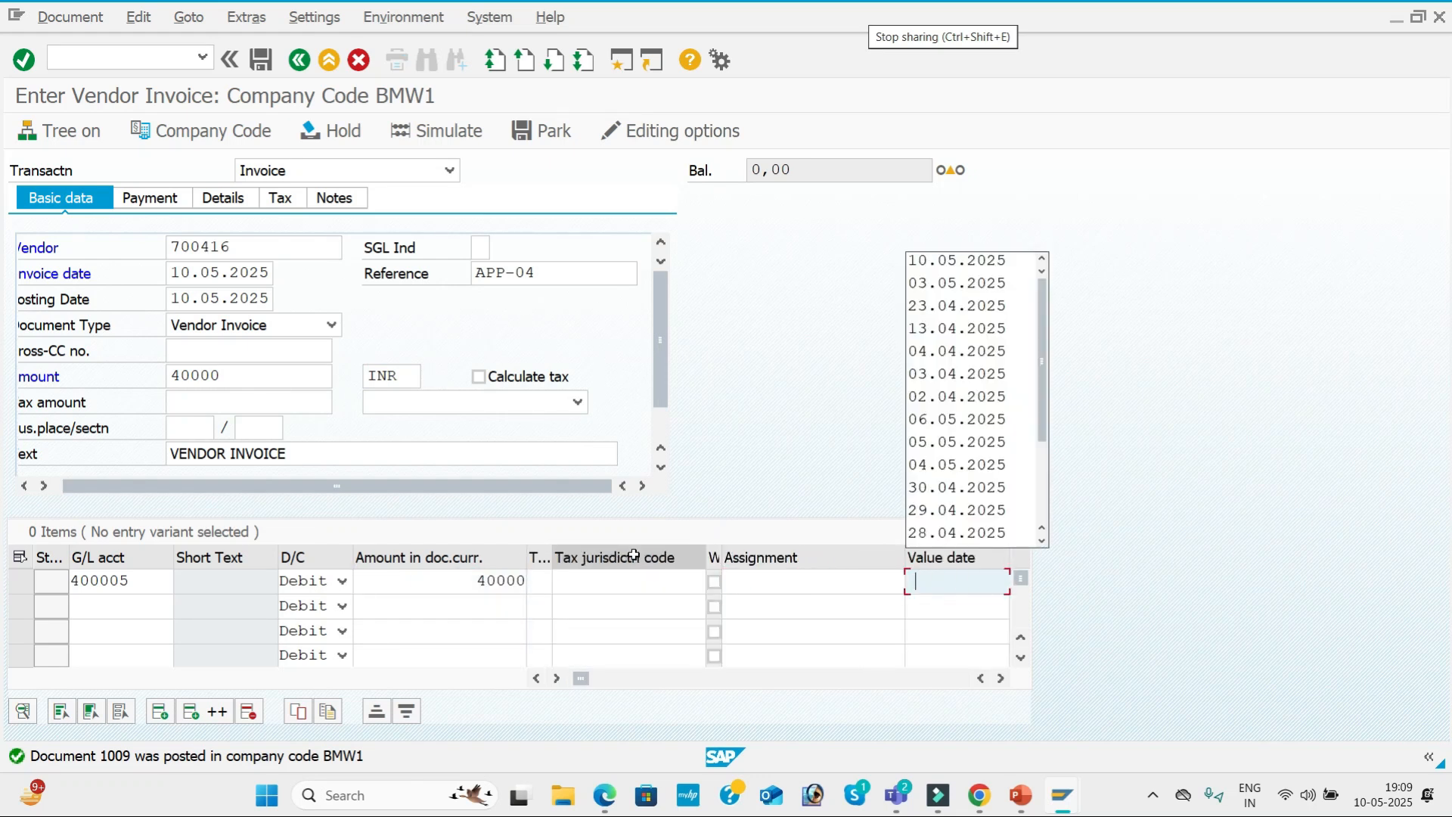
Give the Purchase line value date 10.05.2025 and text Purchase A/c, and confirm the invoice entries.
{"action": "key", "text": "Down"}
{"action": "key", "text": "Return"}
{"action": "key", "text": "Tab"}
{"action": "key", "text": "Down"}
{"action": "key", "text": "Return"}
{"action": "key", "text": "Return"}
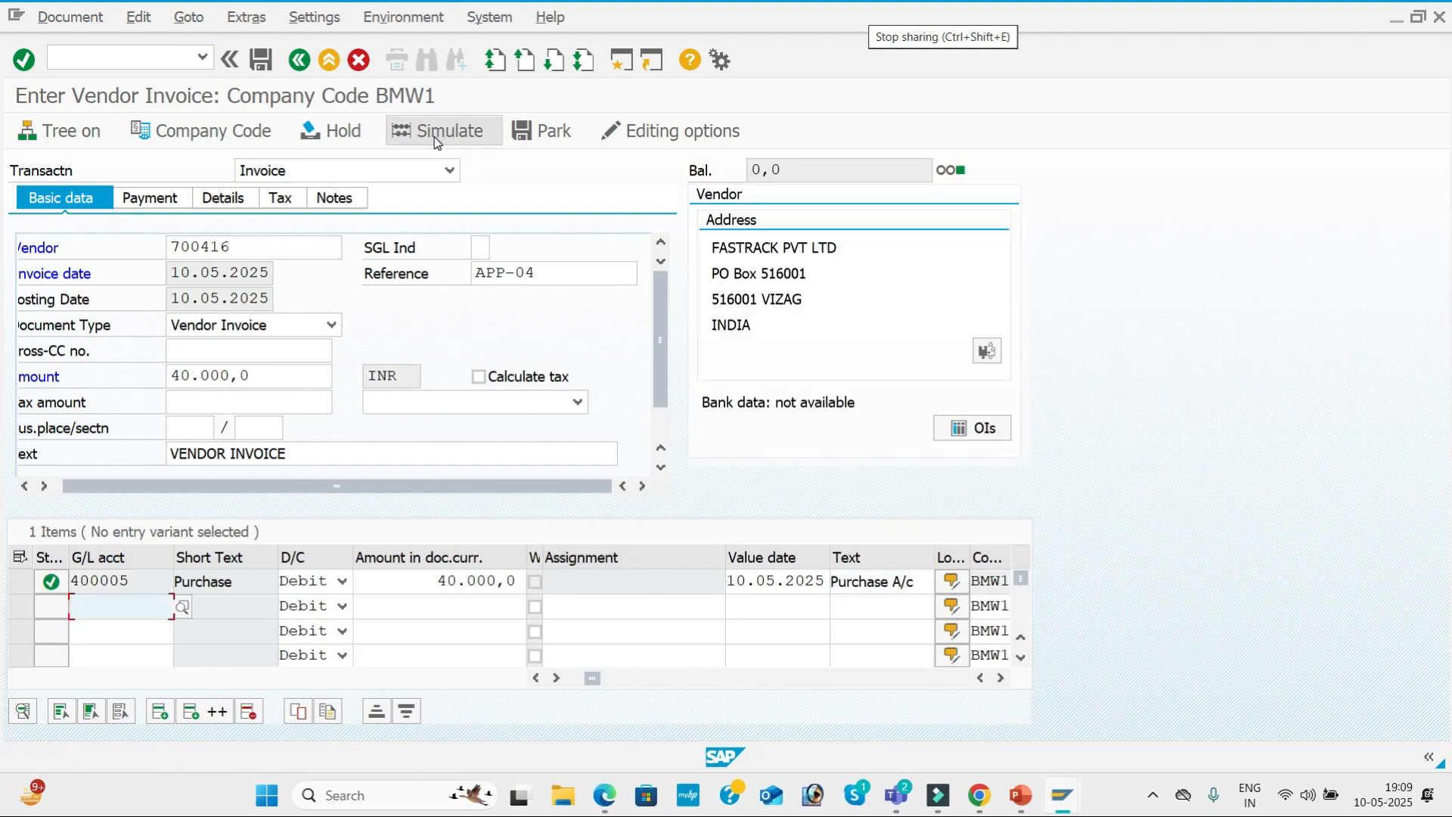
Simulate the APP-04 vendor invoice and post it.
{"action": "left_click", "coordinate": [436, 137]}
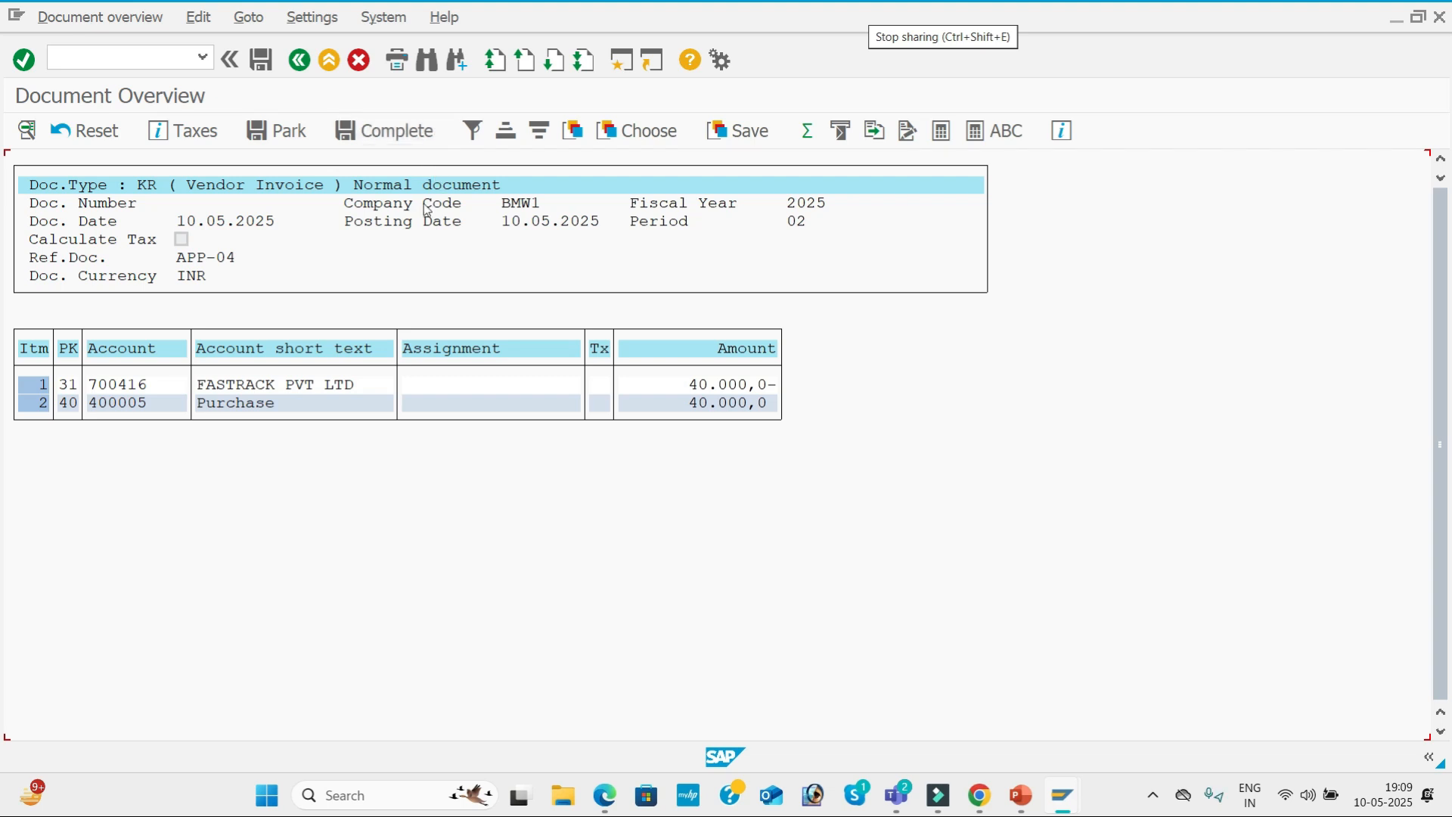
{"action": "left_click", "coordinate": [264, 67]}
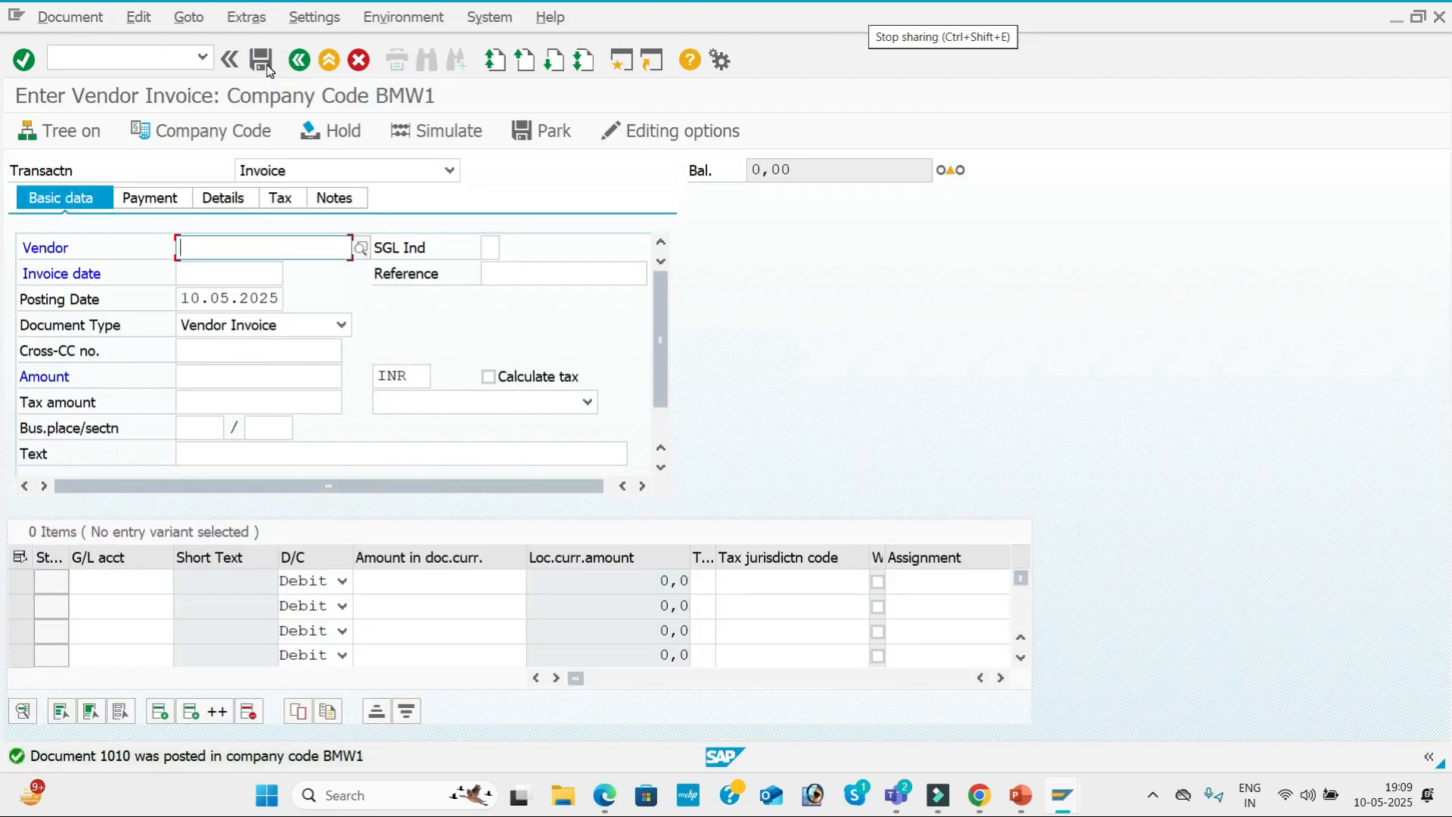
Start another invoice for vendor FASTRACK PVT LTD with invoice date 10.05.2025 and reference APP-05.
{"action": "key", "text": "Down"}
{"action": "key", "text": "Tab"}
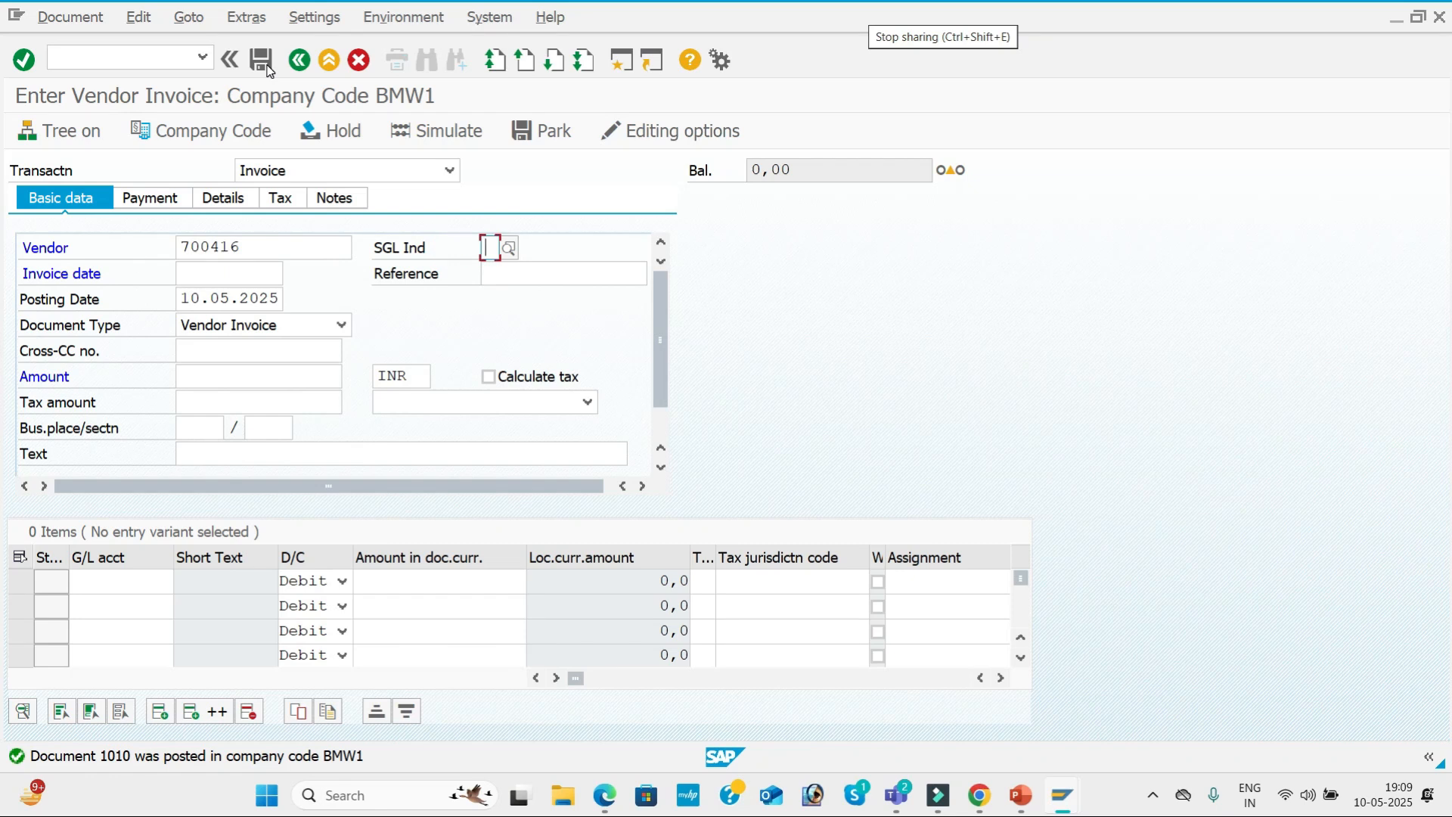
{"action": "key", "text": "Tab"}
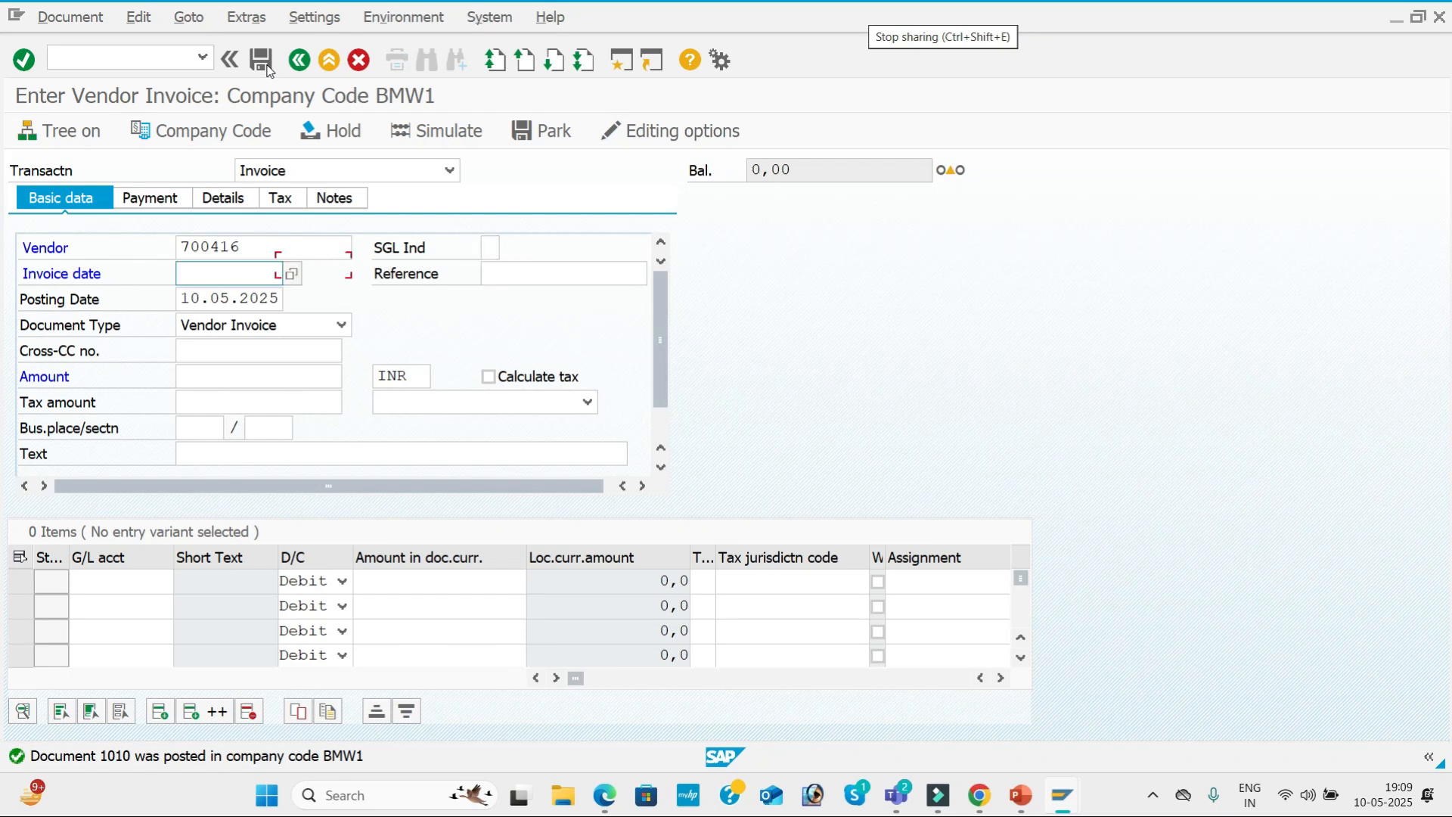
{"action": "key", "text": "Down"}
{"action": "key", "text": "Tab"}
{"action": "key", "text": "Down"}
{"action": "key", "text": "Tab"}
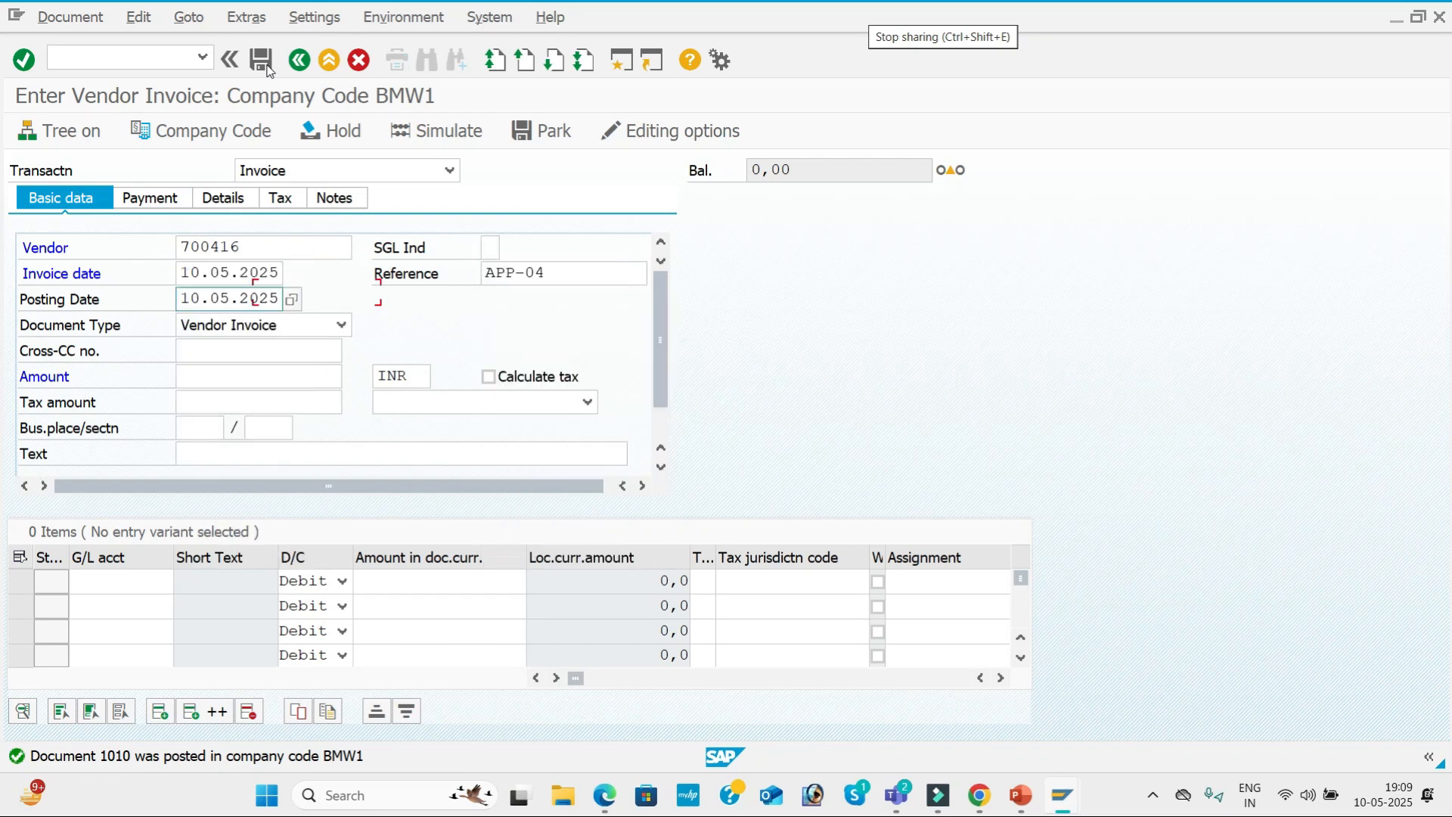
{"action": "left_click", "coordinate": [573, 272]}
{"action": "key", "text": "BackSpace"}
{"action": "type", "text": "5"}
{"action": "key", "text": "Tab"}
{"action": "key", "text": "Tab"}
{"action": "key", "text": "Tab"}
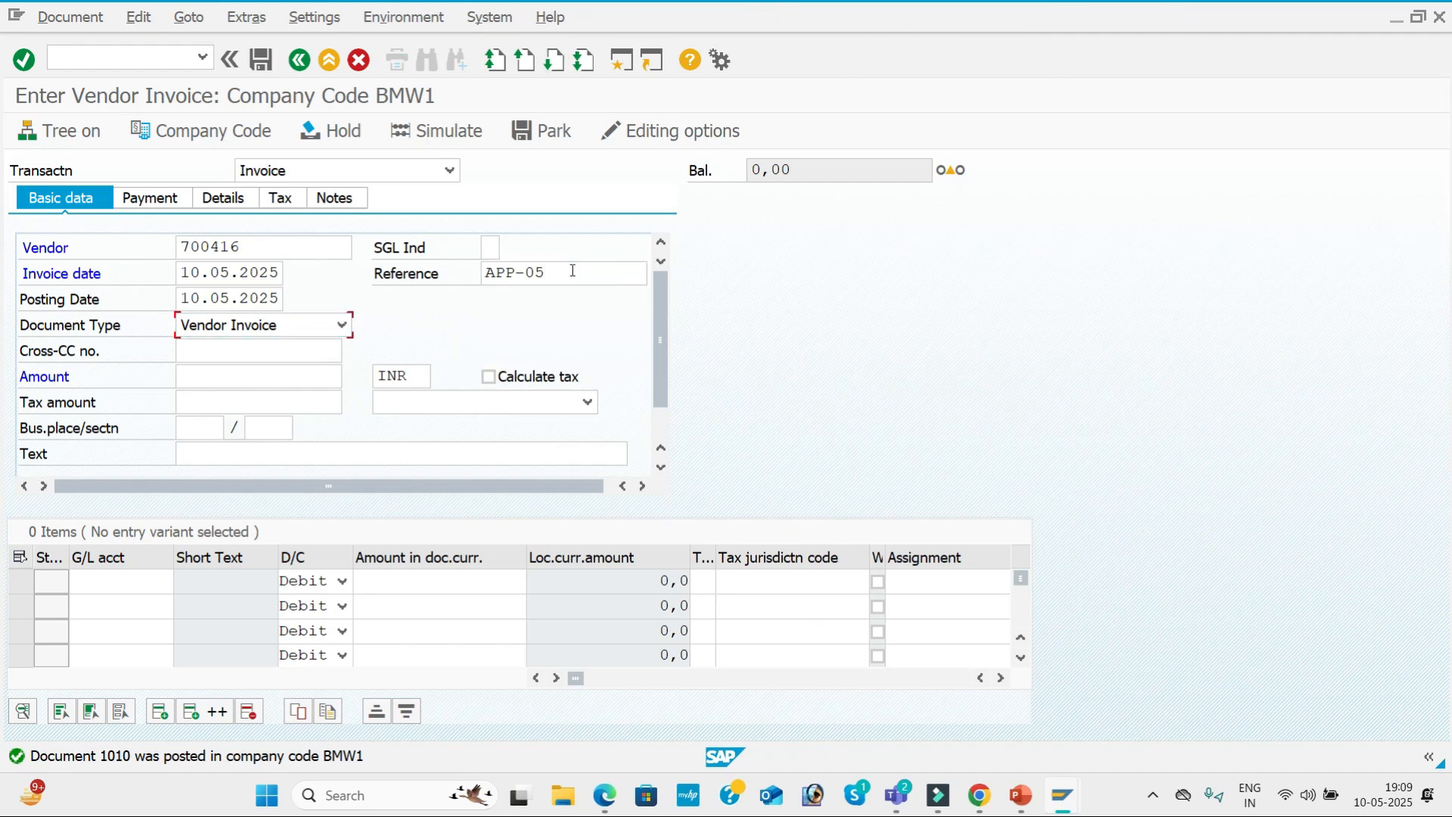
Set the APP-05 invoice's amount to 50000 and its text to VENDOR INVOICE.
{"action": "key", "text": "Down"}
{"action": "key", "text": "Down"}
{"action": "key", "text": "Down"}
{"action": "key", "text": "Down"}
{"action": "key", "text": "Down"}
{"action": "key", "text": "Down"}
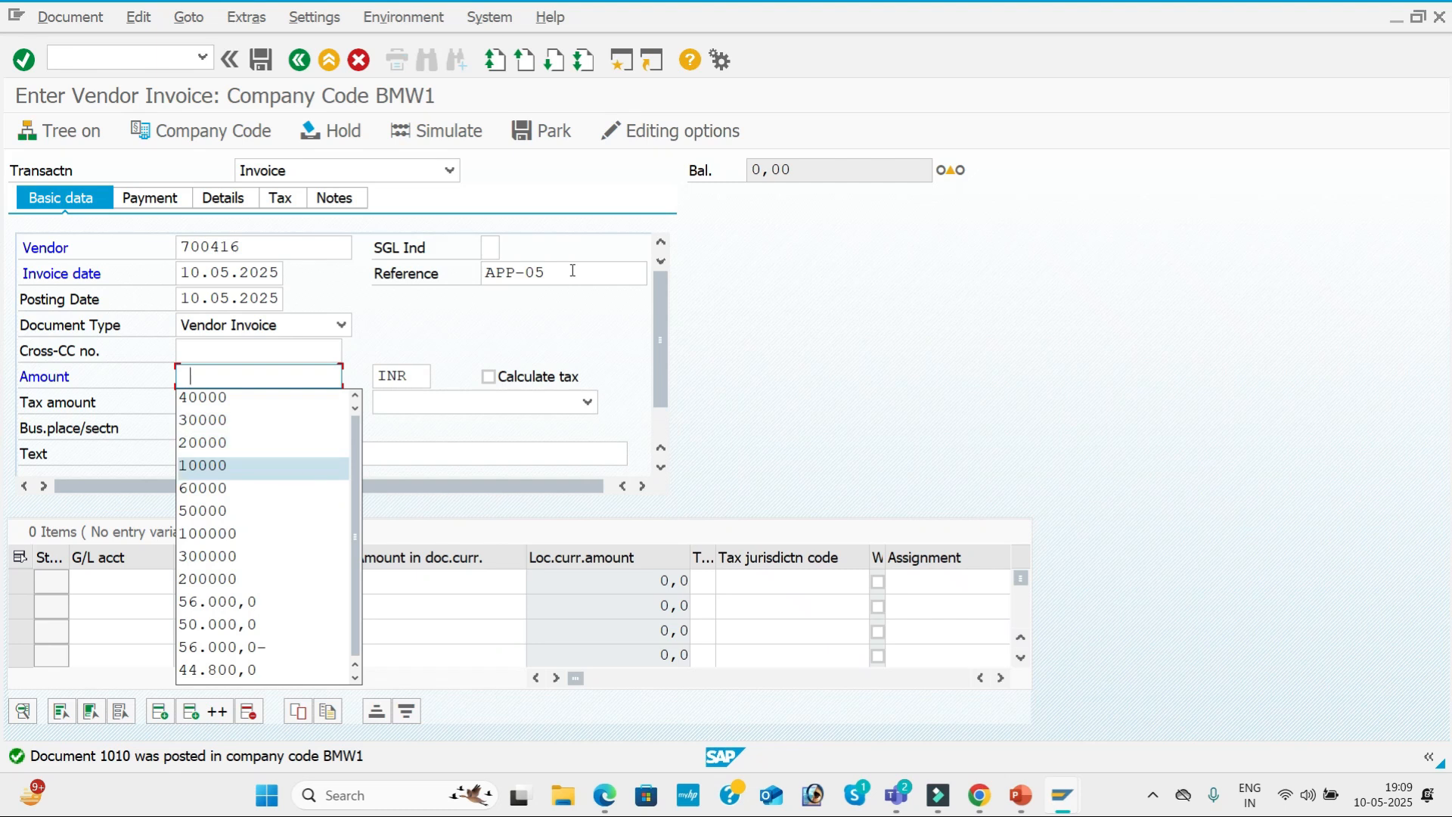
{"action": "key", "text": "Tab"}
{"action": "key", "text": "Tab"}
{"action": "key", "text": "Tab"}
{"action": "key", "text": "Tab"}
{"action": "key", "text": "Tab"}
{"action": "key", "text": "Tab"}
{"action": "key", "text": "Tab"}
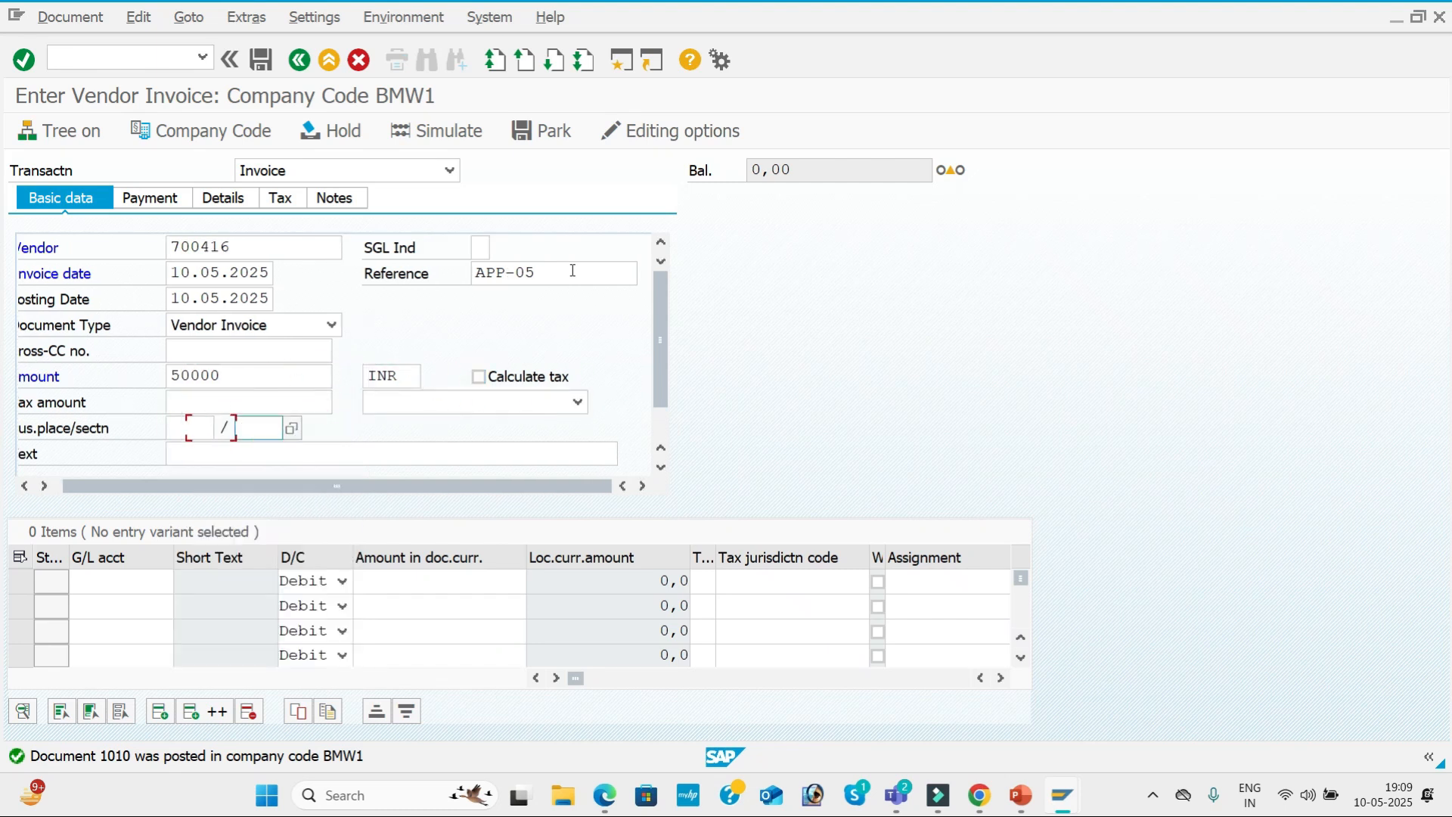
{"action": "key", "text": "Down"}
{"action": "key", "text": "Down"}
{"action": "key", "text": "Tab"}
{"action": "key", "text": "Tab"}
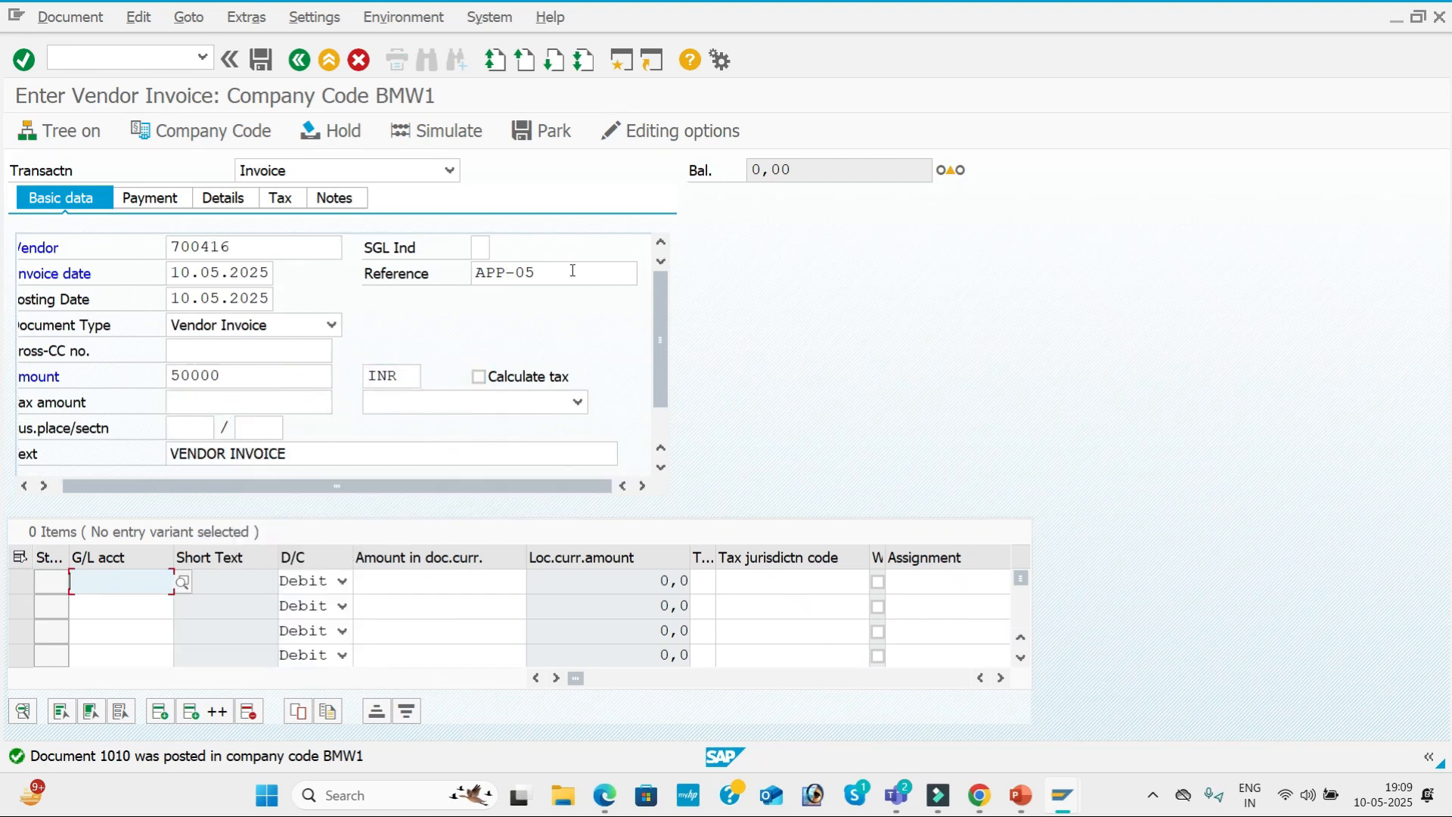
Enter Purchase G/L account 400005 in the first line item with a debit amount of 50000.
{"action": "key", "text": "space"}
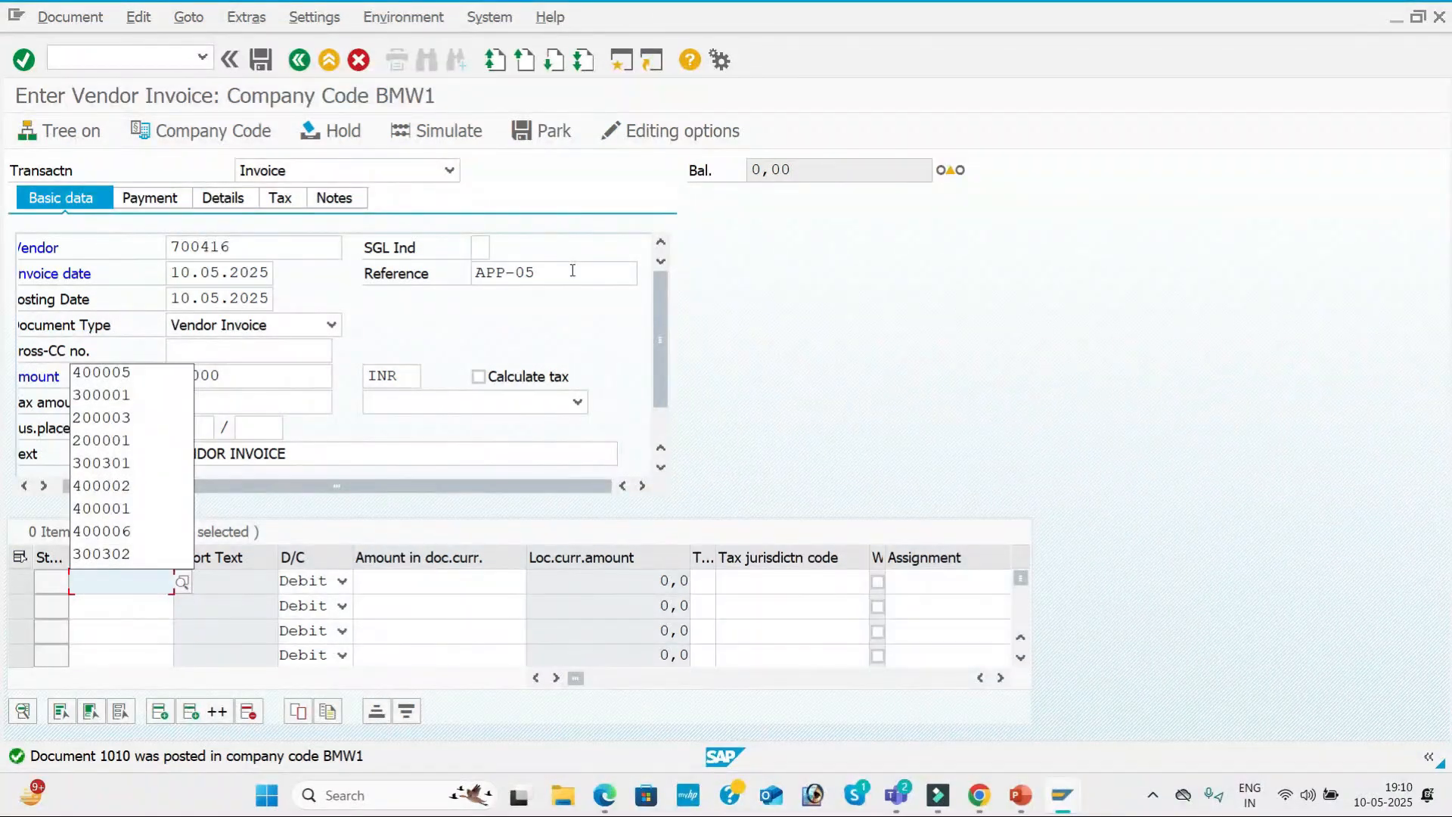
{"action": "key", "text": "Down"}
{"action": "key", "text": "Tab"}
{"action": "key", "text": "Tab"}
{"action": "key", "text": "space"}
{"action": "key", "text": "Down"}
{"action": "key", "text": "Down"}
{"action": "key", "text": "Down"}
{"action": "key", "text": "Down"}
{"action": "key", "text": "Down"}
{"action": "key", "text": "Down"}
{"action": "key", "text": "Tab"}
{"action": "key", "text": "Tab"}
{"action": "key", "text": "Tab"}
{"action": "key", "text": "Tab"}
{"action": "key", "text": "Tab"}
Give the APP-05 invoice's Purchase line value date 10.05.2025 and text Purchase A/c, leaving its long text empty.
{"action": "key", "text": "space"}
{"action": "key", "text": "Tab"}
{"action": "key", "text": "space"}
{"action": "key", "text": "Tab"}
{"action": "key", "text": "space"}
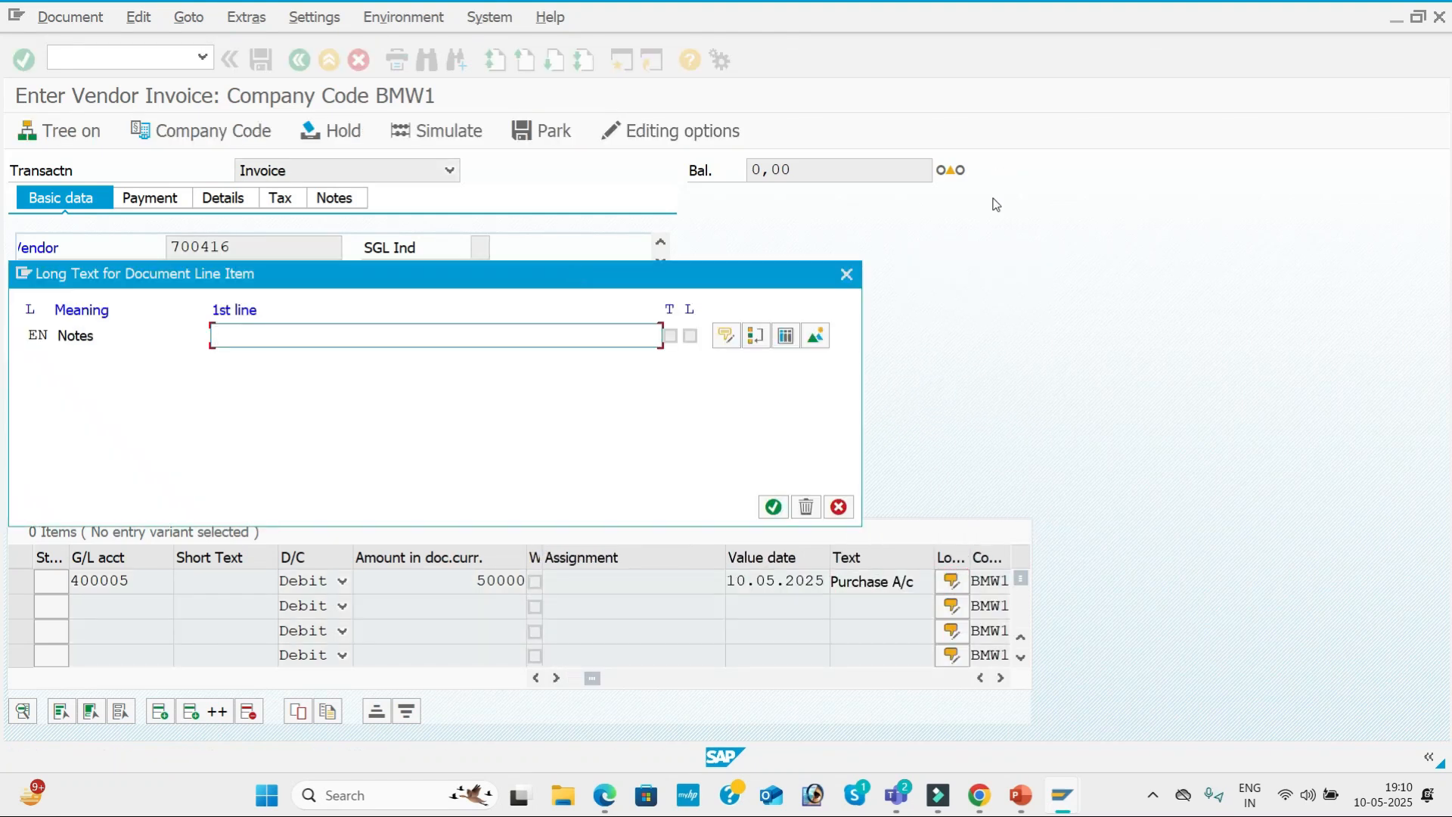
{"action": "left_click", "coordinate": [848, 275]}
Simulate the APP-05 vendor invoice and post it.
{"action": "left_click", "coordinate": [443, 132]}
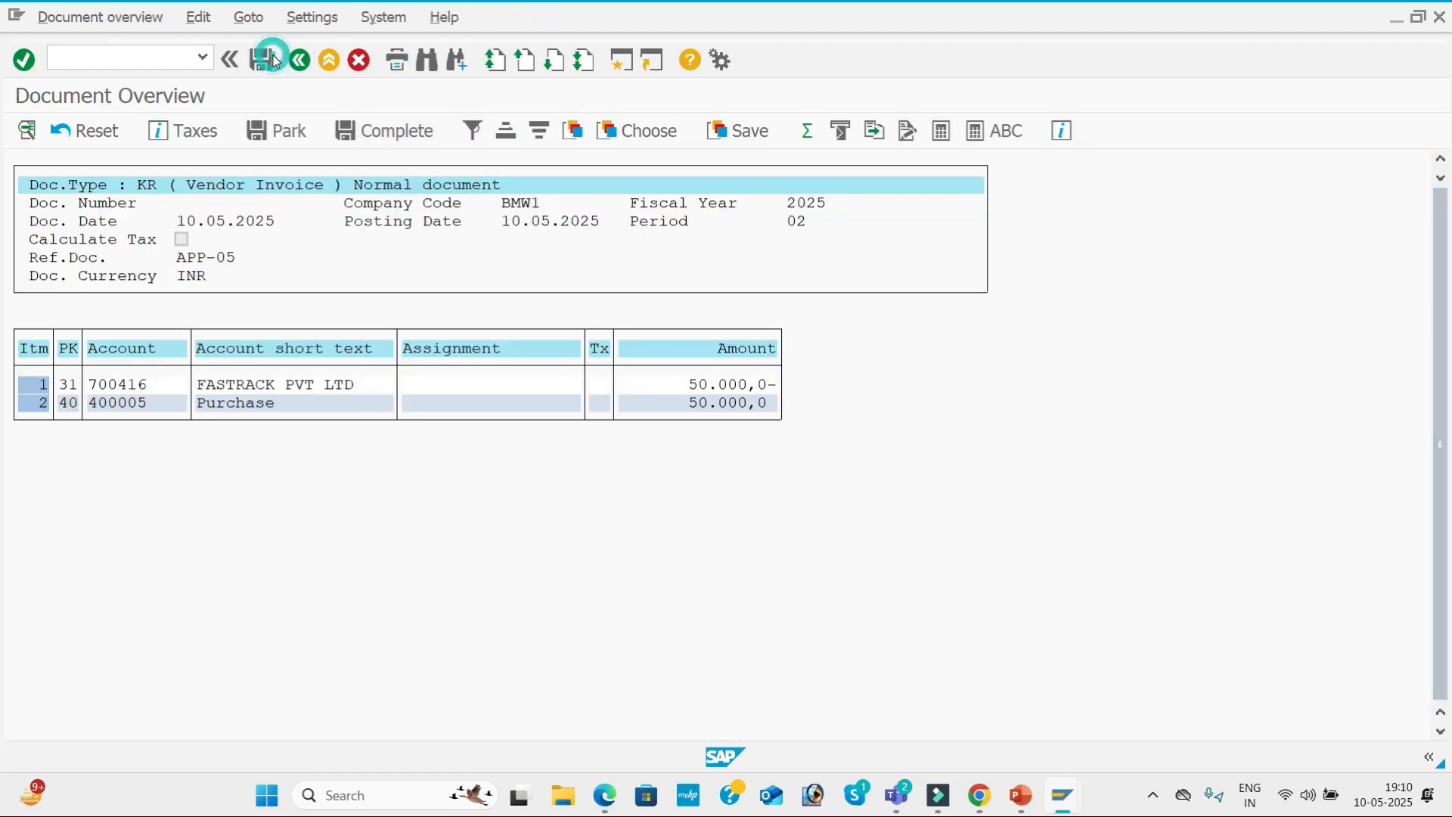
{"action": "left_click", "coordinate": [276, 60]}
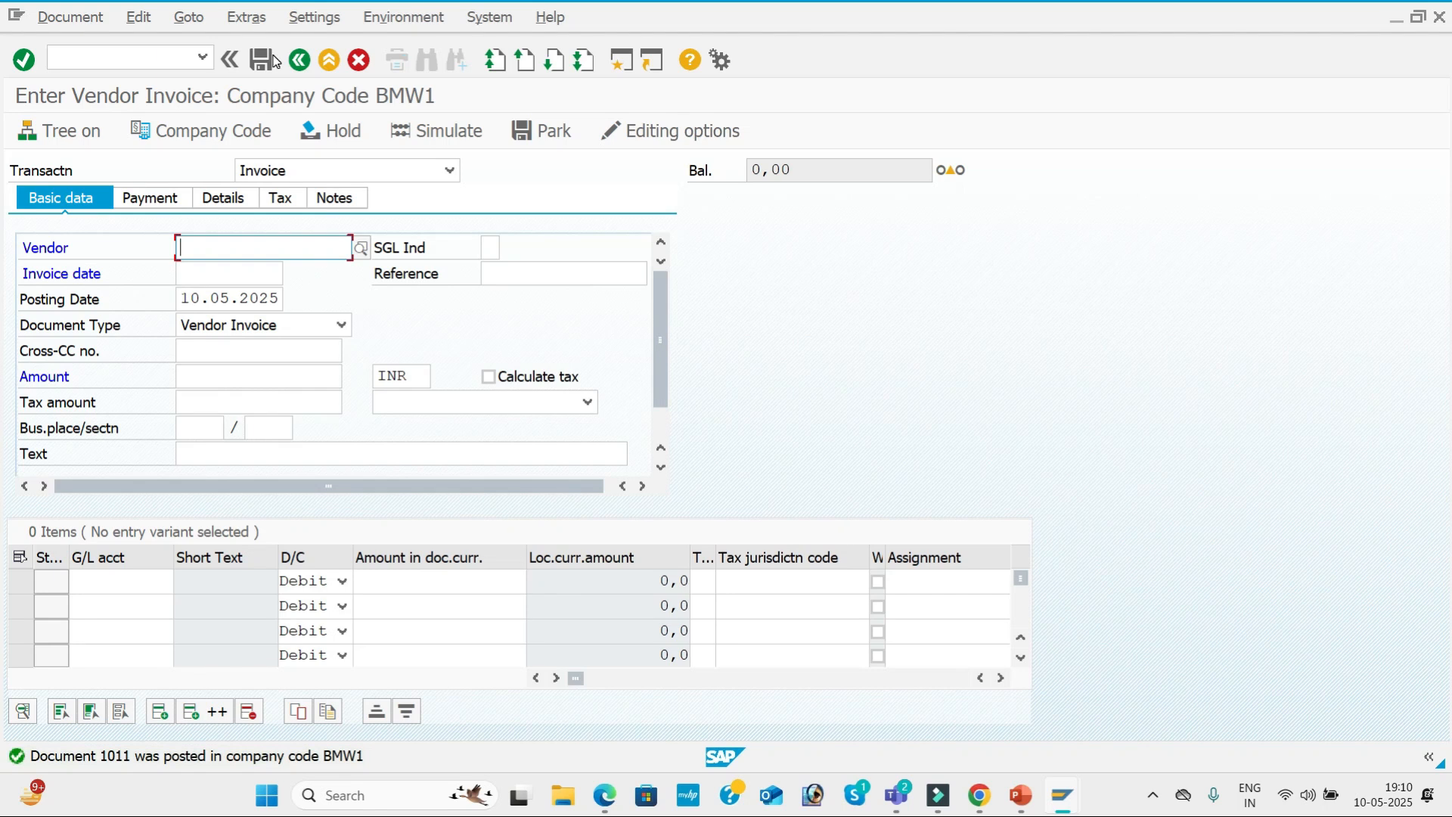
Switch to the Vendor Line Item Display session and list FASTRACK PVT LTD's open items in company code BMW1.
{"action": "key", "text": "alt+Tab"}
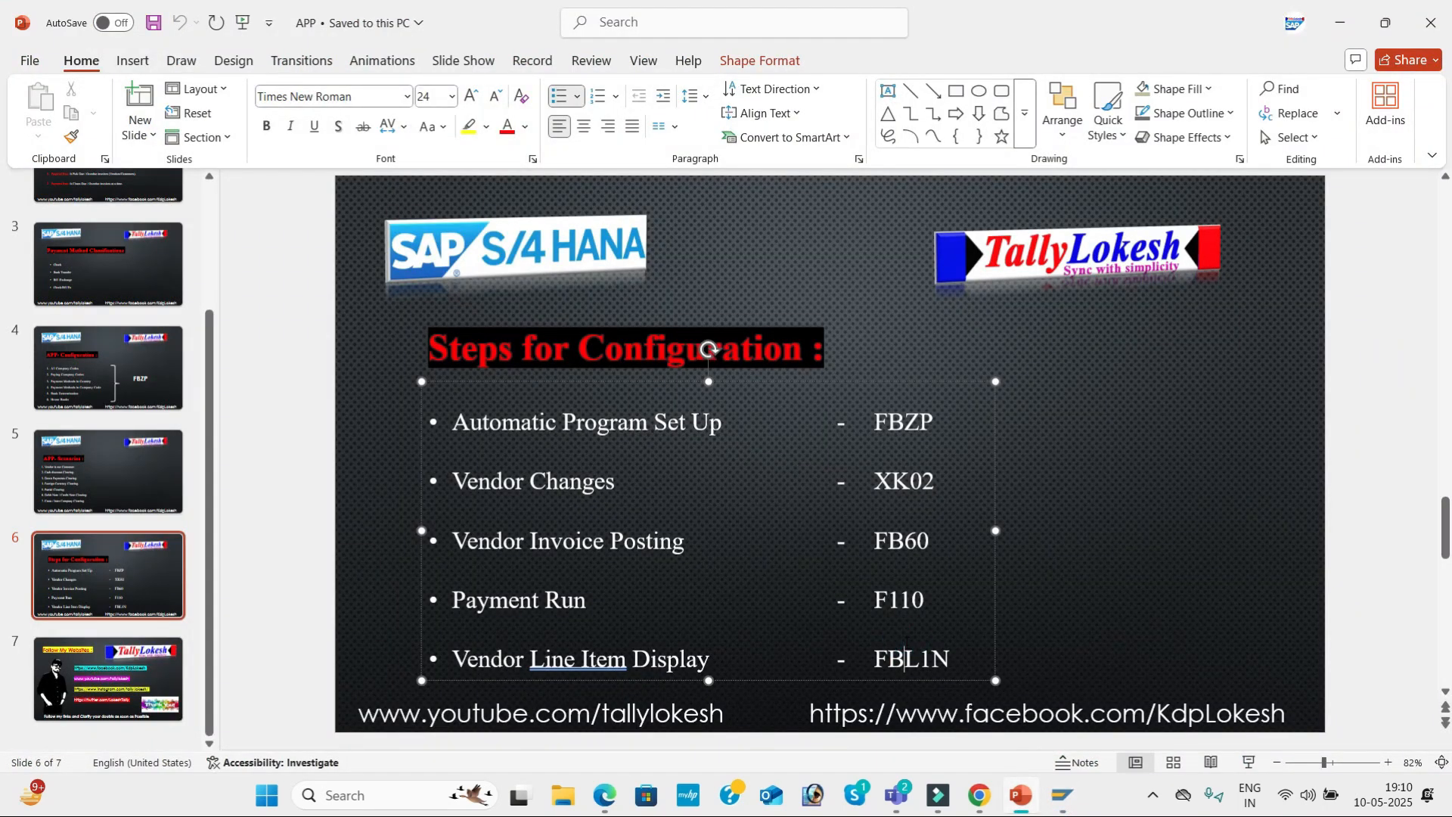
{"action": "key", "text": "alt+Tab"}
{"action": "key", "text": "alt+Tab"}
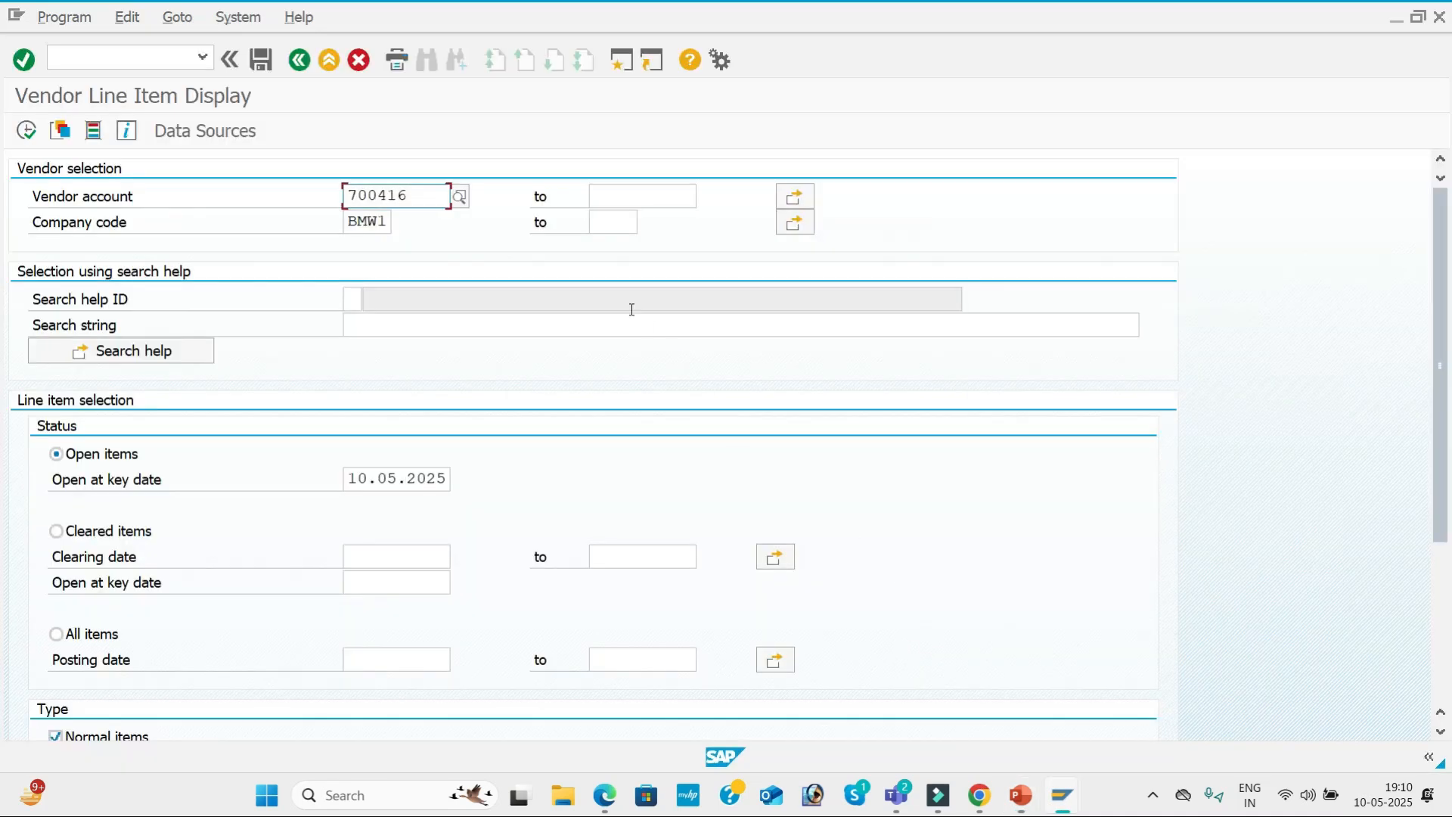
{"action": "left_click", "coordinate": [460, 196]}
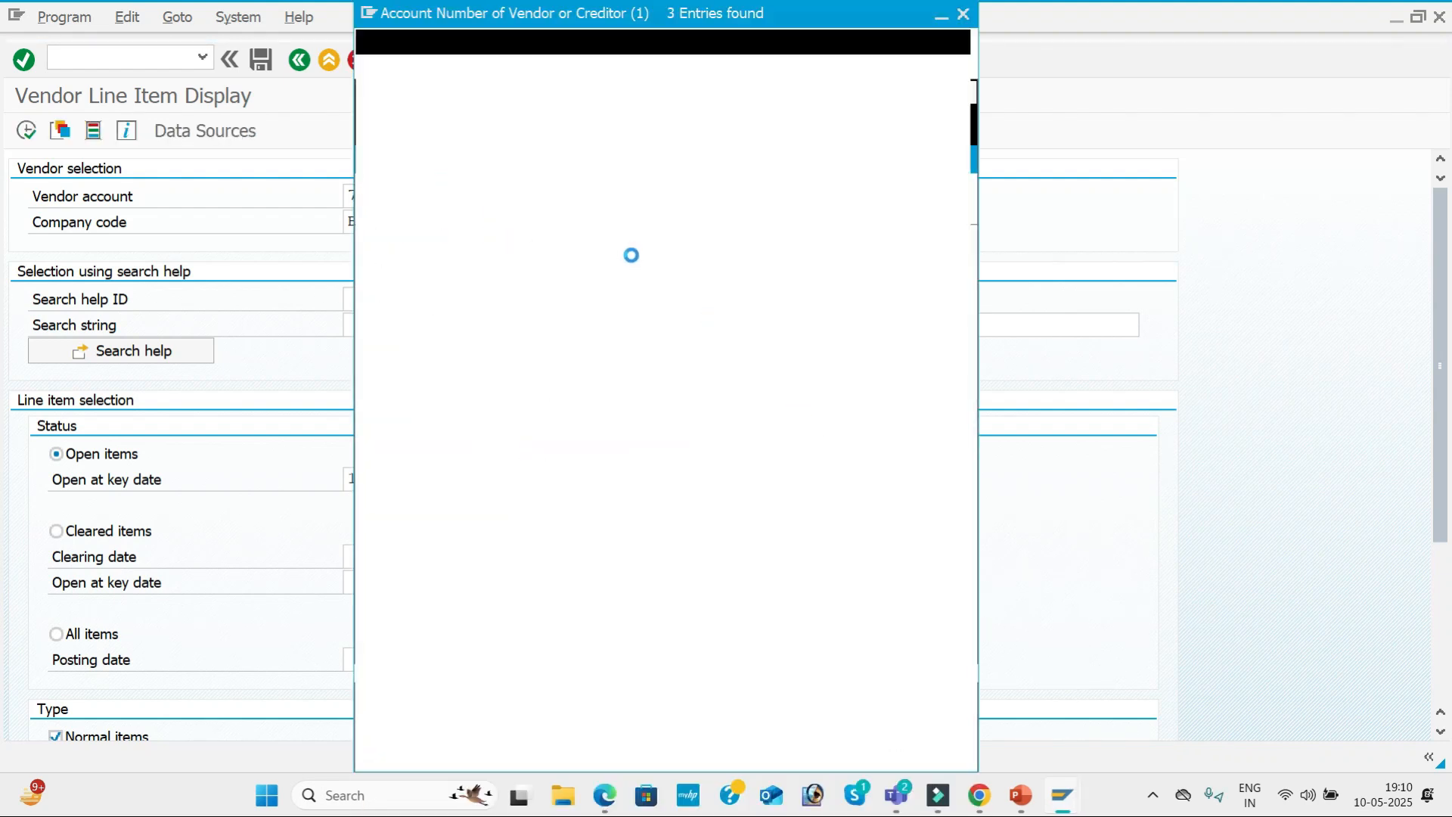
{"action": "double_click", "coordinate": [599, 186]}
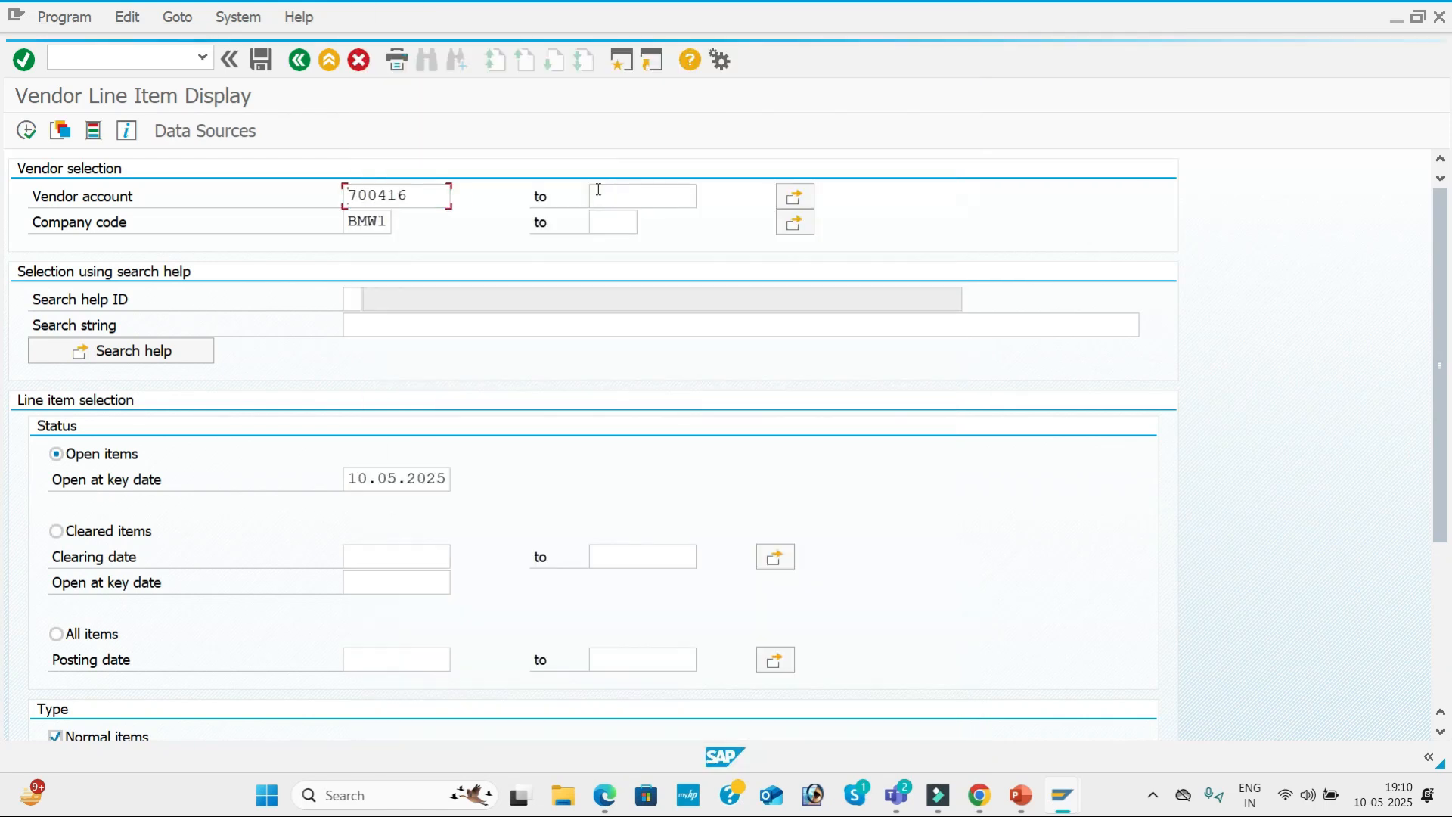
{"action": "left_click", "coordinate": [23, 133]}
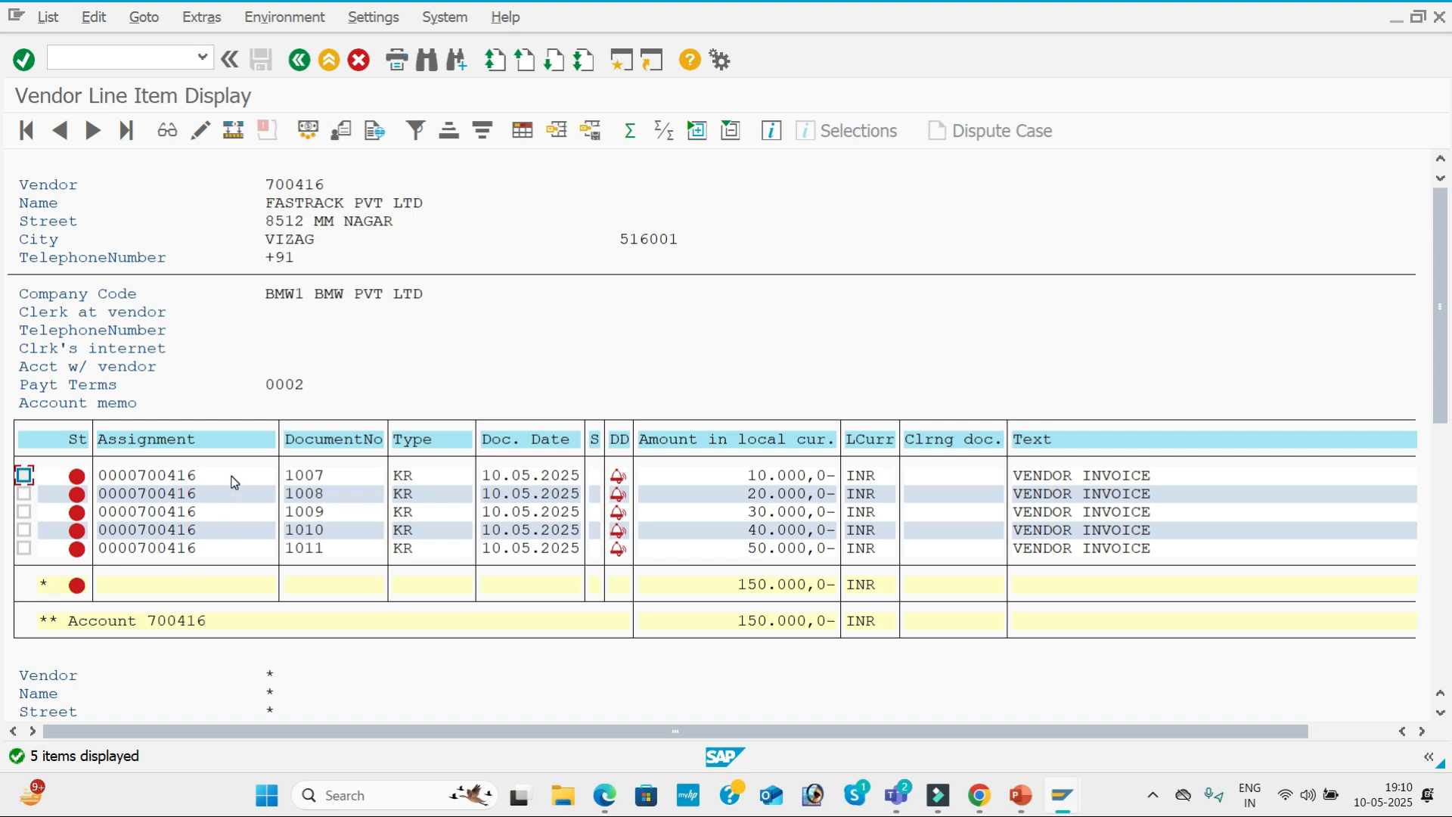
Set the payment method to 3 in the vendor line item of document 1007 and save the change.
{"action": "double_click", "coordinate": [234, 481]}
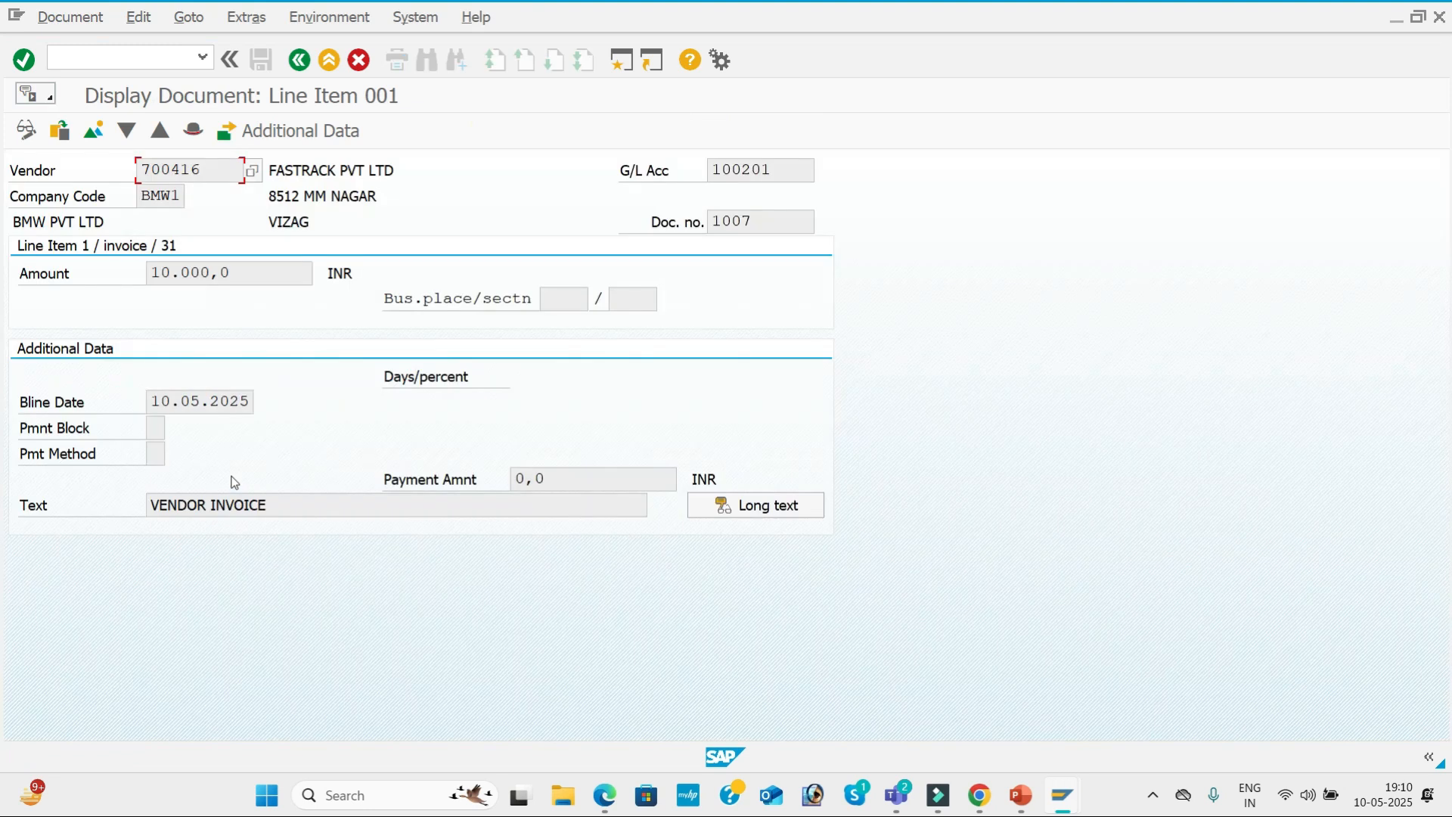
{"action": "left_click", "coordinate": [20, 132]}
{"action": "left_click", "coordinate": [155, 452]}
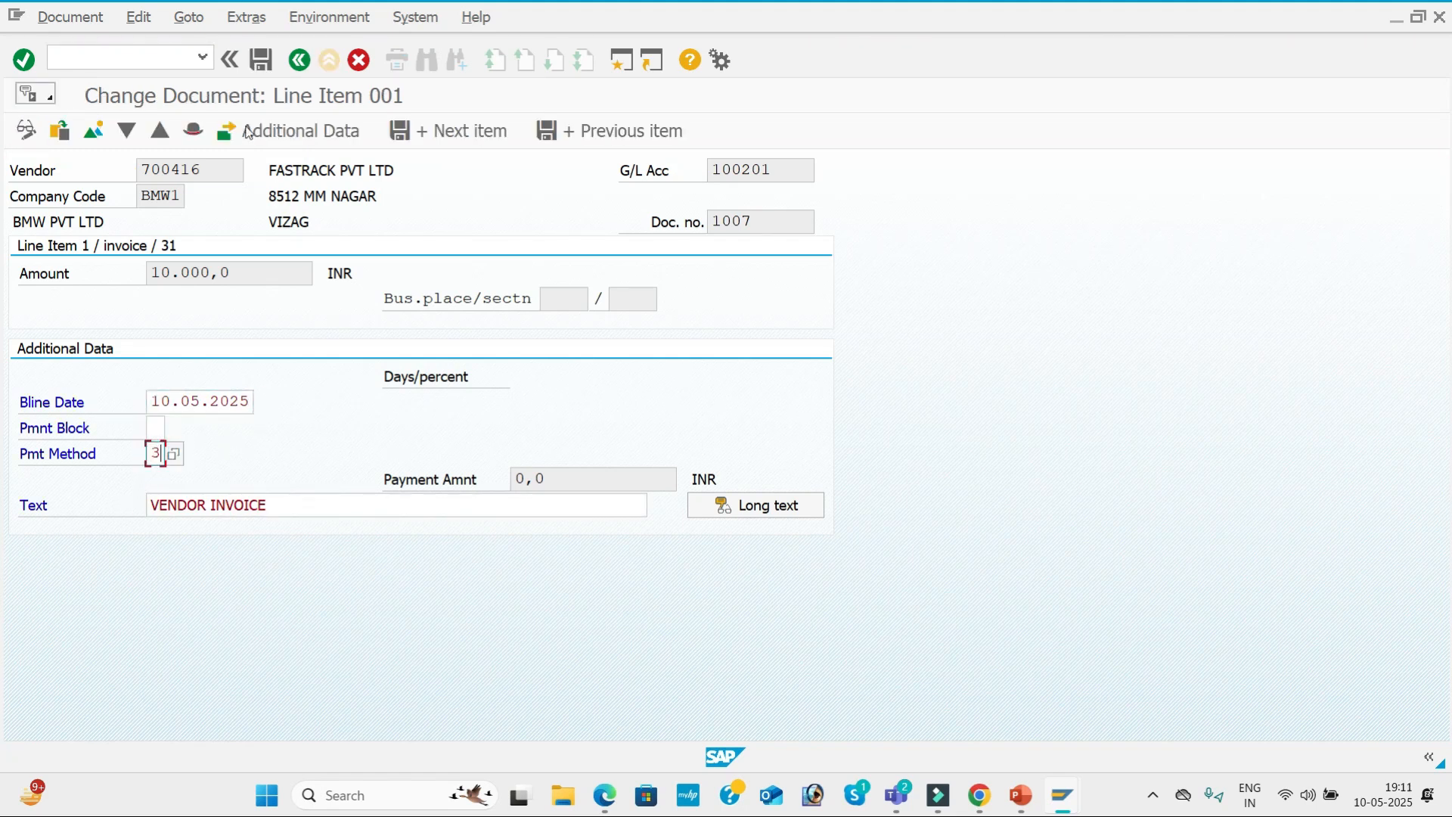
{"action": "left_click", "coordinate": [265, 72]}
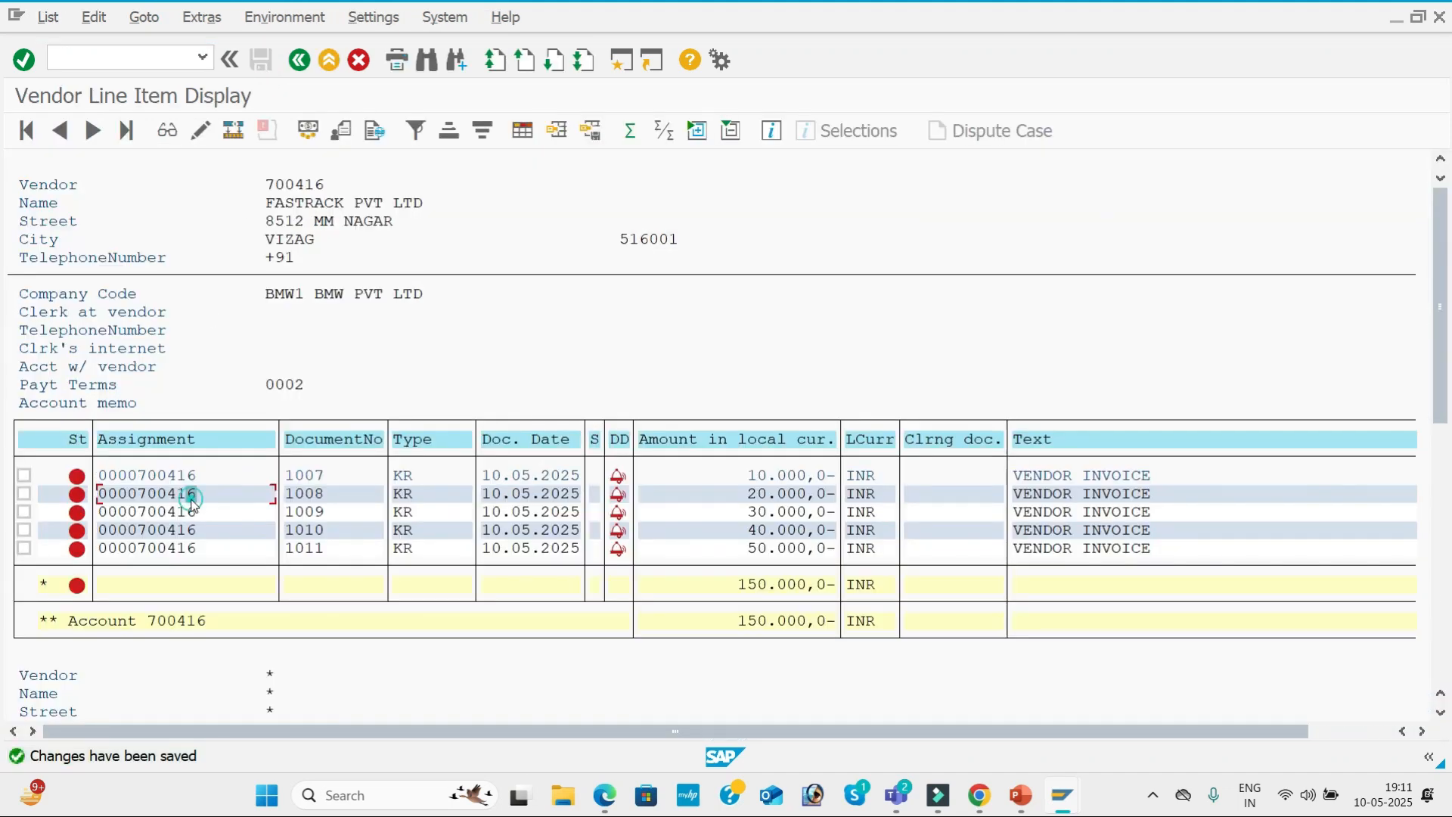
Enter the payment method in the vendor line item of document 1008 and save the change.
{"action": "double_click", "coordinate": [192, 501]}
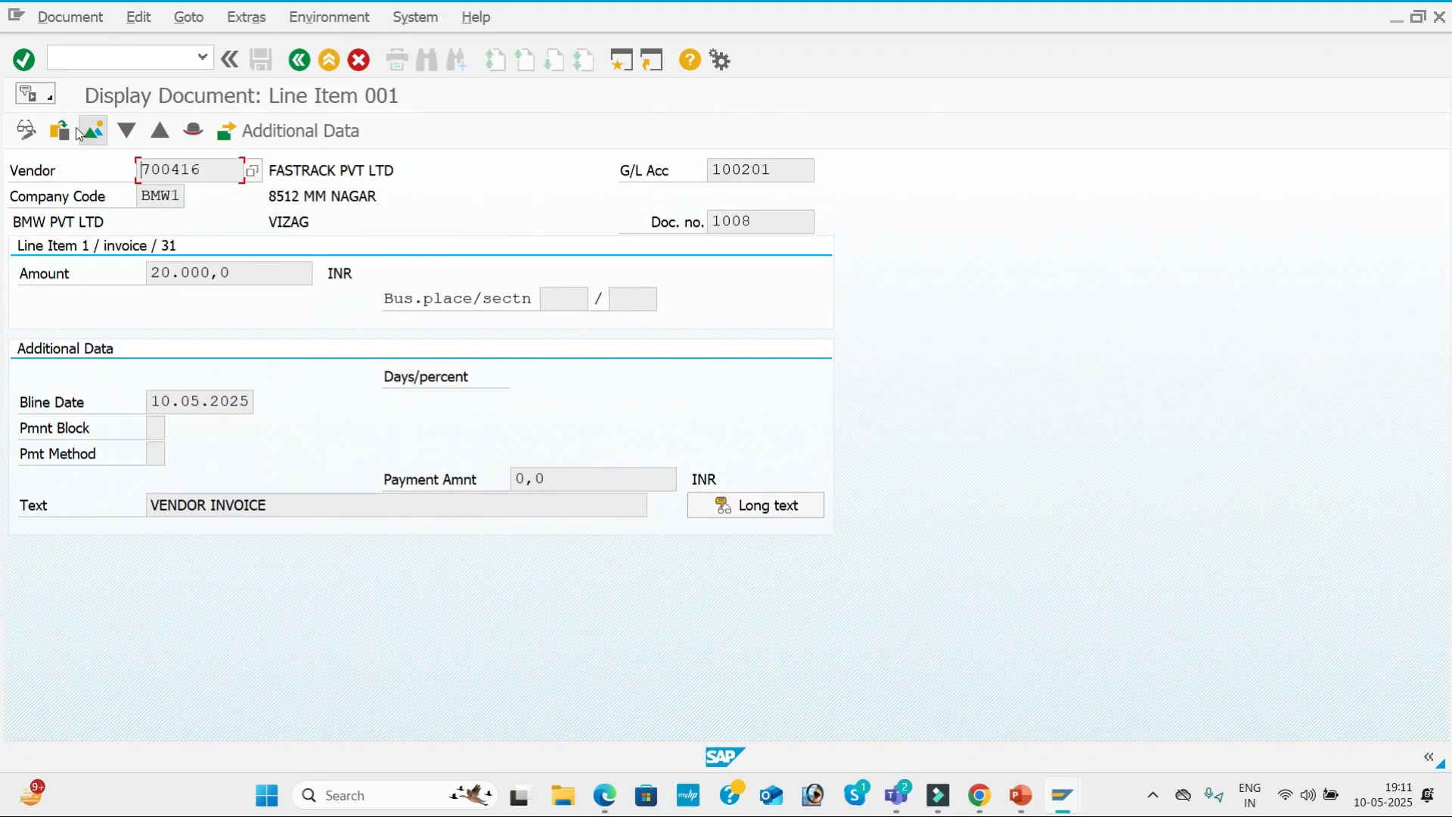
{"action": "left_click", "coordinate": [26, 130]}
{"action": "left_click", "coordinate": [155, 454]}
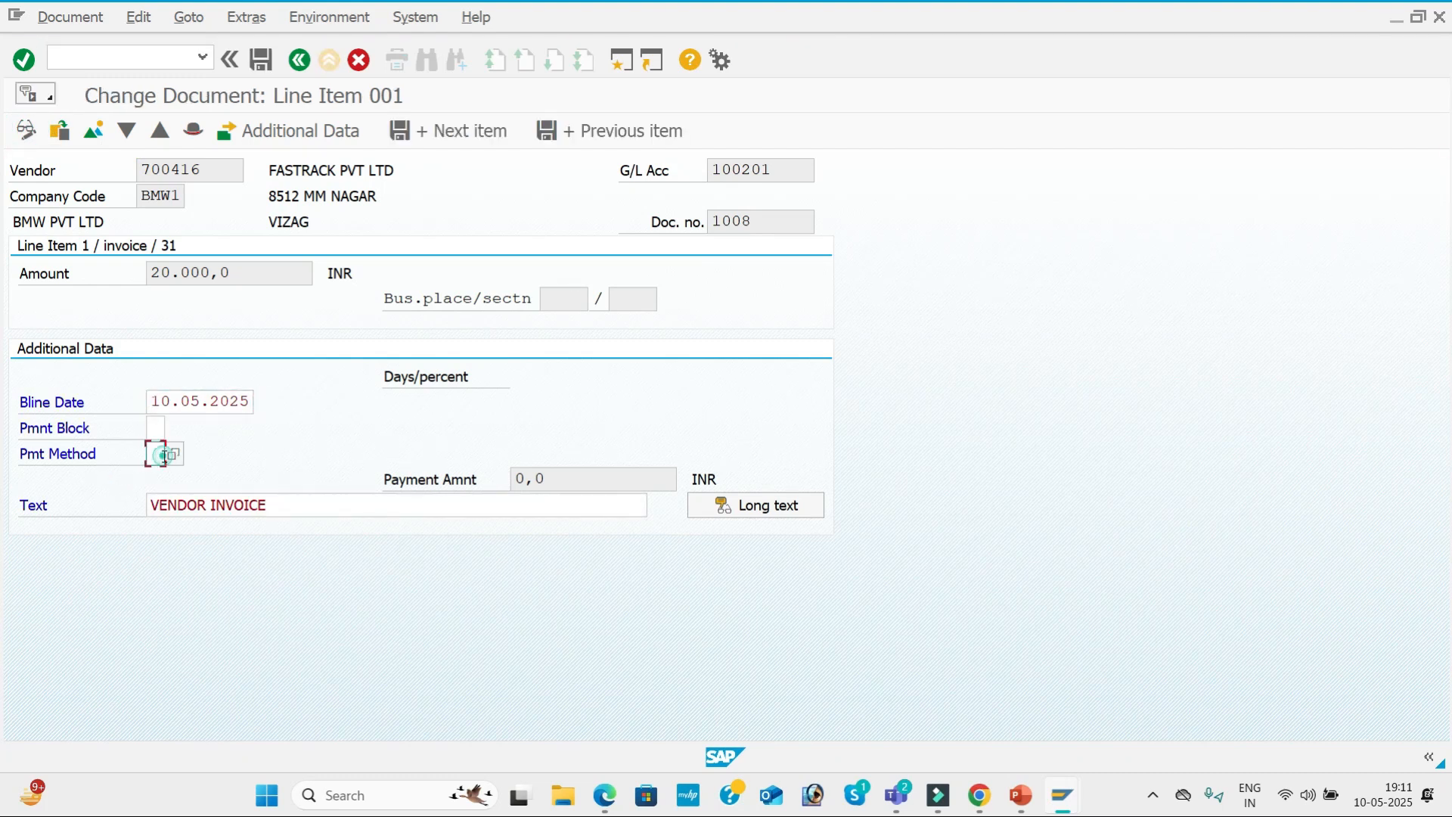
{"action": "left_click", "coordinate": [261, 60]}
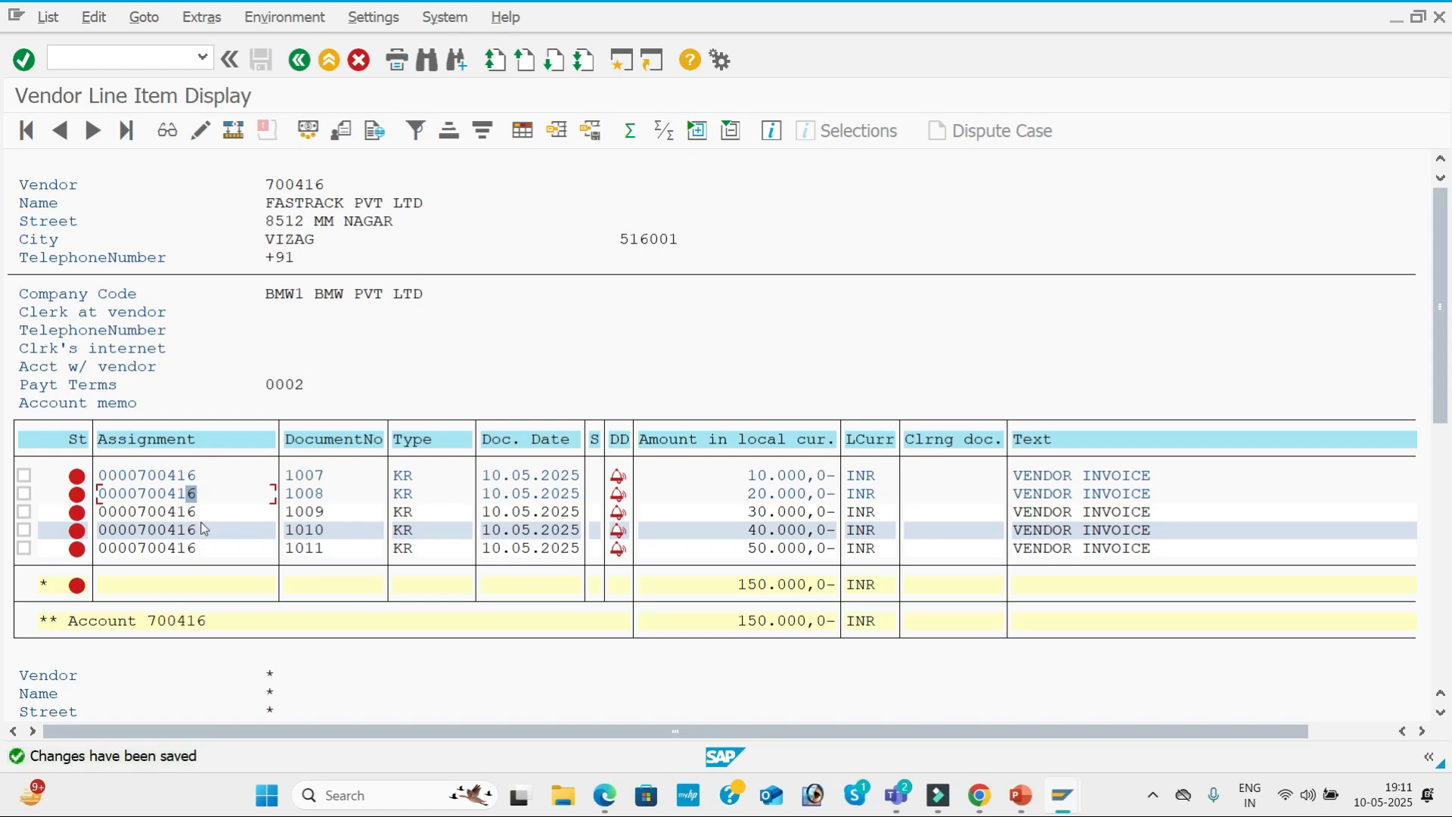
Set the payment method to 3 in the vendor line item of document 1009 and save the change.
{"action": "double_click", "coordinate": [200, 514]}
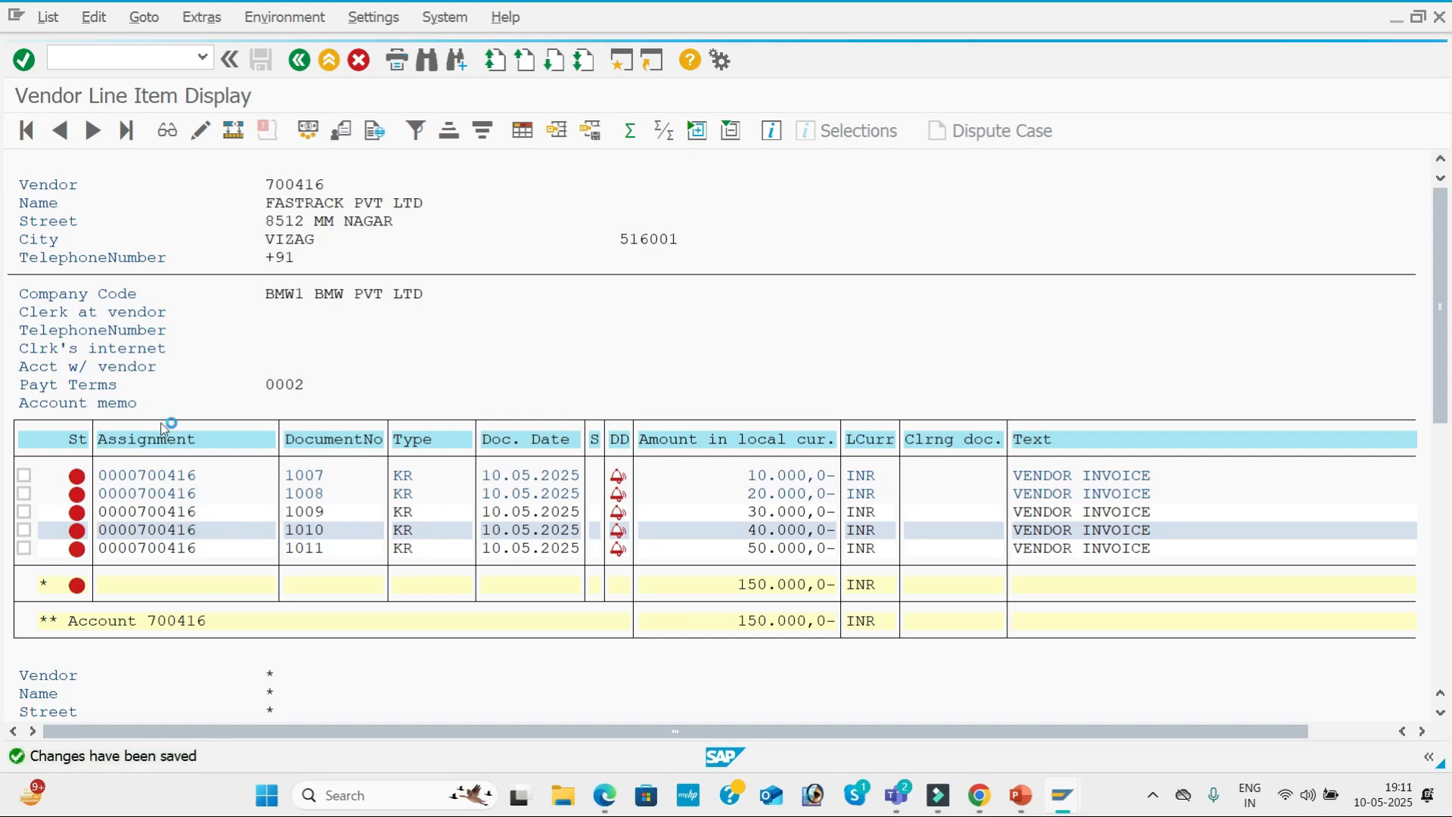
{"action": "left_click", "coordinate": [25, 130]}
{"action": "left_click", "coordinate": [153, 456]}
{"action": "type", "text": "3"}
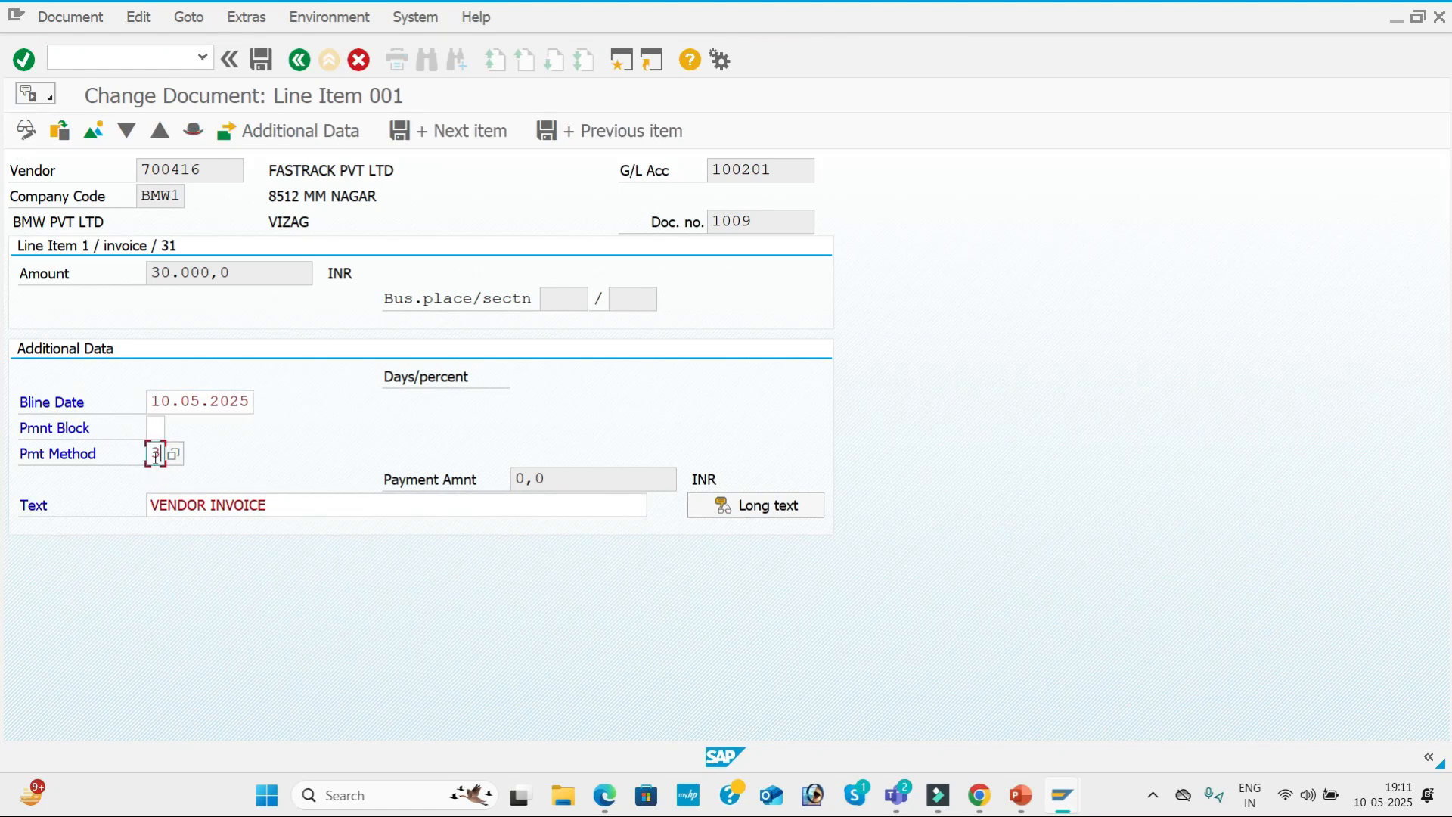
{"action": "left_click", "coordinate": [252, 60]}
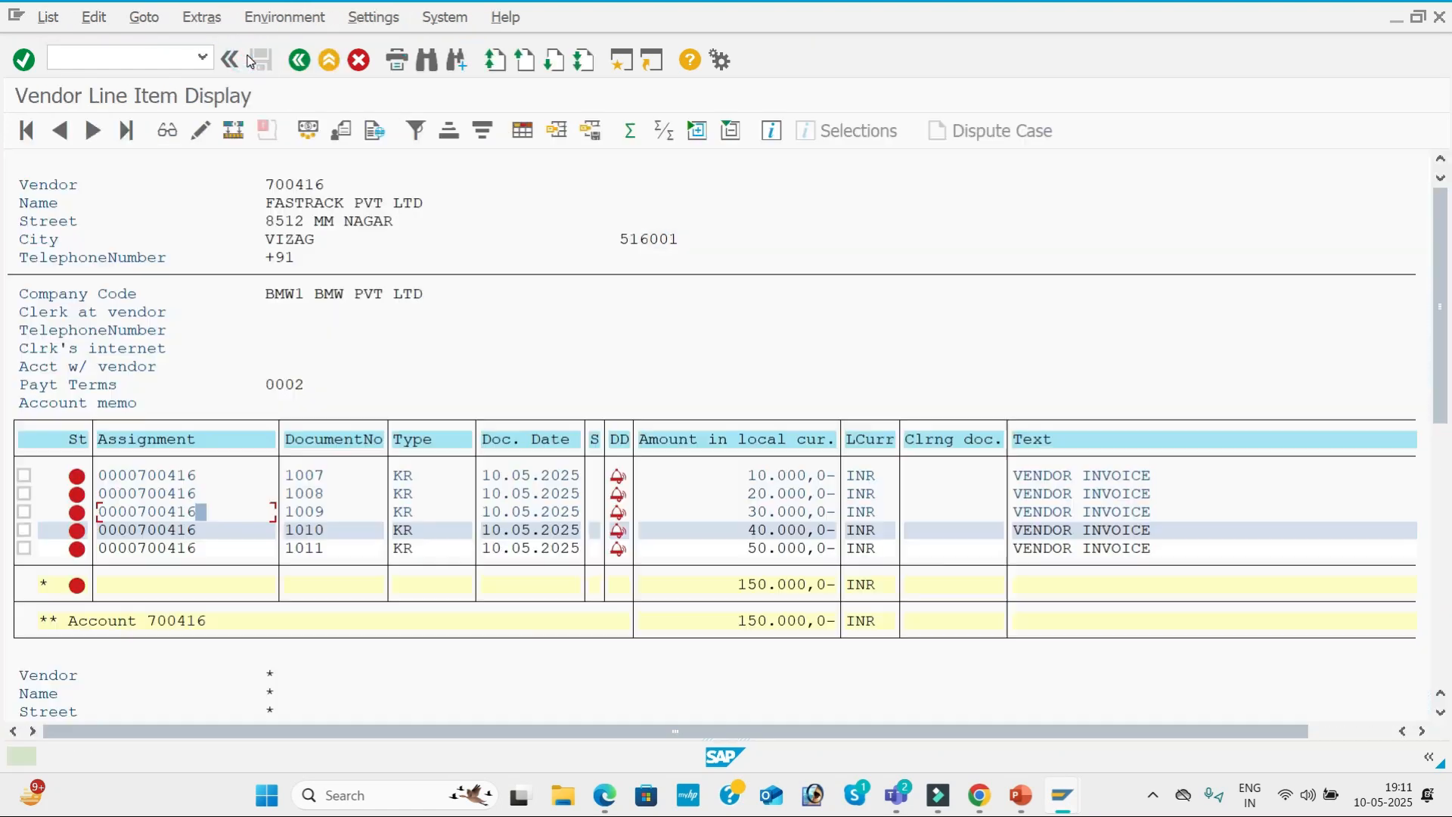
Set the payment method to 3 in the vendor line item of document 1010 and save the change.
{"action": "double_click", "coordinate": [210, 533]}
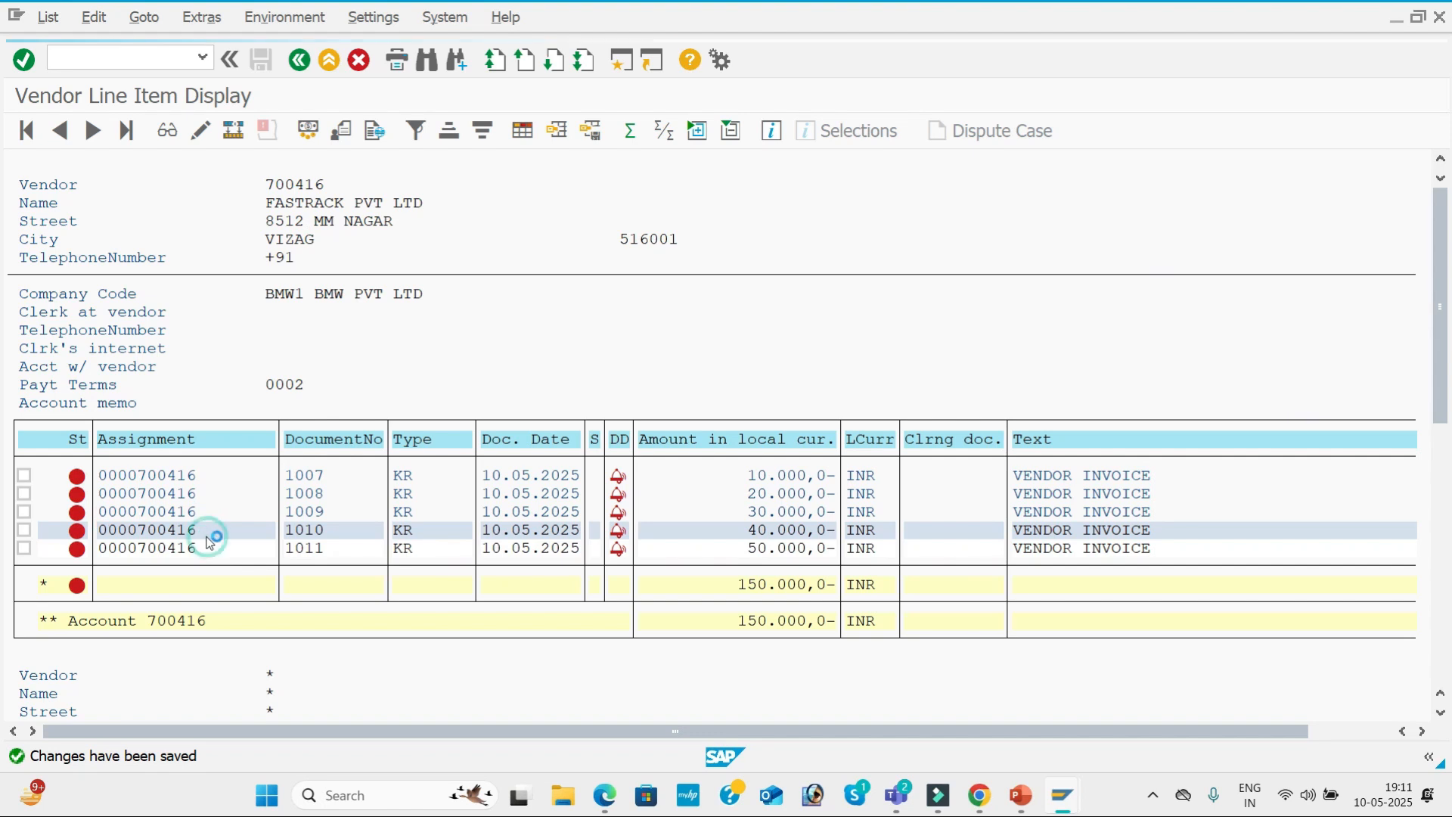
{"action": "left_click", "coordinate": [31, 130]}
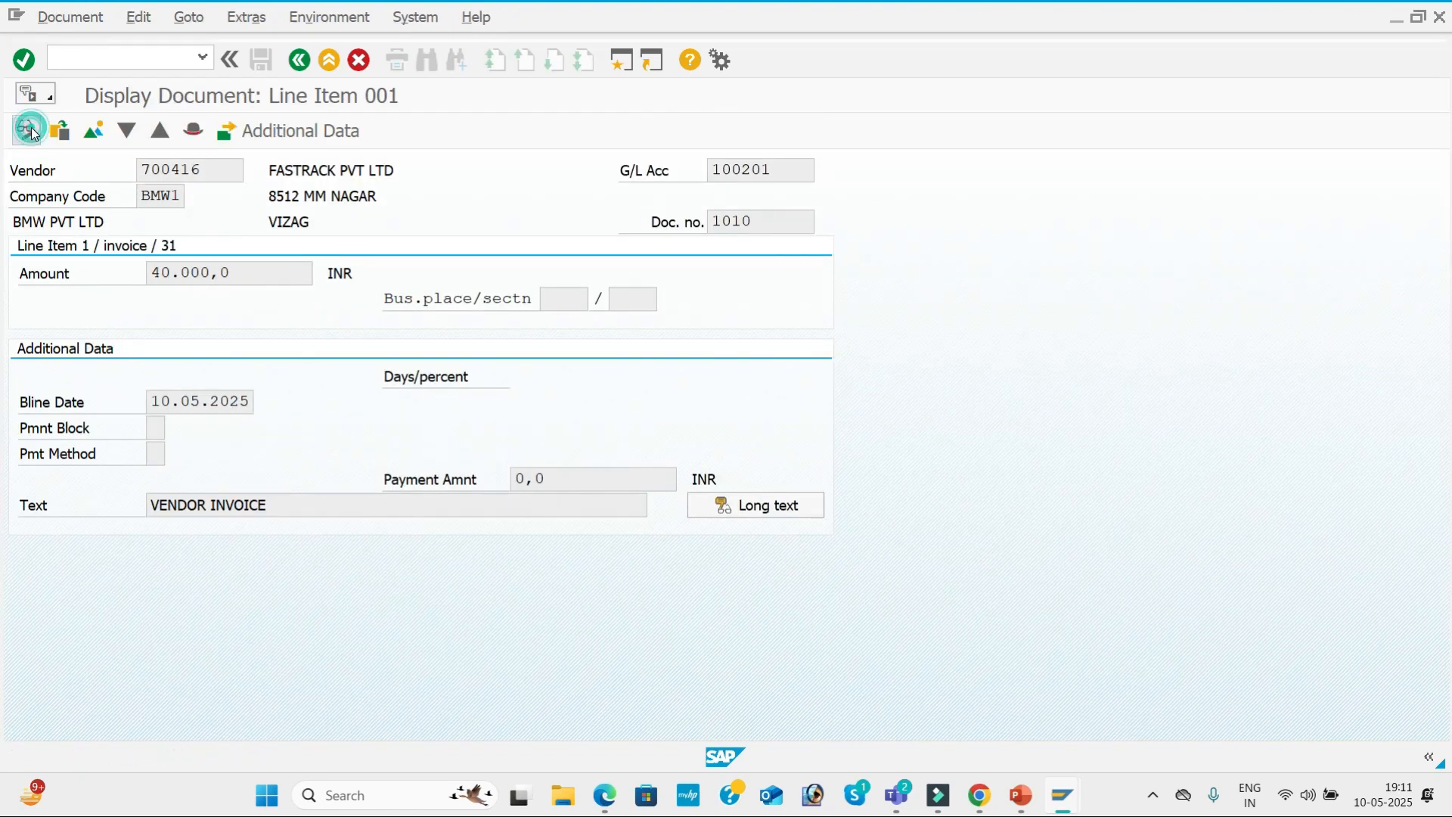
{"action": "left_click", "coordinate": [158, 454]}
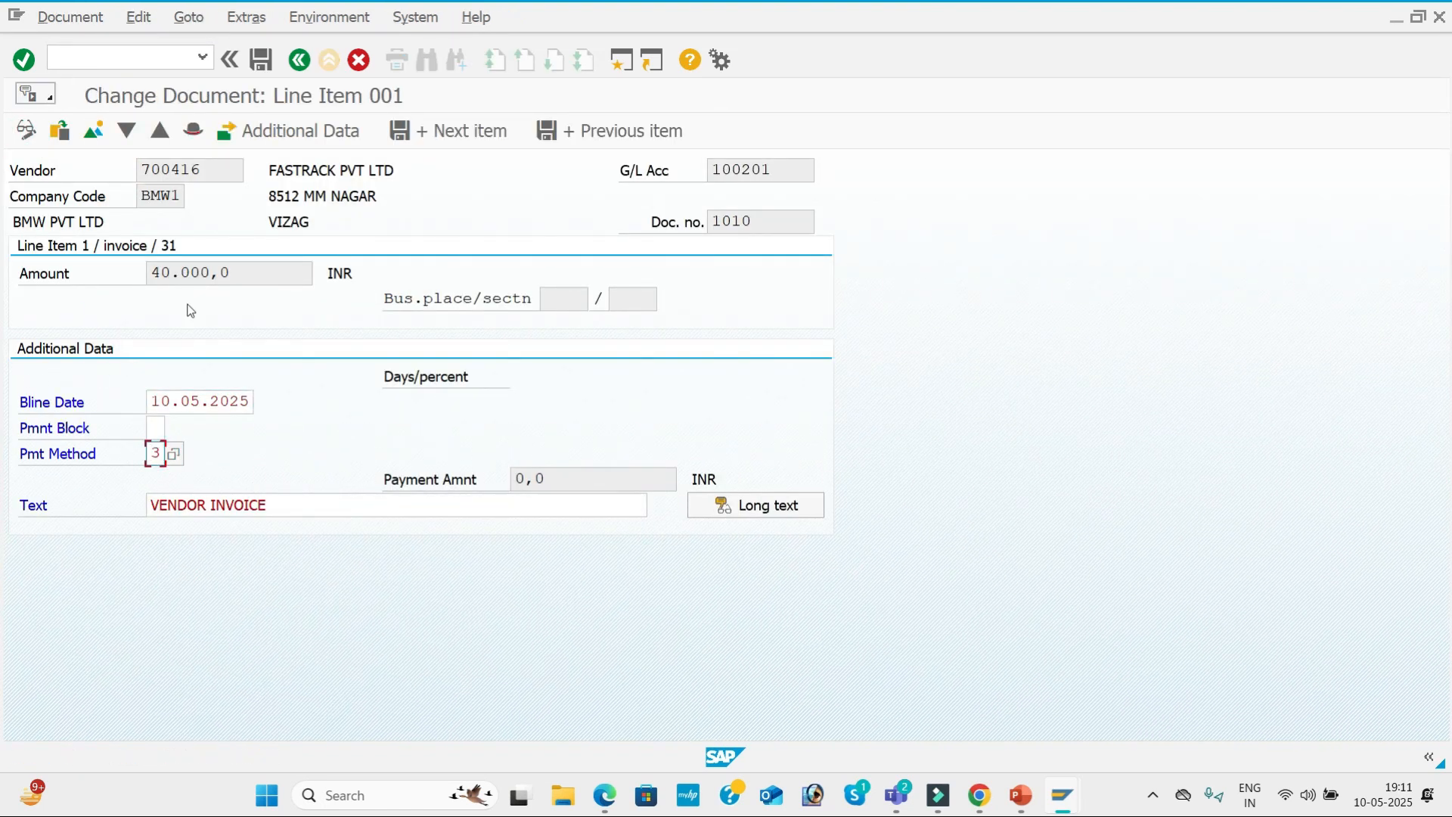
{"action": "type", "text": "3"}
{"action": "left_click", "coordinate": [261, 60]}
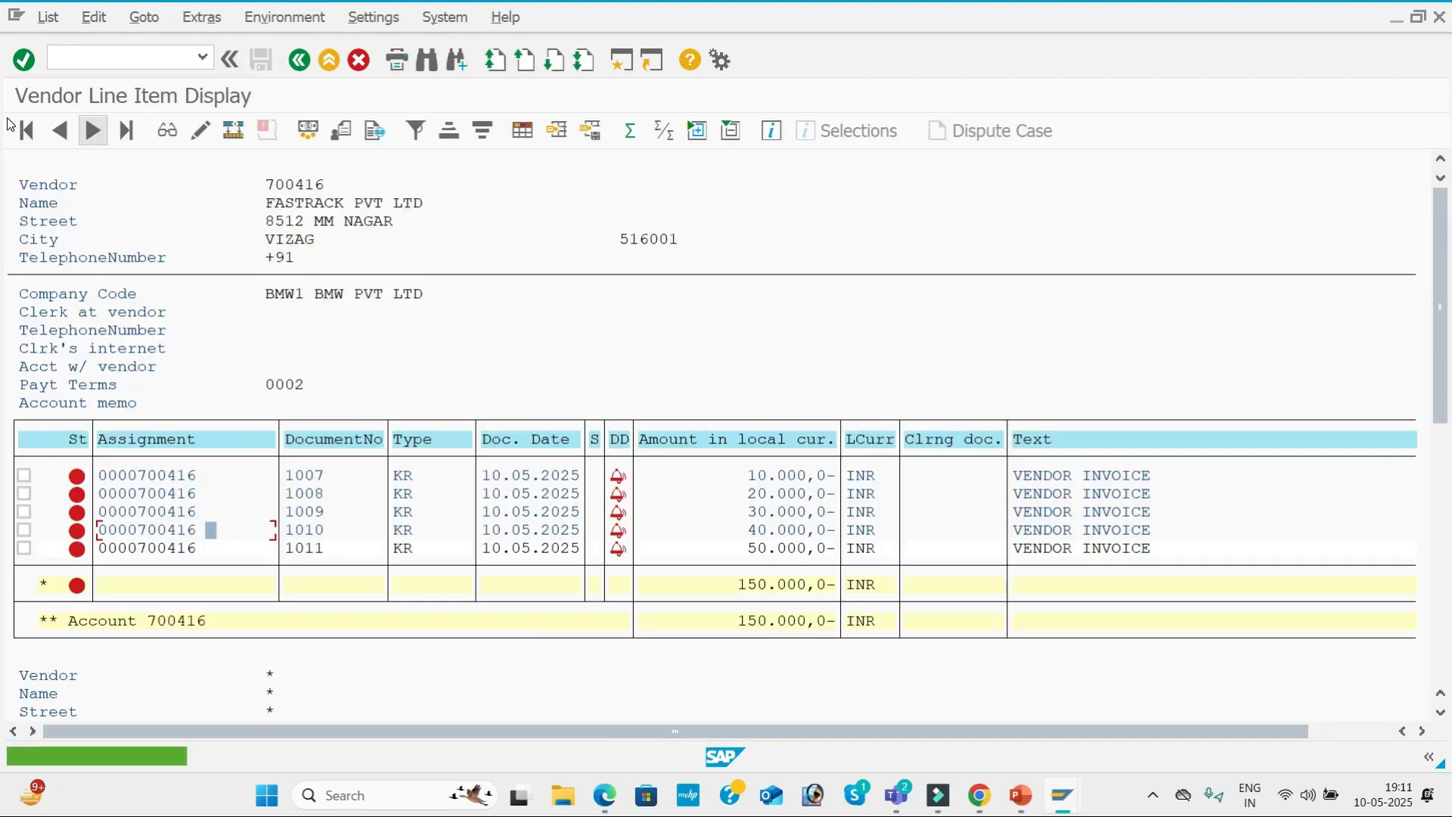
Enter the payment method in the vendor line item of document 1011 and save the change.
{"action": "double_click", "coordinate": [222, 551]}
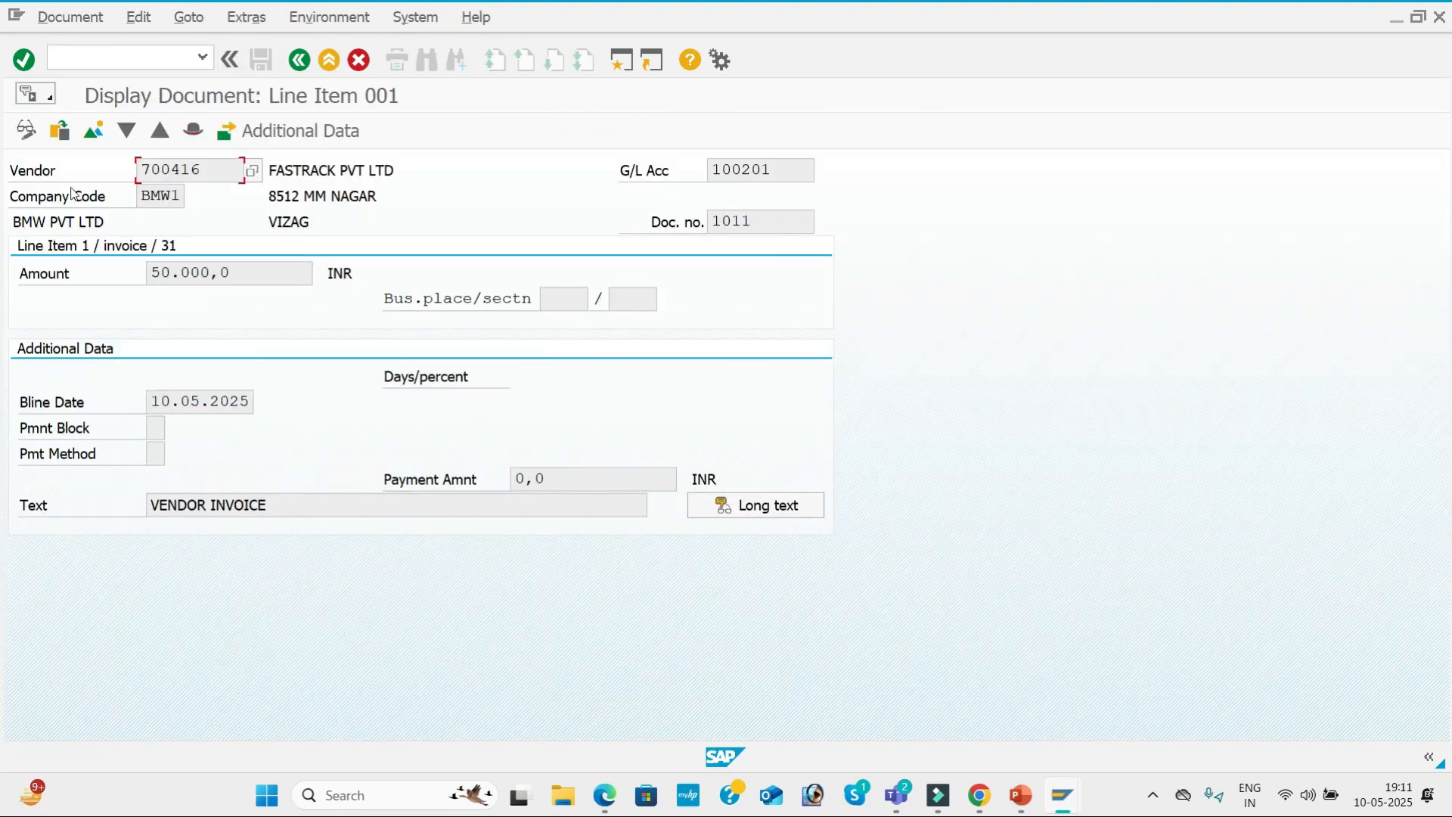
{"action": "left_click", "coordinate": [34, 134]}
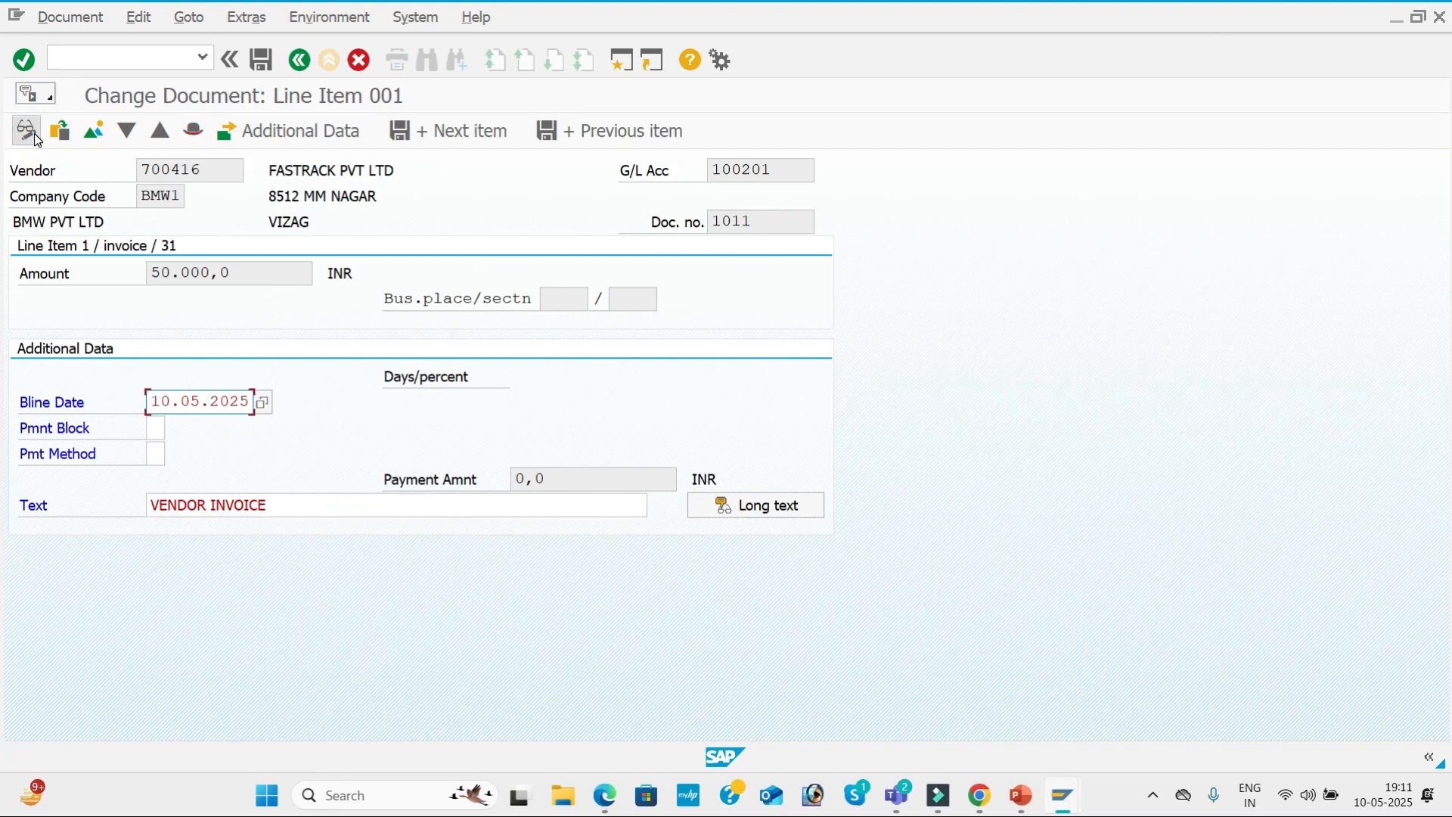
{"action": "left_click", "coordinate": [157, 456]}
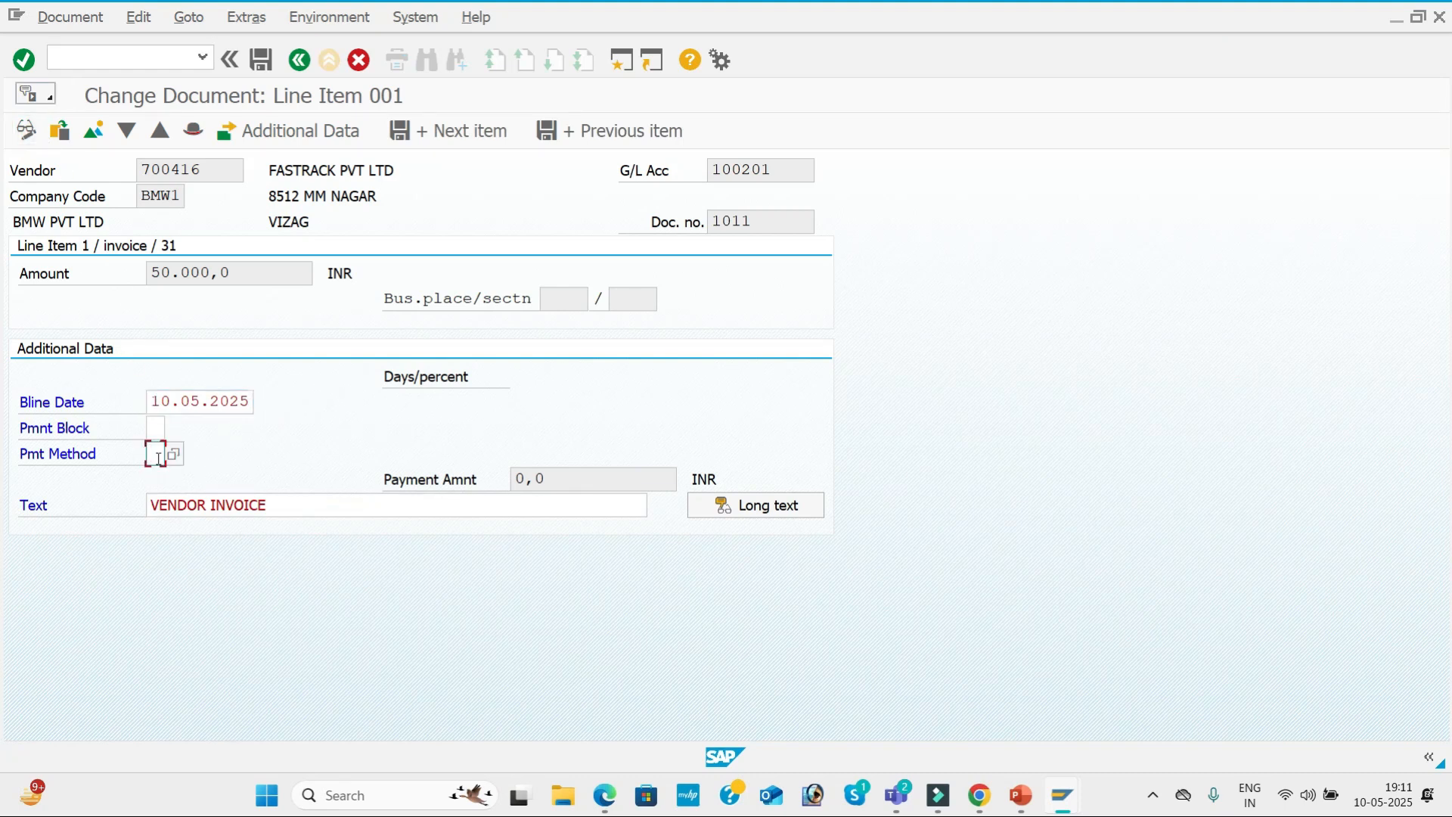
{"action": "left_click", "coordinate": [263, 62]}
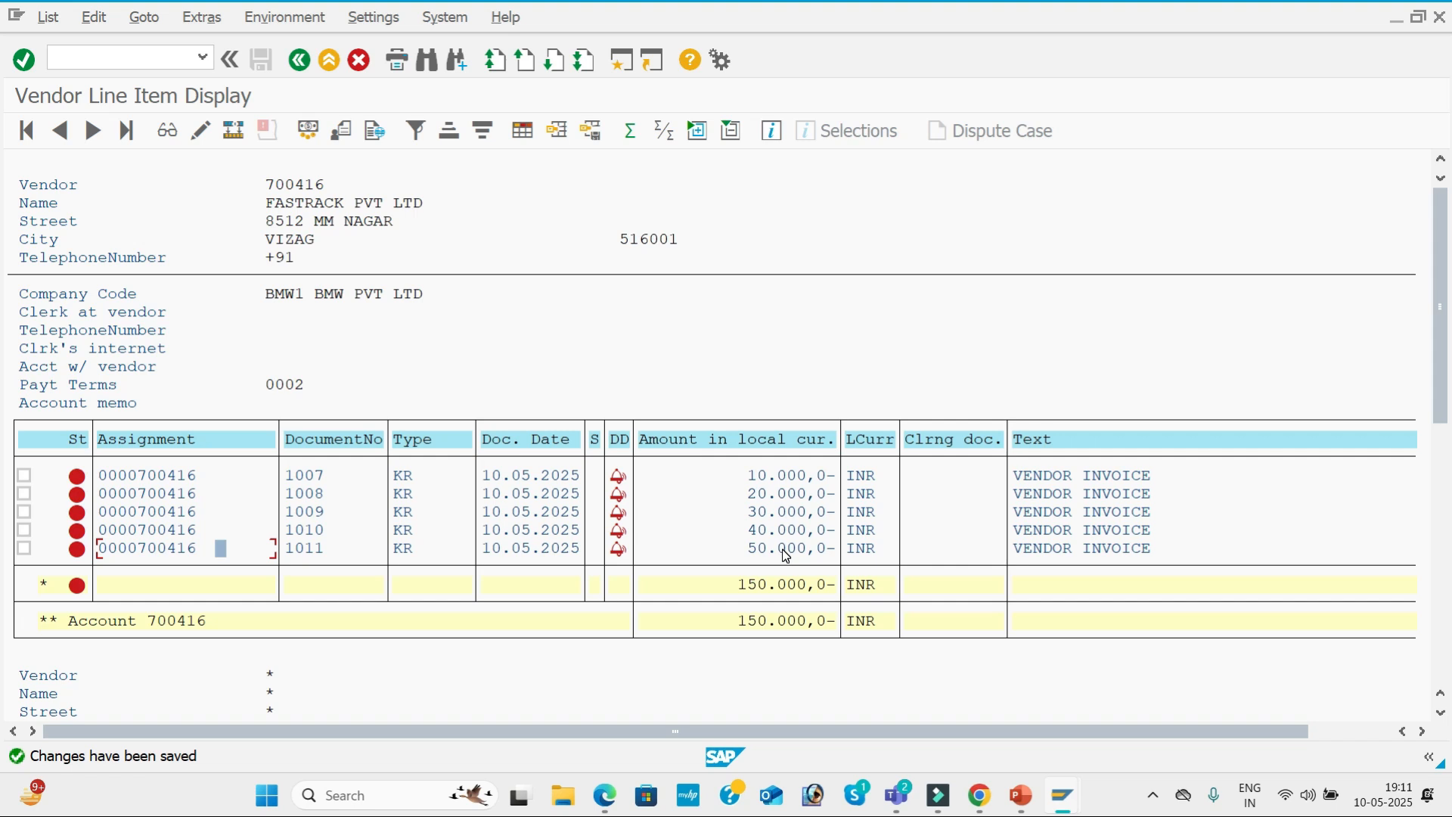
Check the configuration steps slide, switch to the SAP vendor invoice entry window, and open transaction F110.
{"action": "key", "text": "alt+Tab"}
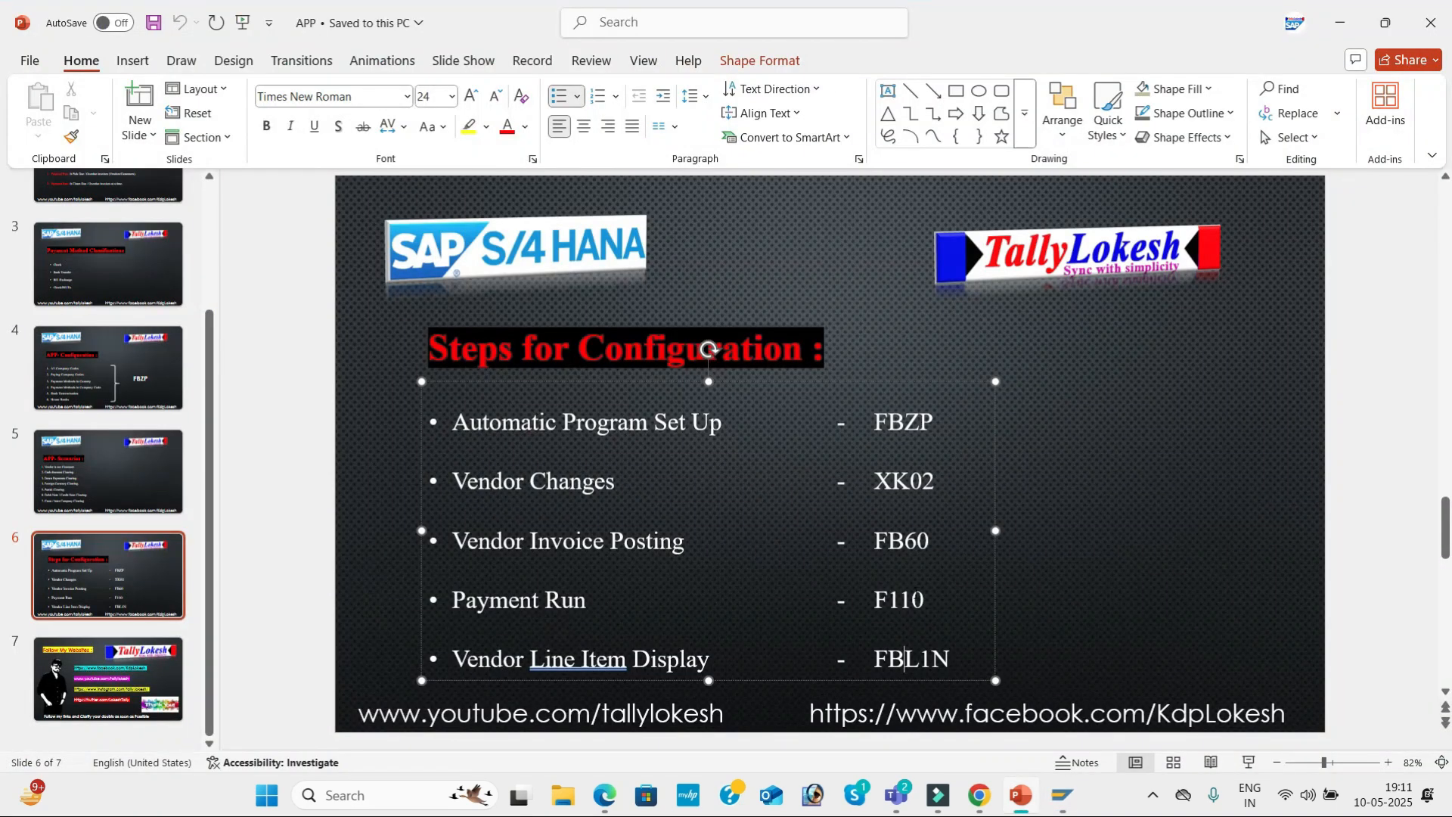
{"action": "key", "text": "alt+Tab"}
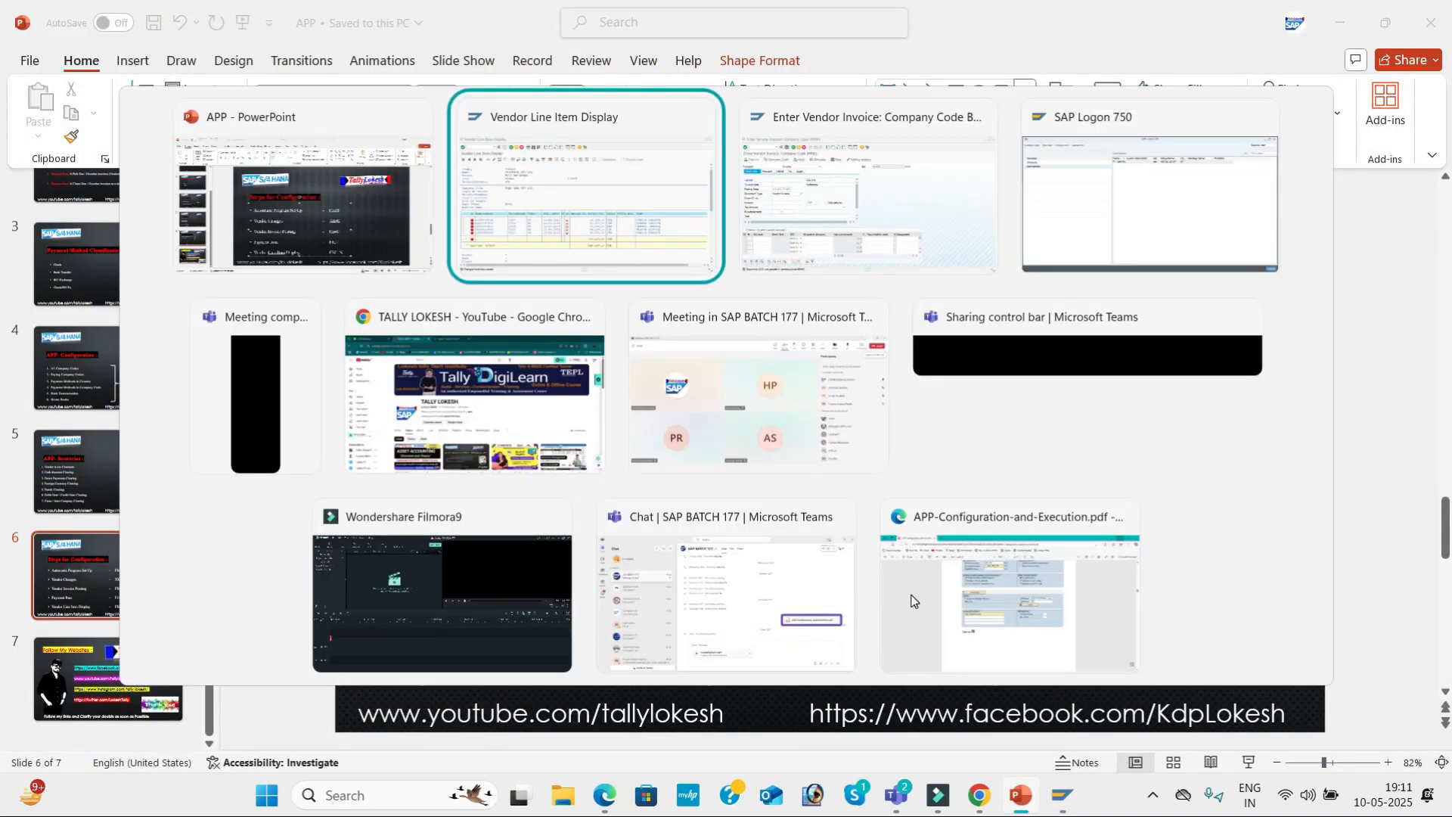
{"action": "key", "text": "Tab"}
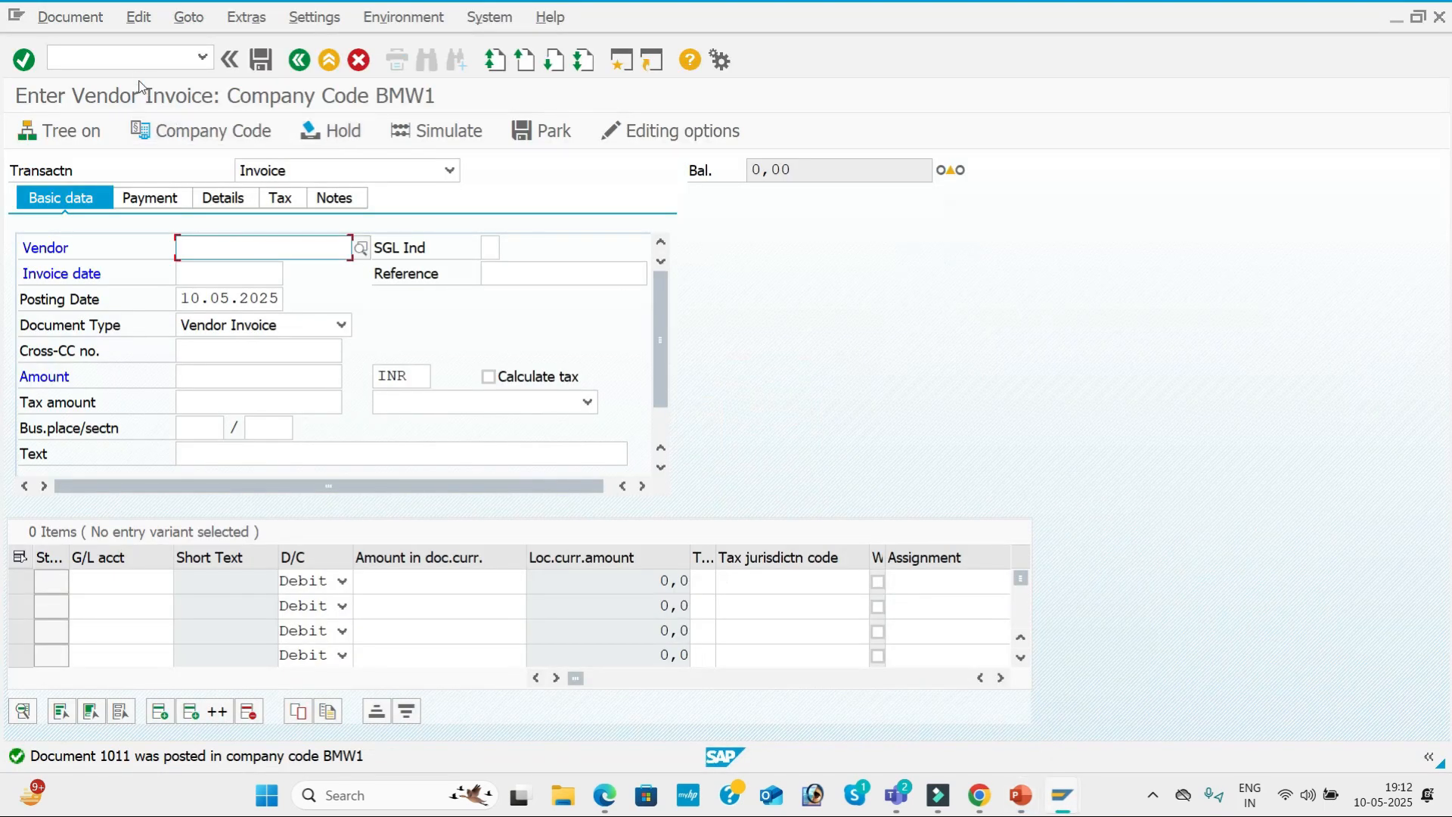
{"action": "left_click", "coordinate": [138, 58]}
{"action": "type", "text": "/N"}
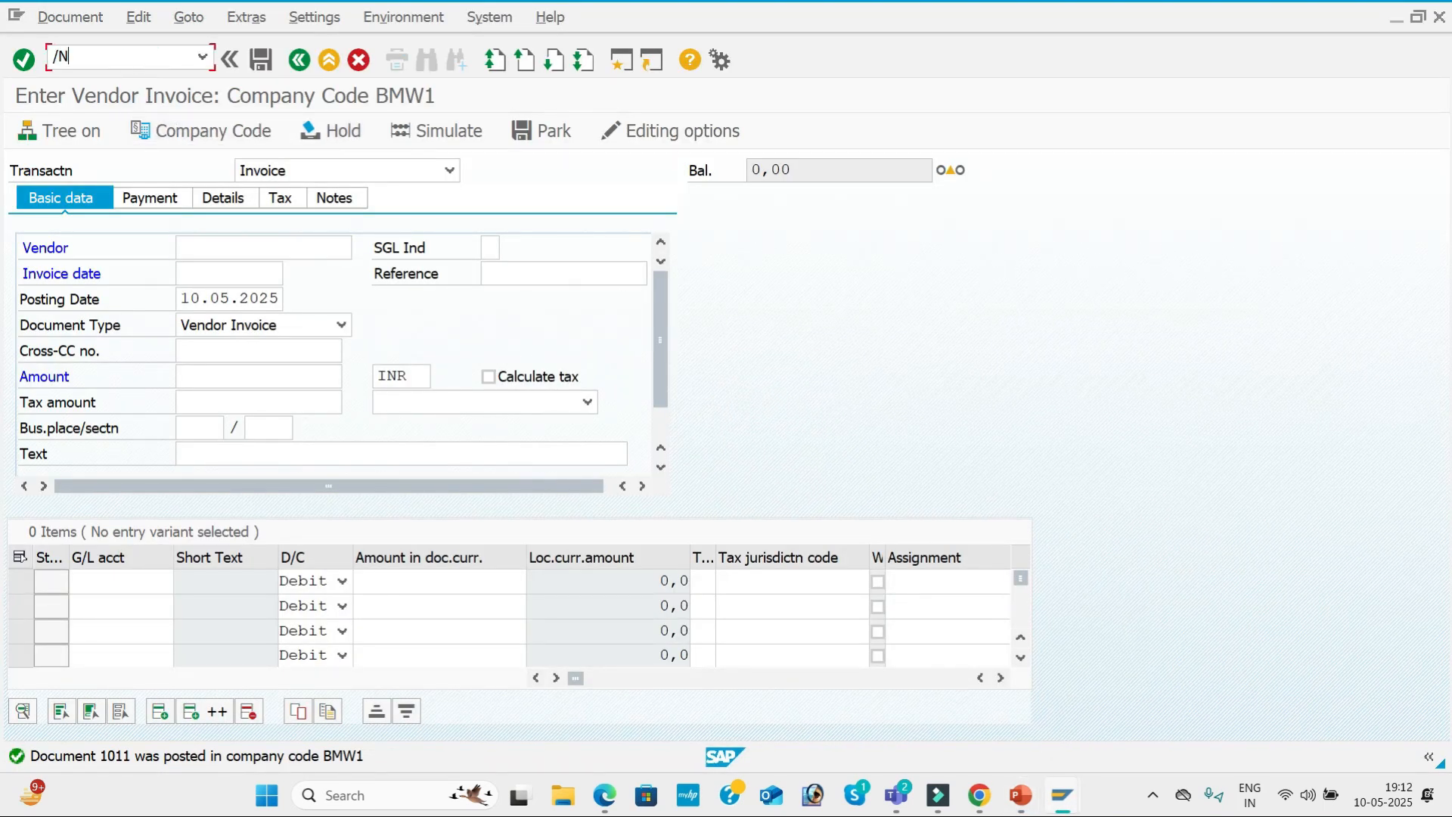
{"action": "type", "text": "F110"}
{"action": "key", "text": "Return"}
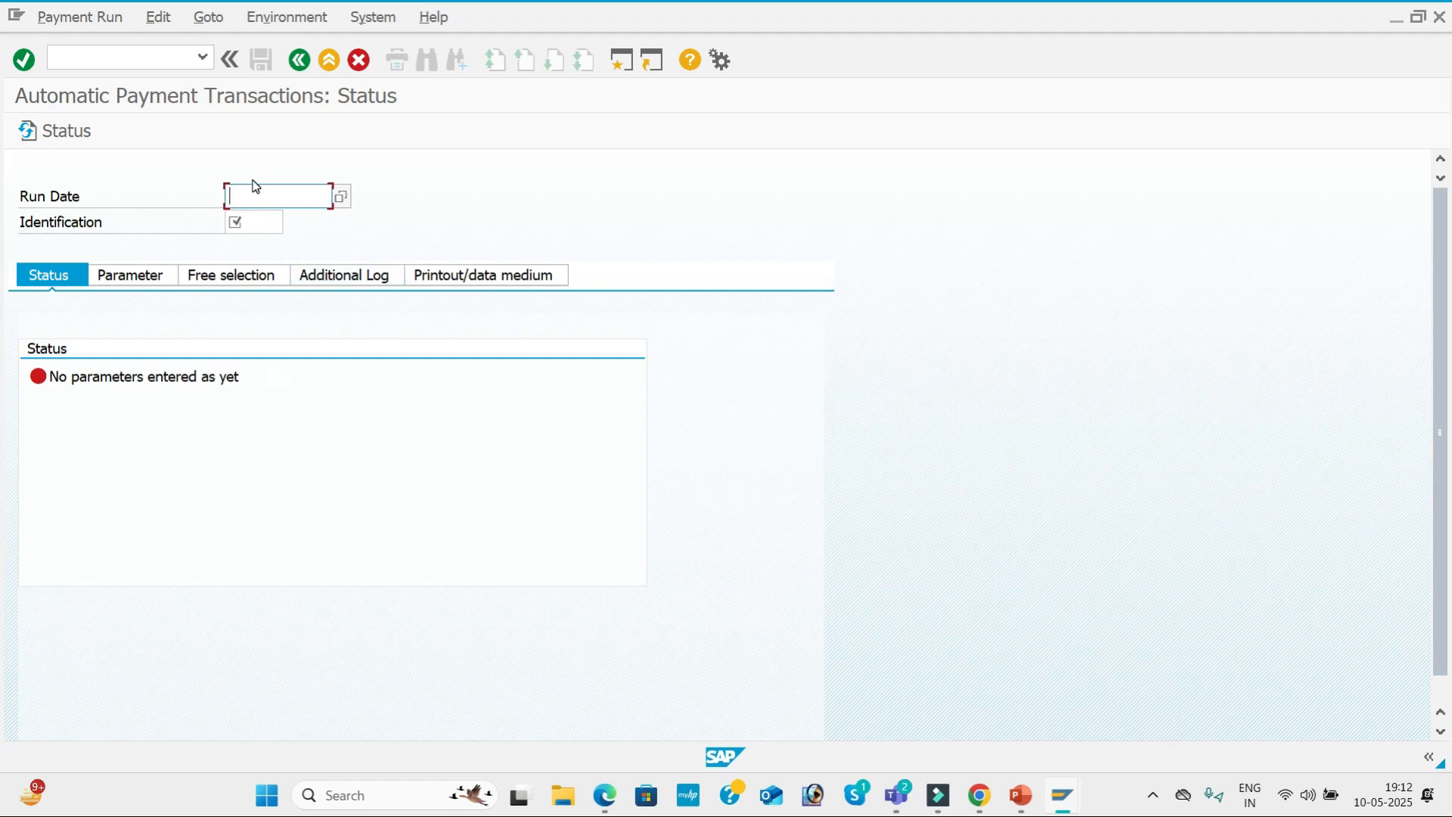
Identify the payment run with run date 10.05.2025 and identification BMW5.
{"action": "type", "text": "10.05.2025"}
{"action": "key", "text": "Tab"}
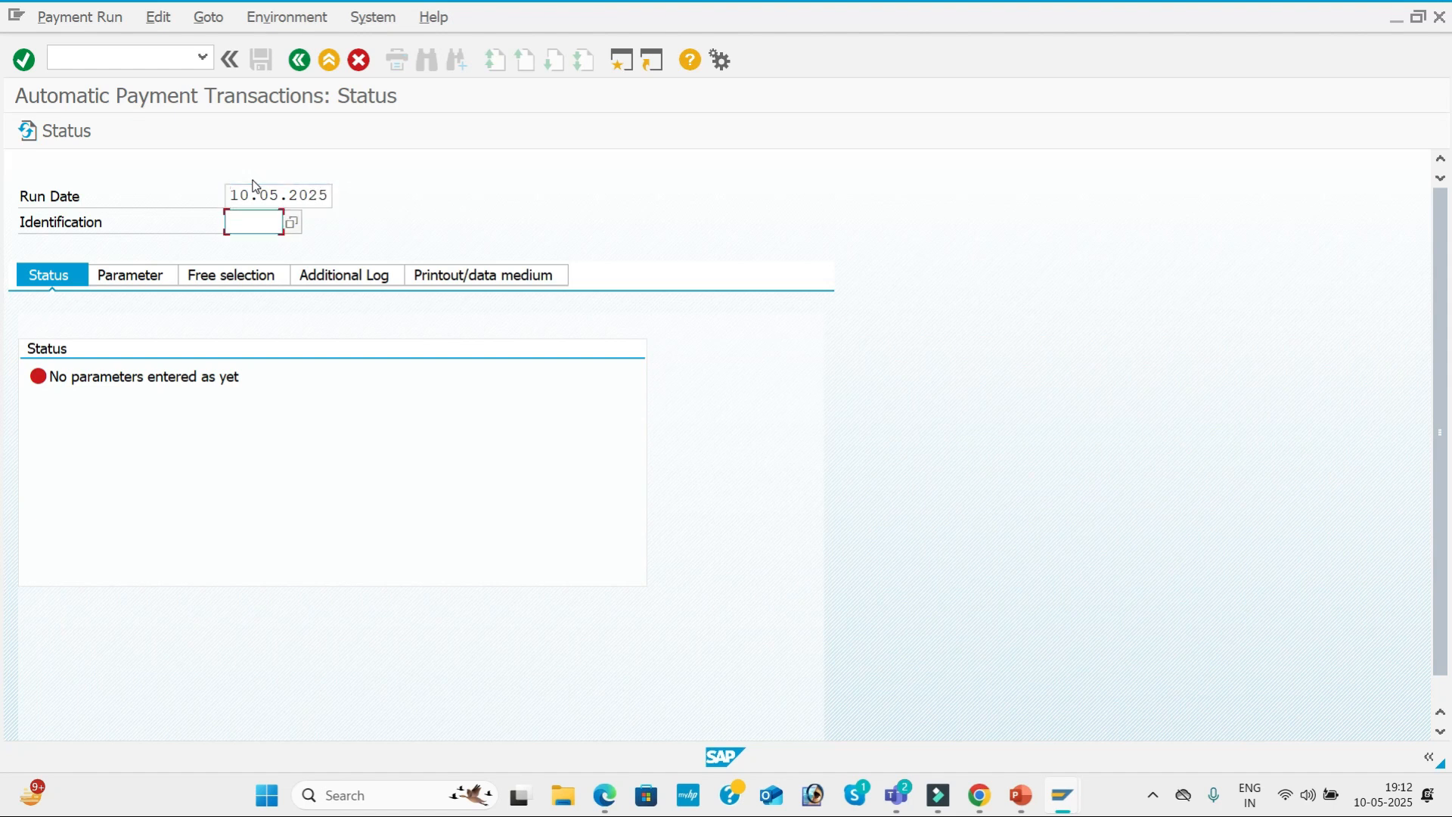
{"action": "type", "text": "BMW5"}
In the run parameters, enter company code BMW1 with payment method 3 and next payment date 13.05.2025.
{"action": "left_click", "coordinate": [136, 280]}
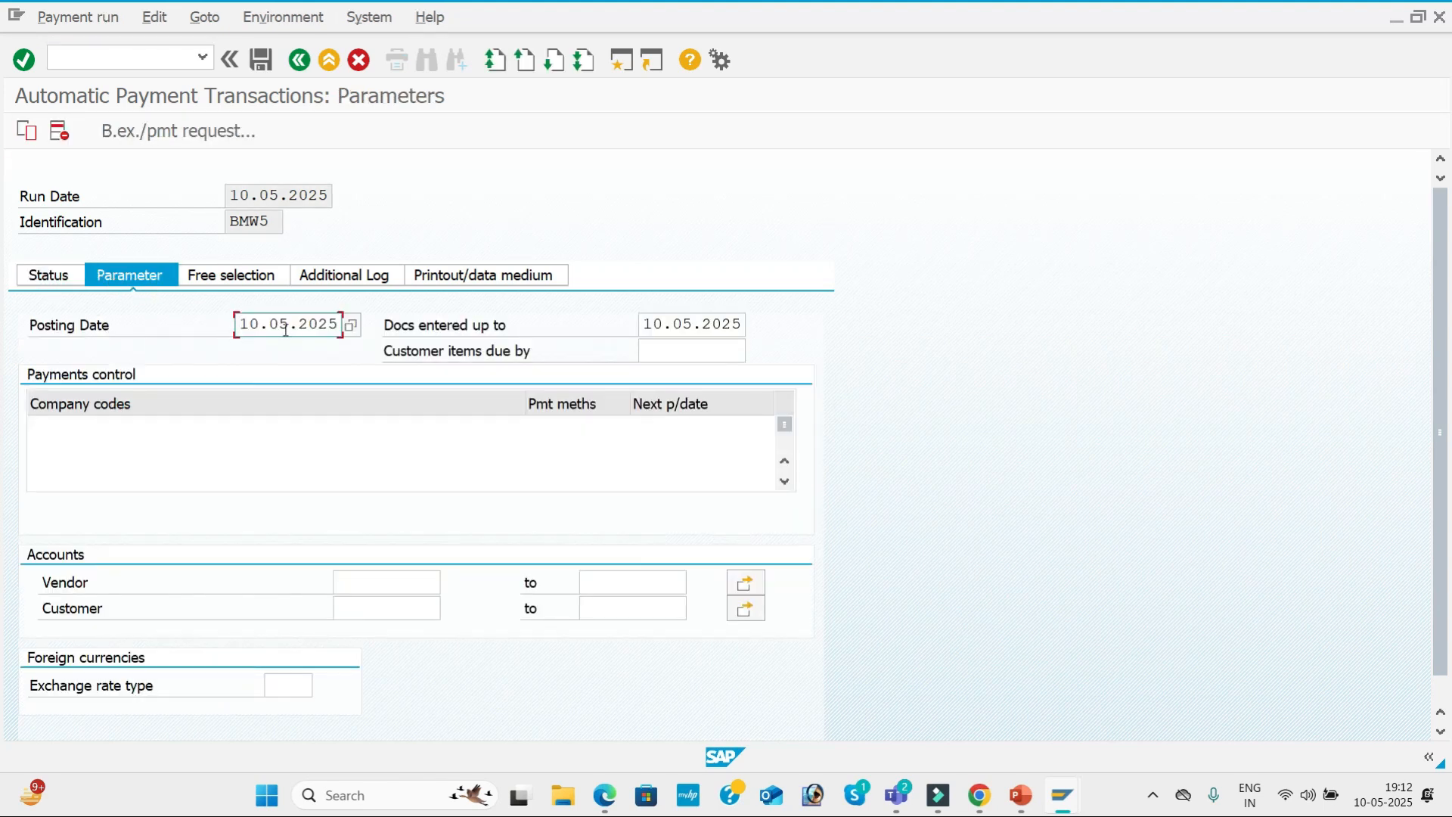
{"action": "left_click", "coordinate": [726, 324]}
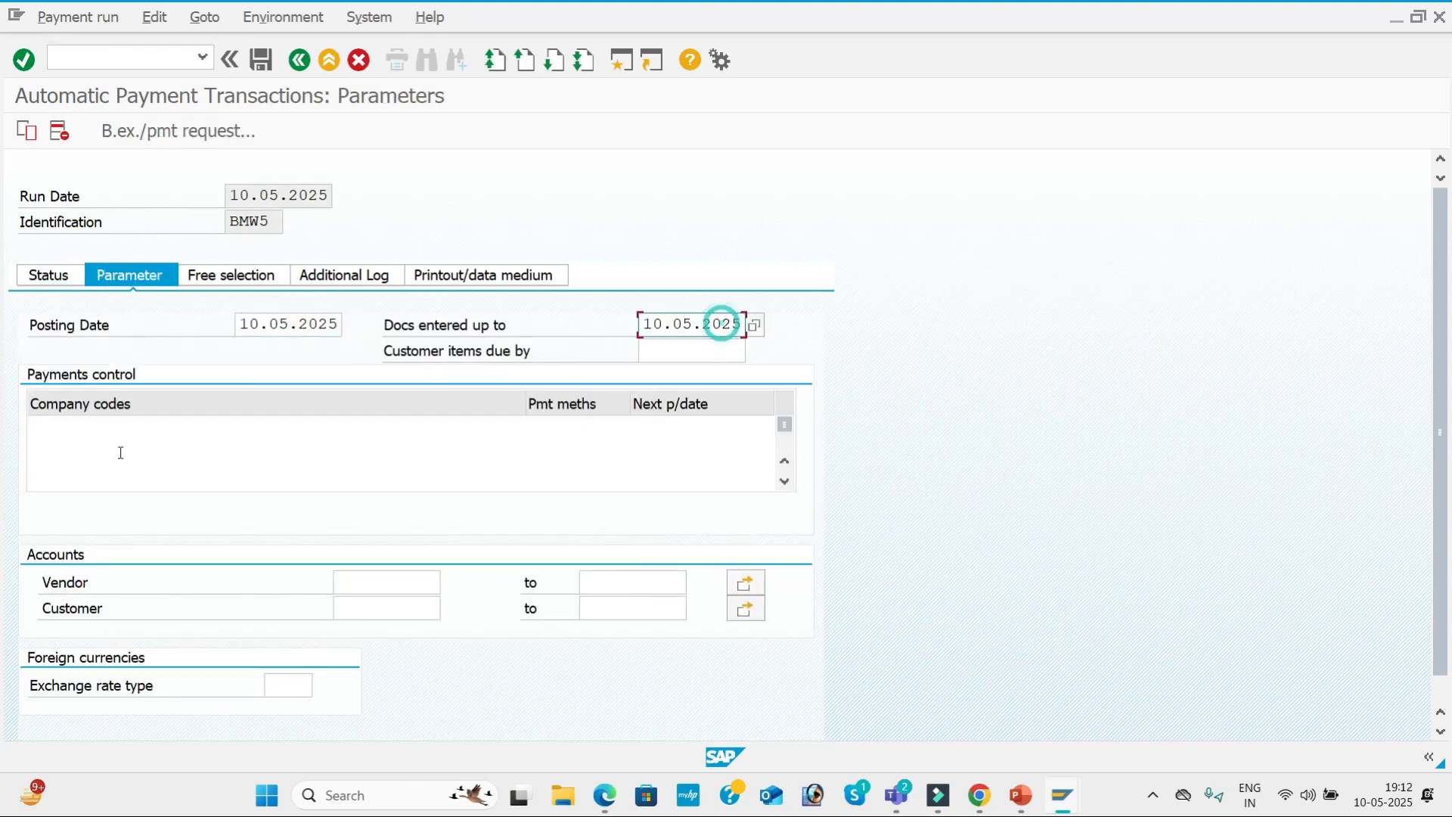
{"action": "left_click", "coordinate": [60, 427]}
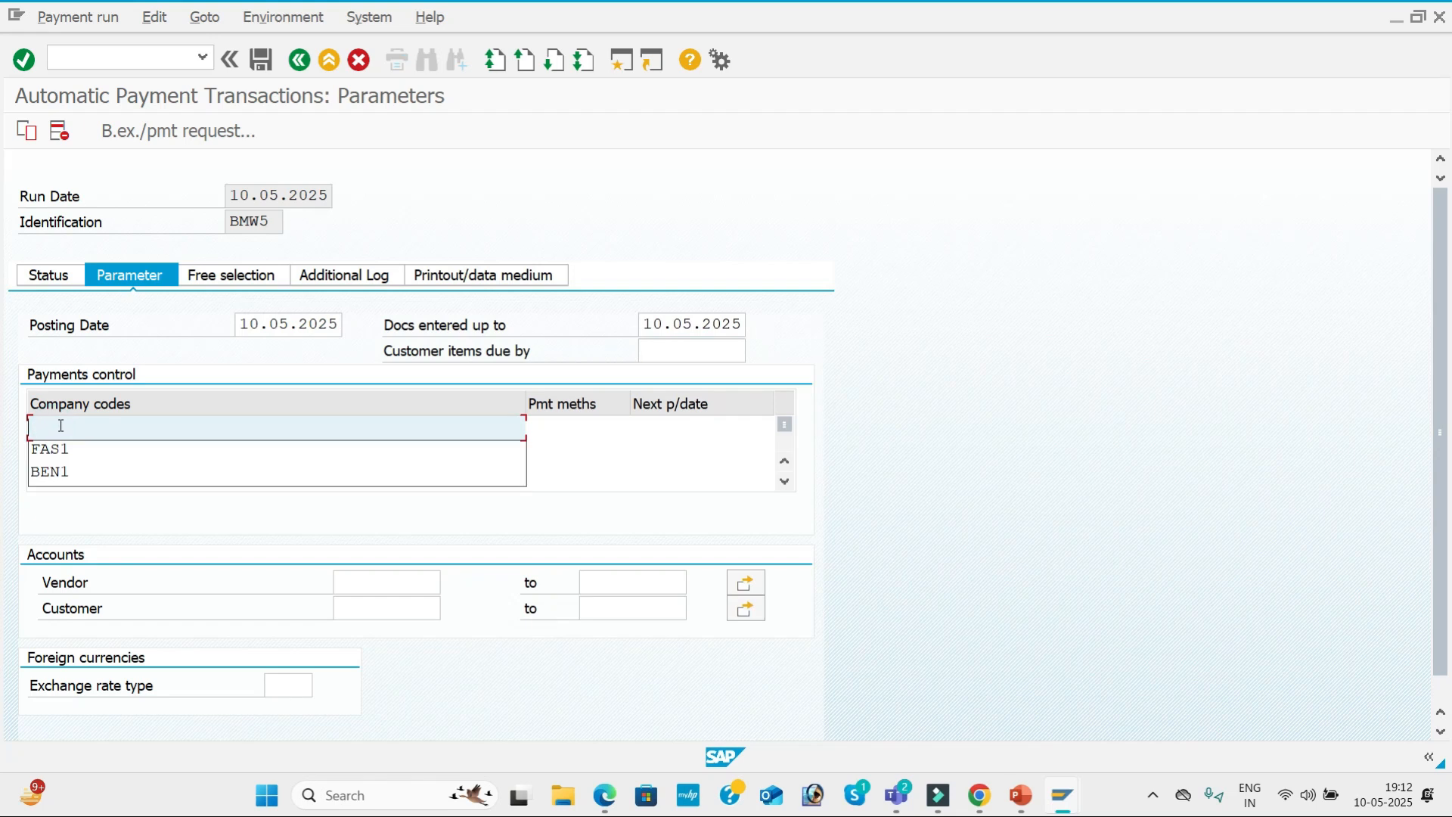
{"action": "type", "text": "BMW1"}
{"action": "key", "text": "Tab"}
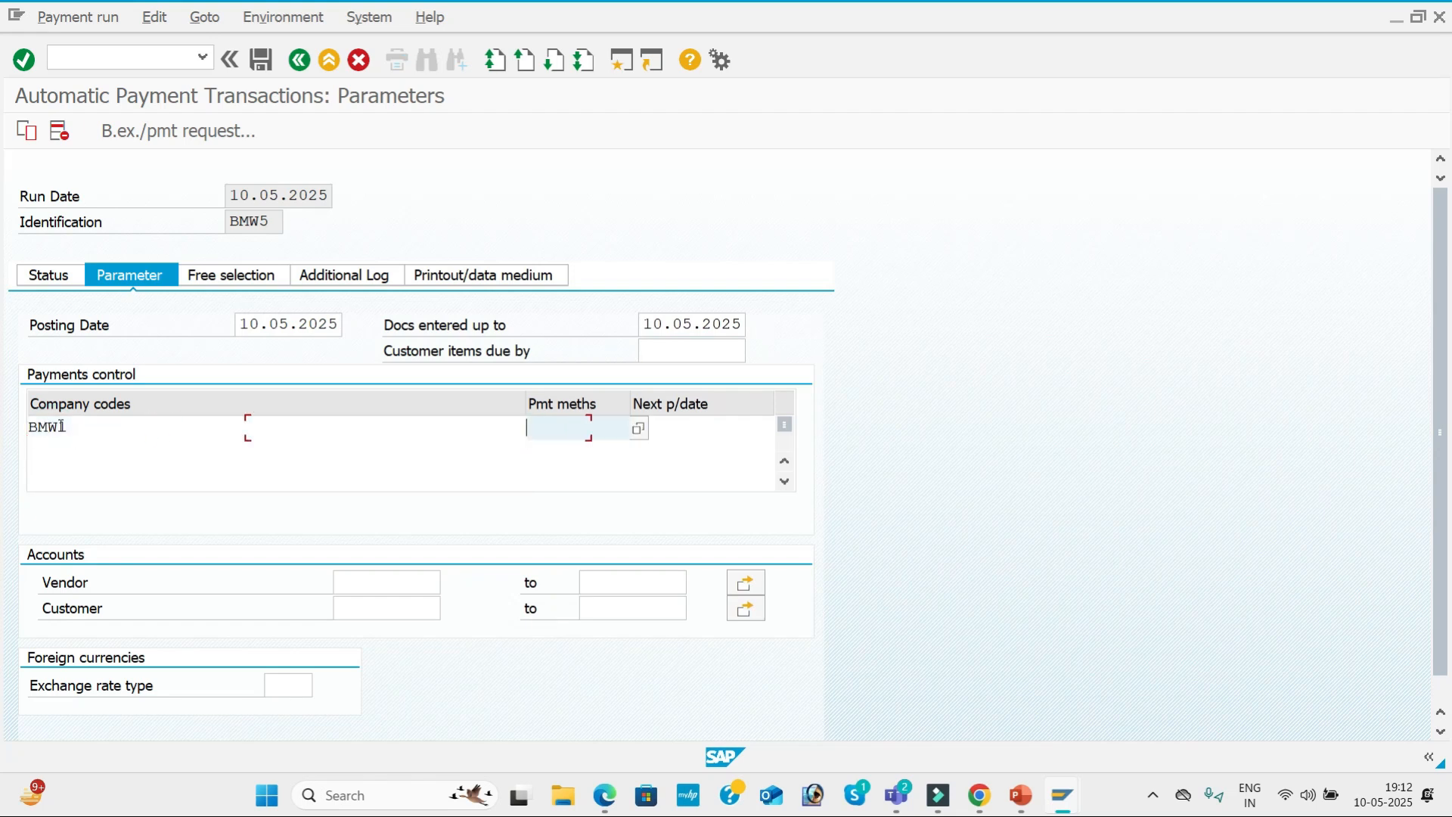
{"action": "type", "text": "3"}
{"action": "key", "text": "Tab"}
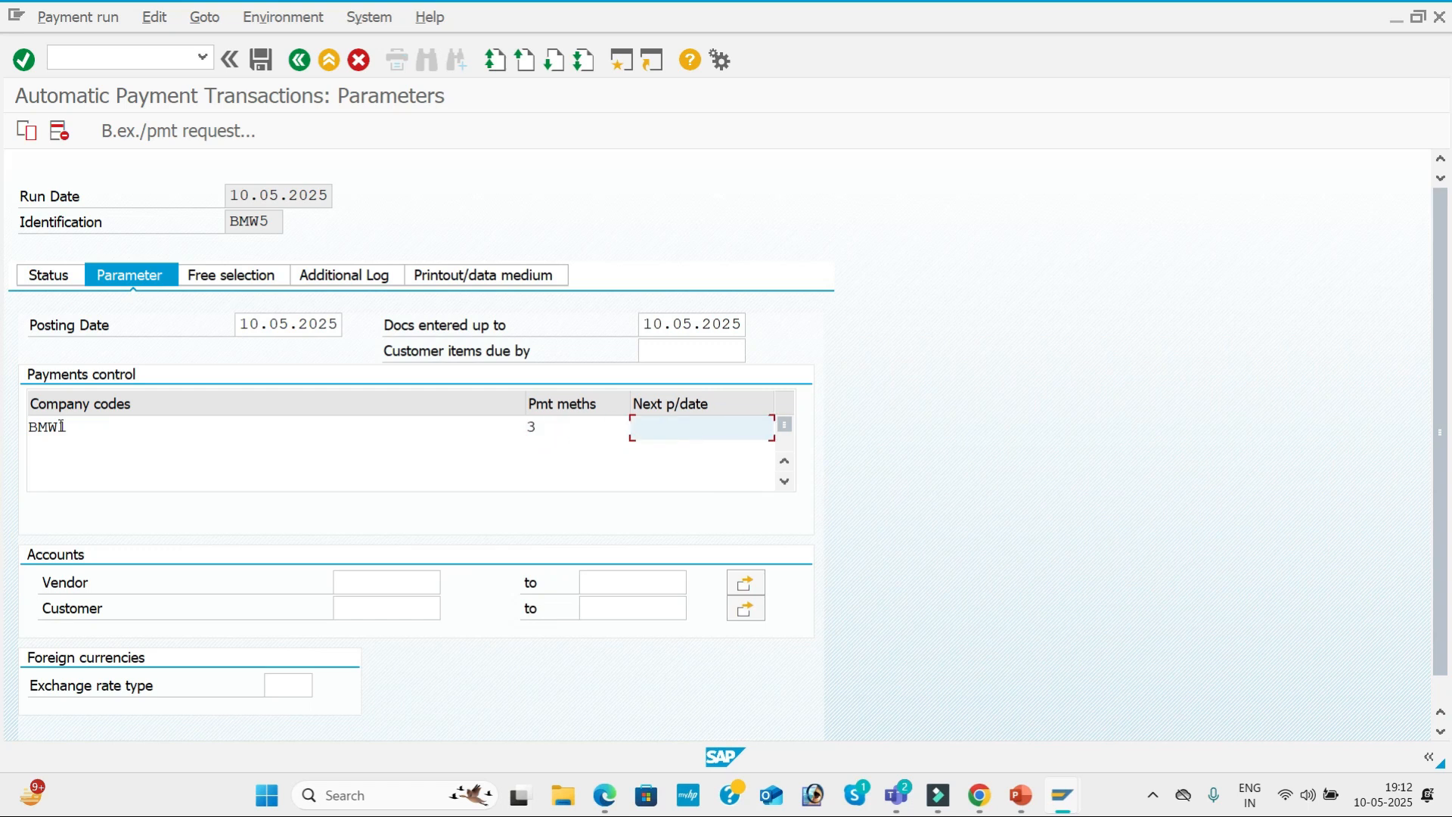
{"action": "type", "text": "13.05.2025"}
Look up the vendors of company code BMW1 and pick FASTRACK PVT LTD as the vendor account for the run.
{"action": "left_click", "coordinate": [393, 576]}
{"action": "left_click", "coordinate": [449, 582]}
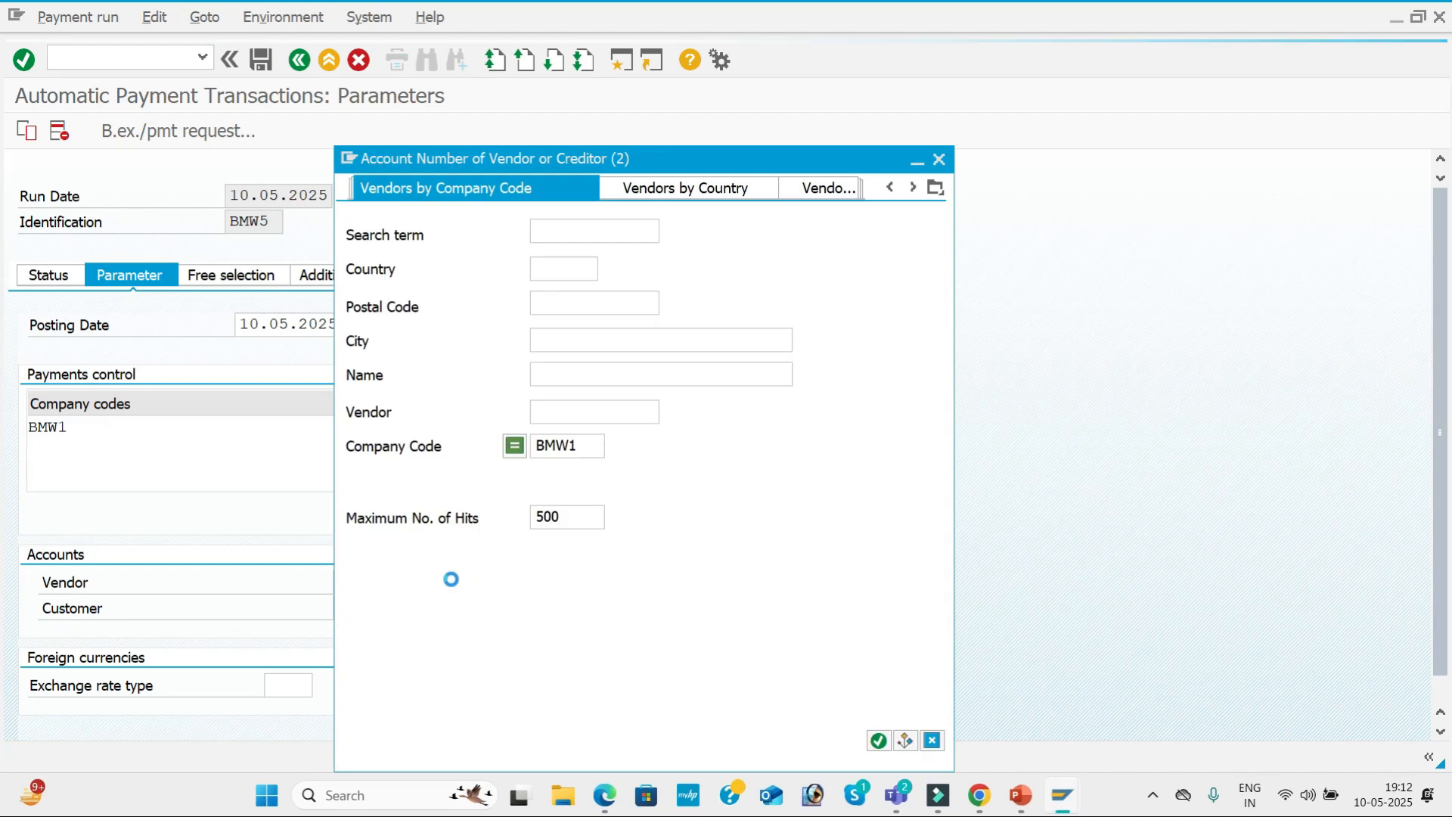
{"action": "key", "text": "Return"}
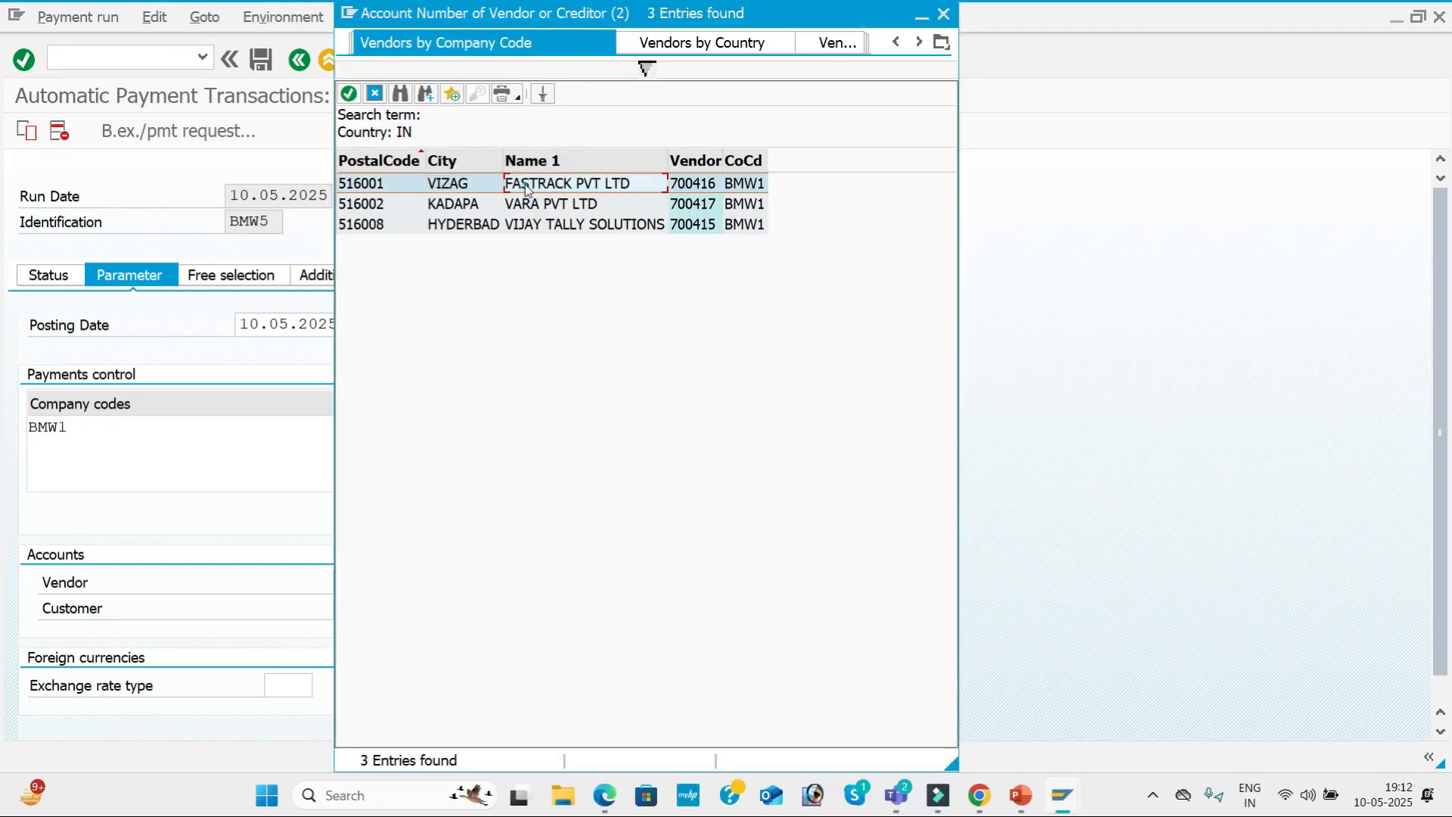
{"action": "left_click", "coordinate": [524, 184]}
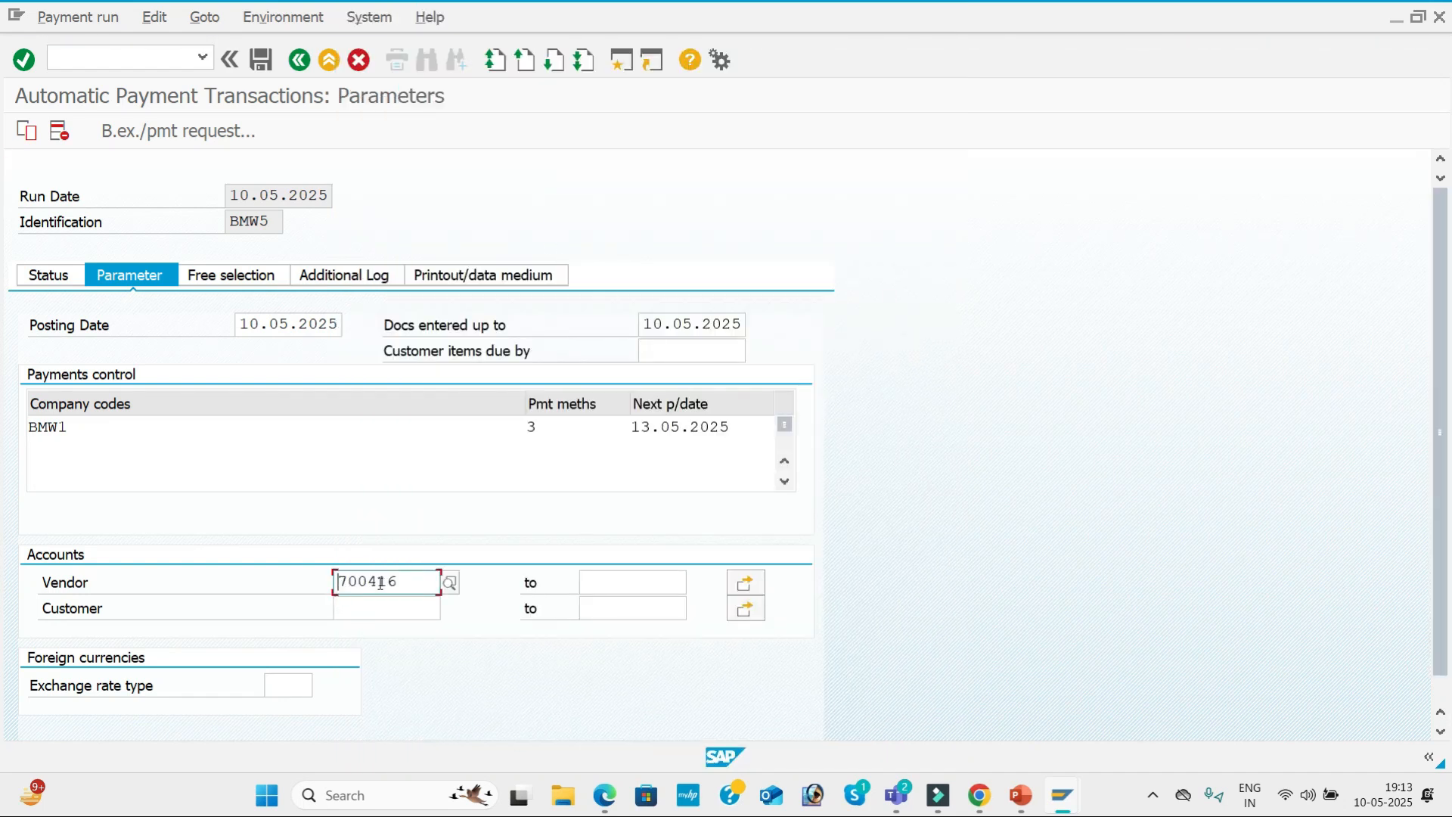
{"action": "left_click_drag", "start_coordinate": [416, 582], "coordinate": [279, 567]}
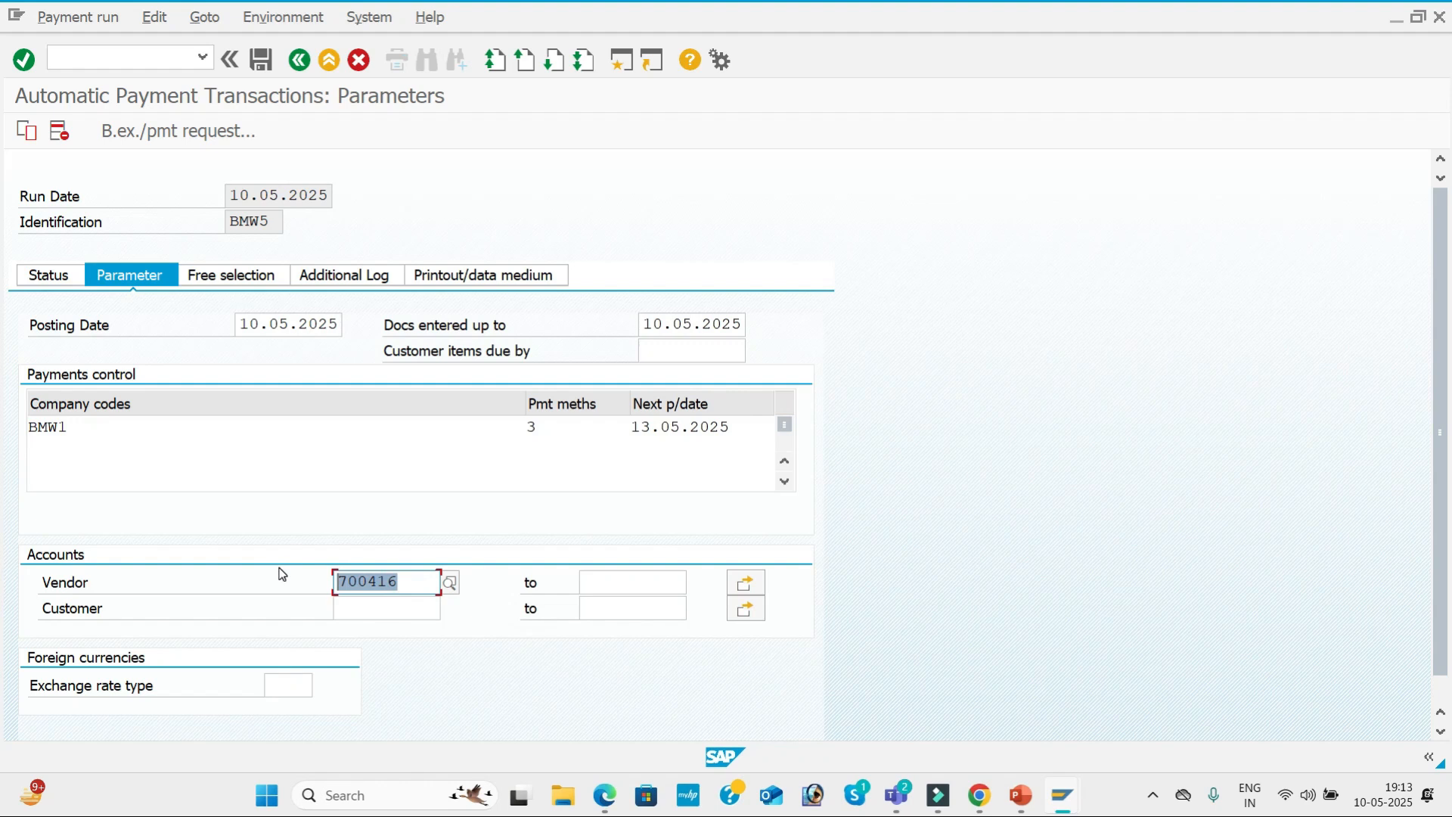
{"action": "left_click", "coordinate": [279, 568]}
Enable logging of the due date check and payment method selection in all cases for the same vendor, and save the parameters.
{"action": "left_click", "coordinate": [355, 283]}
{"action": "left_click", "coordinate": [35, 377]}
{"action": "left_click", "coordinate": [36, 403]}
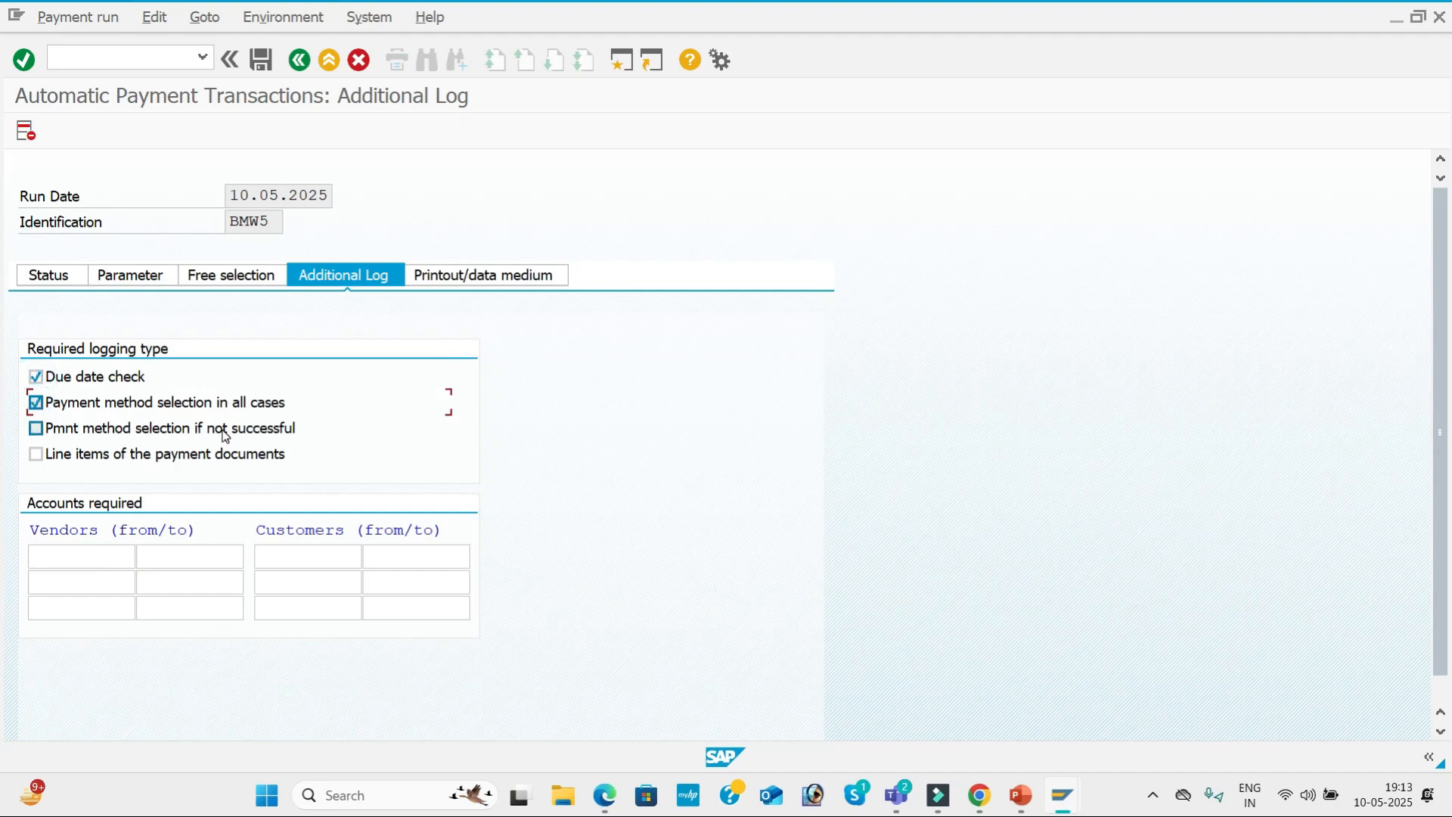
{"action": "left_click", "coordinate": [104, 558]}
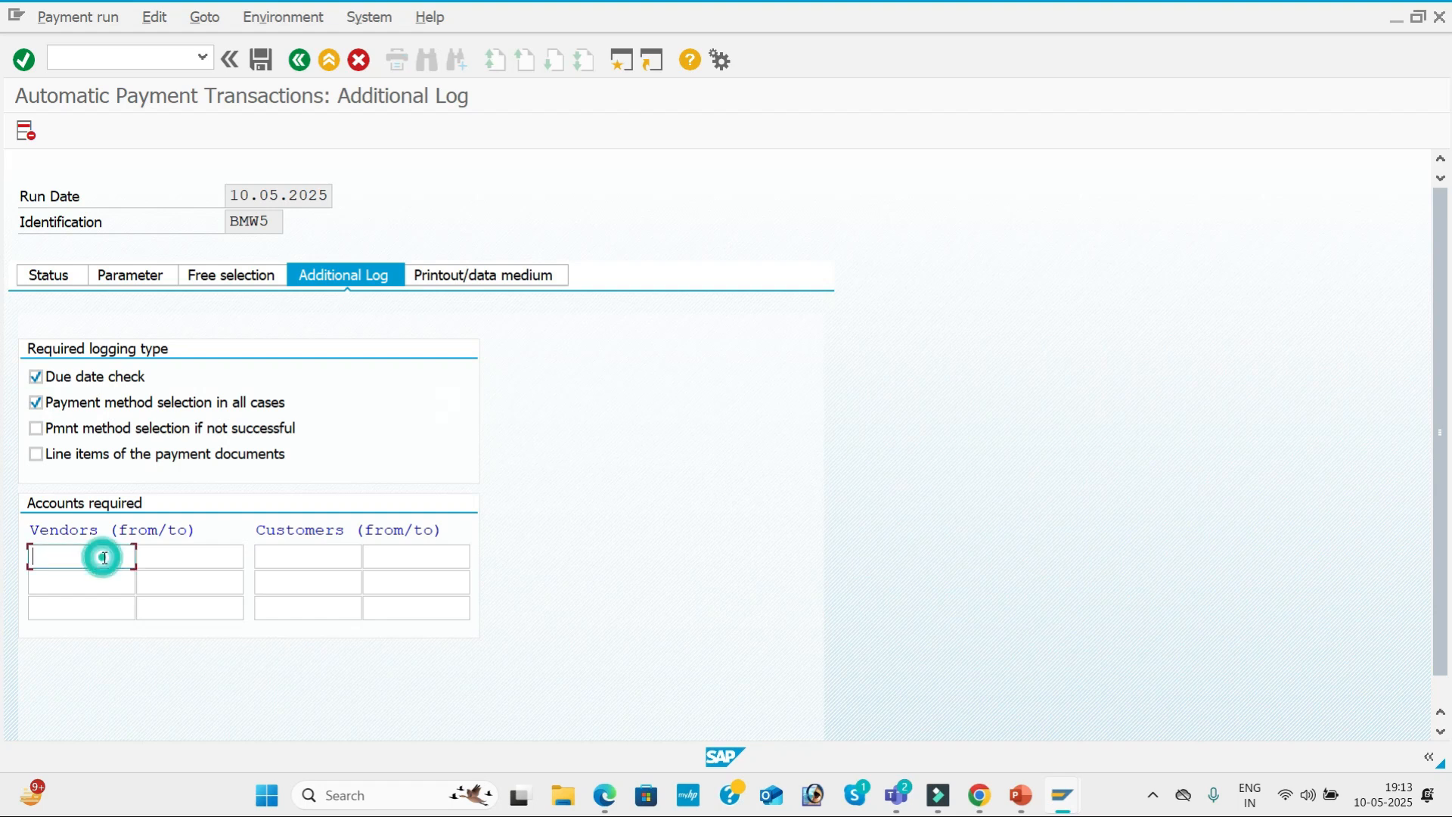
{"action": "type", "text": "700416"}
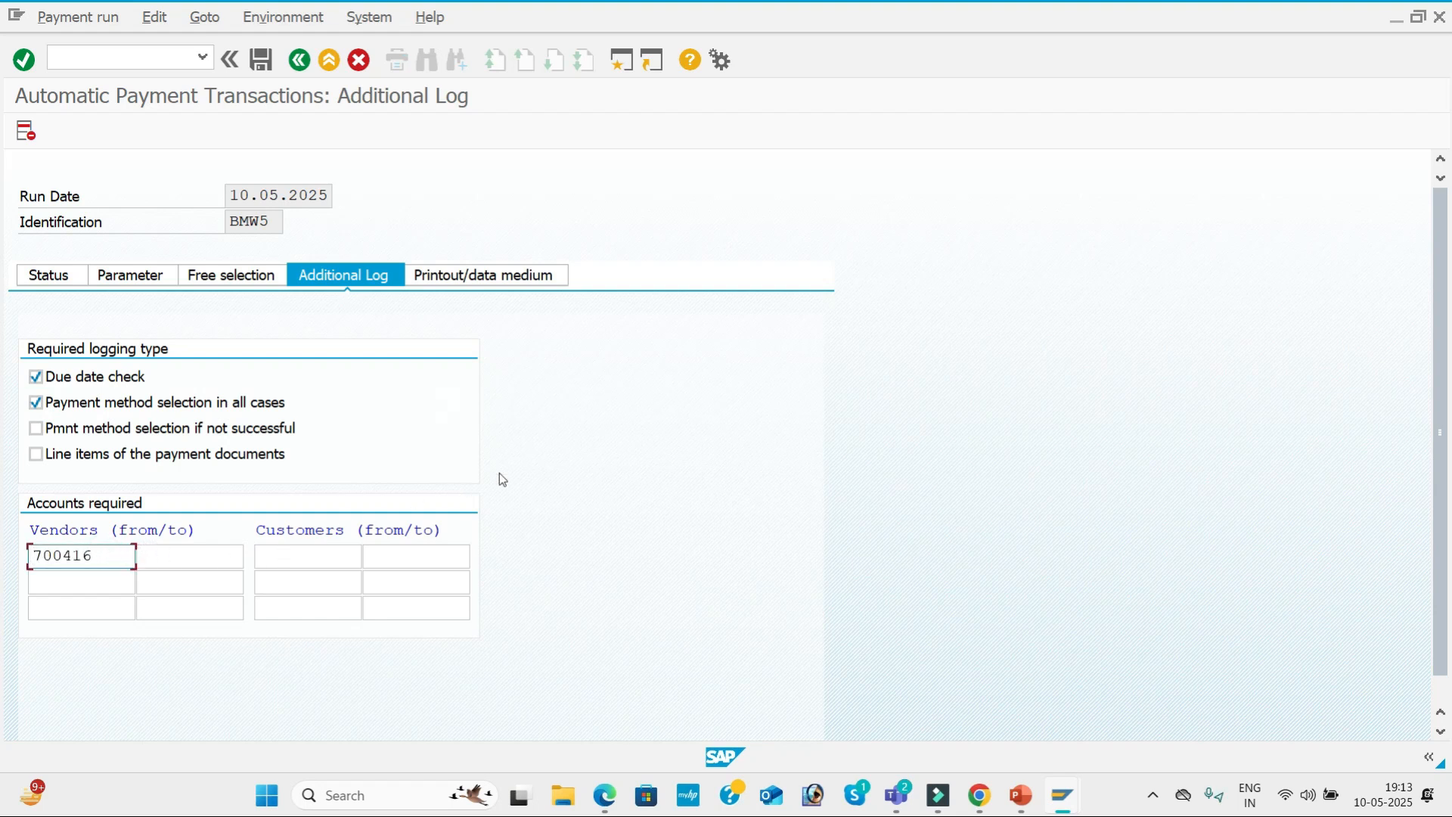
{"action": "left_click", "coordinate": [48, 274]}
{"action": "left_click", "coordinate": [414, 416]}
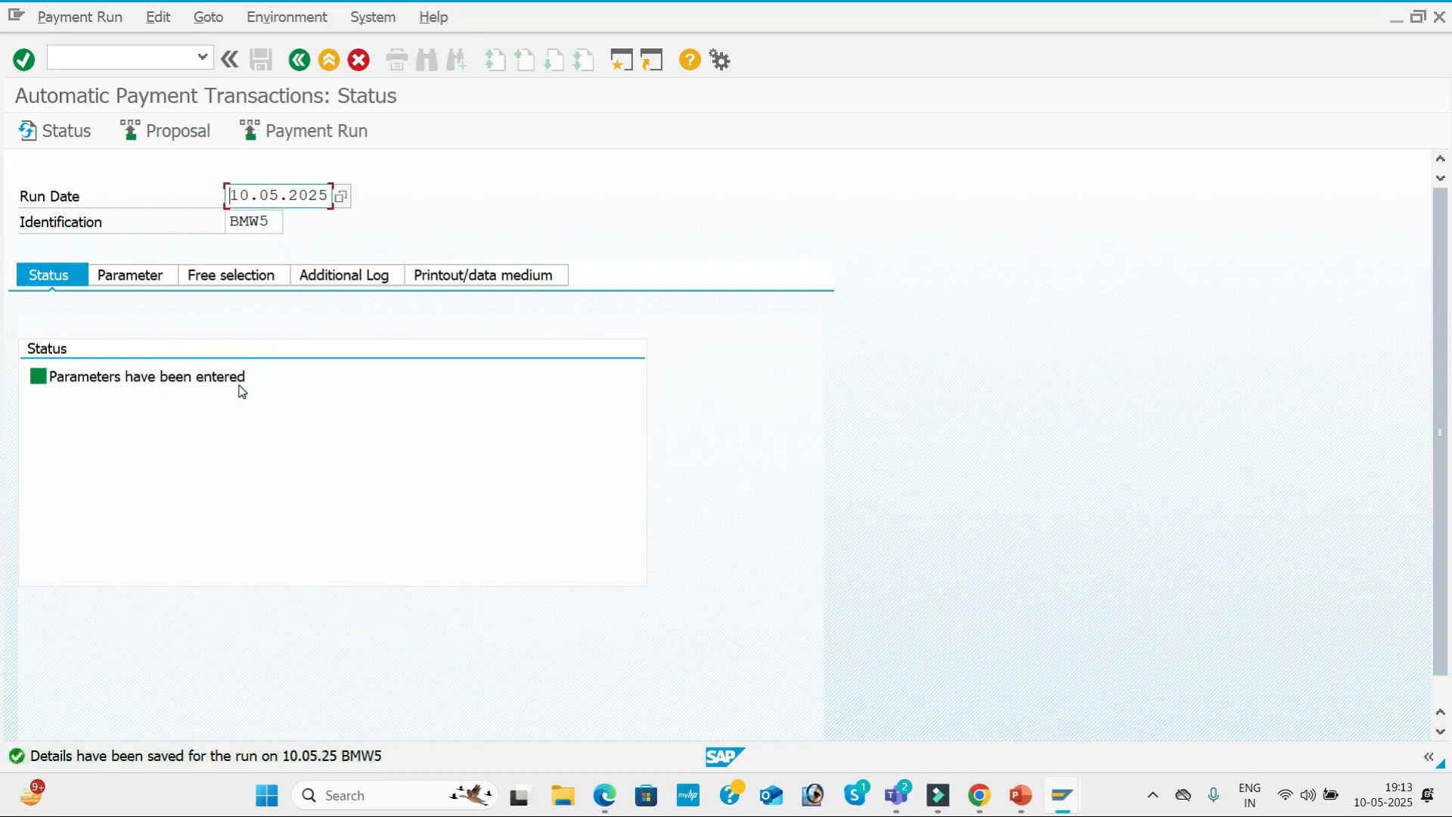
Schedule the payment proposal to start immediately and refresh the run status.
{"action": "left_click", "coordinate": [204, 140]}
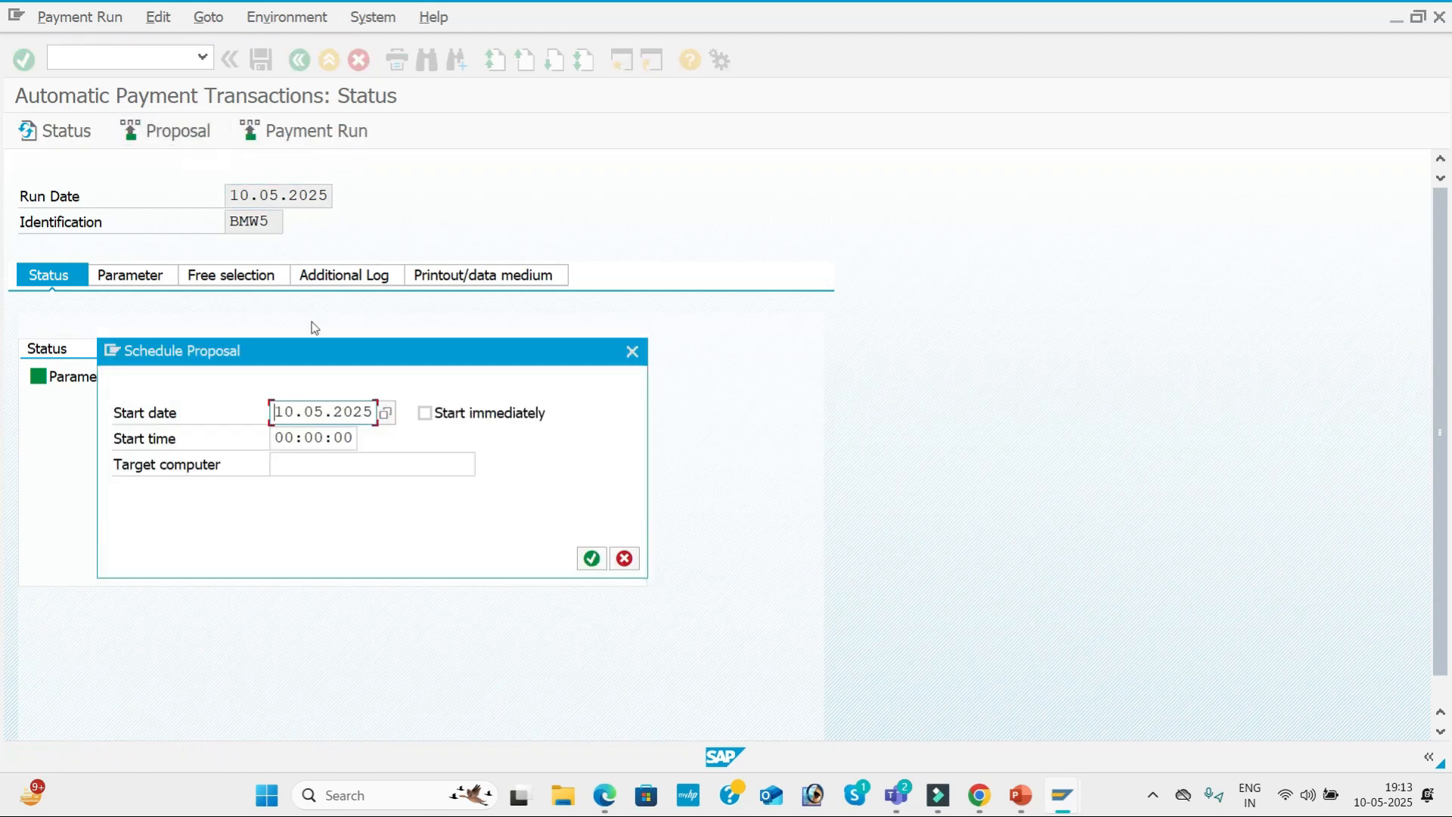
{"action": "left_click", "coordinate": [426, 413]}
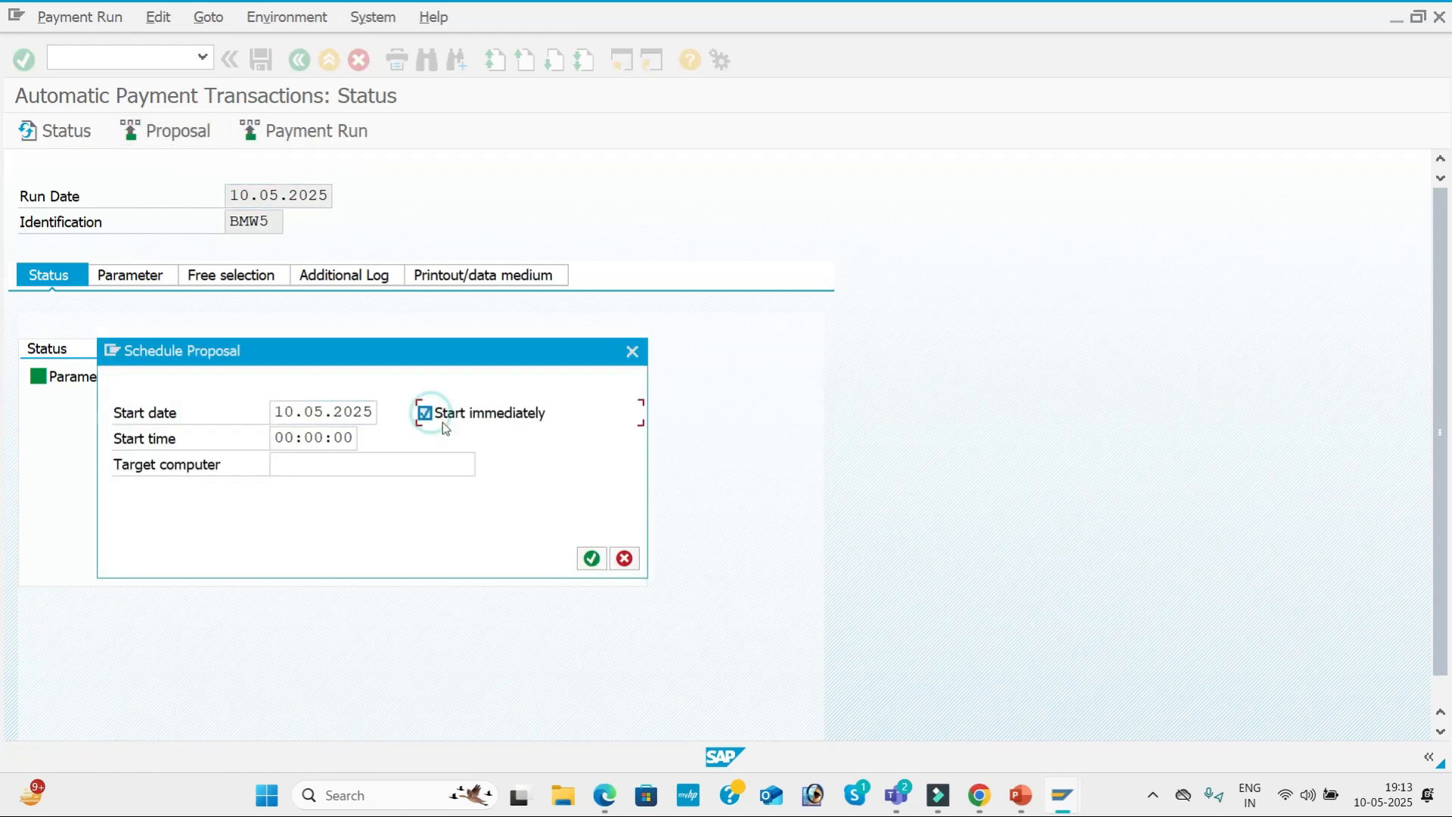
{"action": "left_click", "coordinate": [593, 561]}
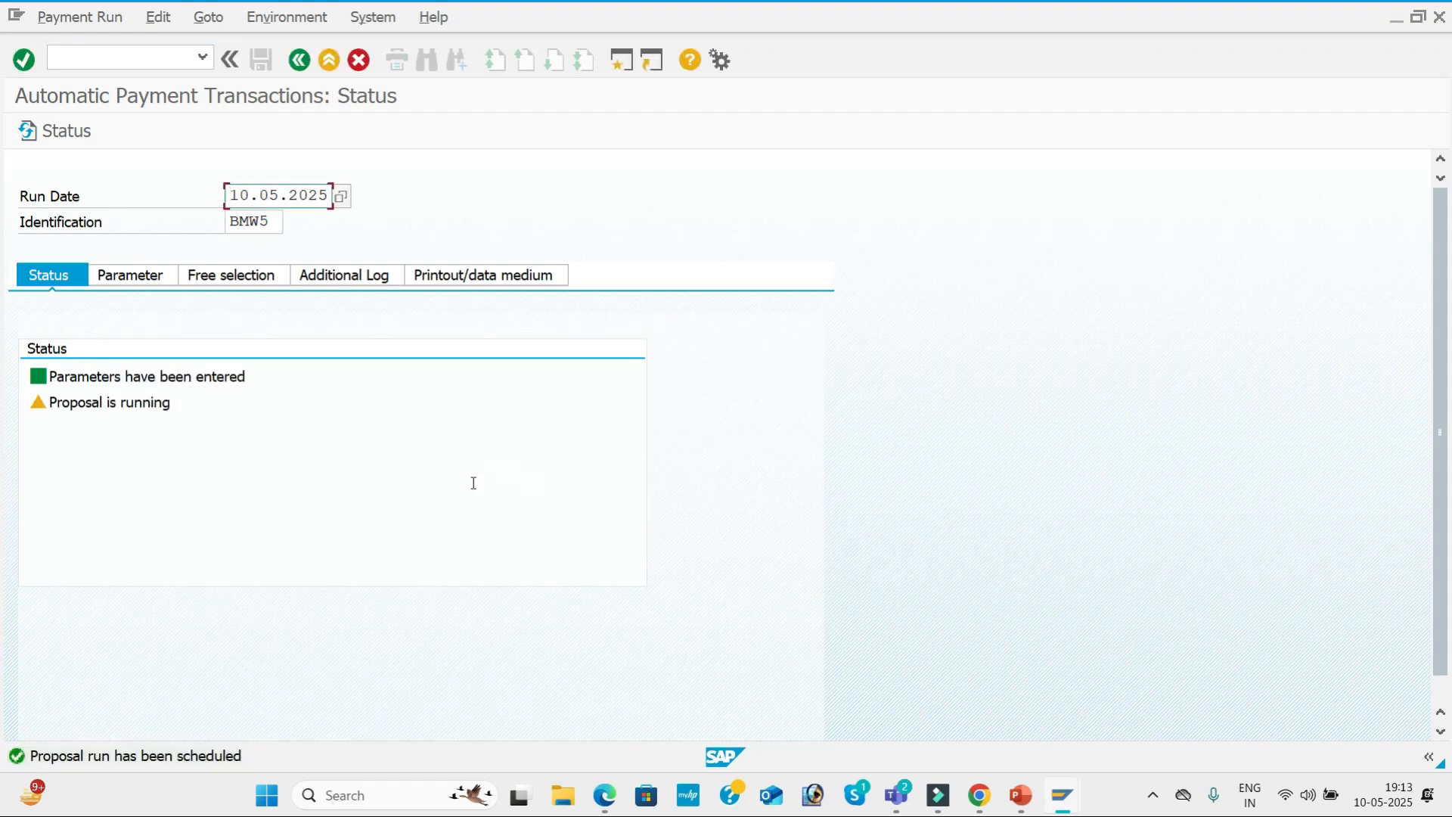
{"action": "key", "text": "Return"}
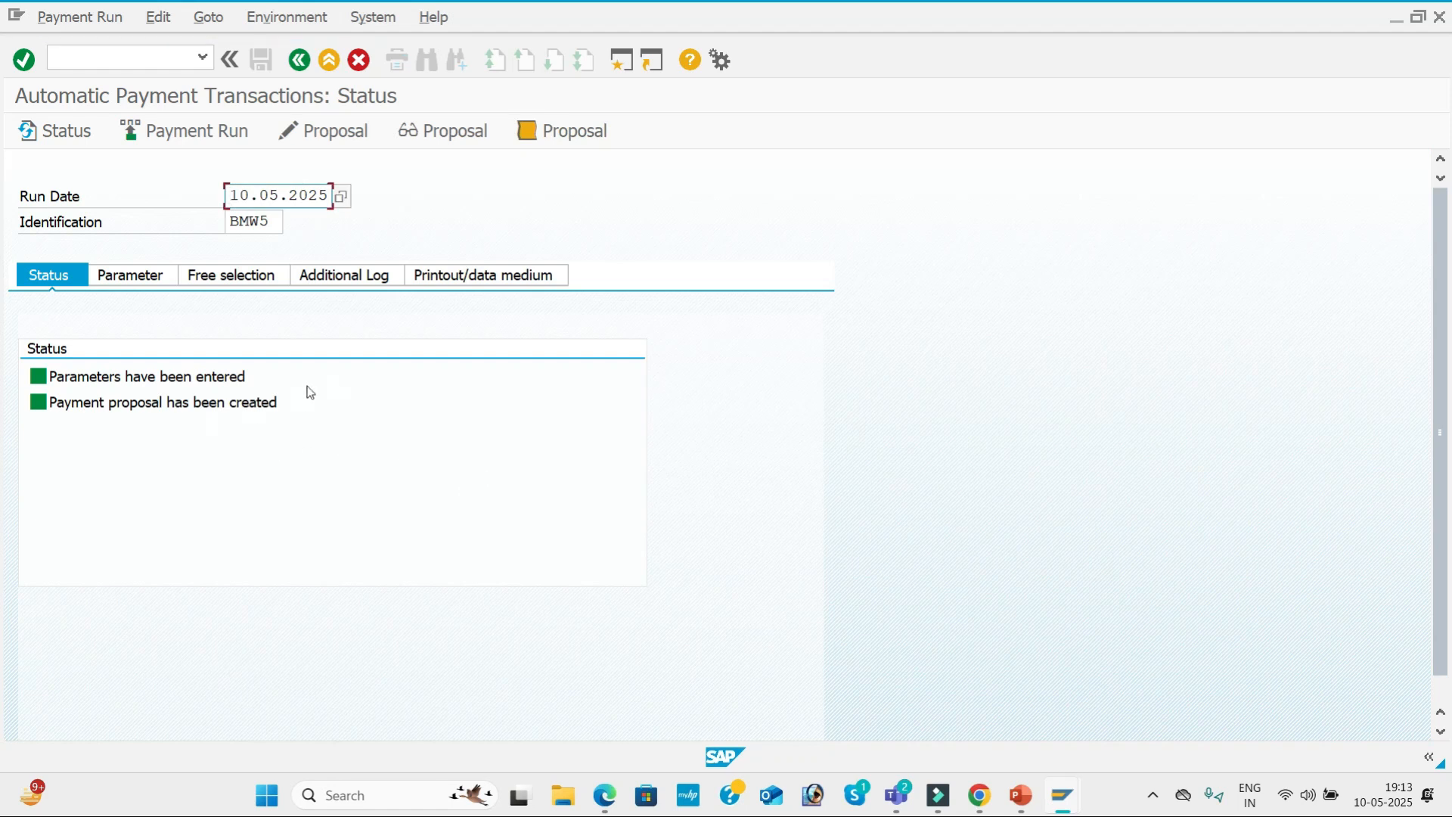
Open the payment proposal for all accounting clerks, examine the paid items of FASTRACK PVT LTD, and return to the run status.
{"action": "left_click", "coordinate": [331, 141]}
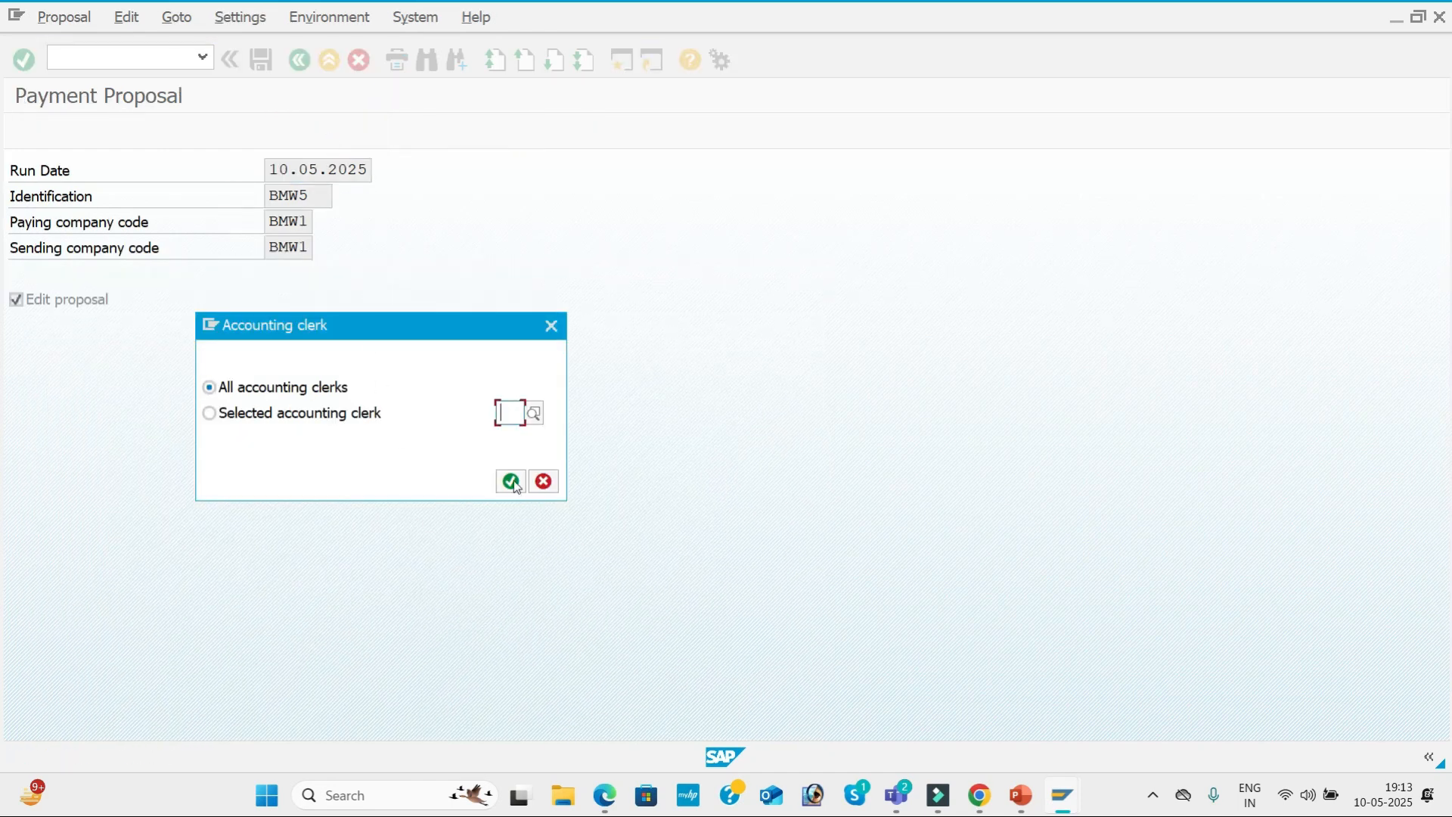
{"action": "left_click", "coordinate": [511, 481]}
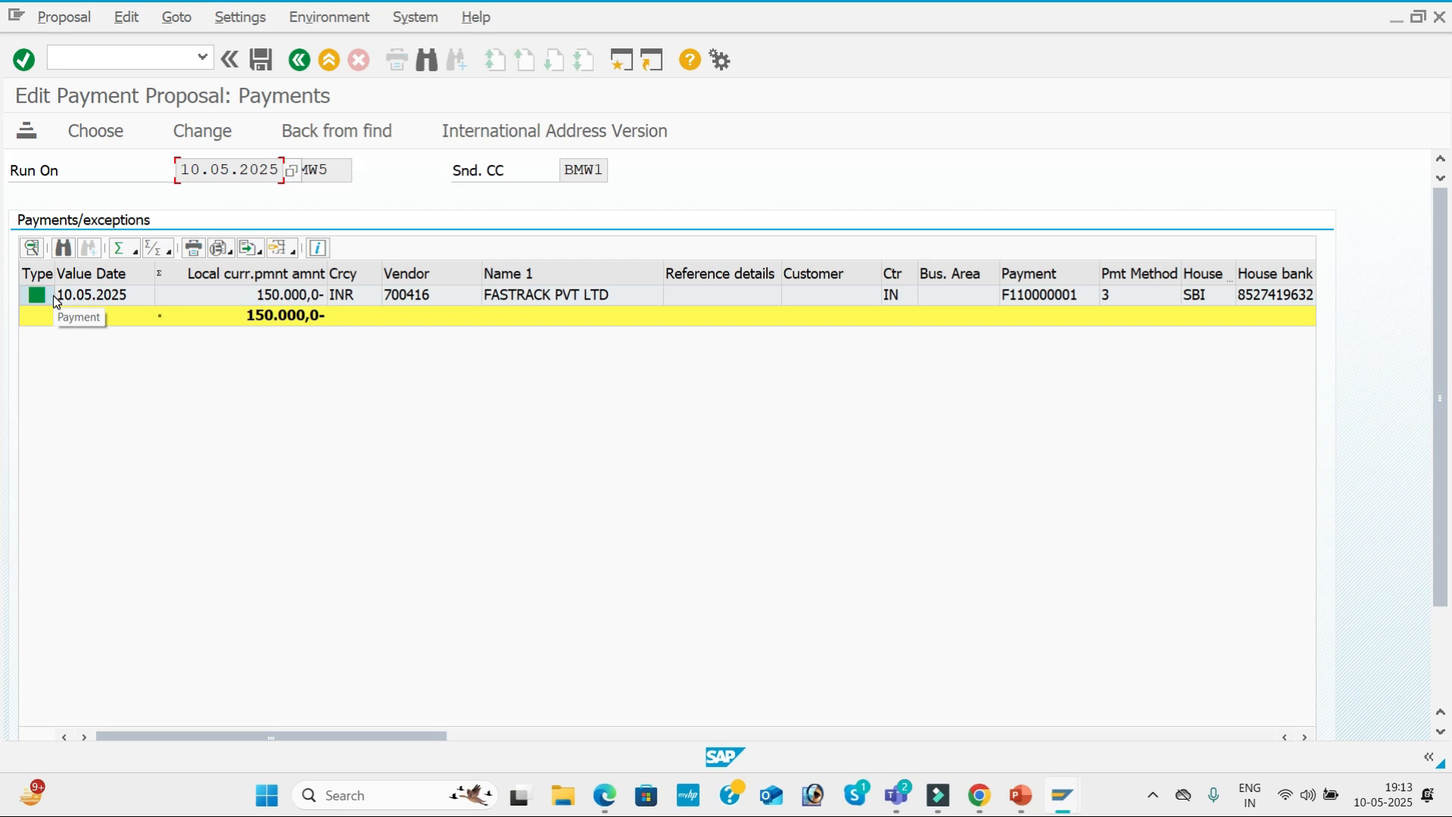
{"action": "double_click", "coordinate": [615, 297]}
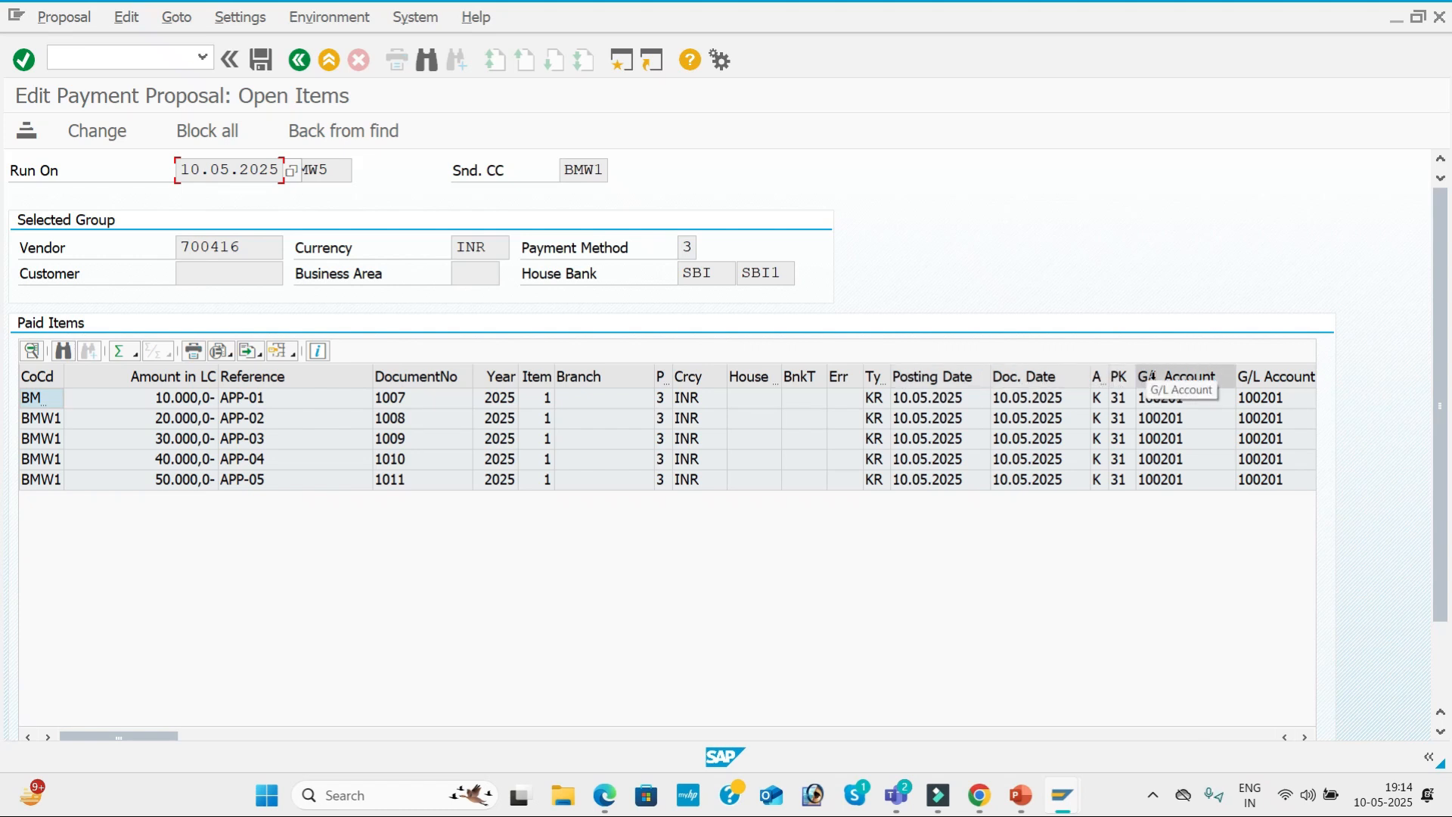
{"action": "left_click_drag", "start_coordinate": [146, 737], "coordinate": [989, 690]}
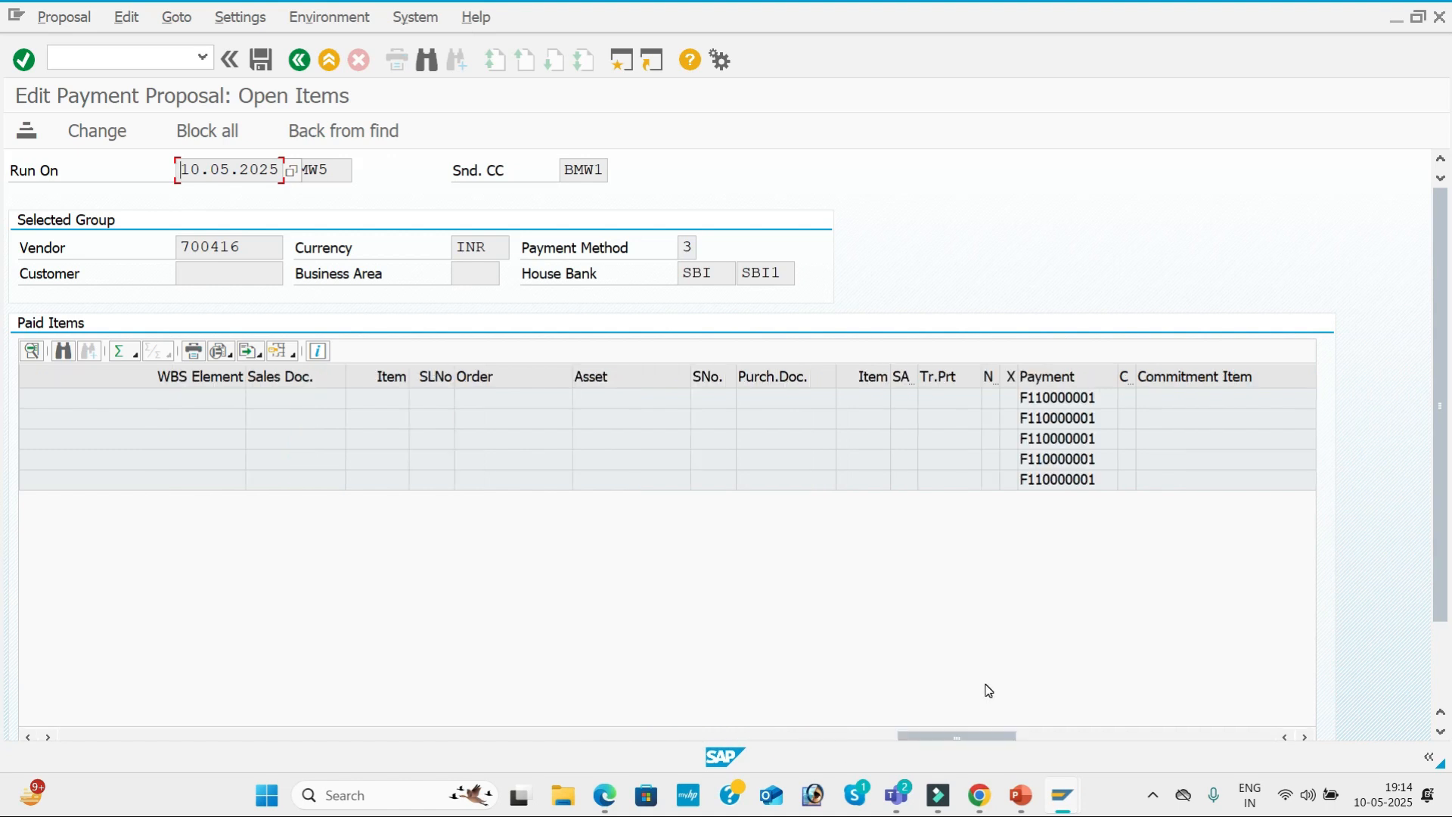
{"action": "left_click_drag", "start_coordinate": [1014, 738], "coordinate": [1177, 737]}
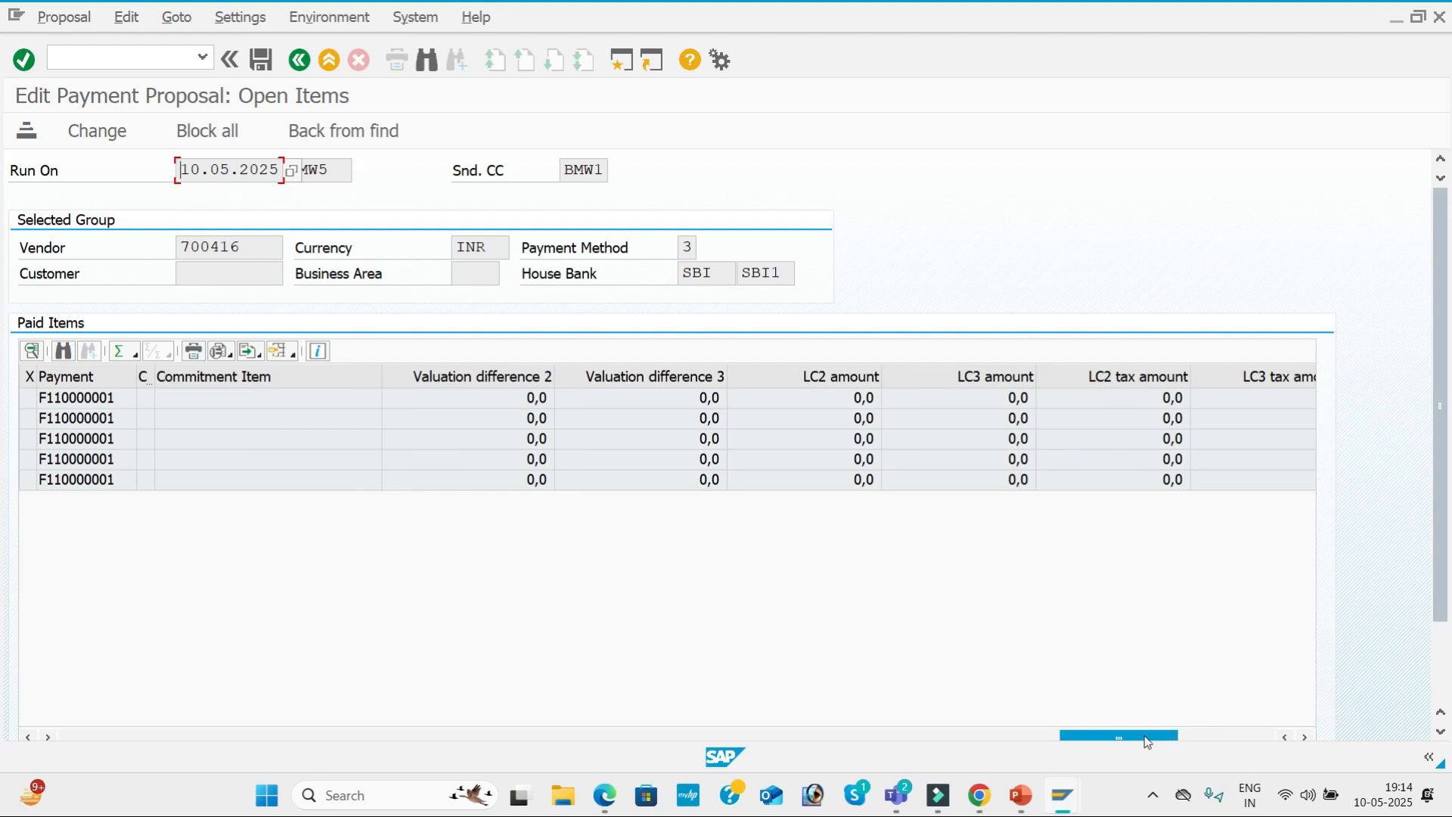
{"action": "left_click_drag", "start_coordinate": [1144, 743], "coordinate": [143, 737]}
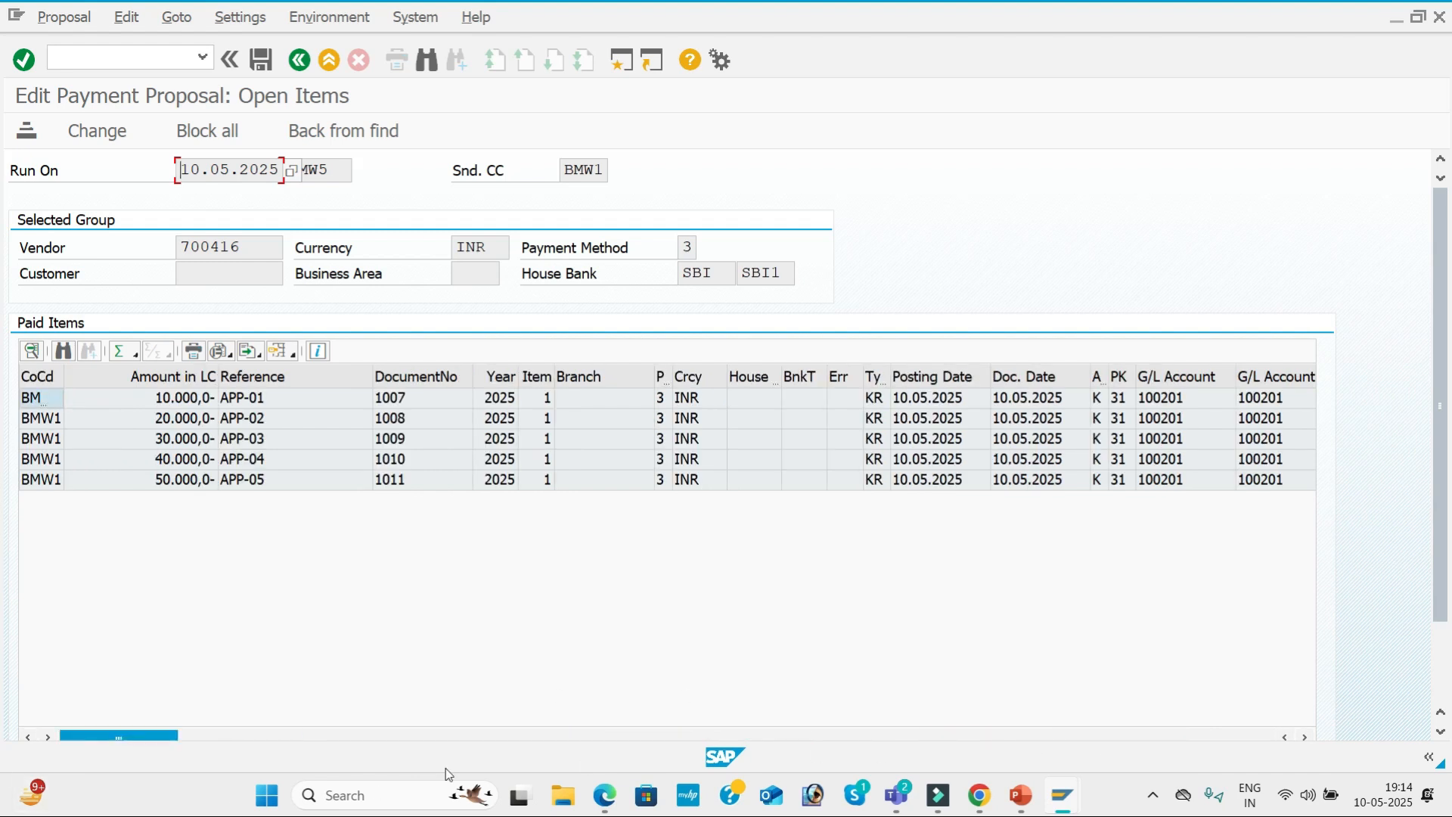
{"action": "left_click", "coordinate": [308, 62]}
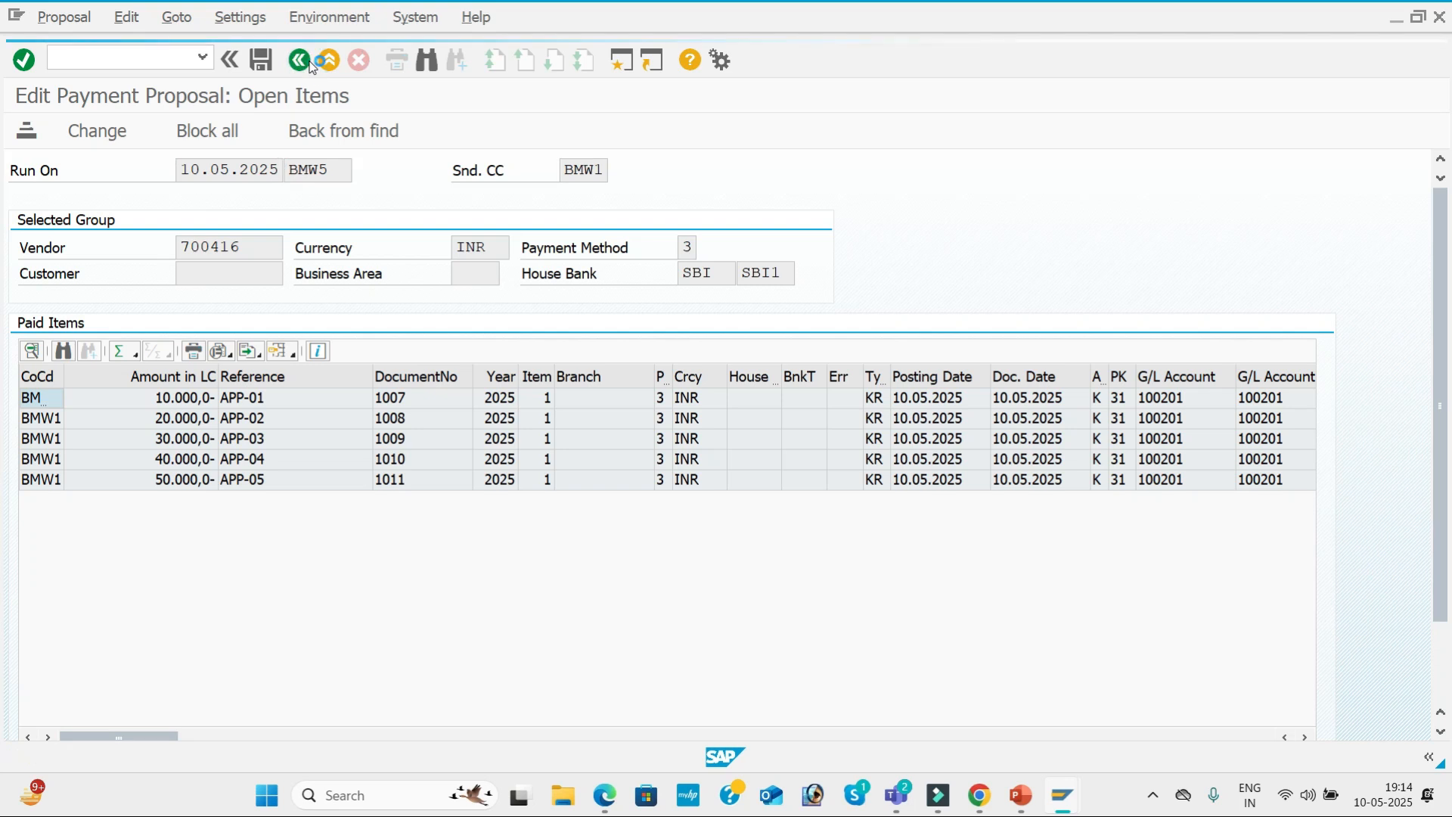
{"action": "left_click", "coordinate": [309, 62]}
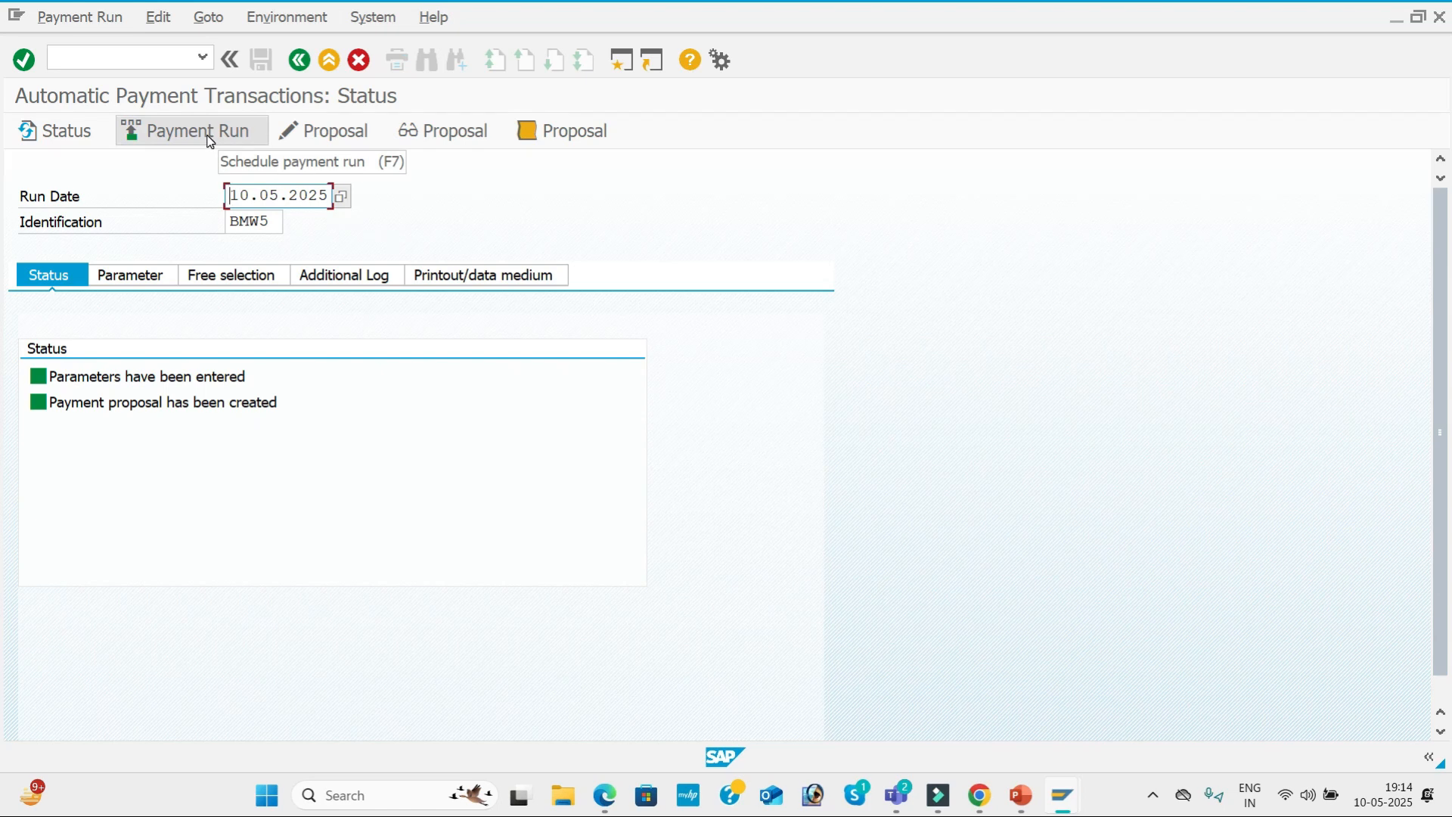
Reopen the payment proposal for all accounting clerks, try to save it, and return to the run status.
{"action": "left_click", "coordinate": [330, 139]}
{"action": "left_click", "coordinate": [510, 483]}
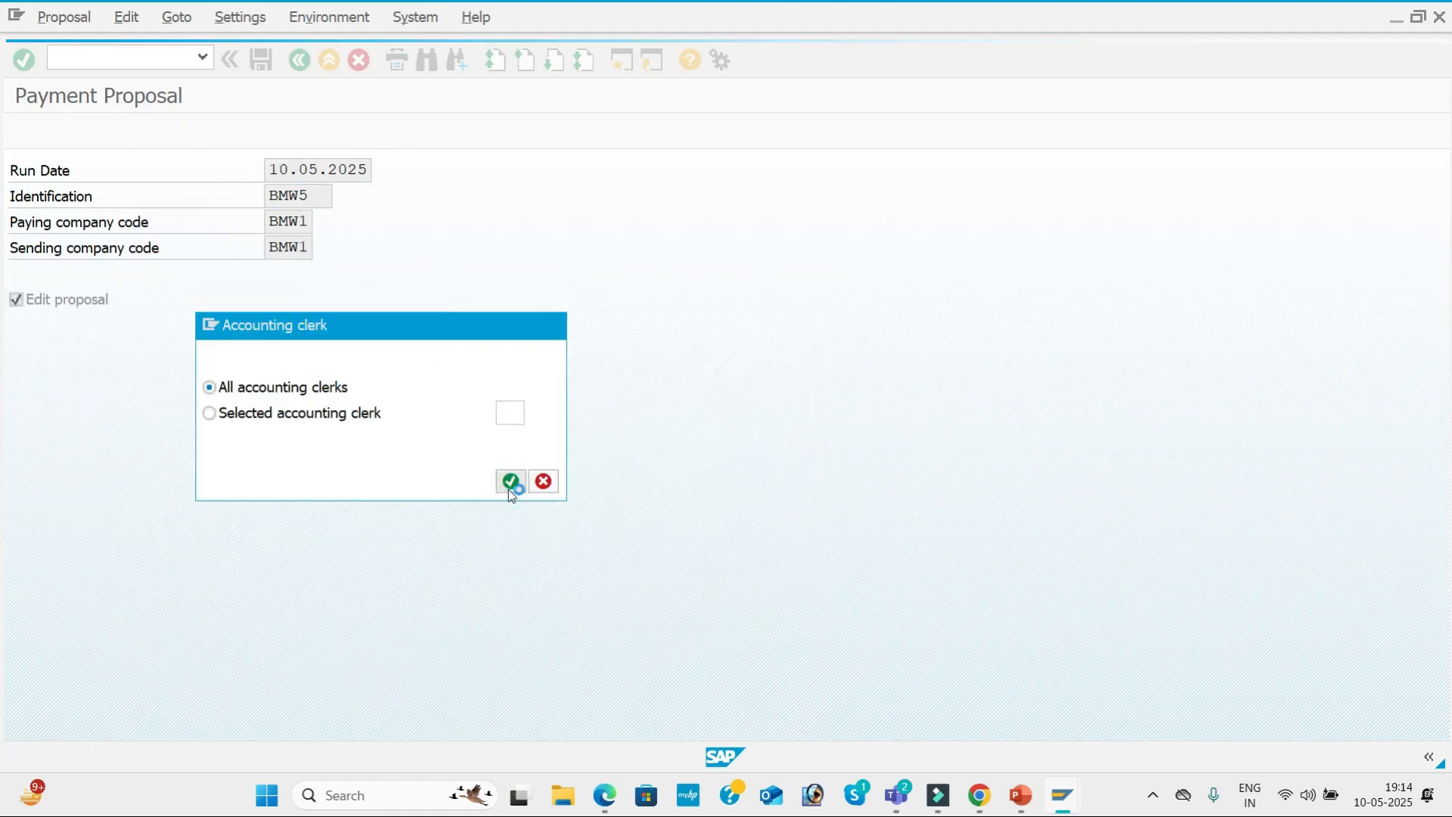
{"action": "left_click", "coordinate": [261, 61]}
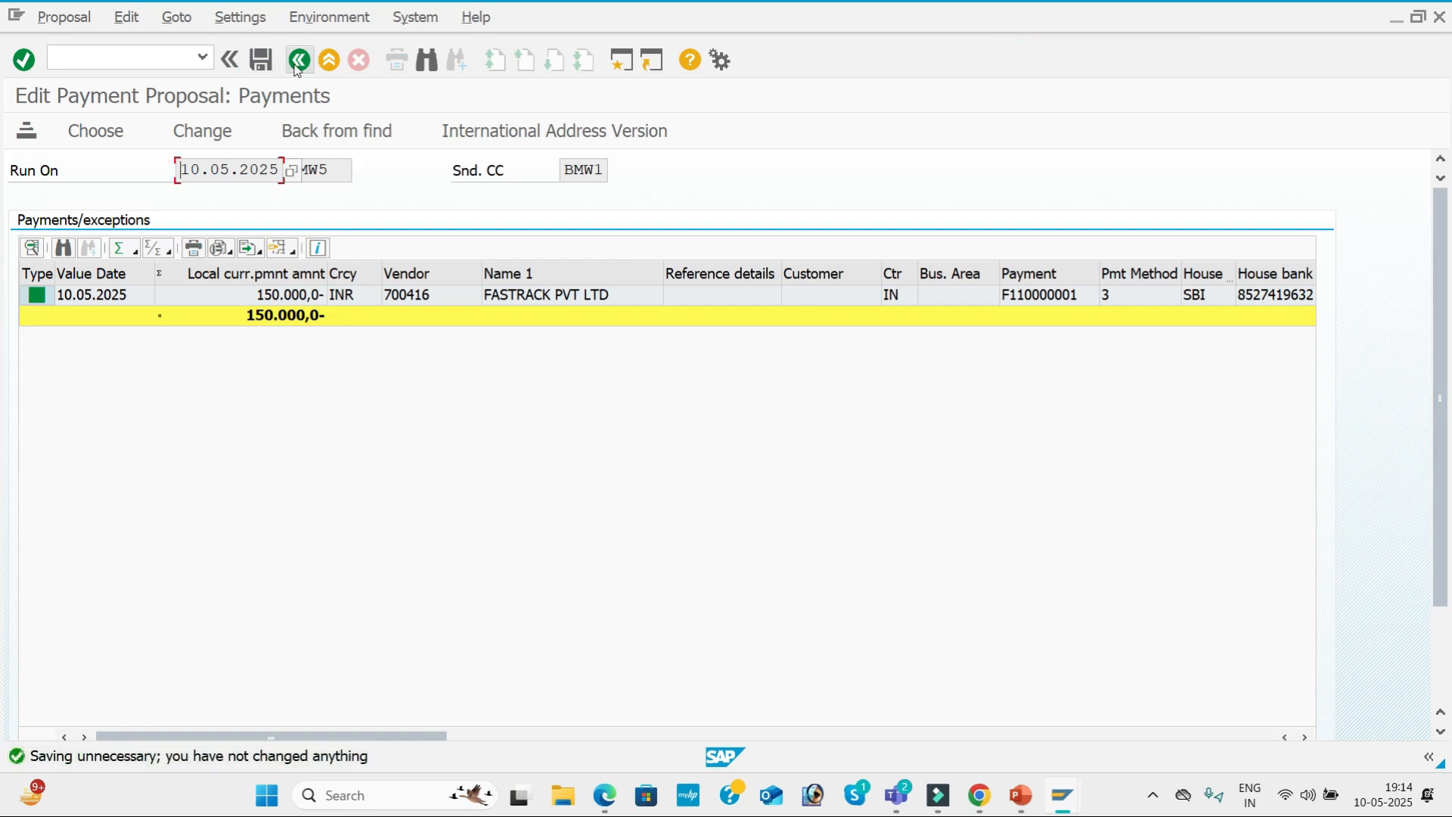
{"action": "left_click", "coordinate": [298, 61]}
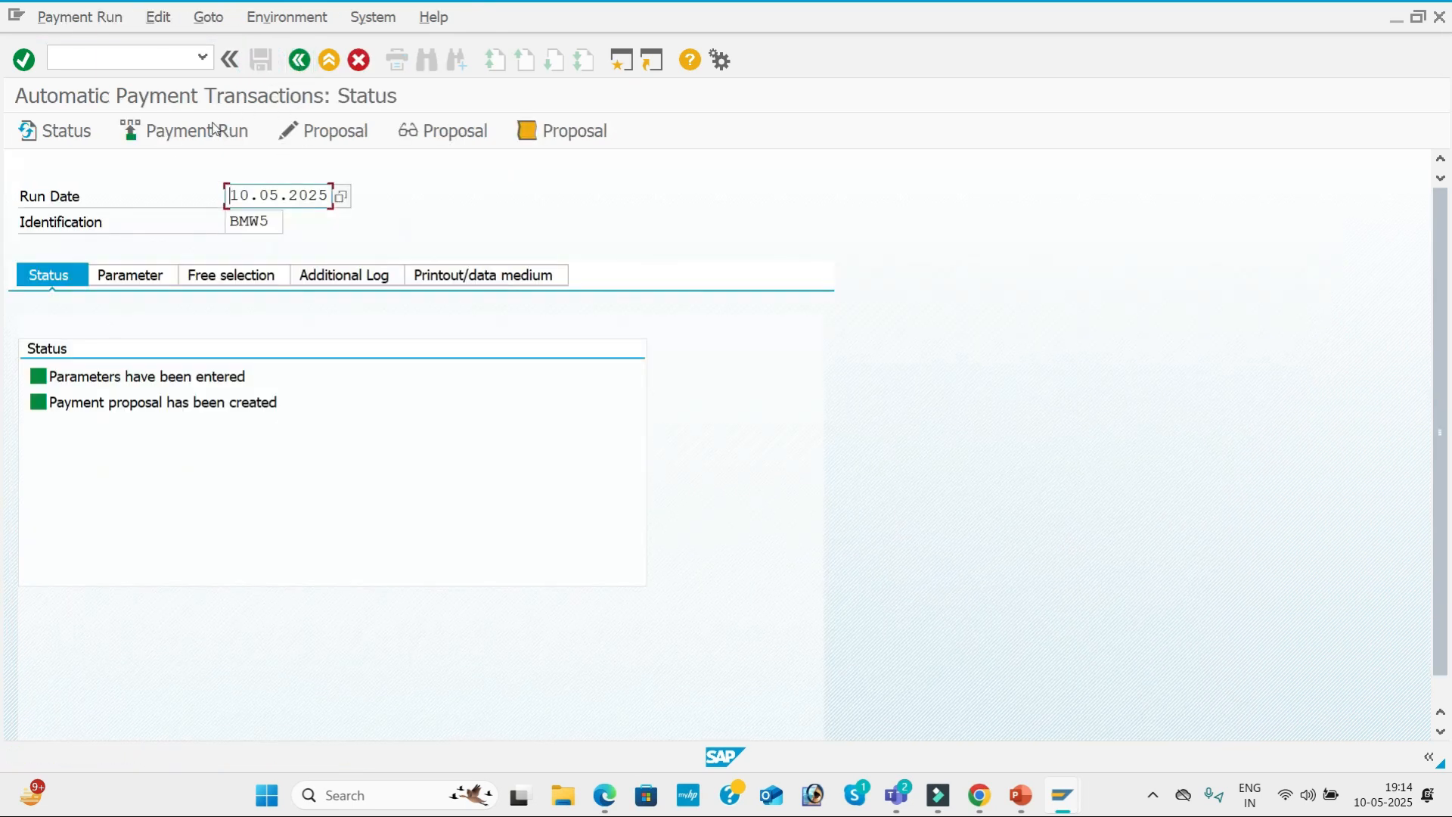
Schedule the payment run for BMW5 and refresh its status.
{"action": "left_click", "coordinate": [206, 133]}
{"action": "left_click", "coordinate": [592, 558]}
{"action": "key", "text": "Return"}
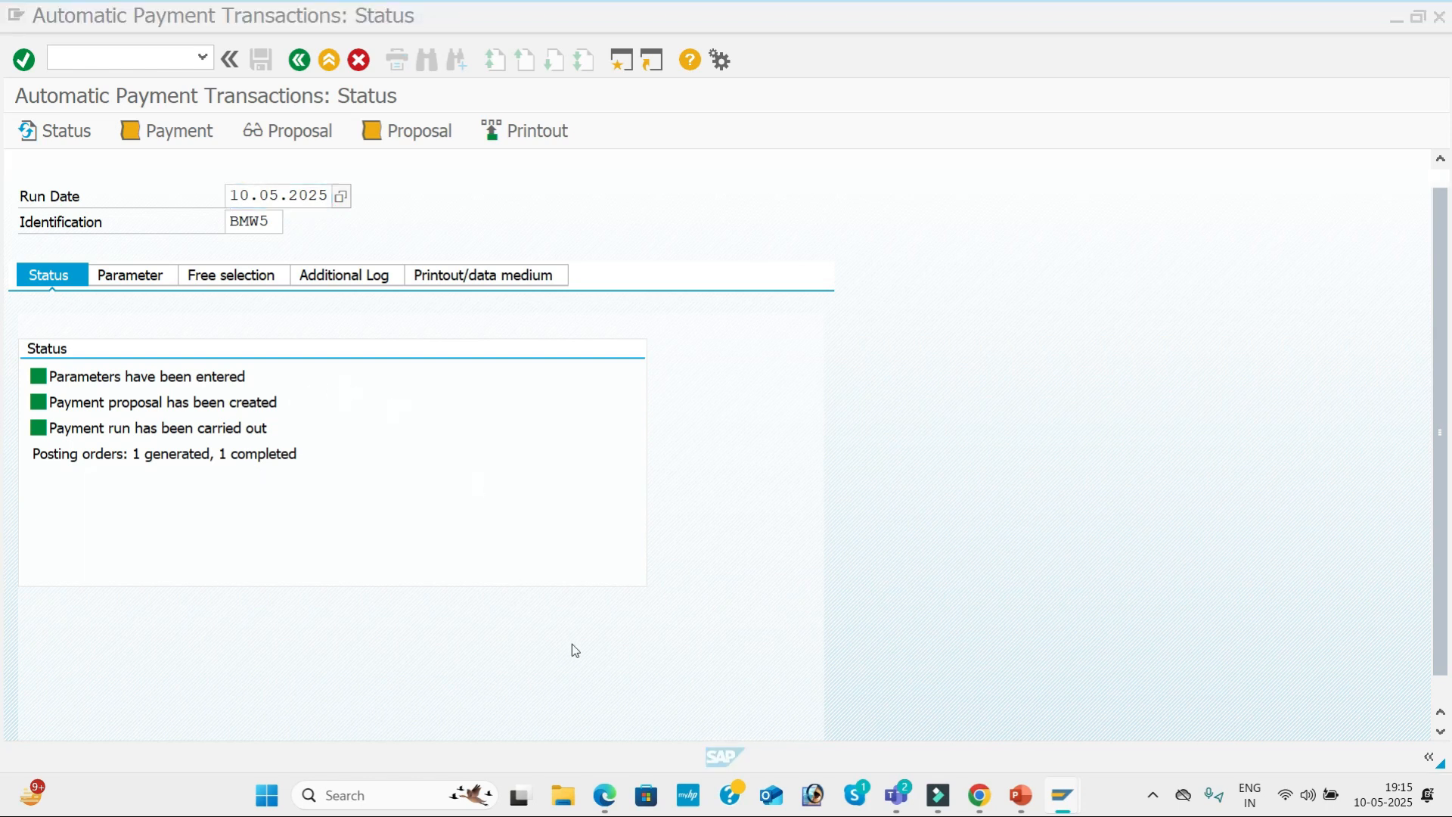
Switch to the Vendor Line Item Display session and refresh the open items of FASTRACK PVT LTD.
{"action": "key", "text": "alt+Tab"}
{"action": "key", "text": "alt+Tab"}
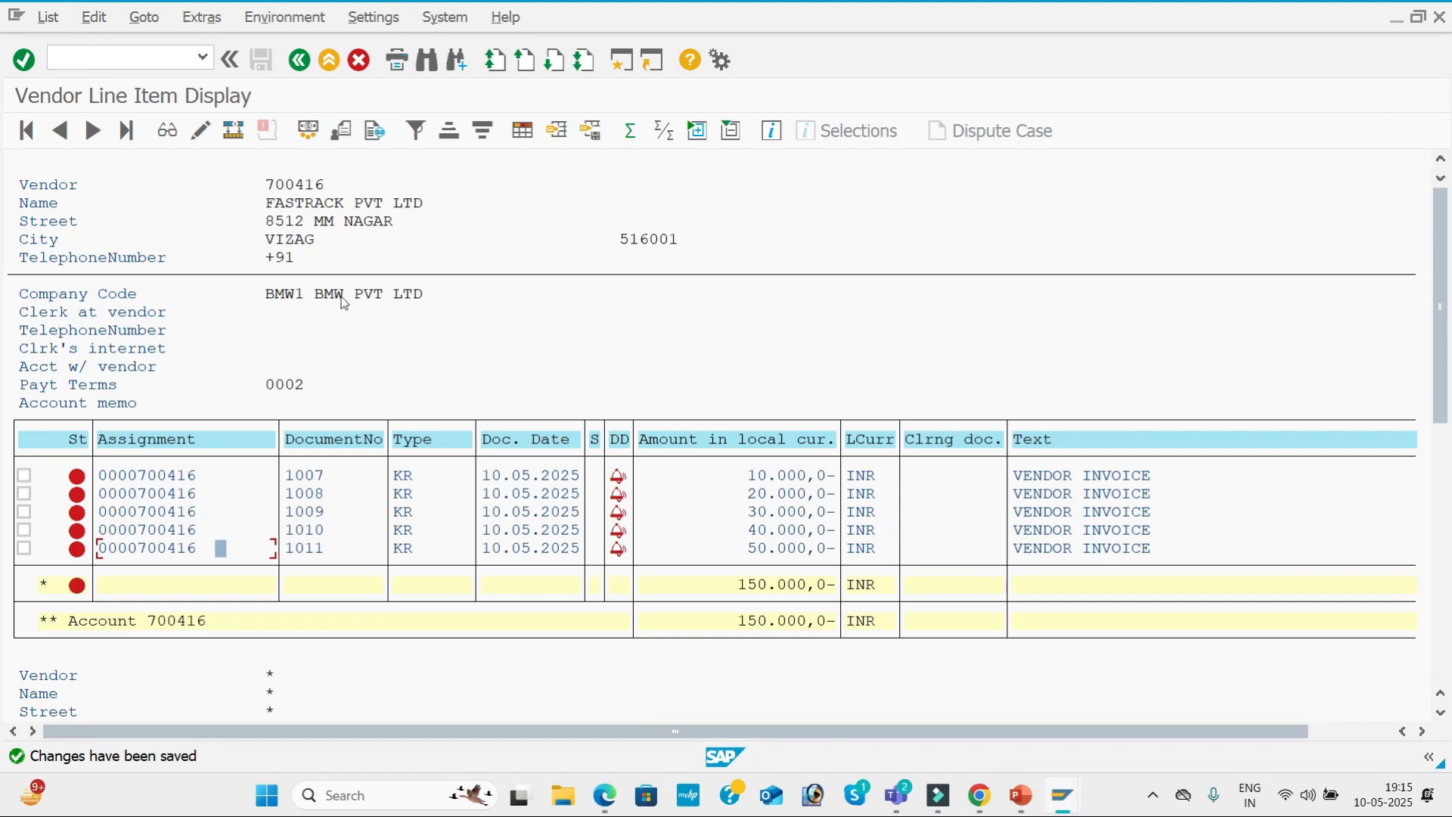
{"action": "key", "text": "alt+Tab"}
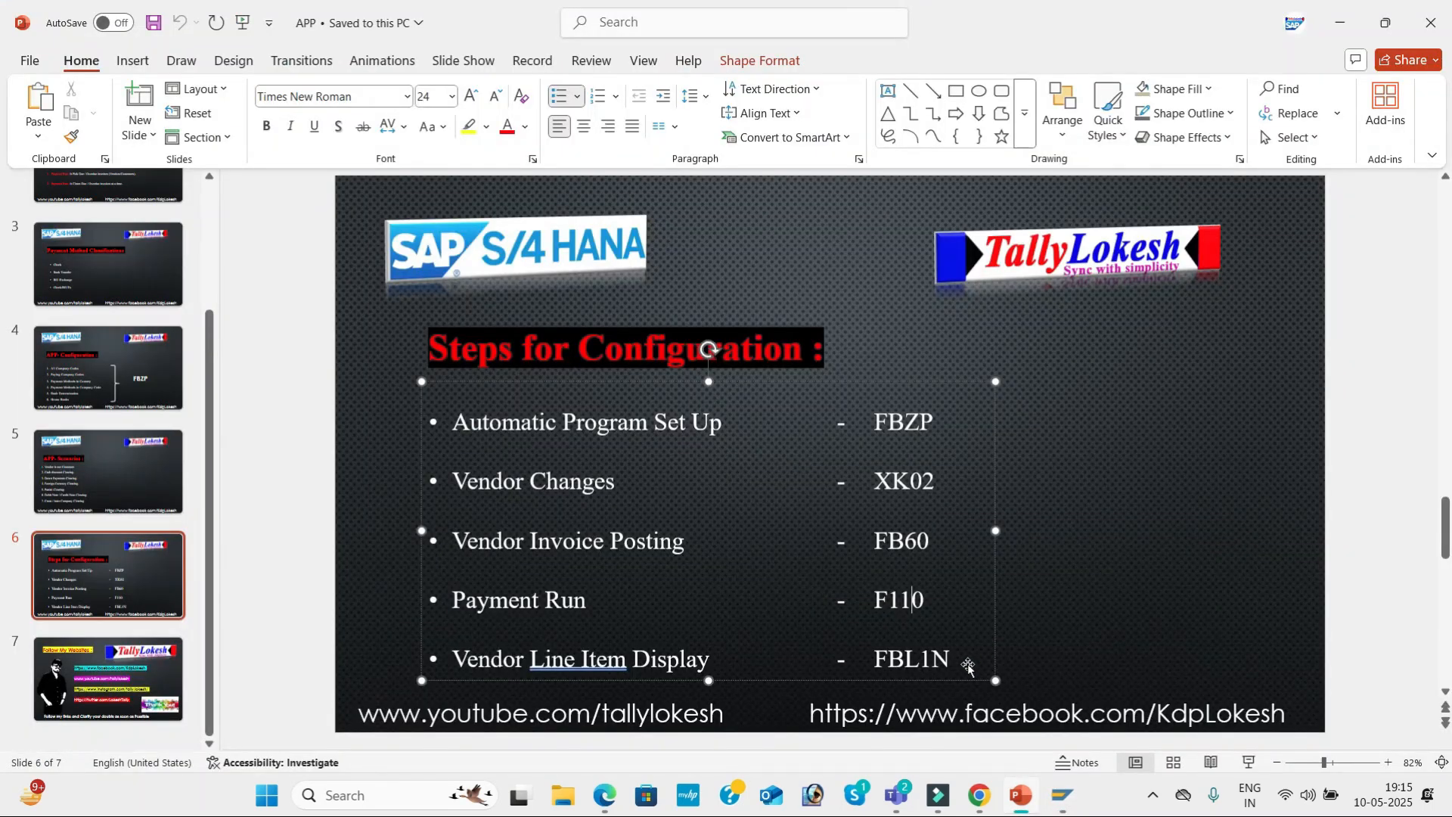
{"action": "key", "text": "alt+Tab"}
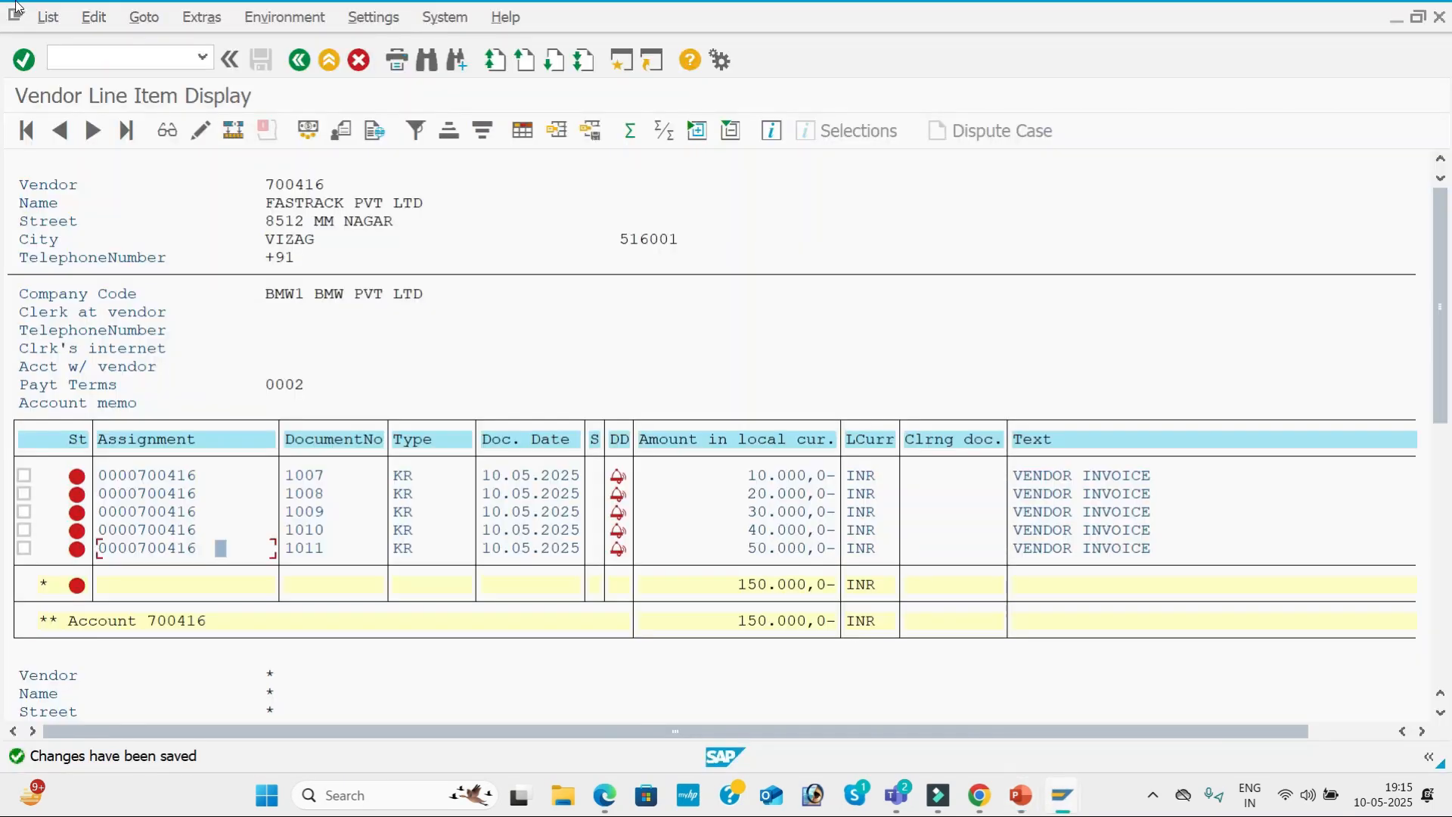
{"action": "left_click", "coordinate": [39, 16]}
{"action": "left_click", "coordinate": [71, 67]}
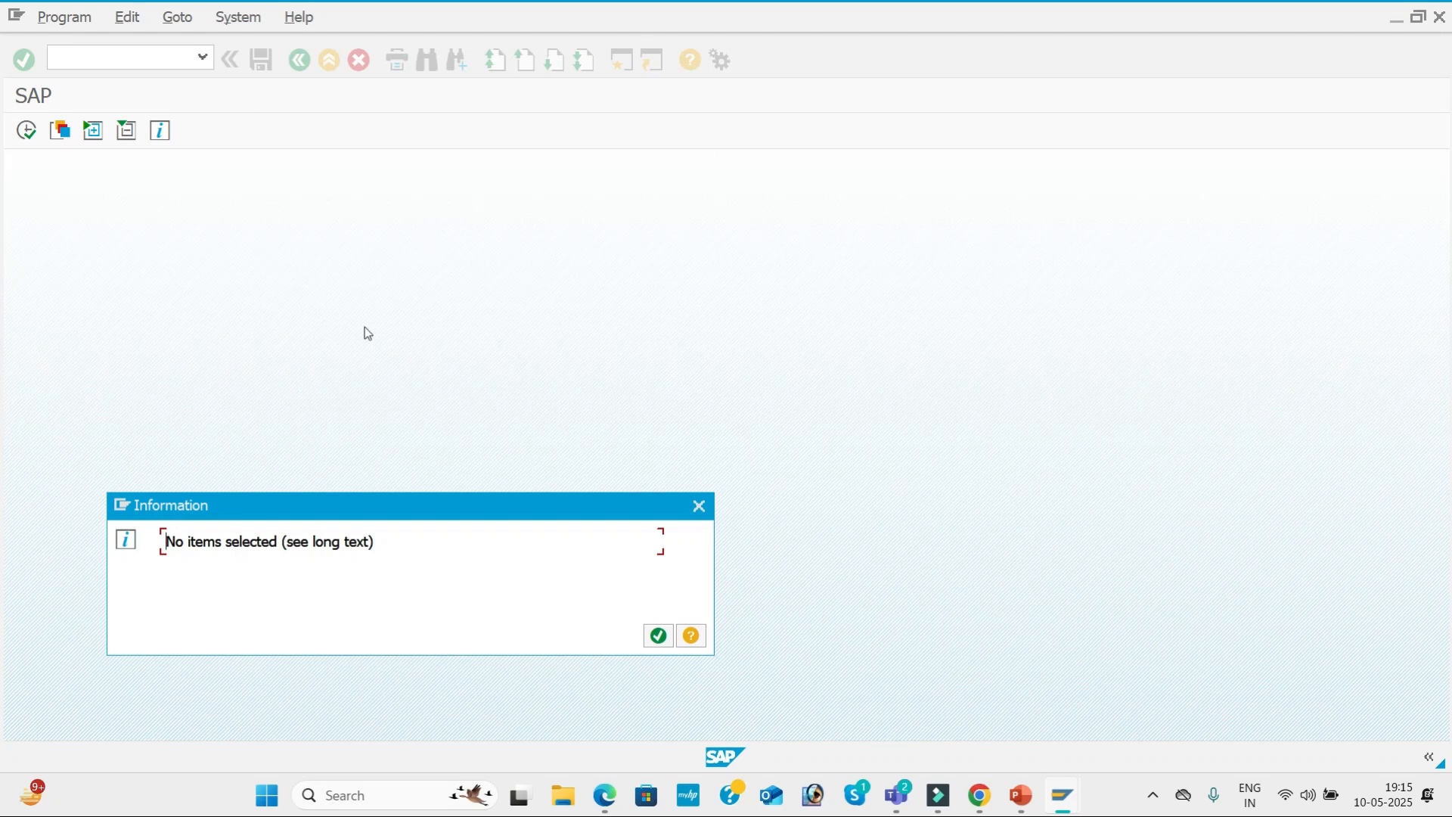
{"action": "left_click", "coordinate": [650, 648]}
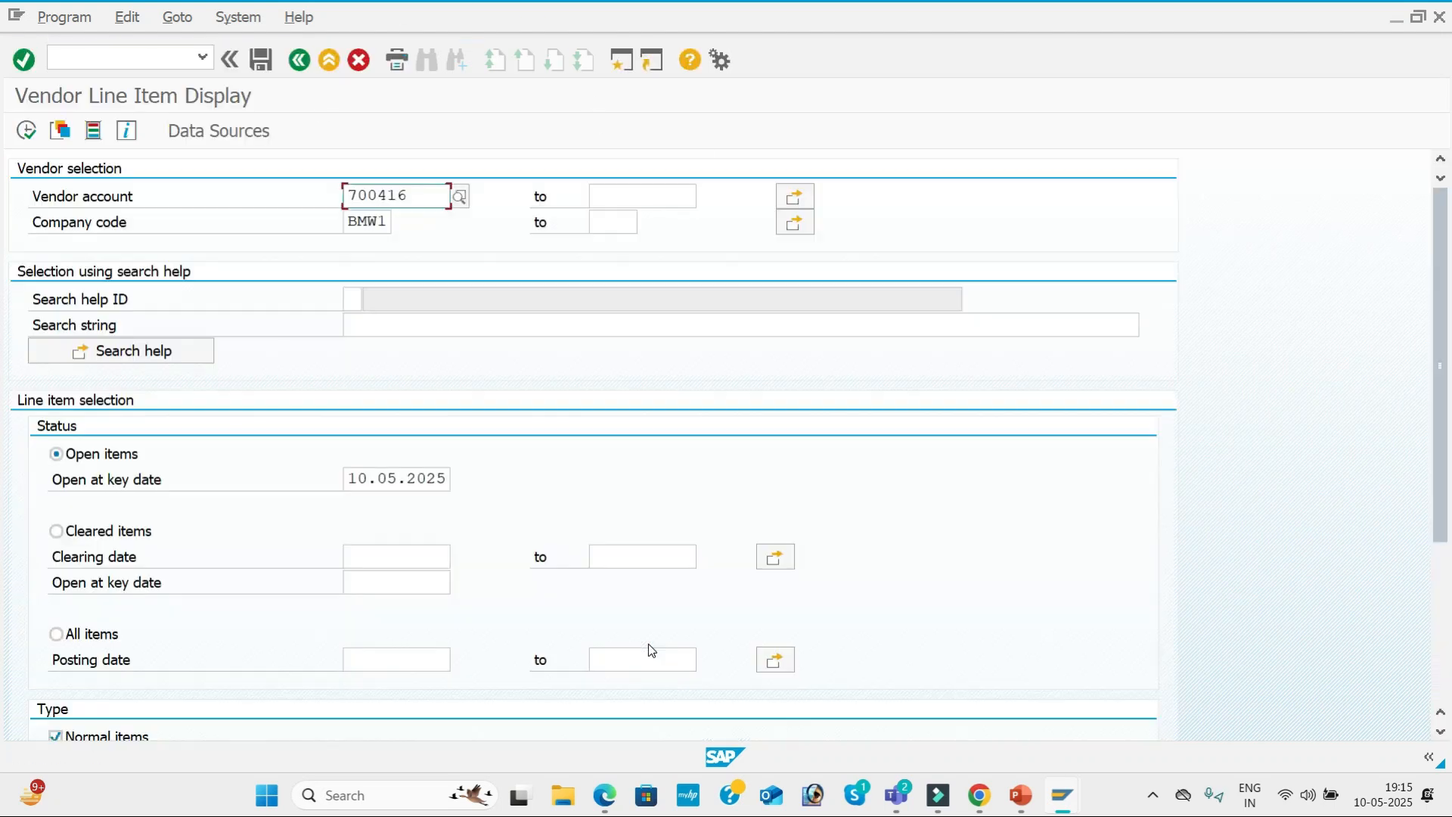
Display the cleared items of FASTRACK PVT LTD in company code BMW1 with clearing date 10.05.2025.
{"action": "left_click", "coordinate": [80, 537]}
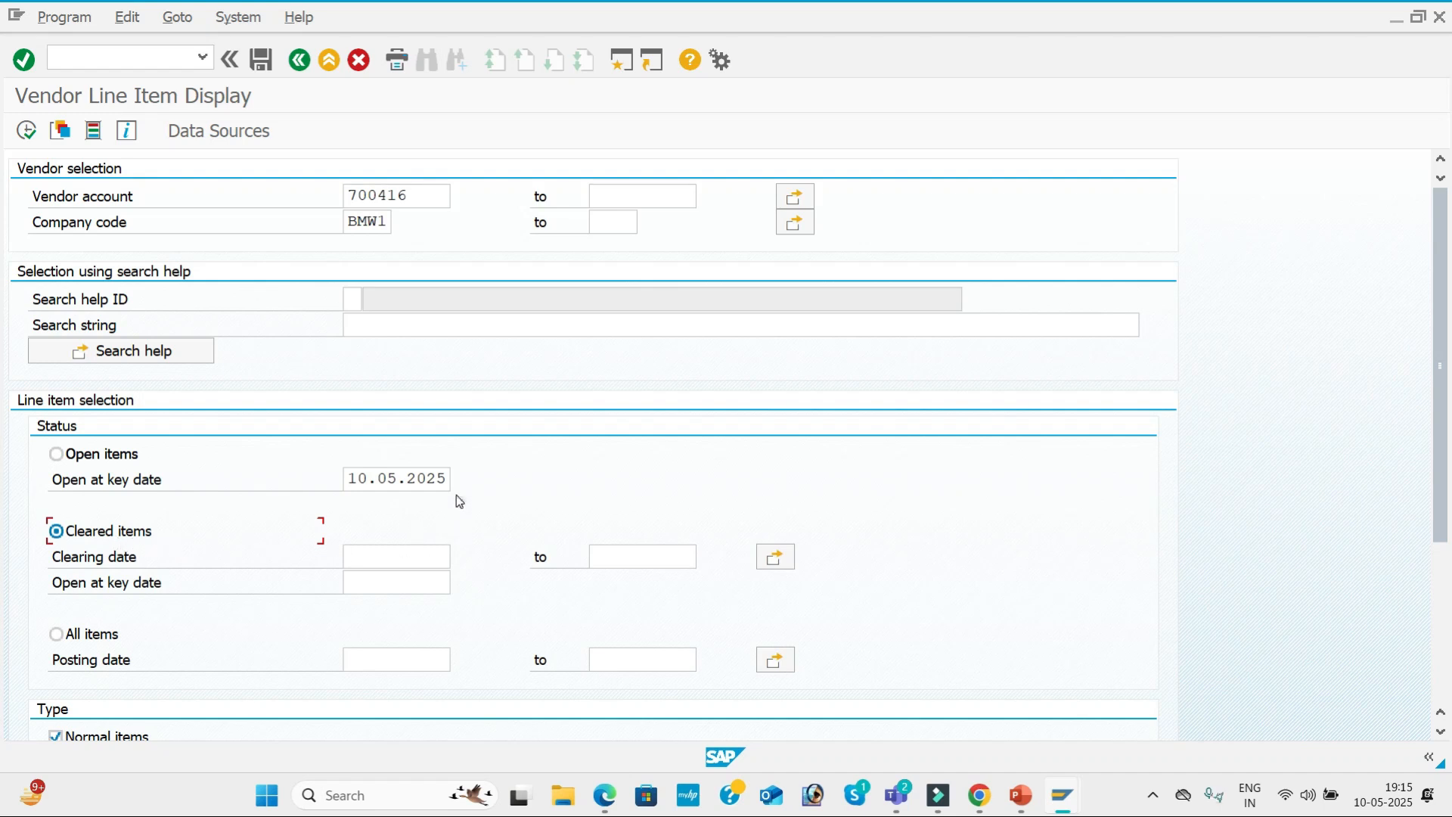
{"action": "left_click", "coordinate": [402, 553]}
{"action": "type", "text": "10.05.2025"}
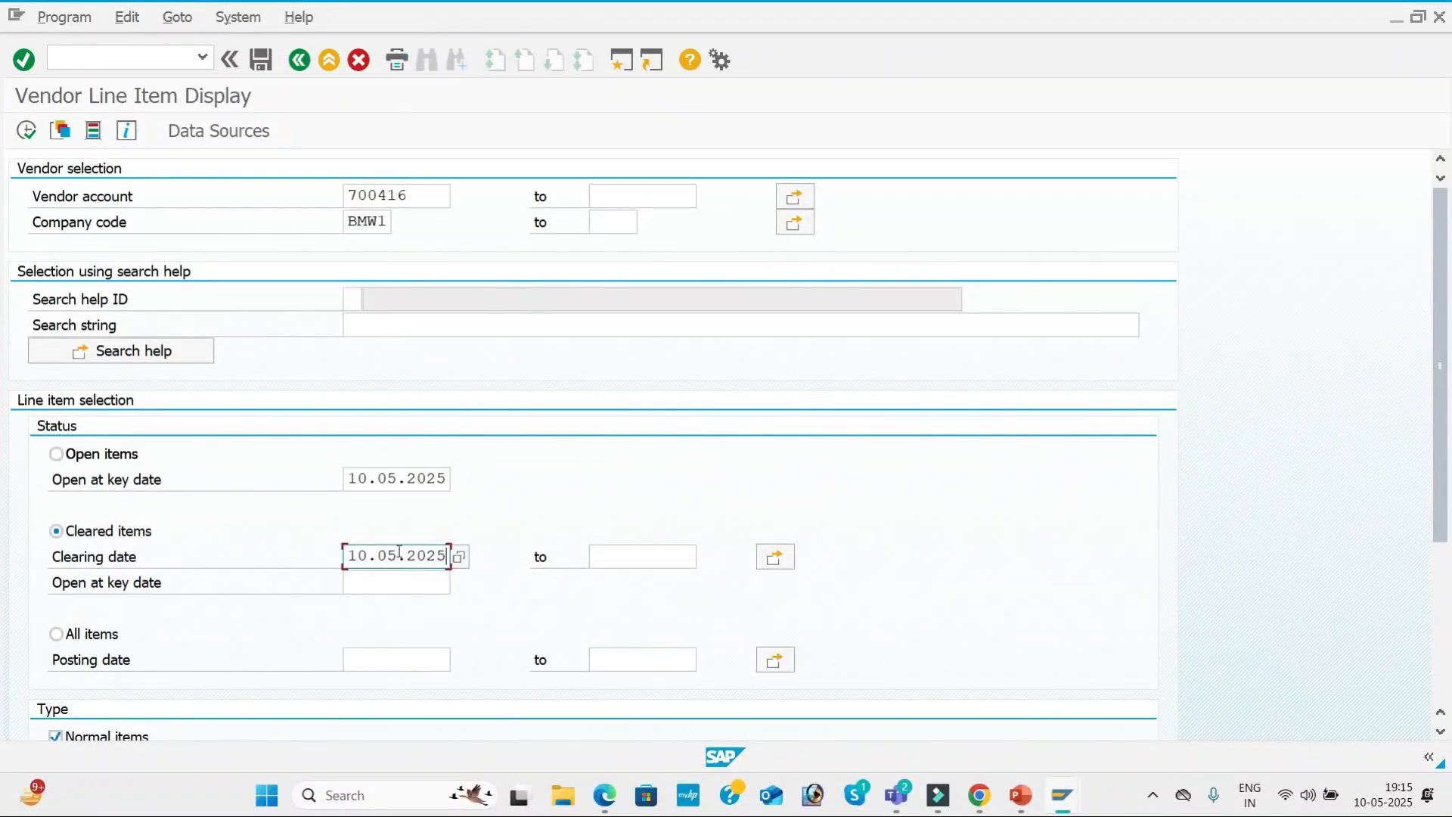
{"action": "key", "text": "Tab"}
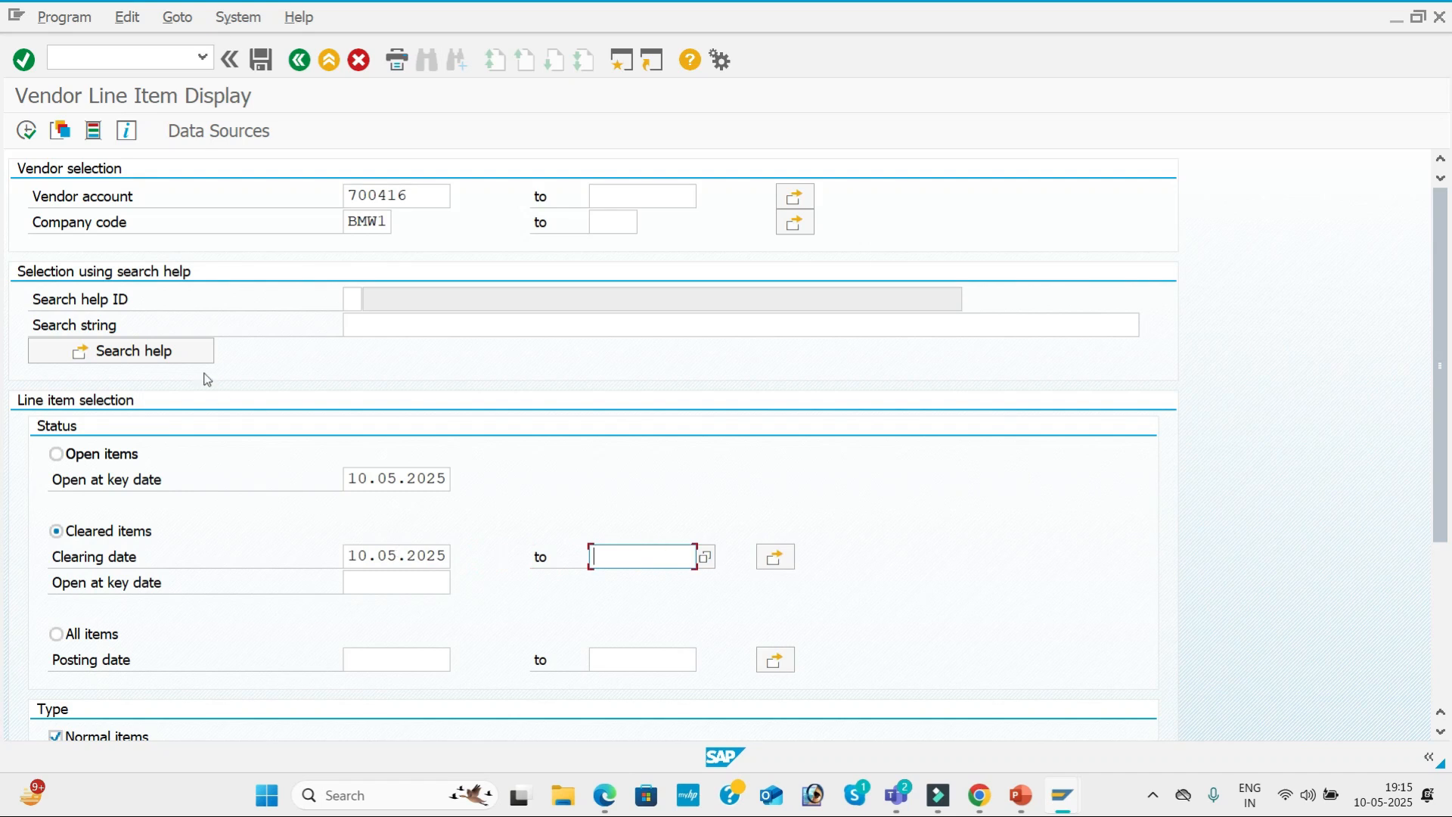
{"action": "left_click", "coordinate": [34, 131]}
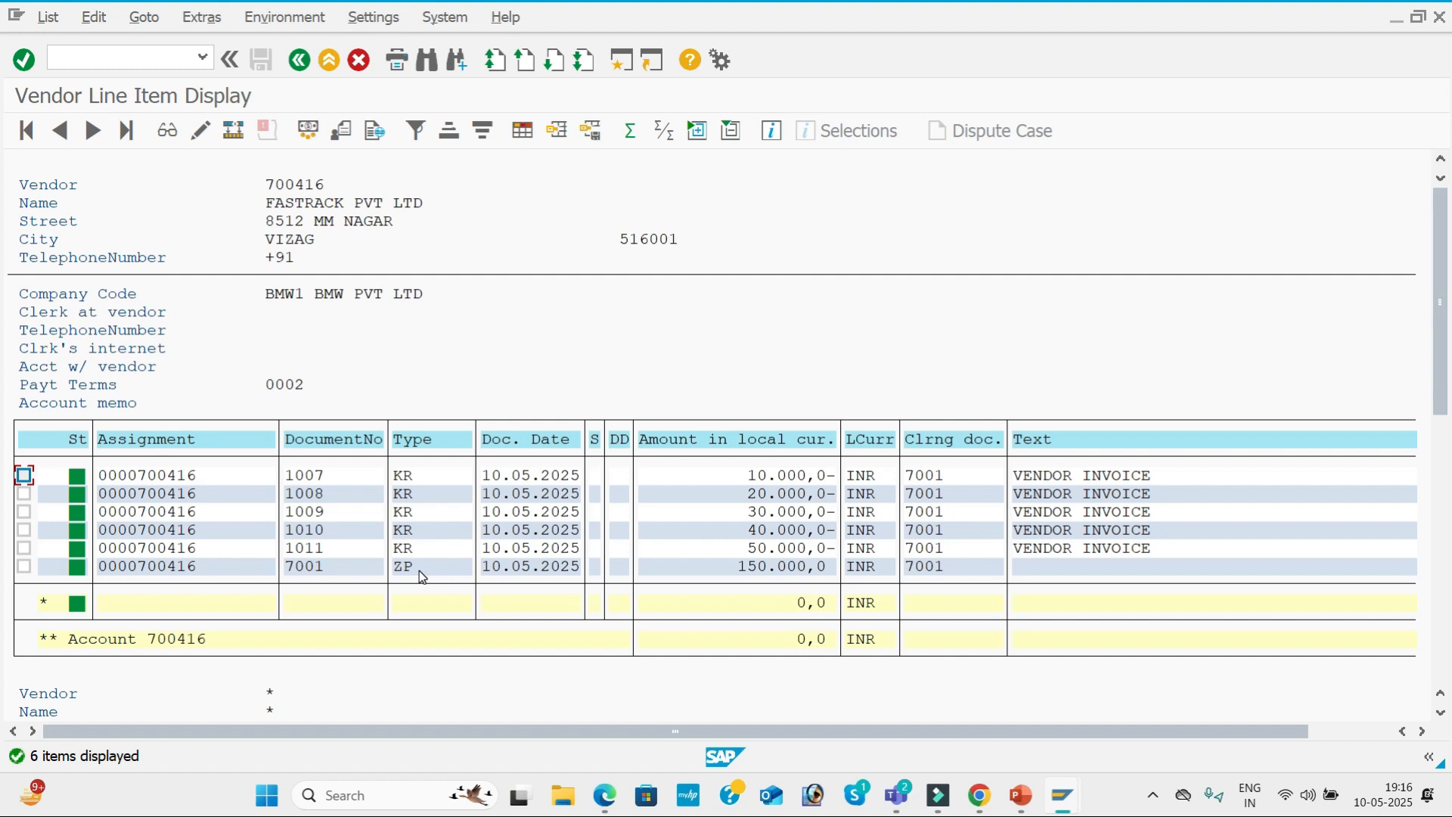
Return to the vendor selection and check FASTRACK PVT LTD for open items instead of cleared items.
{"action": "left_click", "coordinate": [300, 59]}
{"action": "left_click", "coordinate": [57, 454]}
{"action": "left_click", "coordinate": [33, 135]}
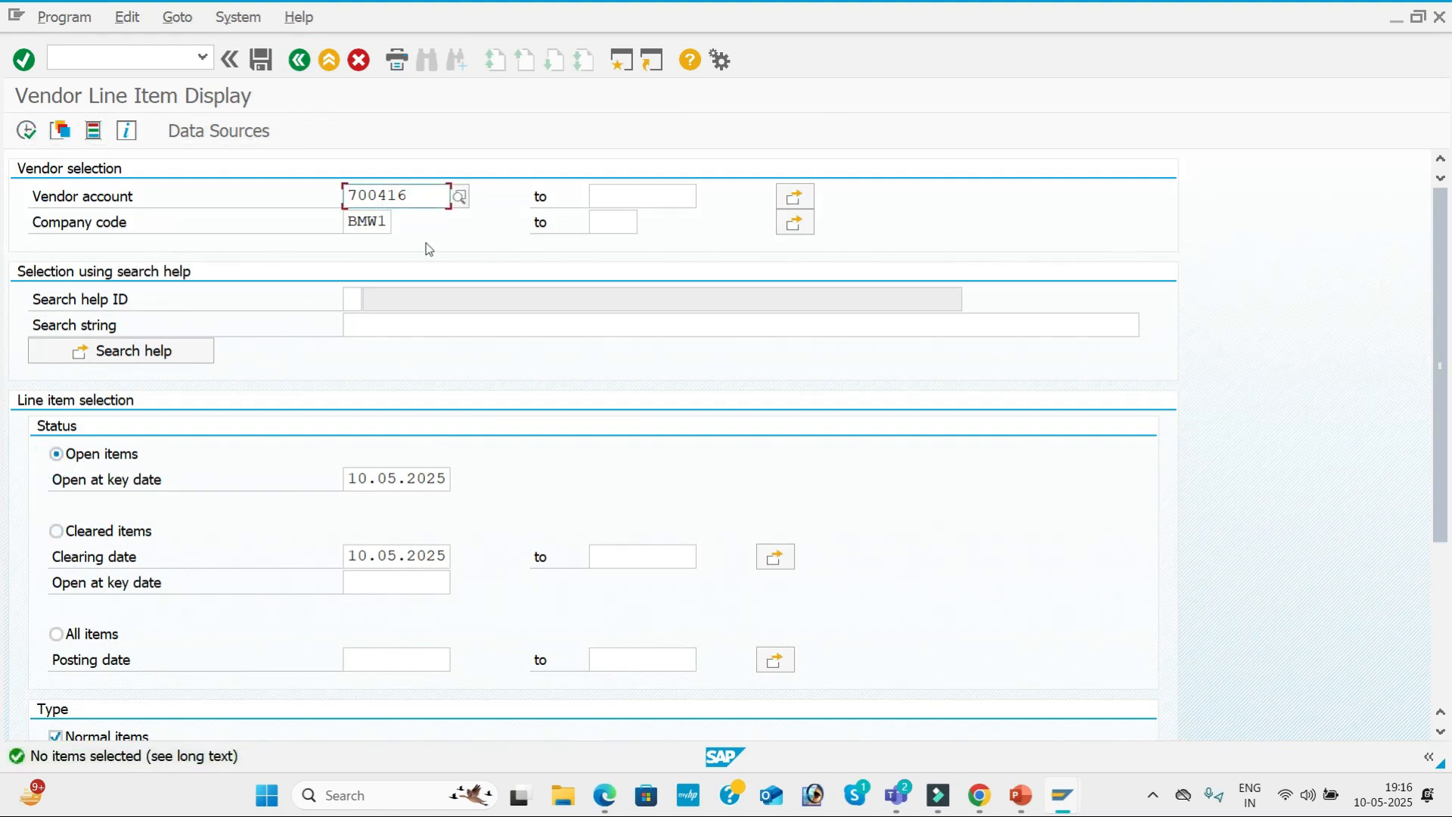
In the payment run session, start an FB60 vendor invoice for FASTRACK PVT LTD with invoice date 10.05.2025 and reference APP-06.
{"action": "key", "text": "alt+Tab"}
{"action": "key", "text": "Tab"}
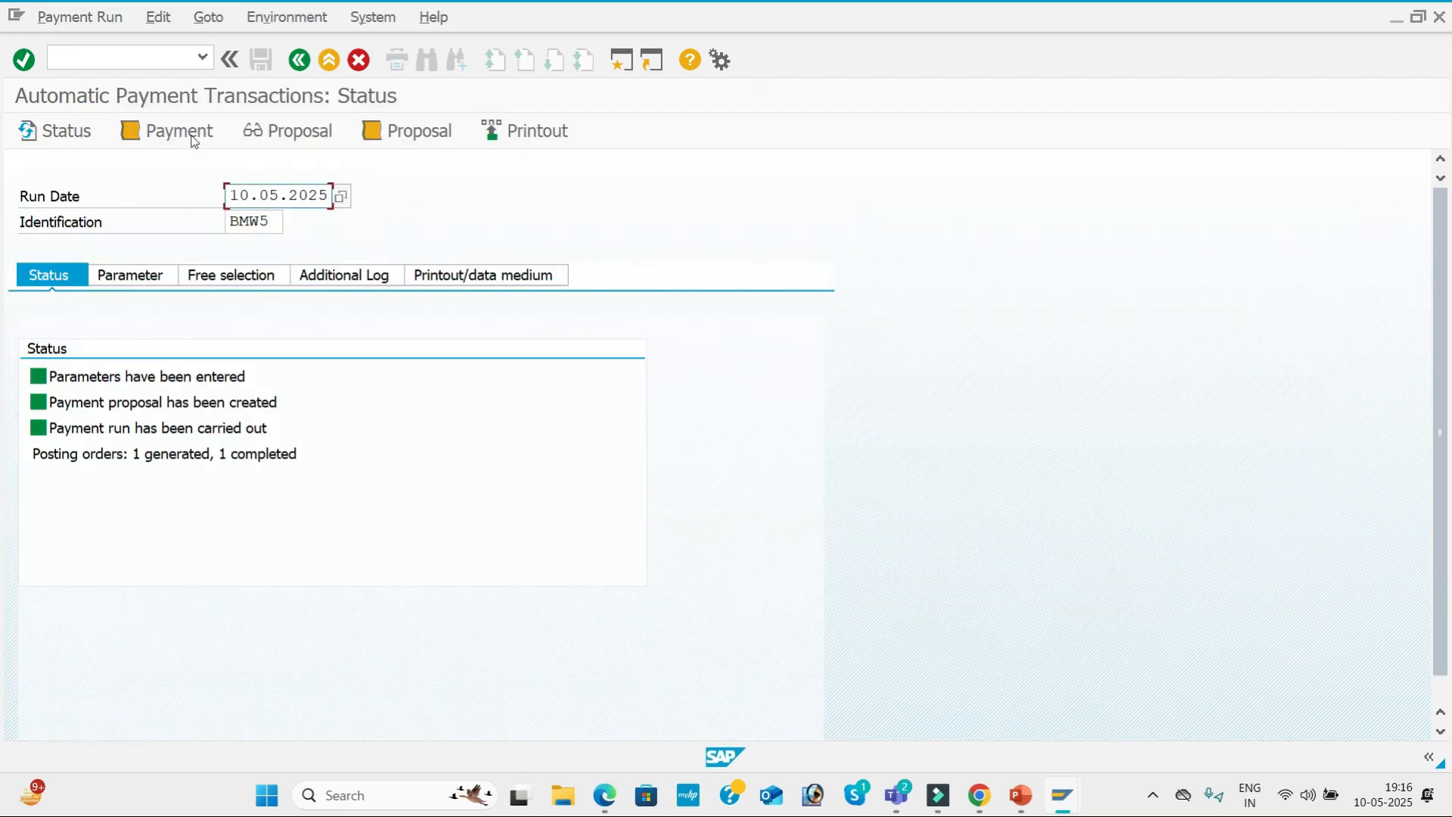
{"action": "left_click", "coordinate": [121, 53]}
{"action": "type", "text": "/N"}
{"action": "key", "text": "Return"}
{"action": "type", "text": "MIRO"}
{"action": "key", "text": "Return"}
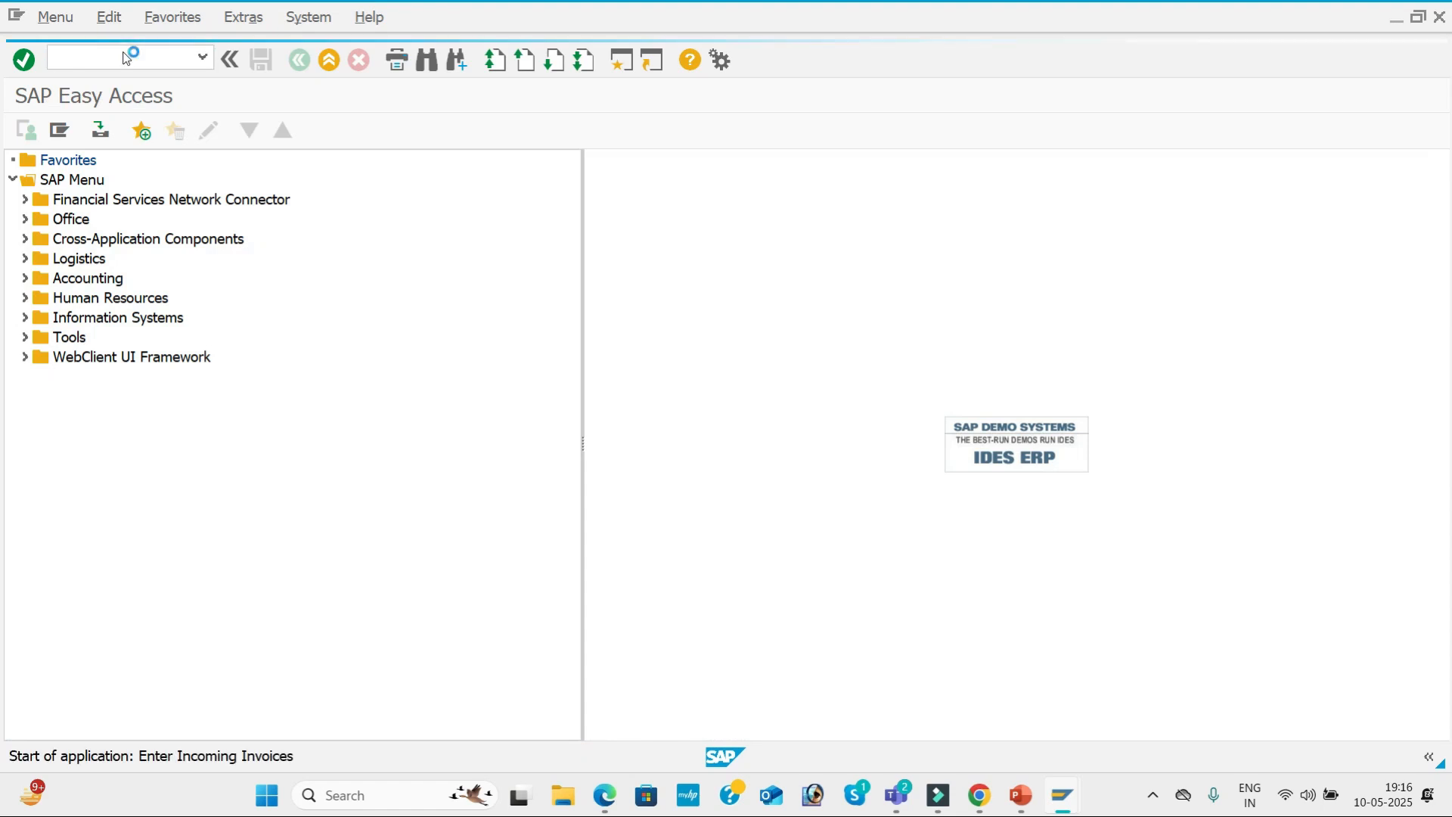
{"action": "key", "text": "space"}
{"action": "key", "text": "Down"}
{"action": "key", "text": "Tab"}
{"action": "key", "text": "shift+Tab"}
{"action": "key", "text": "space"}
{"action": "key", "text": "Down"}
{"action": "key", "text": "Tab"}
{"action": "key", "text": "space"}
{"action": "key", "text": "Down"}
{"action": "key", "text": "Tab"}
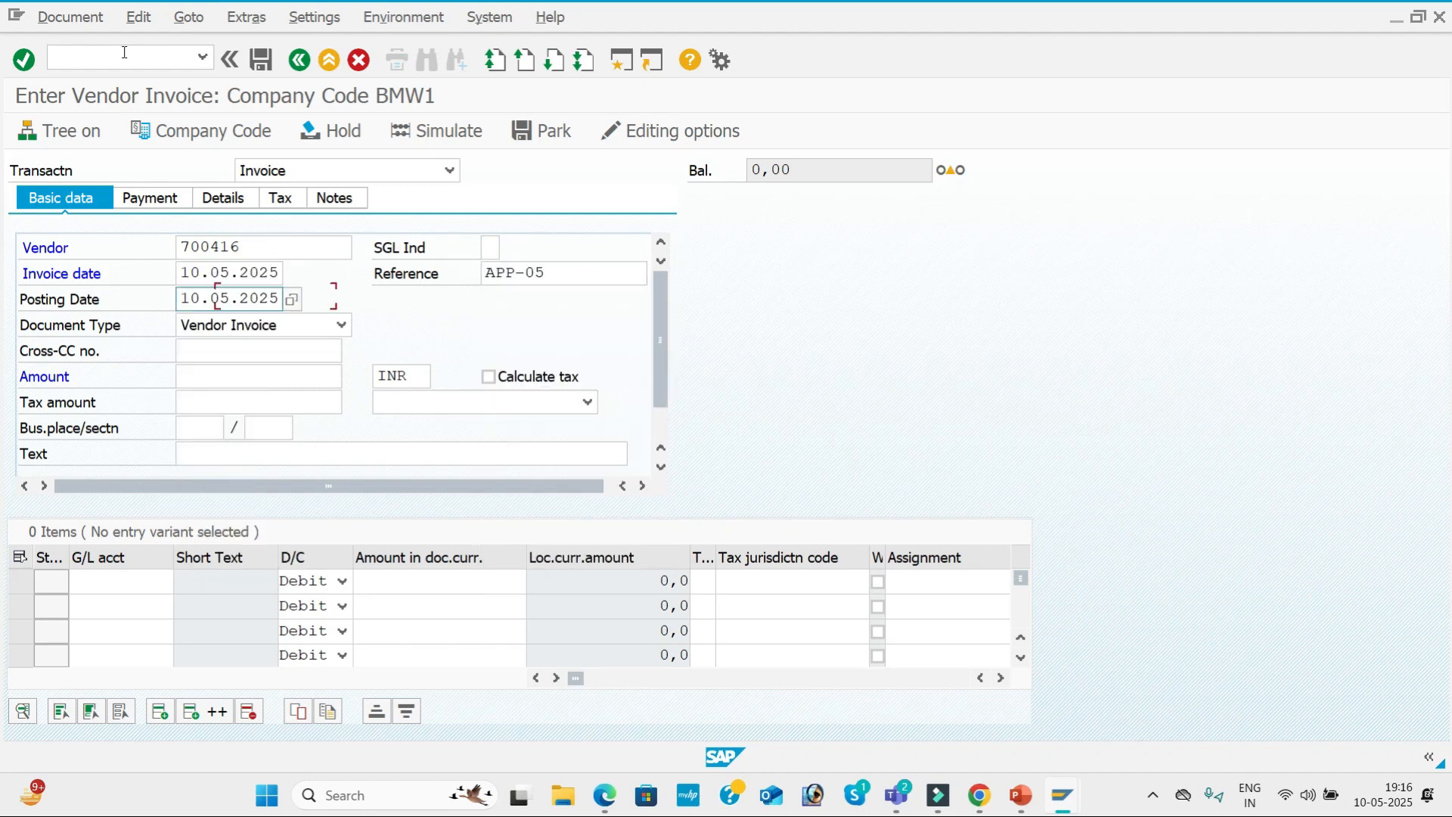
{"action": "left_click", "coordinate": [572, 270]}
{"action": "key", "text": "BackSpace"}
{"action": "type", "text": "6"}
Set invoice APP-06's amount to 50,000 INR and its text to VENDOR INVOICE.
{"action": "key", "text": "Tab"}
{"action": "key", "text": "Tab"}
Add a debit line to G/L account 400005 for 50,000 with value date 10.05.2025 and text Purchase A/c.
{"action": "key", "text": "Tab"}
{"action": "key", "text": "Tab"}
{"action": "key", "text": "space"}
{"action": "key", "text": "Down"}
{"action": "key", "text": "Return"}
{"action": "key", "text": "Tab"}
{"action": "key", "text": "Tab"}
{"action": "key", "text": "Tab"}
{"action": "key", "text": "Tab"}
{"action": "key", "text": "Tab"}
{"action": "key", "text": "space"}
{"action": "key", "text": "Down"}
{"action": "key", "text": "Return"}
Dismiss the line item's long text dialog, then simulate and post invoice APP-06.
{"action": "key", "text": "Tab"}
{"action": "key", "text": "Tab"}
{"action": "key", "text": "space"}
{"action": "key", "text": "Down"}
{"action": "key", "text": "Return"}
{"action": "key", "text": "Tab"}
{"action": "key", "text": "Tab"}
{"action": "key", "text": "space"}
{"action": "key", "text": "Down"}
{"action": "key", "text": "Return"}
{"action": "key", "text": "Tab"}
{"action": "key", "text": "Tab"}
{"action": "key", "text": "Tab"}
{"action": "key", "text": "Tab"}
{"action": "key", "text": "Tab"}
{"action": "key", "text": "Tab"}
{"action": "key", "text": "space"}
{"action": "key", "text": "Down"}
{"action": "key", "text": "Return"}
{"action": "key", "text": "Tab"}
{"action": "key", "text": "space"}
{"action": "key", "text": "Down"}
{"action": "key", "text": "Return"}
{"action": "key", "text": "Tab"}
{"action": "key", "text": "Return"}
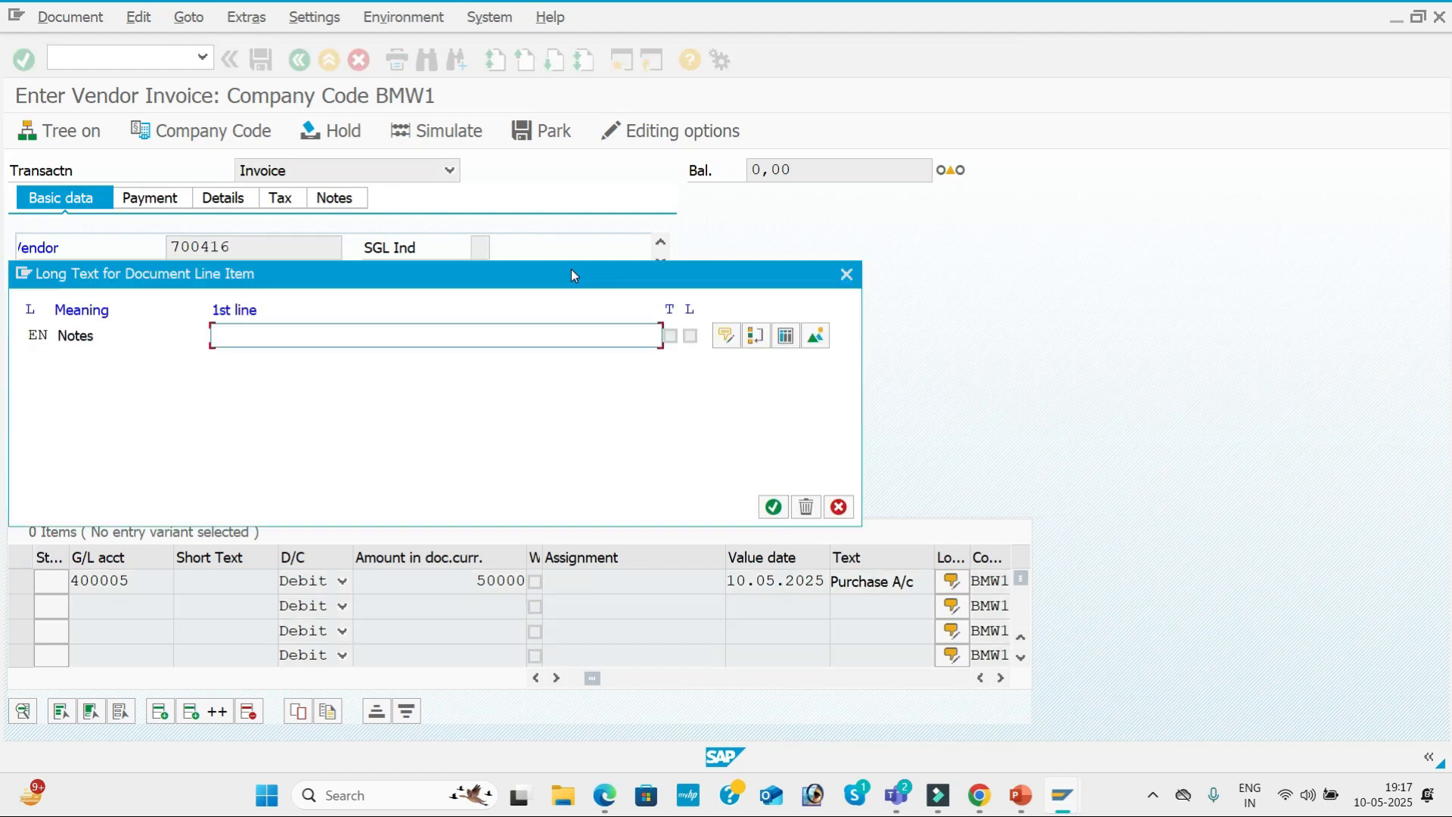
{"action": "left_click", "coordinate": [838, 275]}
{"action": "left_click", "coordinate": [465, 128]}
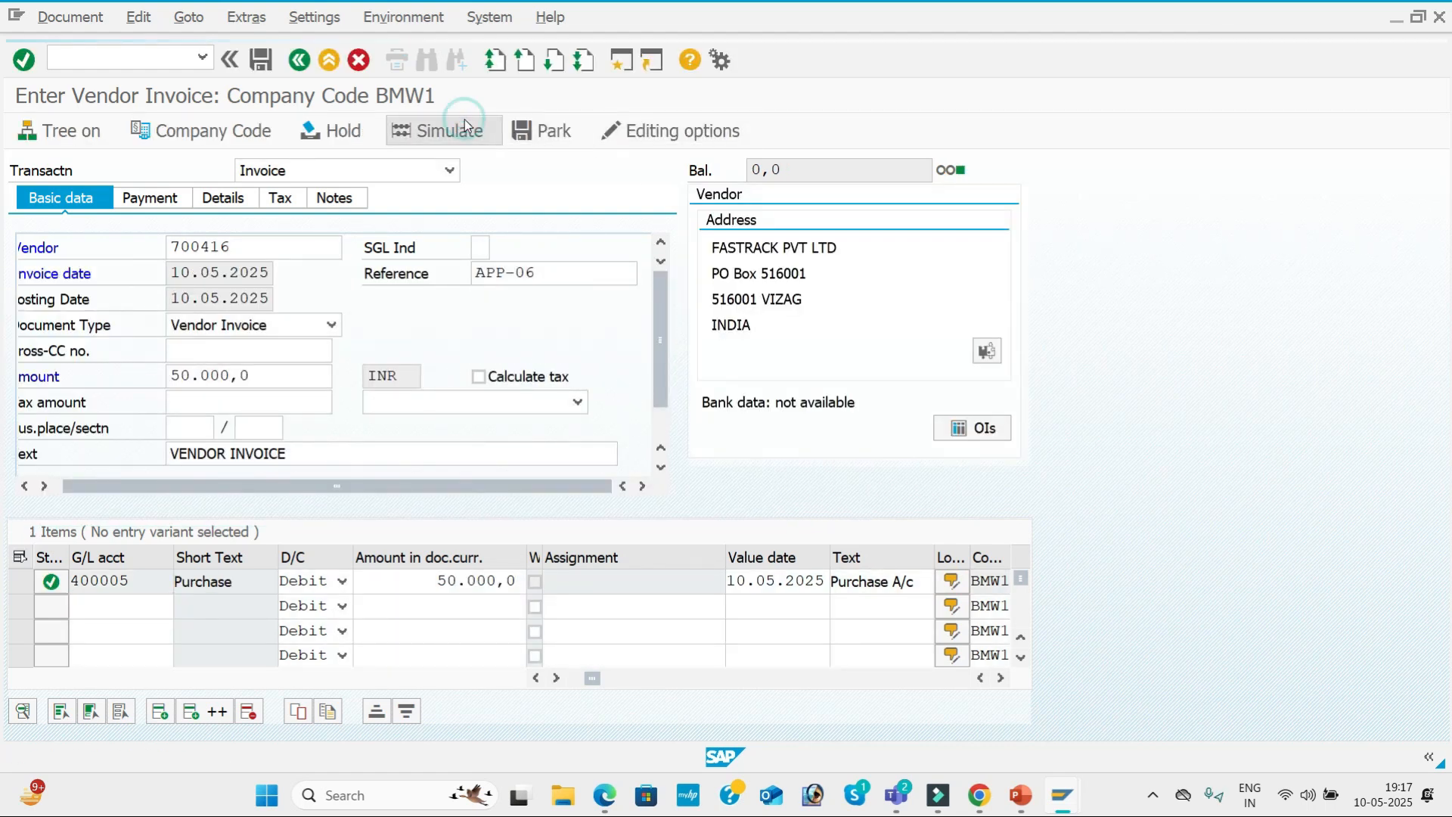
{"action": "left_click", "coordinate": [261, 59]}
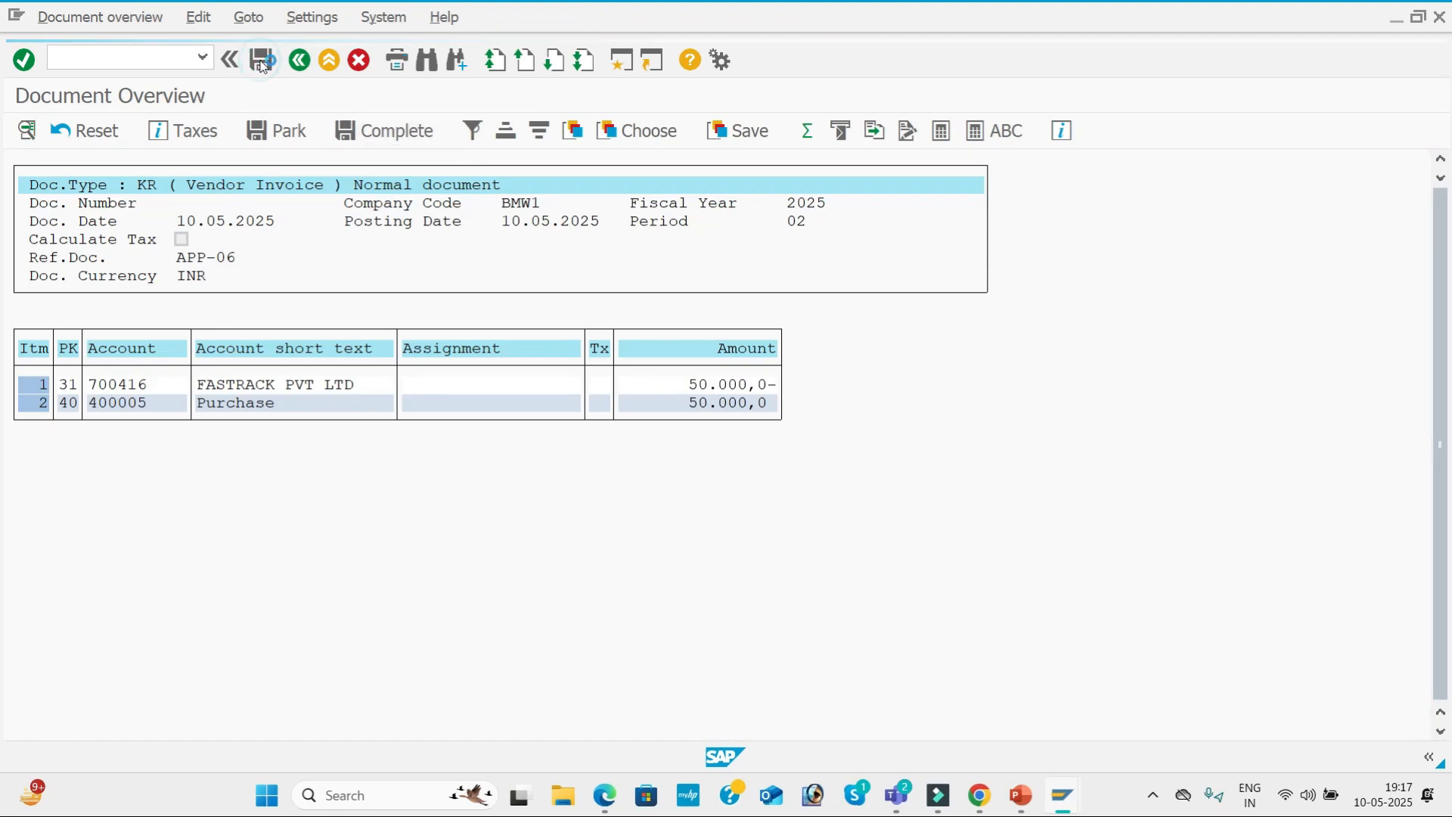
Begin another vendor invoice for FASTRACK PVT LTD with invoice date 10.05.2025 and reference APP-07.
{"action": "key", "text": "Down"}
{"action": "key", "text": "Down"}
{"action": "key", "text": "Tab"}
{"action": "key", "text": "Tab"}
{"action": "key", "text": "Down"}
{"action": "key", "text": "Down"}
{"action": "key", "text": "Tab"}
Set invoice APP-07's amount to 40,000 INR and its text to VENDOR INVOICE.
{"action": "key", "text": "Down"}
{"action": "key", "text": "Down"}
{"action": "key", "text": "Tab"}
{"action": "left_click", "coordinate": [558, 272]}
{"action": "key", "text": "BackSpace"}
{"action": "type", "text": "7"}
{"action": "key", "text": "Tab"}
{"action": "key", "text": "Tab"}
{"action": "key", "text": "Tab"}
{"action": "key", "text": "Tab"}
{"action": "key", "text": "Down"}
{"action": "key", "text": "Down"}
{"action": "key", "text": "Down"}
{"action": "key", "text": "Tab"}
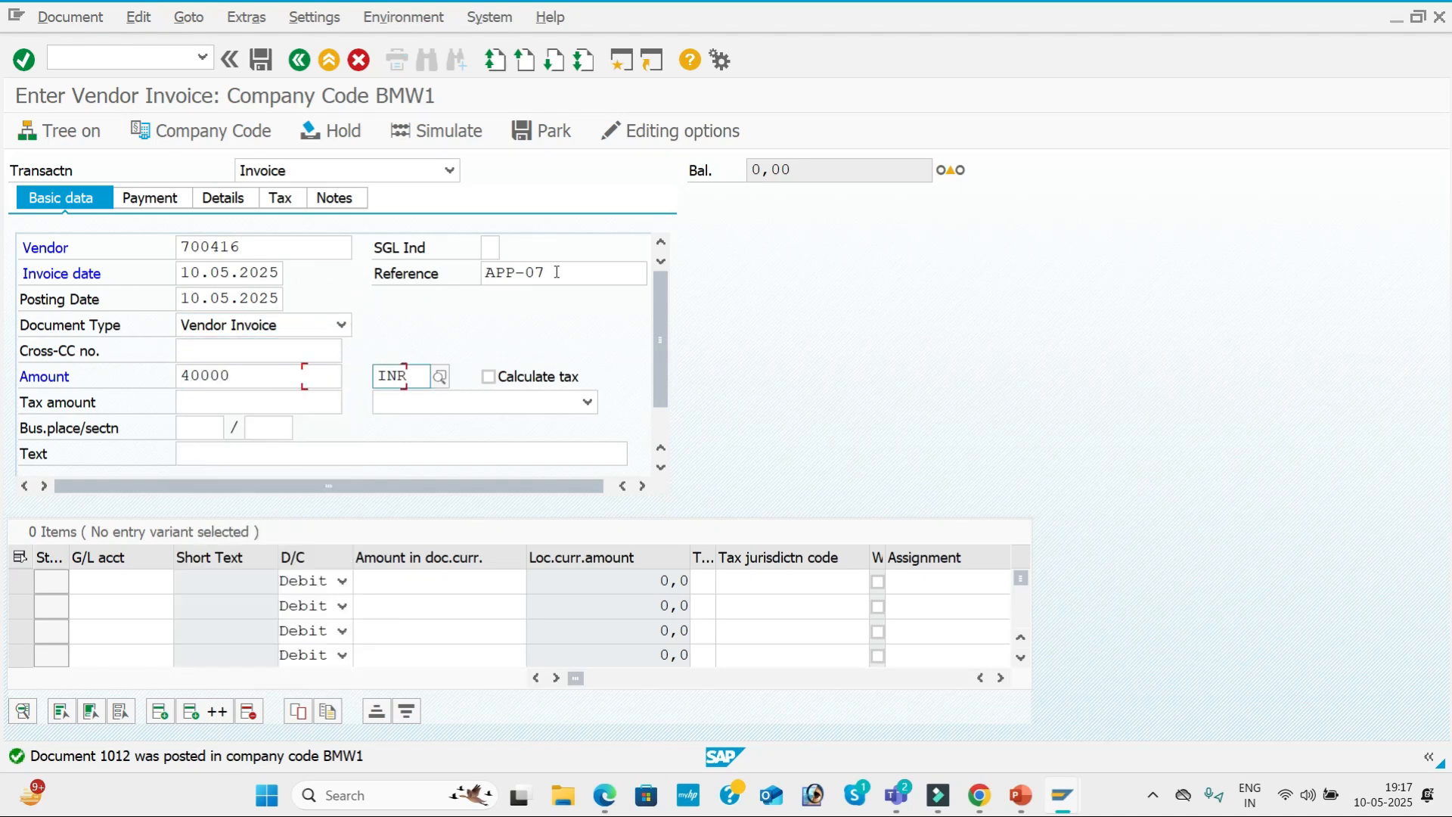
{"action": "key", "text": "Tab"}
{"action": "key", "text": "Tab"}
{"action": "key", "text": "Tab"}
{"action": "key", "text": "Tab"}
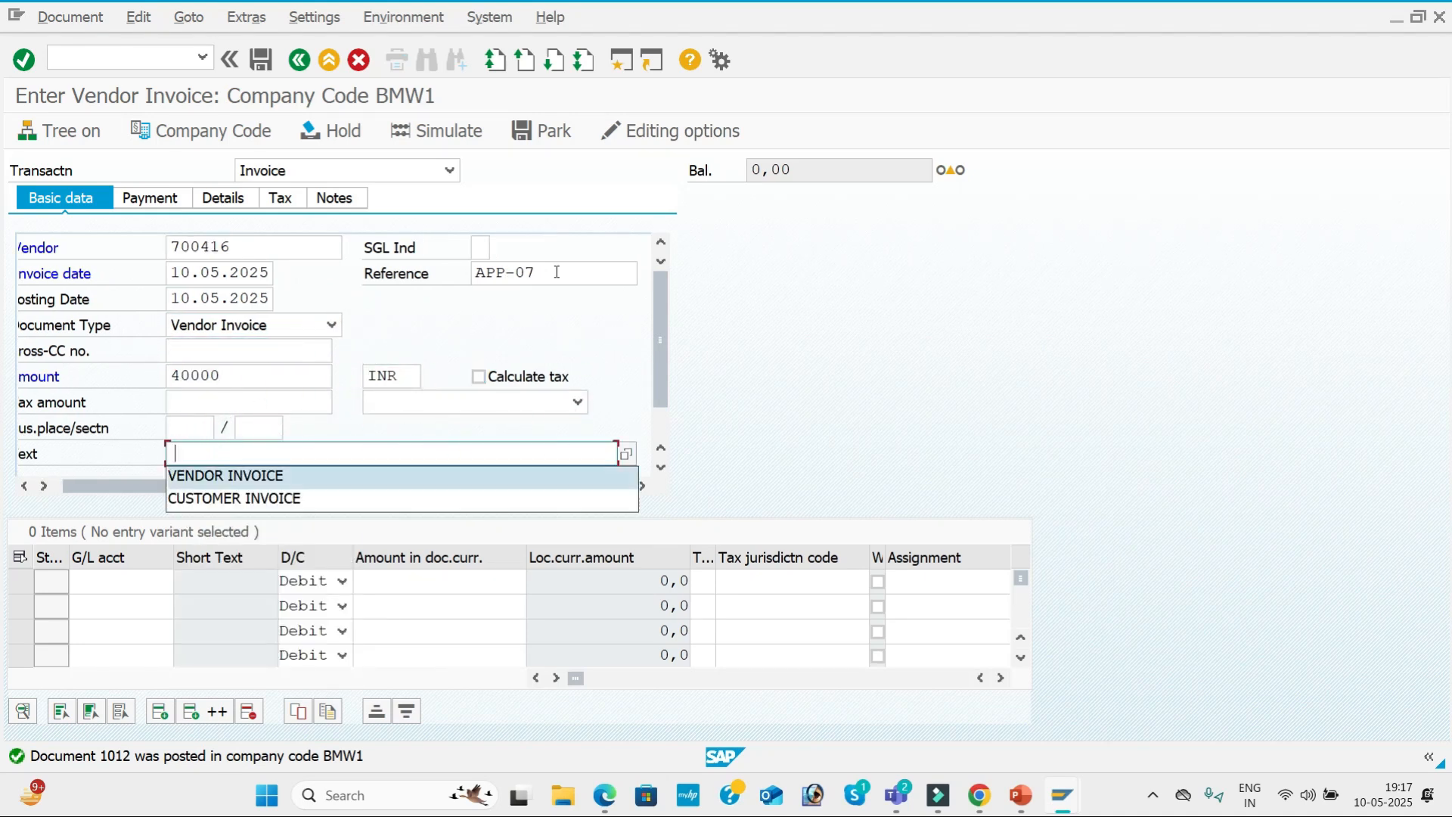
{"action": "key", "text": "Tab"}
{"action": "key", "text": "Tab"}
Add a debit line to G/L account 400005 for 40,000 with value date 10.05.2025 and text Purchase A/c.
{"action": "key", "text": "space"}
{"action": "key", "text": "Tab"}
{"action": "key", "text": "Tab"}
{"action": "key", "text": "space"}
{"action": "key", "text": "Down"}
{"action": "key", "text": "Tab"}
{"action": "key", "text": "Tab"}
{"action": "key", "text": "Tab"}
{"action": "key", "text": "Tab"}
{"action": "key", "text": "Tab"}
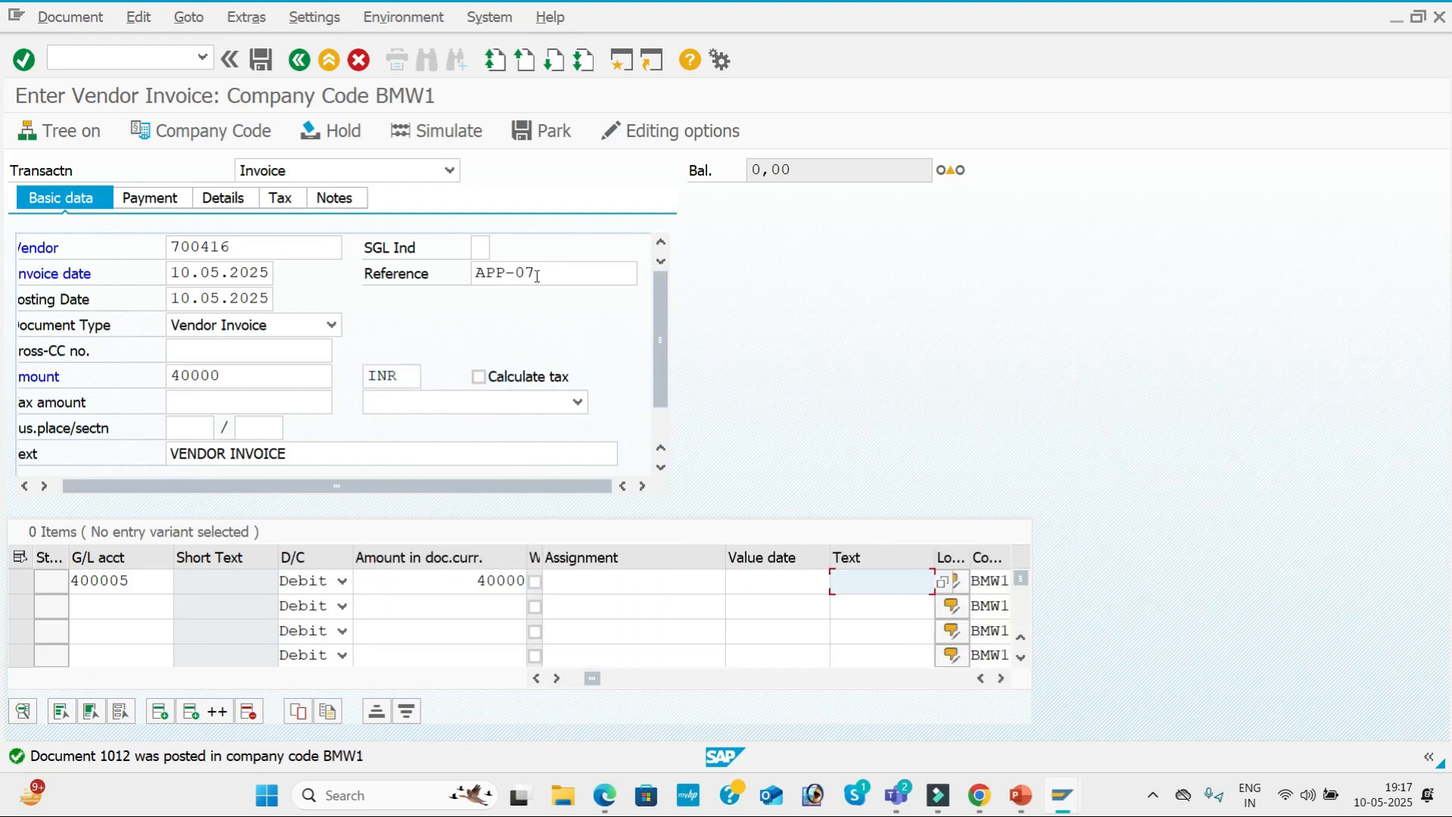
{"action": "left_click", "coordinate": [745, 583]}
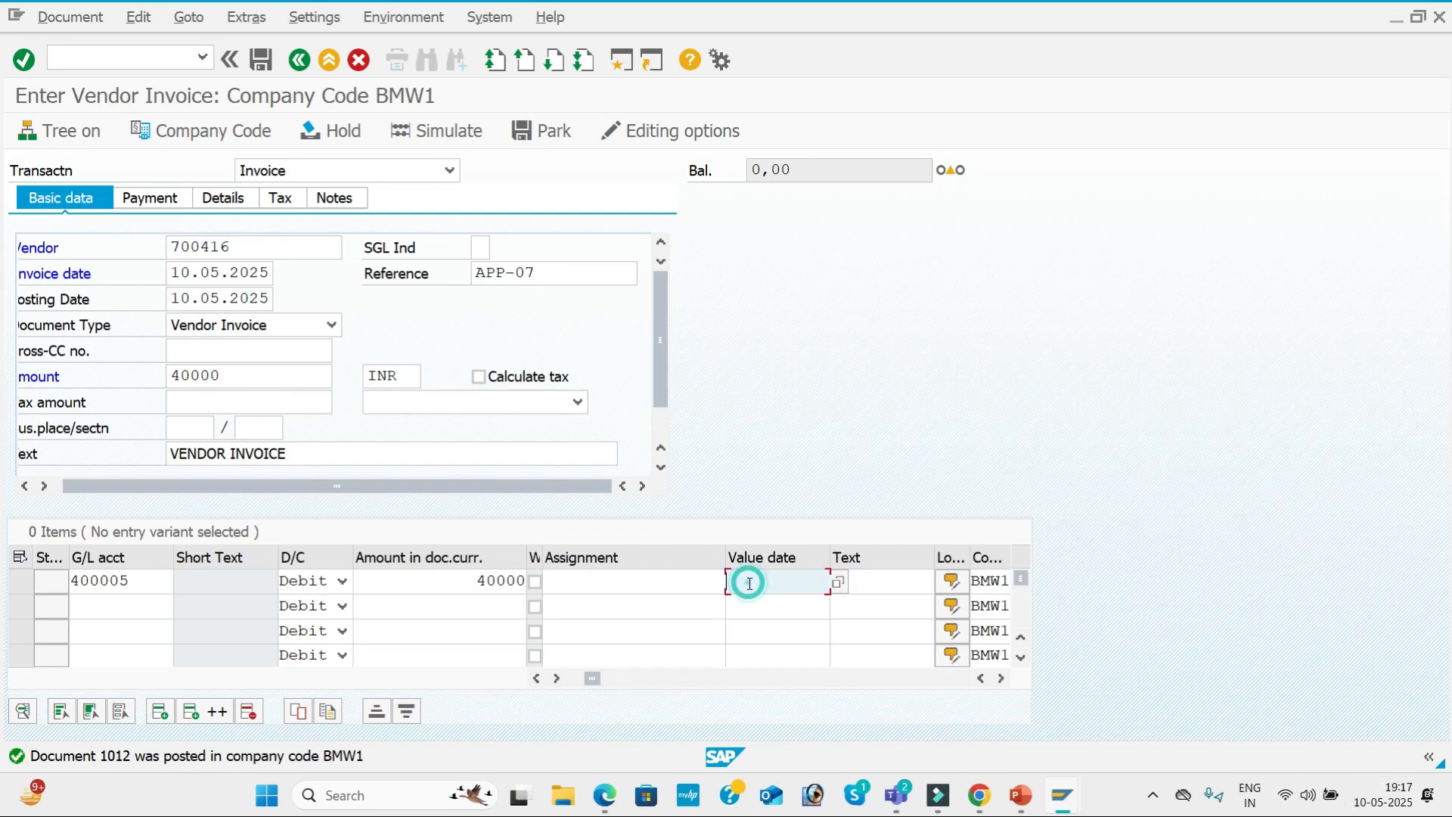
{"action": "key", "text": "Return"}
{"action": "key", "text": "Tab"}
{"action": "key", "text": "Down"}
{"action": "key", "text": "Return"}
{"action": "key", "text": "Return"}
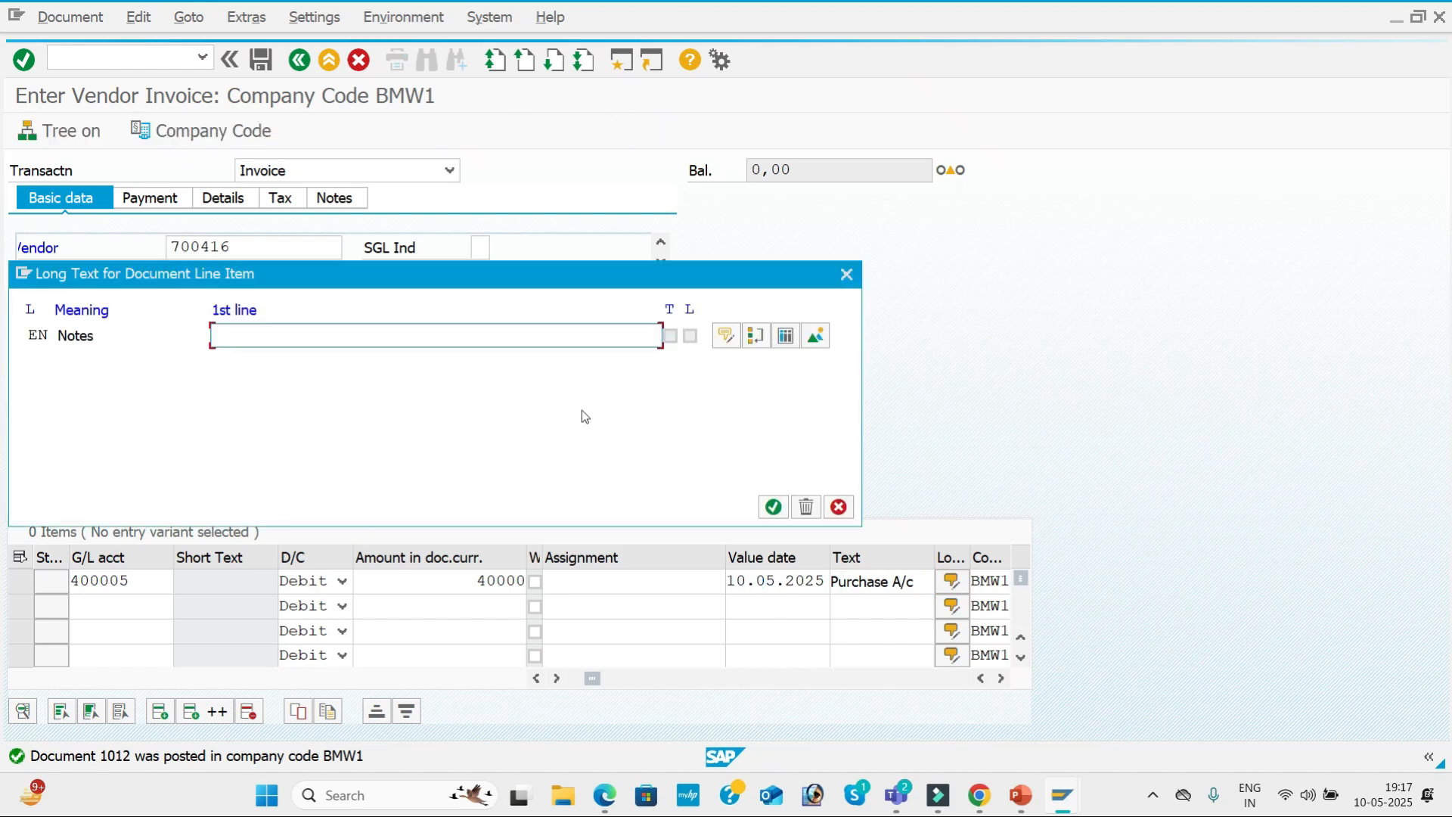
Dismiss the line item's long text dialog, then simulate and post invoice APP-07.
{"action": "left_click", "coordinate": [841, 279]}
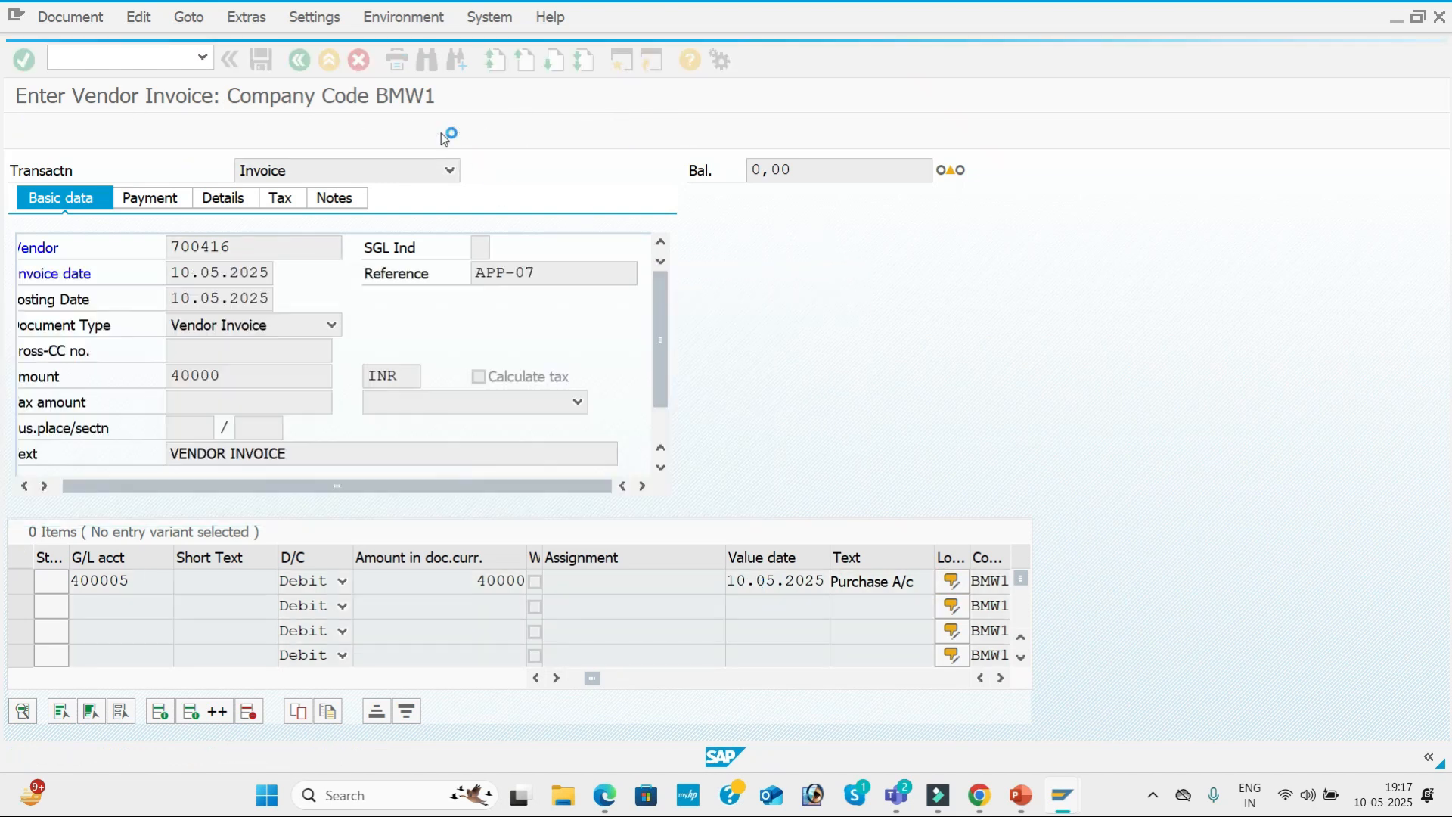
{"action": "left_click", "coordinate": [450, 133]}
{"action": "left_click", "coordinate": [261, 60]}
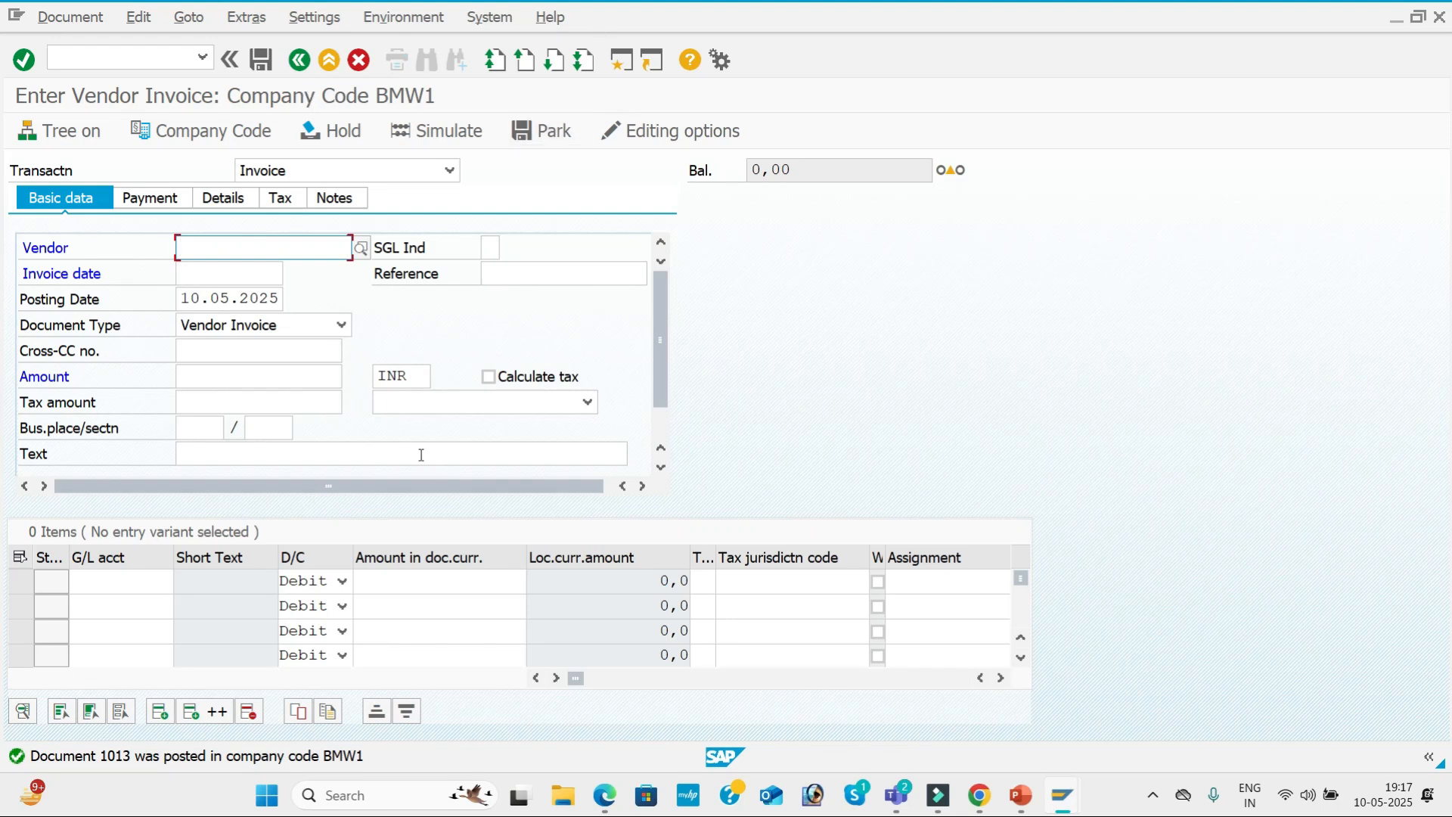
List the open items of FASTRACK PVT LTD in the line item session, then view the configuration steps slide in PowerPoint.
{"action": "key", "text": "alt+Tab"}
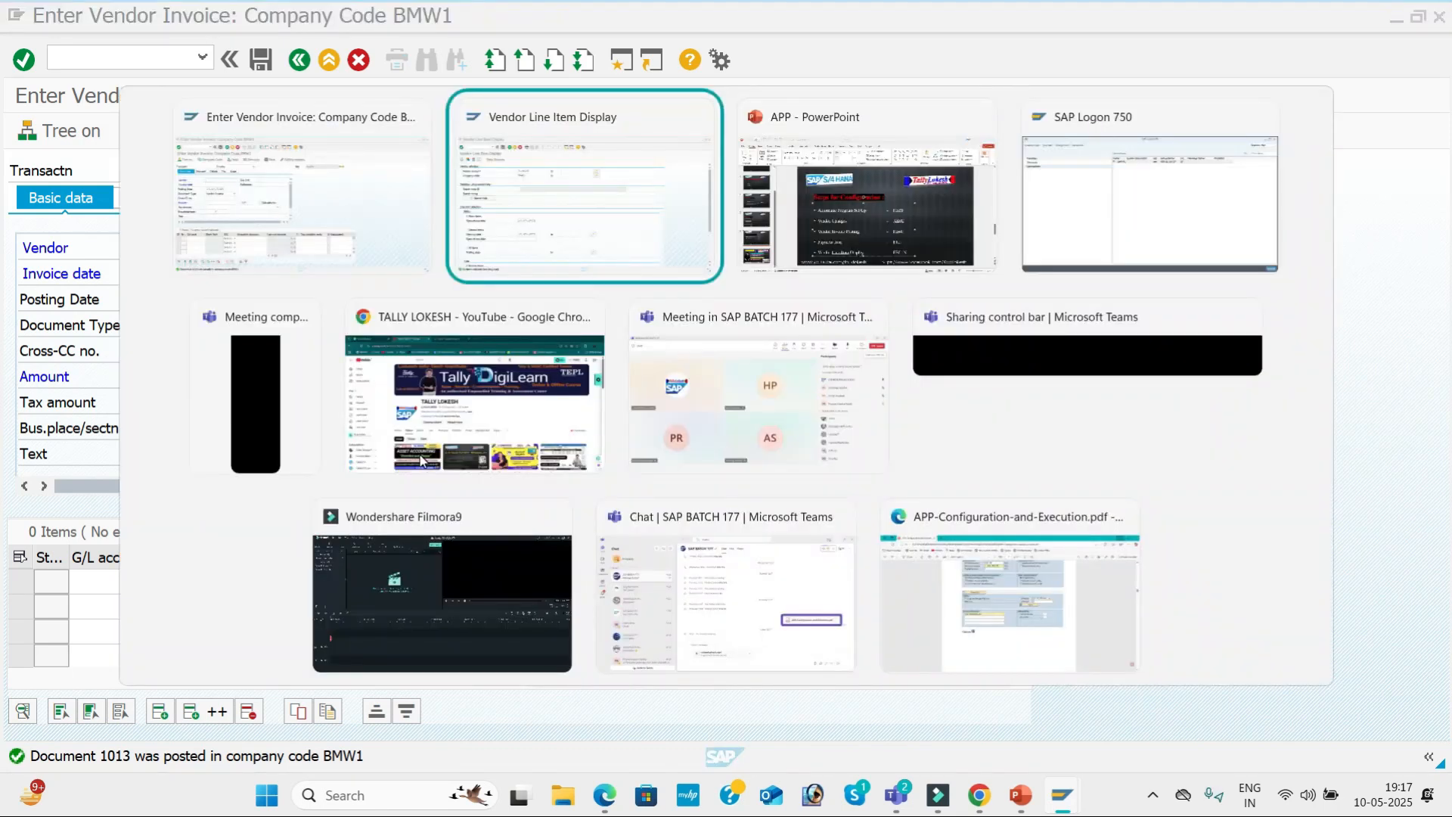
{"action": "left_click", "coordinate": [27, 131]}
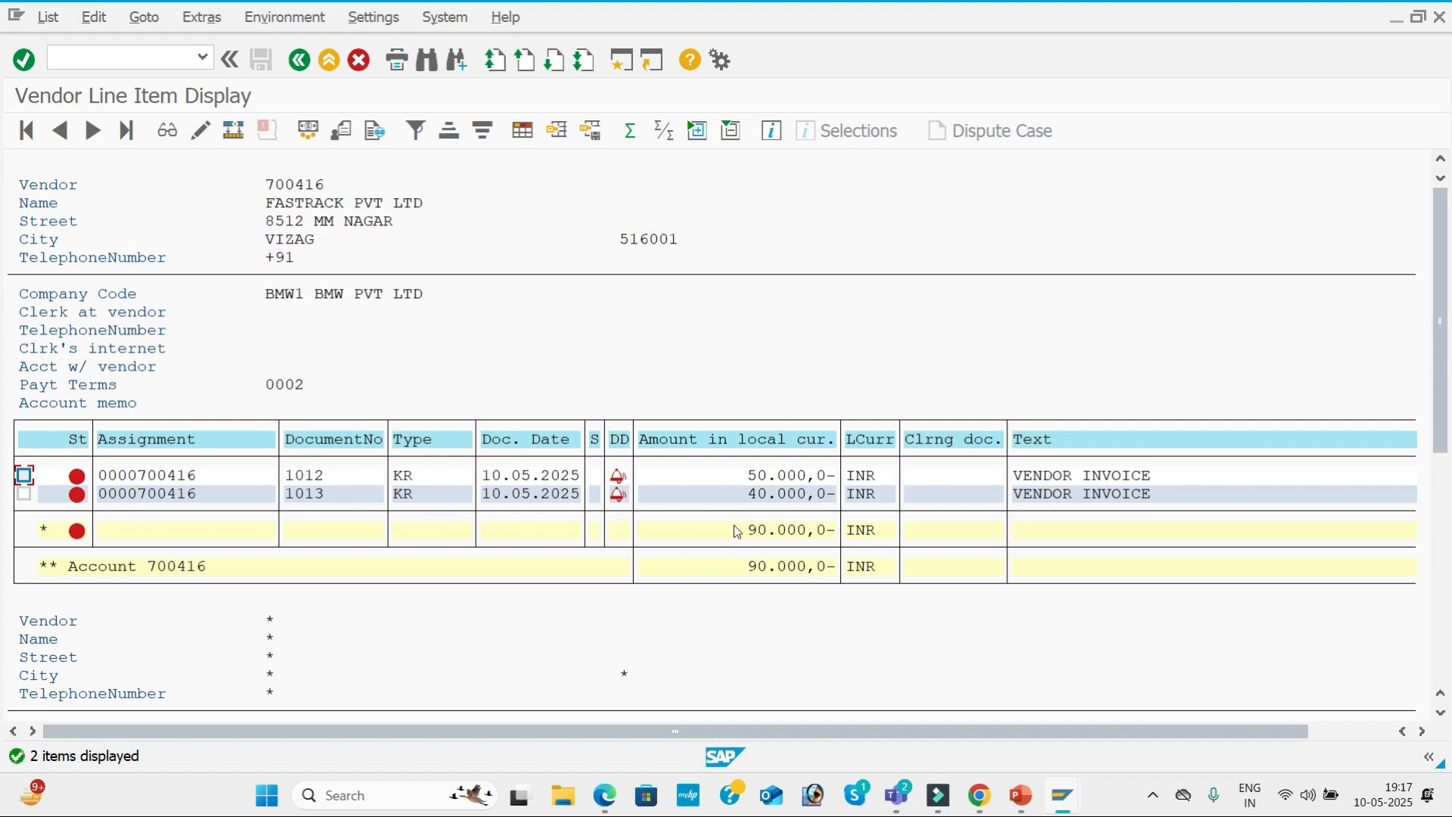
{"action": "mouse_move", "coordinate": [1020, 795]}
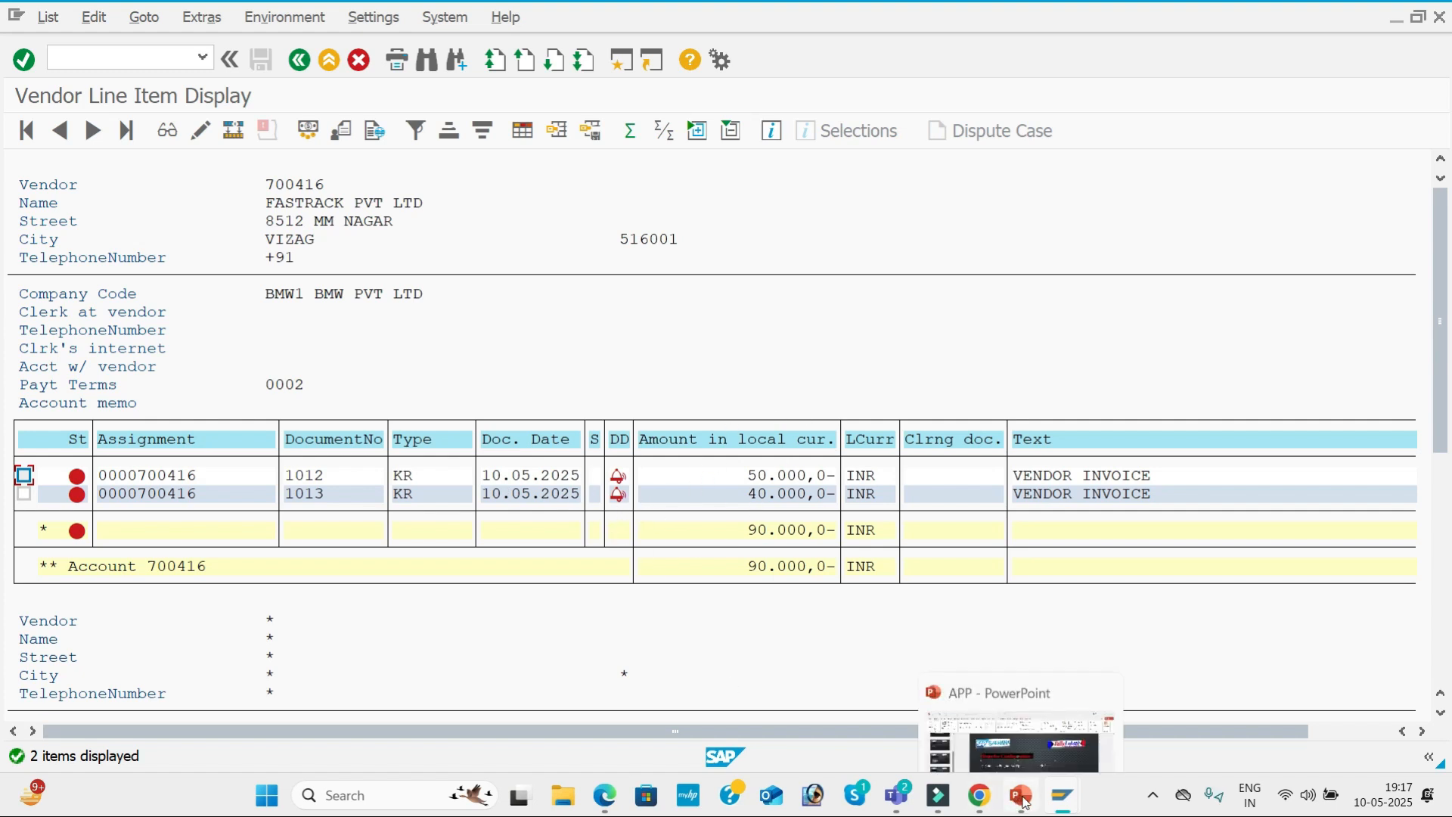
{"action": "left_click", "coordinate": [1029, 730]}
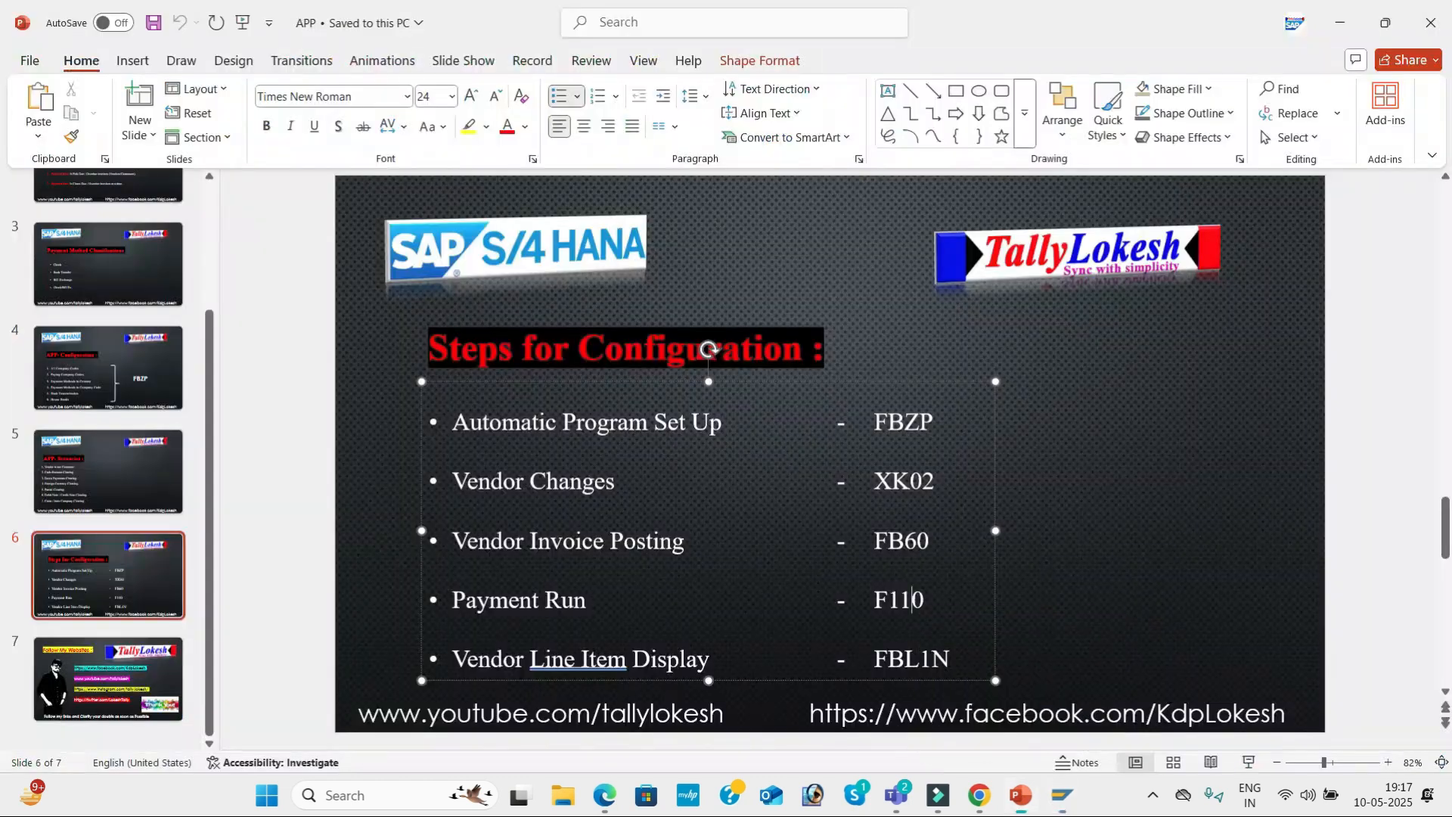
{"action": "left_click", "coordinate": [1032, 552]}
Switch from PowerPoint to the Enter Vendor Invoice session in SAP and start transaction F-53 there.
{"action": "mouse_move", "coordinate": [1062, 795]}
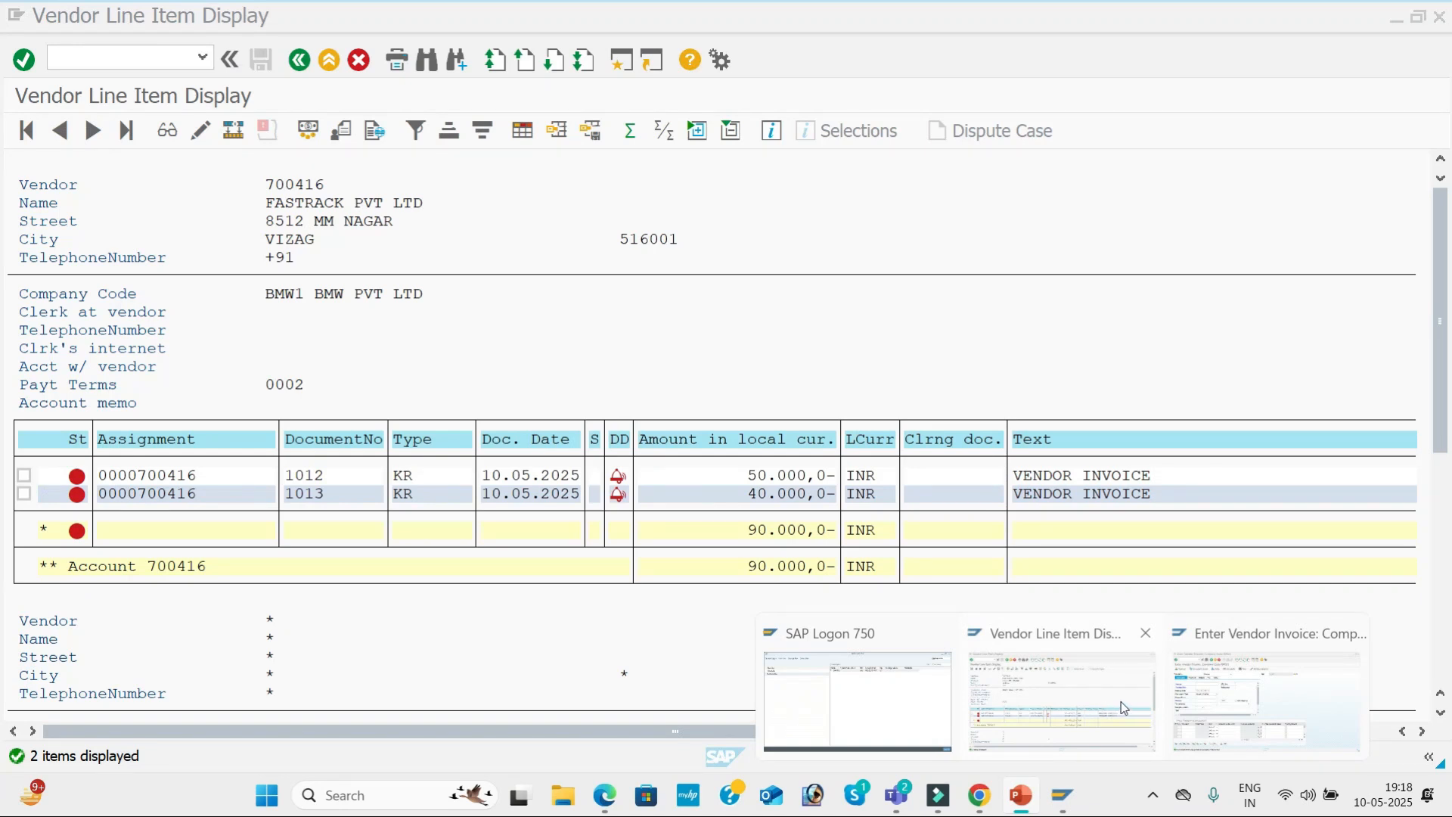
{"action": "left_click", "coordinate": [1232, 720]}
{"action": "left_click", "coordinate": [142, 62]}
{"action": "type", "text": "/NF-53"}
{"action": "key", "text": "Return"}
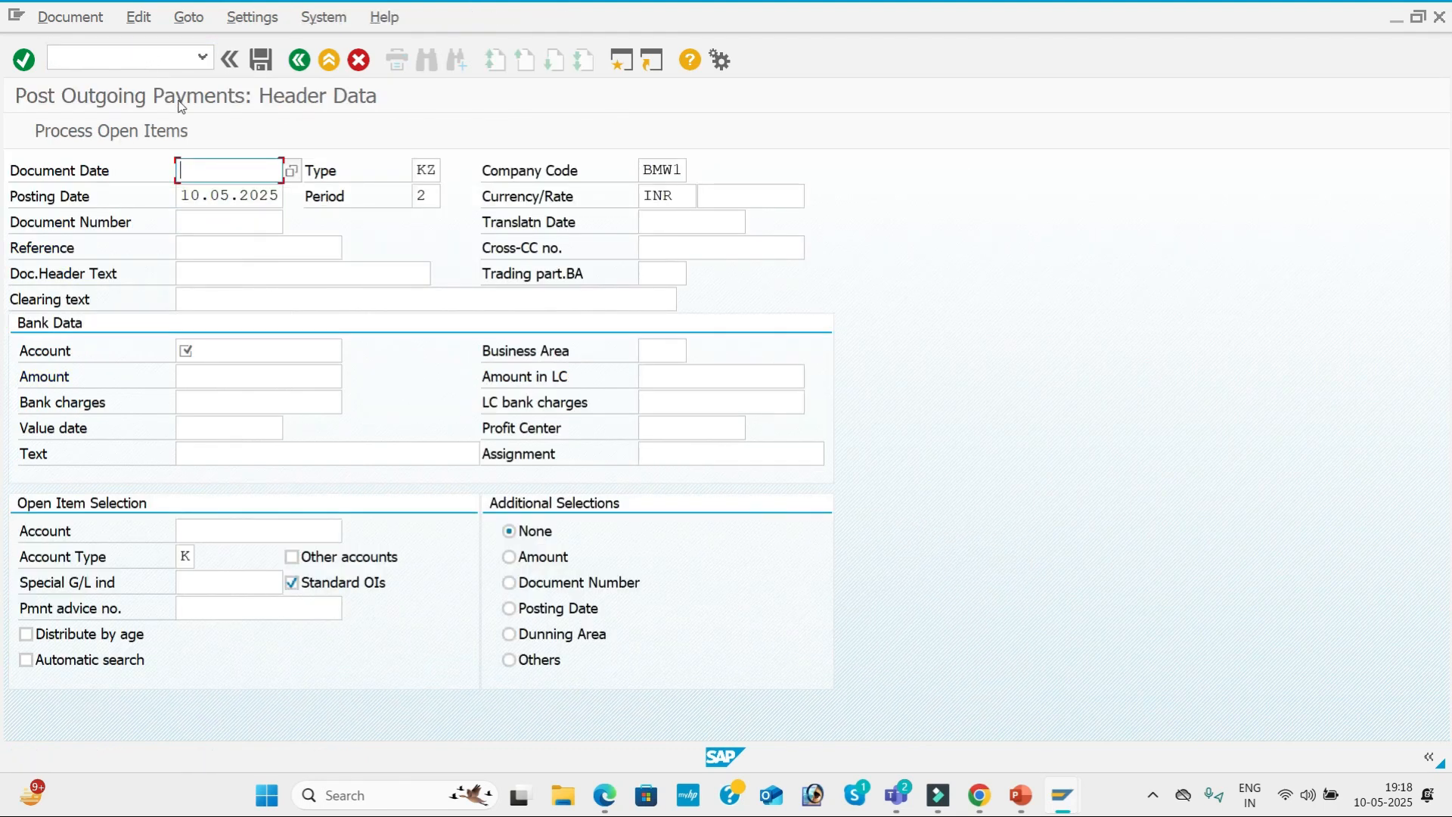
Set the outgoing payment's document date to 10.05.2025, keeping the document type and posting period.
{"action": "type", "text": "10"}
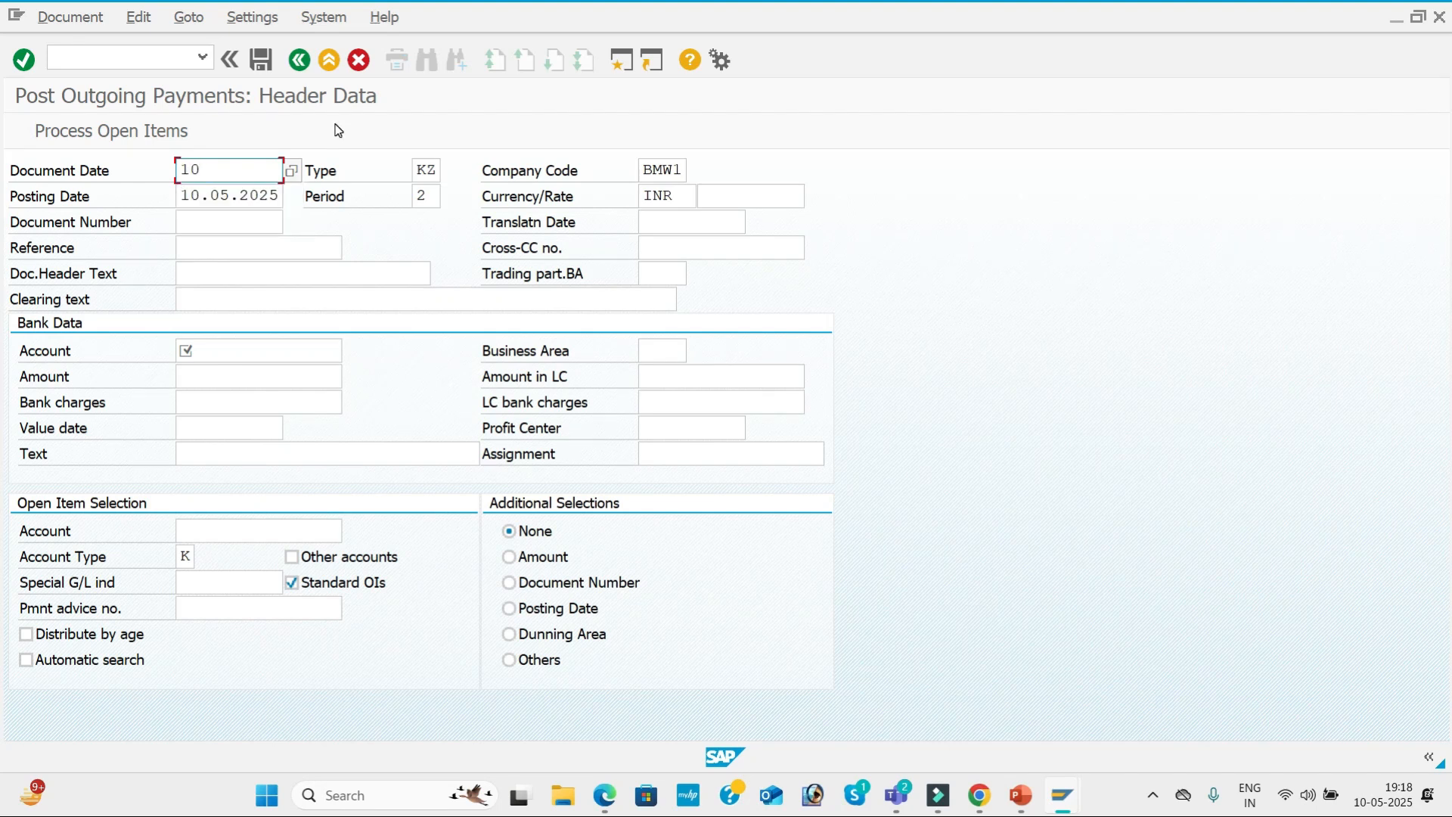
{"action": "key", "text": "Tab"}
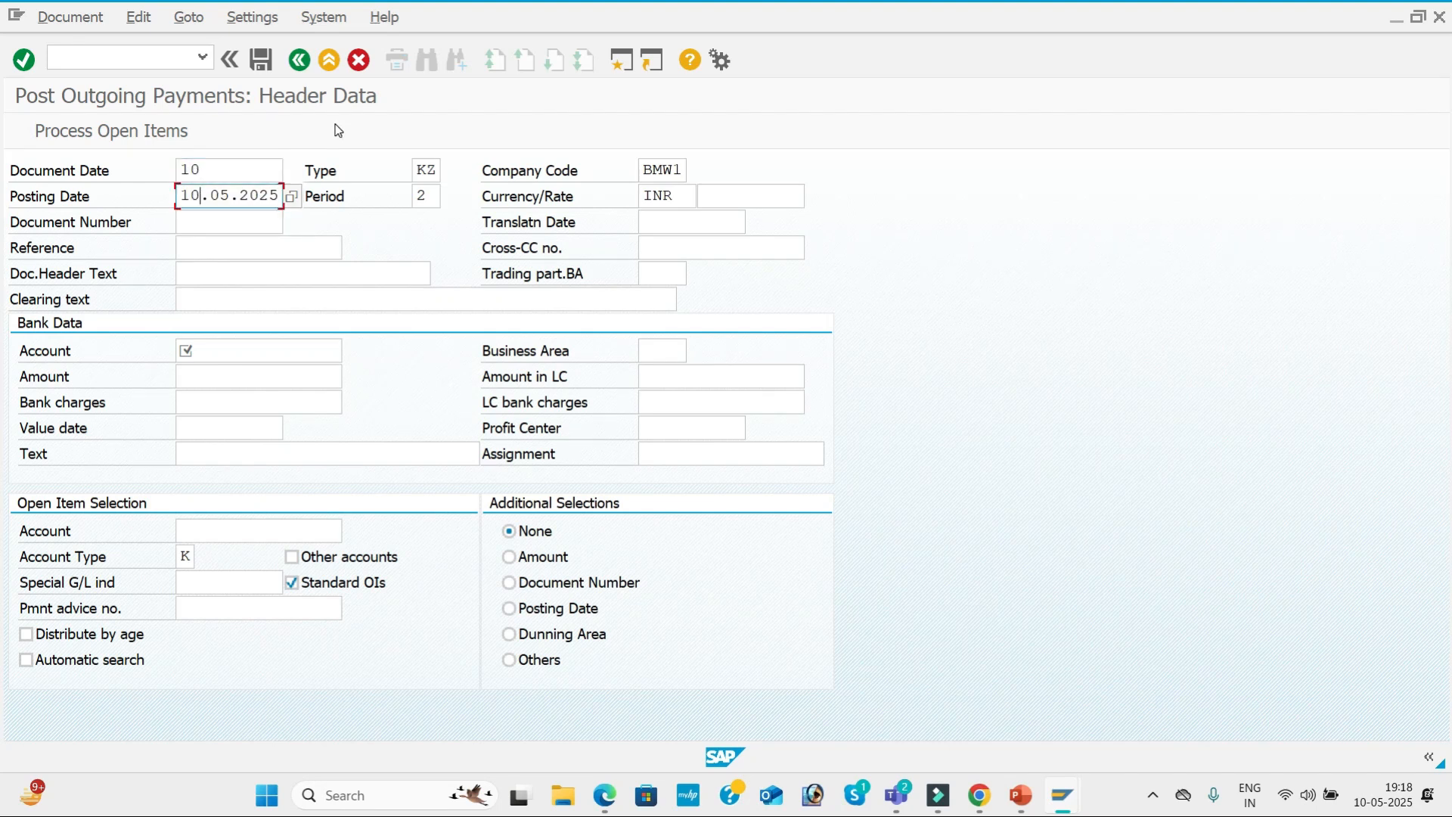
{"action": "key", "text": "shift+Tab"}
{"action": "type", "text": ".05.202"}
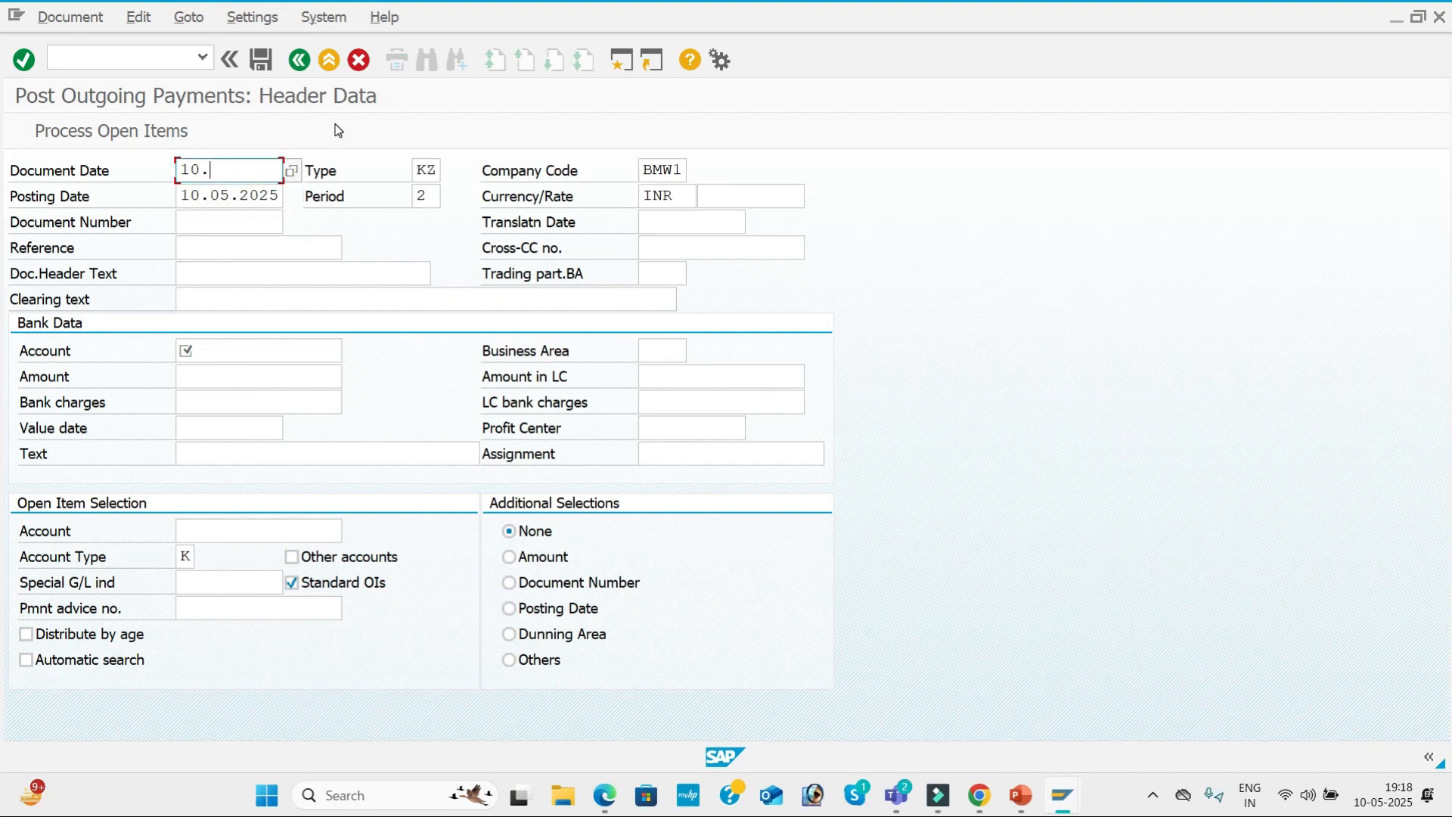
{"action": "type", "text": "5"}
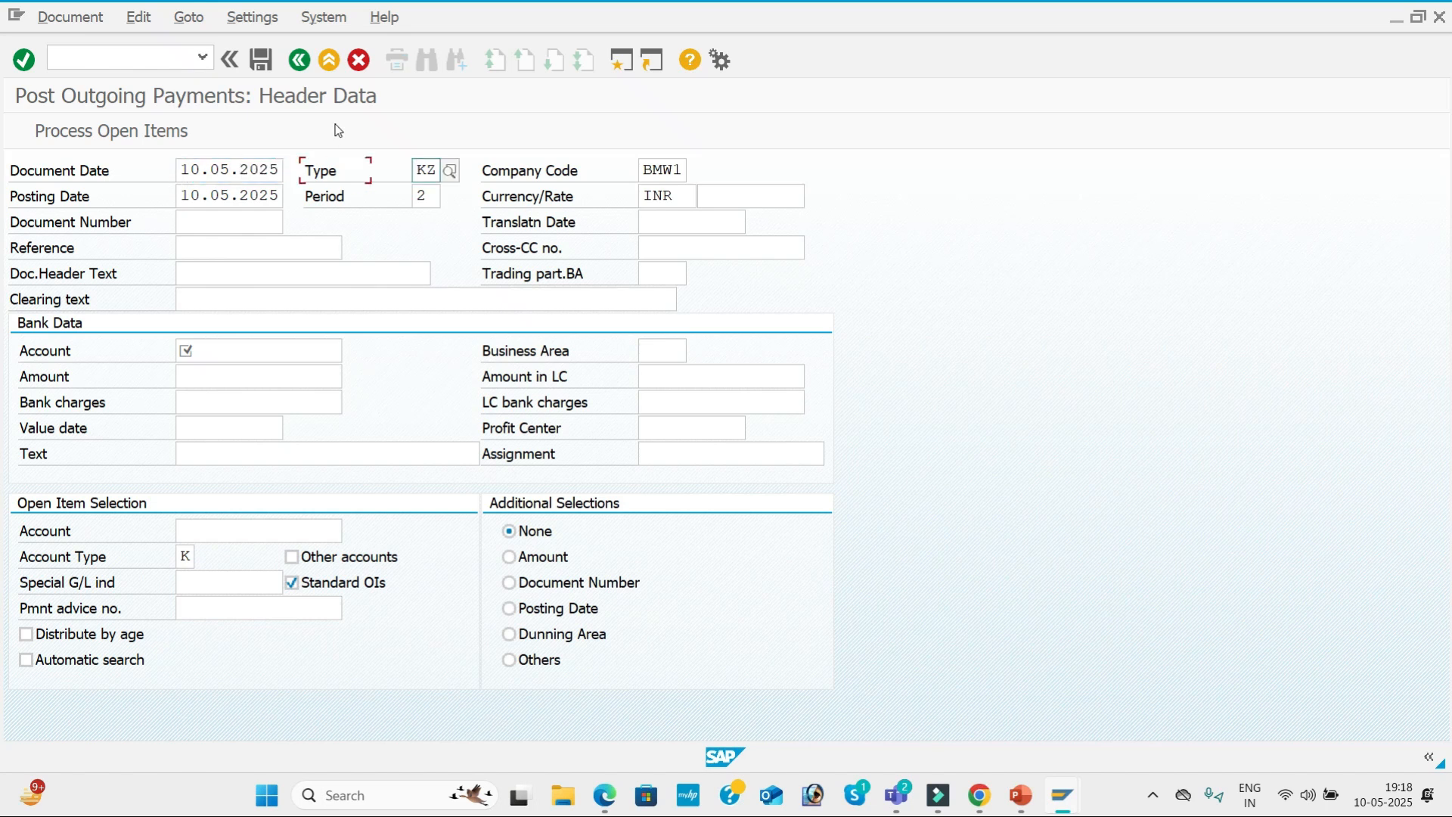
{"action": "key", "text": "Tab"}
{"action": "key", "text": "Tab"}
{"action": "key", "text": "Tab"}
{"action": "key", "text": "Tab"}
{"action": "key", "text": "Tab"}
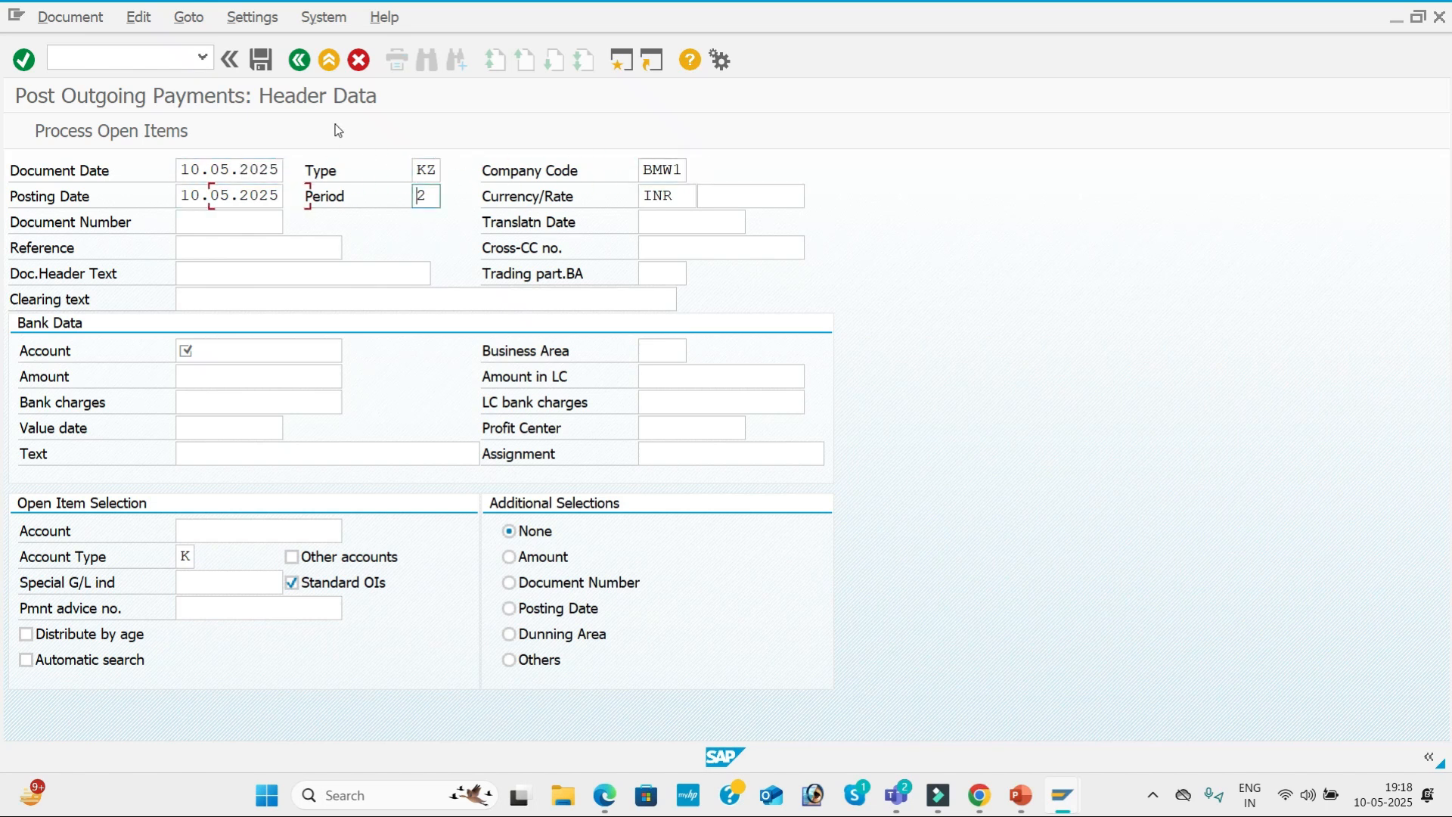
{"action": "key", "text": "Tab"}
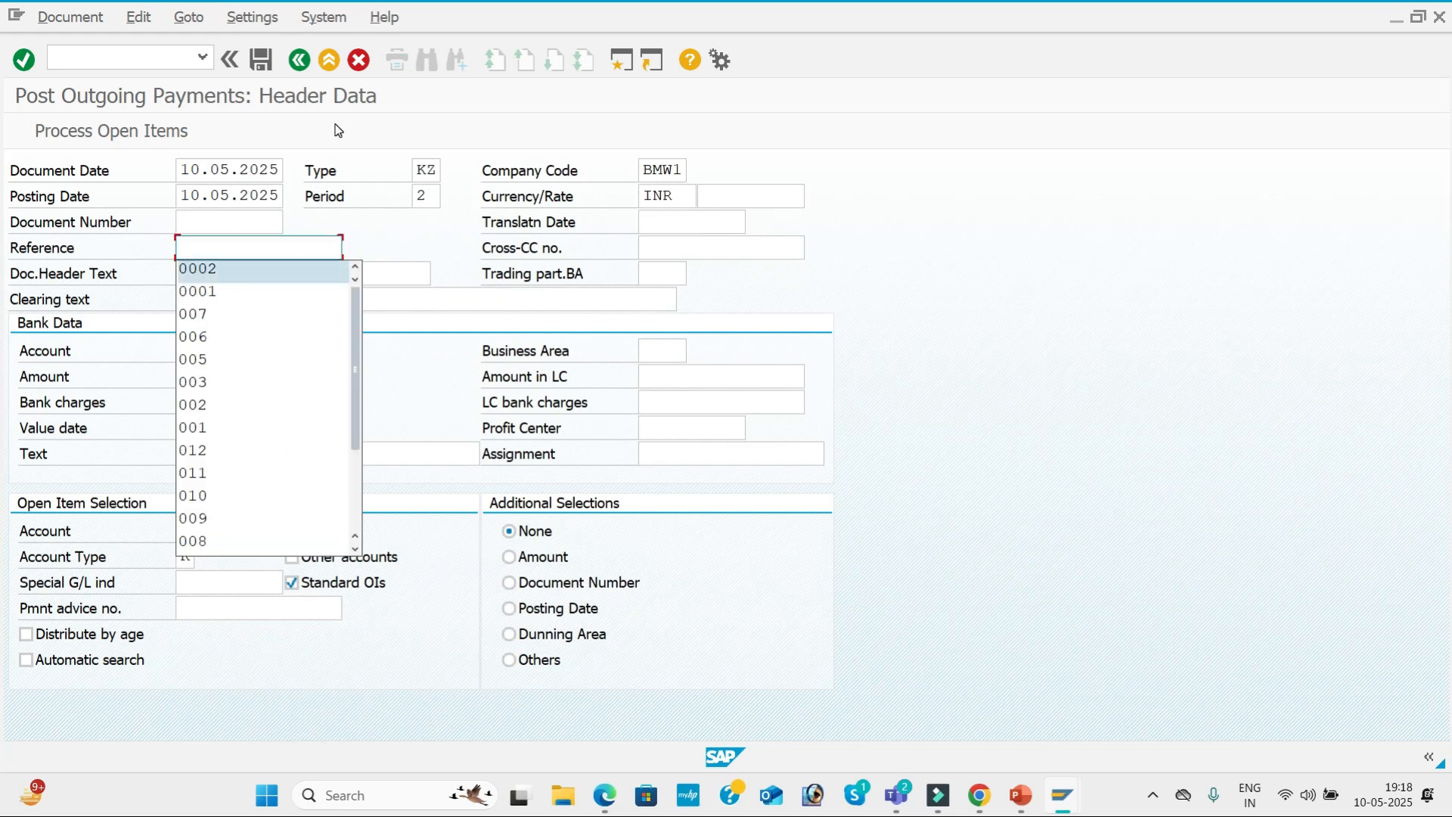
Set the payment's reference to 0001 and its document header text to VENDOR PAYMENT.
{"action": "key", "text": "Return"}
{"action": "left_click", "coordinate": [304, 251]}
{"action": "key", "text": "BackSpace"}
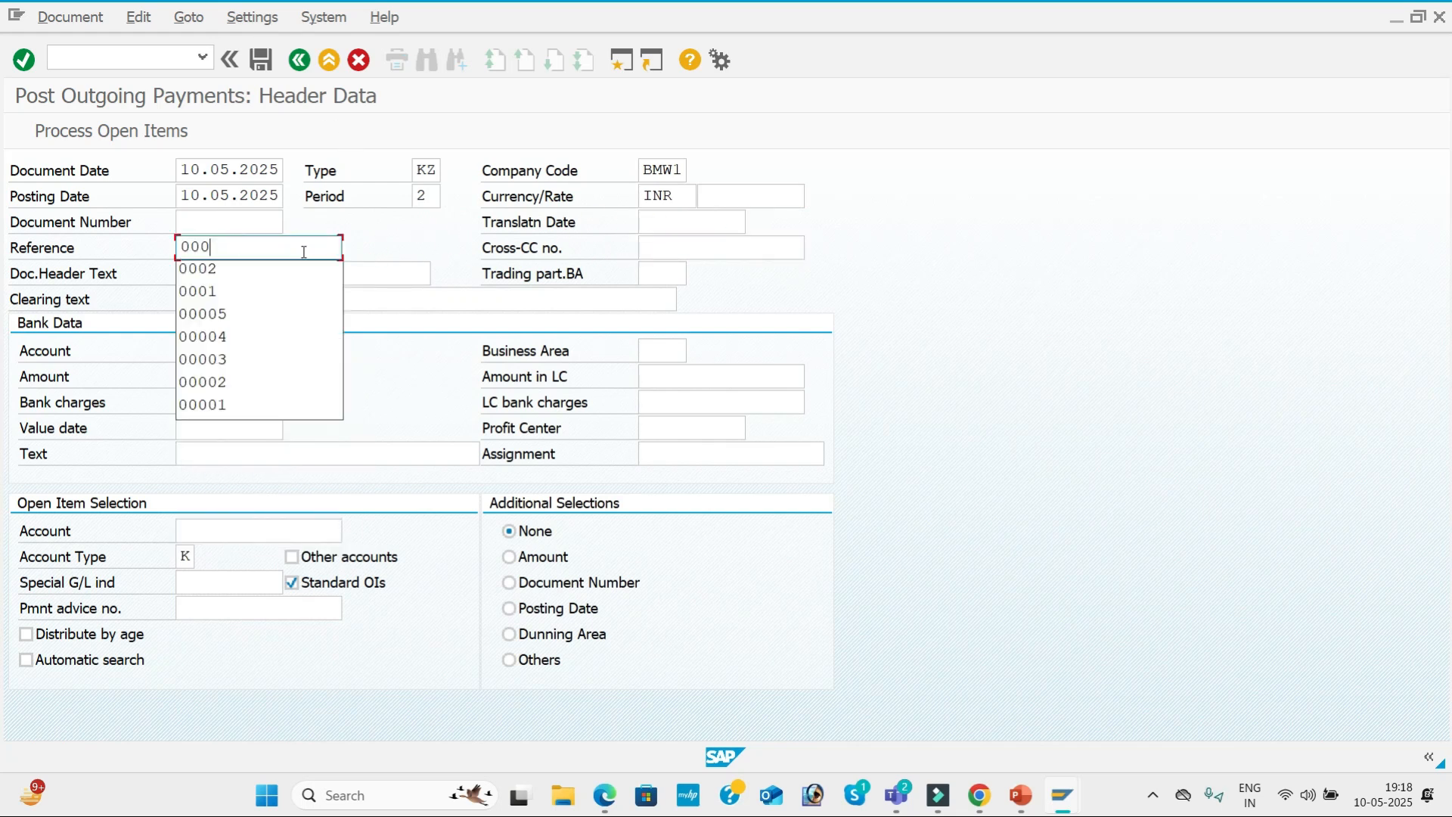
{"action": "type", "text": "1"}
{"action": "key", "text": "Tab"}
{"action": "key", "text": "Down"}
{"action": "key", "text": "Down"}
{"action": "key", "text": "Down"}
{"action": "key", "text": "Return"}
{"action": "key", "text": "Tab"}
{"action": "key", "text": "Tab"}
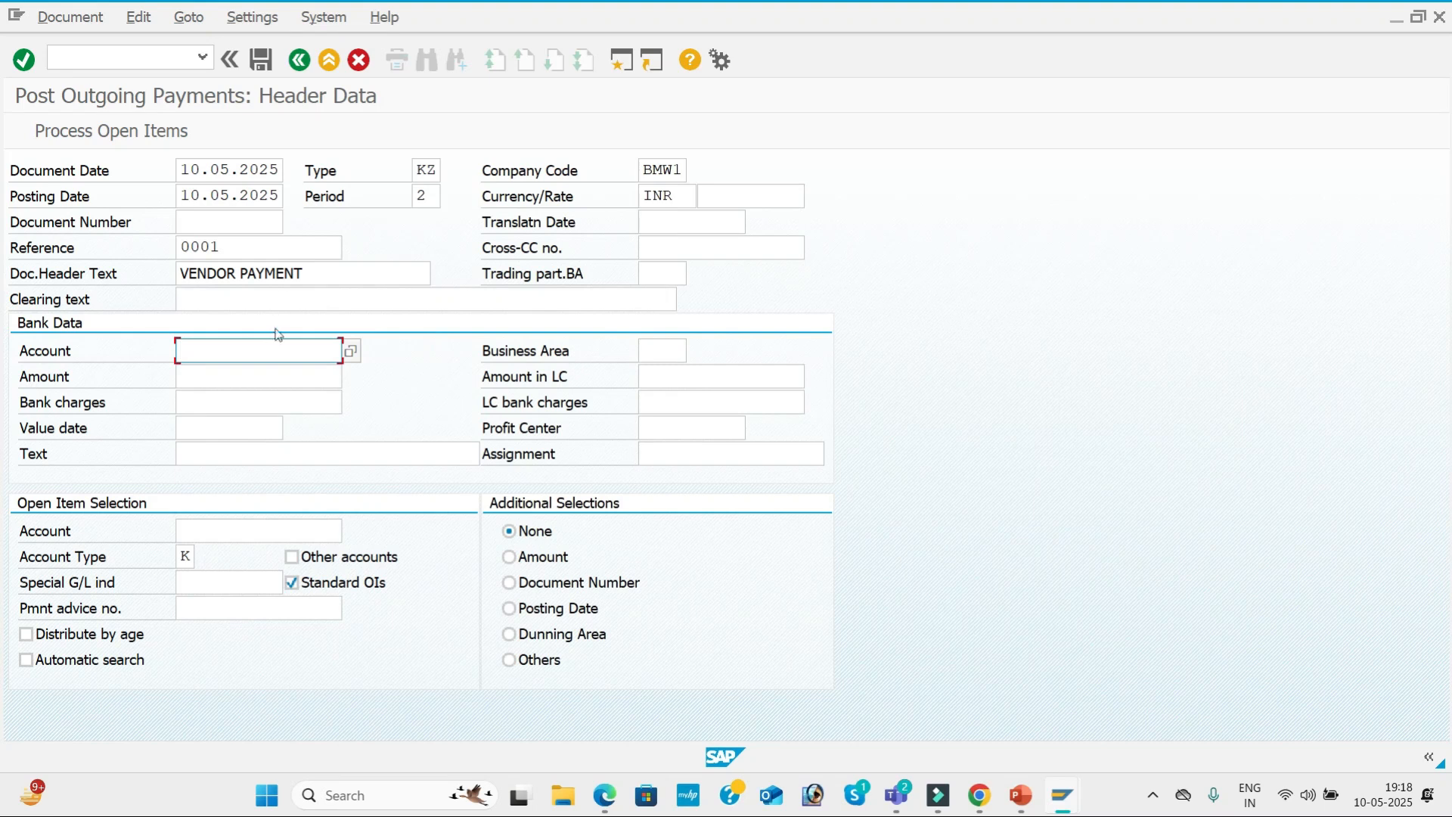
Look up BMW1's G/L accounts and enter Sbi Bank, 200001, as the bank account of the payment.
{"action": "left_click", "coordinate": [351, 352]}
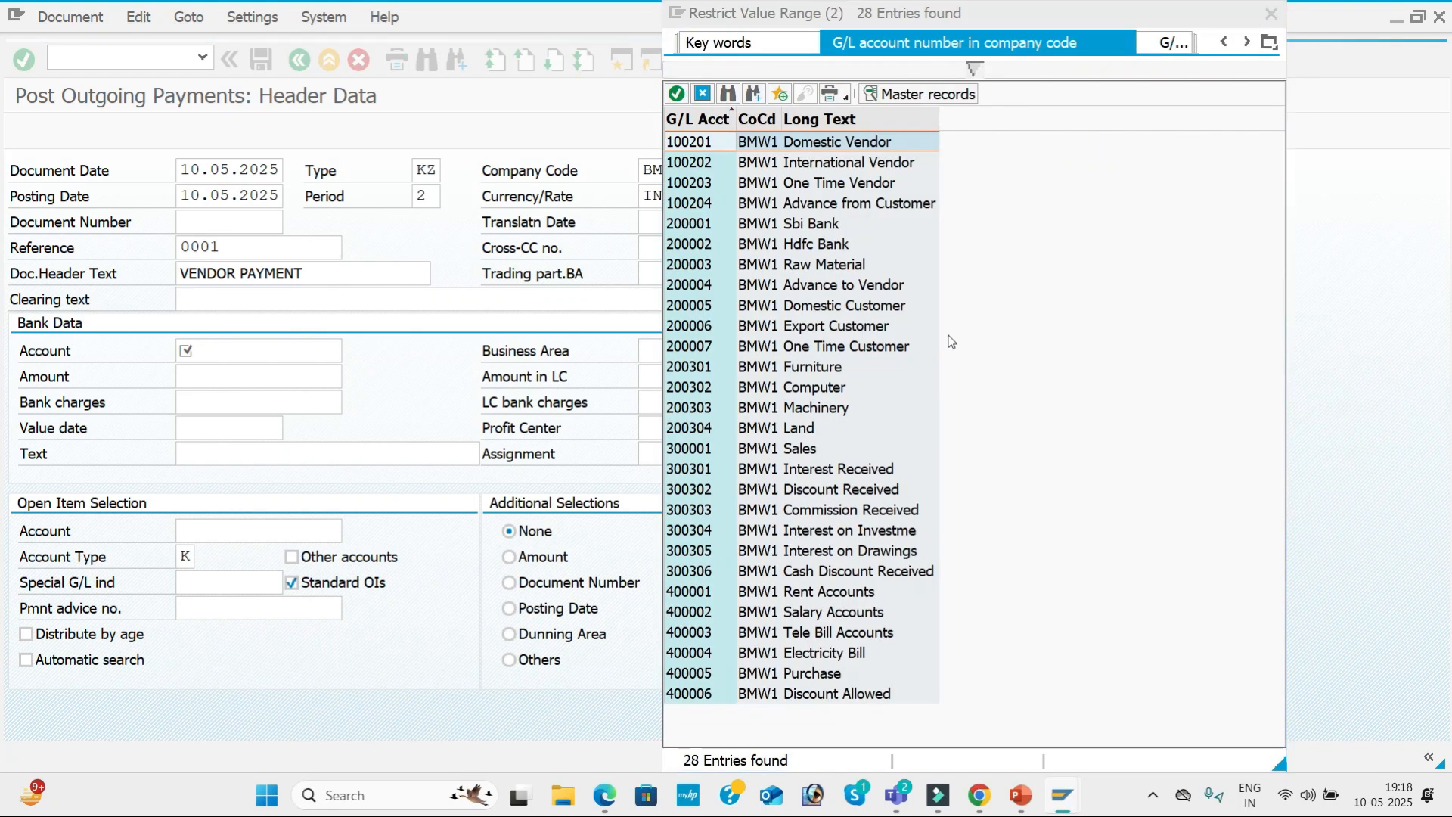
{"action": "key", "text": "Down"}
{"action": "key", "text": "Down"}
{"action": "key", "text": "Down"}
{"action": "key", "text": "Down"}
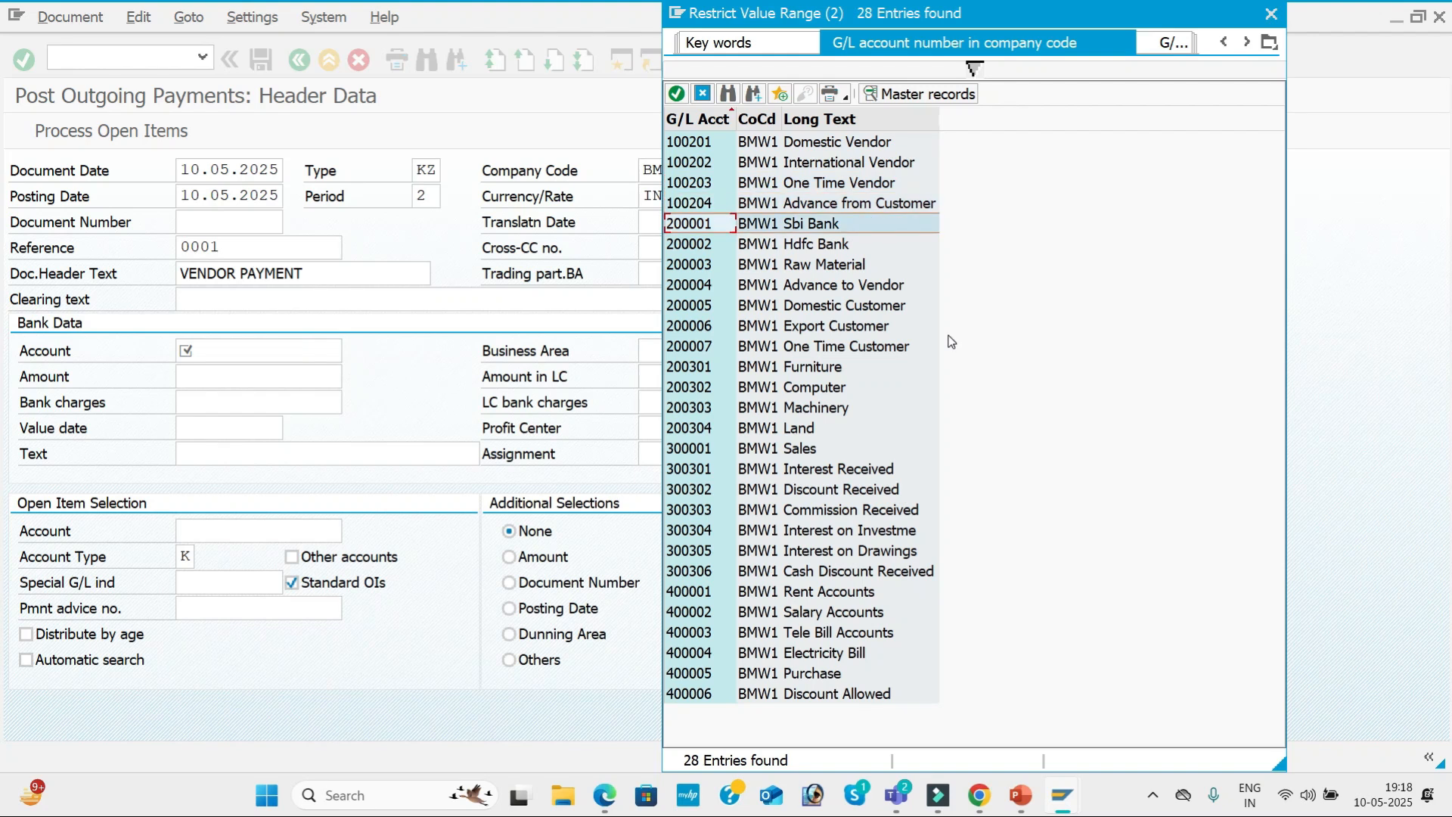
{"action": "key", "text": "Escape"}
{"action": "key", "text": "Tab"}
{"action": "key", "text": "Tab"}
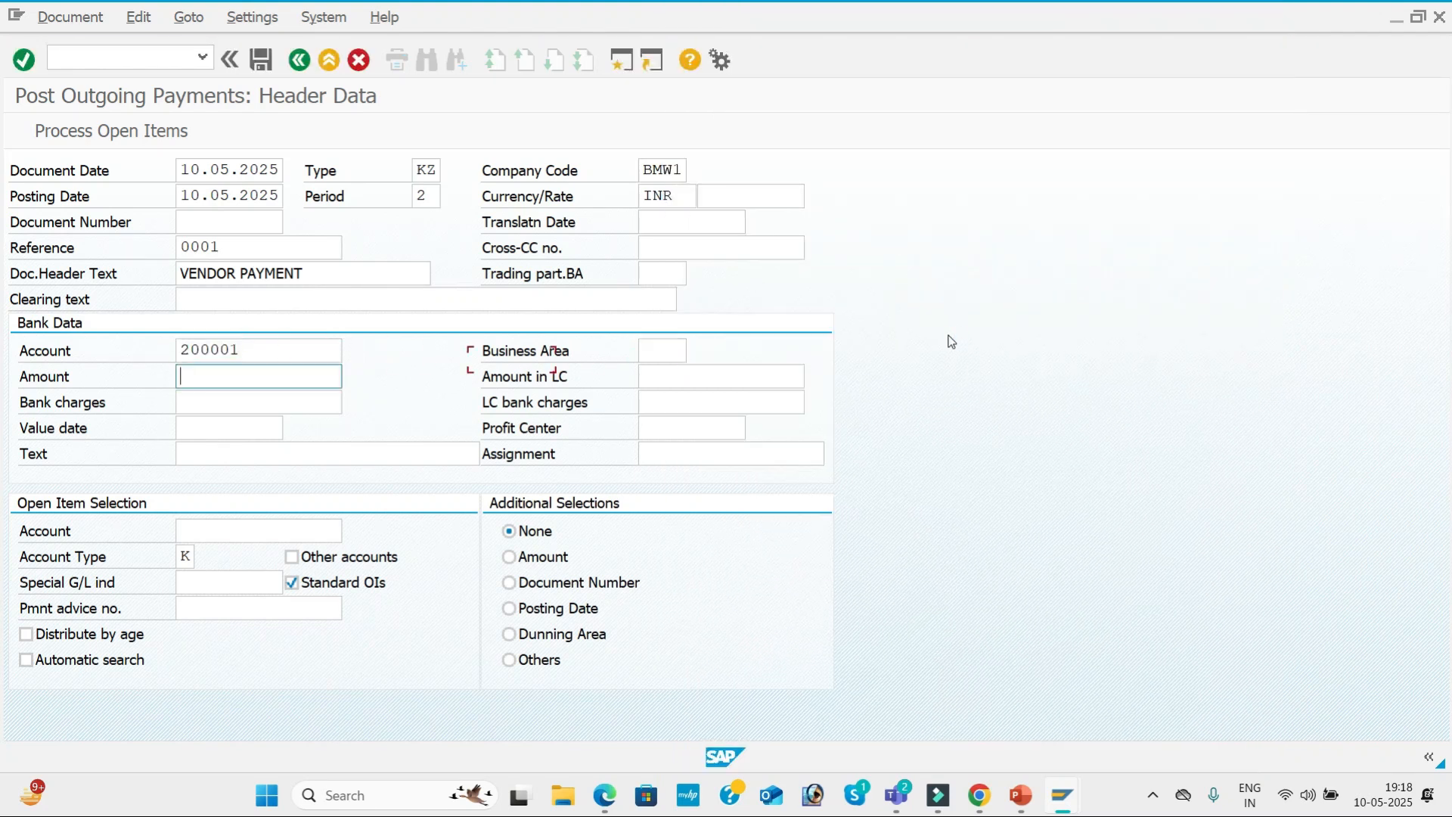
Set the bank data amount to 90000 and the value date to 10.05.2025.
{"action": "type", "text": "9"}
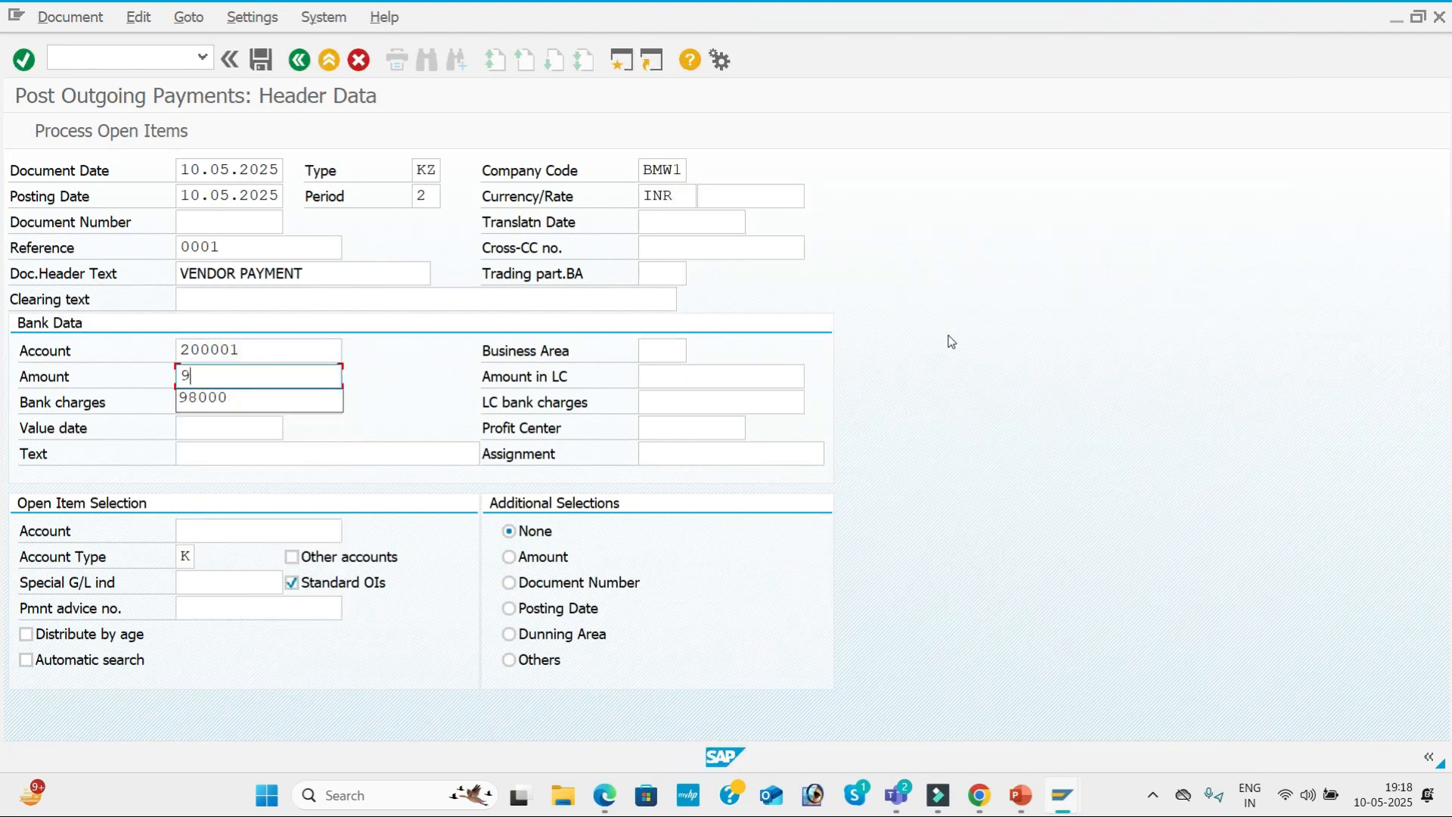
{"action": "key", "text": "BackSpace"}
{"action": "type", "text": "90000"}
{"action": "key", "text": "Tab"}
{"action": "key", "text": "Tab"}
{"action": "key", "text": "Tab"}
{"action": "key", "text": "Tab"}
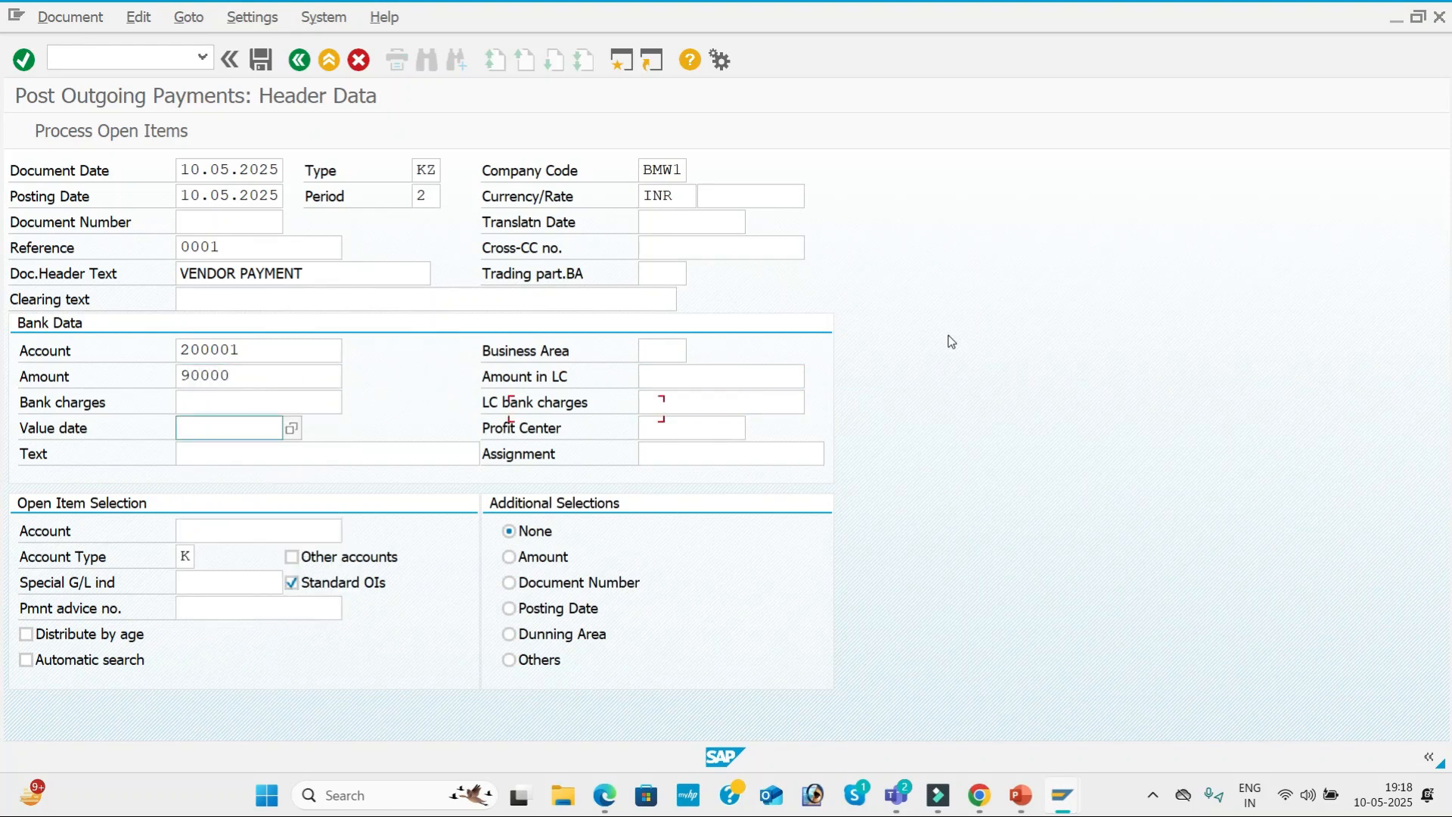
{"action": "type", "text": "10.05.2025"}
Choose VENDOR INVOICE as the text in the bank data of the payment.
{"action": "key", "text": "Tab"}
{"action": "key", "text": "Tab"}
{"action": "key", "text": "space"}
{"action": "key", "text": "Down"}
{"action": "key", "text": "Down"}
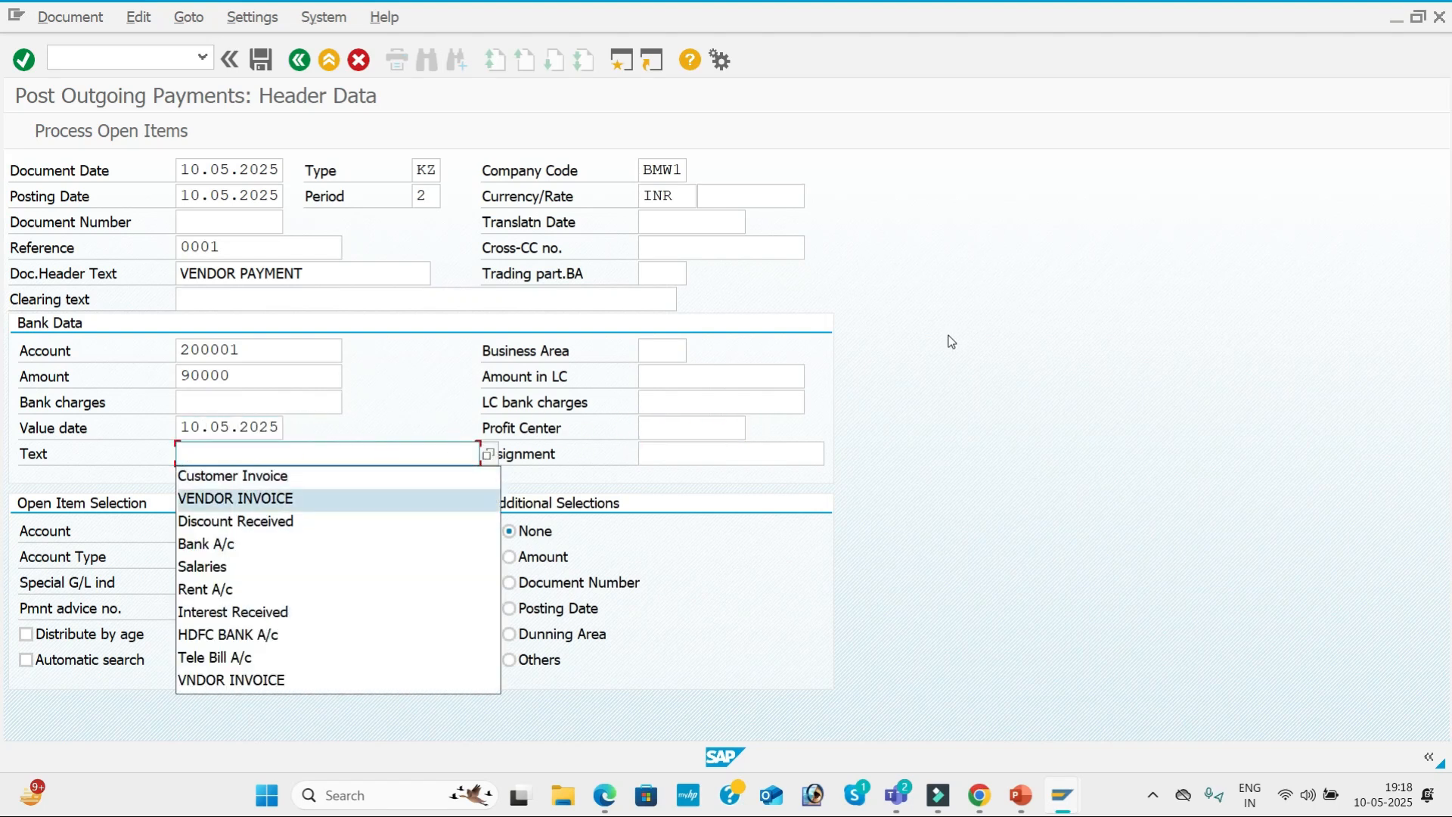
{"action": "key", "text": "Tab"}
{"action": "key", "text": "Tab"}
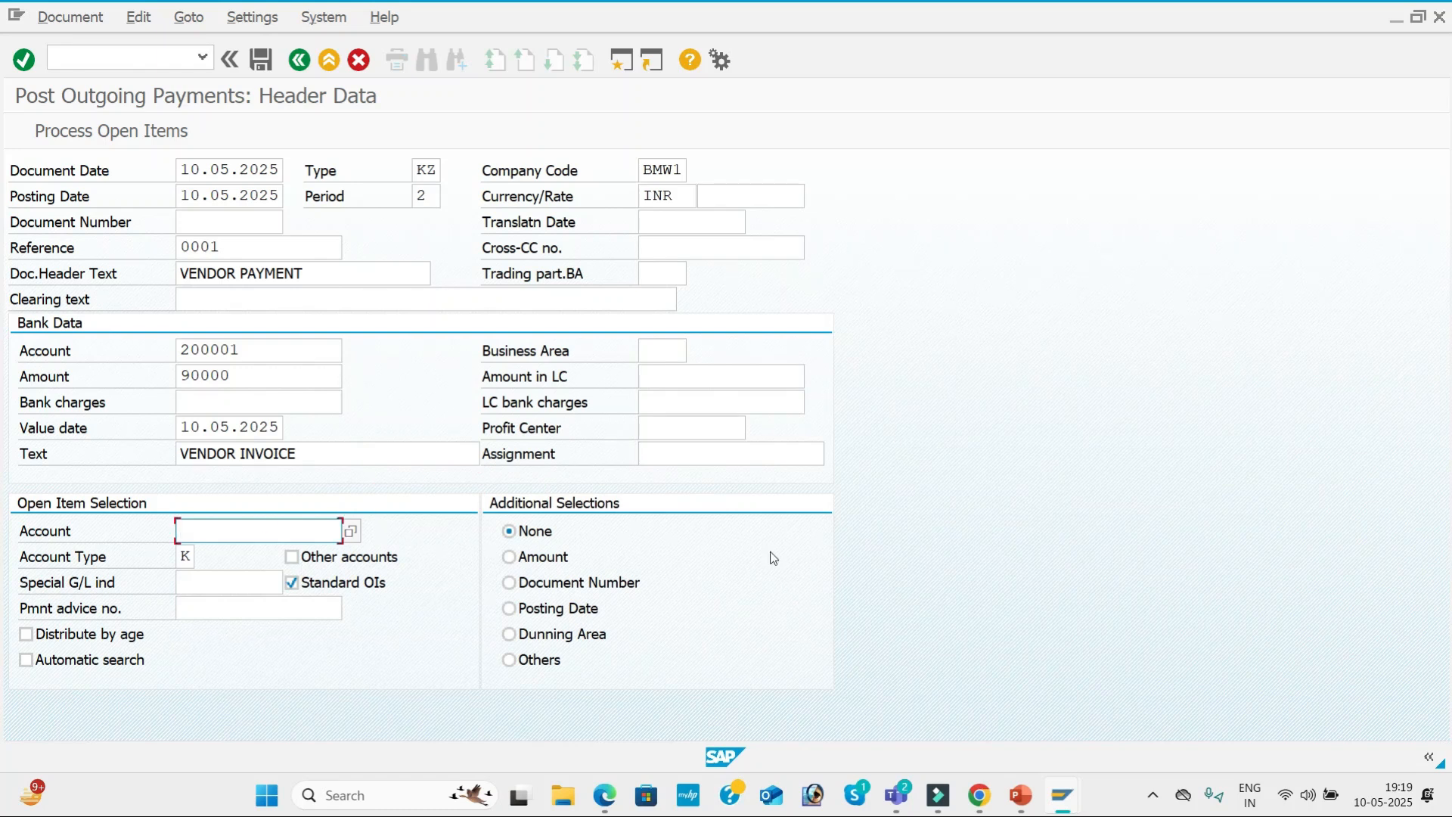
Select vendor FASTRACK PVT LTD for the open item selection, then process its open items and post the payment.
{"action": "left_click", "coordinate": [349, 532]}
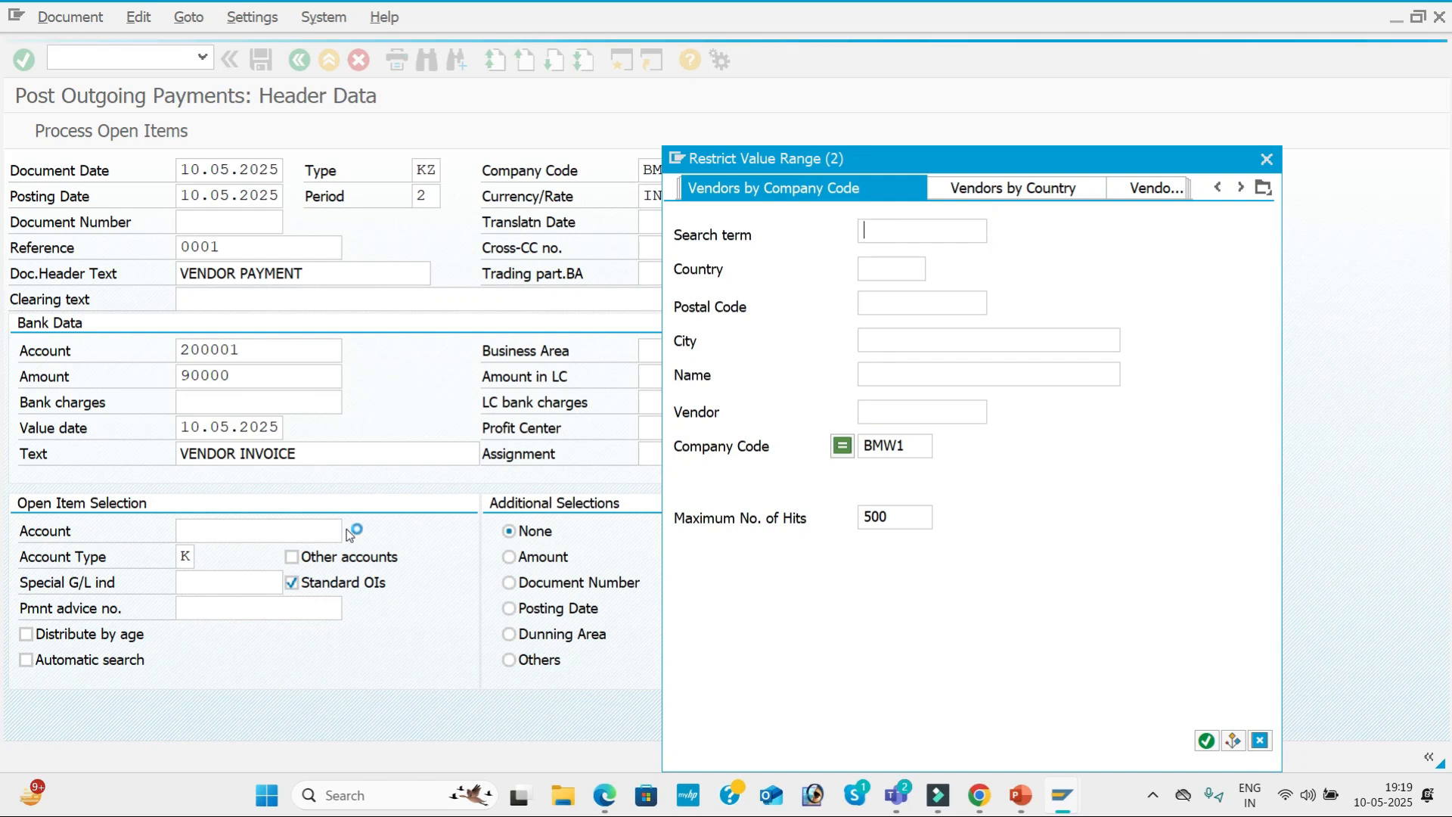
{"action": "key", "text": "Return"}
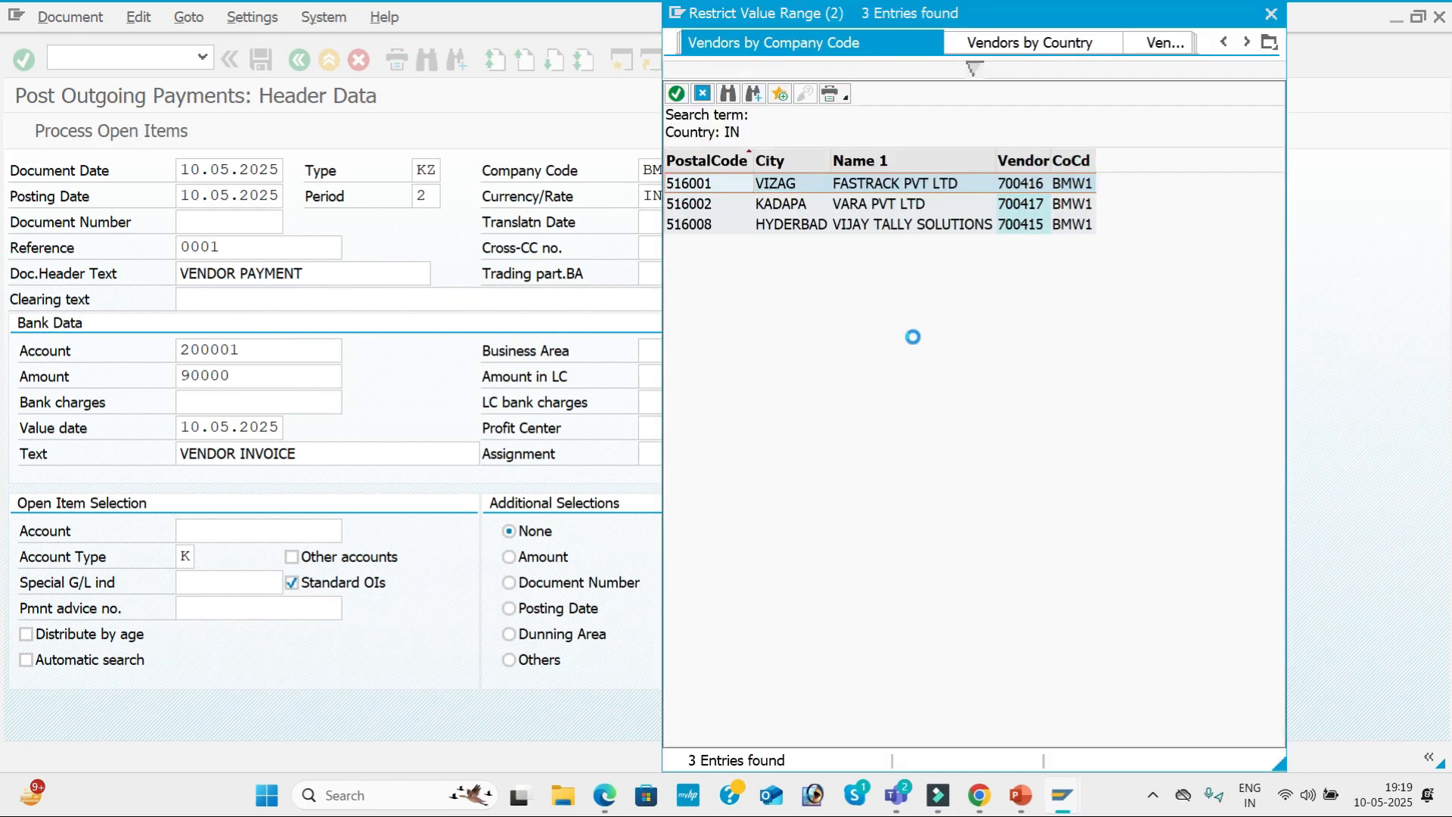
{"action": "key", "text": "Return"}
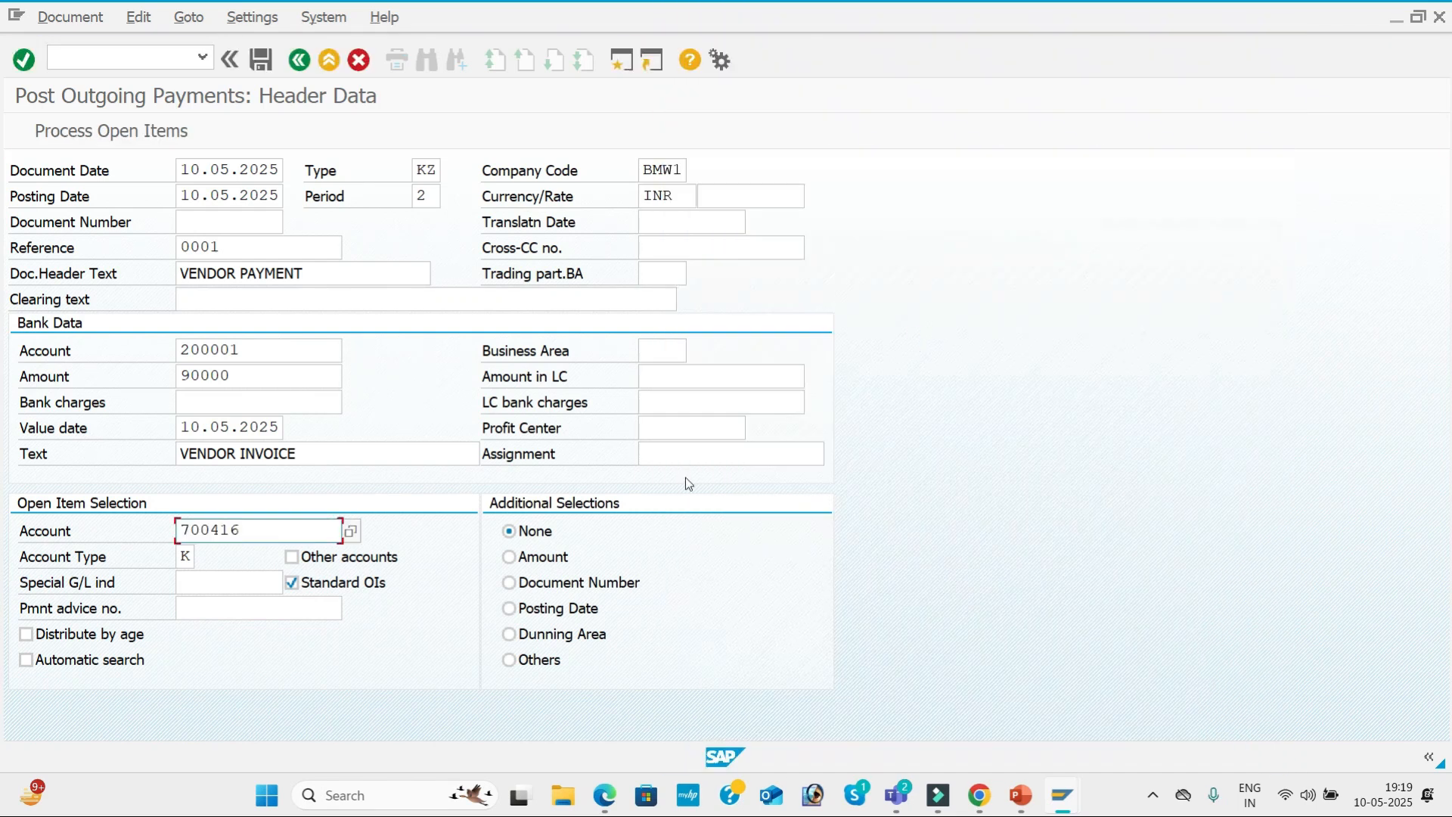
{"action": "left_click", "coordinate": [123, 130]}
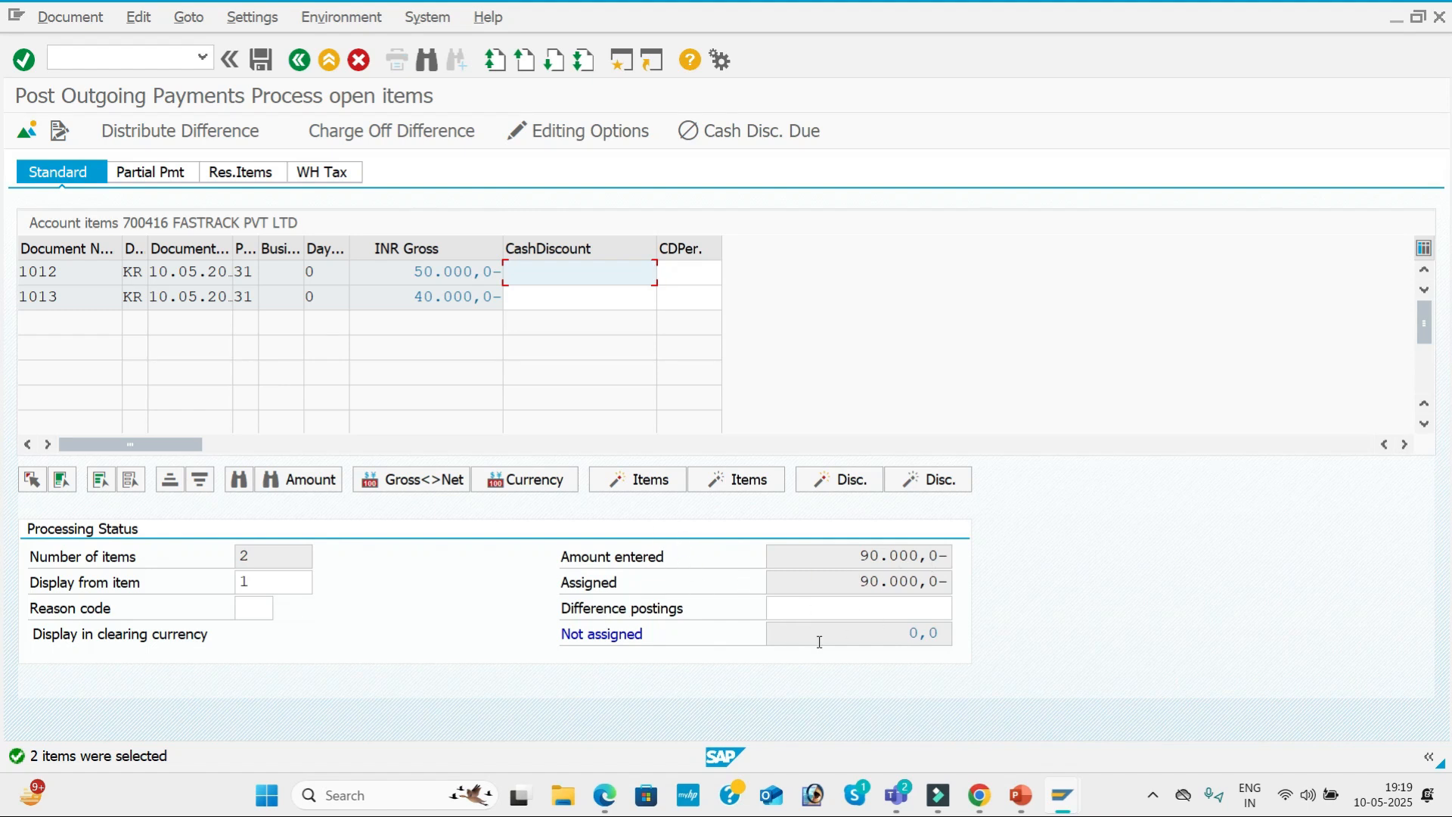
{"action": "left_click", "coordinate": [262, 59]}
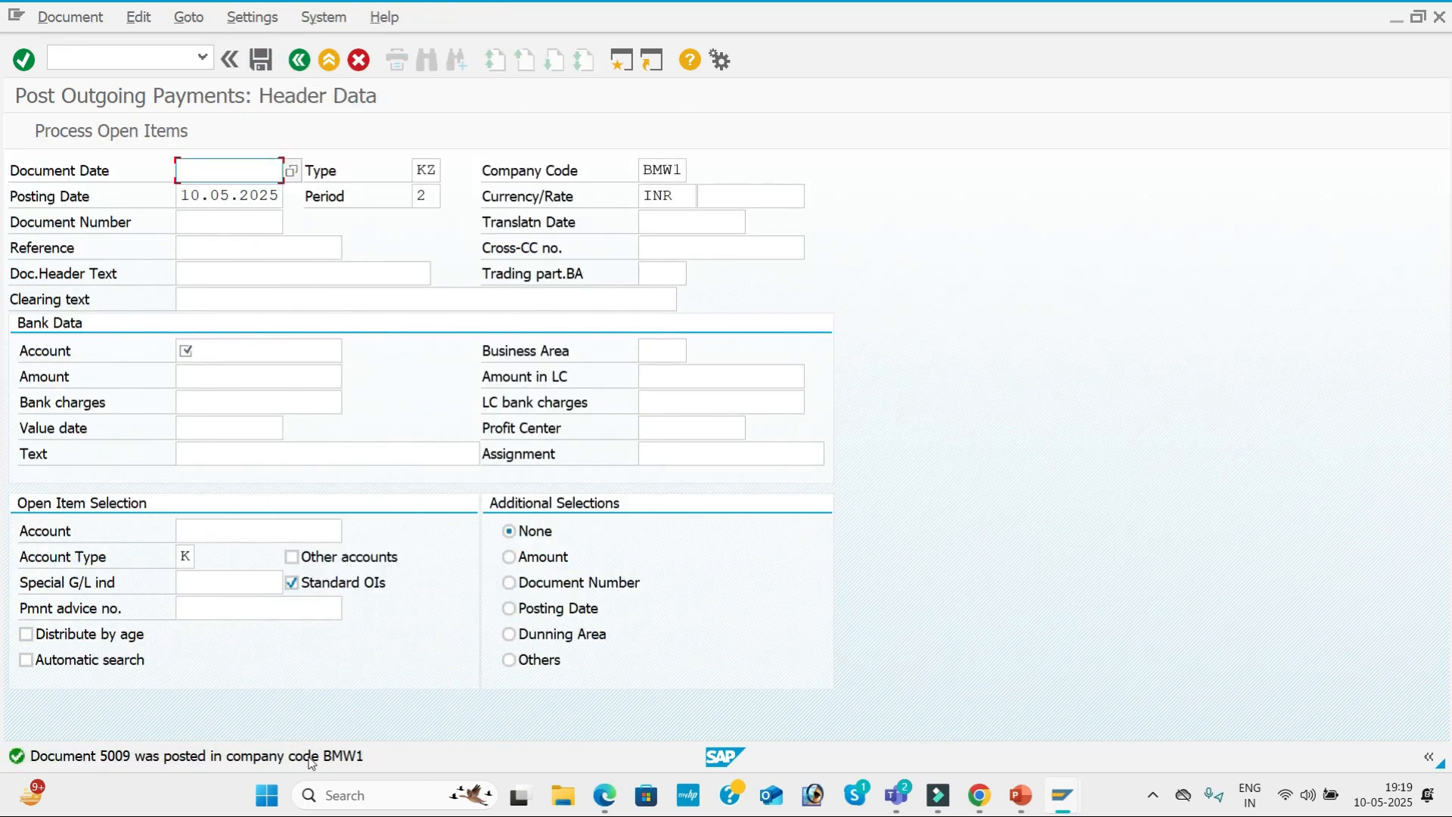
Refresh FASTRACK PVT LTD's open item list in the Vendor Line Item Display session and return to the selection screen.
{"action": "key", "text": "alt+Tab"}
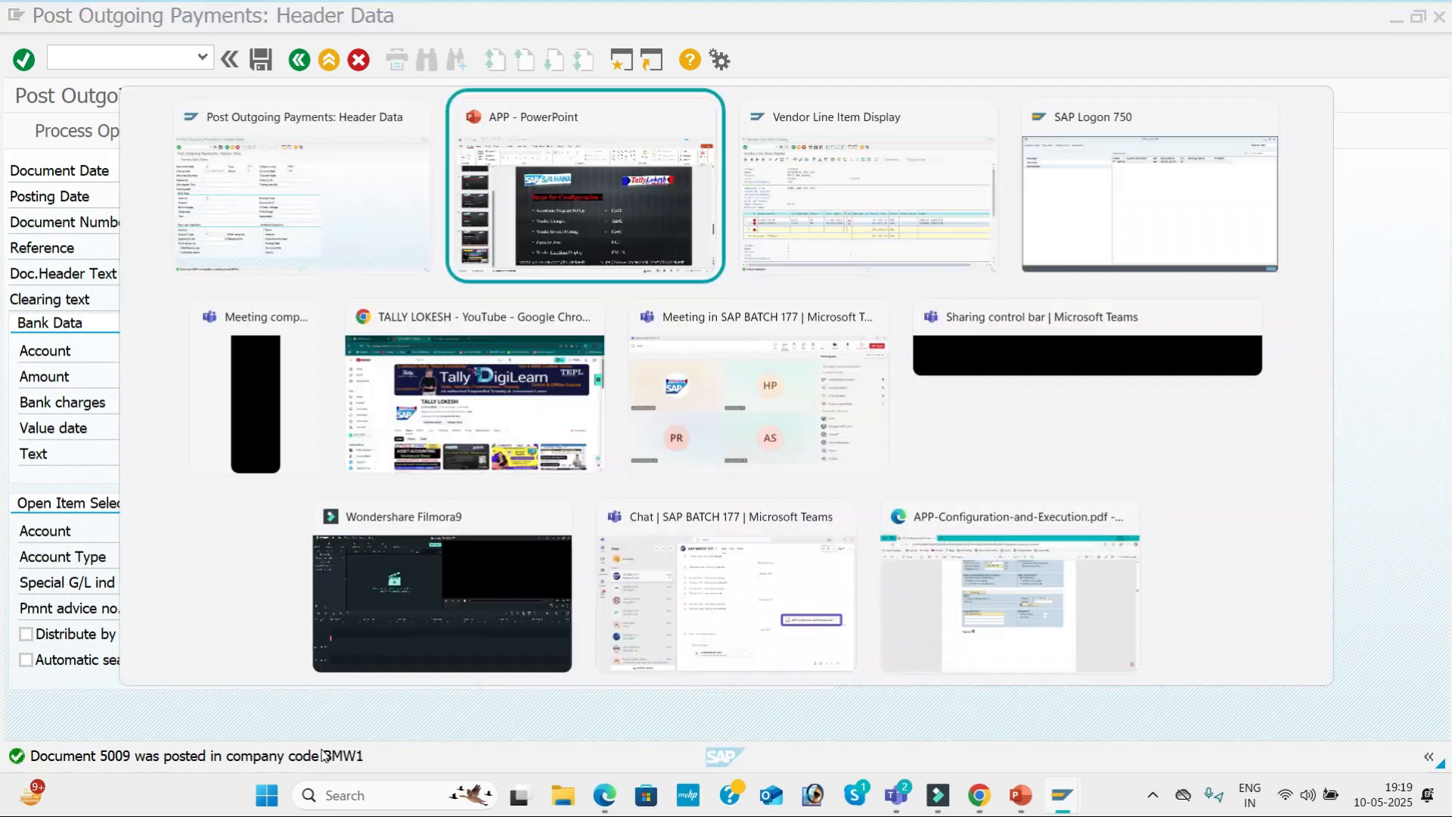
{"action": "key", "text": "alt+Tab"}
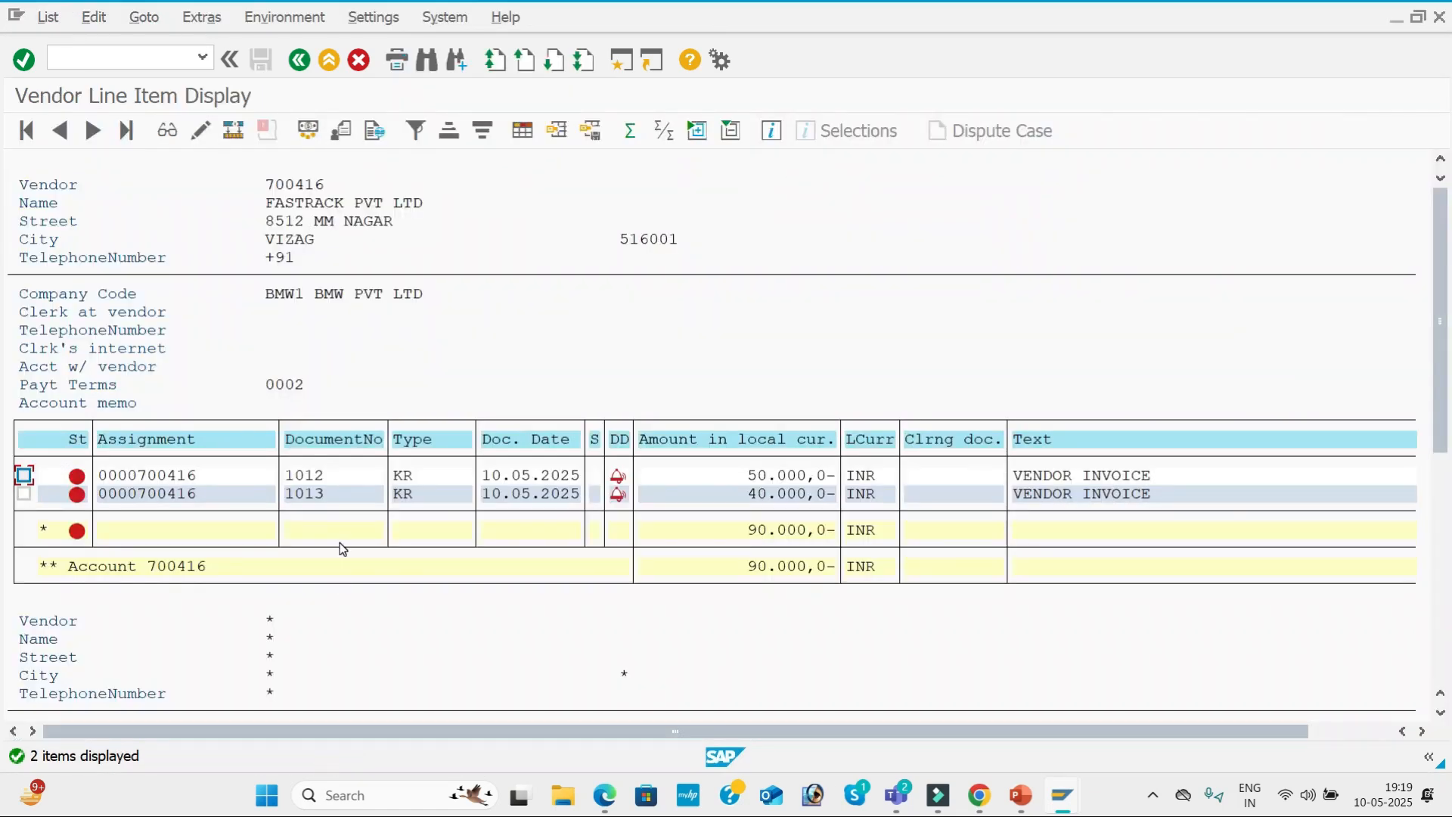
{"action": "left_click", "coordinate": [47, 17]}
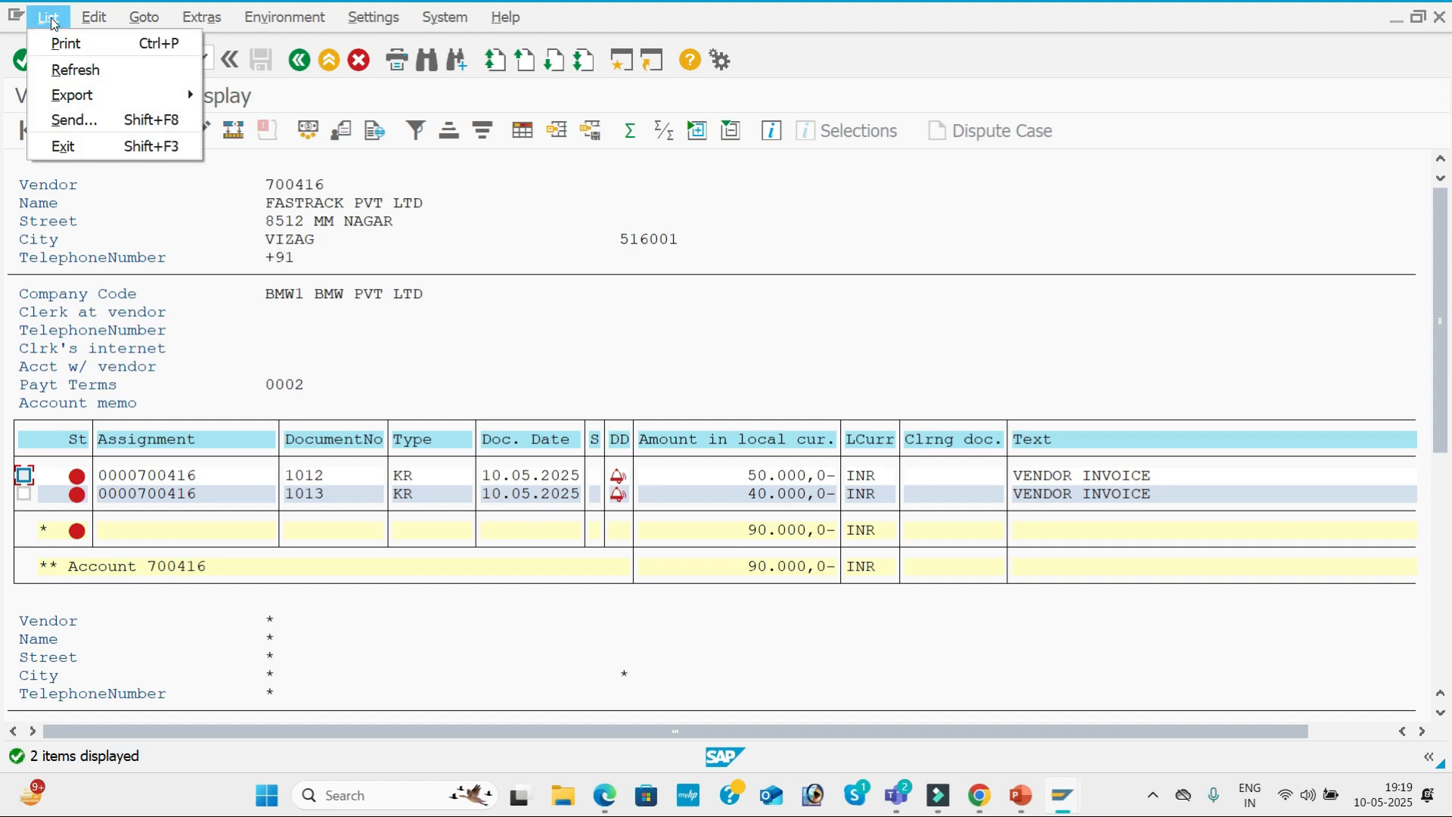
{"action": "left_click", "coordinate": [73, 73]}
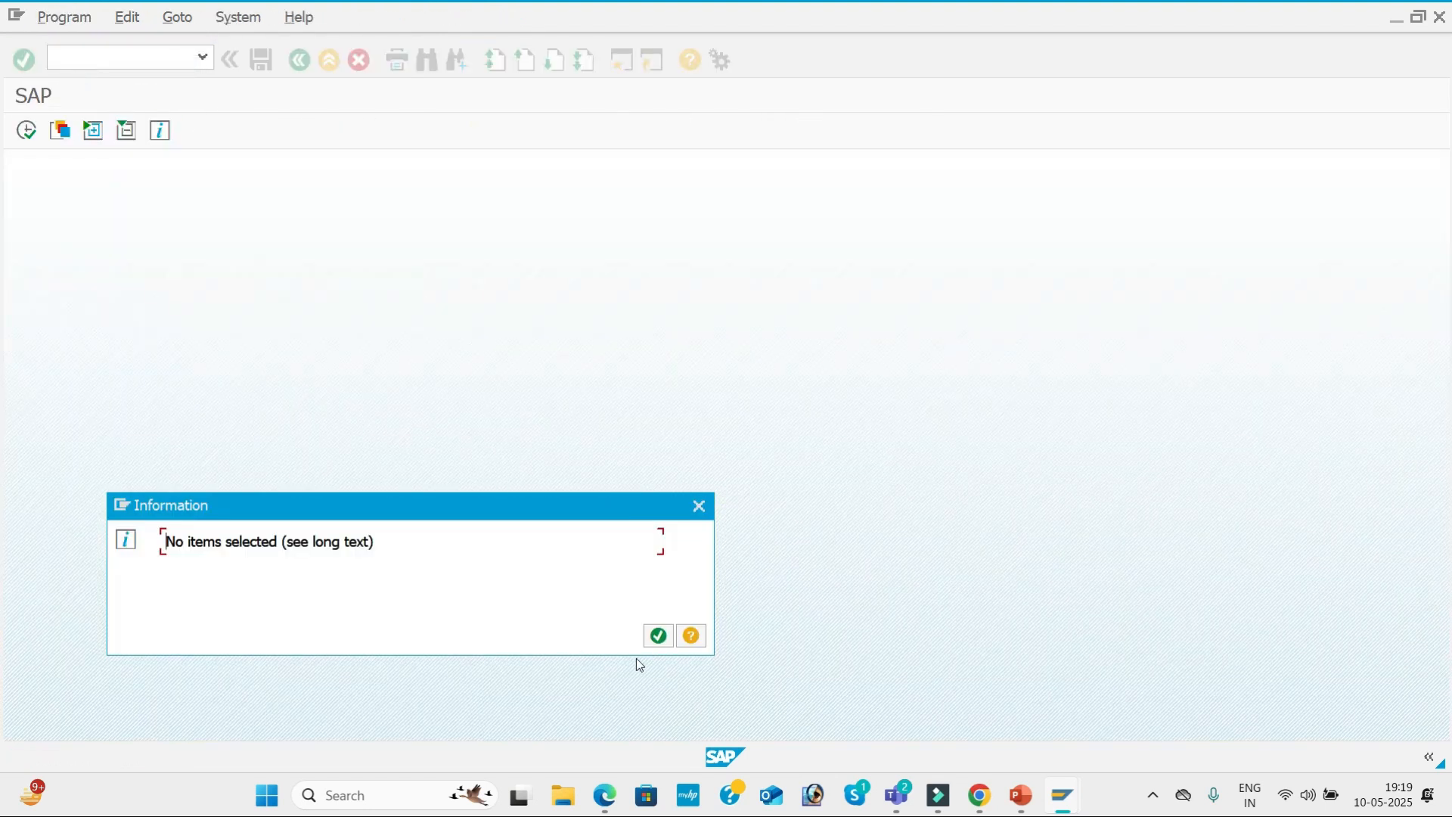
{"action": "left_click", "coordinate": [661, 636]}
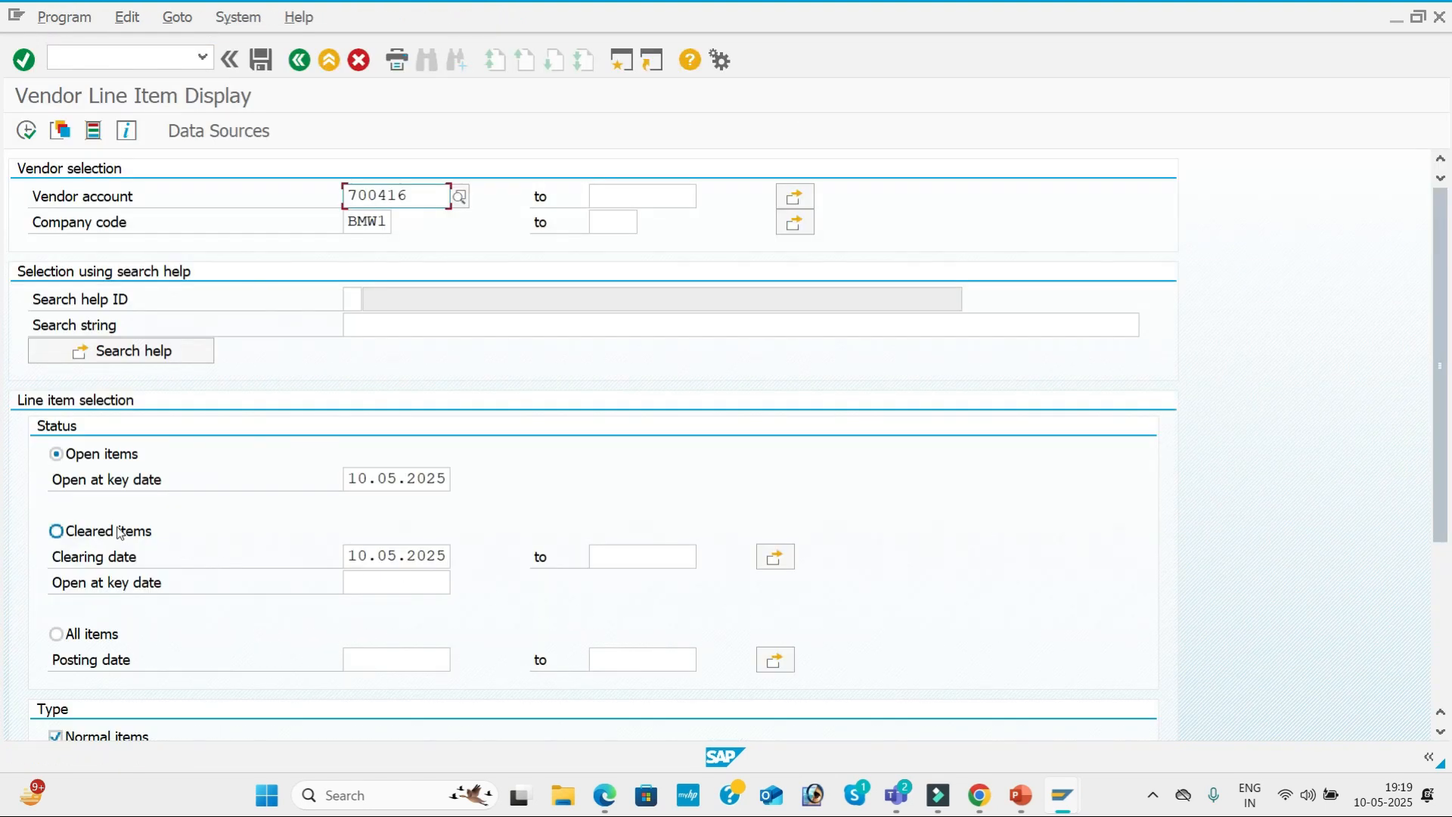
List FASTRACK PVT LTD's cleared items with clearing date 10.05.2025 and examine the two invoices and their payment document.
{"action": "left_click", "coordinate": [58, 531]}
{"action": "left_click", "coordinate": [391, 565]}
{"action": "left_click", "coordinate": [25, 133]}
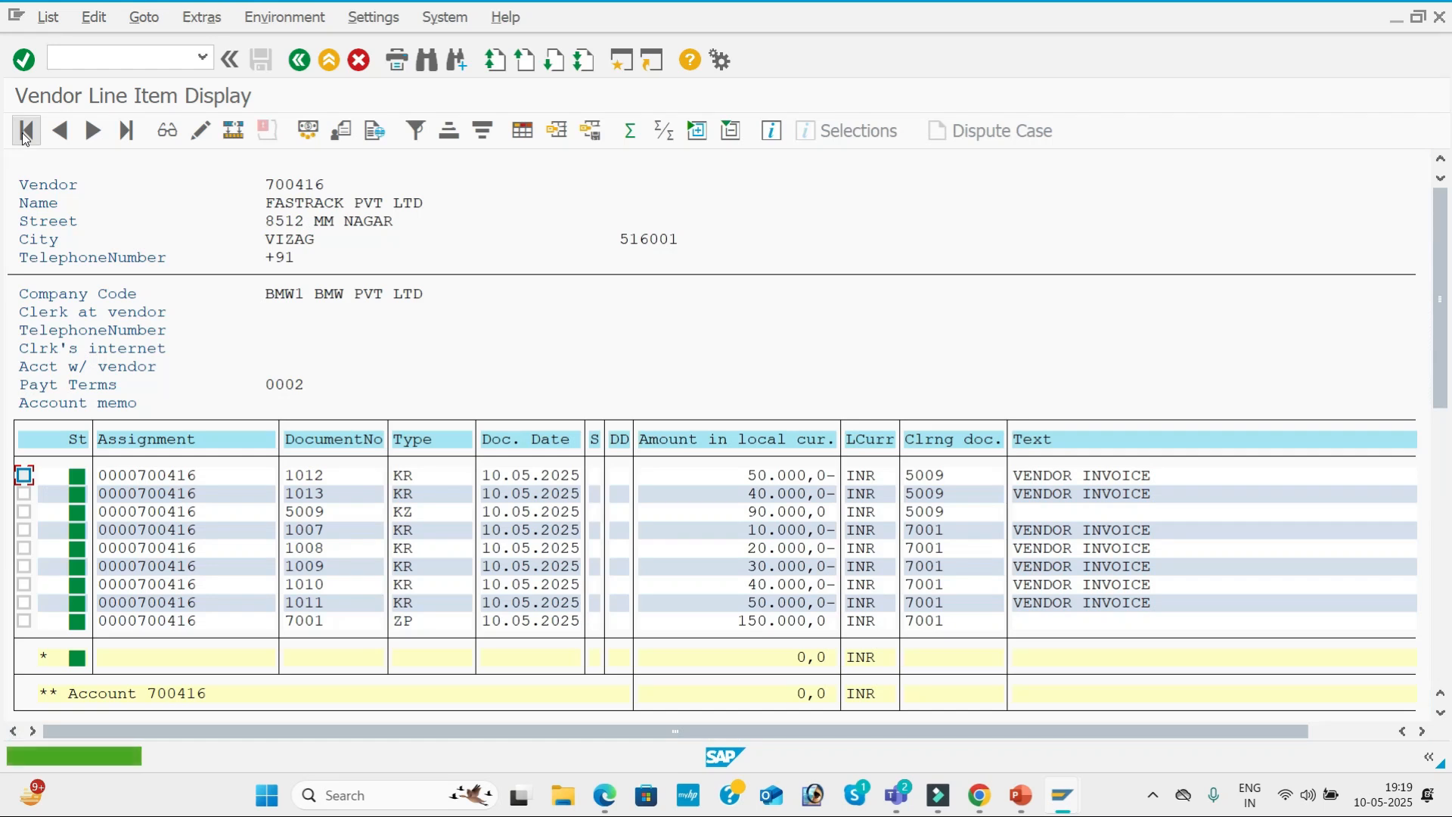
{"action": "left_click", "coordinate": [412, 488]}
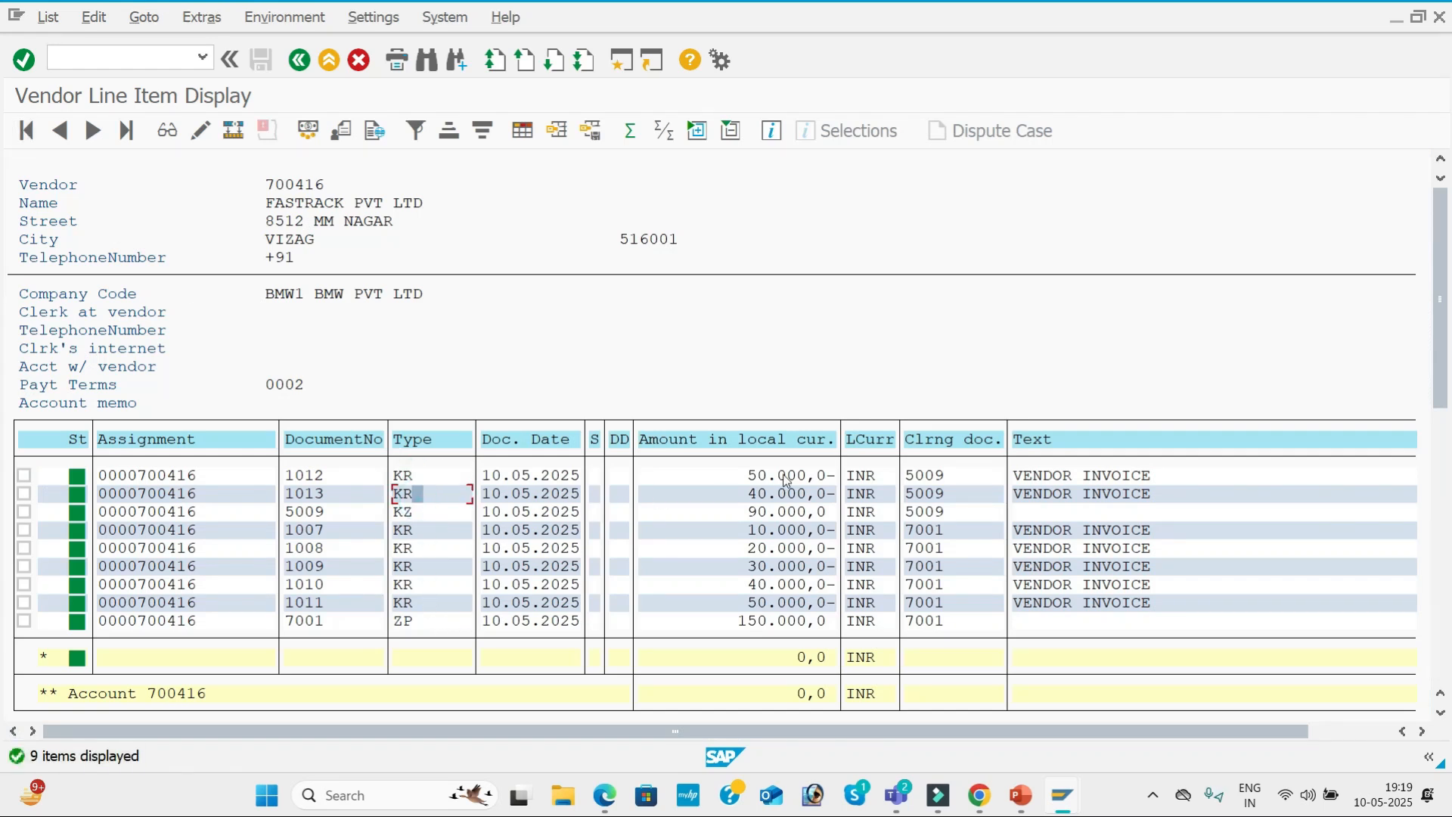
{"action": "left_click", "coordinate": [771, 494]}
{"action": "left_click", "coordinate": [434, 519]}
{"action": "left_click", "coordinate": [744, 503]}
Switch to the SAP BATCH 177 meeting in Microsoft Teams and leave the call.
{"action": "key", "text": "alt+Tab"}
{"action": "key", "text": "alt+Tab"}
{"action": "key", "text": "alt+Tab"}
{"action": "key", "text": "alt+Tab"}
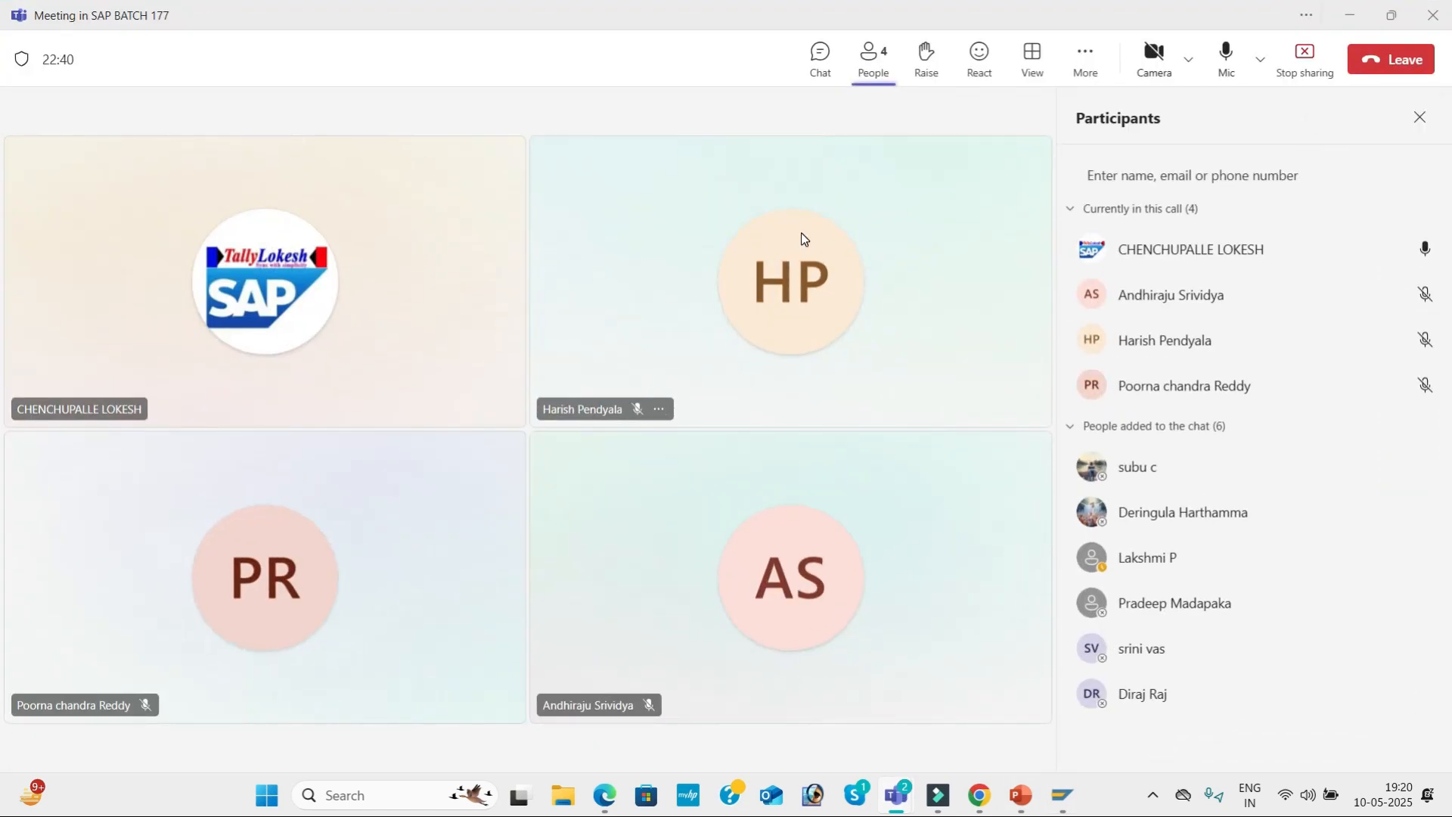
{"action": "mouse_move", "coordinate": [801, 233]}
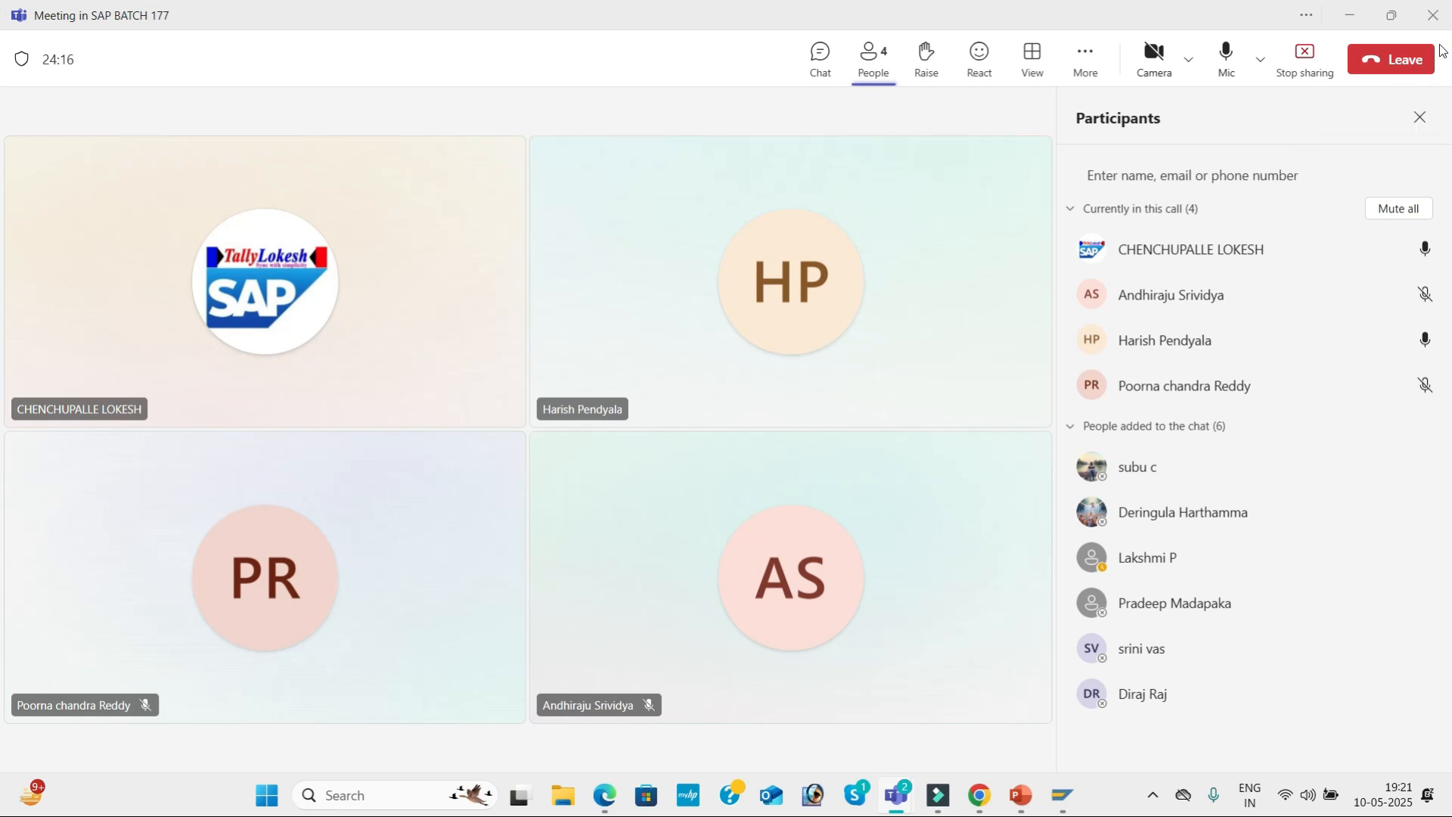
{"action": "left_click", "coordinate": [1412, 65]}
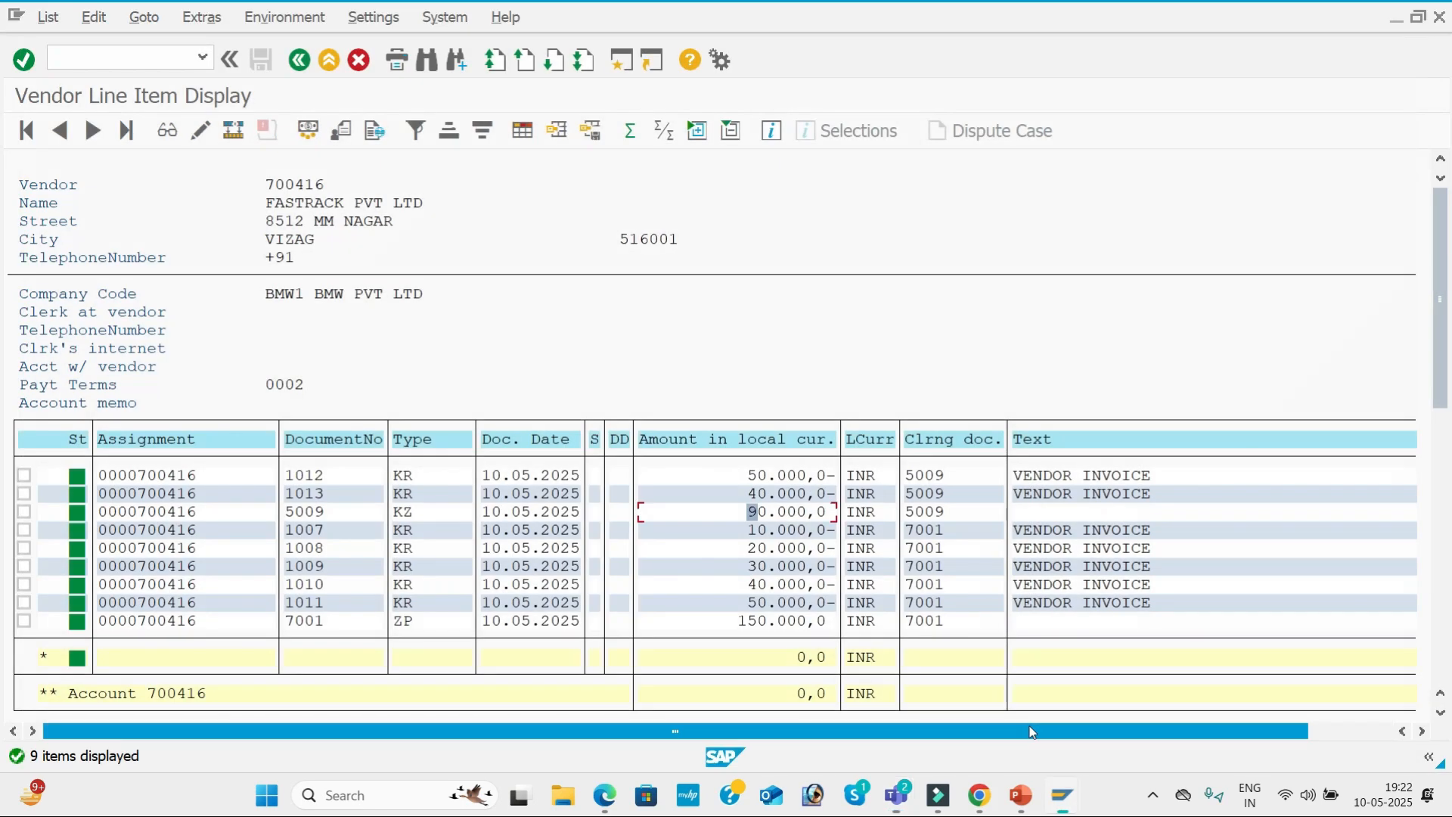
{"action": "left_click", "coordinate": [1152, 794]}
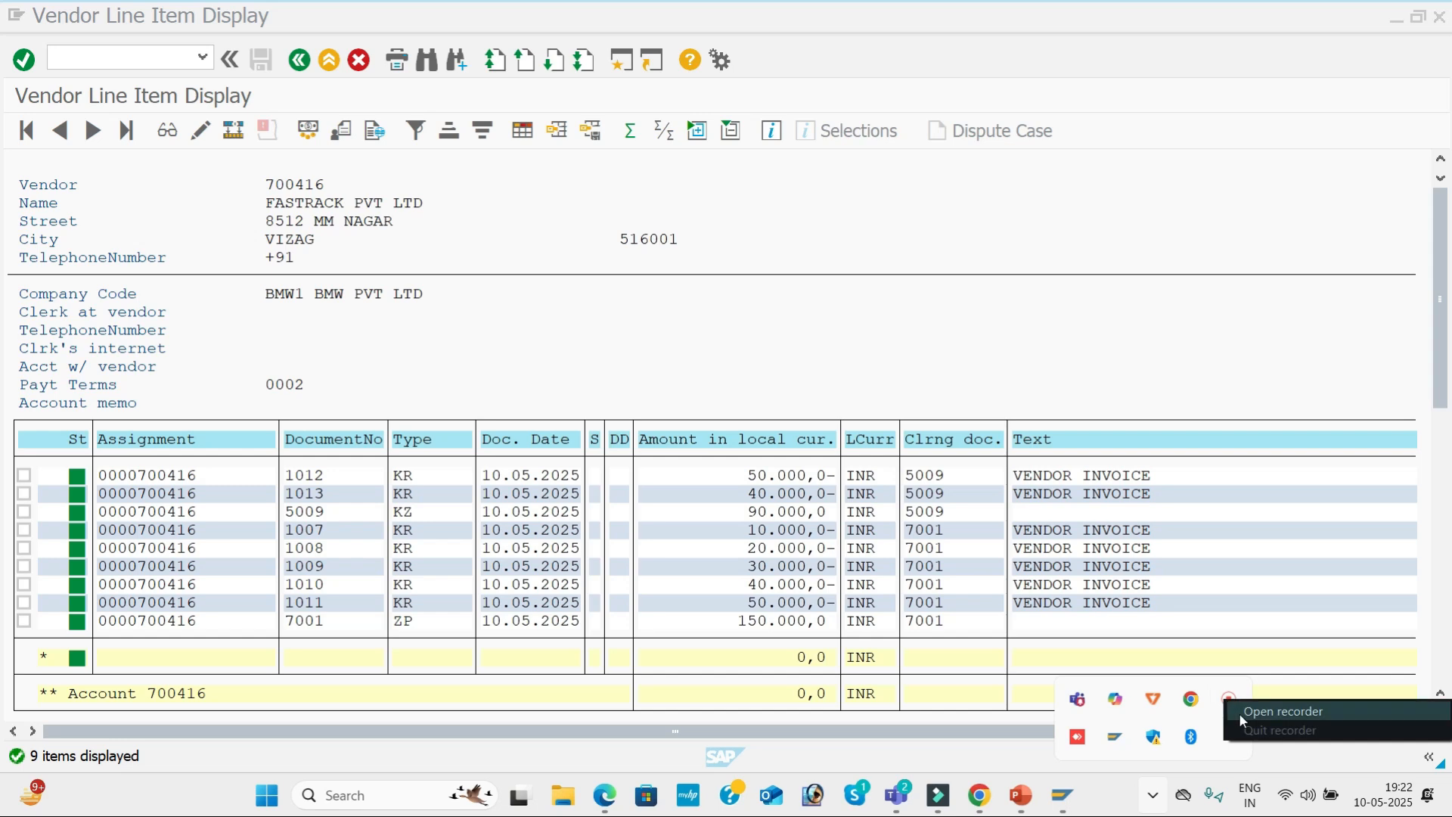
{"action": "left_click", "coordinate": [1228, 702]}
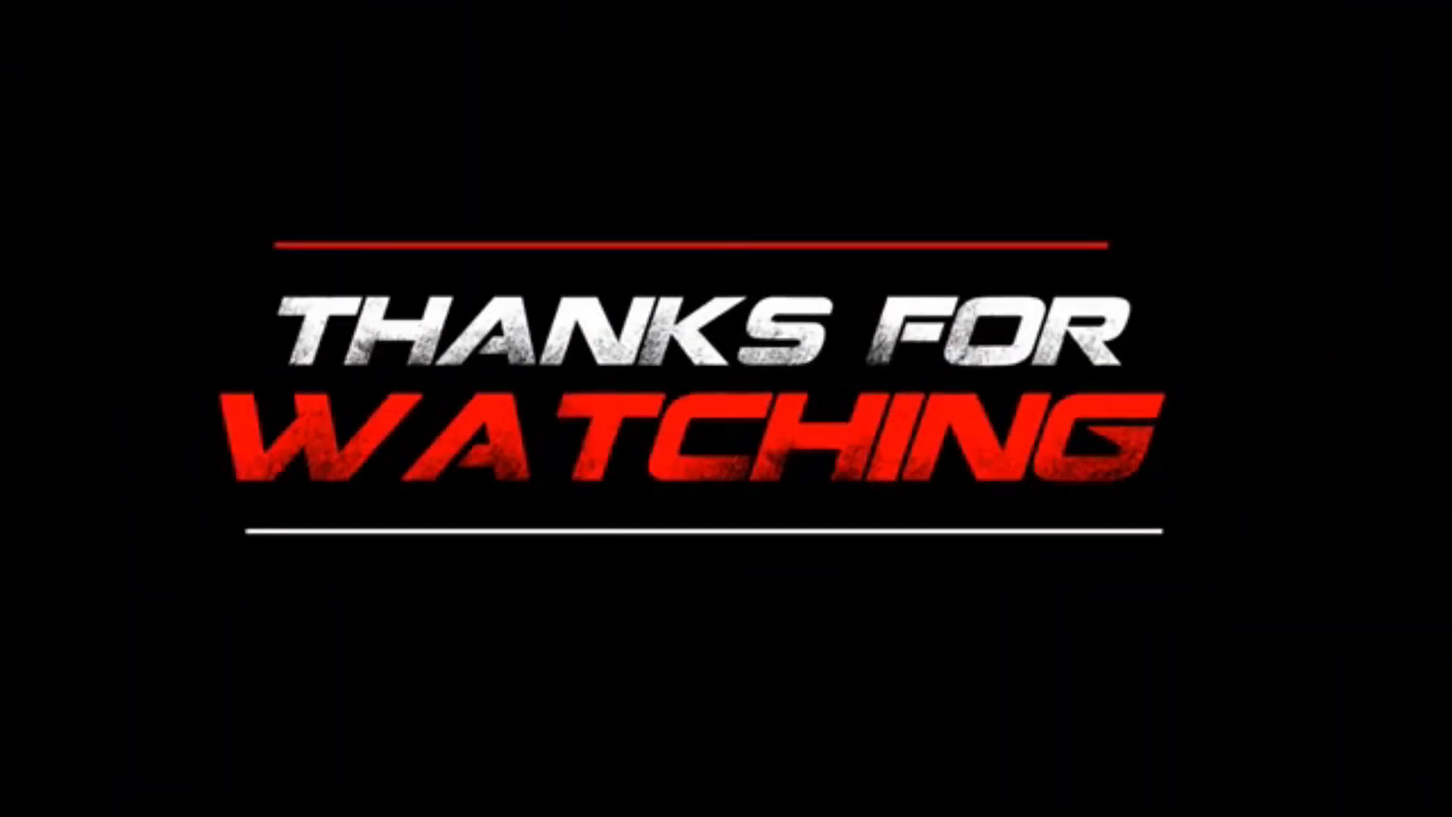